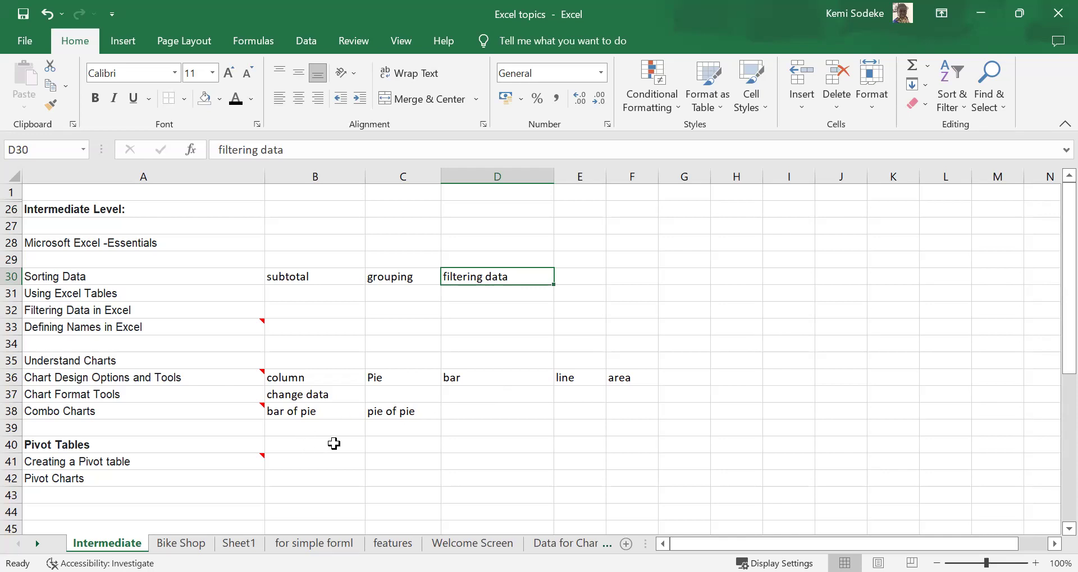
Step: Open the Bike Shop sheet and examine its sales records, including the Salesperson, Region and Total columns
{"action": "scroll", "coordinate": [333, 443], "scroll_direction": "down", "scroll_amount": 1}
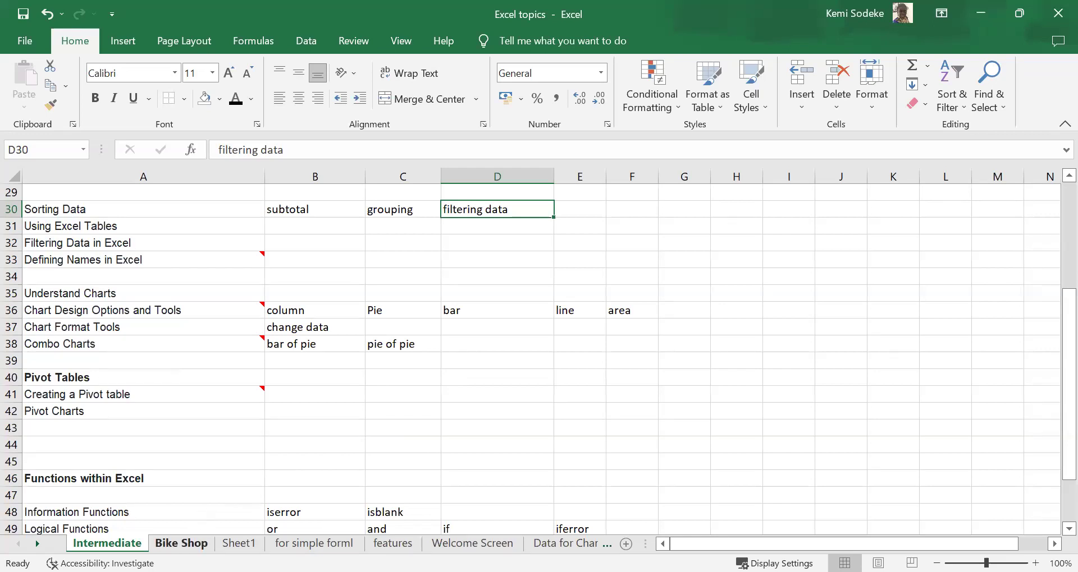
{"action": "key", "text": "ctrl+Page_Down"}
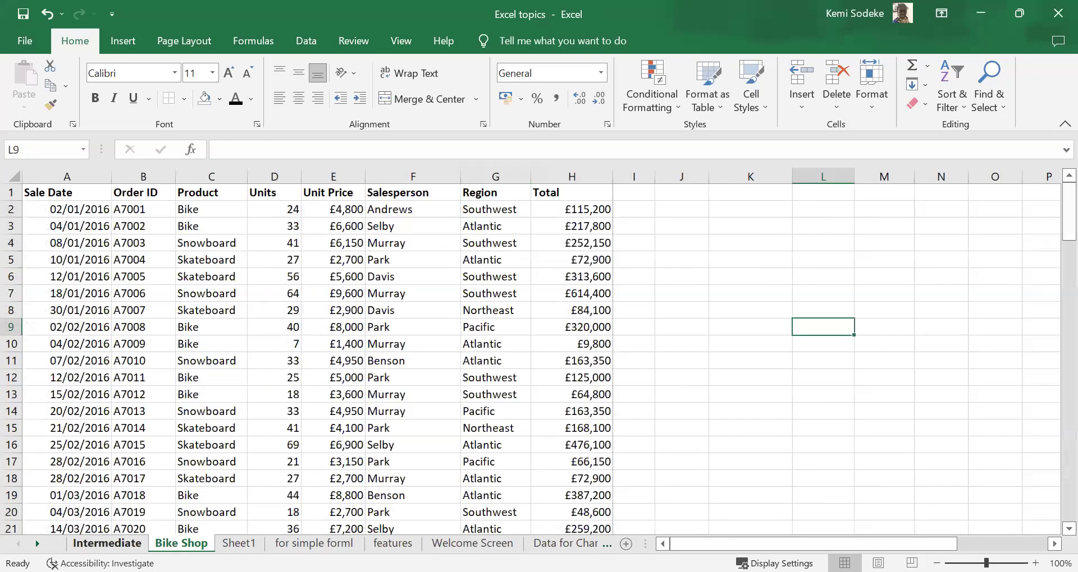
{"action": "scroll", "coordinate": [489, 324], "scroll_direction": "down", "scroll_amount": 3}
{"action": "scroll", "coordinate": [489, 323], "scroll_direction": "up", "scroll_amount": 3}
{"action": "left_click", "coordinate": [409, 173]}
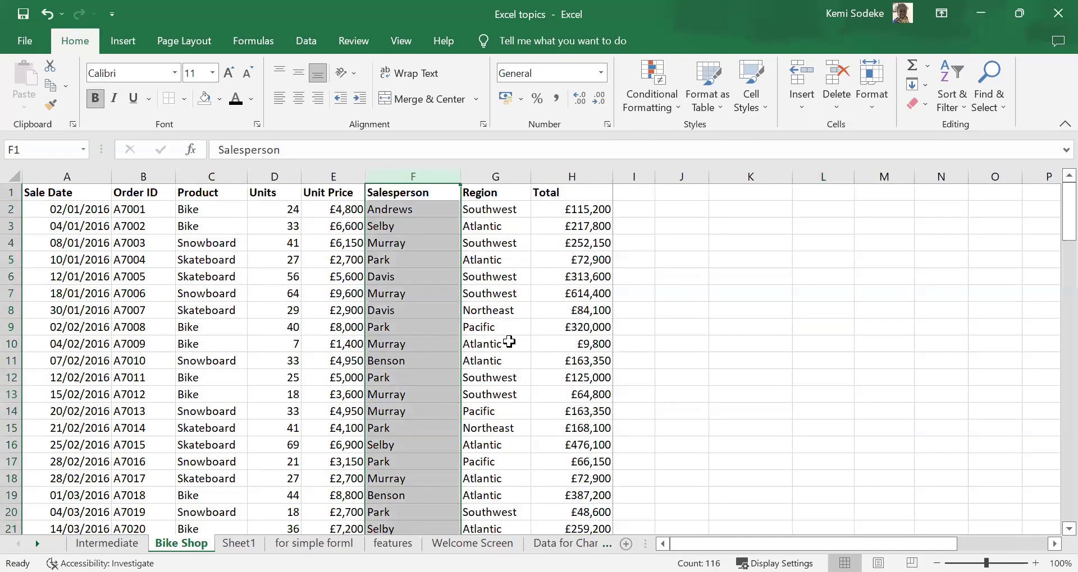
{"action": "left_click", "coordinate": [494, 175]}
{"action": "left_click", "coordinate": [568, 172]}
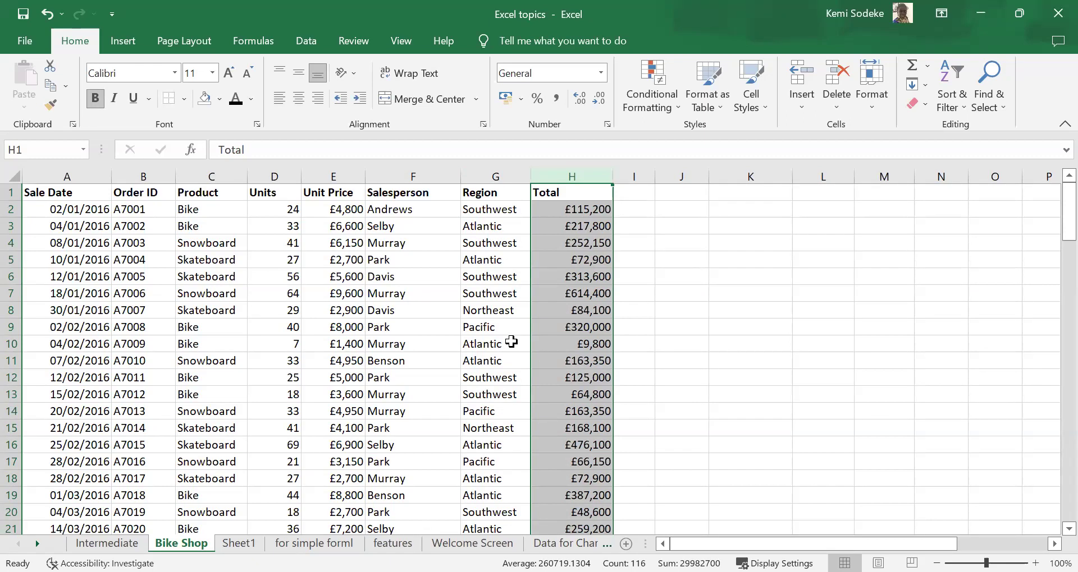
{"action": "left_click", "coordinate": [284, 333]}
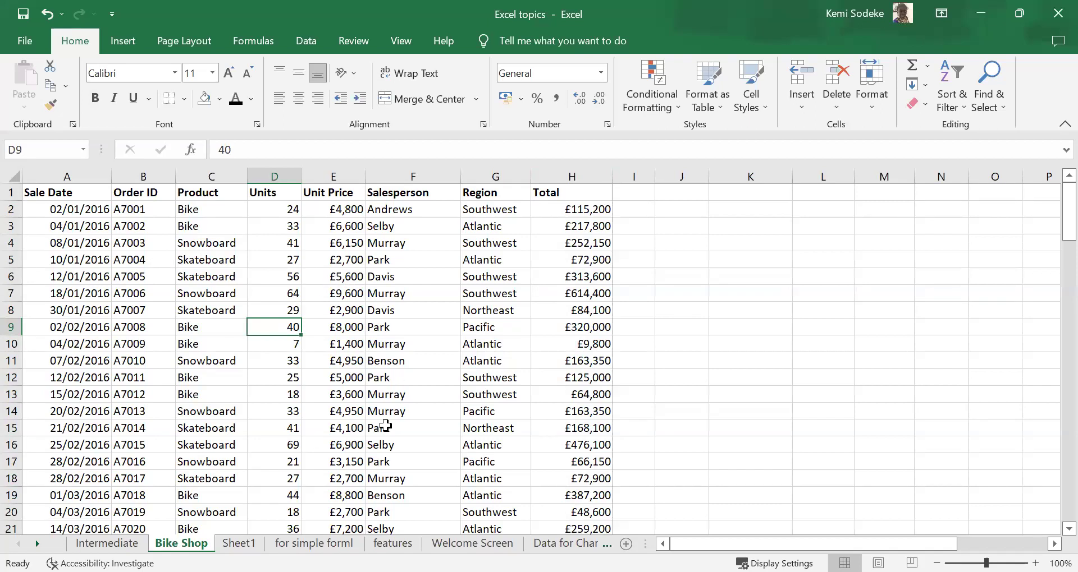
{"action": "left_click", "coordinate": [409, 214]}
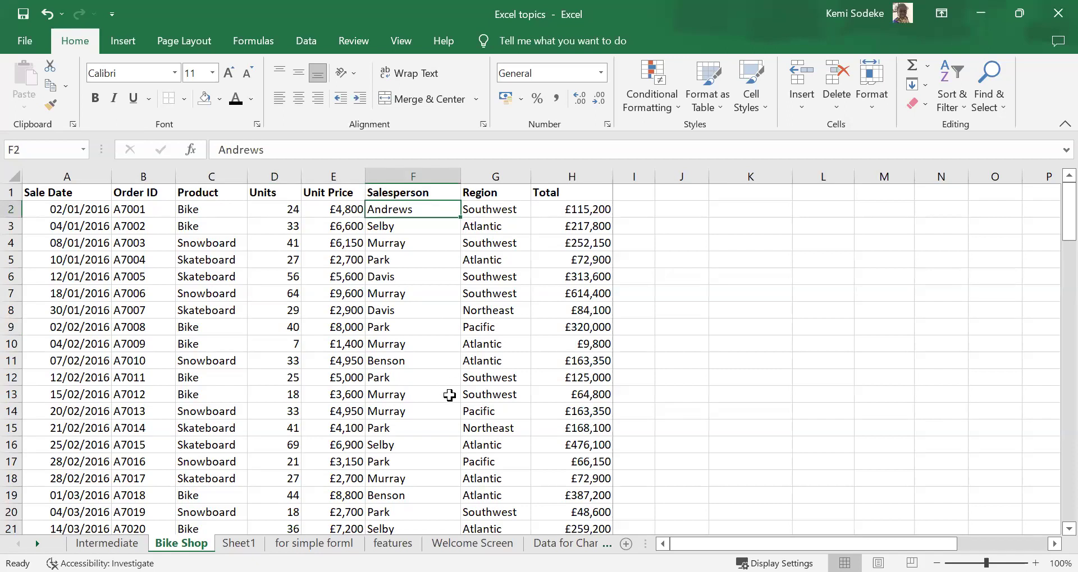
{"action": "scroll", "coordinate": [457, 364], "scroll_direction": "down", "scroll_amount": 7}
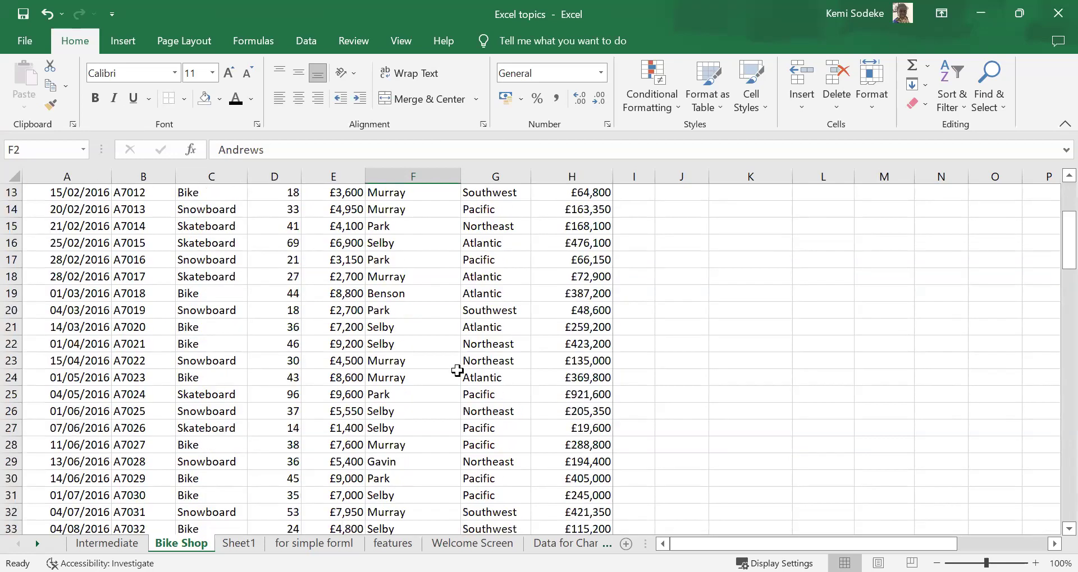
{"action": "scroll", "coordinate": [447, 370], "scroll_direction": "up", "scroll_amount": 7}
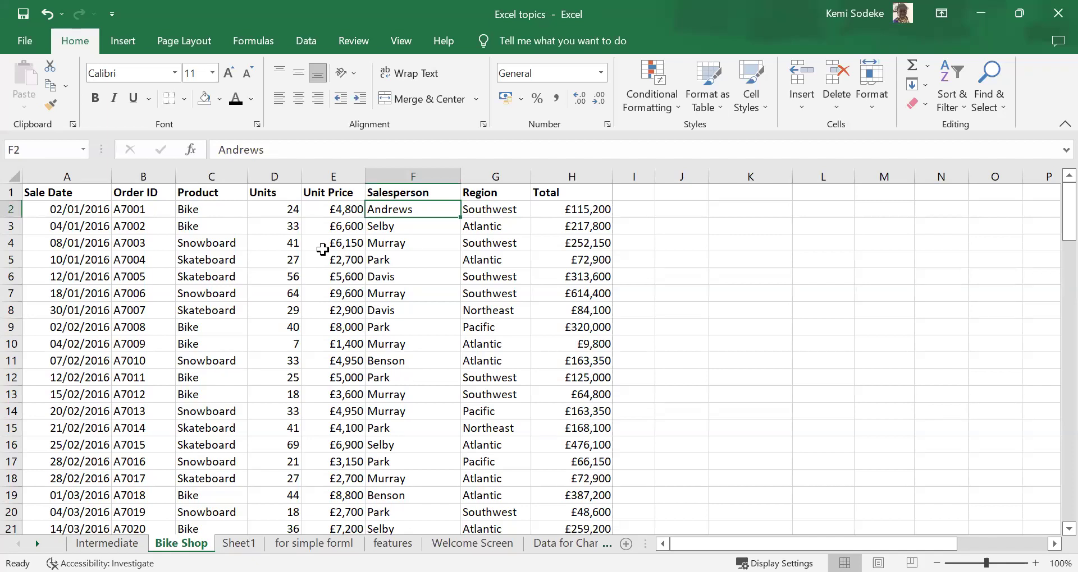
Step: Turn on filtering for the Bike Shop sales data, starting from the Units header cell
{"action": "left_click", "coordinate": [275, 194]}
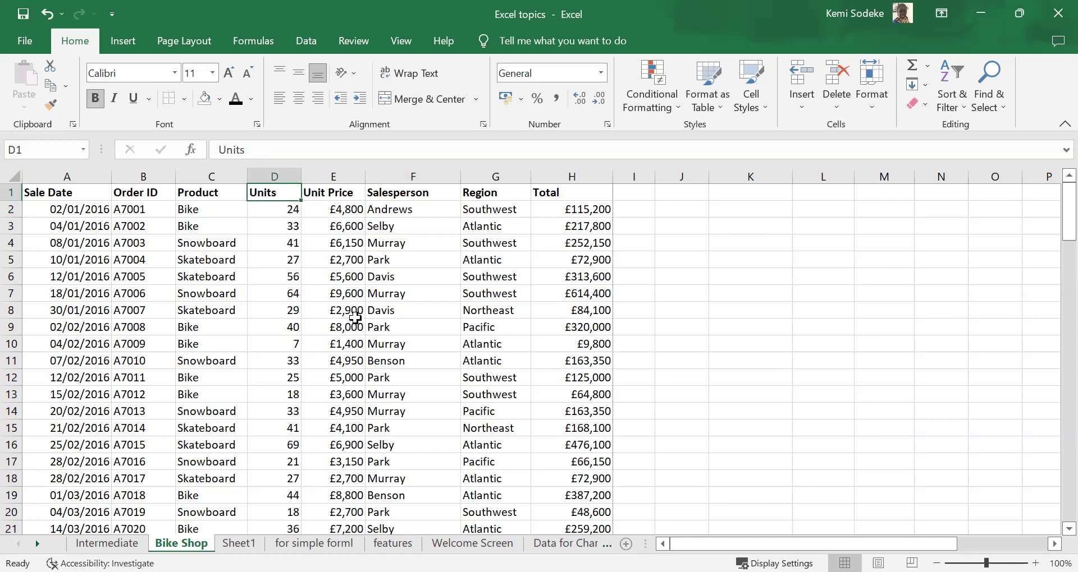
{"action": "left_click", "coordinate": [308, 40]}
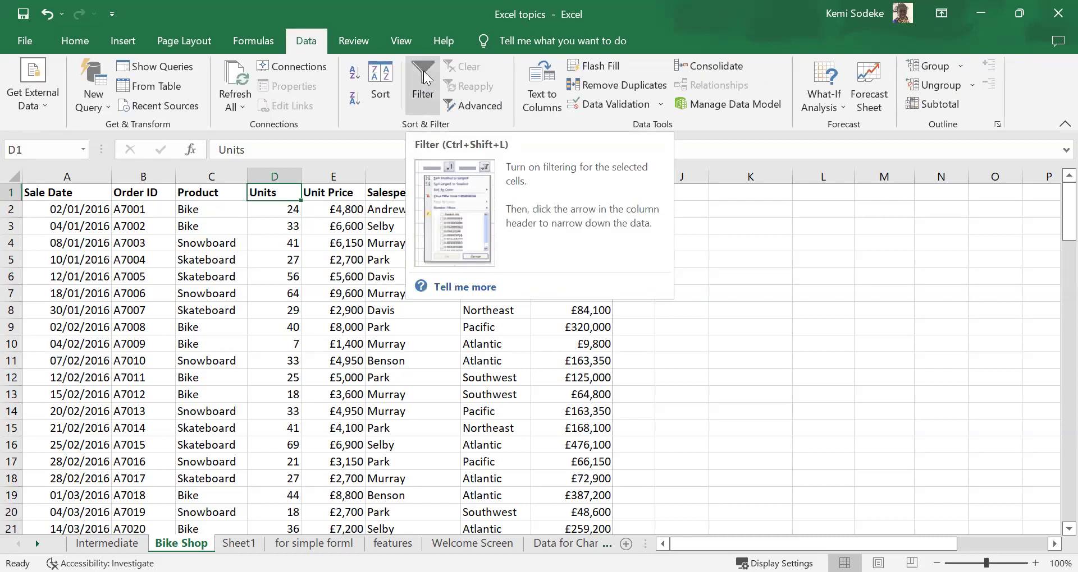
{"action": "key", "text": "ctrl+shift+l"}
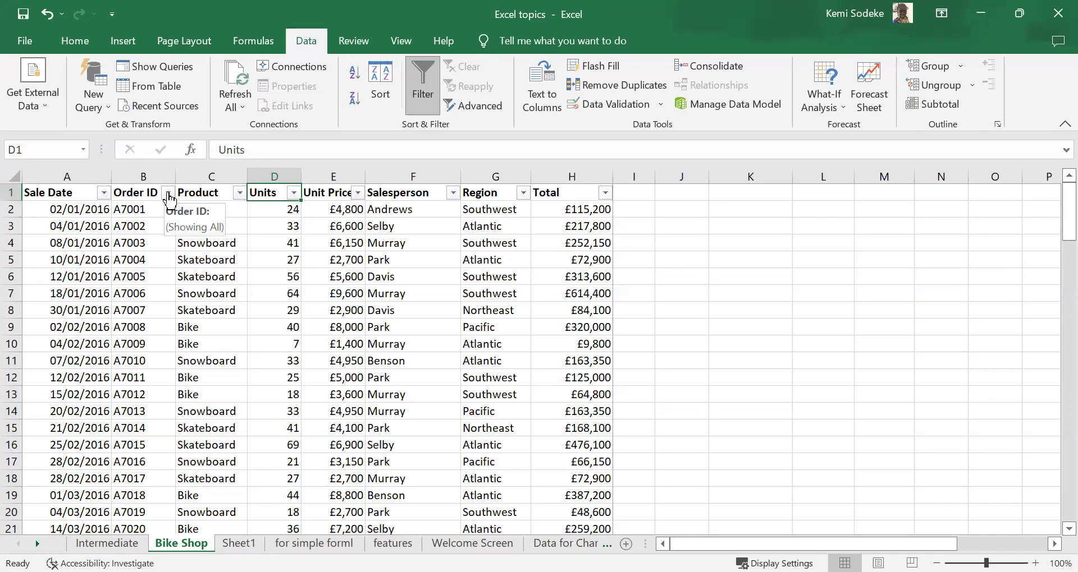
Step: Examine the available filter choices for the Product, Region and Salesperson columns without changing any of them
{"action": "left_click", "coordinate": [238, 193]}
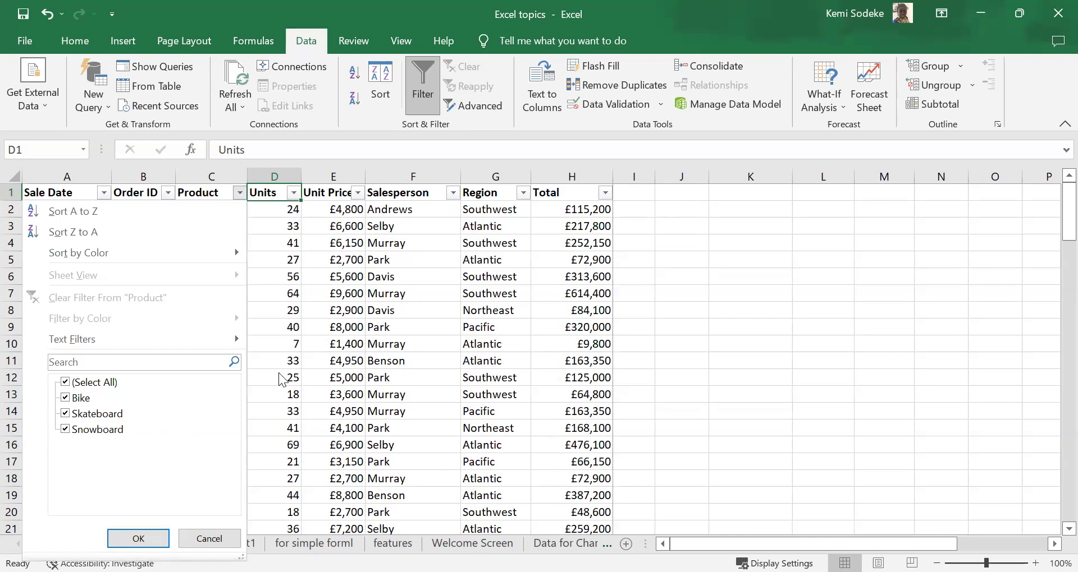
{"action": "left_click", "coordinate": [150, 542]}
{"action": "left_click", "coordinate": [524, 193]}
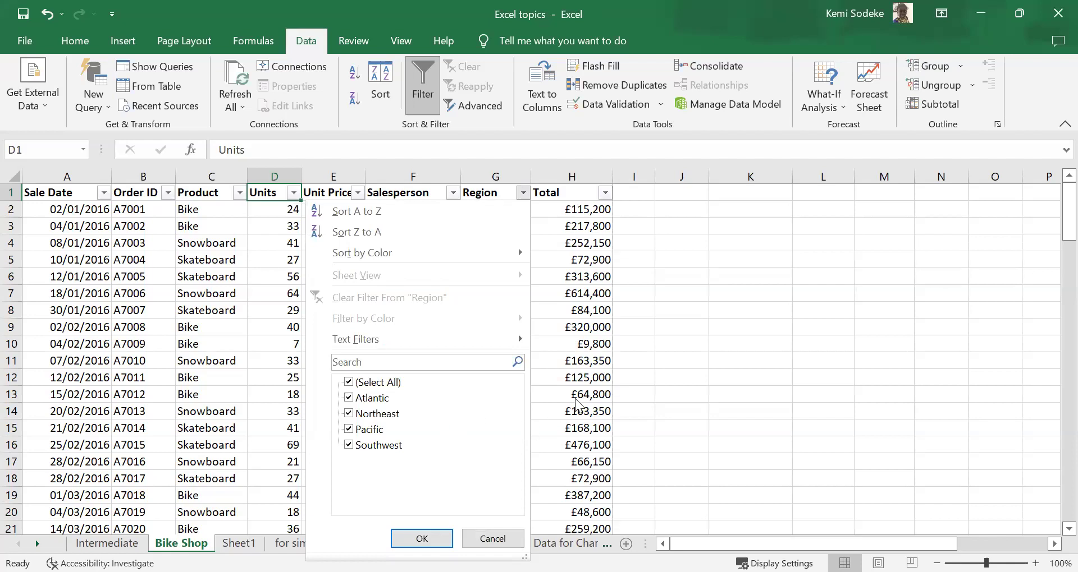
{"action": "left_click", "coordinate": [453, 193]}
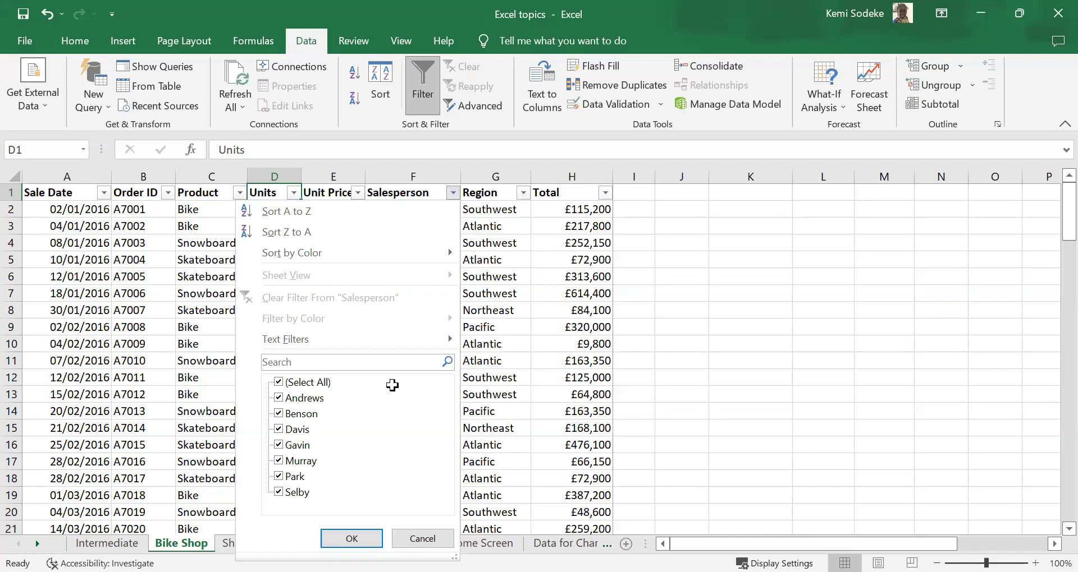
{"action": "key", "text": "Escape"}
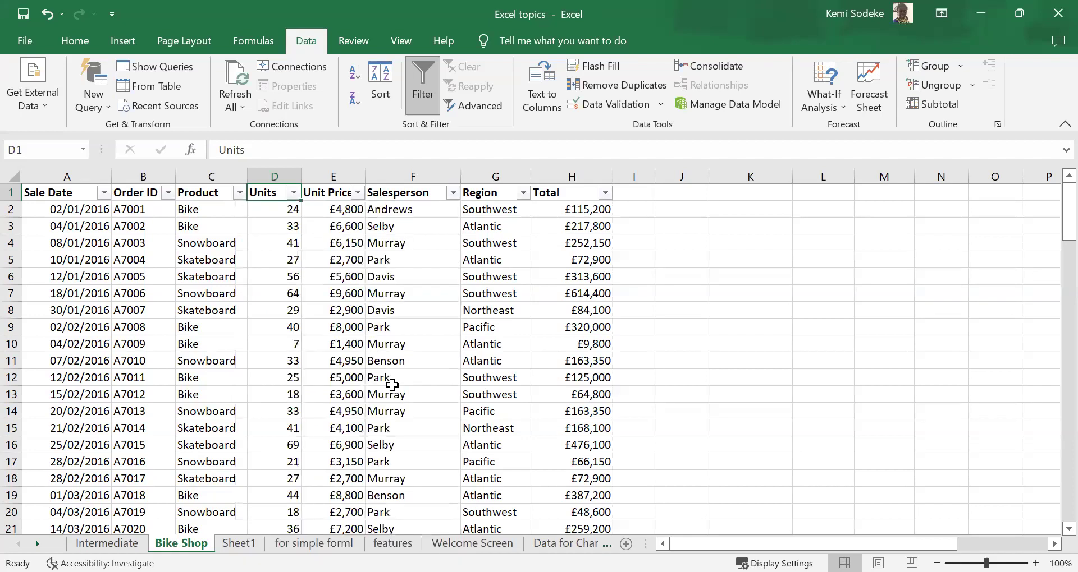
Step: Filter the Salesperson column to show only the first salesperson in the list
{"action": "left_click", "coordinate": [451, 193]}
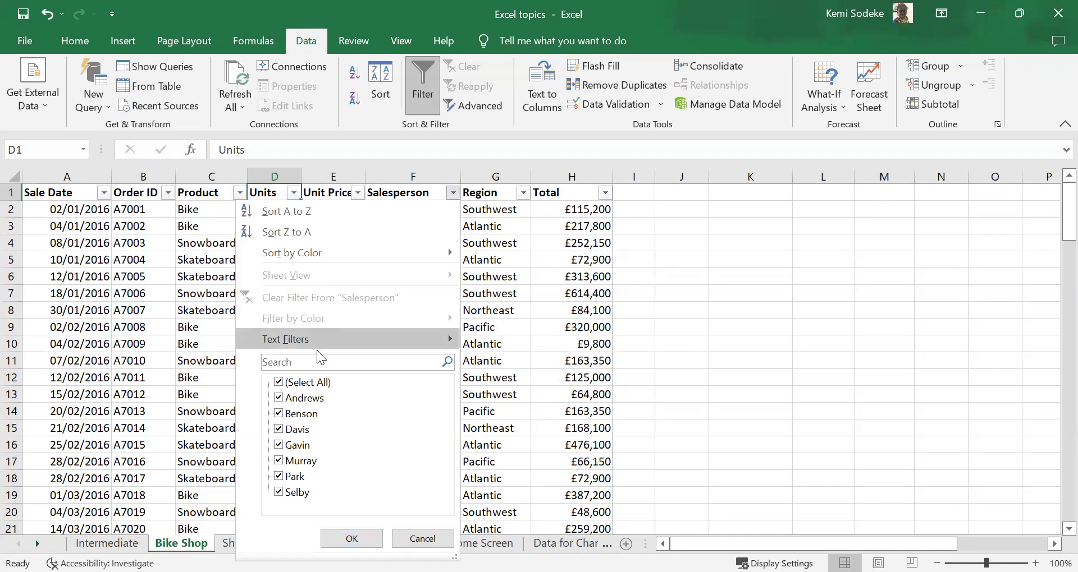
{"action": "left_click", "coordinate": [279, 382]}
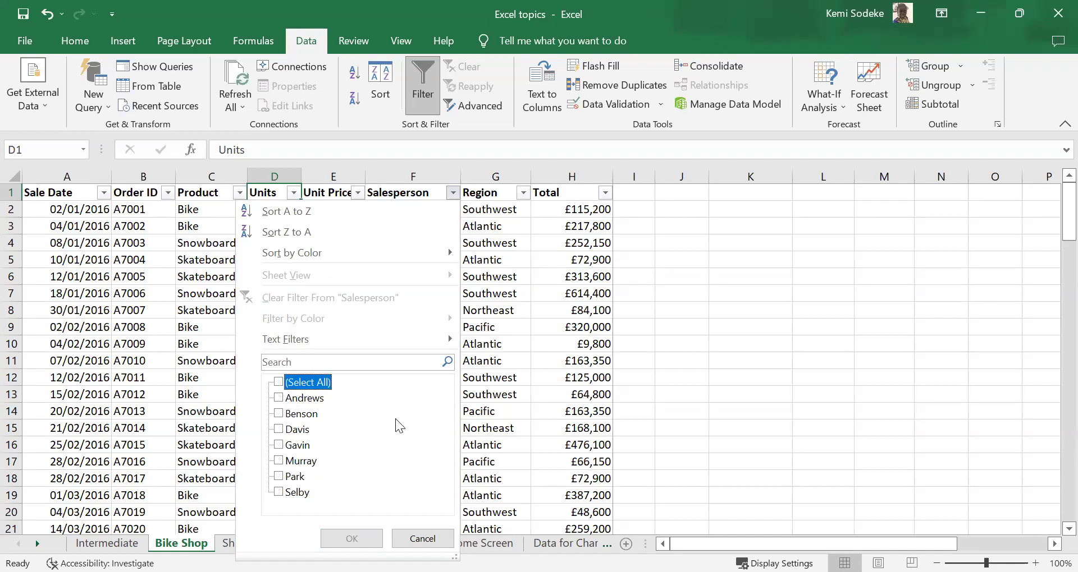
{"action": "left_click", "coordinate": [279, 398]}
{"action": "left_click", "coordinate": [351, 538]}
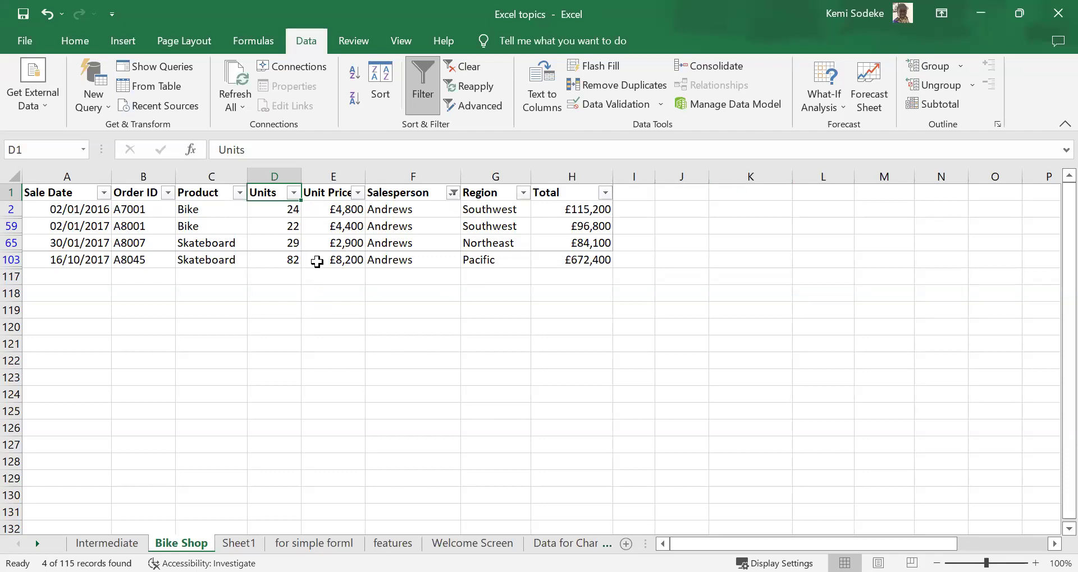
Step: Reselect every entry in the Salesperson filter, and undo that change
{"action": "left_click", "coordinate": [452, 193]}
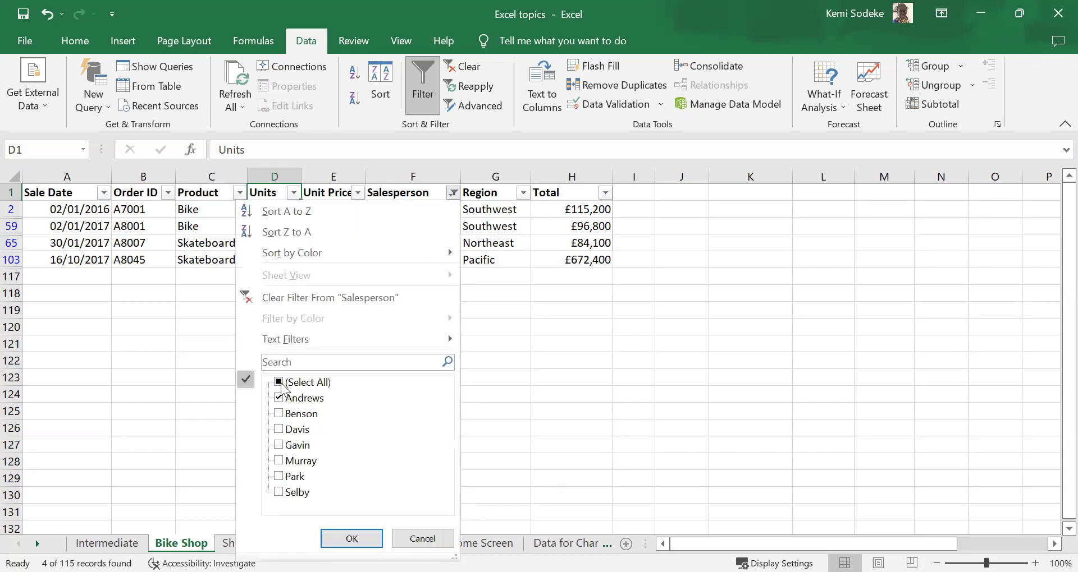
{"action": "left_click", "coordinate": [285, 382]}
{"action": "left_click", "coordinate": [352, 539]}
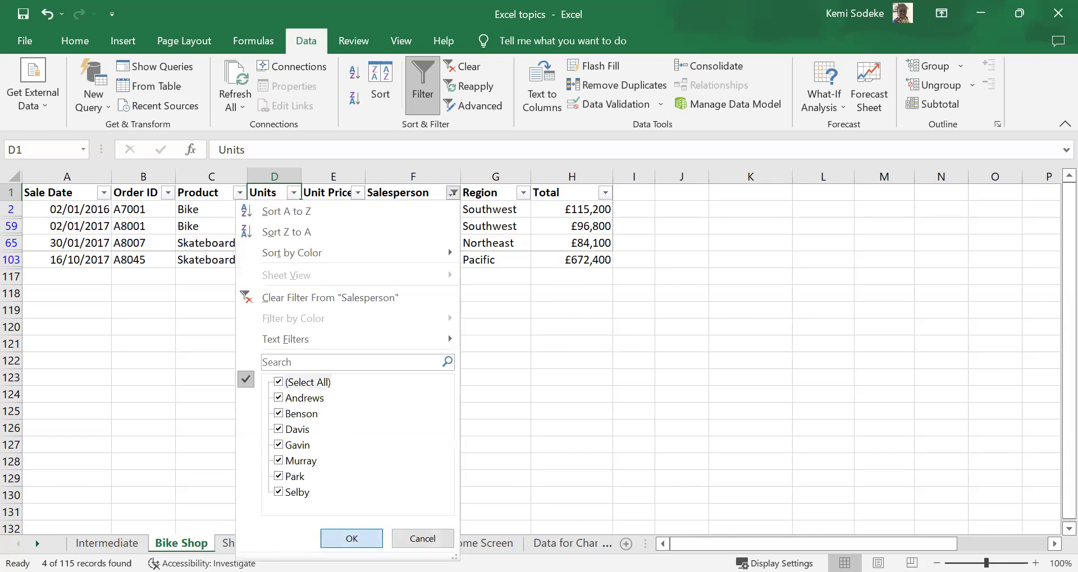
{"action": "left_click", "coordinate": [48, 17]}
Step: Clear the filter from the Salesperson column
{"action": "left_click", "coordinate": [454, 193]}
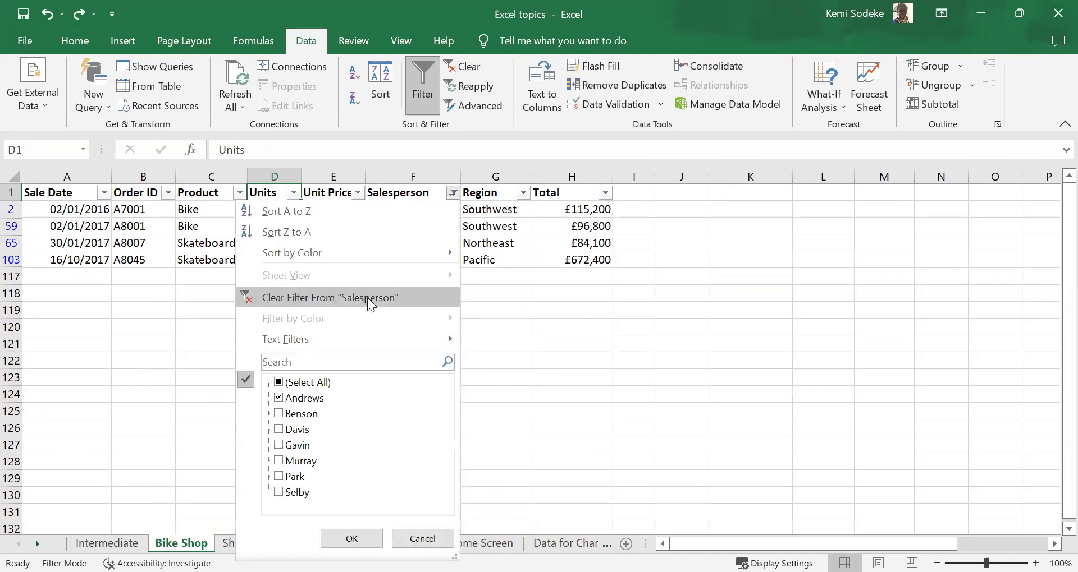
{"action": "left_click", "coordinate": [367, 298]}
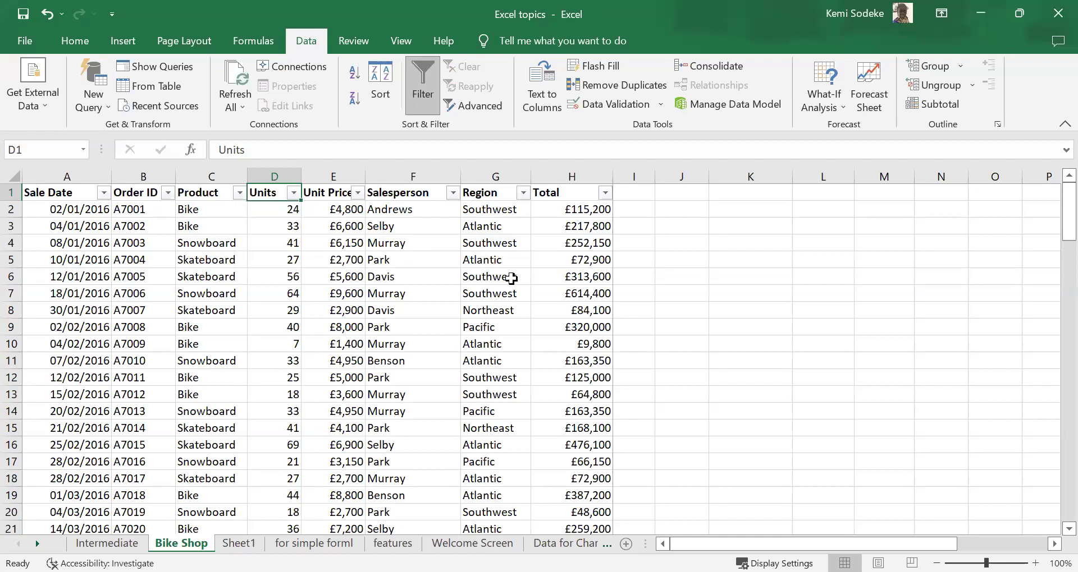
Step: Filter the Region column to show only Pacific, and look through the filtered records
{"action": "left_click", "coordinate": [522, 193]}
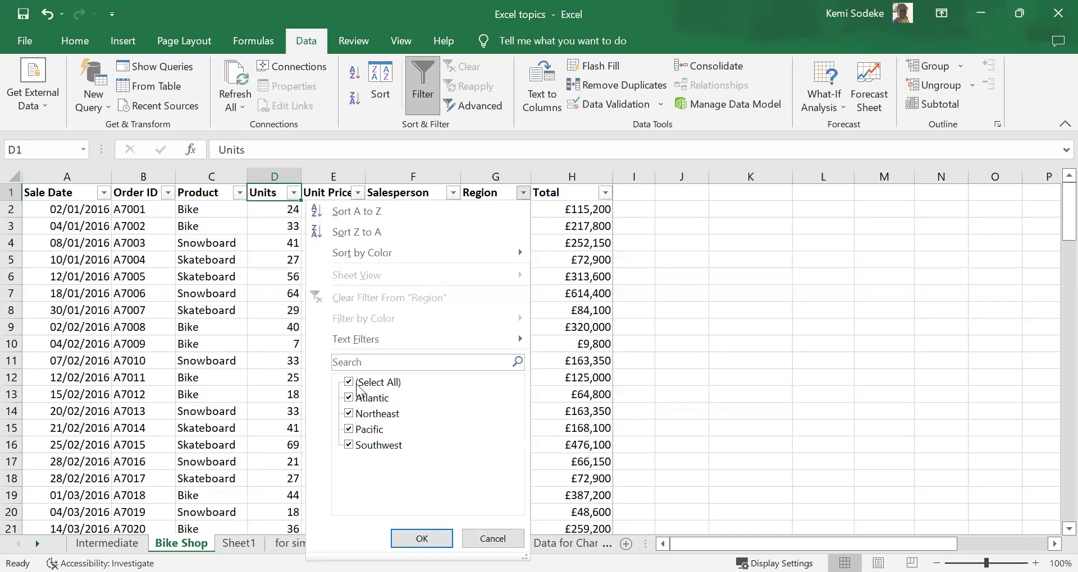
{"action": "left_click", "coordinate": [348, 382]}
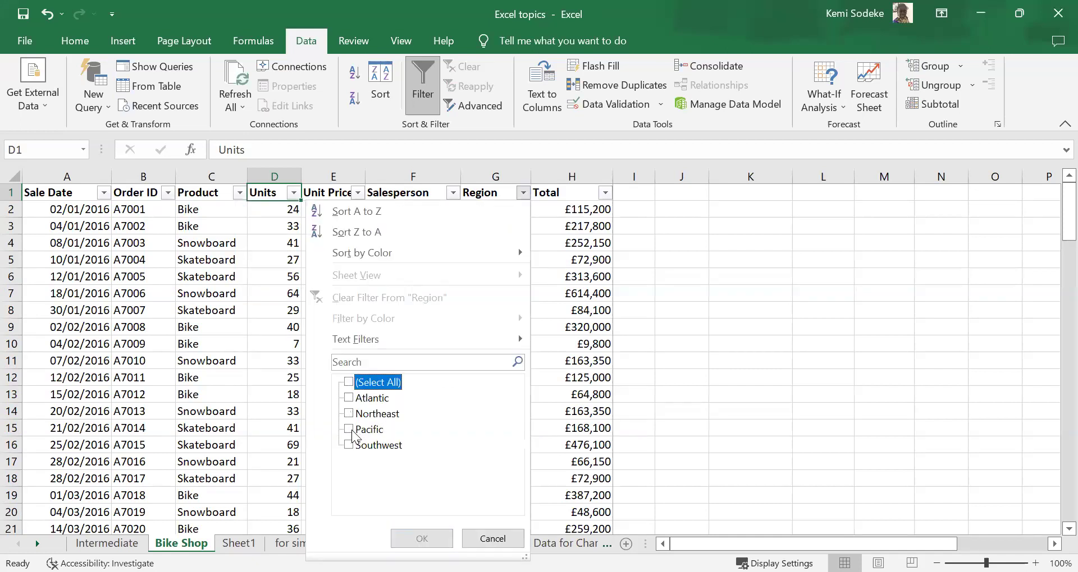
{"action": "left_click", "coordinate": [350, 429]}
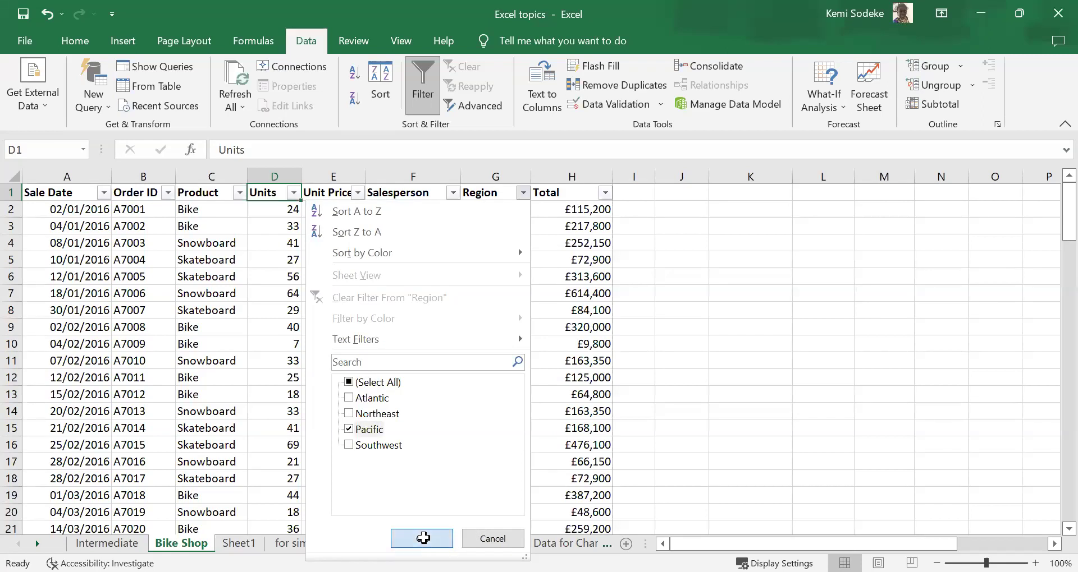
{"action": "key", "text": "Return"}
{"action": "scroll", "coordinate": [521, 396], "scroll_direction": "down", "scroll_amount": 3}
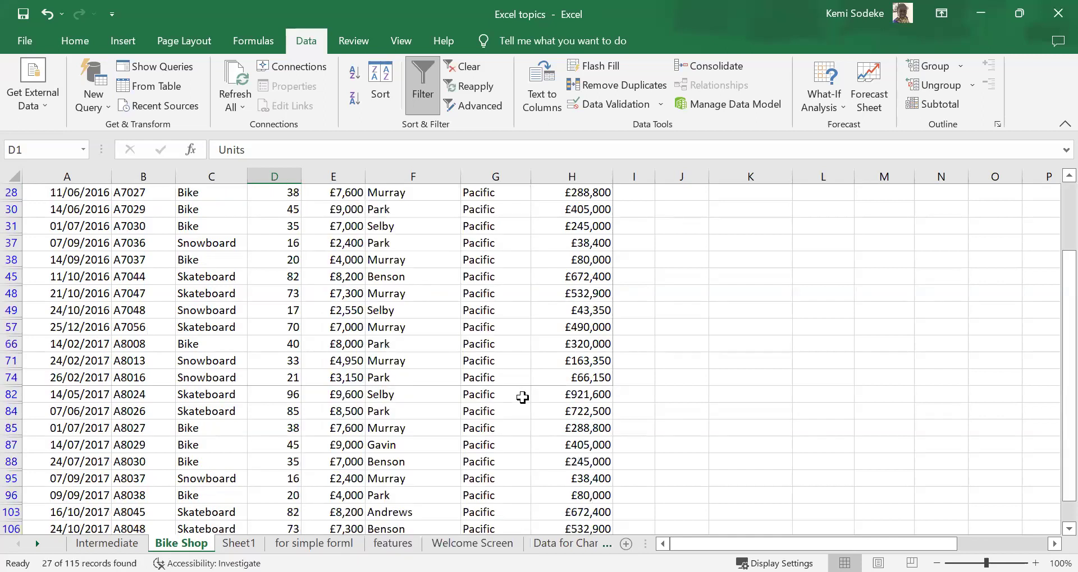
{"action": "scroll", "coordinate": [524, 405], "scroll_direction": "down", "scroll_amount": 3}
{"action": "scroll", "coordinate": [526, 414], "scroll_direction": "up", "scroll_amount": 5}
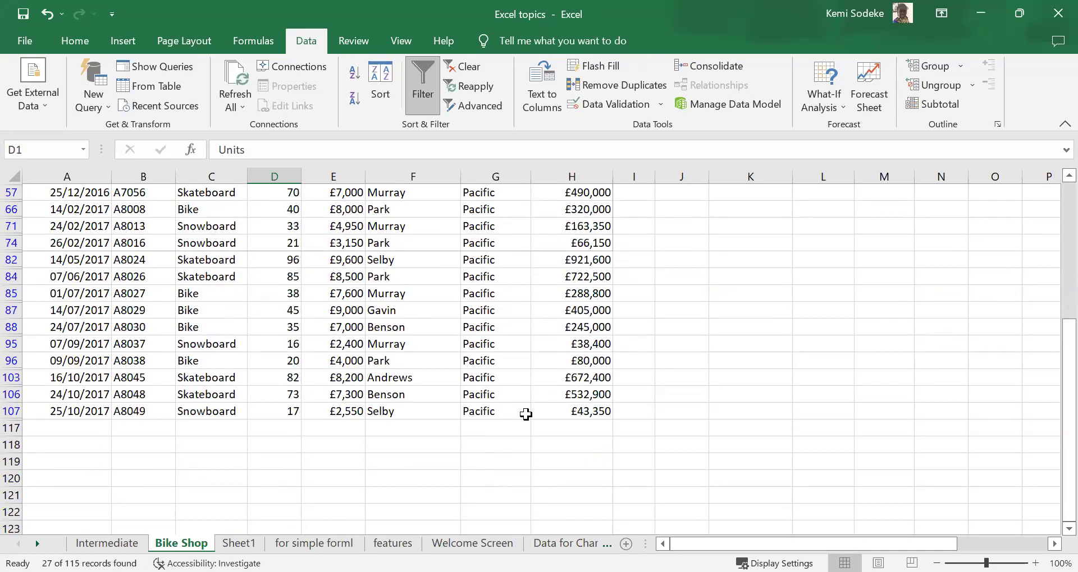
{"action": "scroll", "coordinate": [525, 414], "scroll_direction": "up", "scroll_amount": 1}
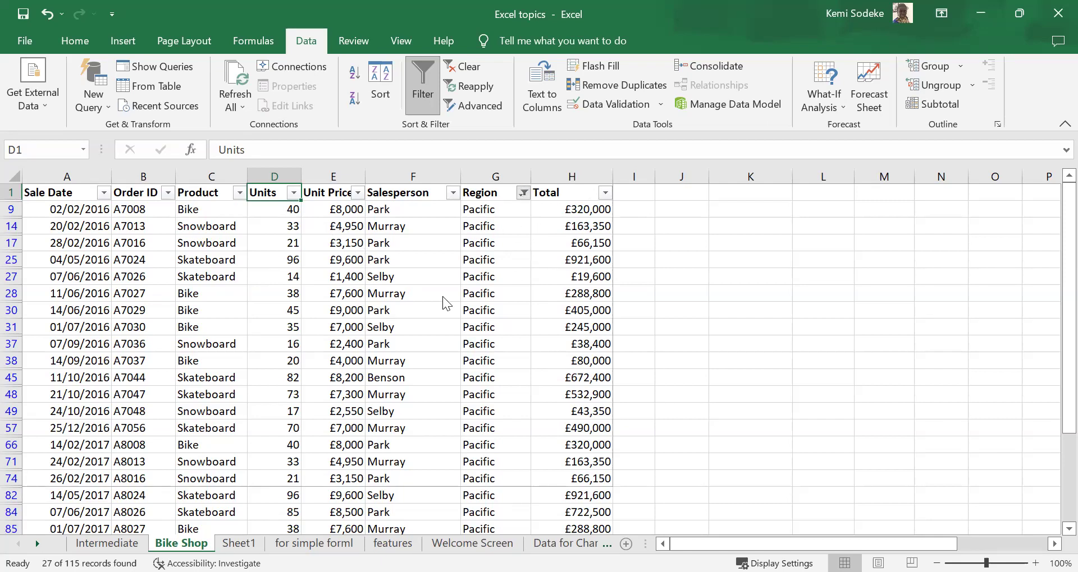
Step: Clear the active Region filter to show all sales records
{"action": "key", "text": "alt+a"}
{"action": "key", "text": "c"}
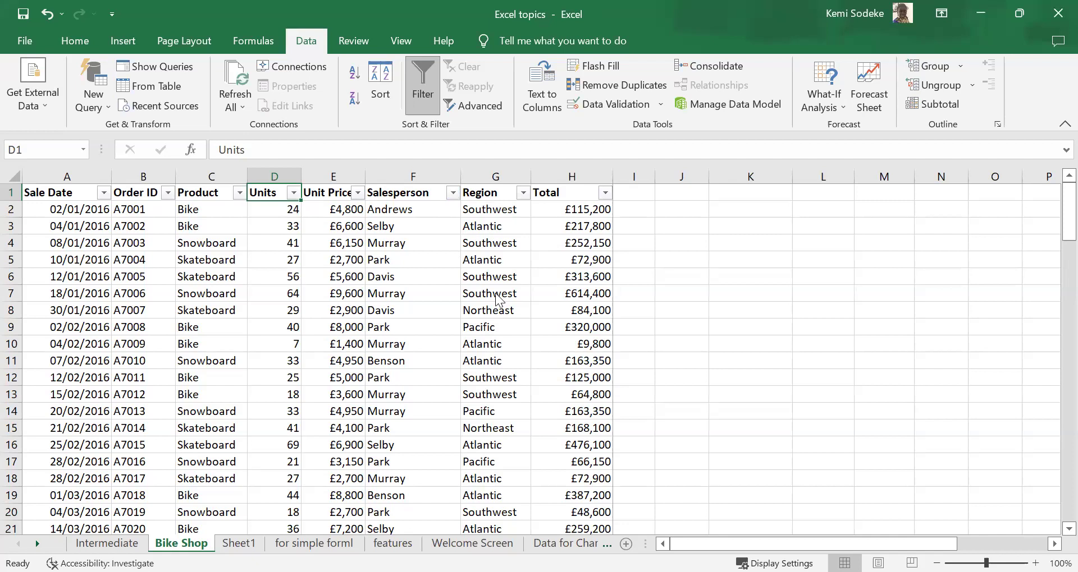
Step: Sort the sales records by Salesperson from A to Z, and undo the sort
{"action": "left_click", "coordinate": [453, 193]}
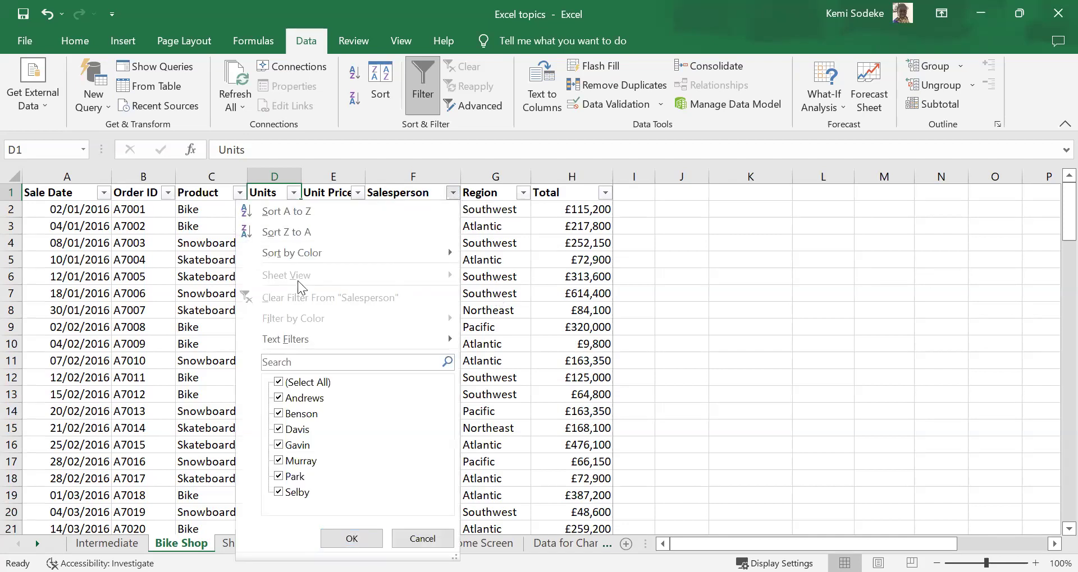
{"action": "left_click", "coordinate": [314, 210]}
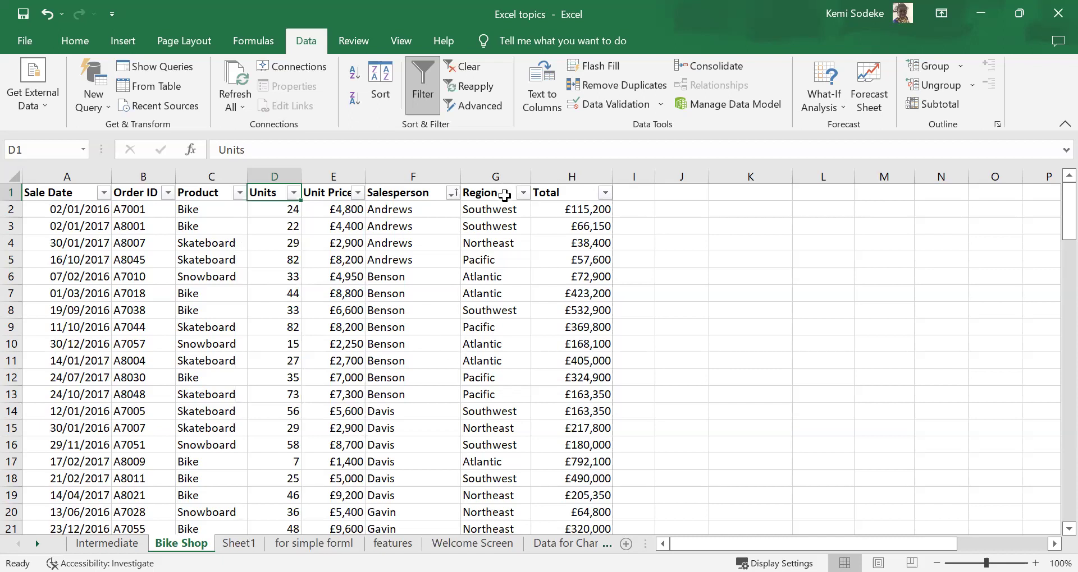
{"action": "left_click", "coordinate": [44, 11]}
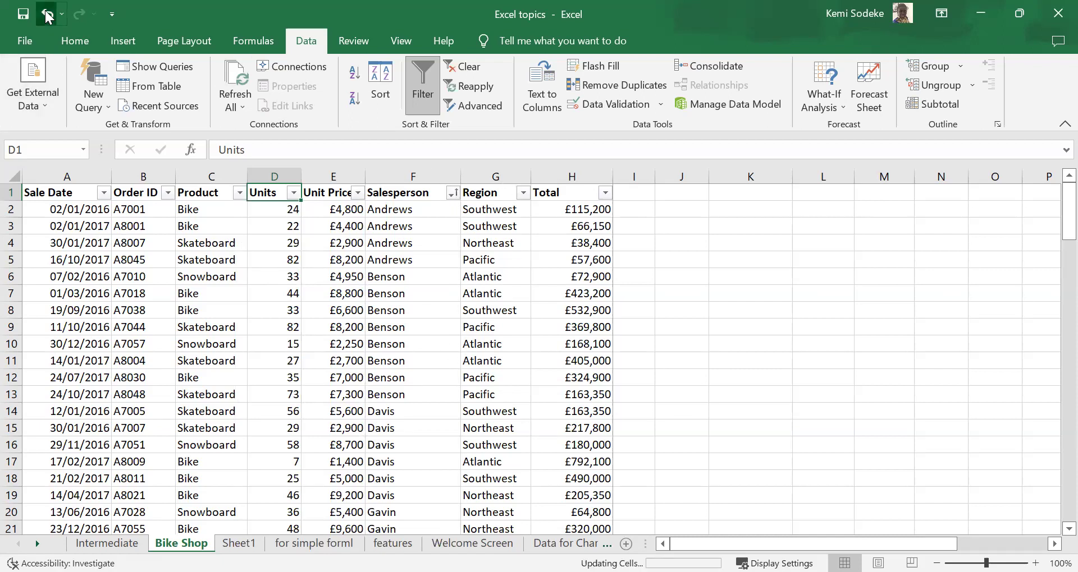
Step: Sort the sales records by Region from Z to A, and look through the reordered rows
{"action": "left_click", "coordinate": [490, 283]}
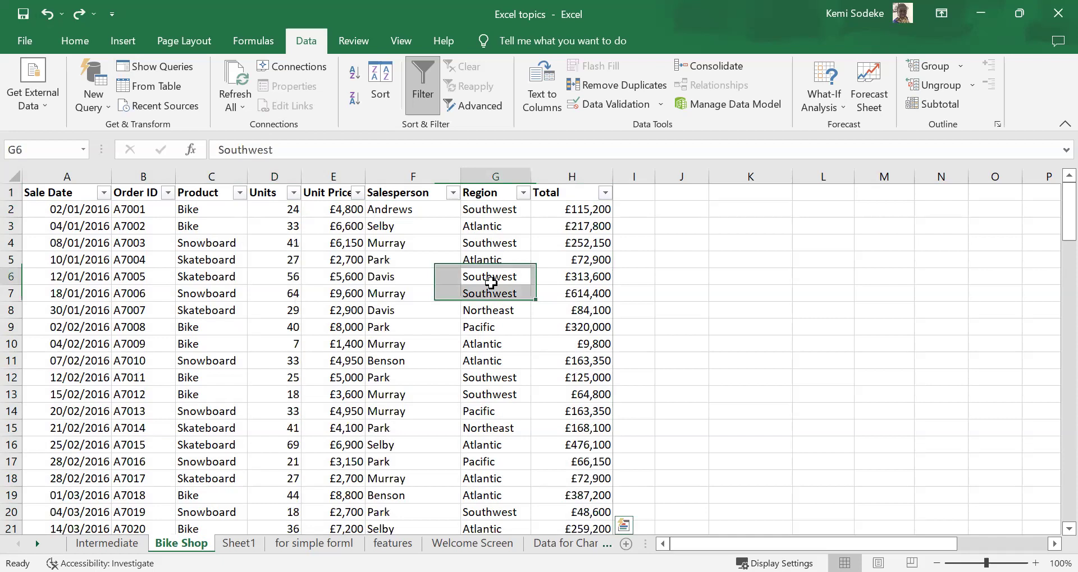
{"action": "left_click", "coordinate": [522, 193]}
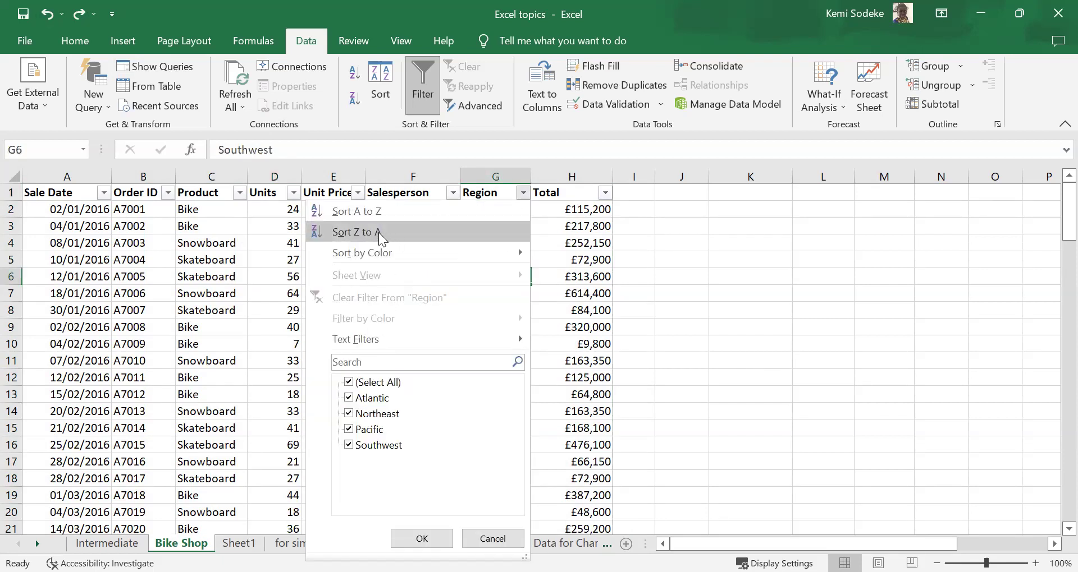
{"action": "left_click", "coordinate": [379, 232]}
{"action": "scroll", "coordinate": [500, 342], "scroll_direction": "down", "scroll_amount": 6}
{"action": "scroll", "coordinate": [510, 342], "scroll_direction": "down", "scroll_amount": 4}
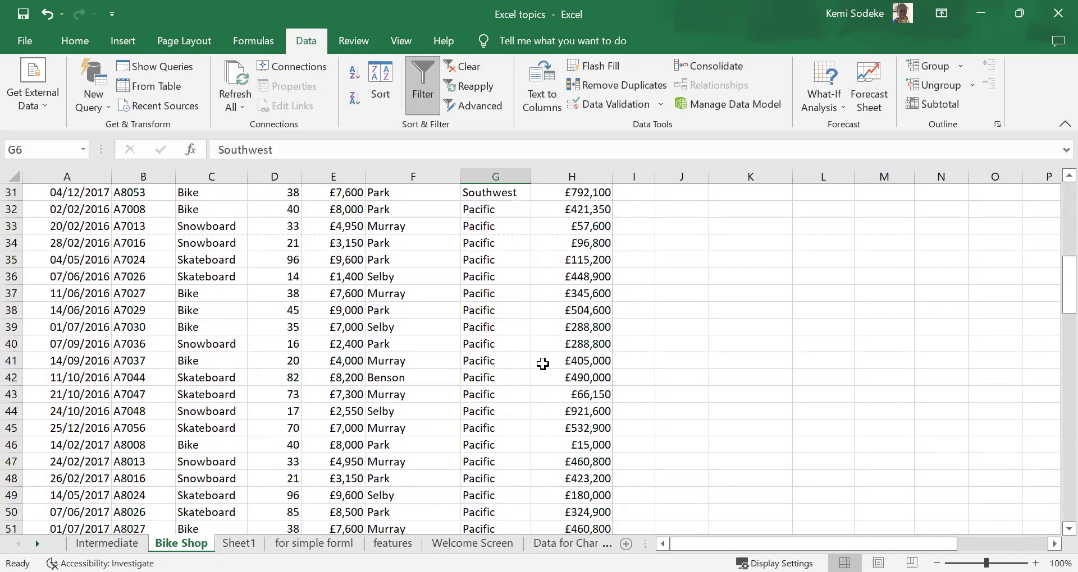
Step: Look through the records sorted by Region, and compare the sort and filter options of the Total and Salesperson columns
{"action": "scroll", "coordinate": [464, 467], "scroll_direction": "down", "scroll_amount": 8}
{"action": "scroll", "coordinate": [464, 467], "scroll_direction": "up", "scroll_amount": 4}
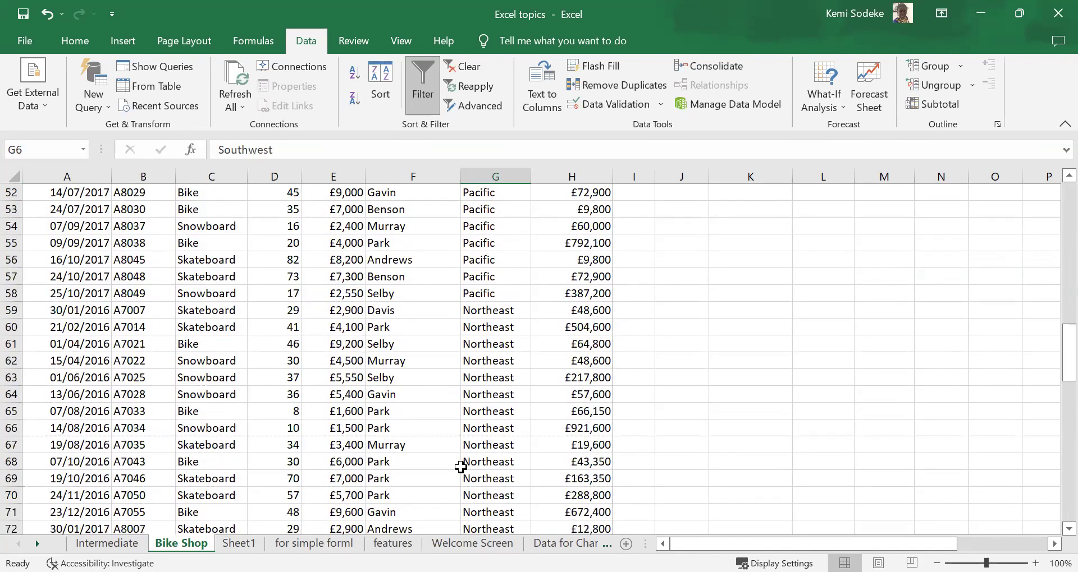
{"action": "left_click_drag", "start_coordinate": [1052, 335], "coordinate": [1052, 213]}
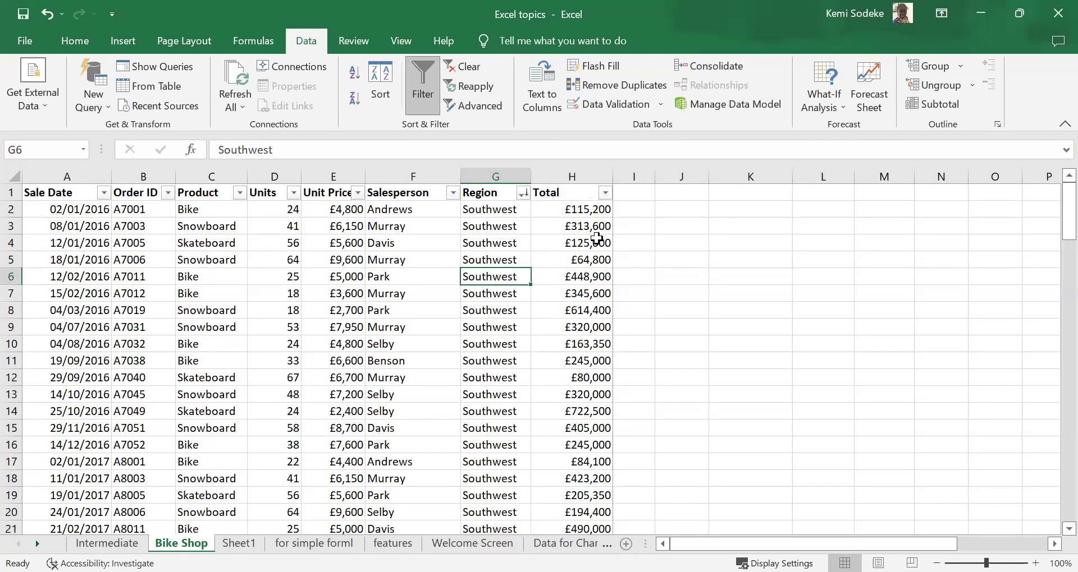
{"action": "left_click", "coordinate": [604, 193]}
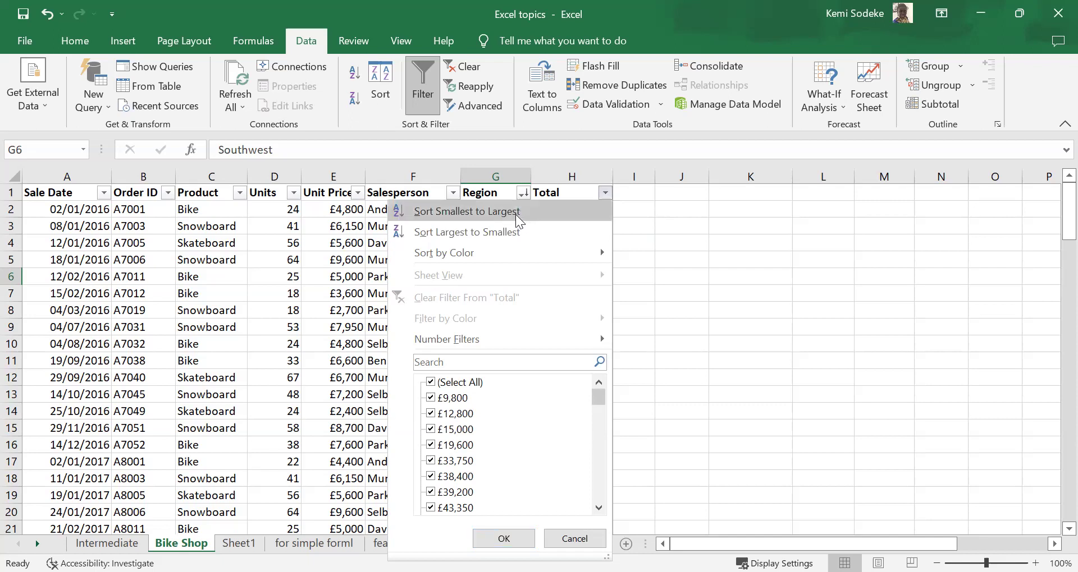
{"action": "left_click", "coordinate": [327, 253]}
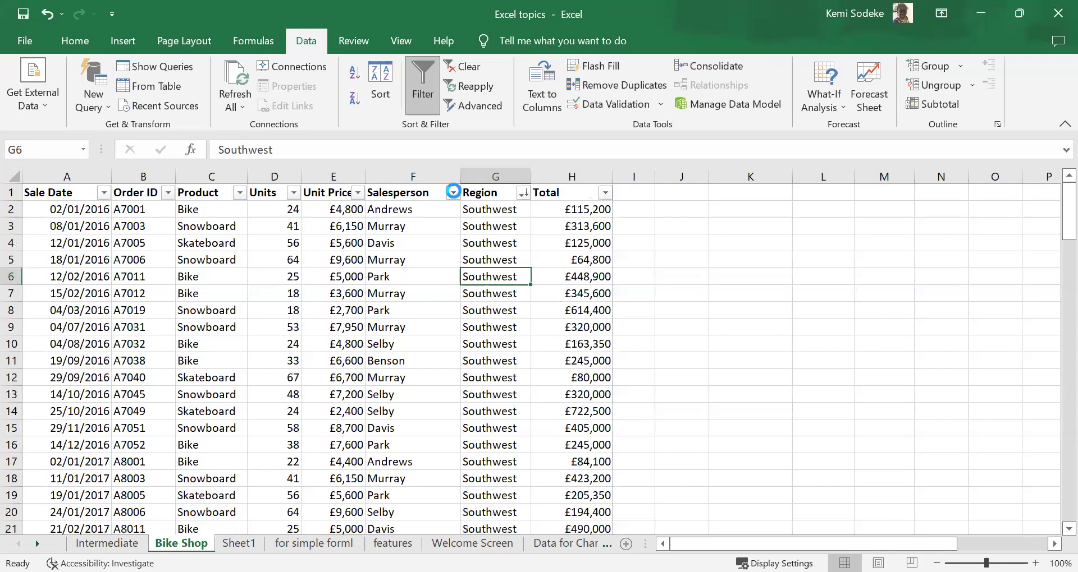
{"action": "left_click", "coordinate": [452, 192]}
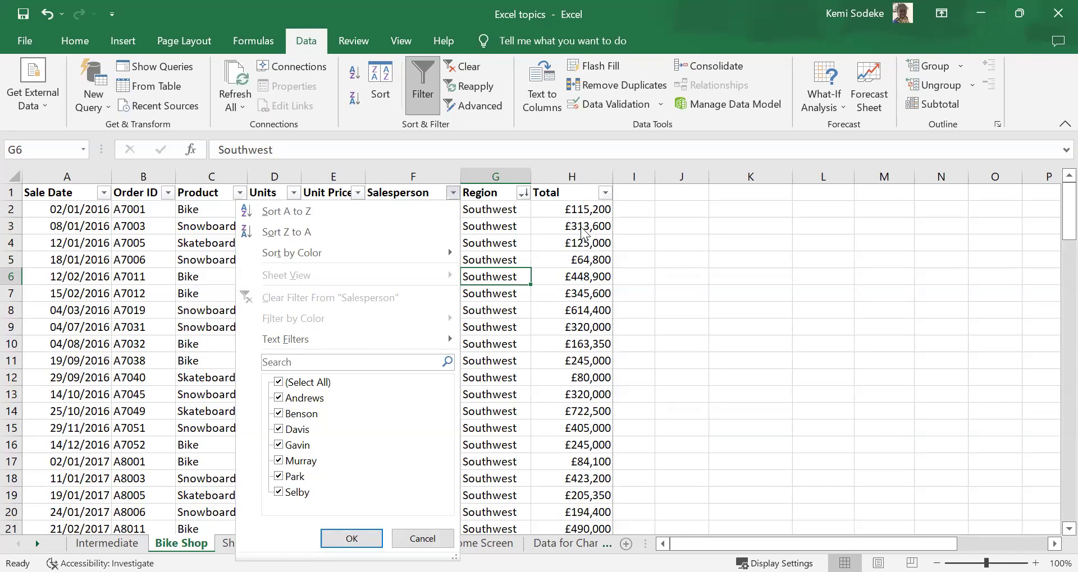
{"action": "left_click", "coordinate": [604, 193]}
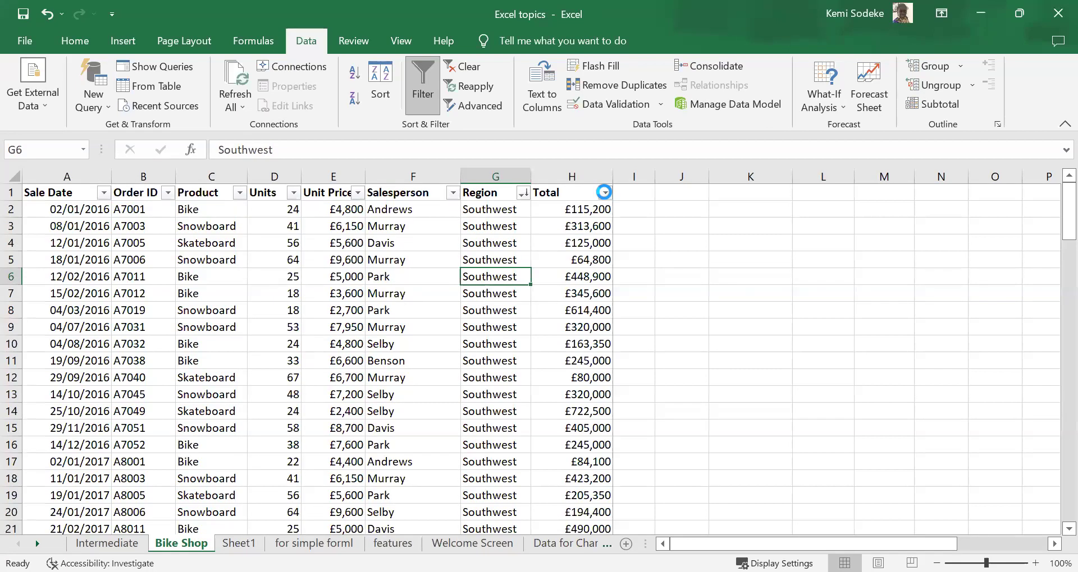
{"action": "left_click", "coordinate": [604, 192]}
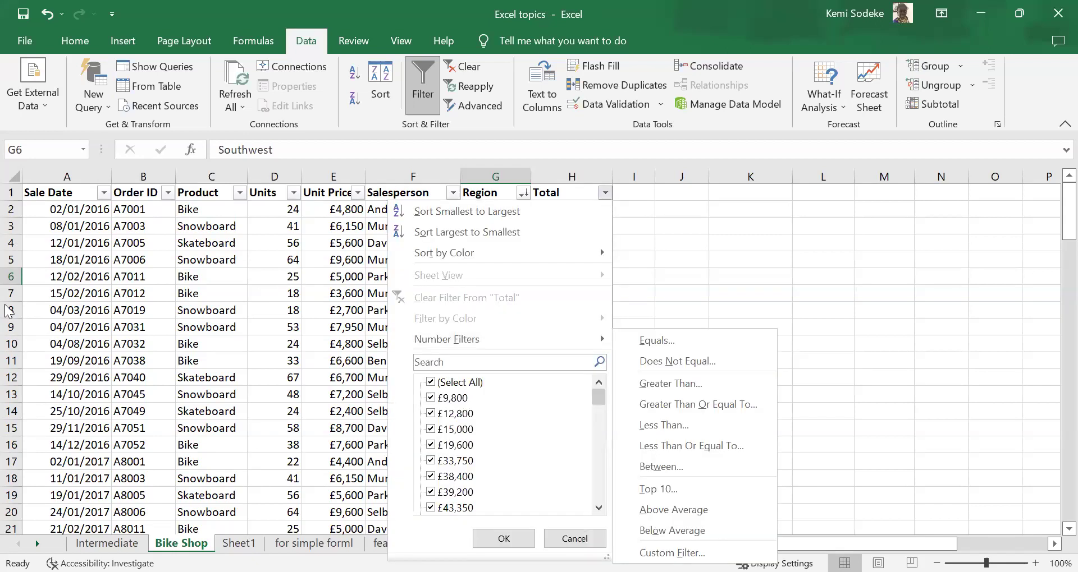
{"action": "left_click", "coordinate": [67, 194]}
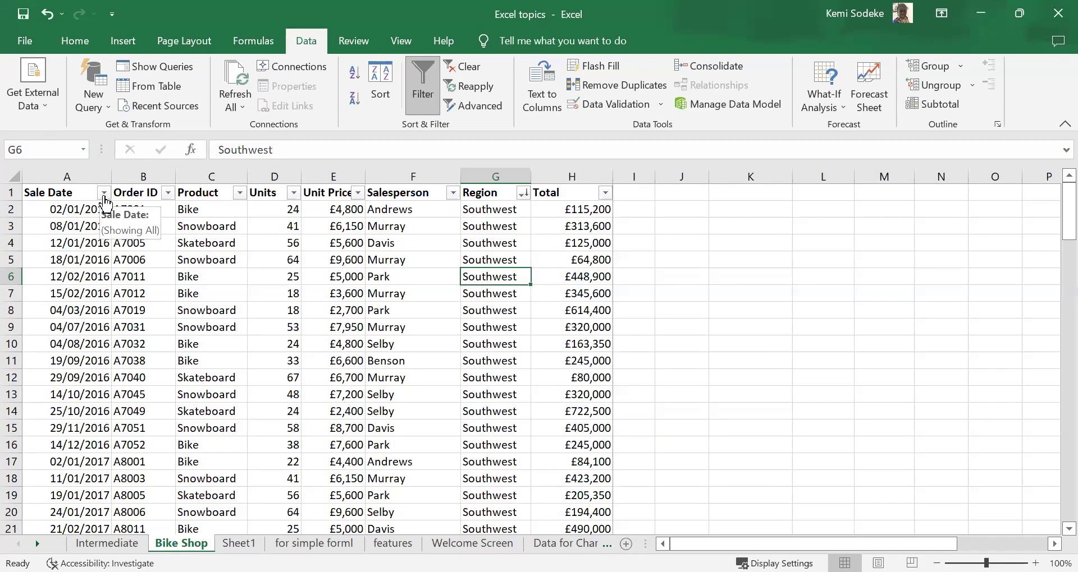
Step: Filter the Sale Date column to show only the sales from April 2017
{"action": "left_click", "coordinate": [103, 194]}
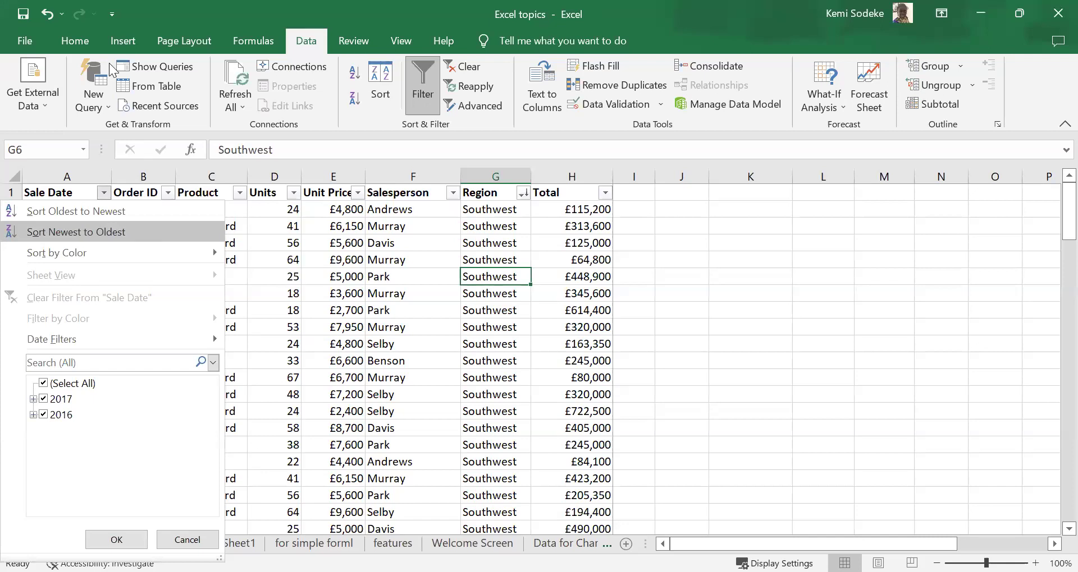
{"action": "left_click", "coordinate": [33, 399]}
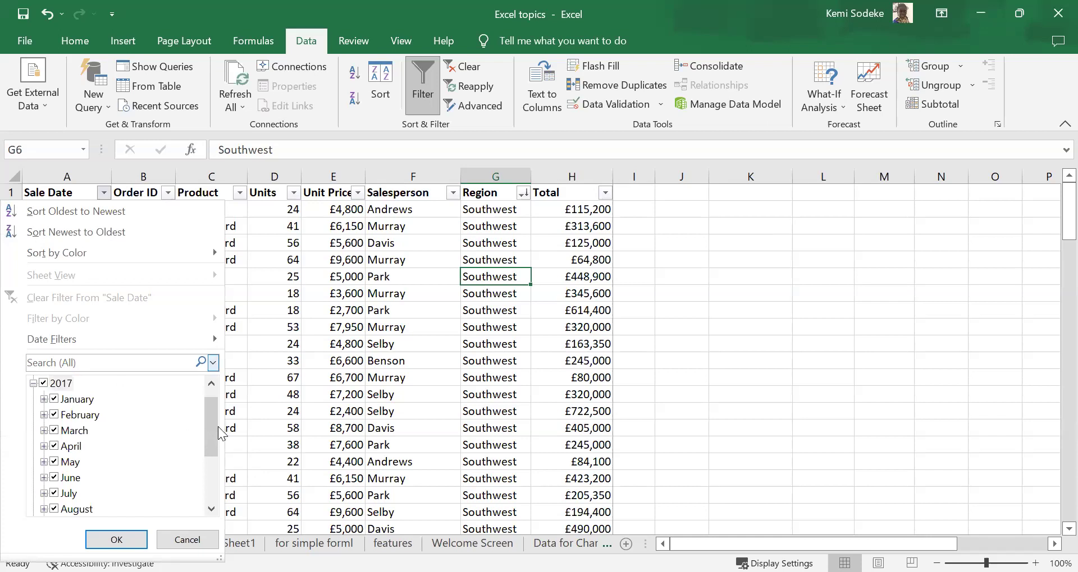
{"action": "left_click_drag", "start_coordinate": [209, 432], "coordinate": [62, 394]}
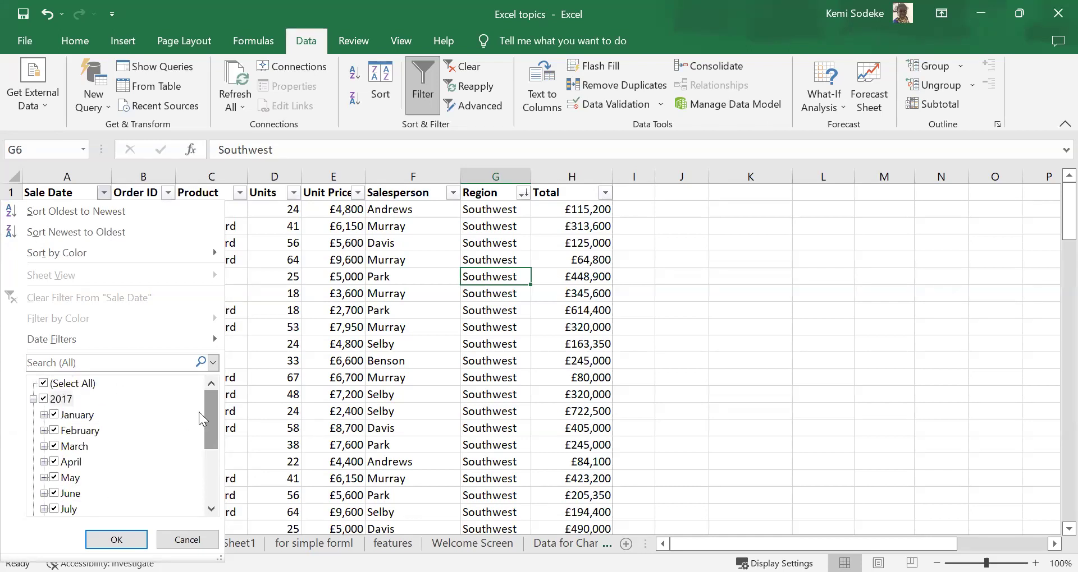
{"action": "left_click", "coordinate": [43, 384]}
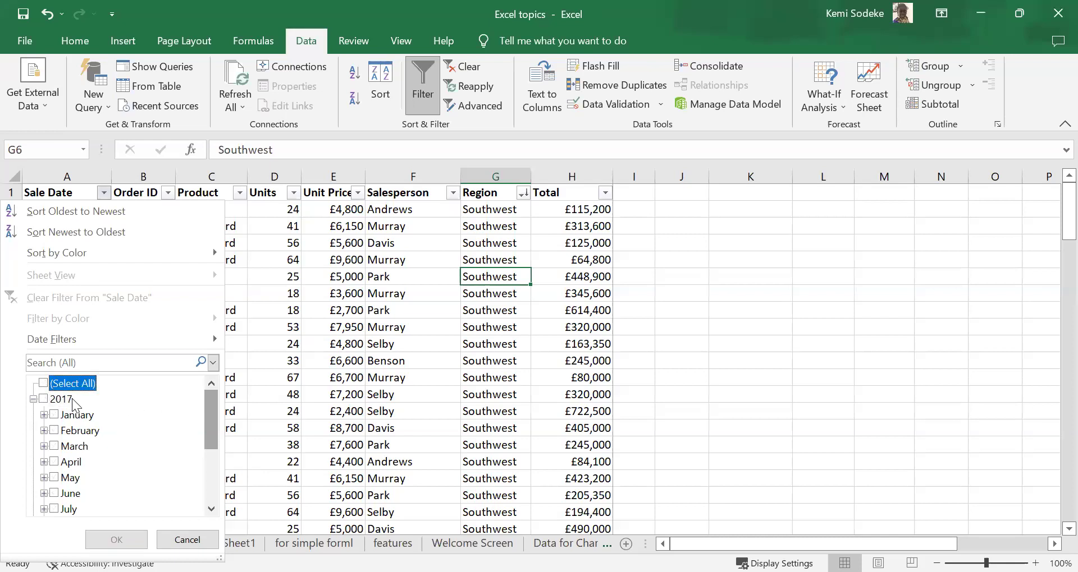
{"action": "left_click", "coordinate": [54, 462]}
{"action": "left_click", "coordinate": [116, 540]}
{"action": "left_click", "coordinate": [116, 540]}
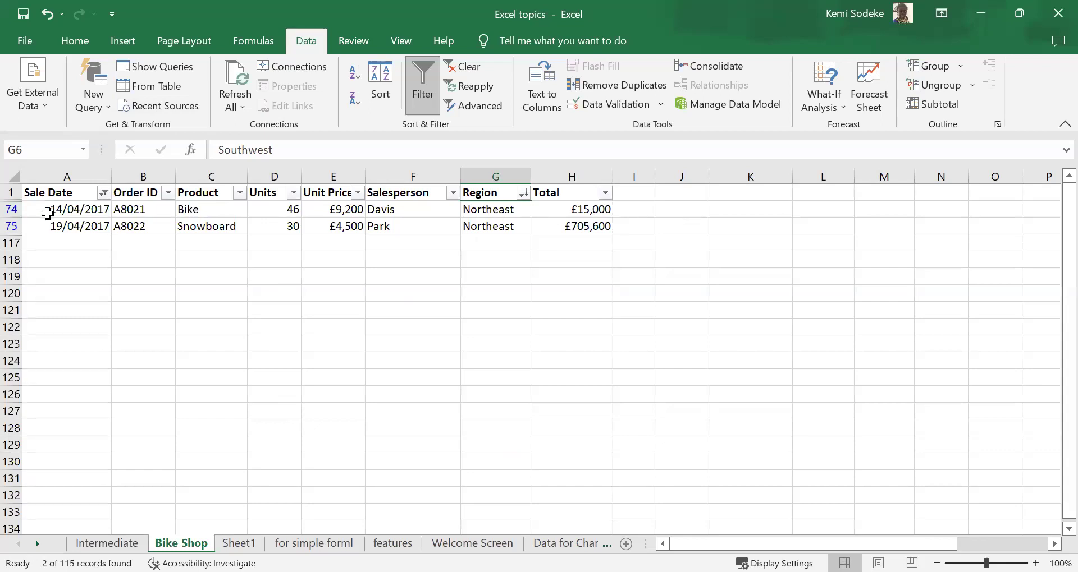
Step: Extend the Sale Date filter to include all months of 2017
{"action": "left_click", "coordinate": [103, 193]}
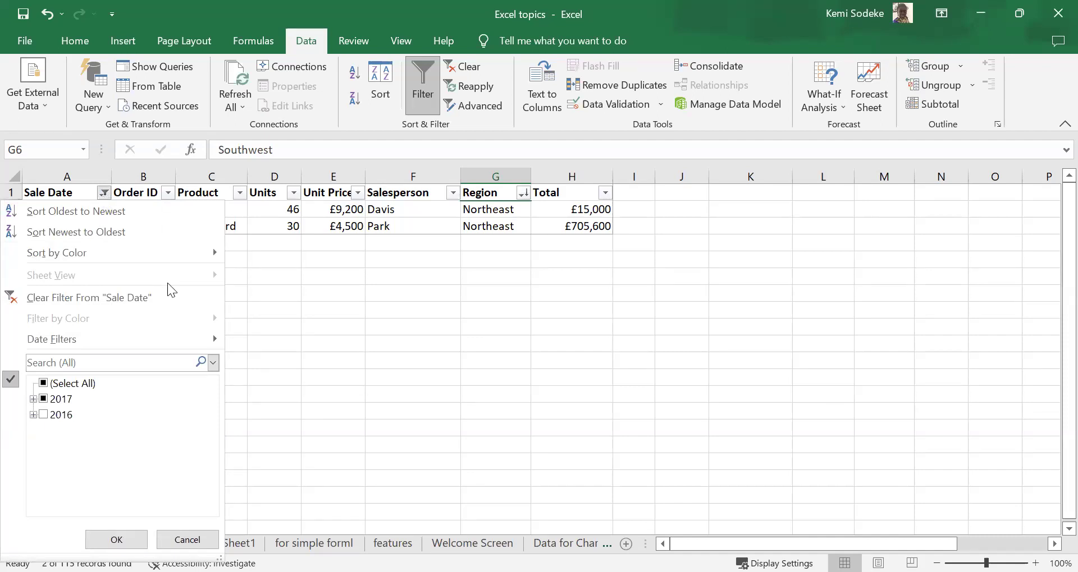
{"action": "left_click", "coordinate": [312, 314]}
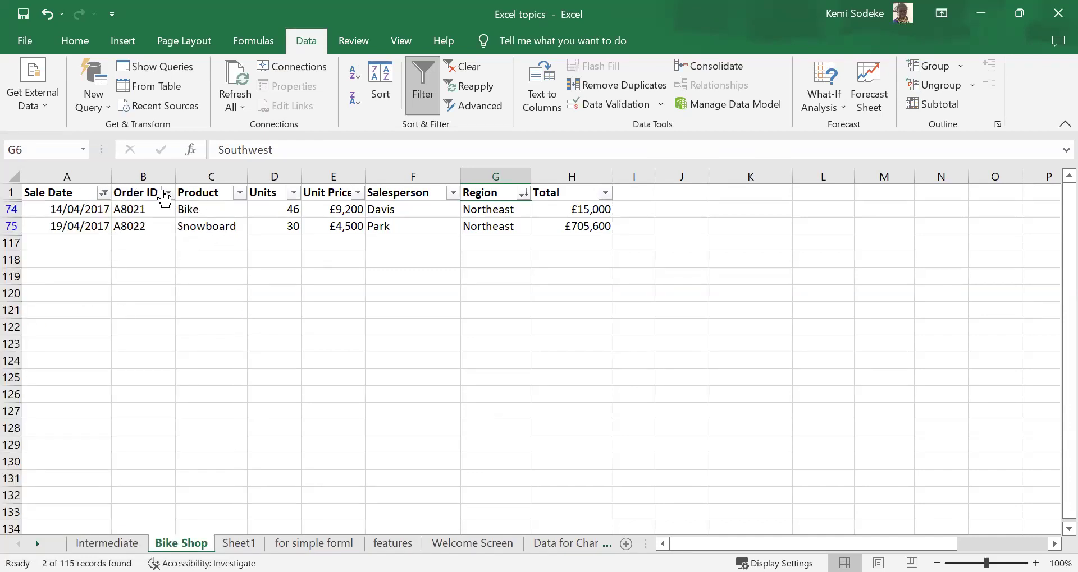
{"action": "left_click", "coordinate": [103, 193]}
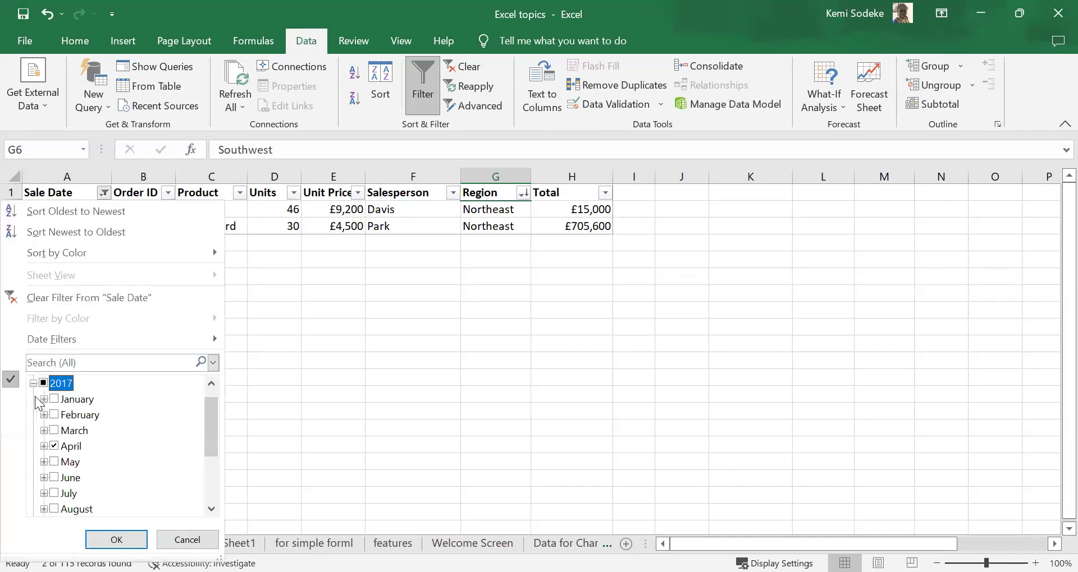
{"action": "left_click", "coordinate": [43, 382]}
{"action": "left_click", "coordinate": [116, 540]}
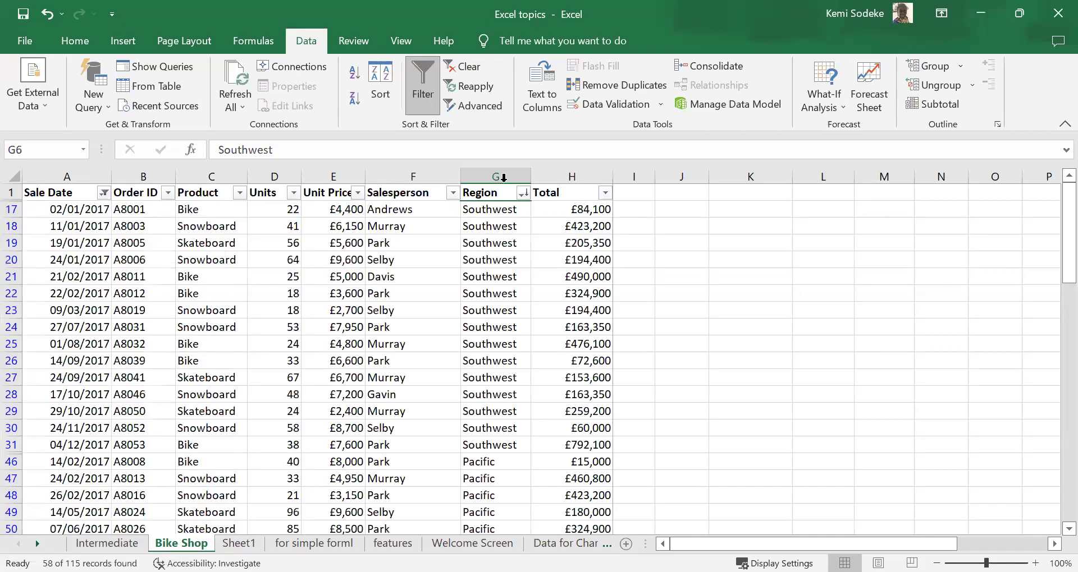
Step: Filter the Salesperson column to show only the fourth and fifth names listed
{"action": "left_click", "coordinate": [452, 194]}
{"action": "left_click", "coordinate": [303, 384]}
{"action": "left_click", "coordinate": [279, 445]}
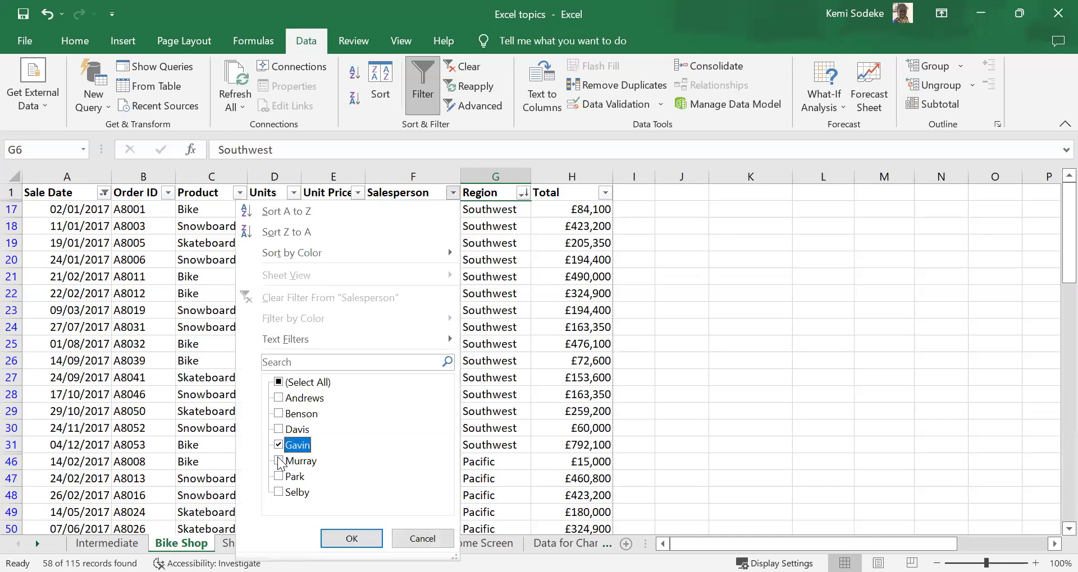
{"action": "left_click", "coordinate": [279, 461]}
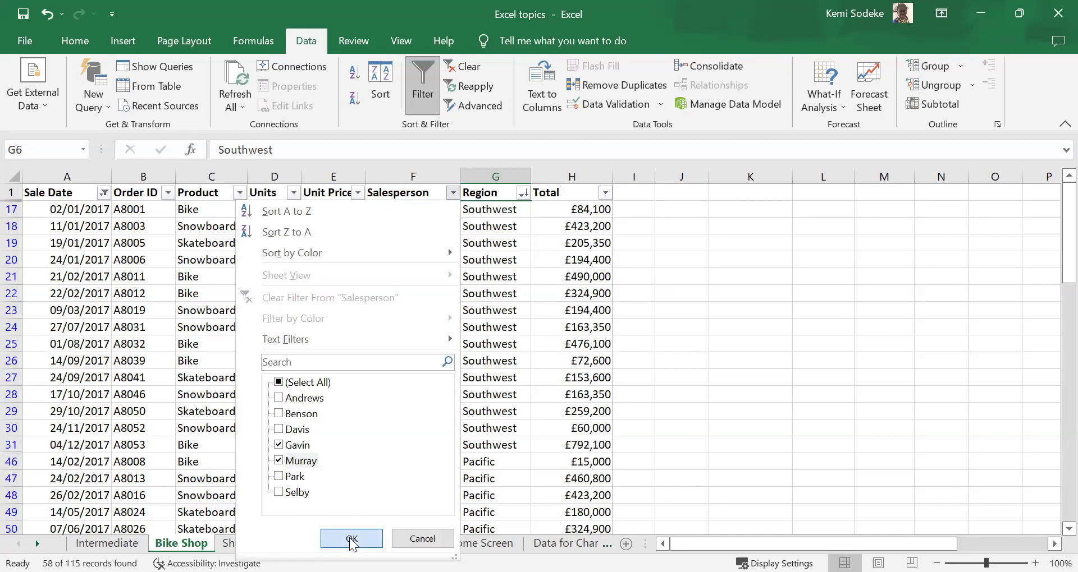
{"action": "left_click", "coordinate": [351, 539]}
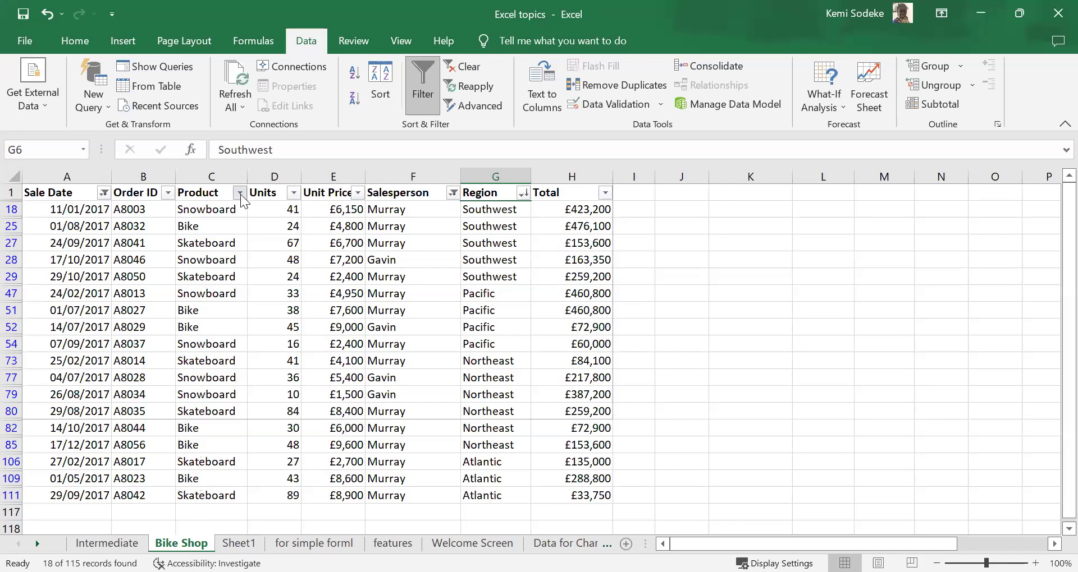
Step: Filter the Product column to exclude Bike, keeping Skateboard and Snowboard
{"action": "left_click", "coordinate": [240, 195]}
{"action": "left_click", "coordinate": [65, 398]}
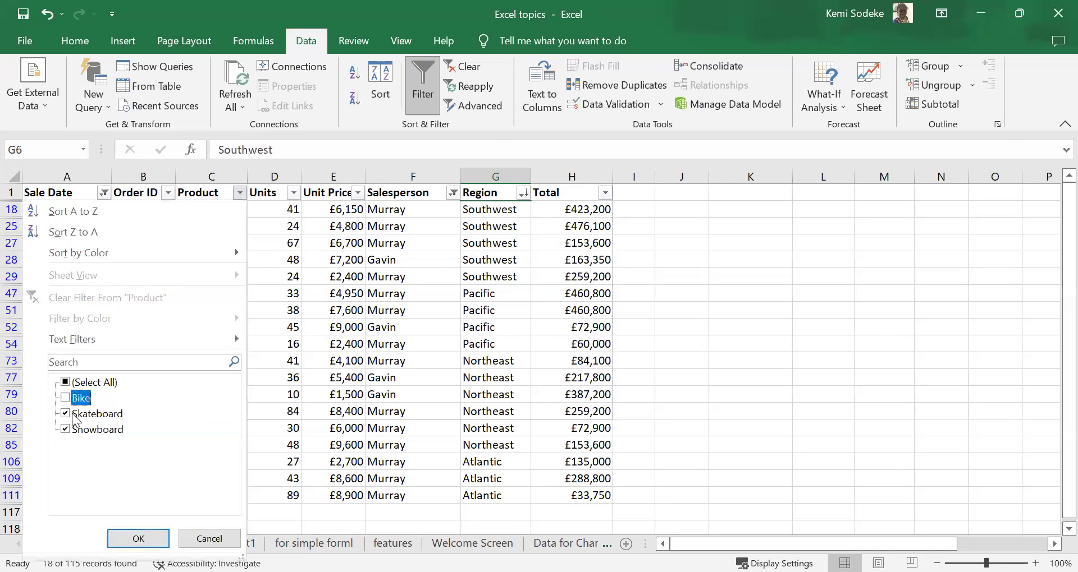
{"action": "left_click", "coordinate": [139, 538]}
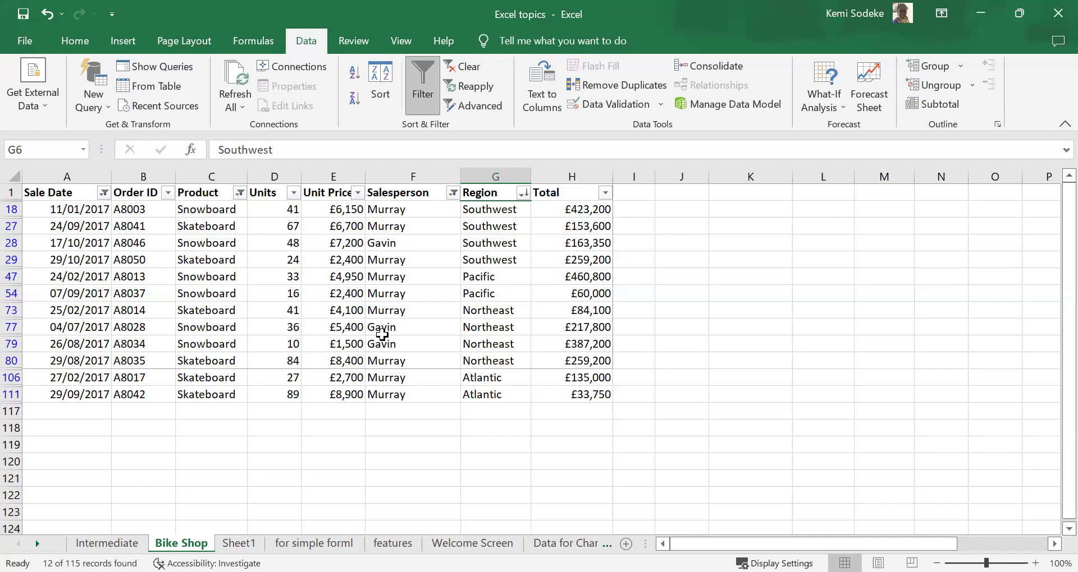
Step: Review the Region and Salesperson filter choices, and clear all filters and the sort state from the sales data
{"action": "left_click", "coordinate": [522, 194]}
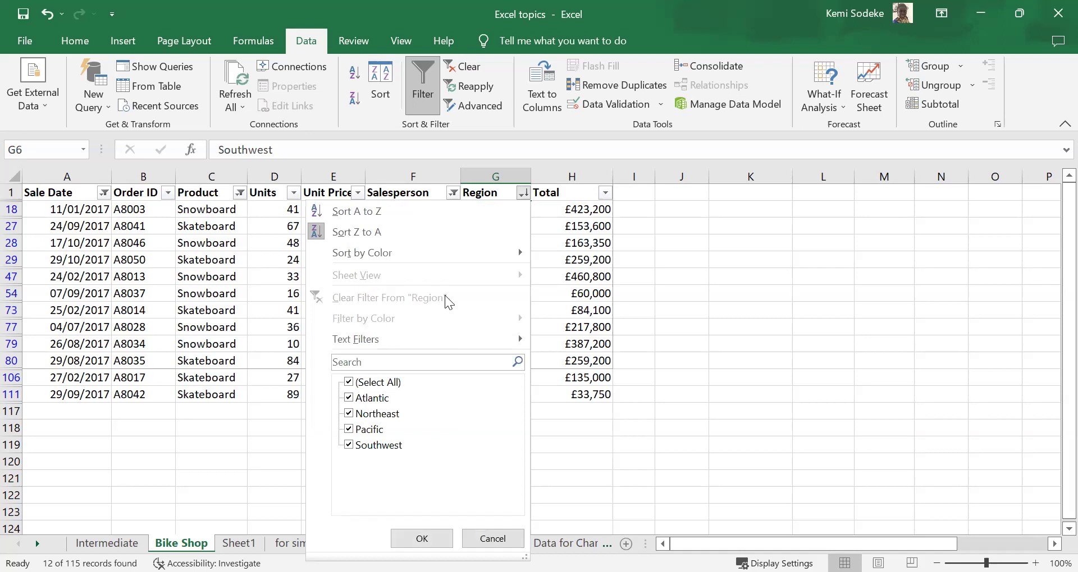
{"action": "left_click", "coordinate": [447, 194]}
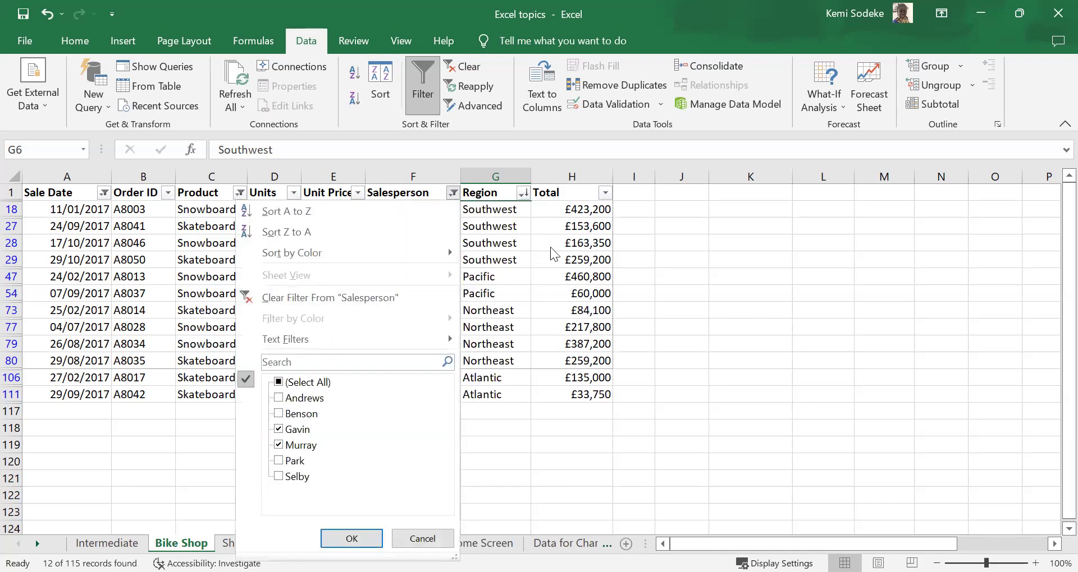
{"action": "left_click", "coordinate": [475, 69]}
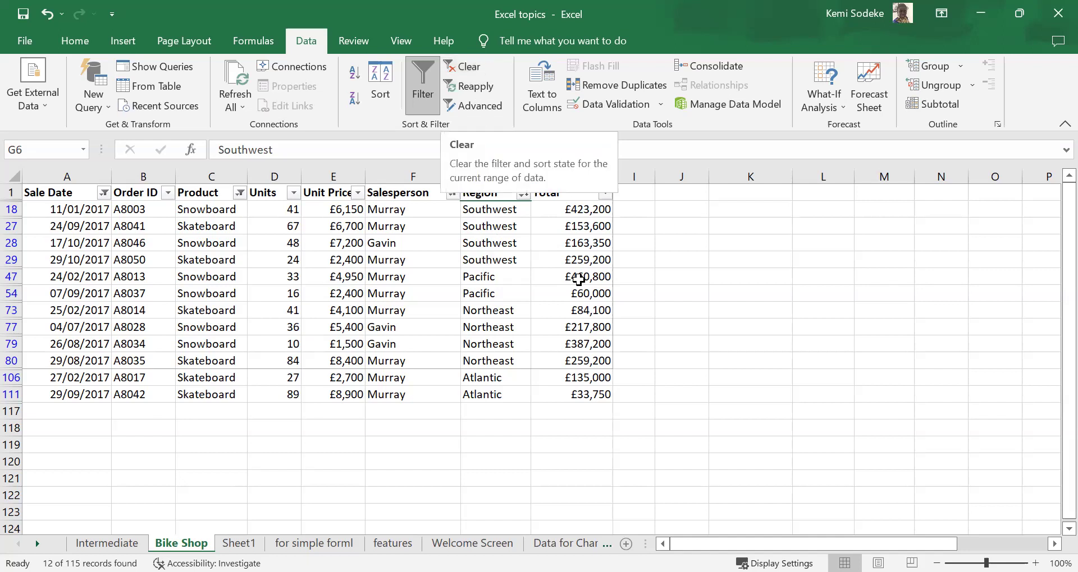
{"action": "left_click", "coordinate": [472, 68]}
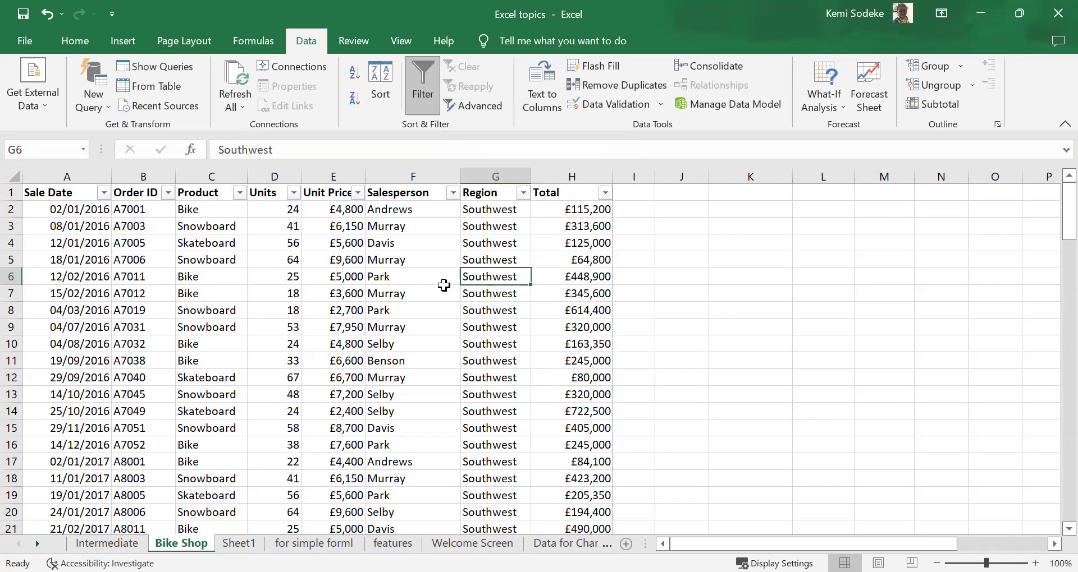
{"action": "left_click", "coordinate": [271, 344]}
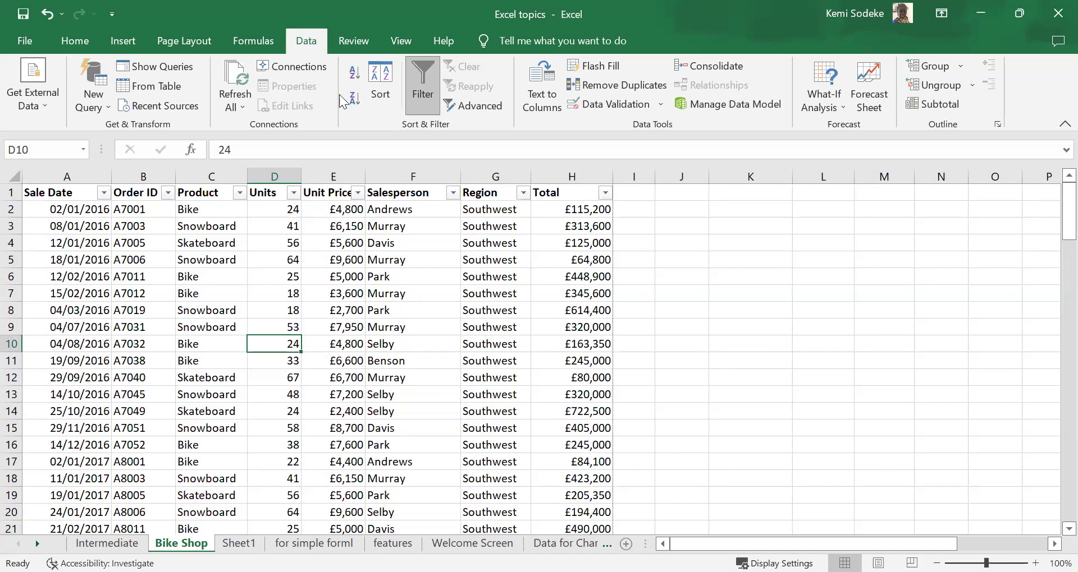
{"action": "left_click", "coordinate": [364, 257]}
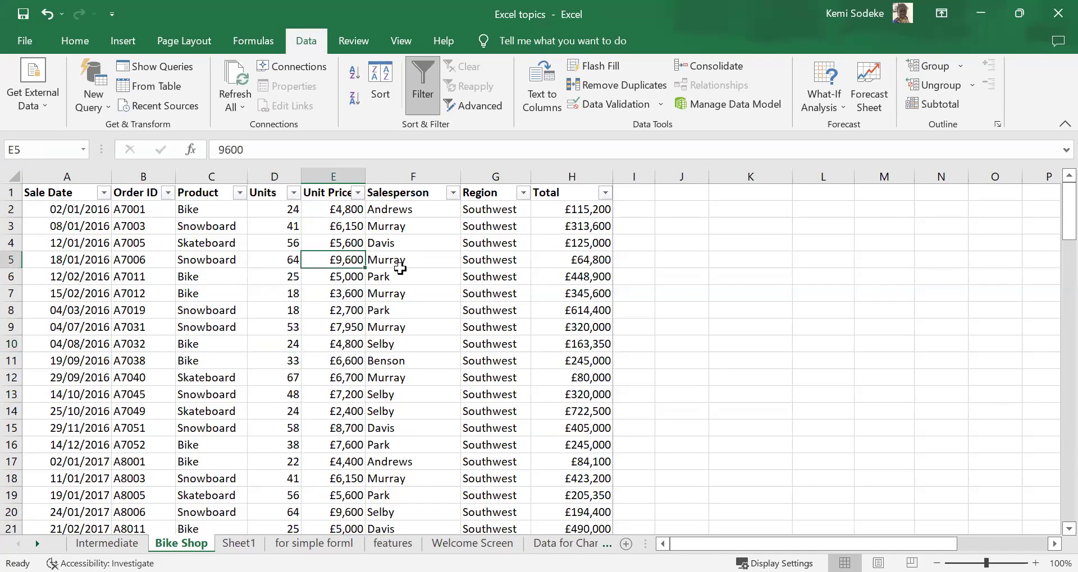
{"action": "left_click", "coordinate": [428, 297]}
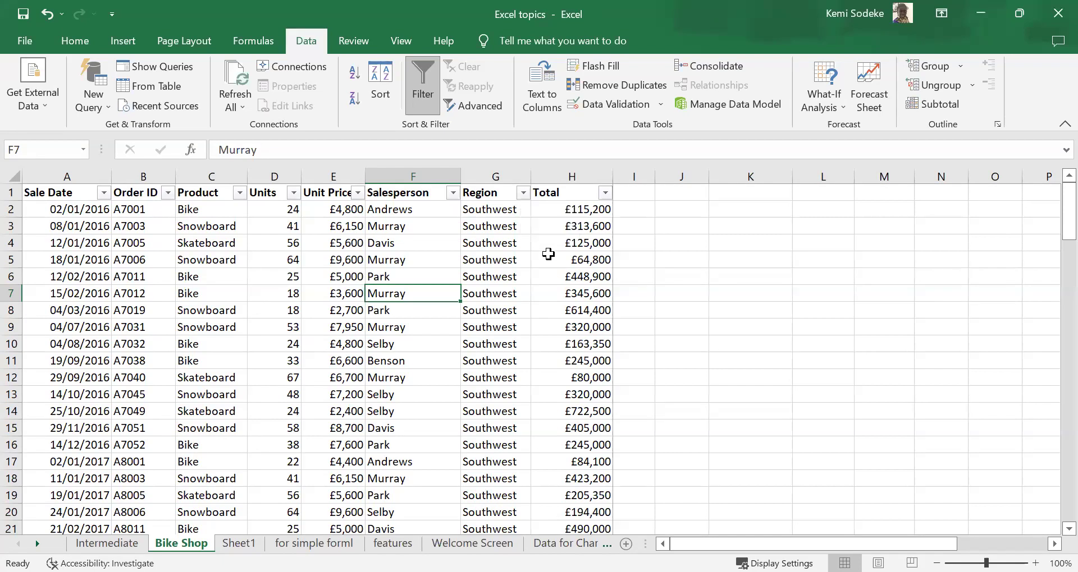
Step: Sort the sales records by Region from A to Z
{"action": "left_click", "coordinate": [523, 193]}
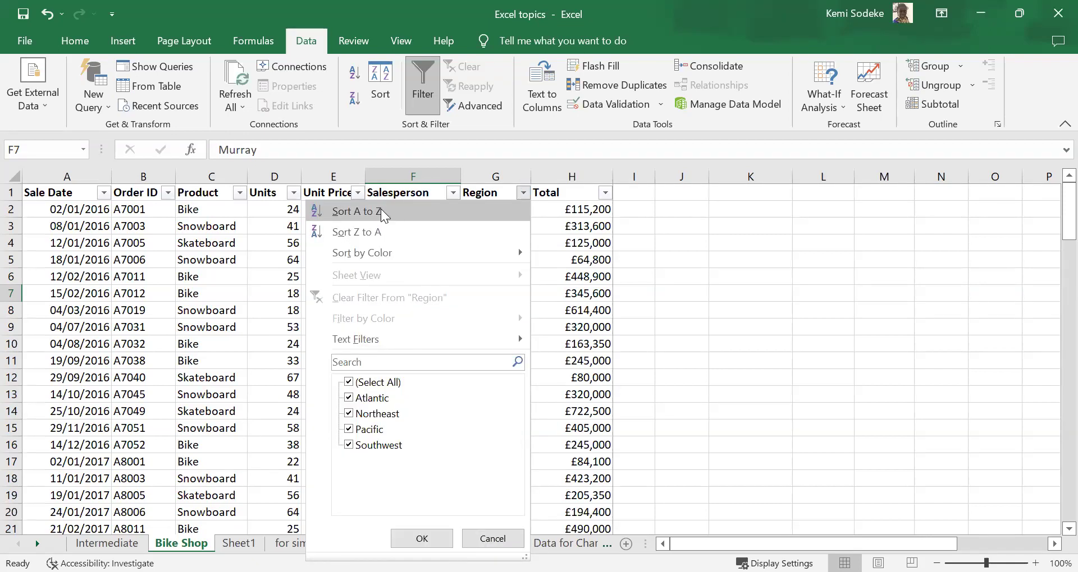
{"action": "left_click", "coordinate": [380, 211]}
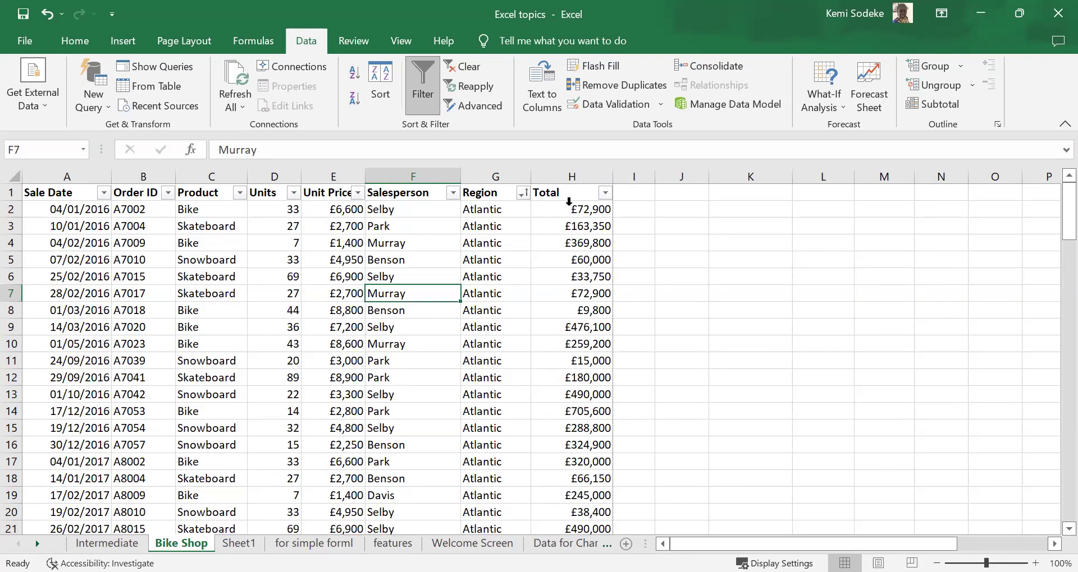
Step: Add Sum subtotals of Units only at each change in Region, leaving Total out of the subtotals
{"action": "left_click", "coordinate": [936, 104]}
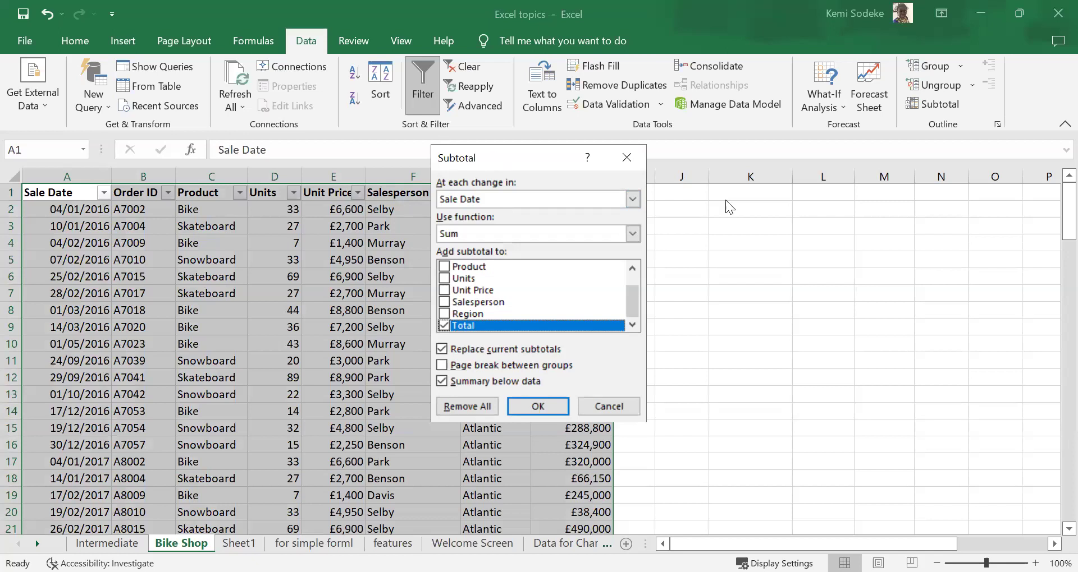
{"action": "left_click_drag", "start_coordinate": [494, 157], "coordinate": [725, 200]}
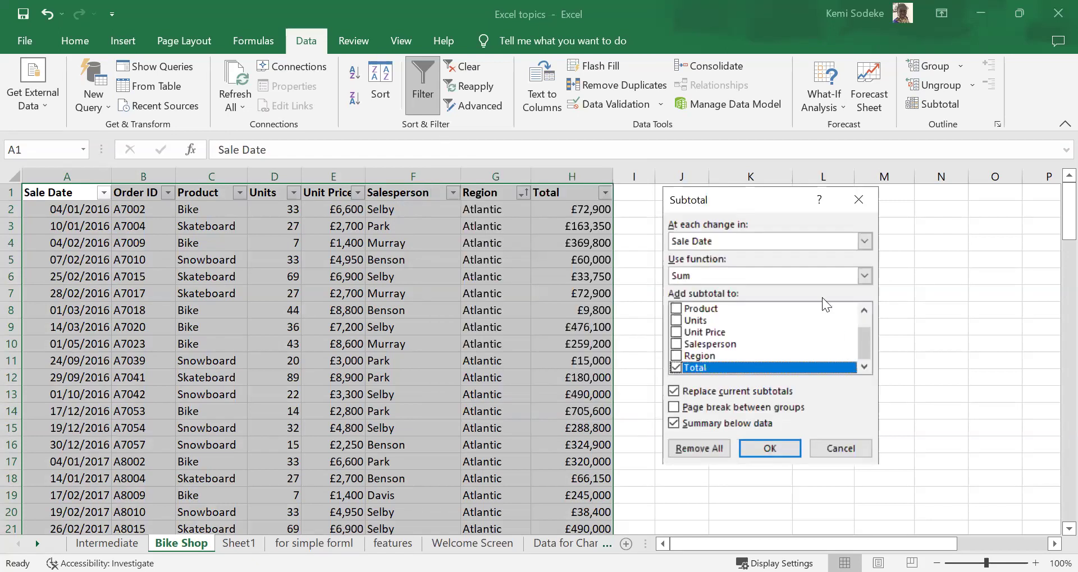
{"action": "left_click", "coordinate": [735, 240]}
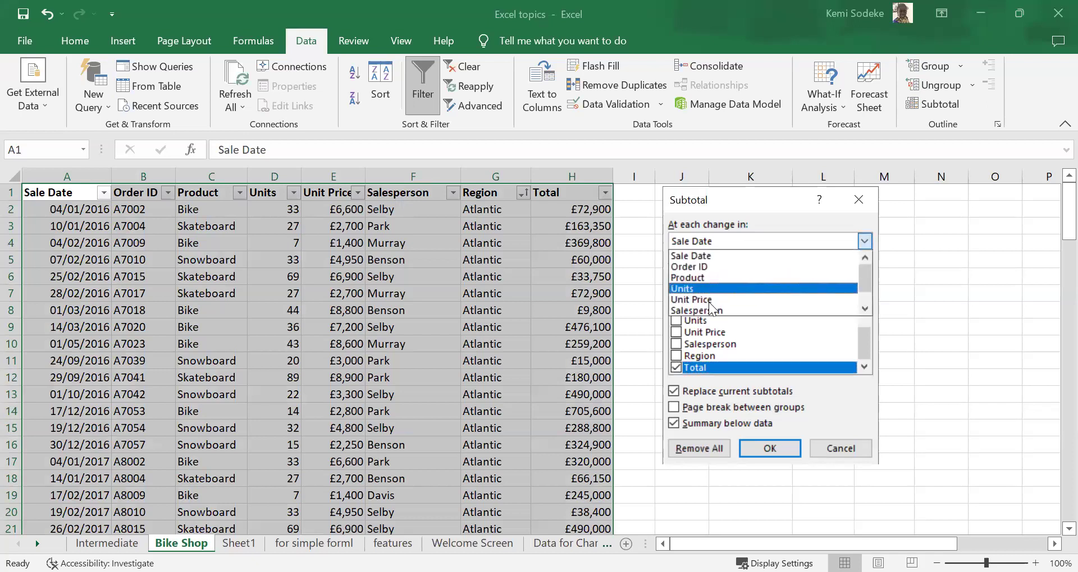
{"action": "scroll", "coordinate": [719, 264], "scroll_direction": "down", "scroll_amount": 1}
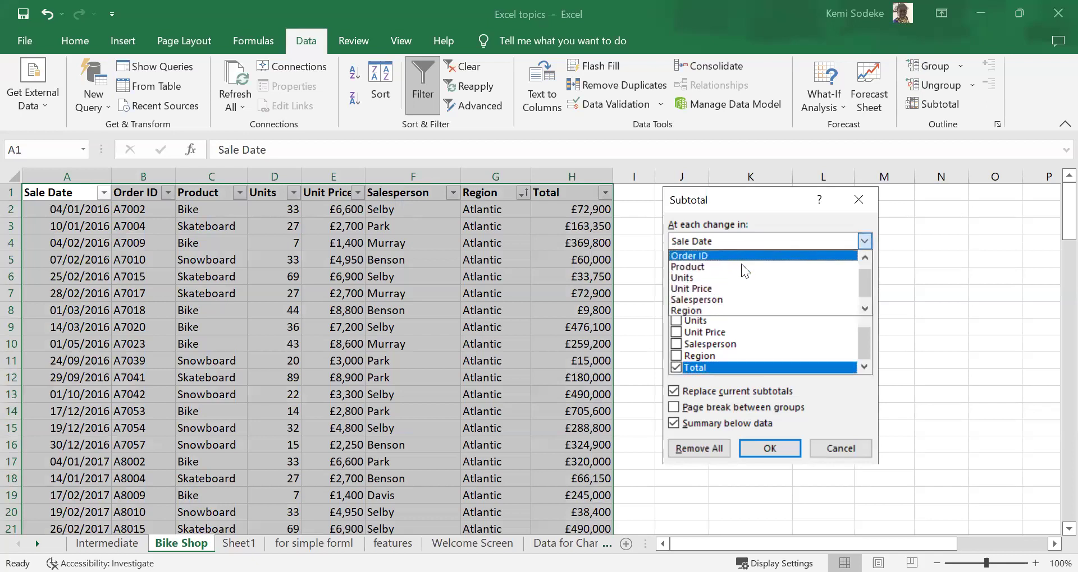
{"action": "left_click", "coordinate": [715, 309]}
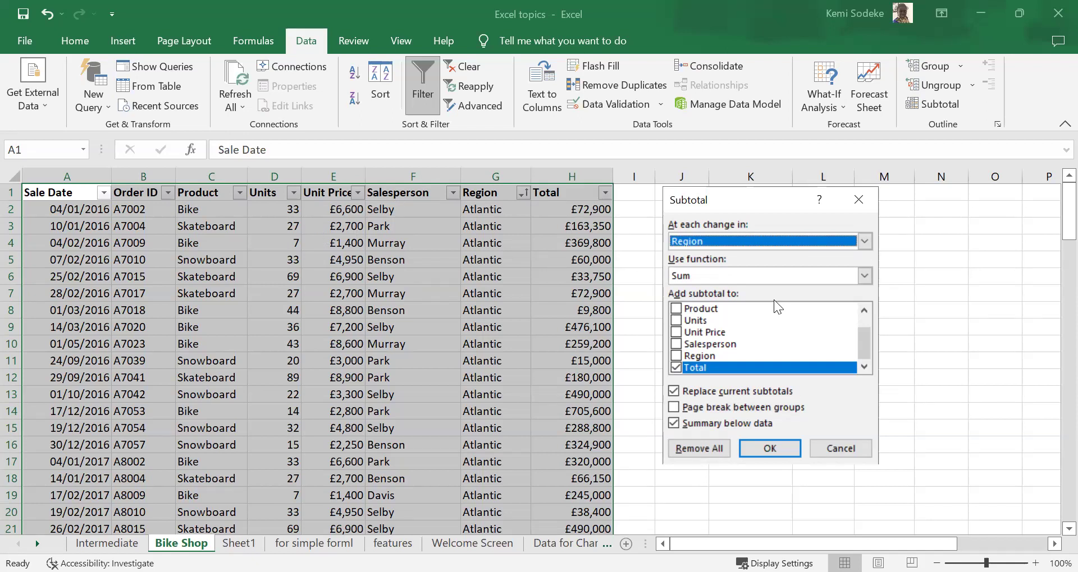
{"action": "left_click", "coordinate": [676, 321]}
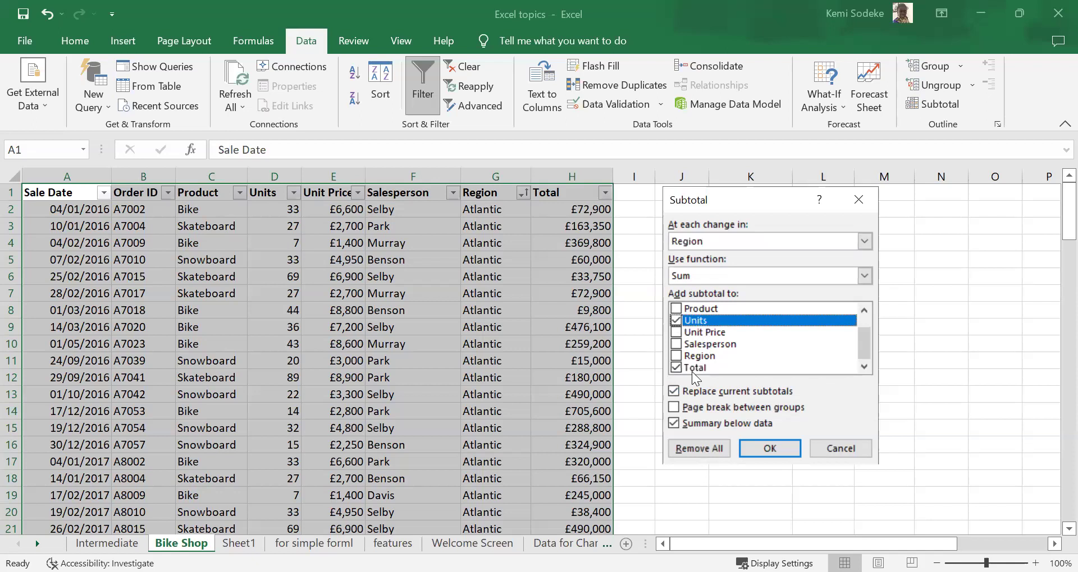
{"action": "left_click", "coordinate": [675, 368]}
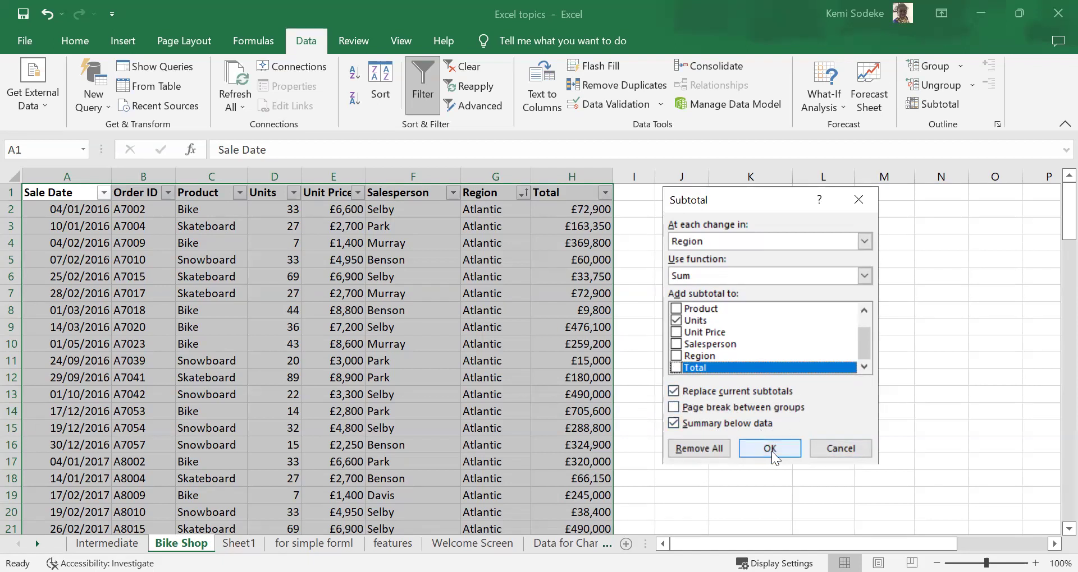
{"action": "scroll", "coordinate": [778, 300], "scroll_direction": "up", "scroll_amount": 1}
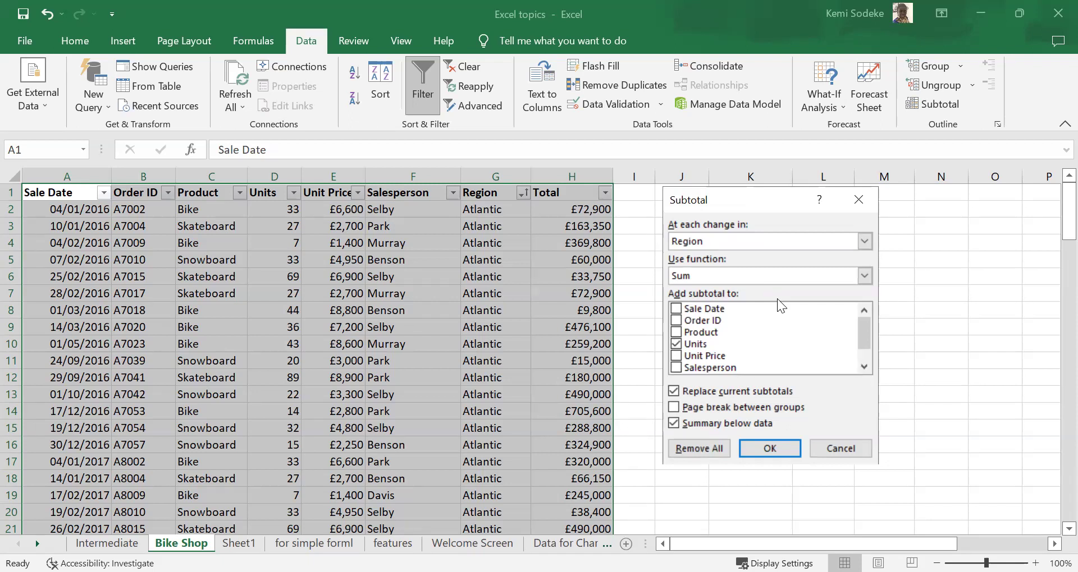
{"action": "left_click", "coordinate": [767, 447]}
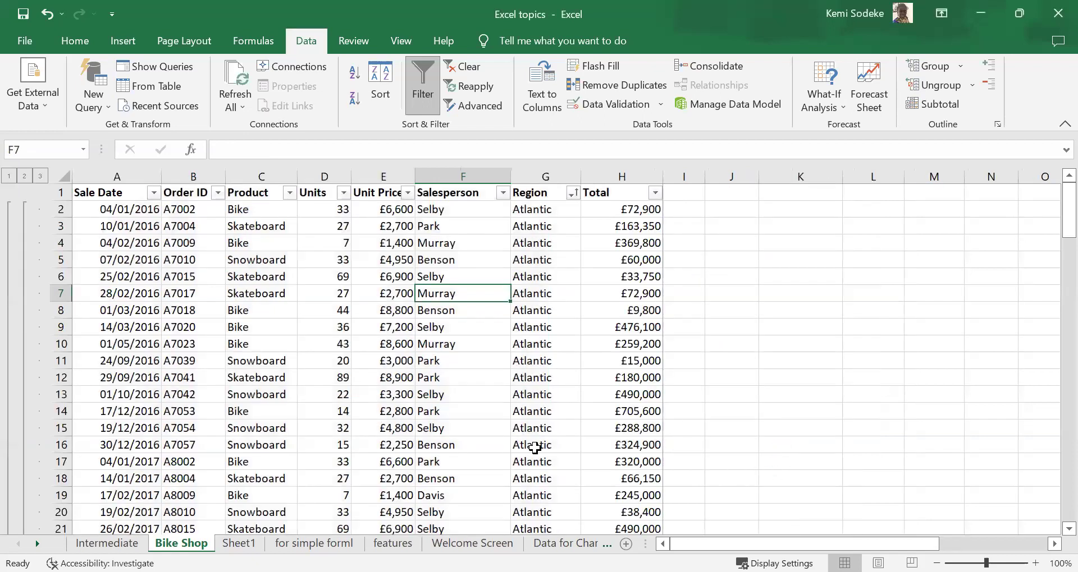
Step: Examine the Units subtotal formulas in the Atlantic, Northeast, Pacific and Southwest total rows
{"action": "scroll", "coordinate": [490, 380], "scroll_direction": "down", "scroll_amount": 7}
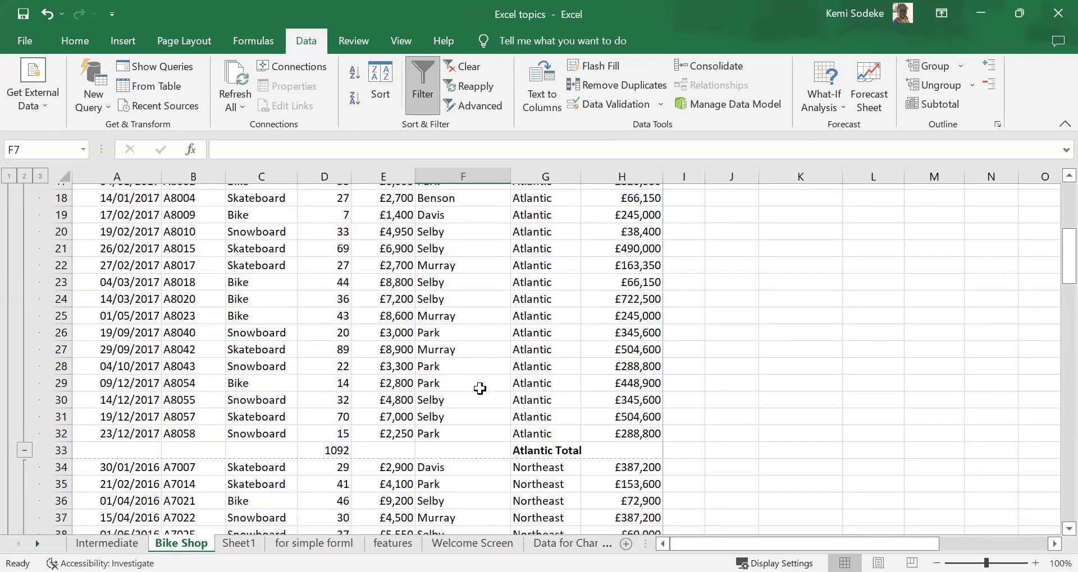
{"action": "left_click", "coordinate": [553, 377]}
{"action": "left_click", "coordinate": [325, 378]}
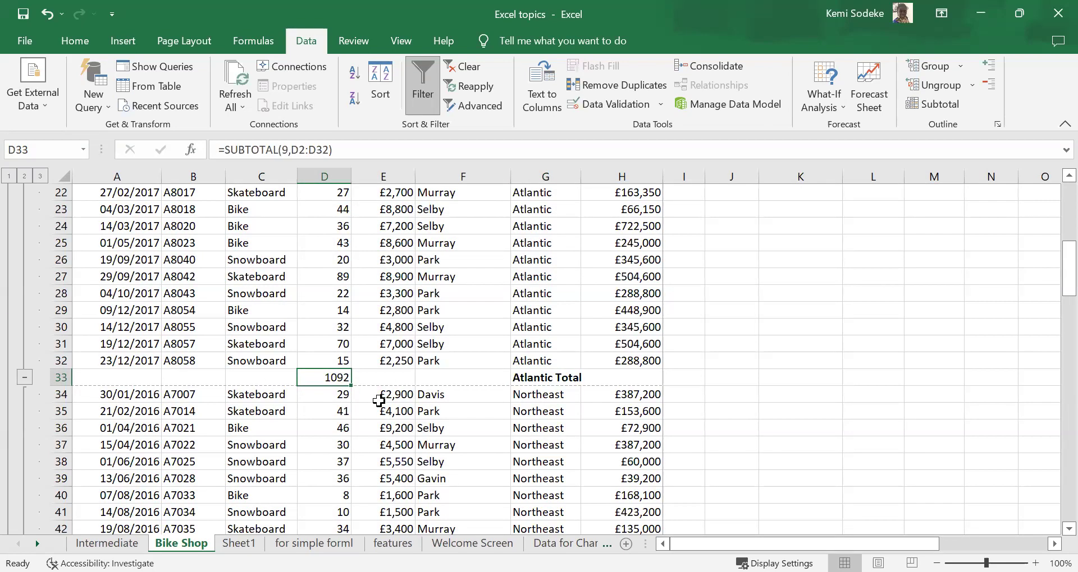
{"action": "scroll", "coordinate": [392, 400], "scroll_direction": "down", "scroll_amount": 10}
{"action": "left_click", "coordinate": [552, 345]}
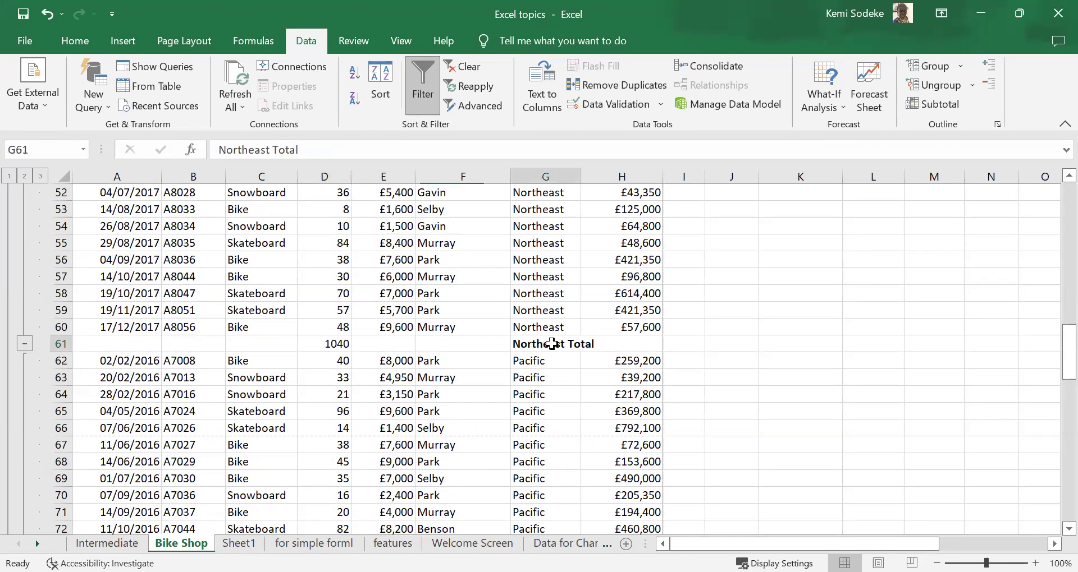
{"action": "left_click", "coordinate": [330, 343]}
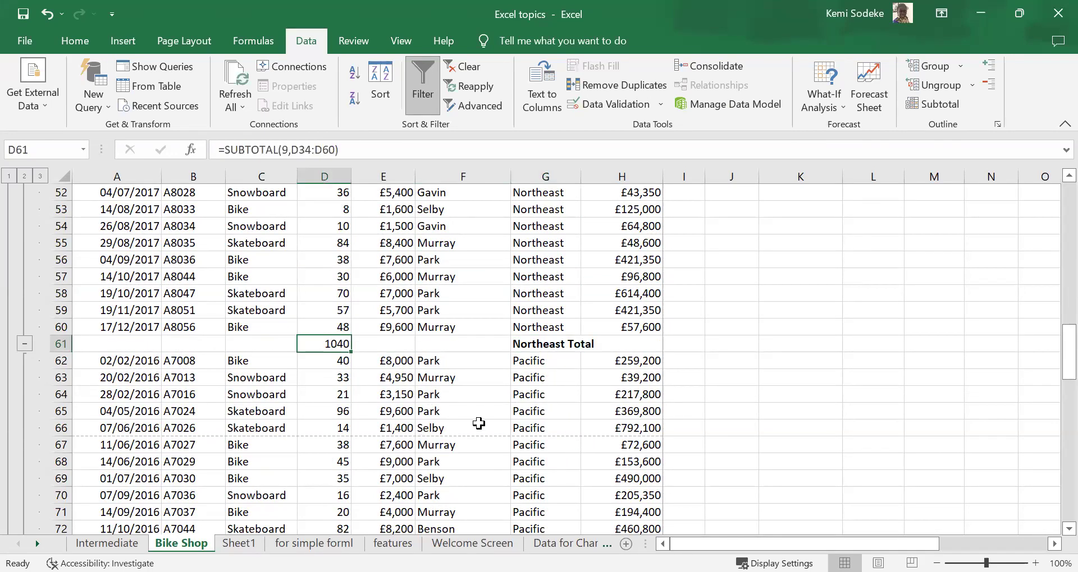
{"action": "scroll", "coordinate": [517, 423], "scroll_direction": "down", "scroll_amount": 6}
{"action": "left_click", "coordinate": [547, 460]}
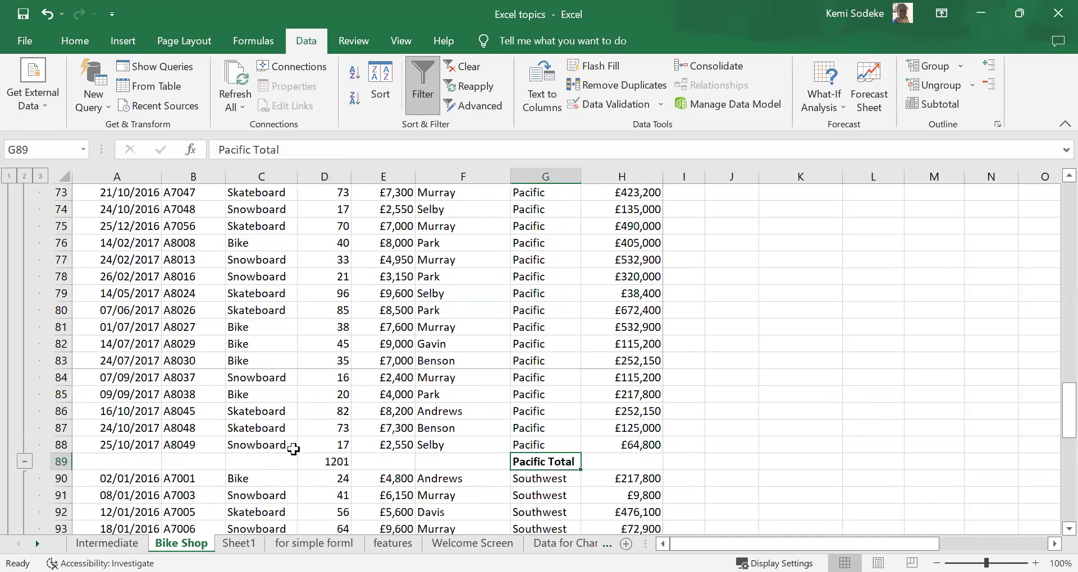
{"action": "left_click", "coordinate": [326, 460]}
{"action": "scroll", "coordinate": [465, 416], "scroll_direction": "down", "scroll_amount": 12}
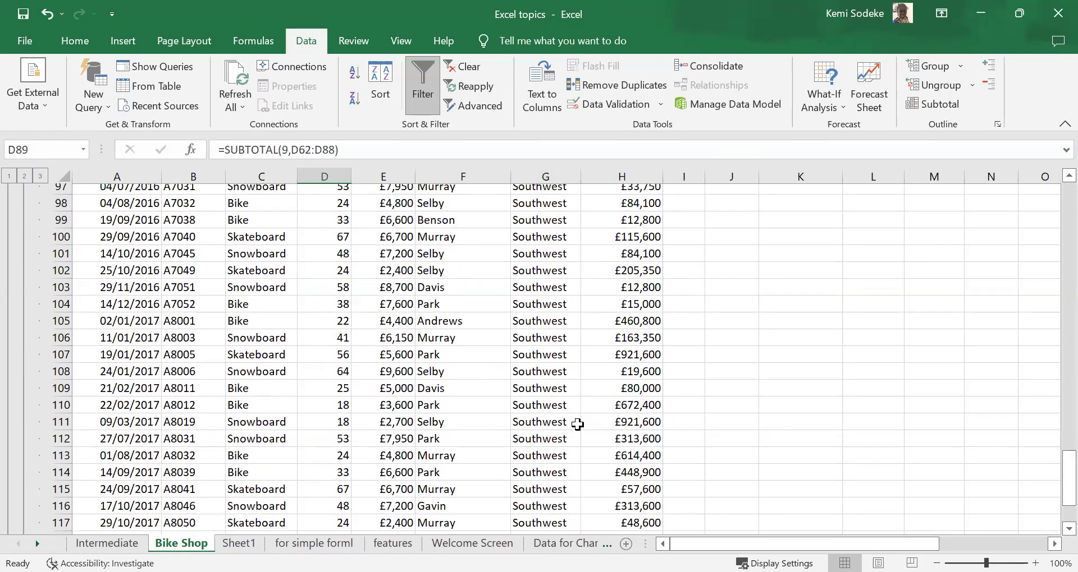
{"action": "left_click", "coordinate": [548, 378]}
{"action": "left_click", "coordinate": [336, 378]}
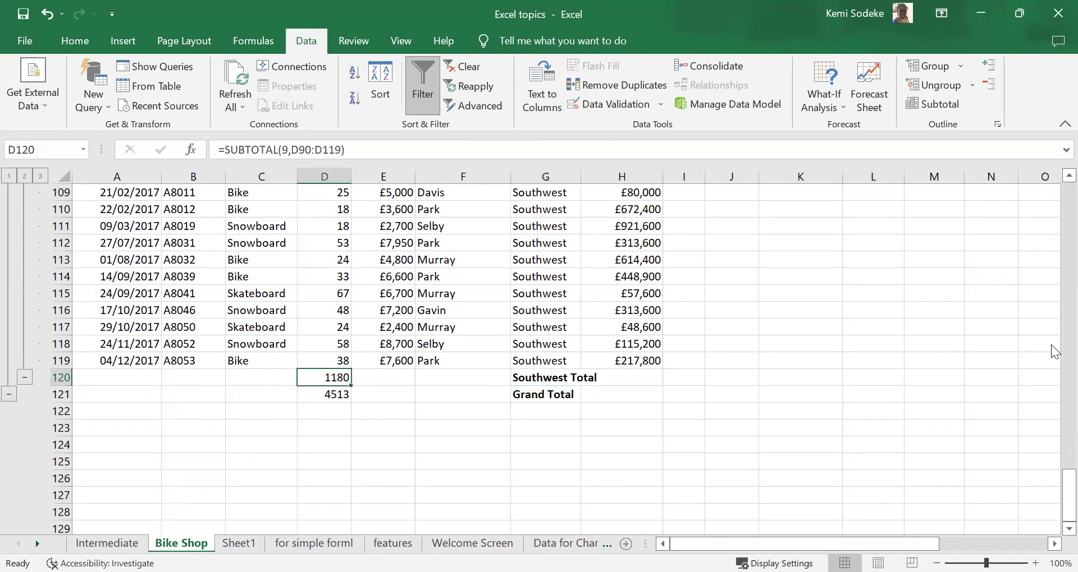
Step: Collapse the outline to its first level and inspect the Units formula in the Grand Total row
{"action": "left_click_drag", "start_coordinate": [1068, 497], "coordinate": [1068, 191]}
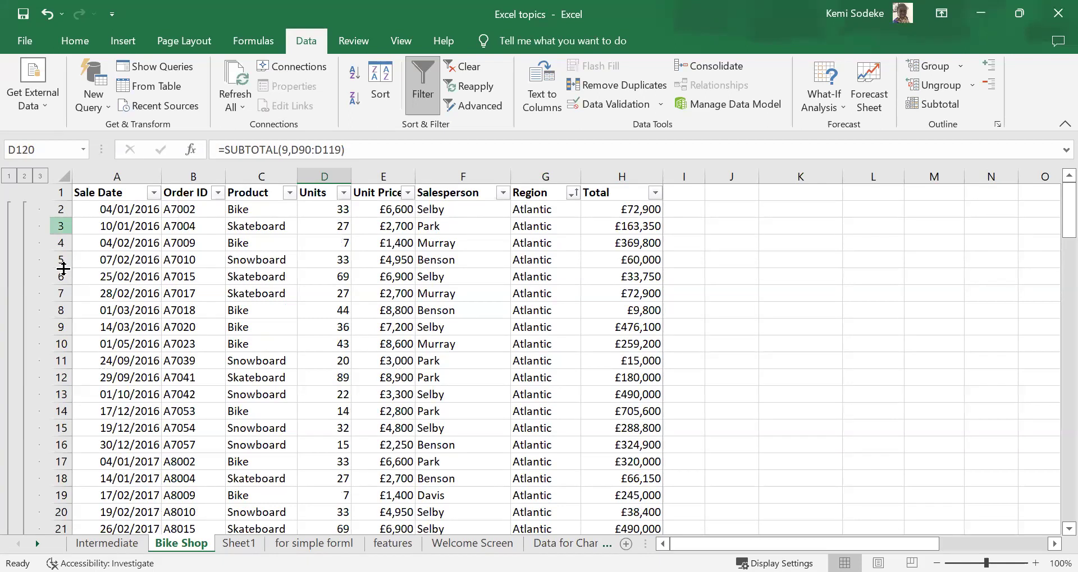
{"action": "left_click", "coordinate": [8, 176]}
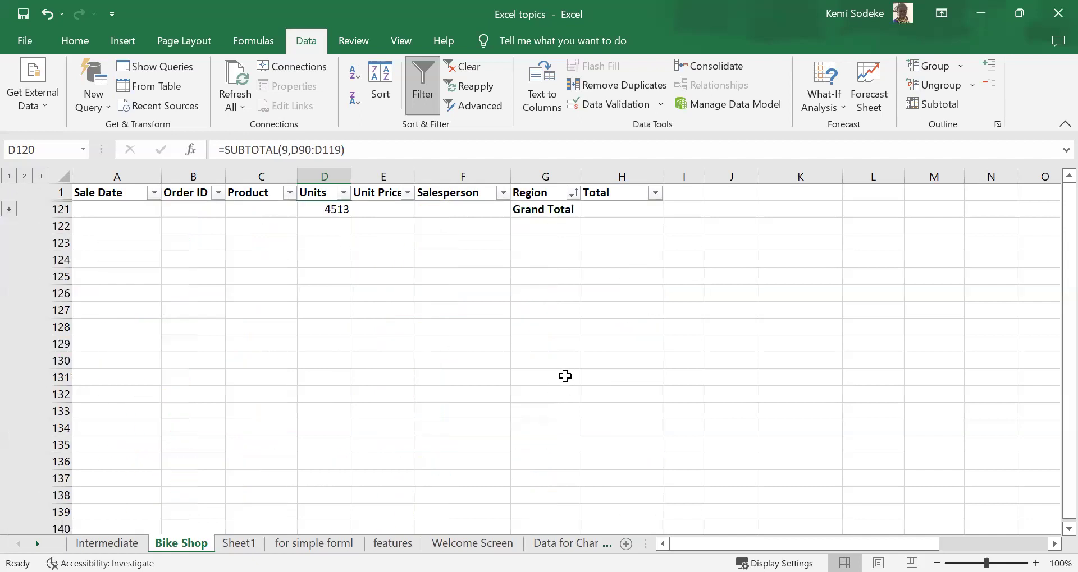
{"action": "left_click", "coordinate": [335, 209]}
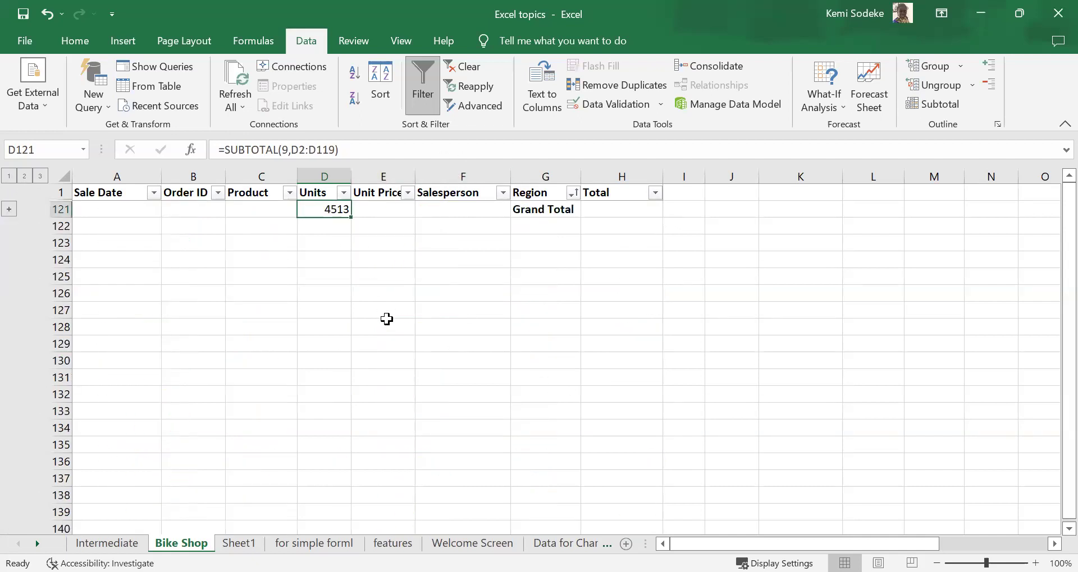
Step: Expand the outline to show all sales records and review the Atlantic group with its total row
{"action": "left_click", "coordinate": [24, 175]}
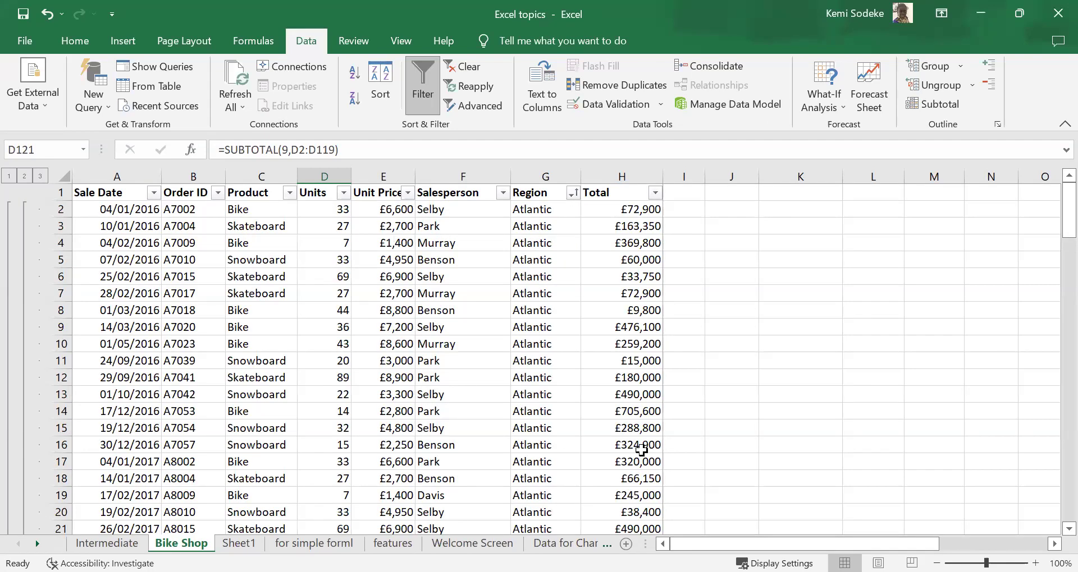
{"action": "scroll", "coordinate": [441, 387], "scroll_direction": "down", "scroll_amount": 6}
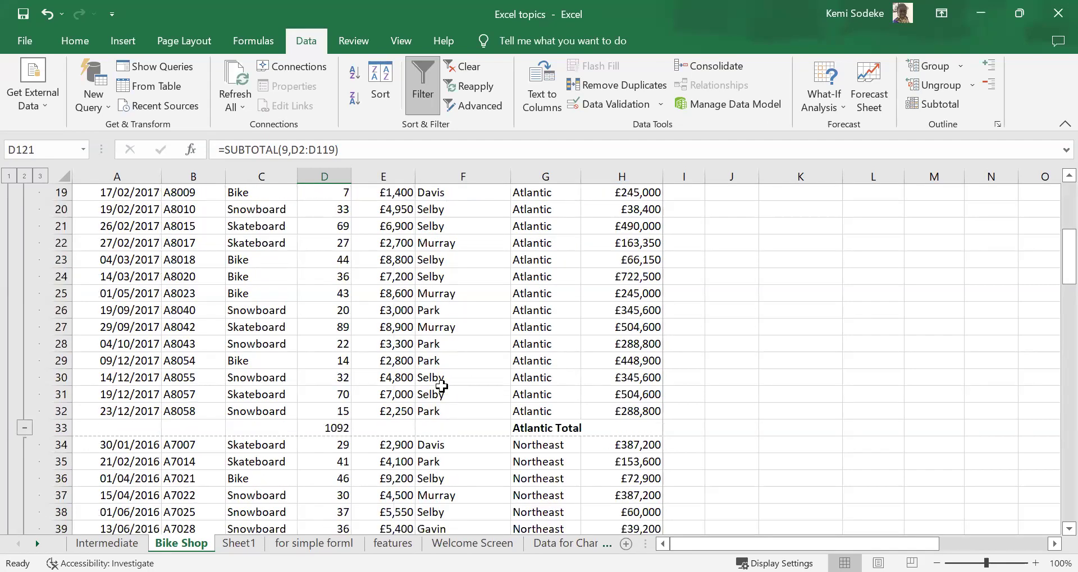
{"action": "scroll", "coordinate": [441, 386], "scroll_direction": "down", "scroll_amount": 2}
{"action": "scroll", "coordinate": [414, 378], "scroll_direction": "up", "scroll_amount": 8}
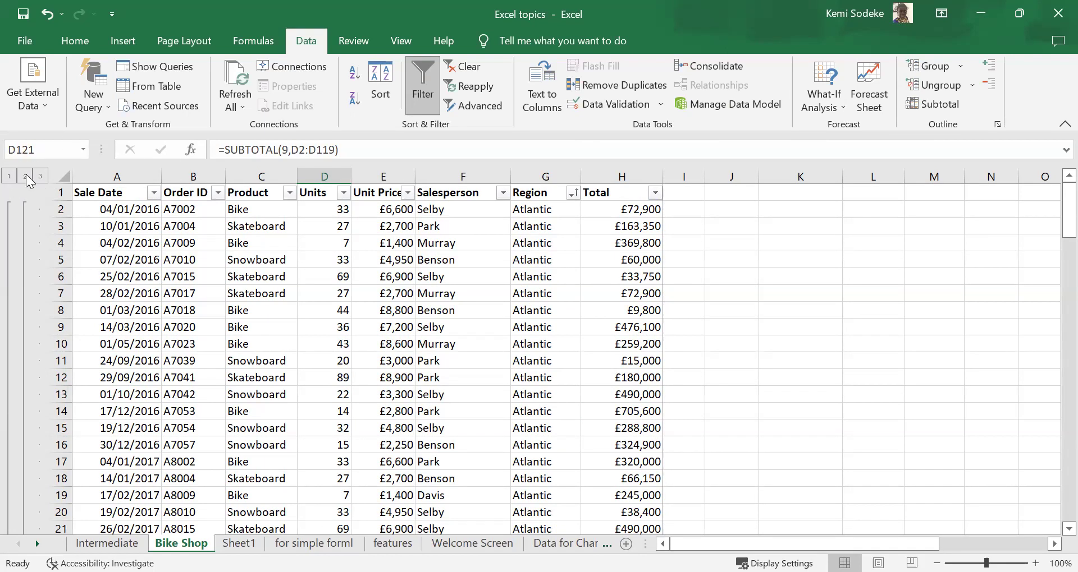
Step: Collapse the outline to the second level to view the region totals, and expand it to all detail rows again
{"action": "left_click", "coordinate": [24, 177]}
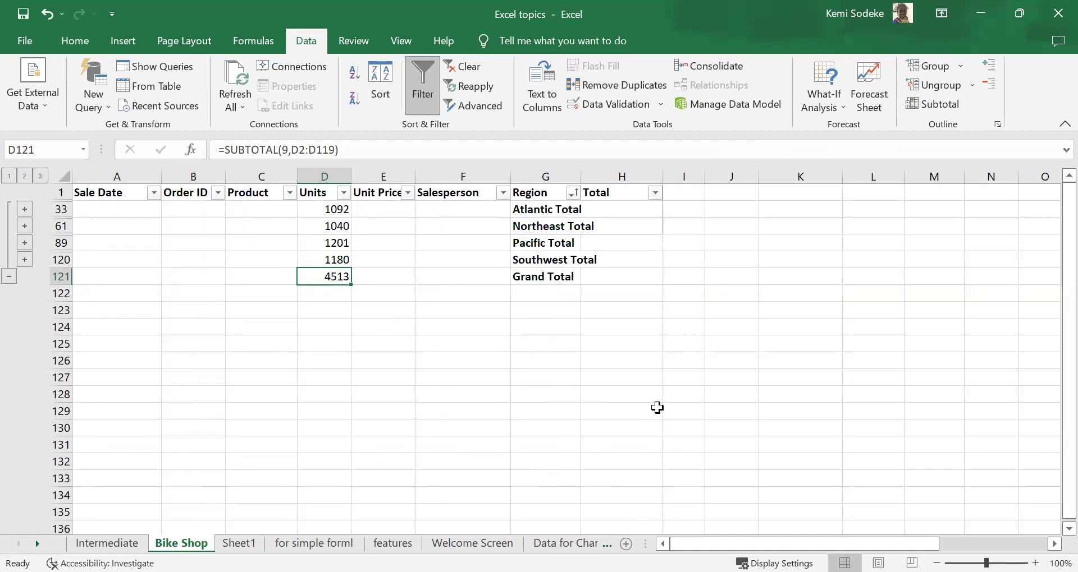
{"action": "left_click", "coordinate": [338, 311]}
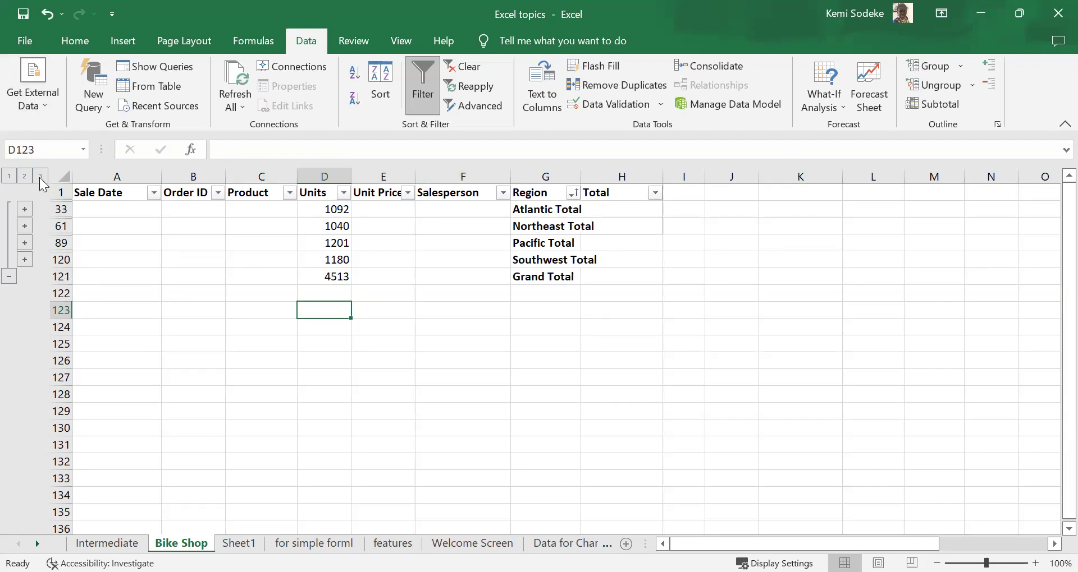
{"action": "key", "text": "ctrl+z"}
{"action": "left_click", "coordinate": [486, 312]}
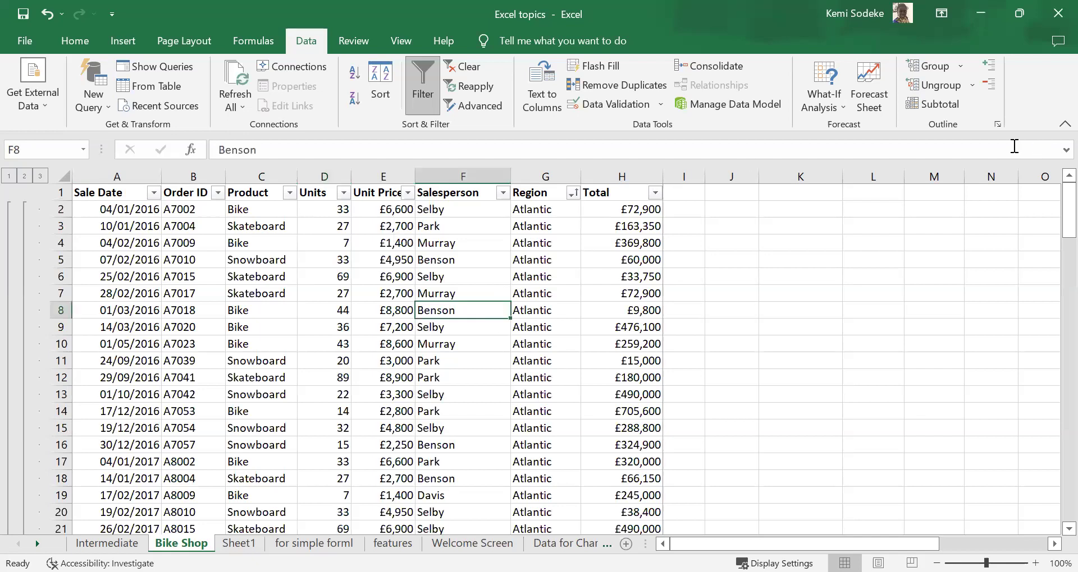
Step: Review the Region filter choices and look through the subtotalled Atlantic and Northeast records
{"action": "left_click", "coordinate": [106, 175]}
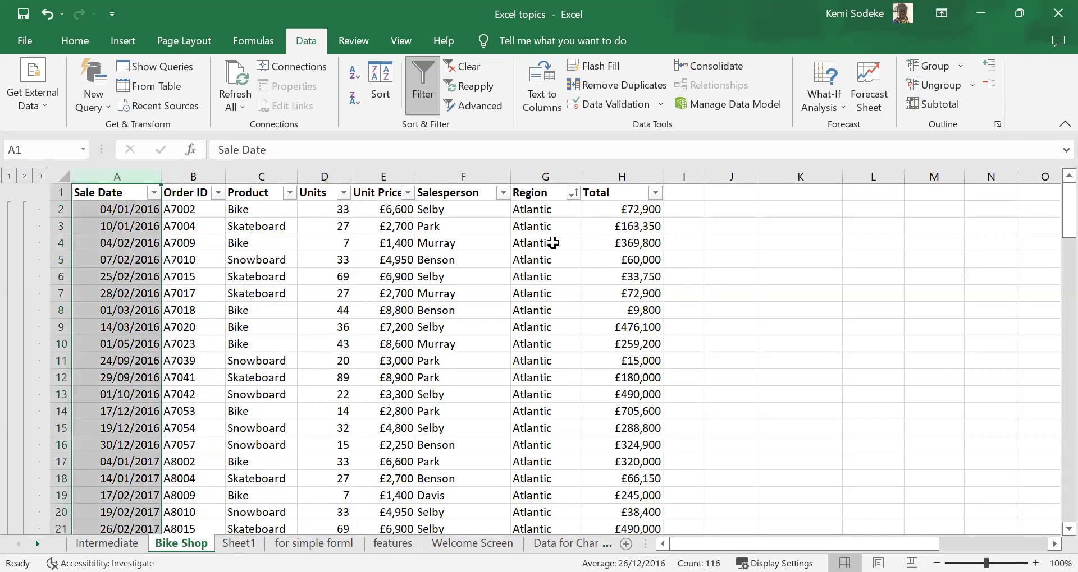
{"action": "left_click", "coordinate": [570, 193]}
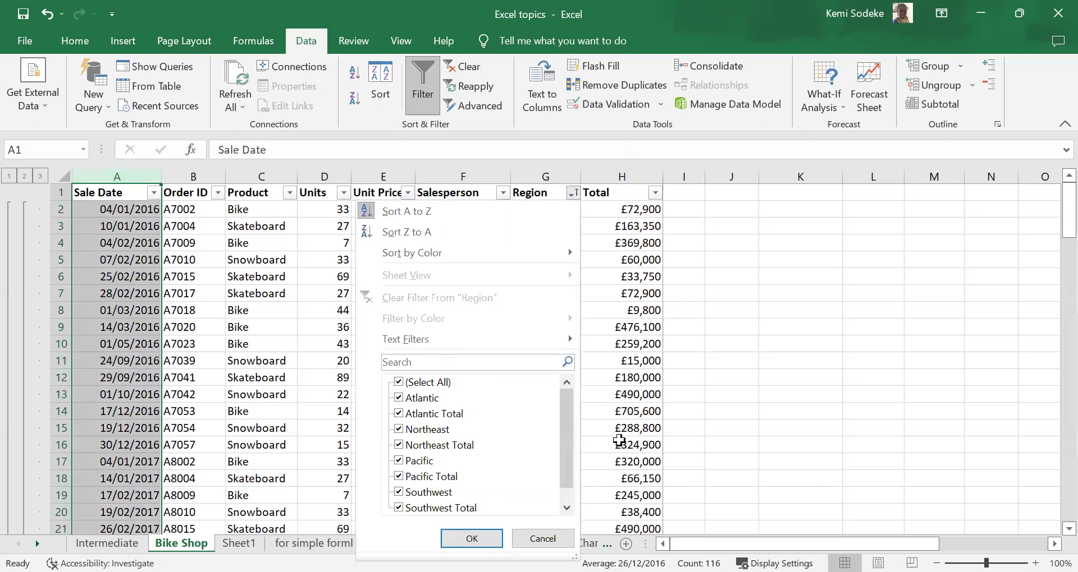
{"action": "scroll", "coordinate": [556, 264], "scroll_direction": "down", "scroll_amount": 3}
{"action": "scroll", "coordinate": [548, 272], "scroll_direction": "down", "scroll_amount": 10}
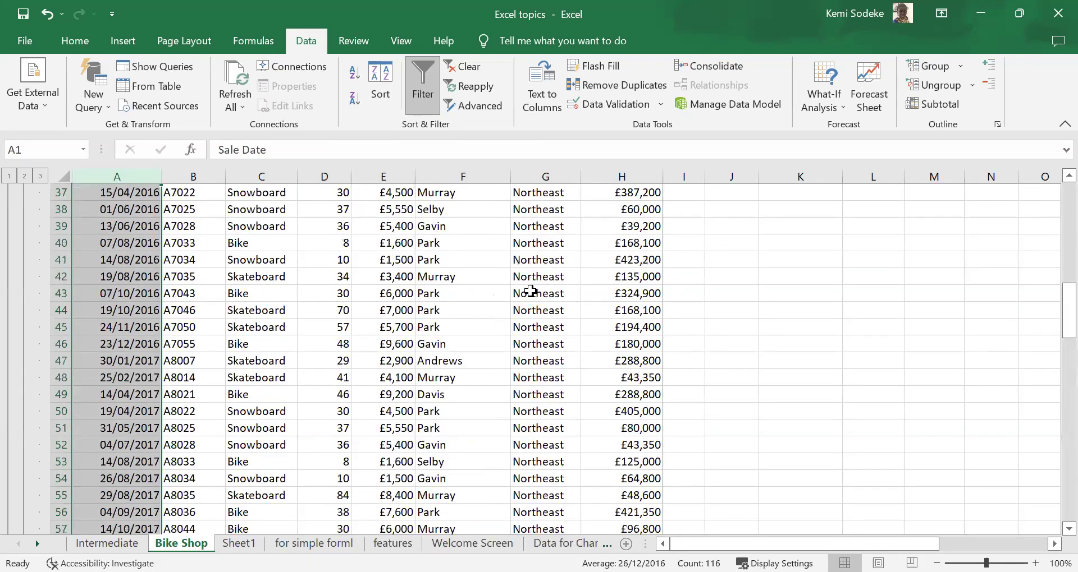
{"action": "scroll", "coordinate": [537, 244], "scroll_direction": "up", "scroll_amount": 3}
{"action": "scroll", "coordinate": [537, 245], "scroll_direction": "up", "scroll_amount": 10}
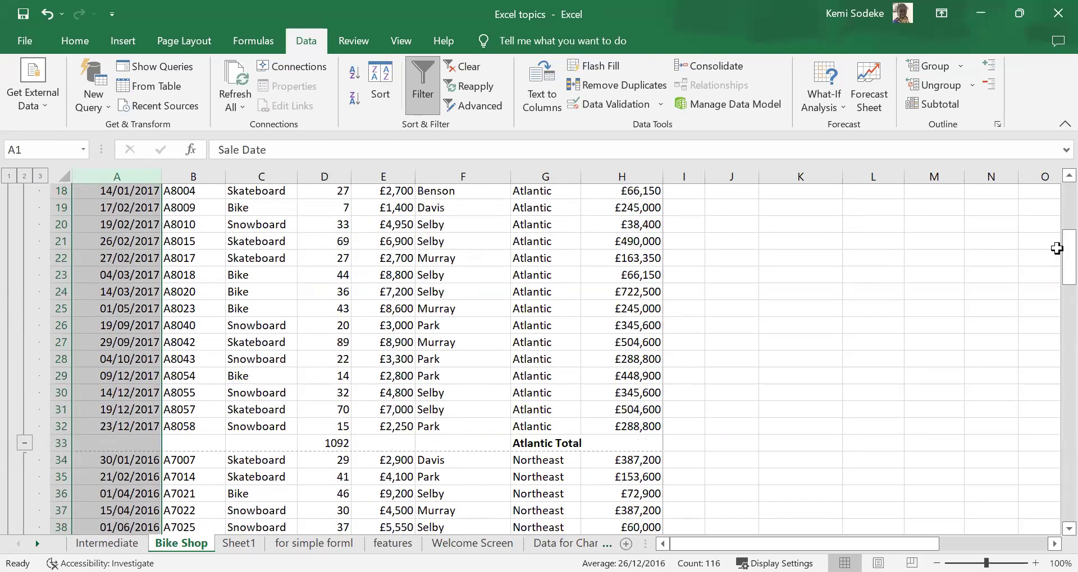
Step: Remove all subtotals from the Bike Shop sales data
{"action": "left_click", "coordinate": [404, 275]}
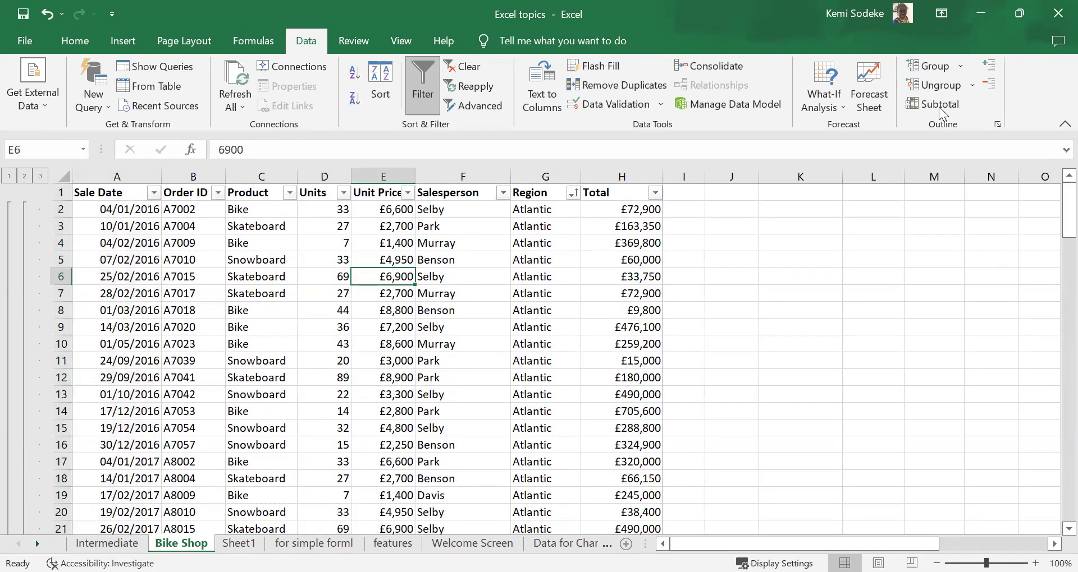
{"action": "left_click", "coordinate": [938, 105]}
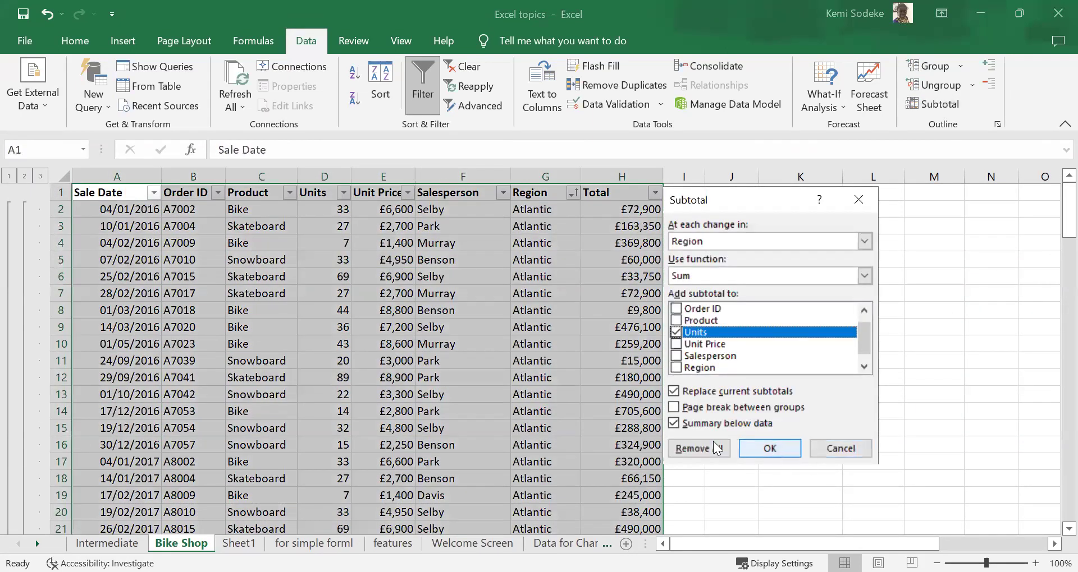
{"action": "left_click", "coordinate": [711, 449]}
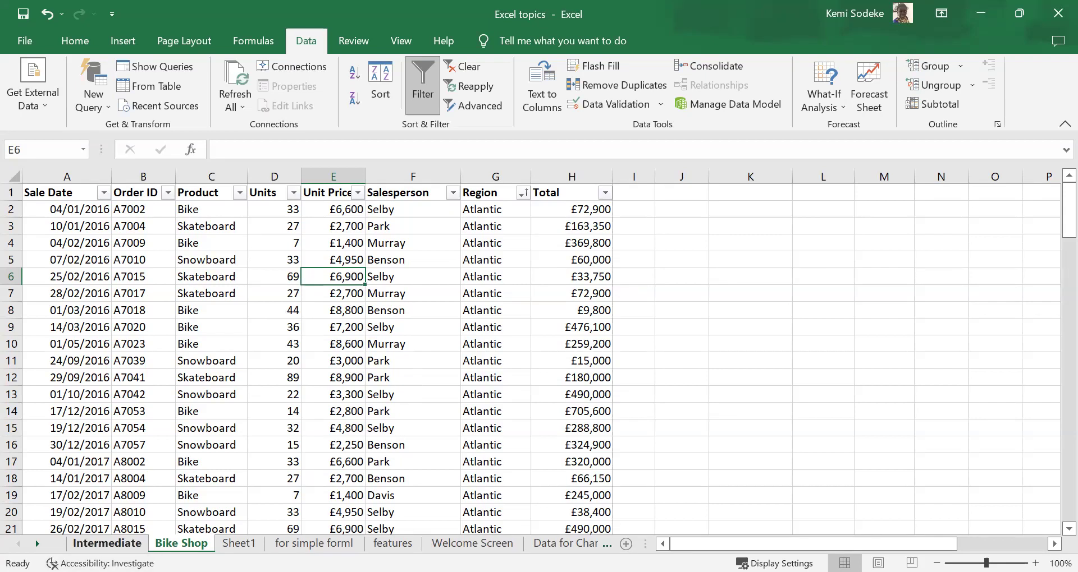
Step: Check the topic list on the Intermediate sheet, and return to cell D10 on the Bike Shop sheet
{"action": "key", "text": "ctrl+Page_Up"}
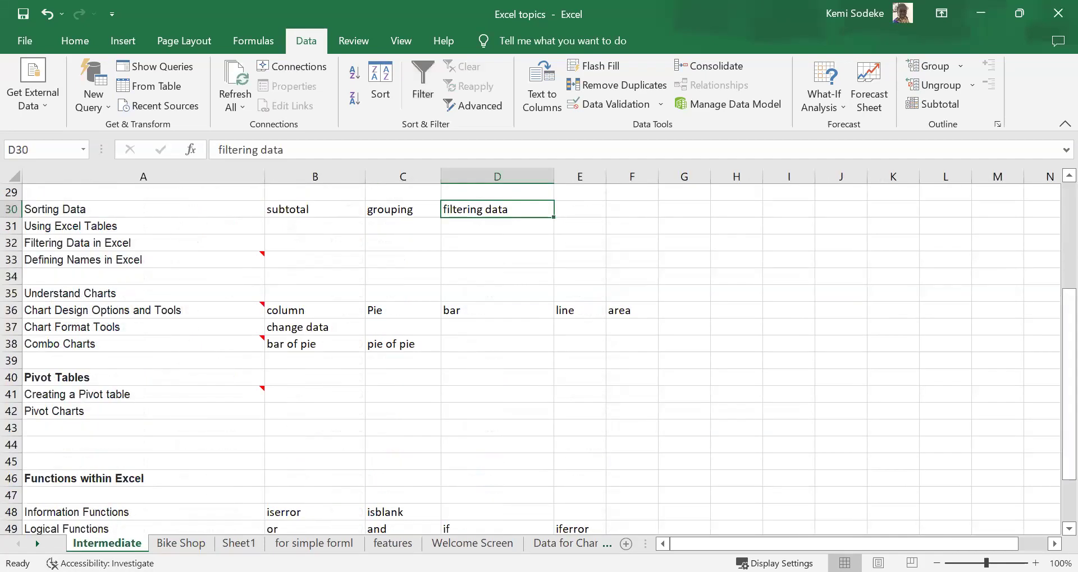
{"action": "key", "text": "ctrl+Page_Down"}
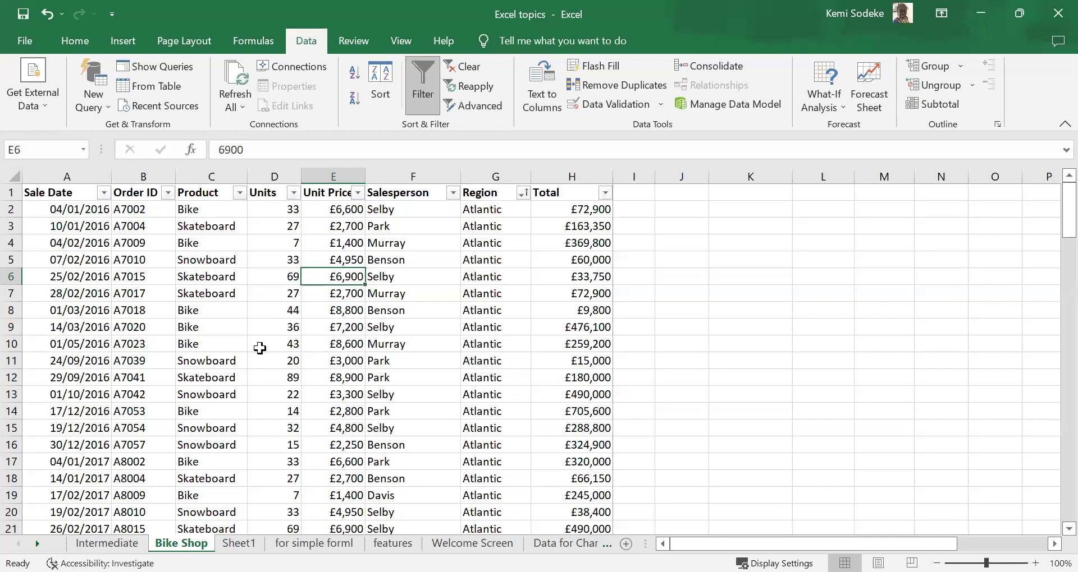
{"action": "left_click", "coordinate": [294, 344]}
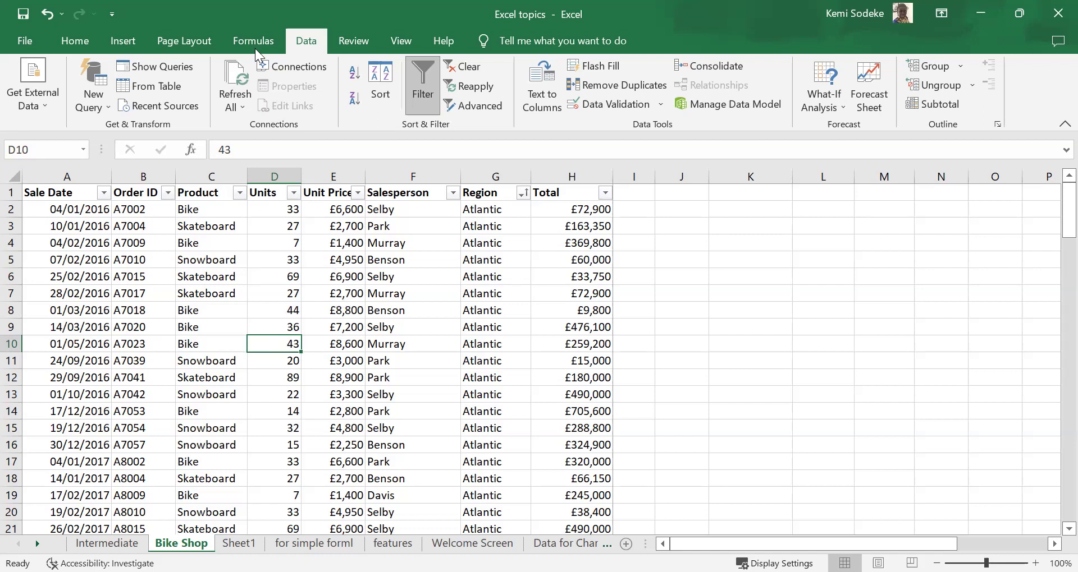
Step: Start a PivotTable from the Bike Shop sales data and check that the source range A1:H116 covers the records
{"action": "left_click", "coordinate": [257, 226]}
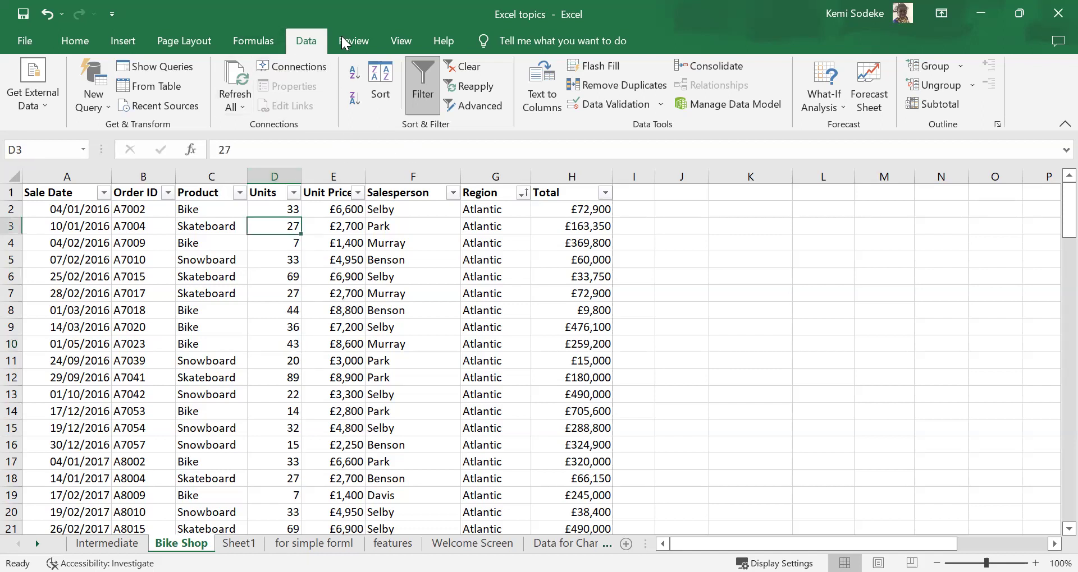
{"action": "left_click", "coordinate": [123, 40]}
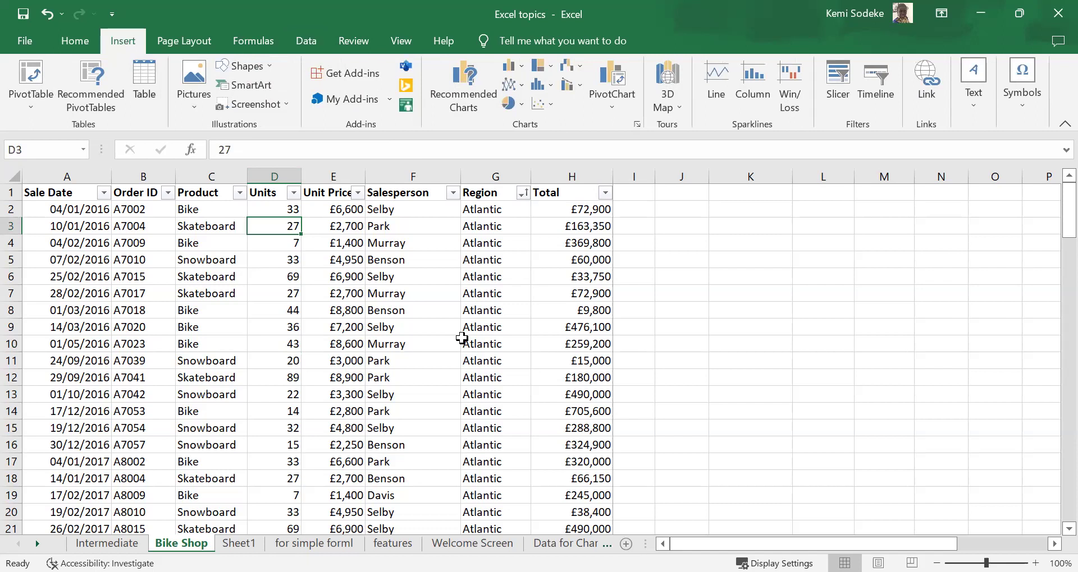
{"action": "left_click", "coordinate": [30, 90]}
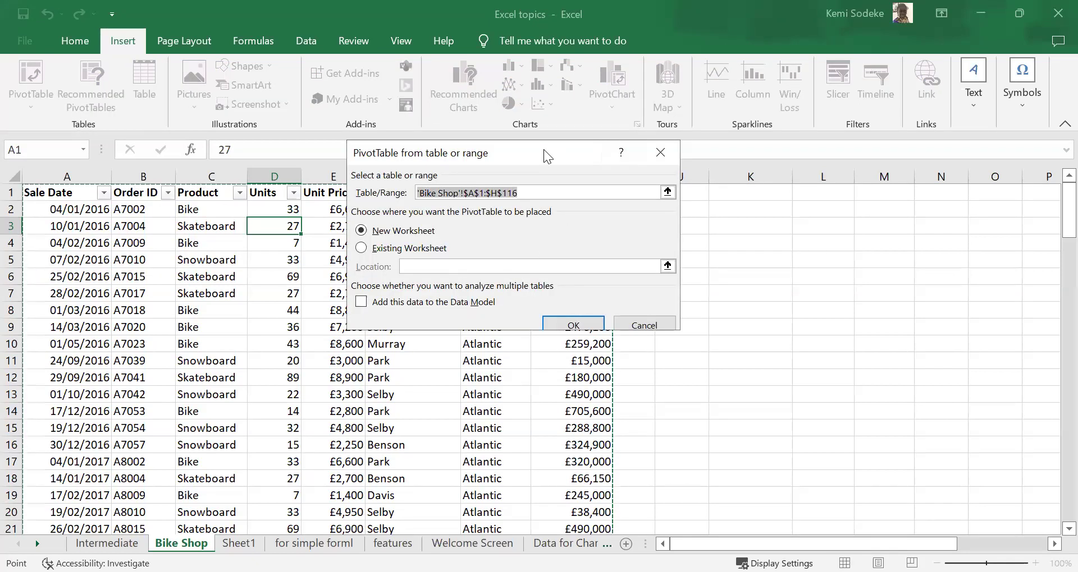
{"action": "left_click_drag", "start_coordinate": [517, 155], "coordinate": [827, 196]}
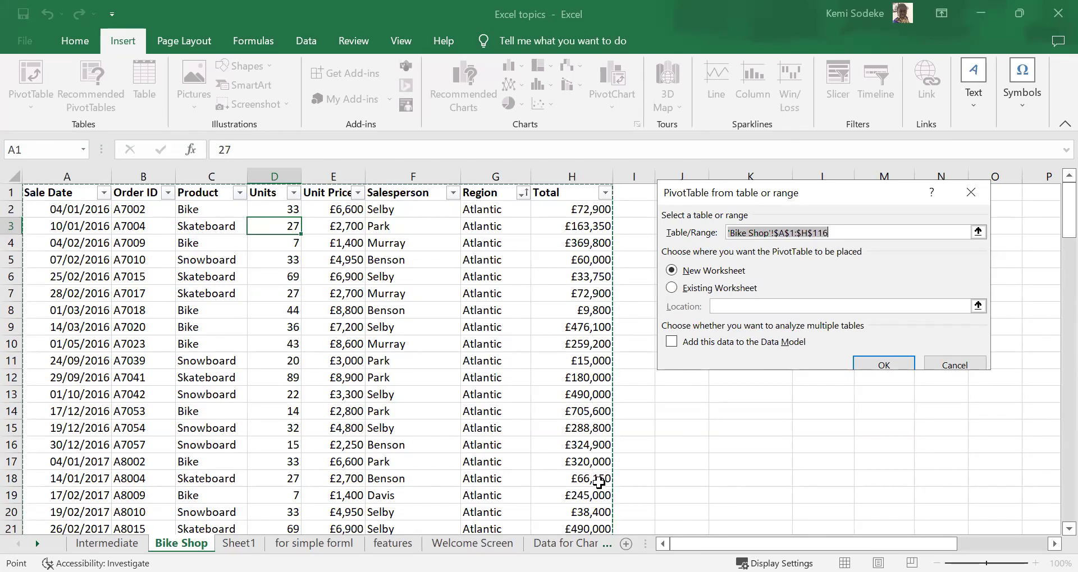
{"action": "scroll", "coordinate": [598, 482], "scroll_direction": "down", "scroll_amount": 5}
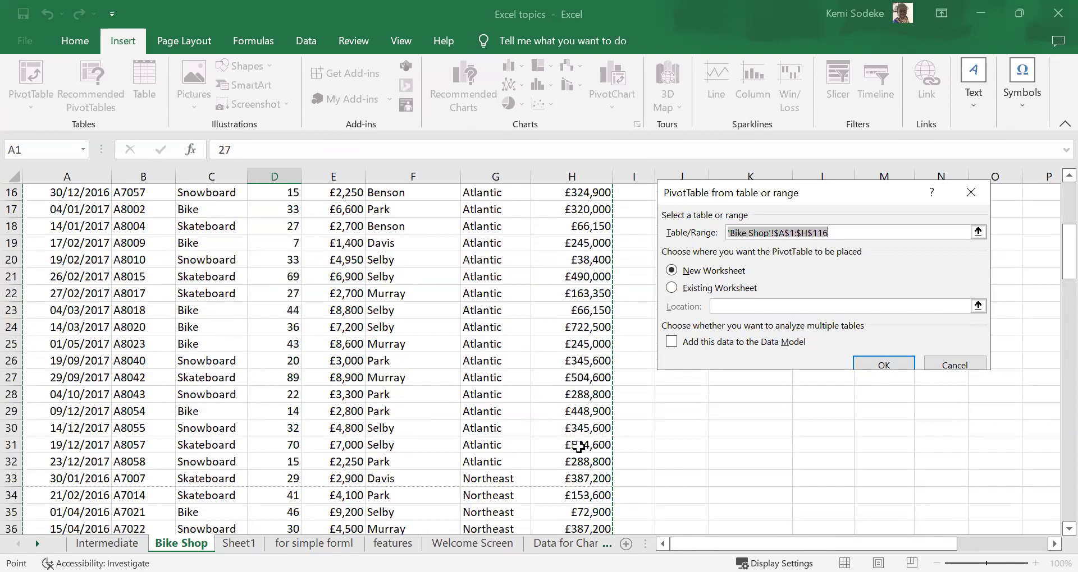
{"action": "scroll", "coordinate": [578, 446], "scroll_direction": "up", "scroll_amount": 5}
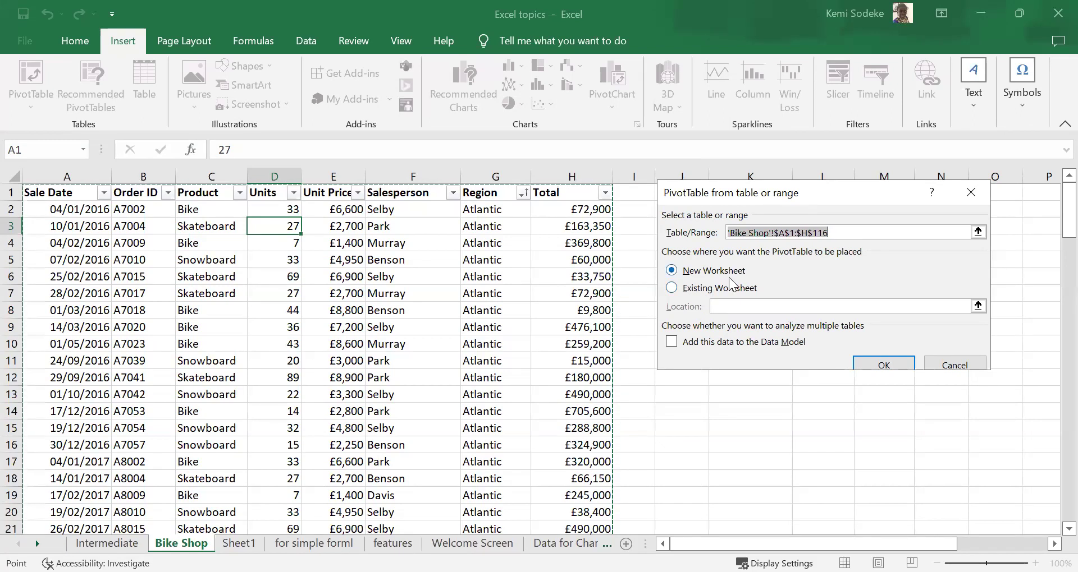
Step: Place the PivotTable on the existing Bike Shop worksheet at K2:N10 and create it
{"action": "left_click", "coordinate": [672, 288]}
{"action": "left_click_drag", "start_coordinate": [827, 191], "coordinate": [916, 294]}
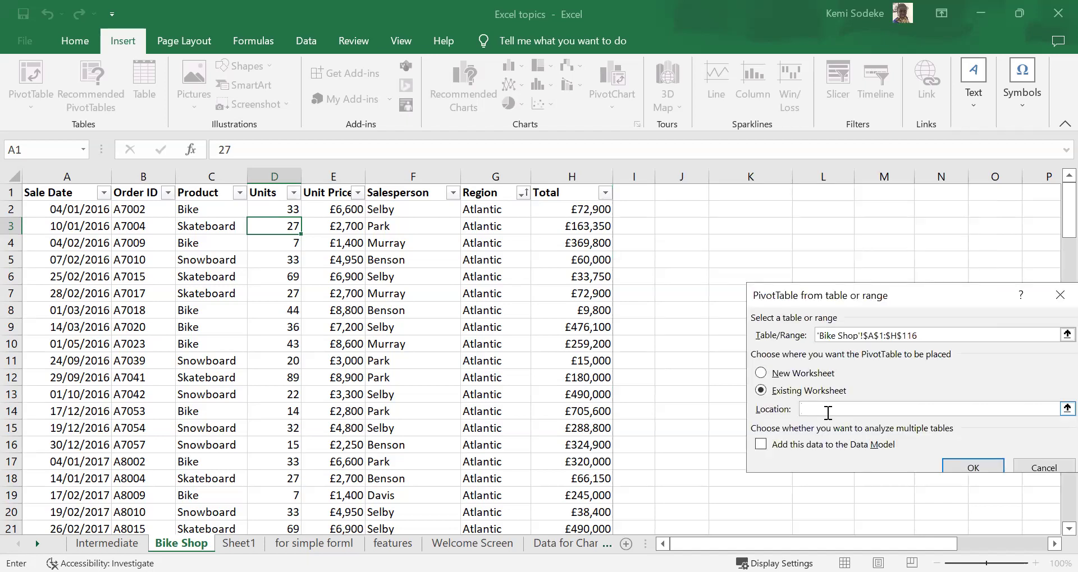
{"action": "left_click", "coordinate": [764, 209]}
{"action": "left_click_drag", "start_coordinate": [763, 209], "coordinate": [825, 227]}
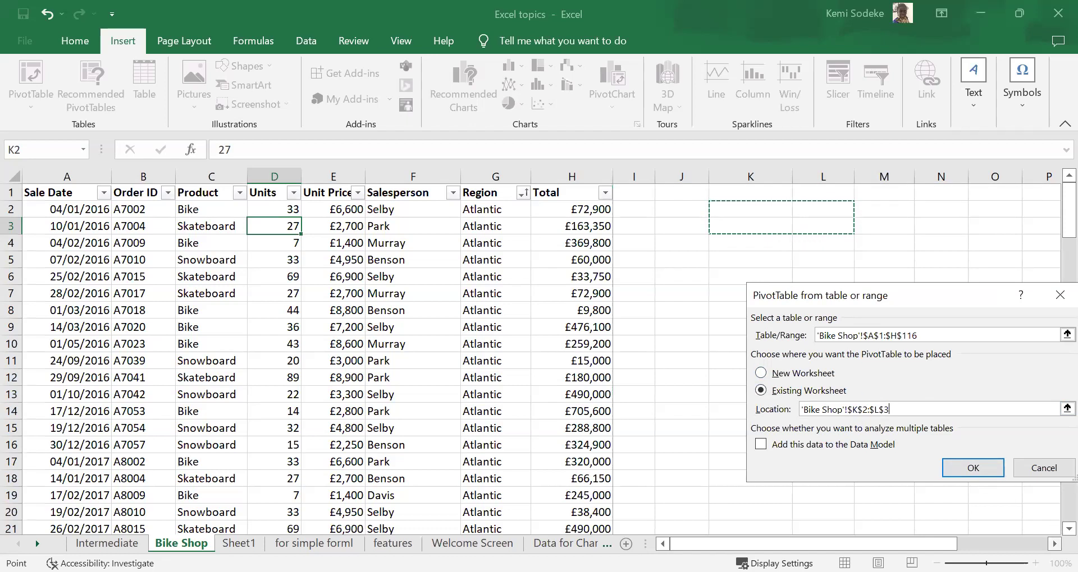
{"action": "left_click_drag", "start_coordinate": [720, 545], "coordinate": [774, 544]}
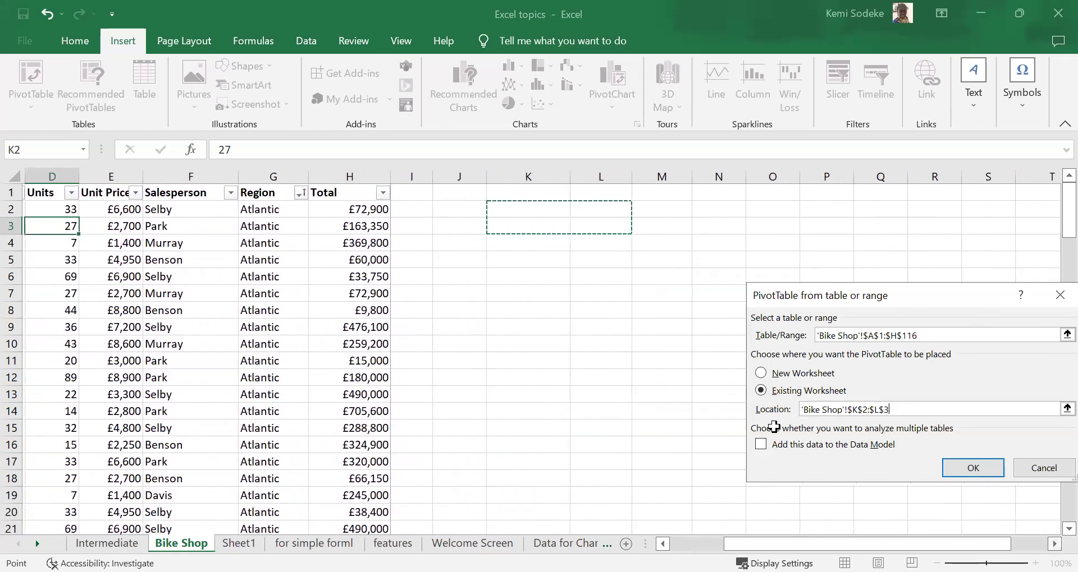
{"action": "left_click", "coordinate": [512, 210]}
{"action": "left_click_drag", "start_coordinate": [686, 324], "coordinate": [701, 345]}
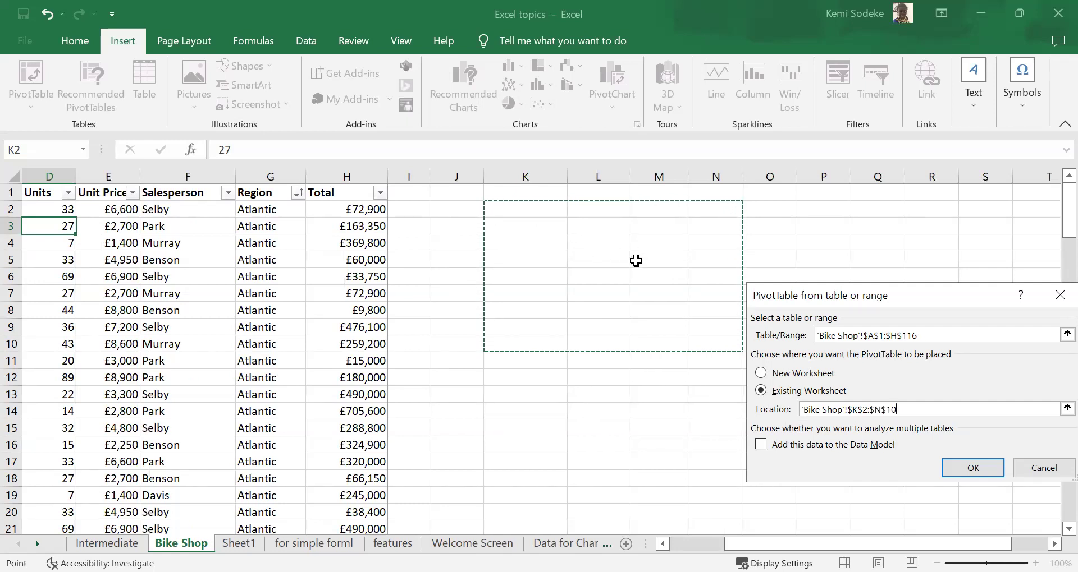
{"action": "left_click", "coordinate": [971, 469]}
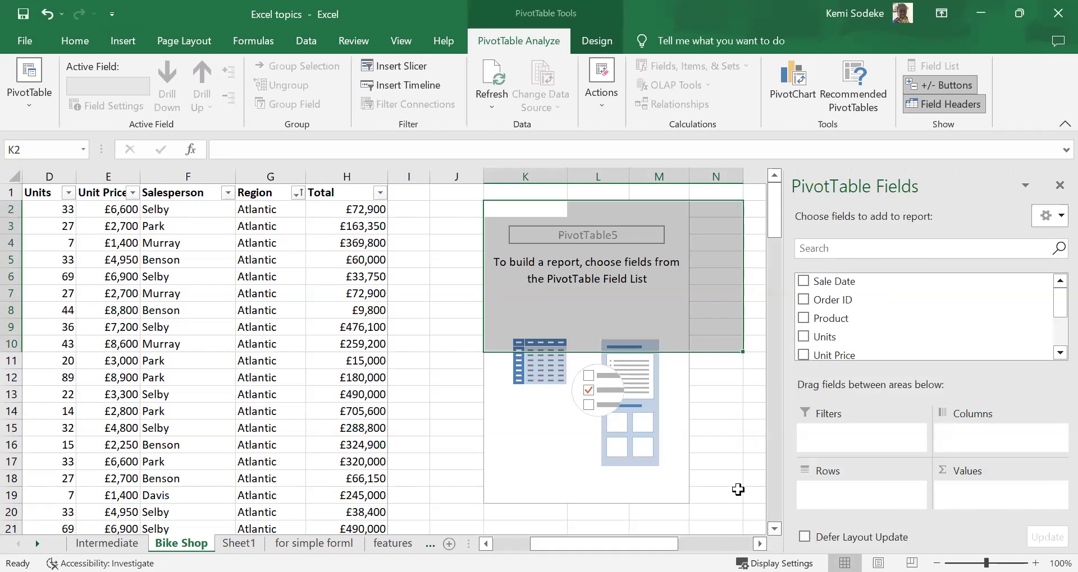
Step: Reselect the empty PivotTable and add the Salesperson field to its rows
{"action": "left_click", "coordinate": [737, 490]}
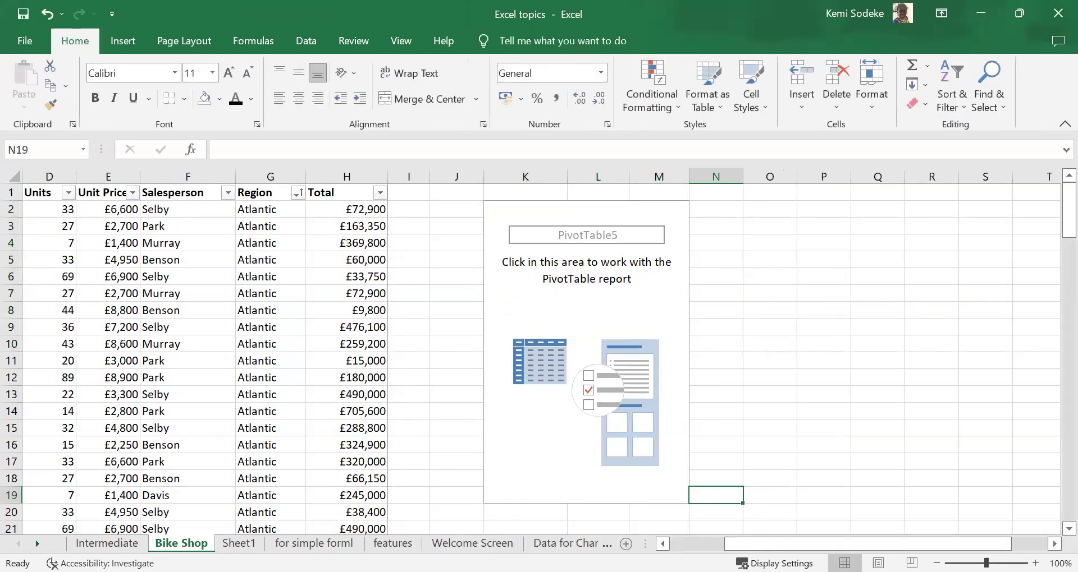
{"action": "scroll", "coordinate": [440, 421], "scroll_direction": "right", "scroll_amount": 1}
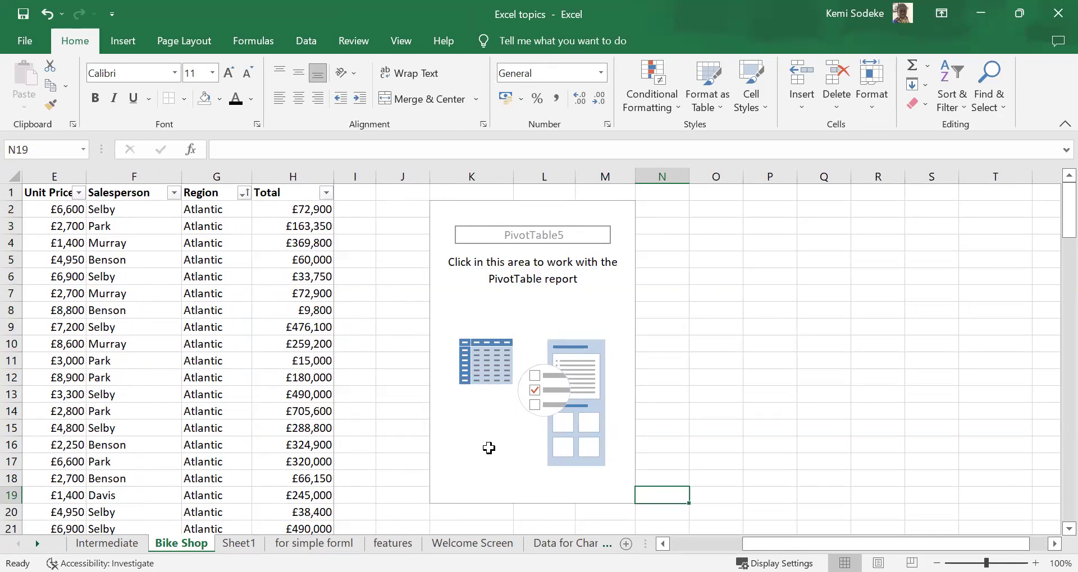
{"action": "left_click", "coordinate": [543, 308]}
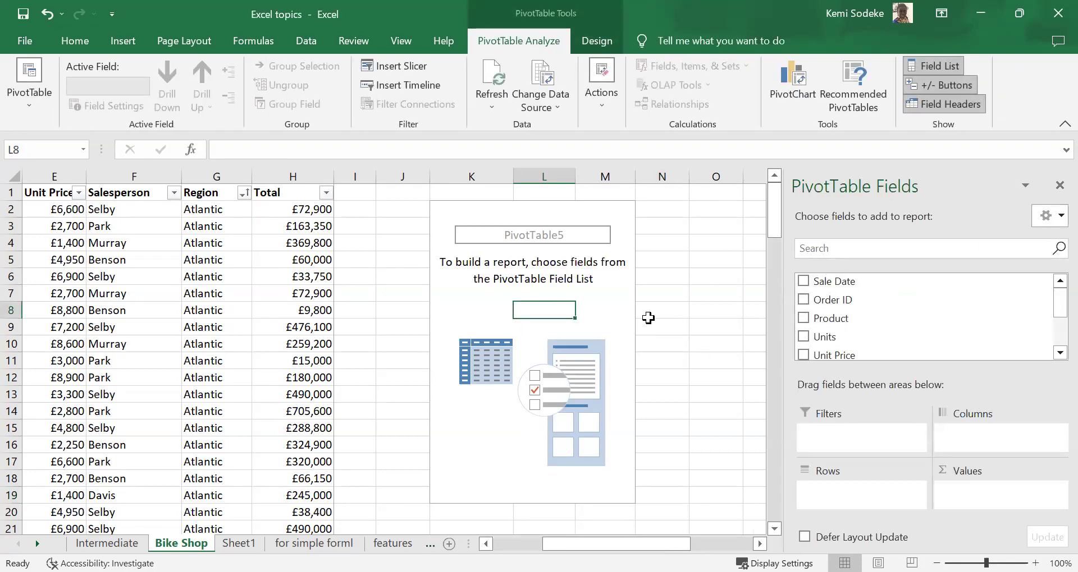
{"action": "left_click", "coordinate": [611, 307]}
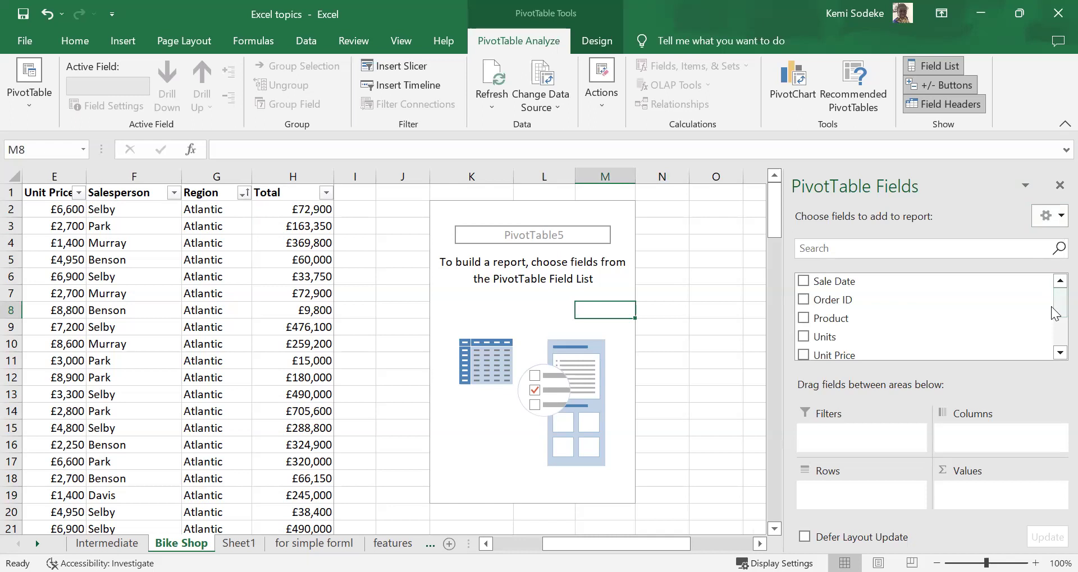
{"action": "left_click_drag", "start_coordinate": [1056, 303], "coordinate": [1054, 346]}
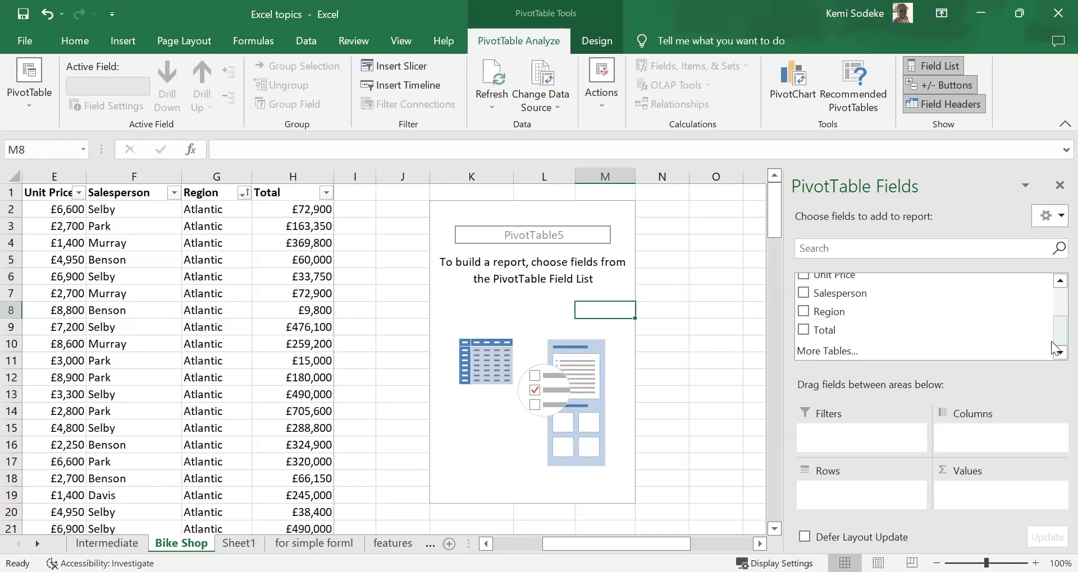
{"action": "mouse_move", "coordinate": [1053, 344]}
{"action": "left_mouse_down"}
{"action": "mouse_move", "coordinate": [1054, 298]}
{"action": "mouse_move", "coordinate": [1054, 337]}
{"action": "left_mouse_up"}
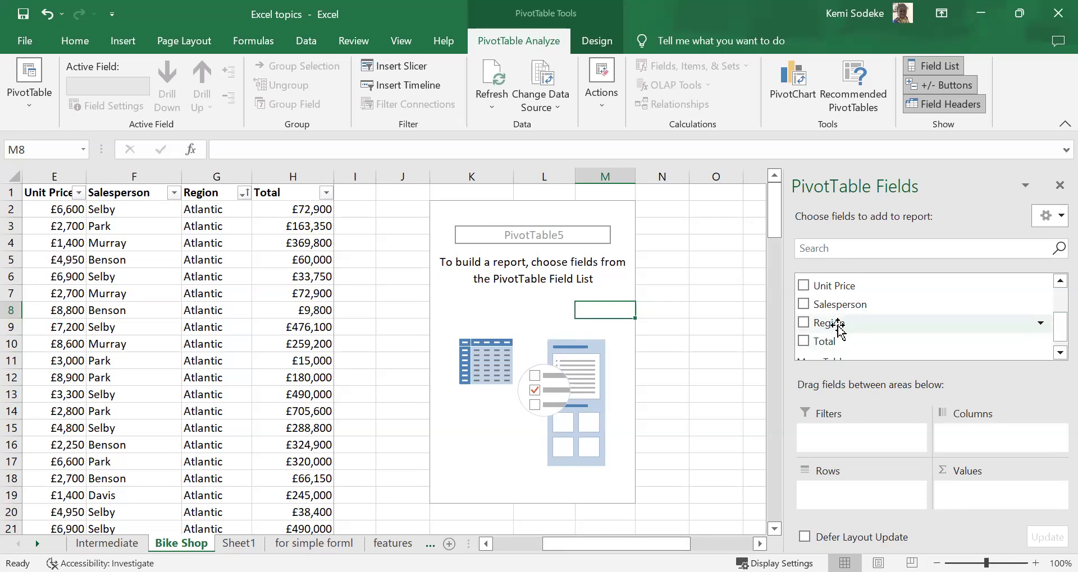
{"action": "left_click_drag", "start_coordinate": [846, 306], "coordinate": [860, 492]}
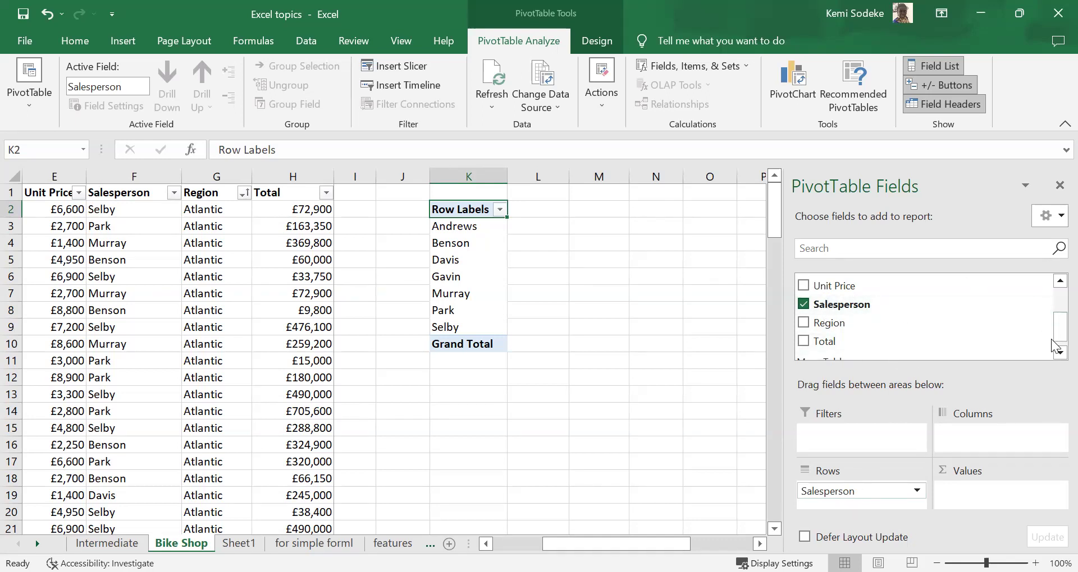
Step: Add the Units field to the PivotTable's values to sum the units per salesperson
{"action": "scroll", "coordinate": [1054, 331], "scroll_direction": "down", "scroll_amount": 1}
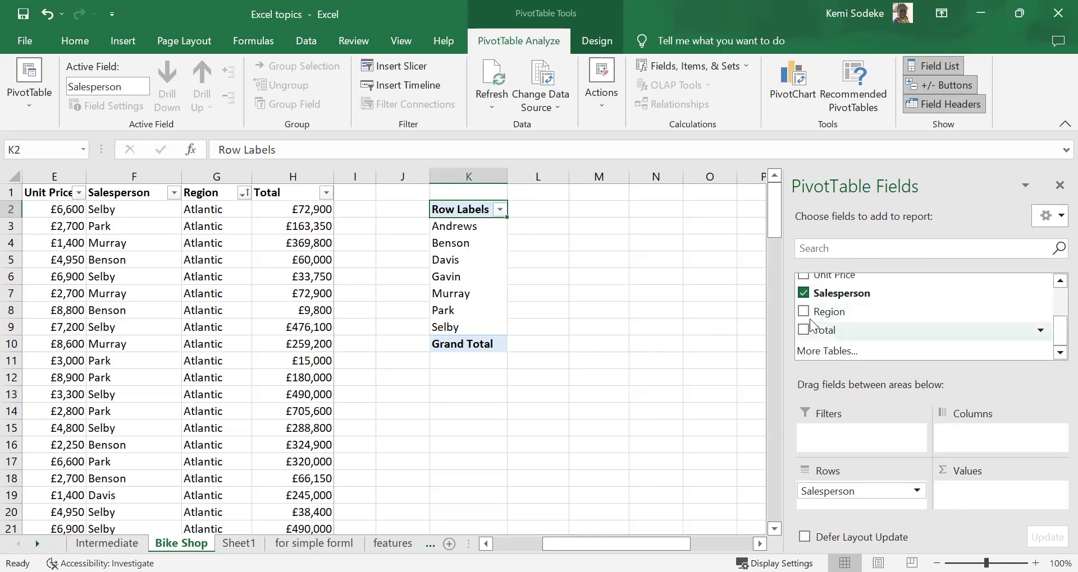
{"action": "left_click", "coordinate": [1059, 281]}
{"action": "left_click", "coordinate": [1059, 281]}
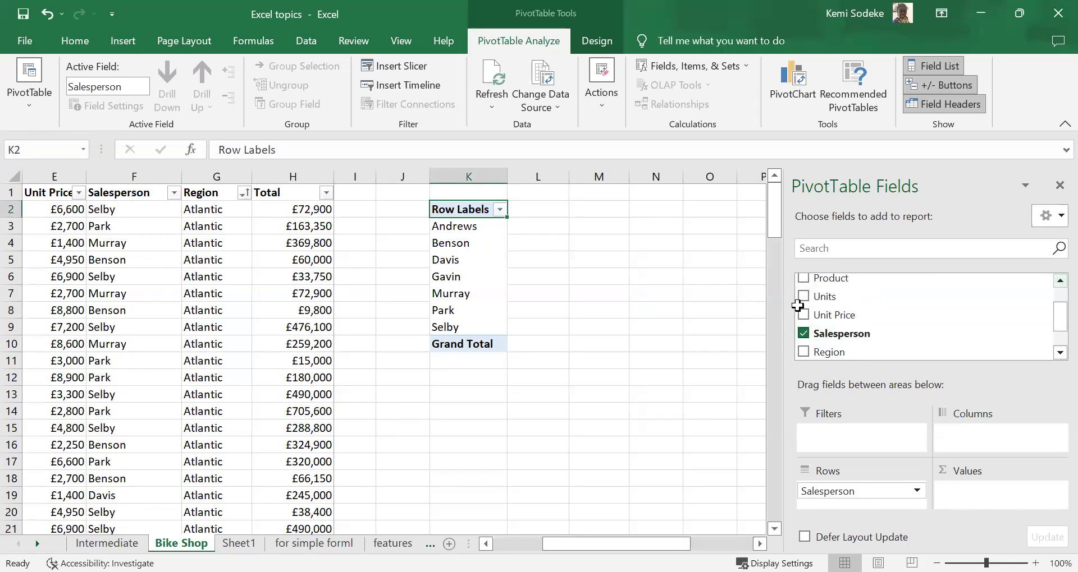
{"action": "left_click_drag", "start_coordinate": [833, 301], "coordinate": [973, 493]}
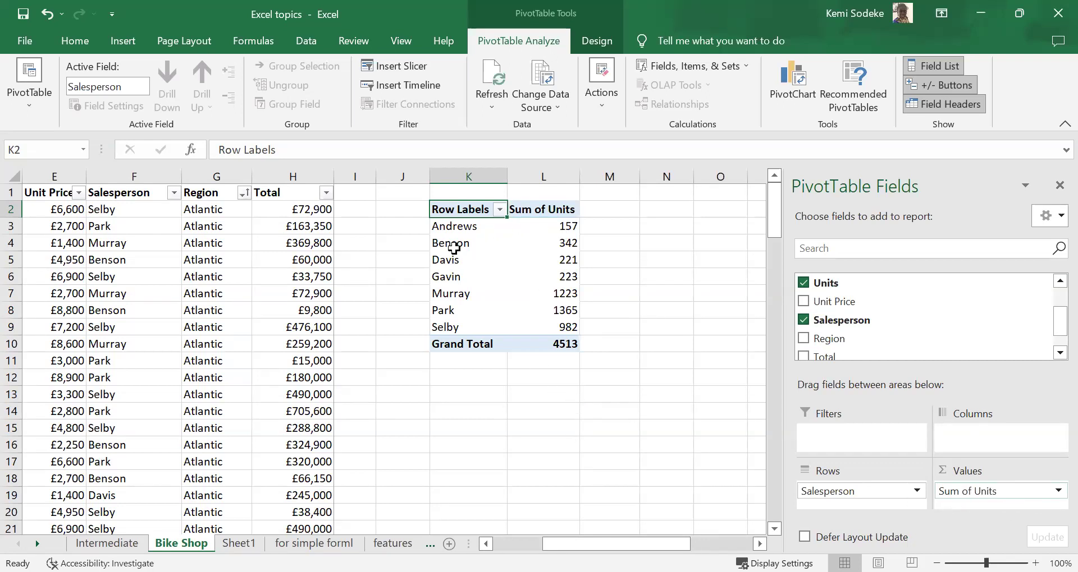
Step: Add the Region field to the PivotTable as a report filter
{"action": "left_click", "coordinate": [560, 295]}
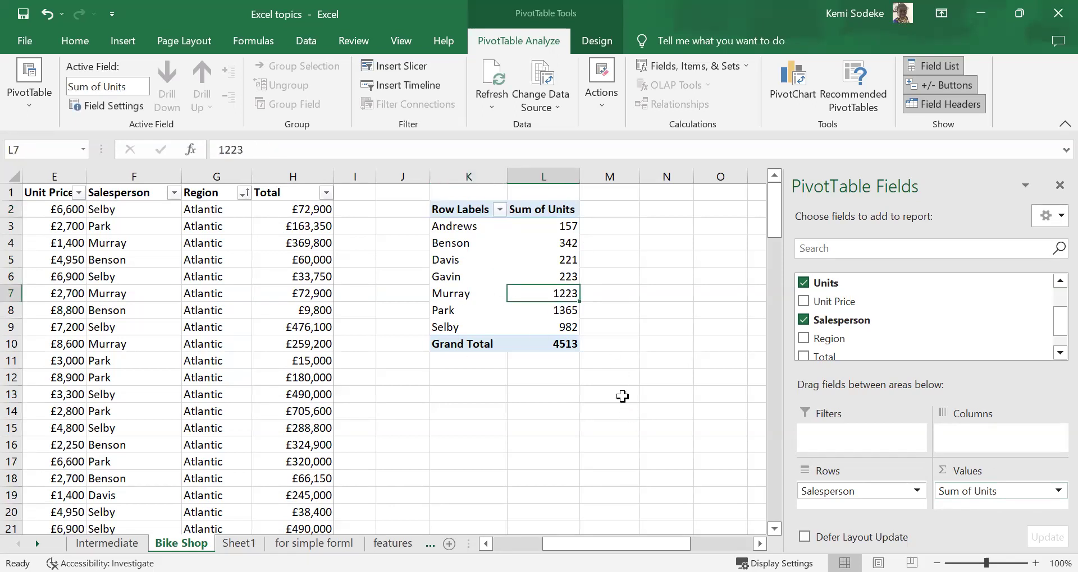
{"action": "left_click_drag", "start_coordinate": [1055, 321], "coordinate": [1055, 350]}
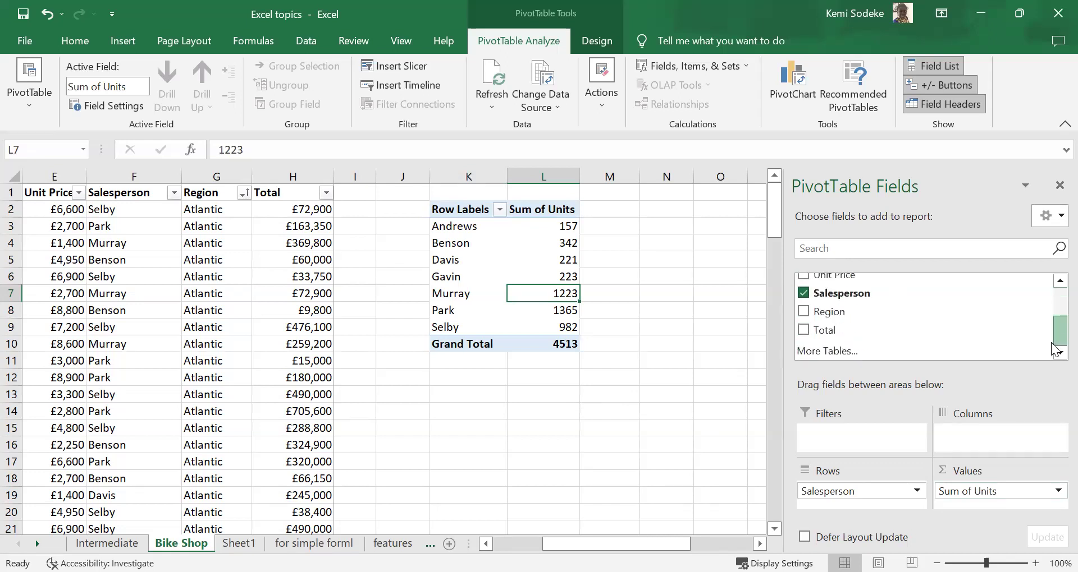
{"action": "left_click_drag", "start_coordinate": [830, 312], "coordinate": [870, 453]}
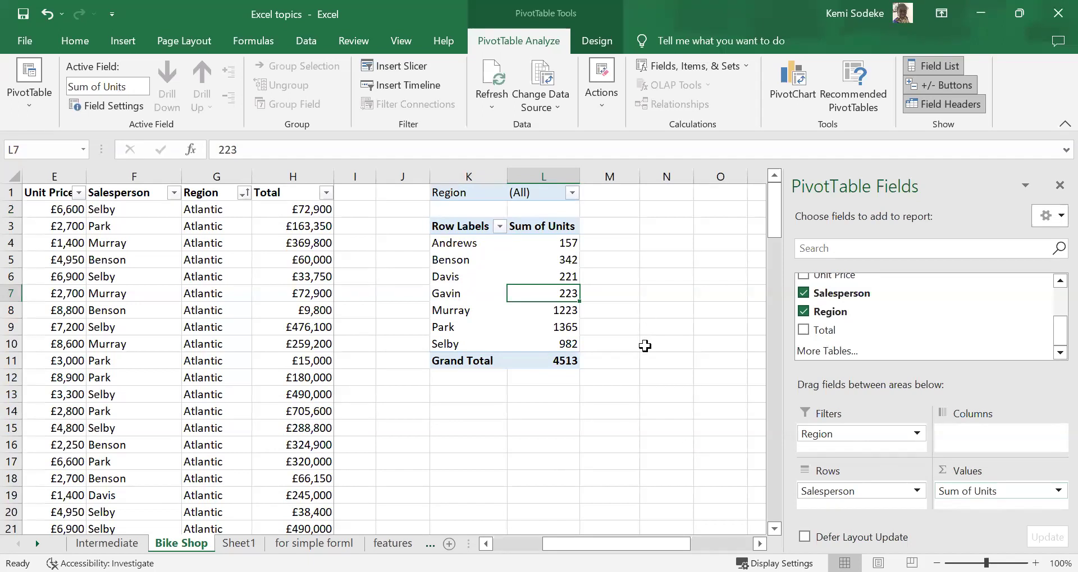
Step: Allow multiple items in the PivotTable's Region filter and restrict it to Atlantic only
{"action": "left_click", "coordinate": [571, 193]}
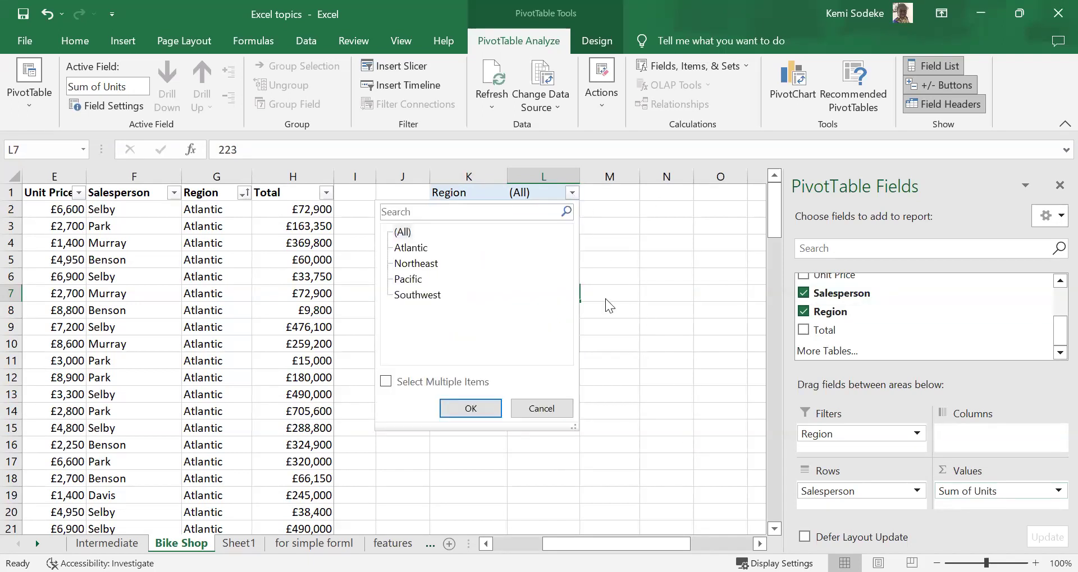
{"action": "left_click", "coordinate": [386, 382]}
{"action": "left_click", "coordinate": [398, 232]}
{"action": "left_click", "coordinate": [398, 248]}
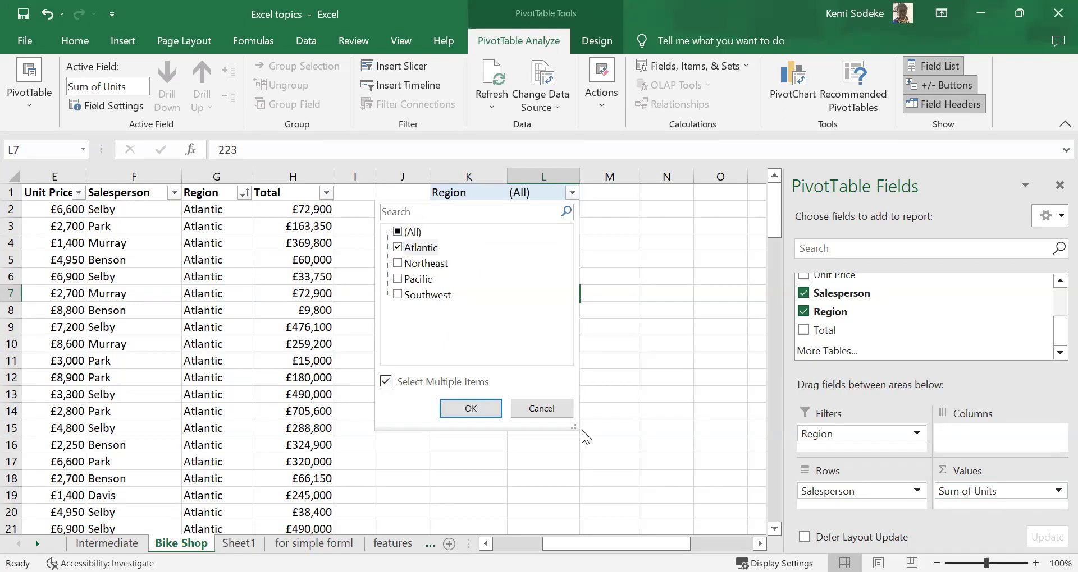
{"action": "left_click", "coordinate": [470, 411]}
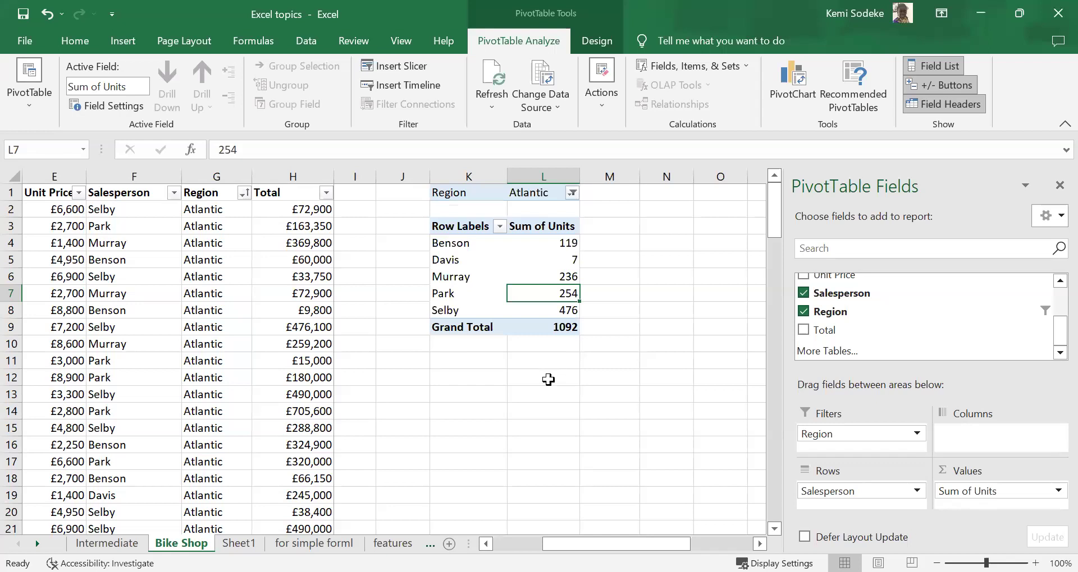
{"action": "left_click", "coordinate": [548, 380]}
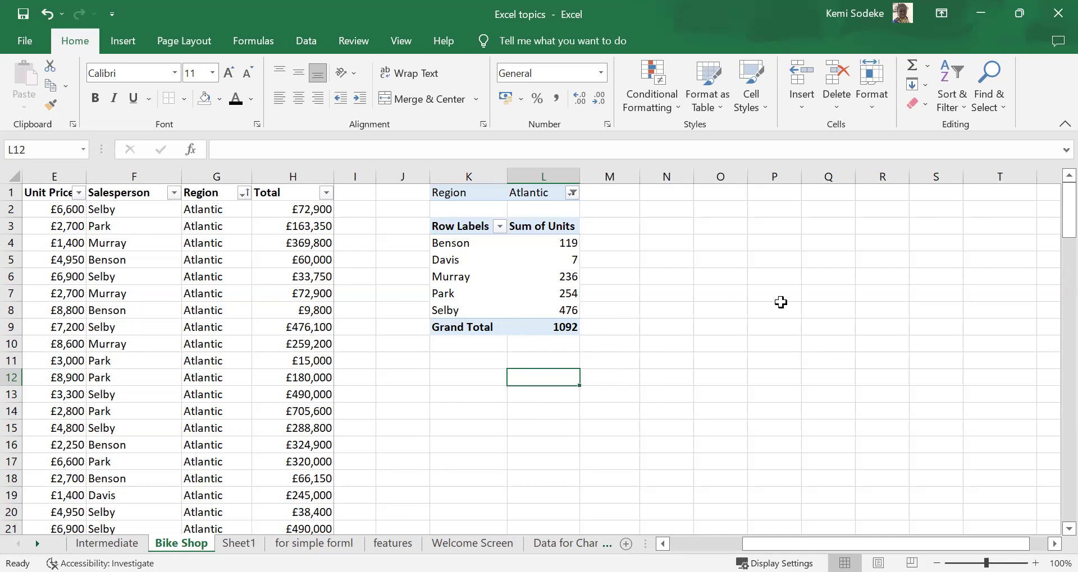
Step: Add the Product field to the PivotTable's rows beneath Salesperson to break down each salesperson's units
{"action": "left_click", "coordinate": [495, 267]}
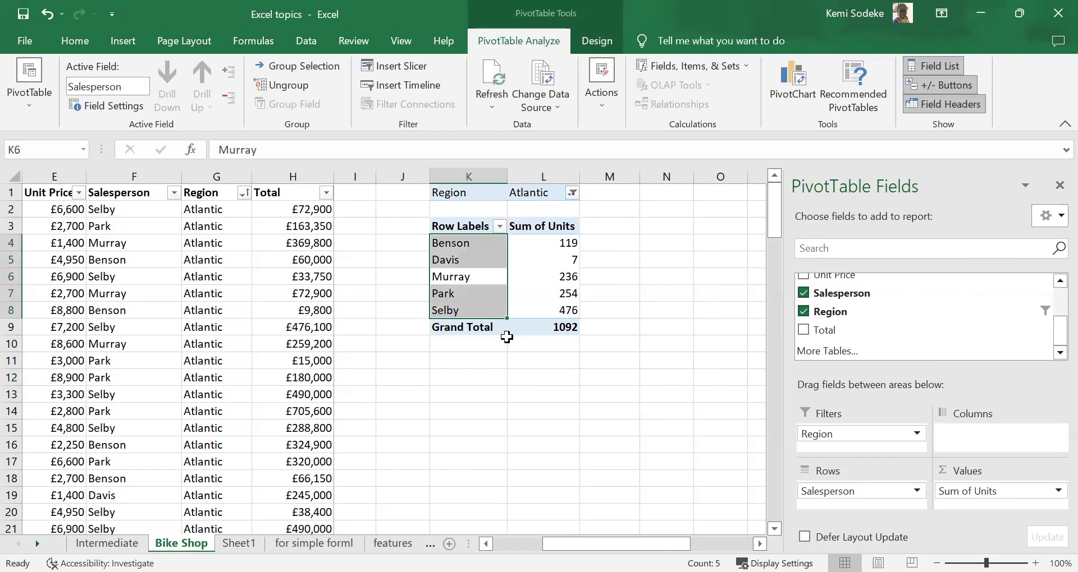
{"action": "left_click", "coordinate": [542, 276]}
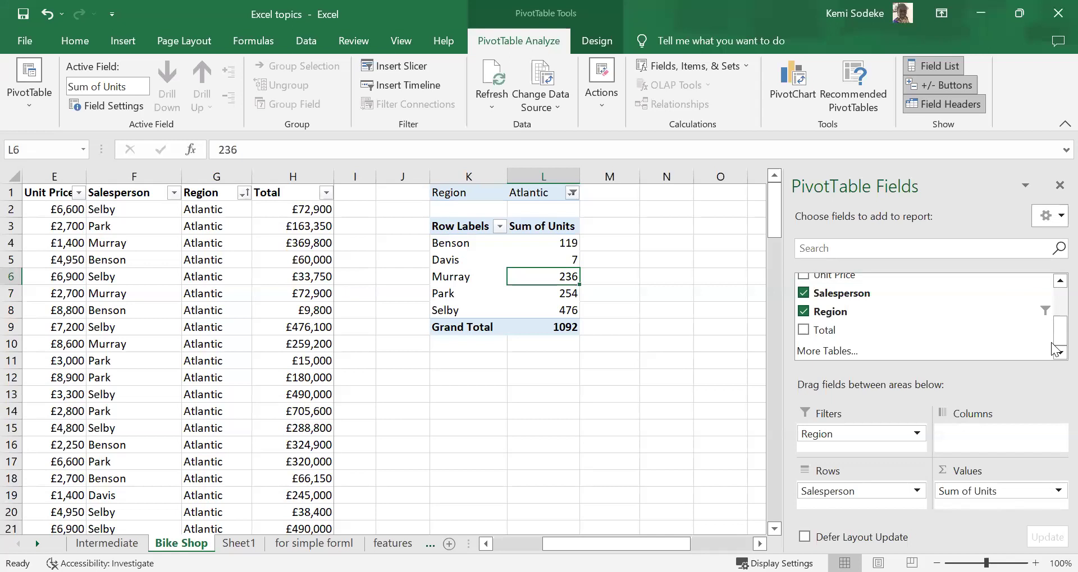
{"action": "left_click_drag", "start_coordinate": [1055, 332], "coordinate": [1054, 310]}
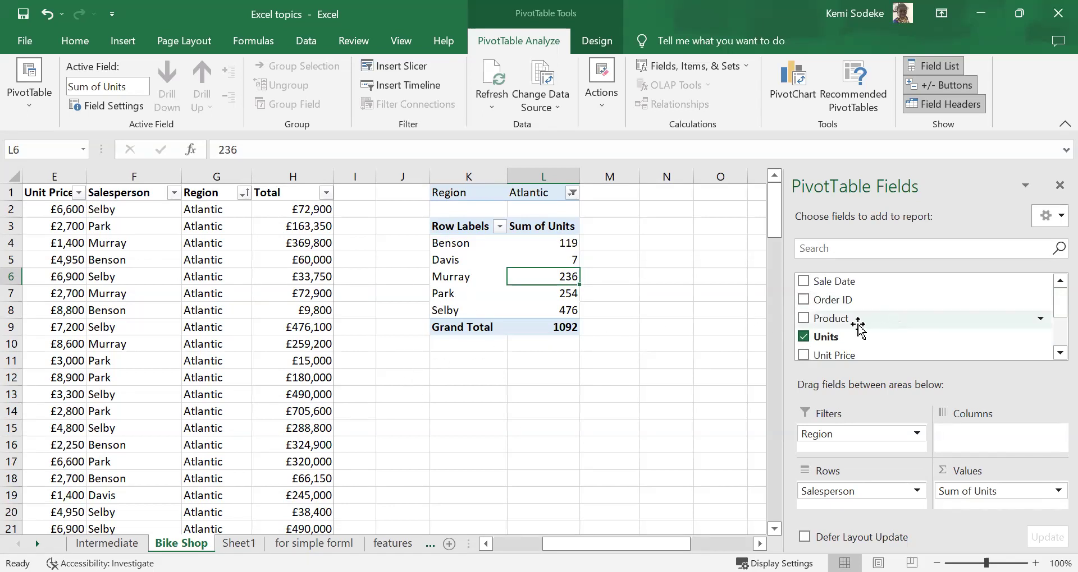
{"action": "left_click_drag", "start_coordinate": [860, 319], "coordinate": [859, 505]}
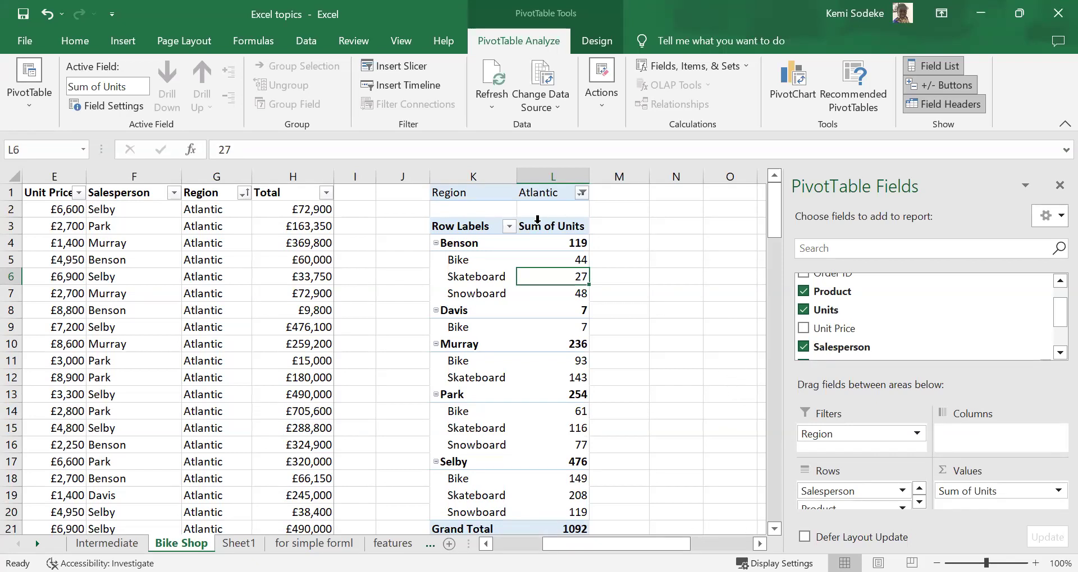
Step: Turn on the classic PivotTable layout in the PivotTable options, then dismiss the field list
{"action": "right_click", "coordinate": [523, 291]}
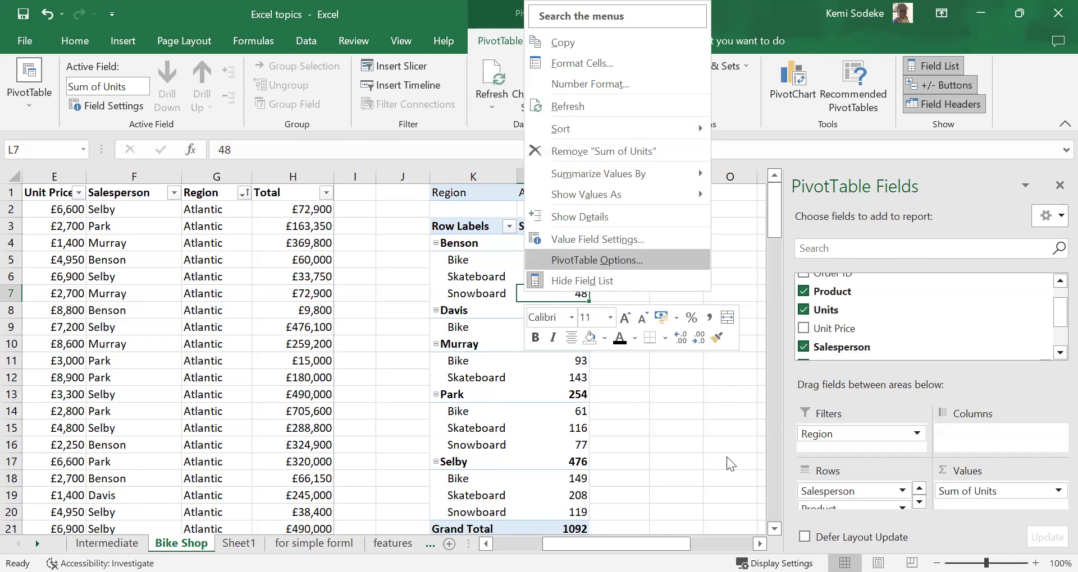
{"action": "key", "text": "Return"}
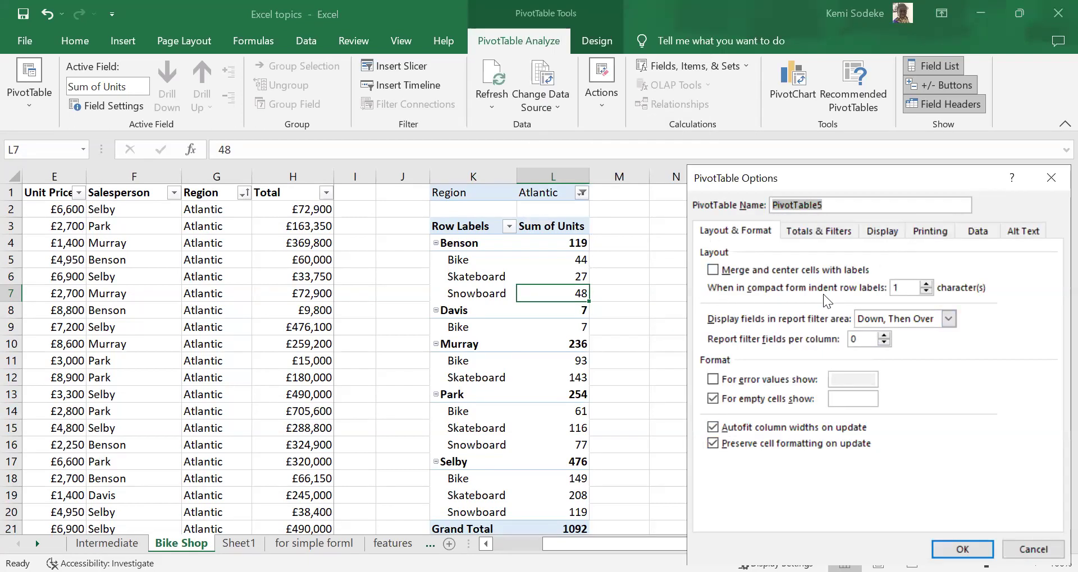
{"action": "left_click", "coordinate": [822, 231]}
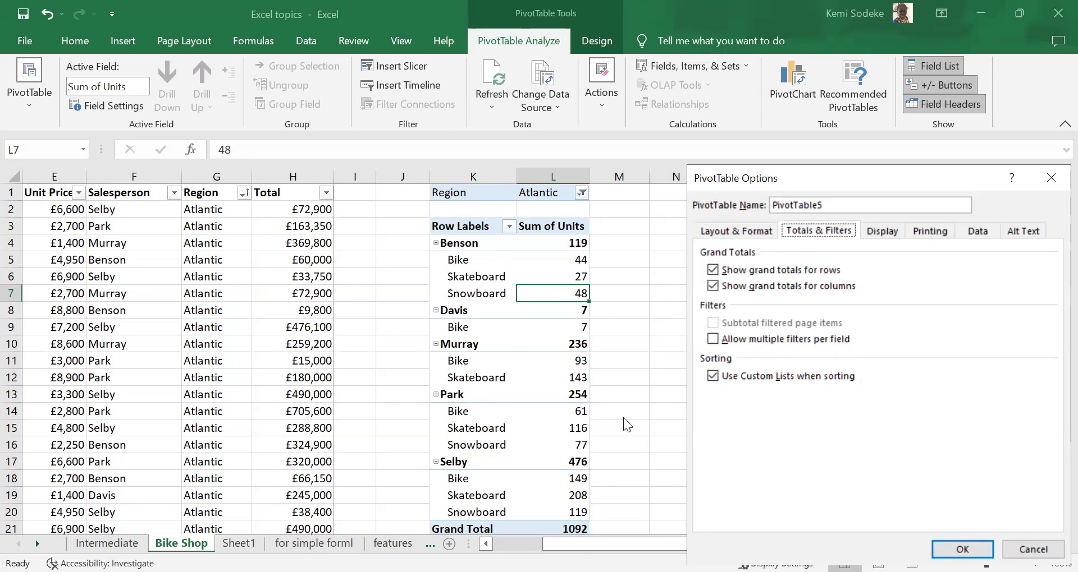
{"action": "left_click", "coordinate": [882, 232]}
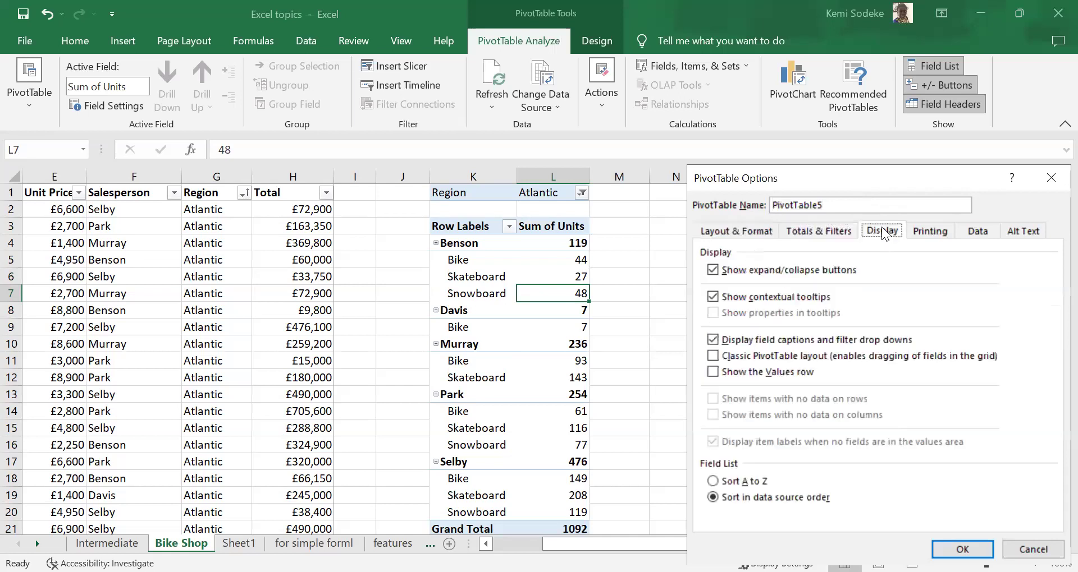
{"action": "left_click", "coordinate": [713, 356]}
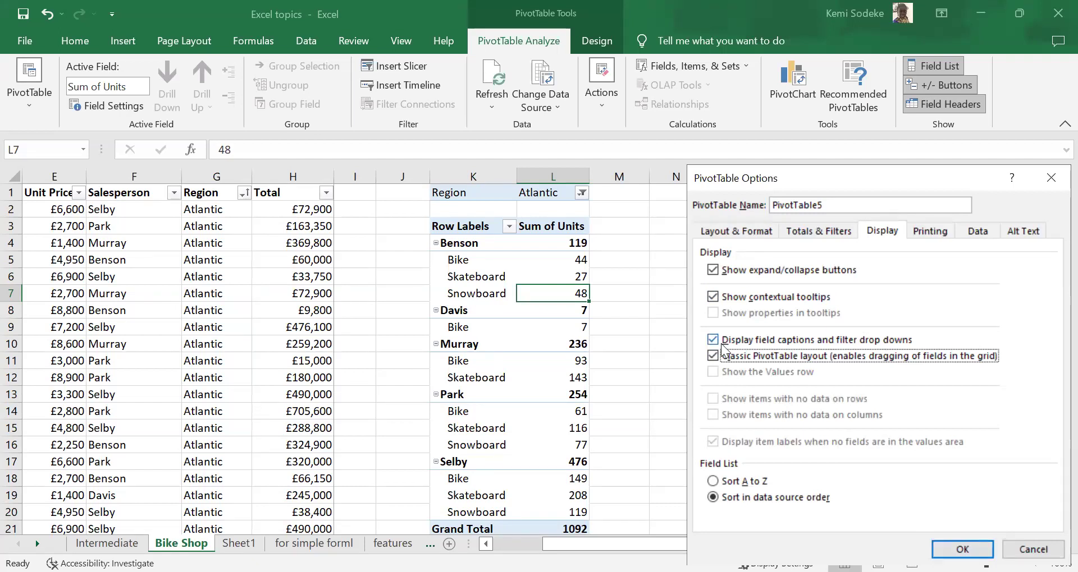
{"action": "left_click", "coordinate": [962, 549]}
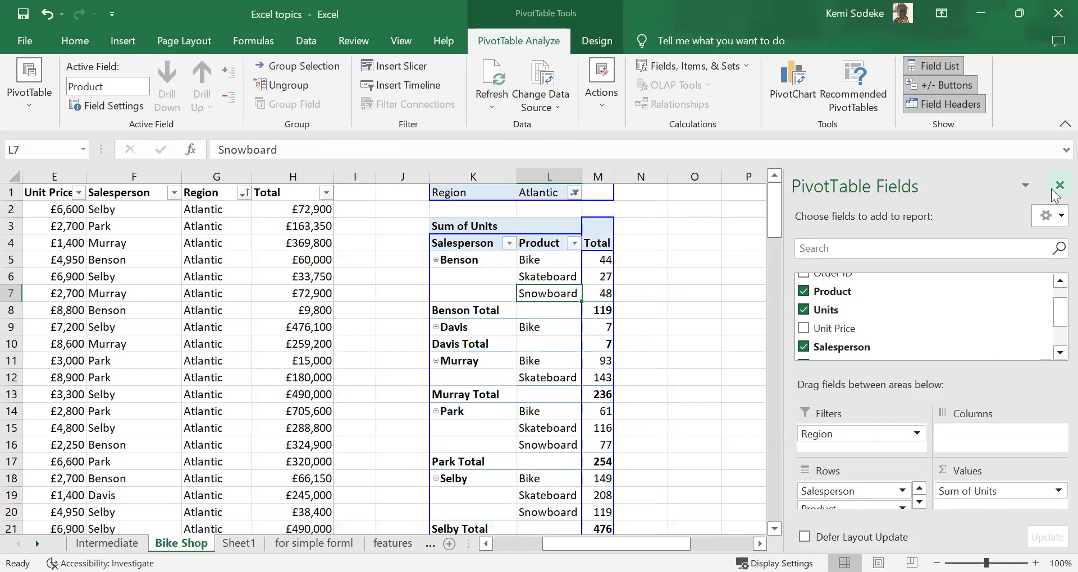
{"action": "left_click", "coordinate": [1059, 185]}
{"action": "left_click", "coordinate": [694, 327]}
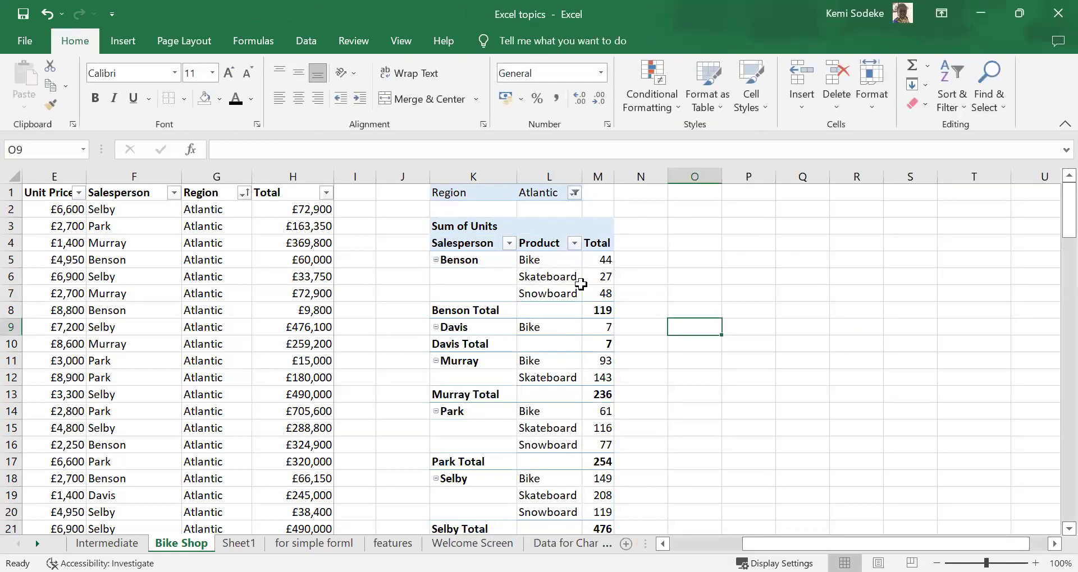
Step: Reorder the PivotTable's product items so that Snowboard comes first, followed by Skateboard and Bike
{"action": "left_click", "coordinate": [552, 259]}
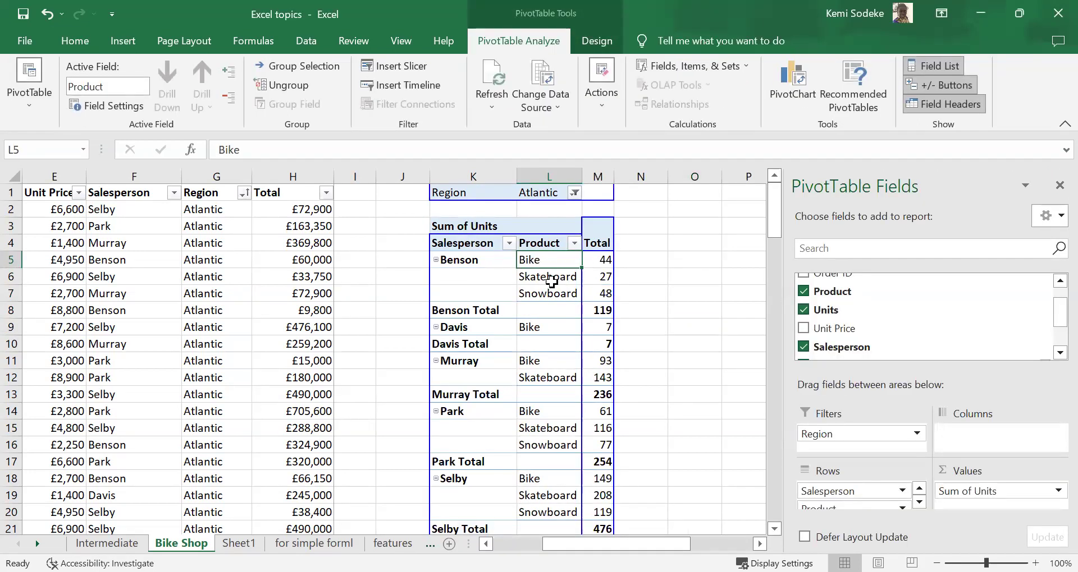
{"action": "left_click", "coordinate": [554, 277]}
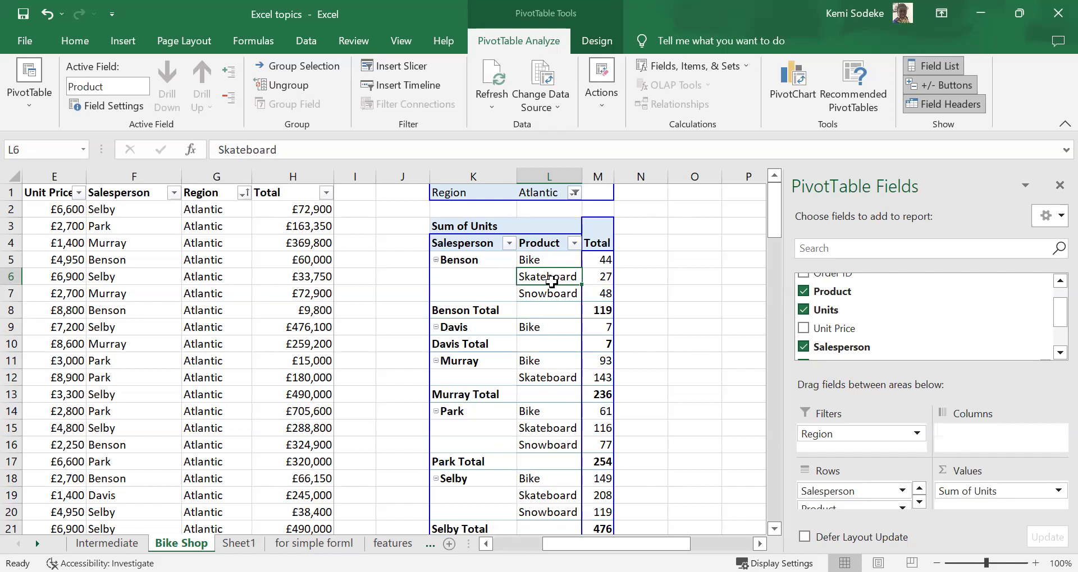
{"action": "left_click_drag", "start_coordinate": [551, 284], "coordinate": [547, 257]}
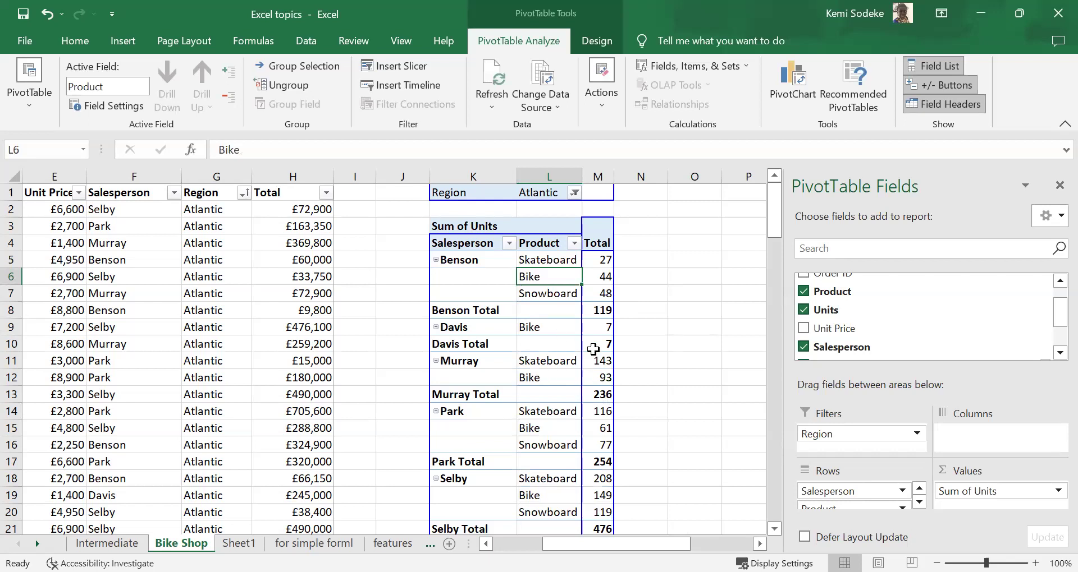
{"action": "left_click_drag", "start_coordinate": [644, 176], "coordinate": [645, 175]}
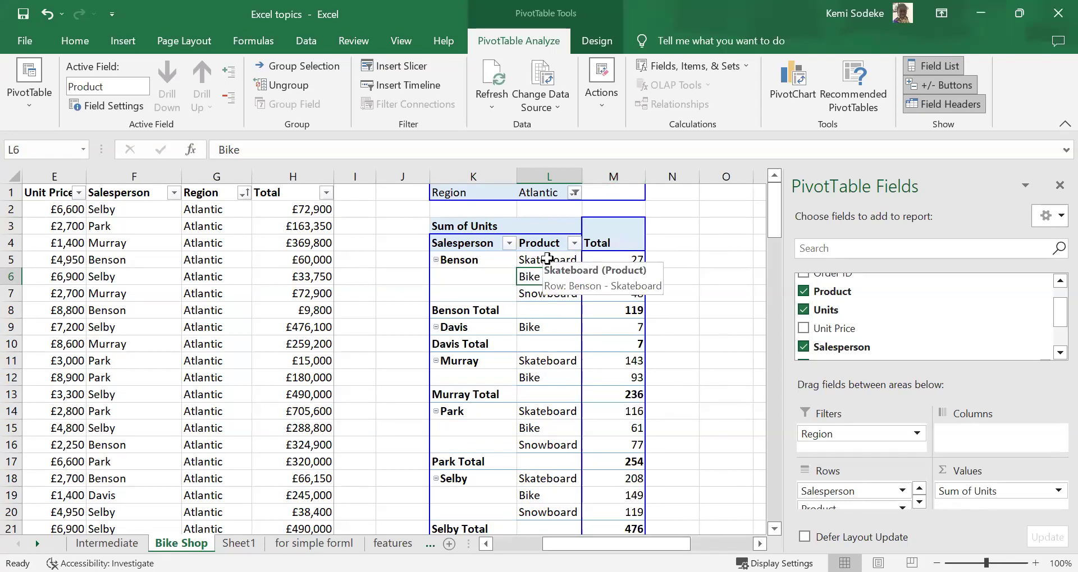
{"action": "left_click", "coordinate": [550, 446]}
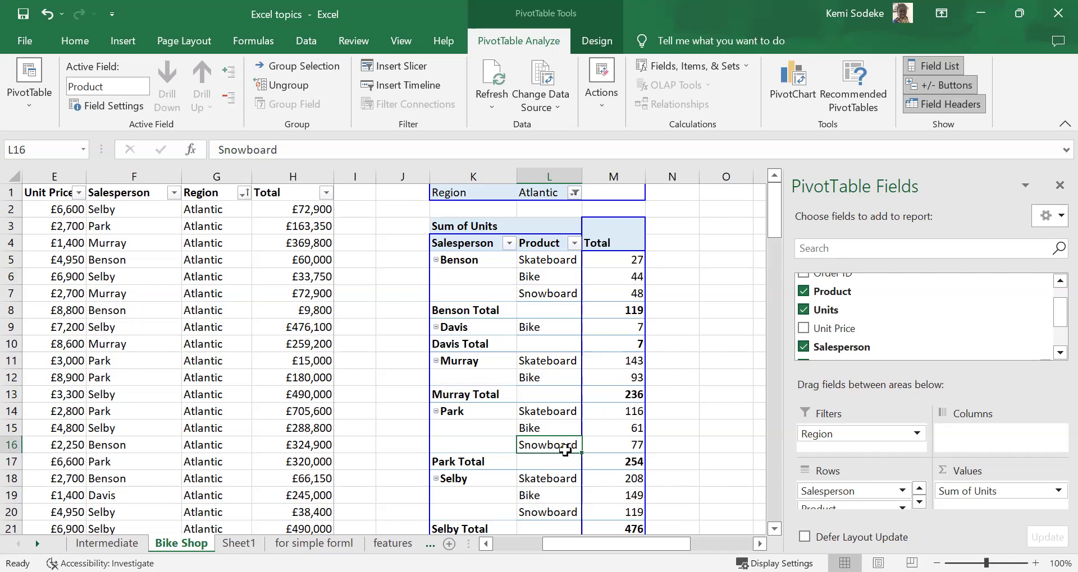
{"action": "left_click_drag", "start_coordinate": [565, 447], "coordinate": [567, 423]}
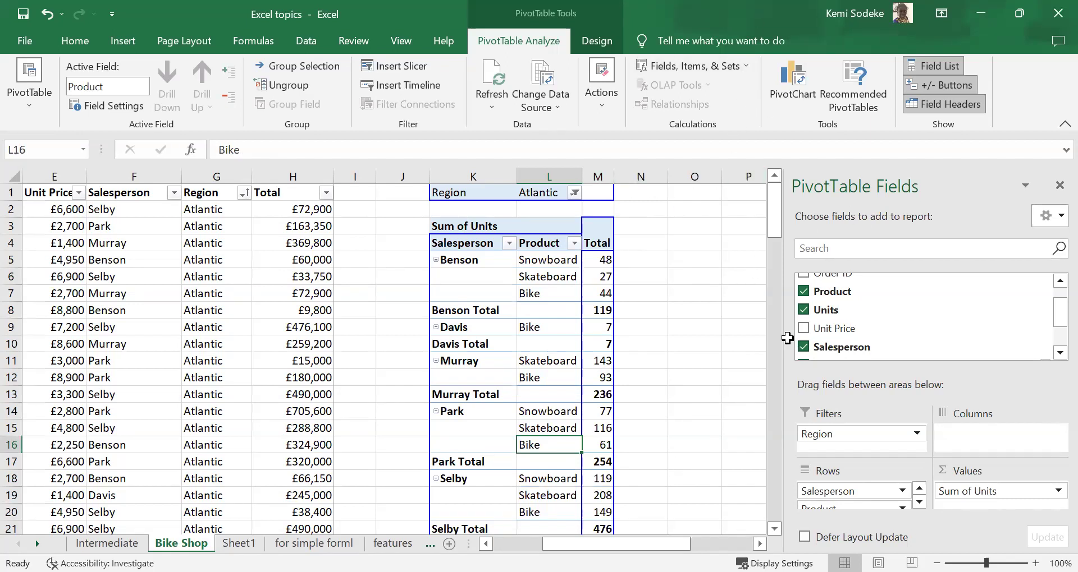
Step: Change the PivotTable's Region filter from Atlantic to Northeast only and look over the filtered report
{"action": "left_click", "coordinate": [574, 193]}
{"action": "left_click", "coordinate": [400, 264]}
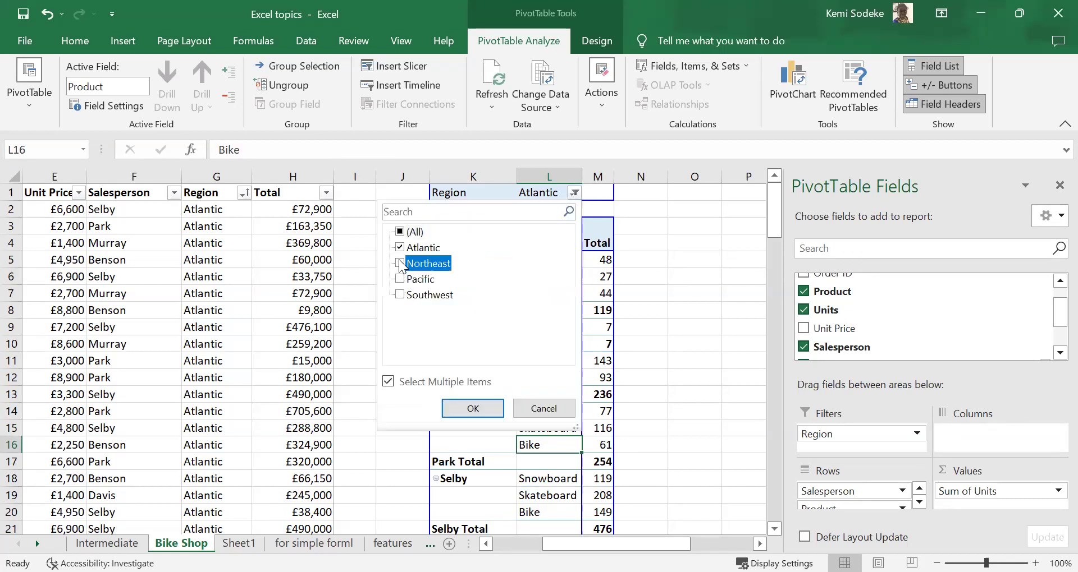
{"action": "left_click", "coordinate": [399, 248]}
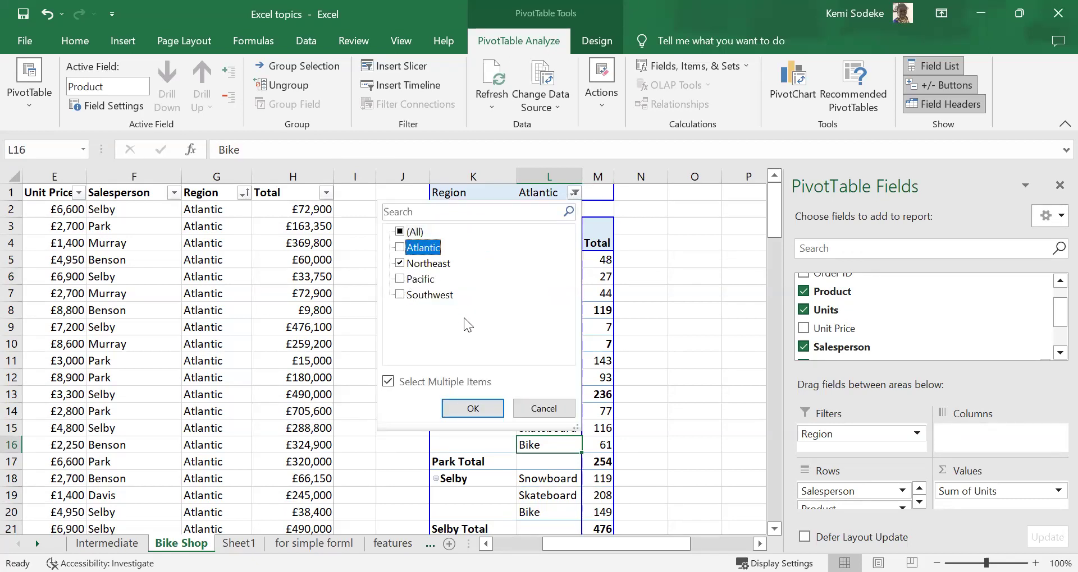
{"action": "left_click", "coordinate": [468, 408]}
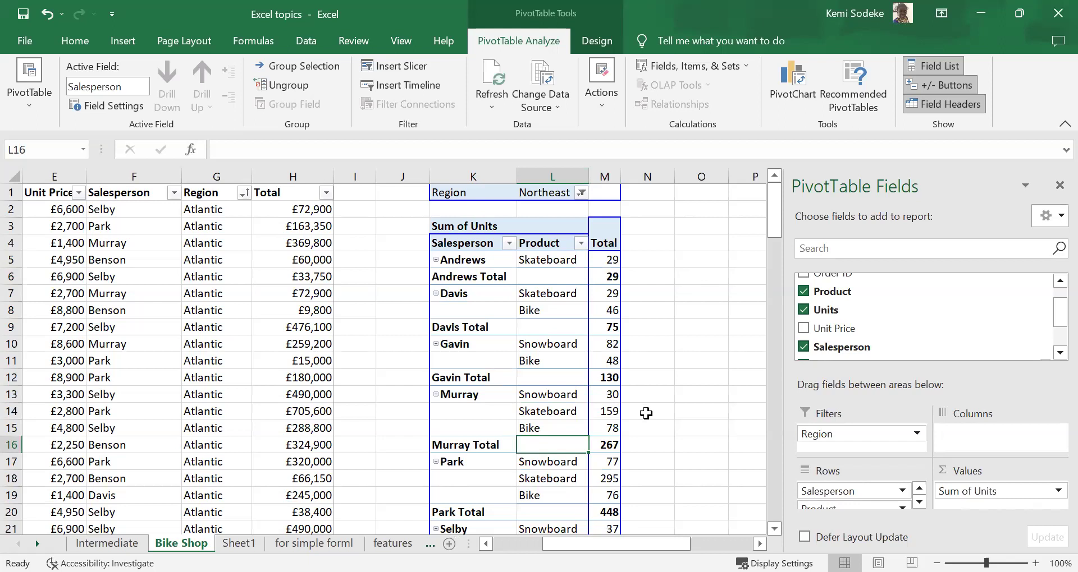
{"action": "scroll", "coordinate": [650, 403], "scroll_direction": "down", "scroll_amount": 2}
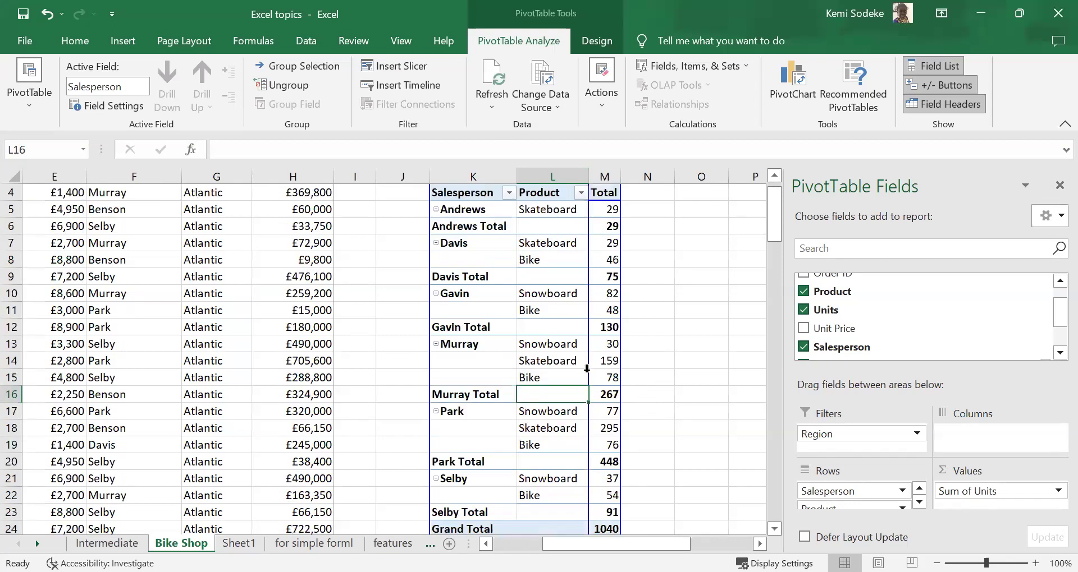
{"action": "scroll", "coordinate": [647, 352], "scroll_direction": "up", "scroll_amount": 2}
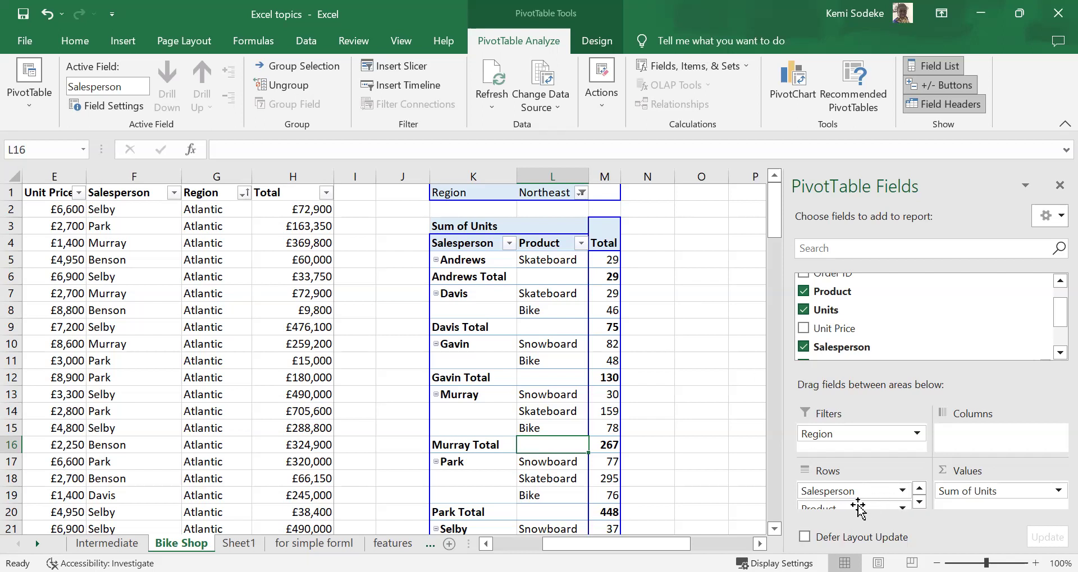
Step: Move the Product field above Salesperson in the PivotTable's rows to group the units by product
{"action": "mouse_move", "coordinate": [856, 508]}
{"action": "left_mouse_down"}
{"action": "mouse_move", "coordinate": [847, 481]}
{"action": "mouse_move", "coordinate": [867, 494]}
{"action": "left_mouse_up"}
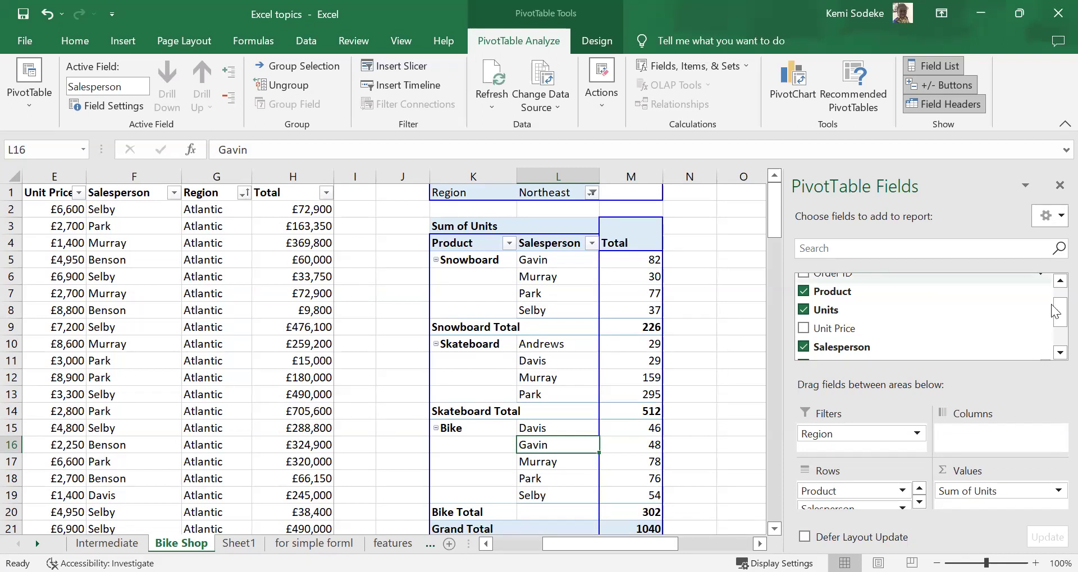
{"action": "left_click", "coordinate": [1058, 353]}
{"action": "left_click", "coordinate": [1058, 352]}
{"action": "left_click", "coordinate": [1058, 353]}
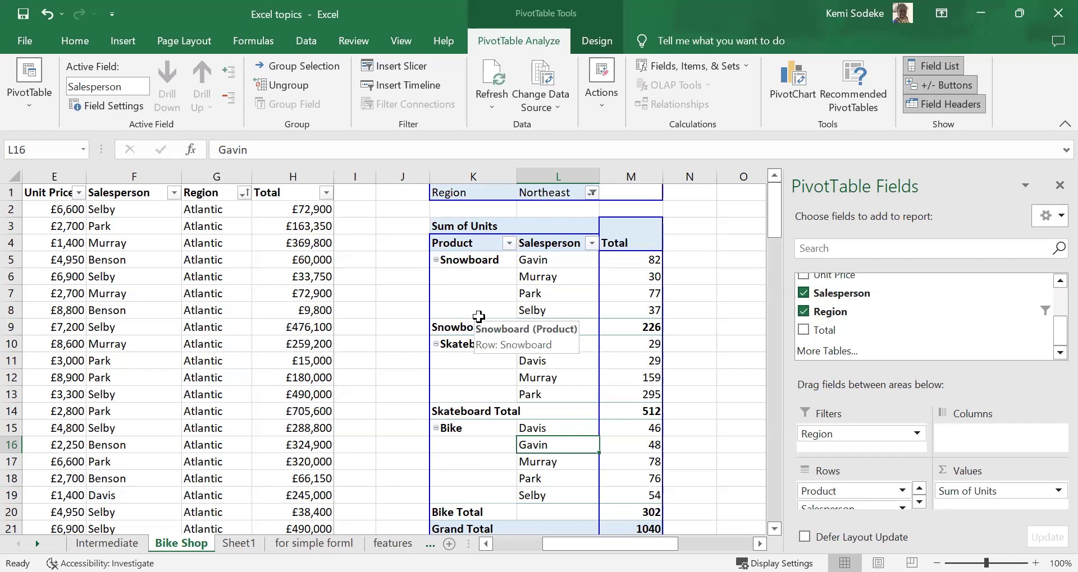
Step: Move the Region field from the report filter to the outermost row level, above Product and Salesperson
{"action": "left_click_drag", "start_coordinate": [837, 435], "coordinate": [805, 491]}
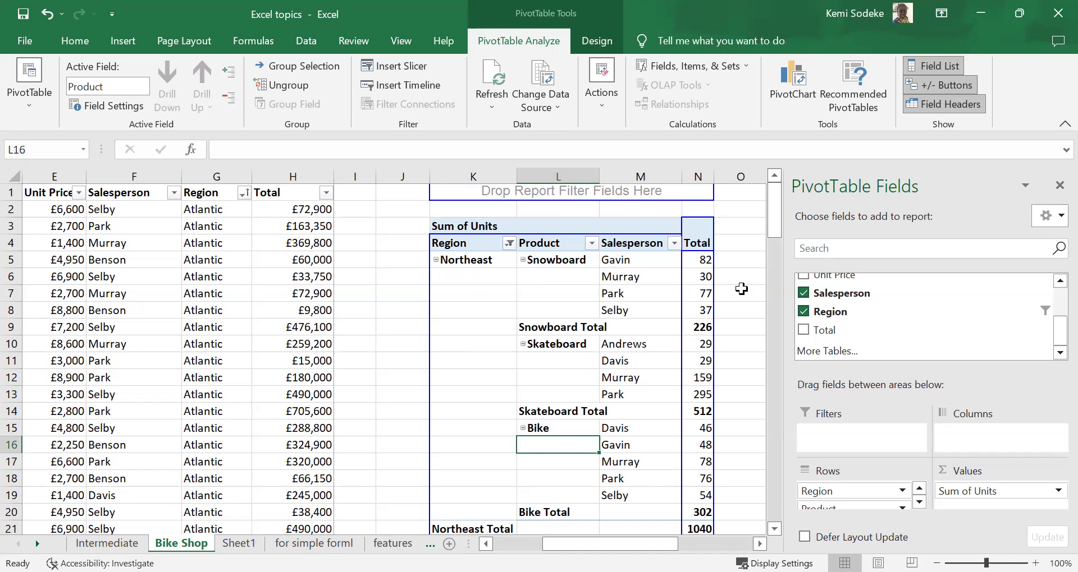
{"action": "mouse_move", "coordinate": [704, 359]}
{"action": "left_click", "coordinate": [721, 335]}
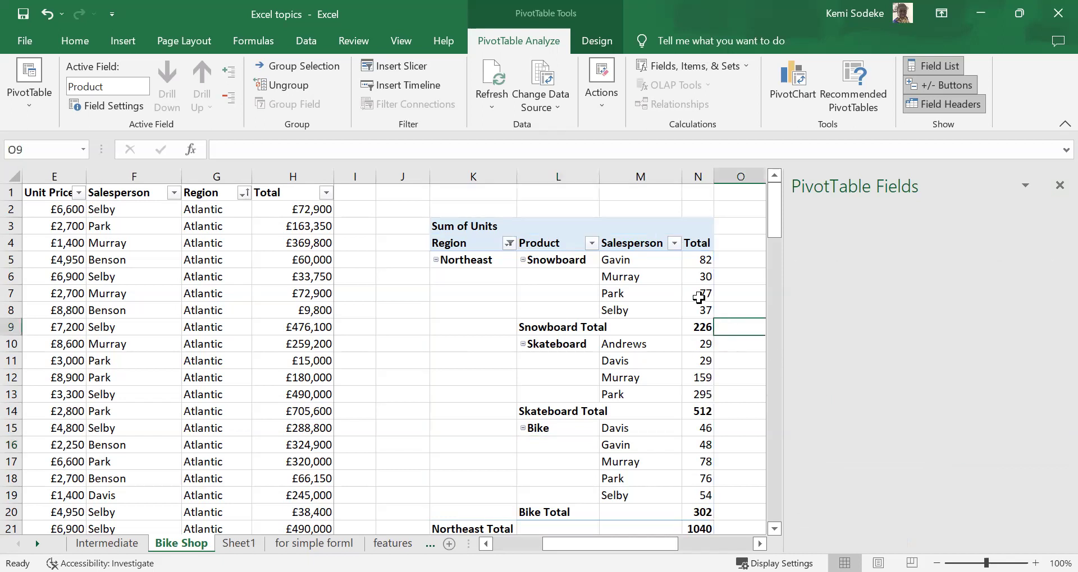
{"action": "left_click", "coordinate": [557, 275]}
{"action": "scroll", "coordinate": [687, 324], "scroll_direction": "down", "scroll_amount": 1}
{"action": "scroll", "coordinate": [686, 324], "scroll_direction": "down", "scroll_amount": 2}
{"action": "scroll", "coordinate": [664, 365], "scroll_direction": "up", "scroll_amount": 3}
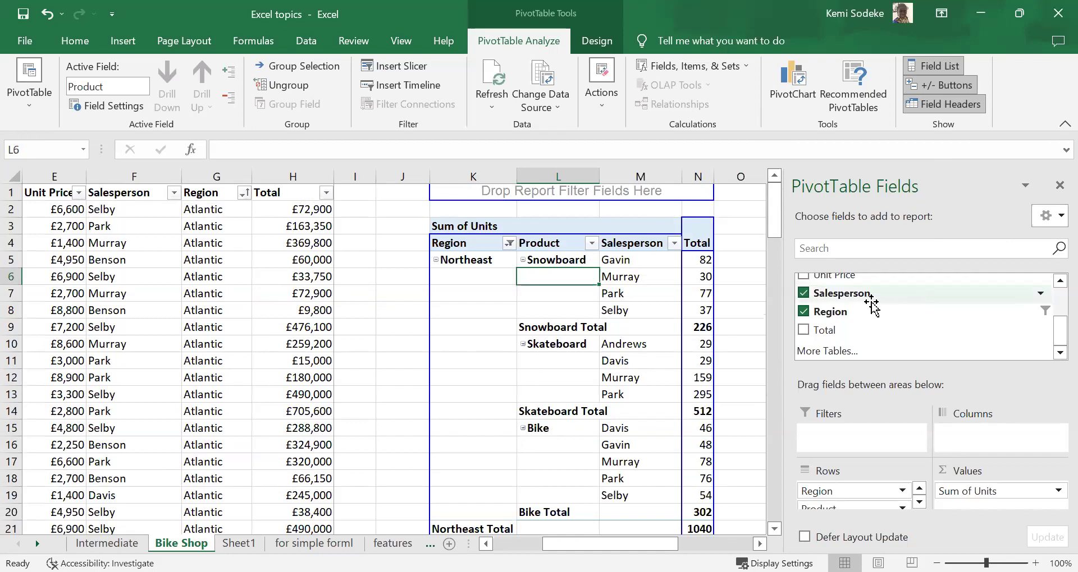
Step: Set the Region field's filter to include all regions in the PivotTable
{"action": "left_click", "coordinate": [1039, 311]}
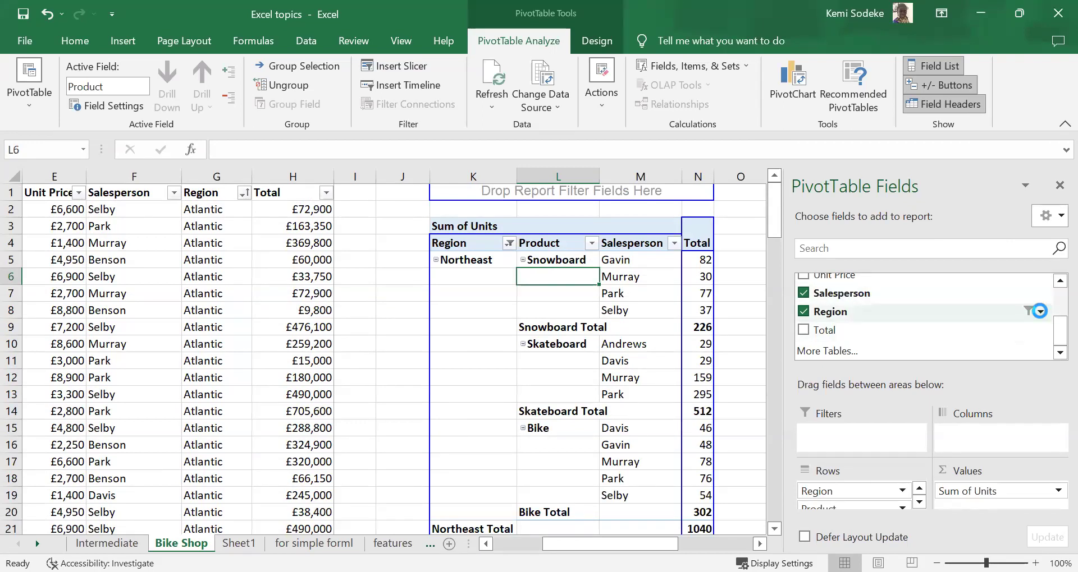
{"action": "left_click", "coordinate": [613, 394]}
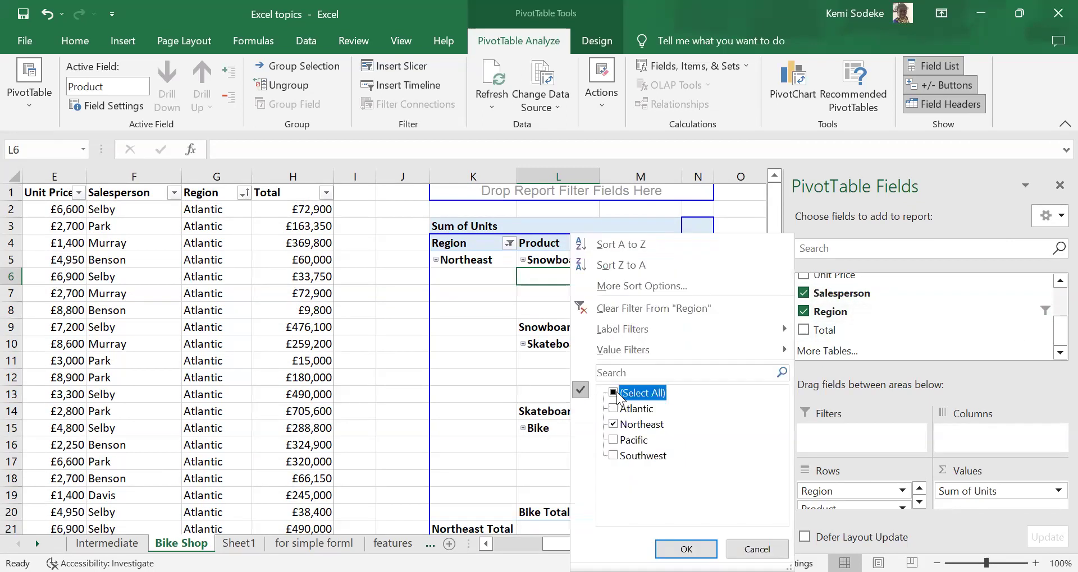
{"action": "key", "text": "Tab"}
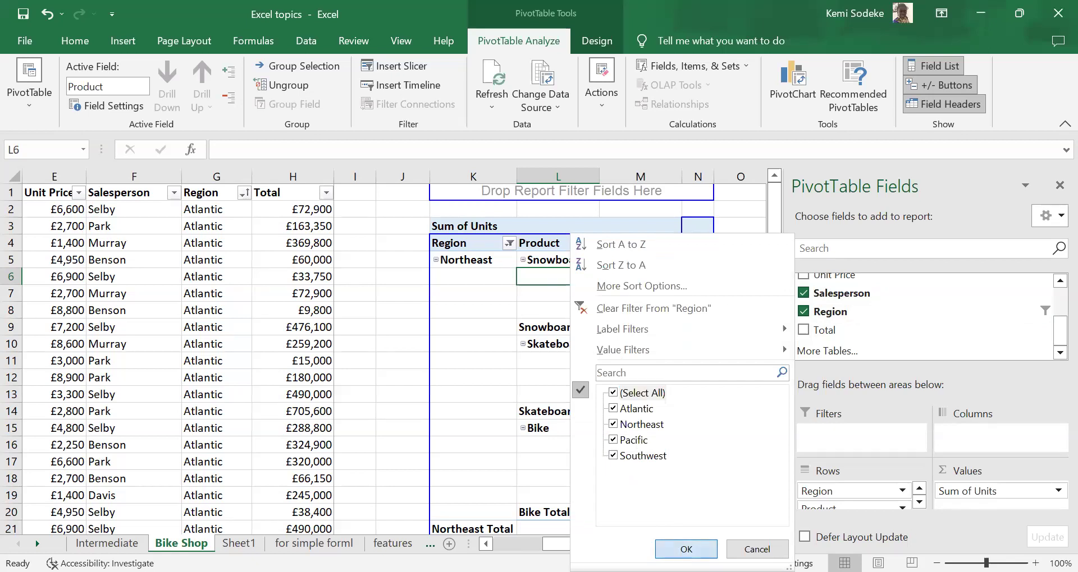
{"action": "key", "text": "Return"}
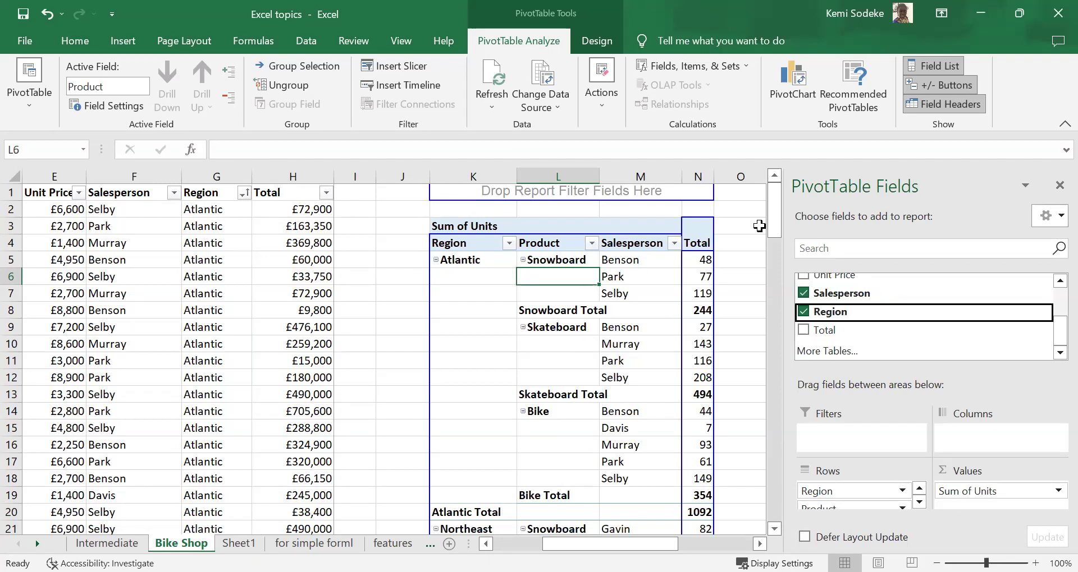
Step: Remove the Salesperson and Product fields to leave only units by region, and slightly widen the PivotTable's Total column
{"action": "left_click", "coordinate": [804, 295]}
{"action": "left_click", "coordinate": [805, 295]}
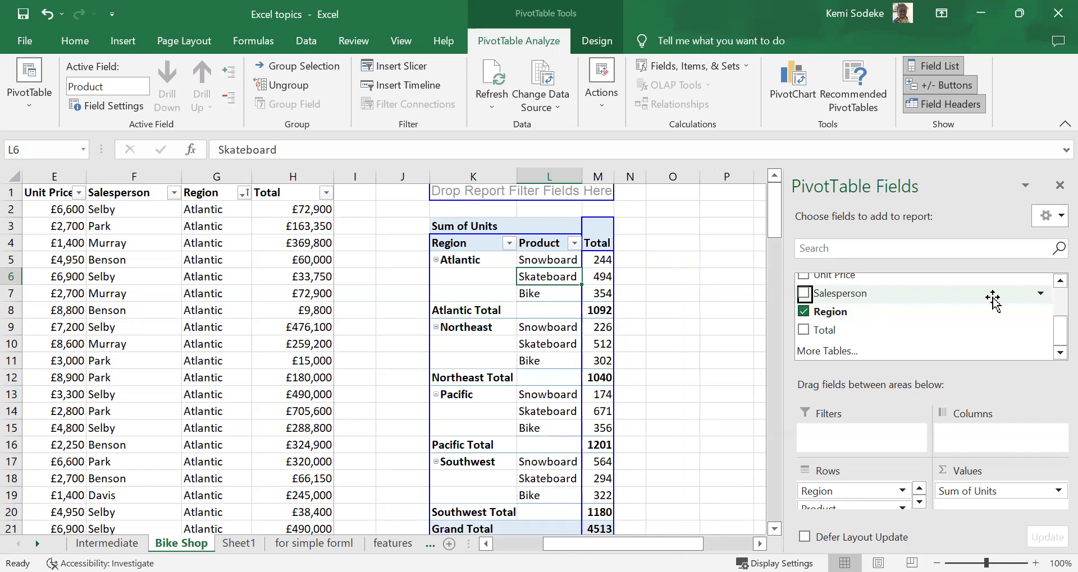
{"action": "left_click", "coordinate": [1059, 281]}
{"action": "left_click", "coordinate": [1059, 280]}
{"action": "left_click", "coordinate": [1059, 281]}
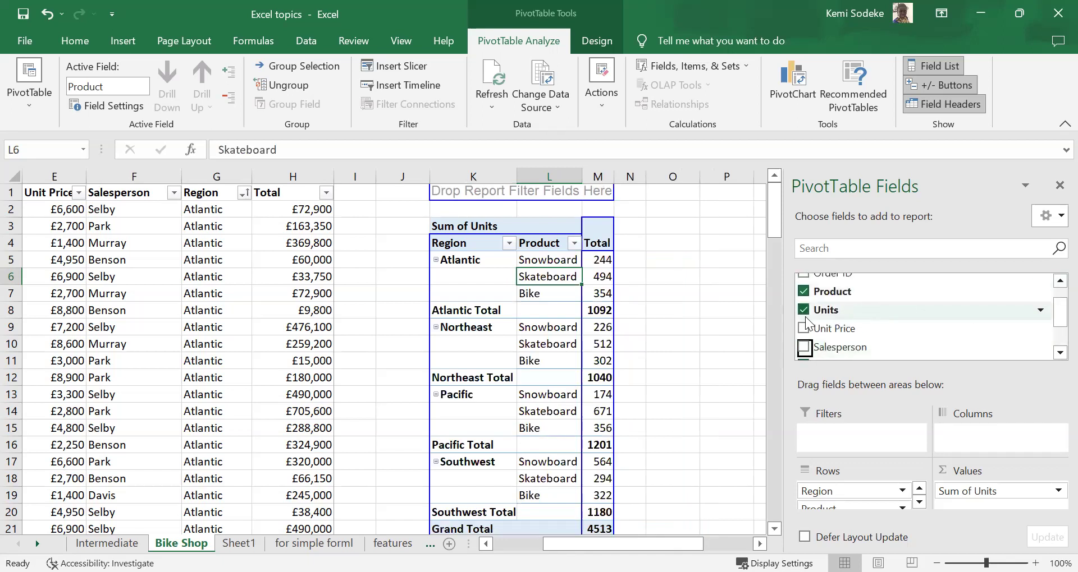
{"action": "left_click", "coordinate": [804, 291]}
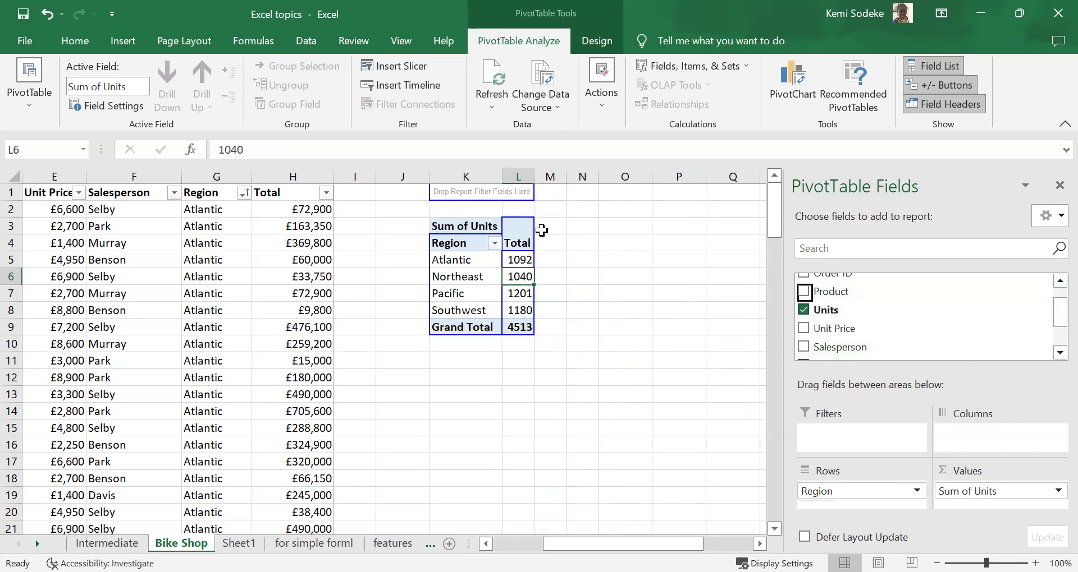
{"action": "left_click_drag", "start_coordinate": [532, 175], "coordinate": [545, 175]}
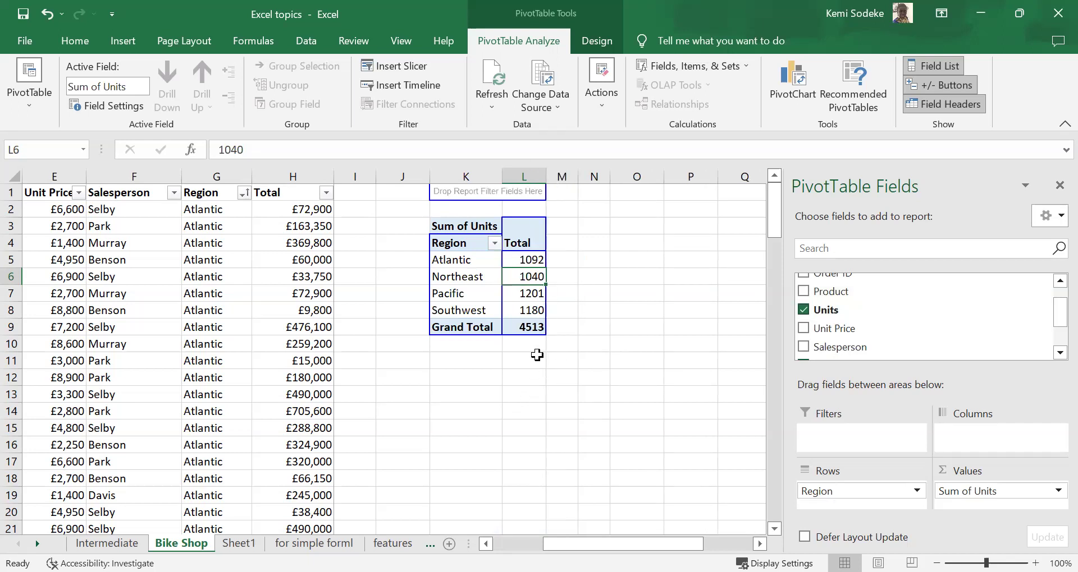
Step: Replace the Units field with the Total field in the PivotTable's values to sum sales totals by region
{"action": "left_click_drag", "start_coordinate": [1055, 315], "coordinate": [1054, 341]}
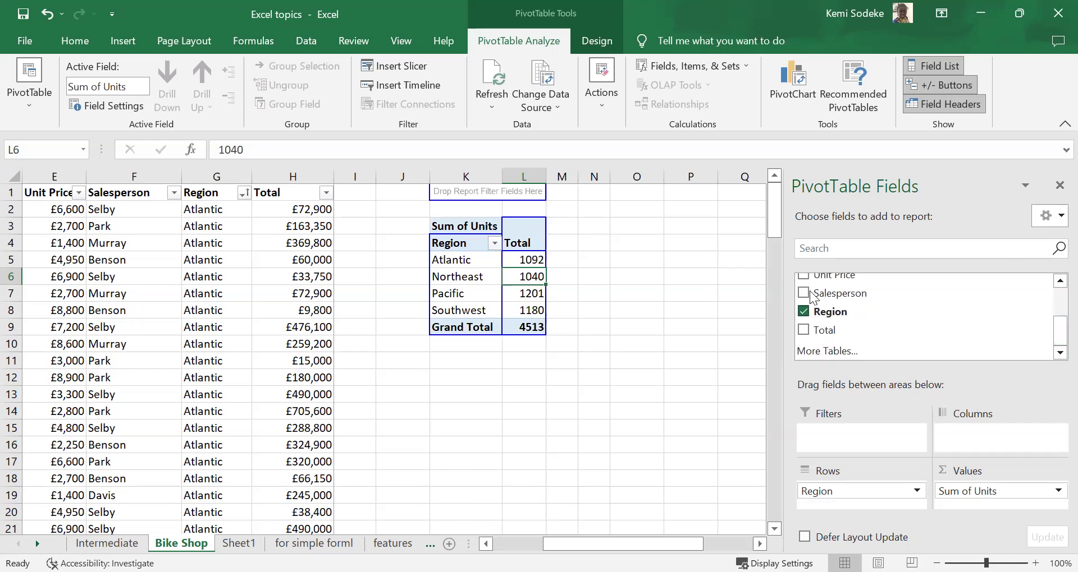
{"action": "left_click", "coordinate": [1060, 280]}
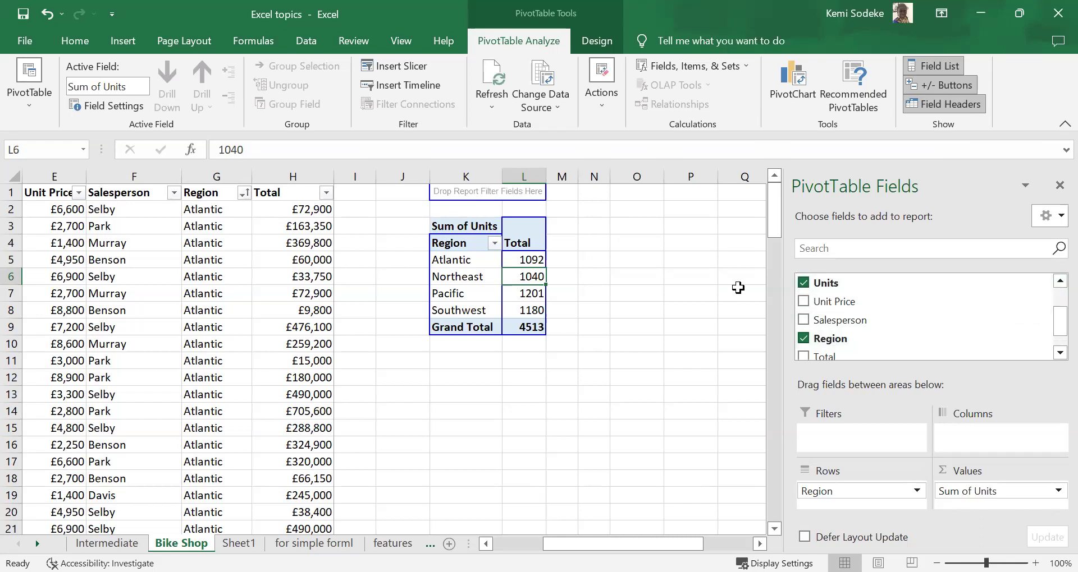
{"action": "left_click", "coordinate": [803, 283]}
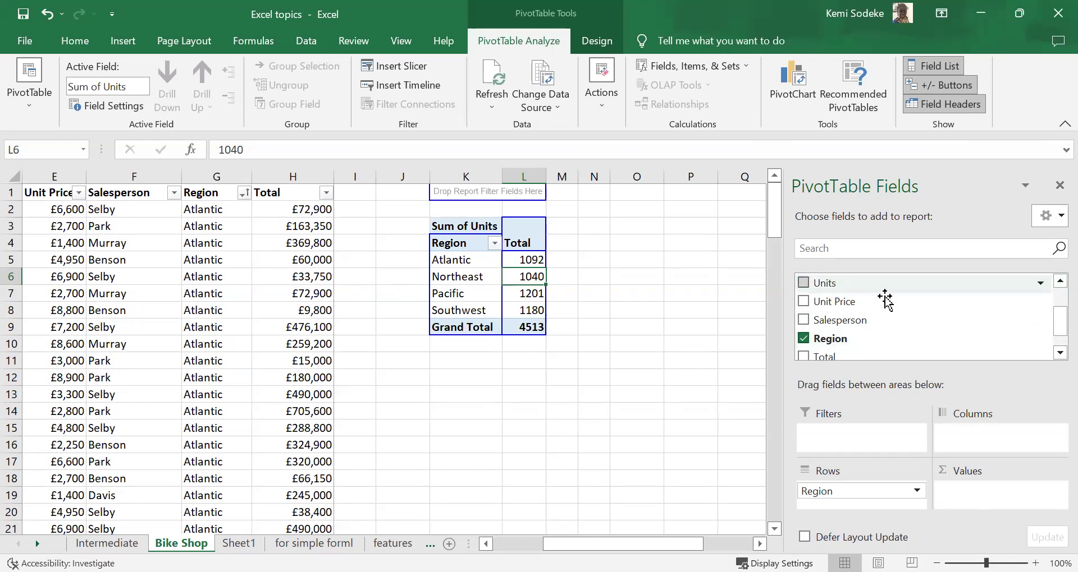
{"action": "left_click", "coordinate": [1059, 352]}
{"action": "left_click", "coordinate": [803, 330]}
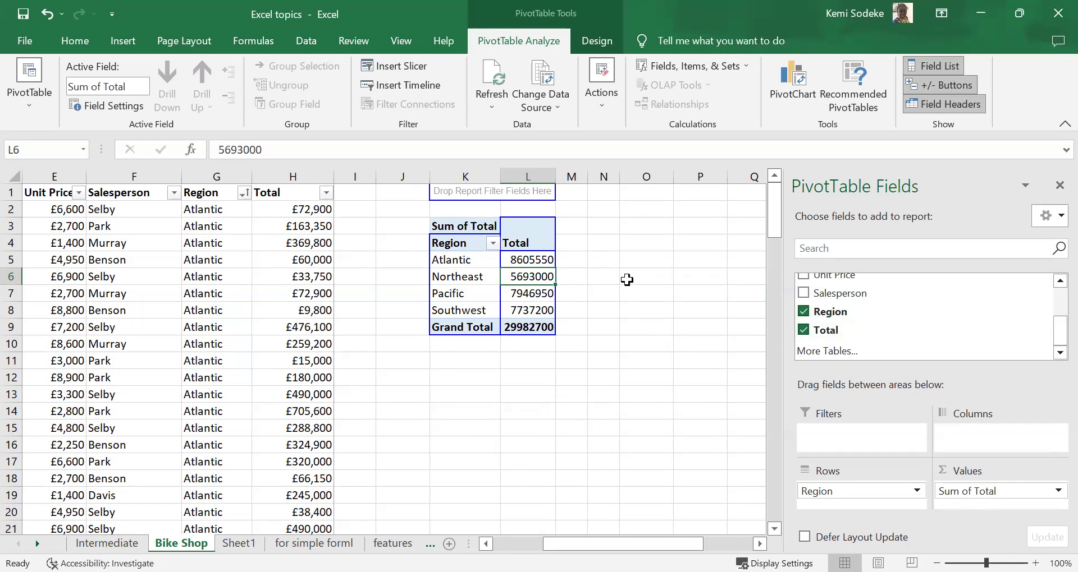
Step: Format the PivotTable's region totals and grand total as £ English (United Kingdom) accounting and widen their column to fit
{"action": "left_click", "coordinate": [643, 261]}
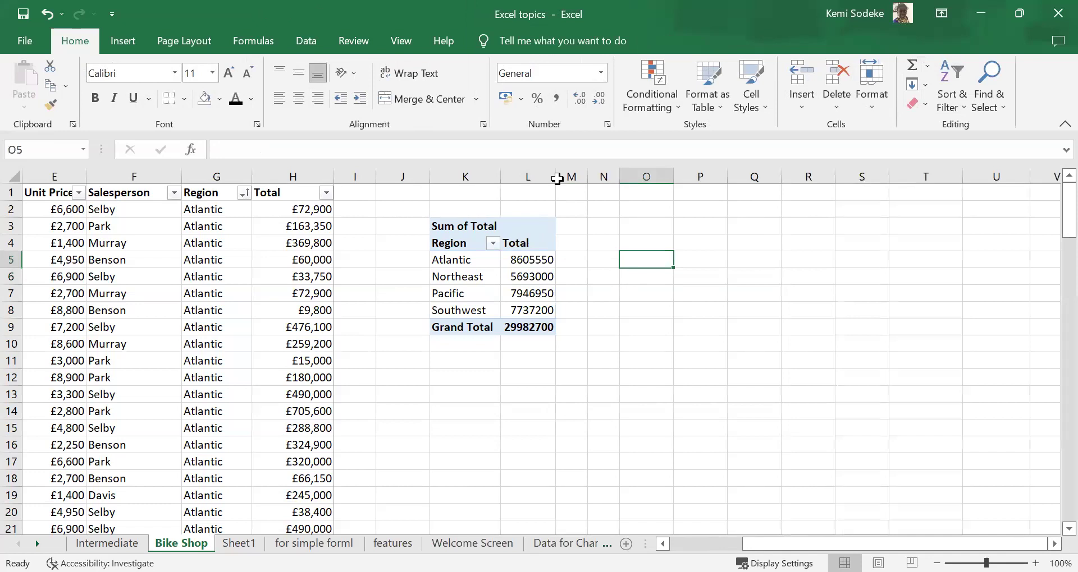
{"action": "left_click_drag", "start_coordinate": [549, 259], "coordinate": [558, 321]}
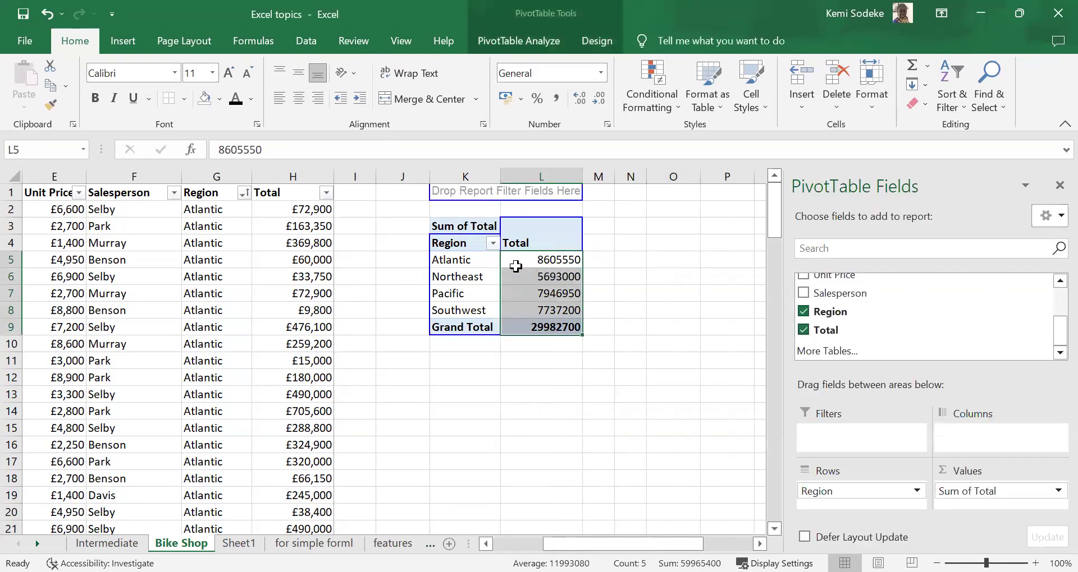
{"action": "left_click", "coordinate": [521, 98]}
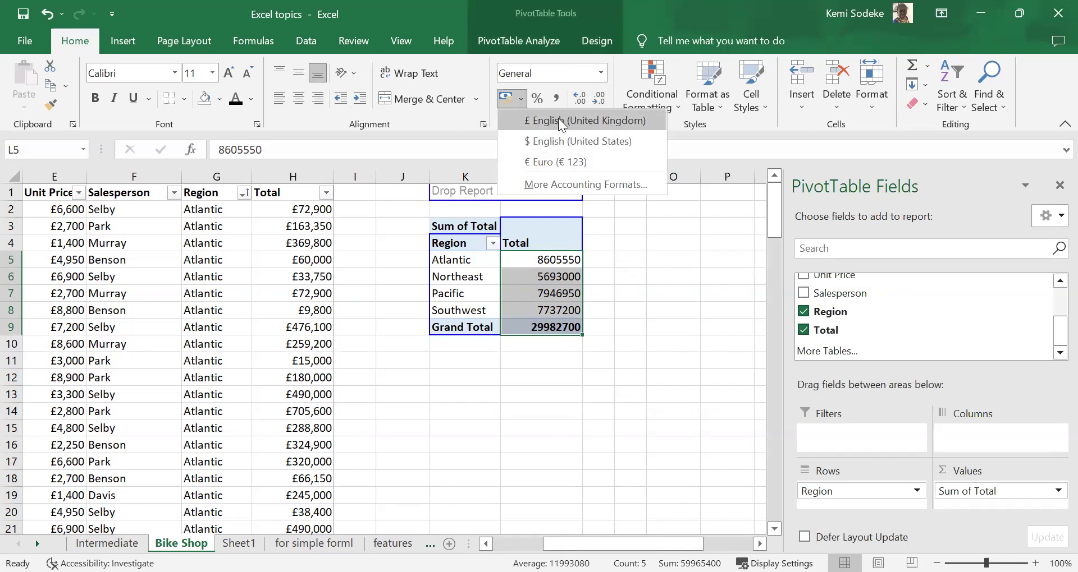
{"action": "left_click", "coordinate": [561, 121]}
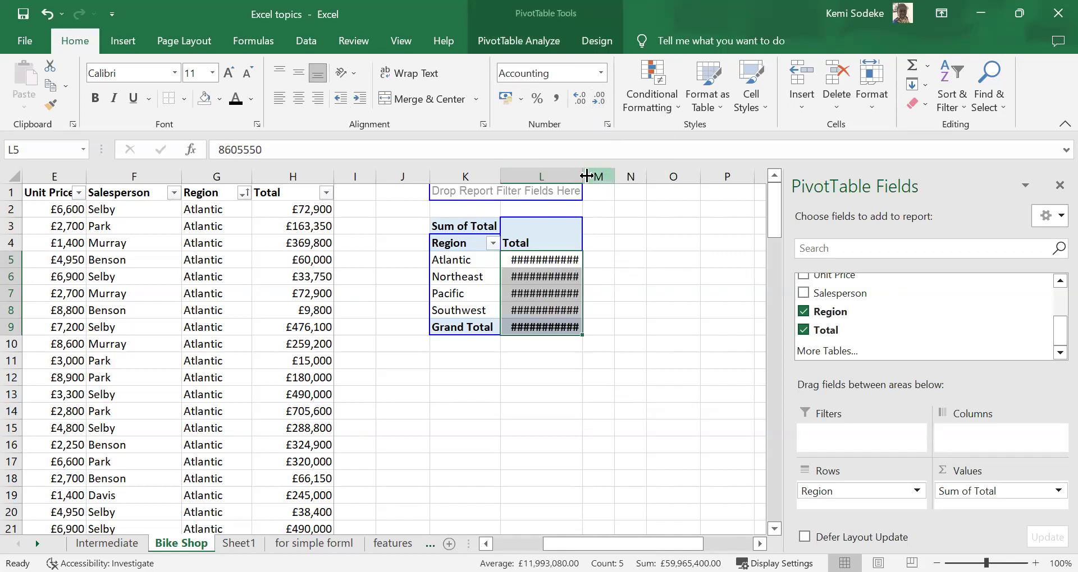
{"action": "left_click_drag", "start_coordinate": [585, 177], "coordinate": [606, 176]}
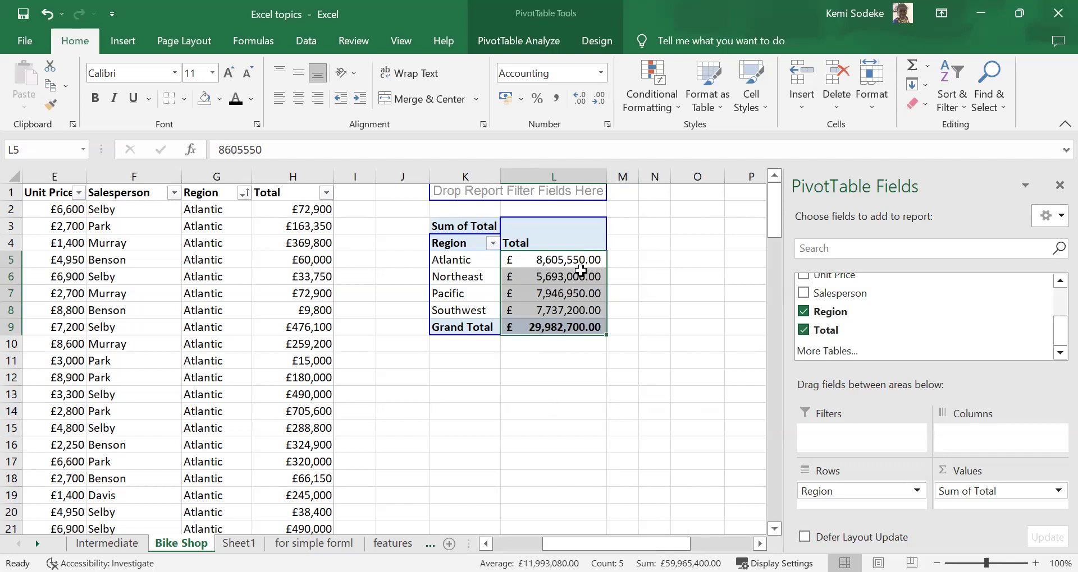
Step: Remove both decimal places from the currency totals in the PivotTable
{"action": "mouse_move", "coordinate": [583, 254]}
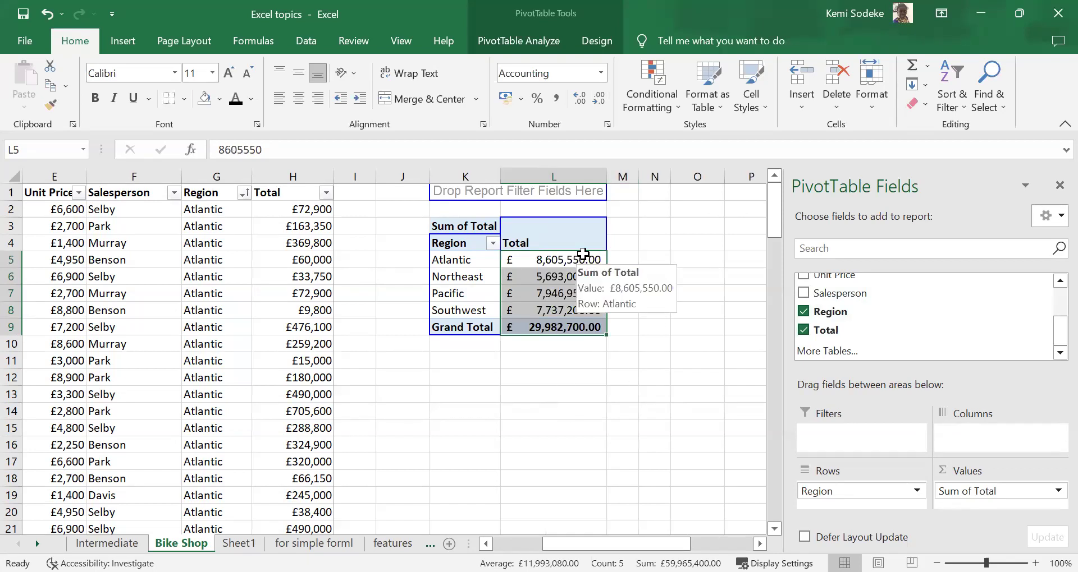
{"action": "left_click", "coordinate": [598, 99]}
{"action": "left_click", "coordinate": [599, 100]}
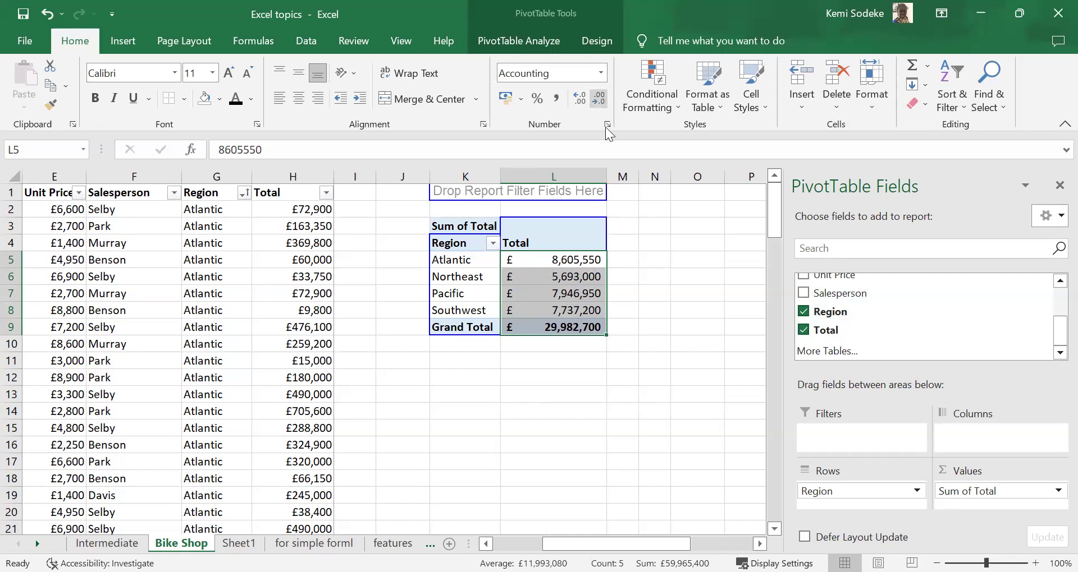
{"action": "left_click", "coordinate": [541, 428]}
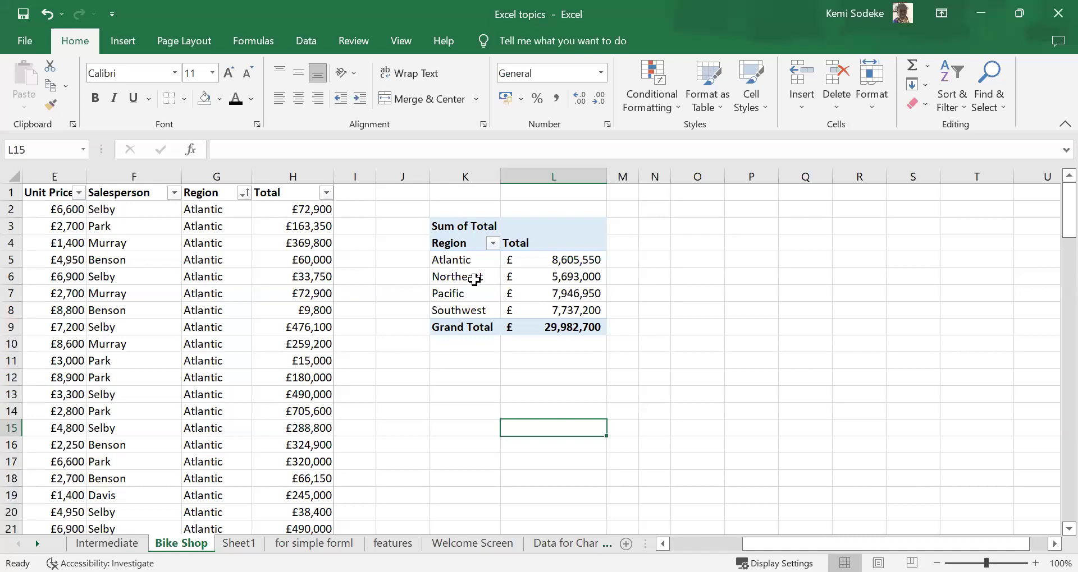
Step: Move the Region field to the PivotTable's report filter and use Salesperson as the row field
{"action": "left_click", "coordinate": [475, 280]}
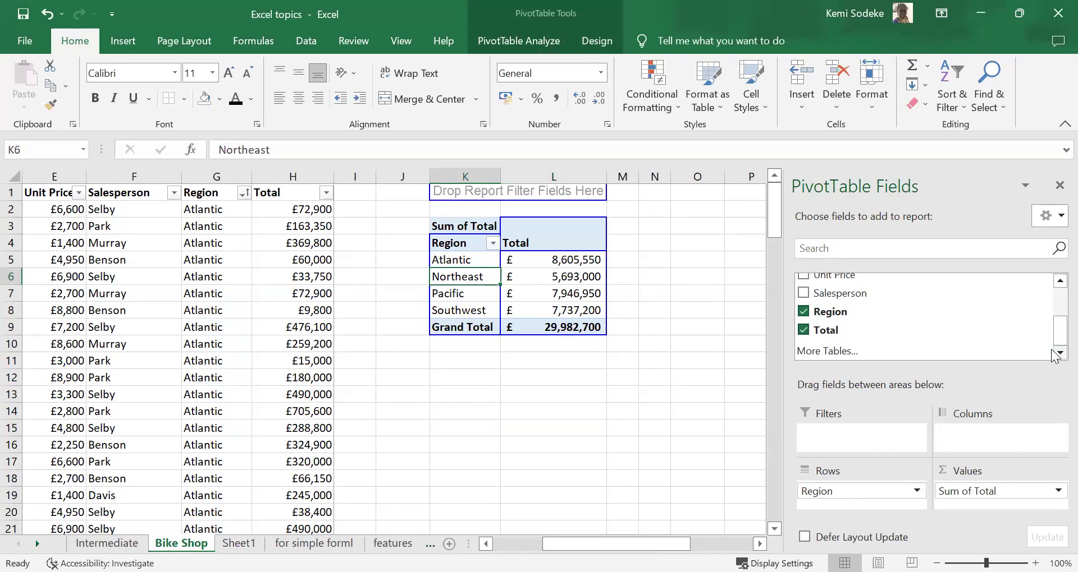
{"action": "left_click_drag", "start_coordinate": [829, 492], "coordinate": [837, 433]}
{"action": "scroll", "coordinate": [897, 325], "scroll_direction": "up", "scroll_amount": 2}
{"action": "left_click_drag", "start_coordinate": [853, 325], "coordinate": [858, 491]}
{"action": "left_click", "coordinate": [594, 451]}
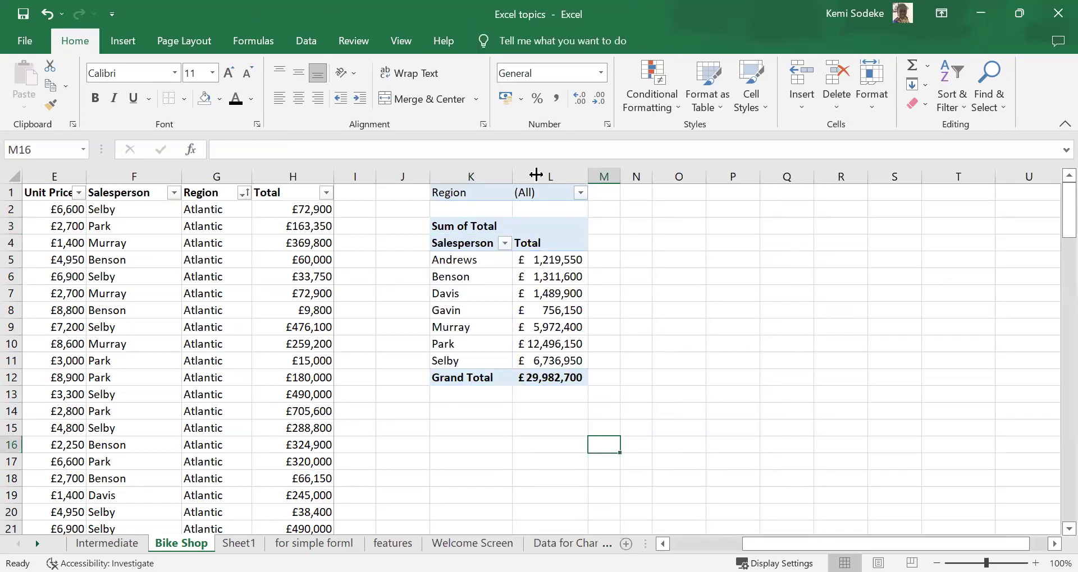
Step: Widen the PivotTable's Salesperson column and close the PivotTable field list
{"action": "left_click_drag", "start_coordinate": [511, 175], "coordinate": [535, 174]}
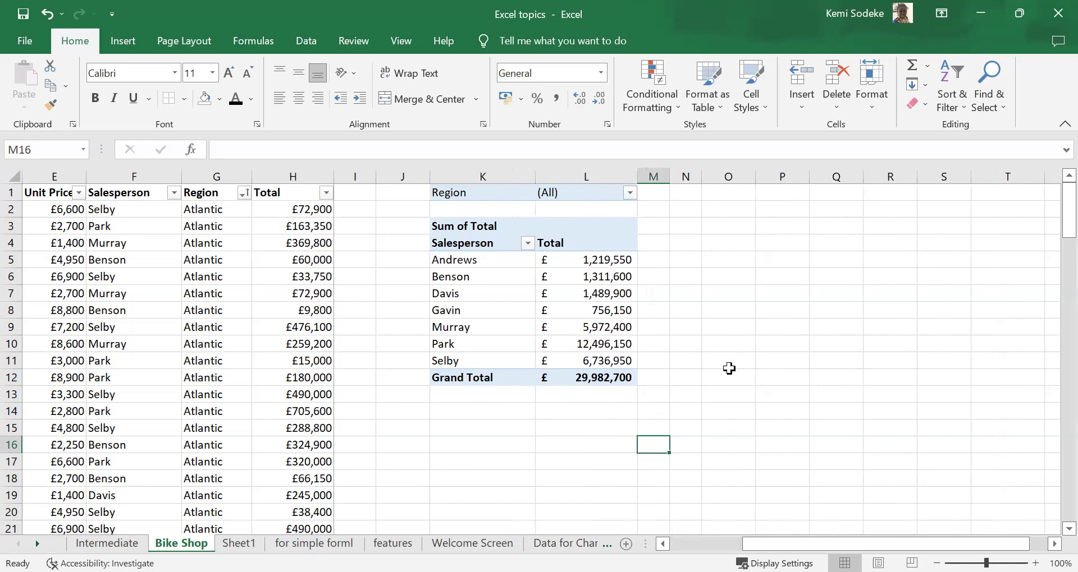
{"action": "left_click", "coordinate": [592, 313]}
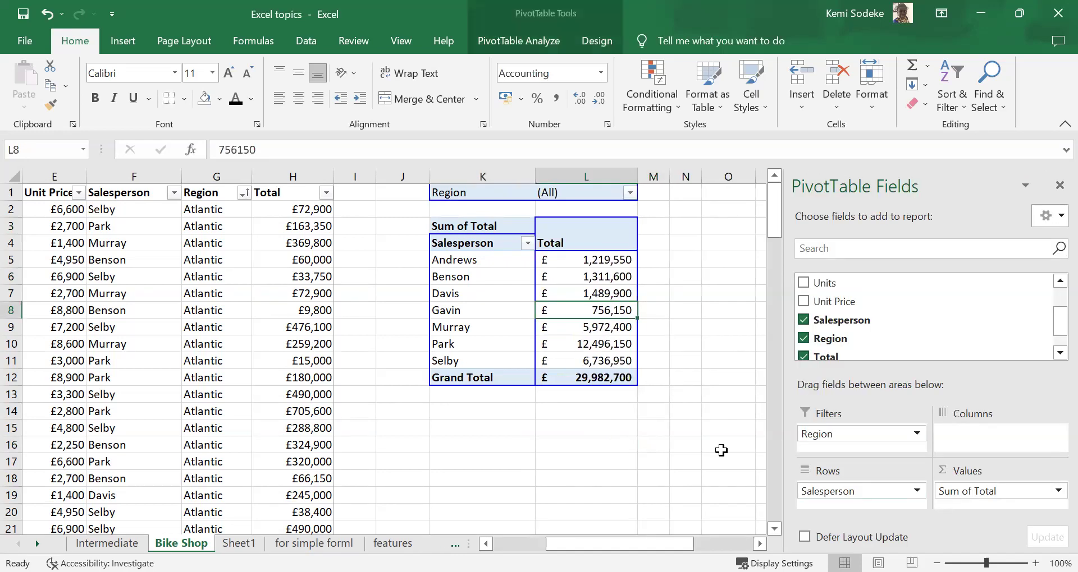
{"action": "left_click", "coordinate": [1060, 185]}
Step: Try to apply a data filter to the PivotTable's Salesperson and Total header row
{"action": "left_click", "coordinate": [497, 284]}
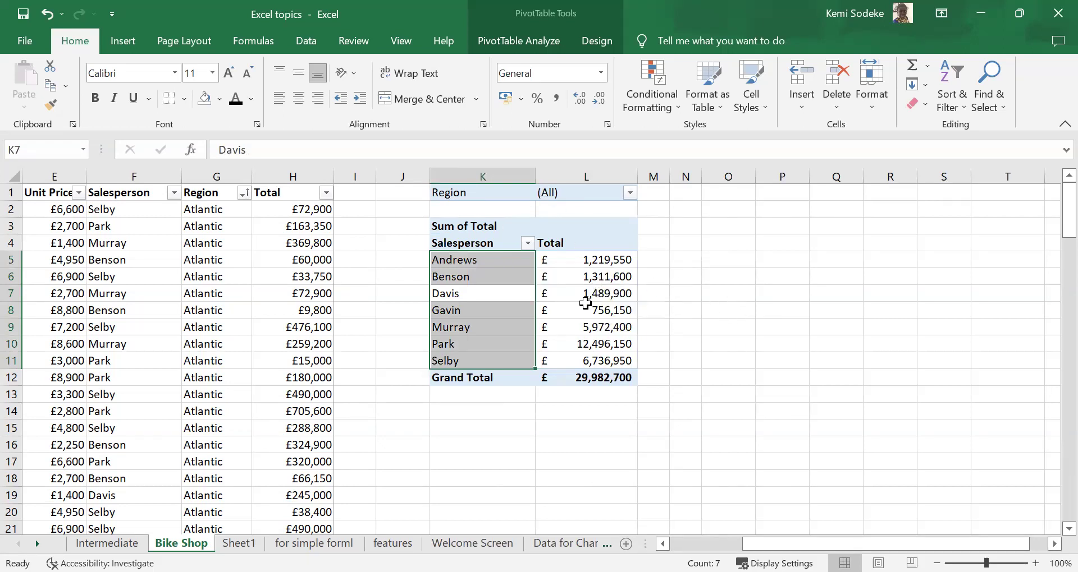
{"action": "left_click_drag", "start_coordinate": [656, 242], "coordinate": [464, 239]}
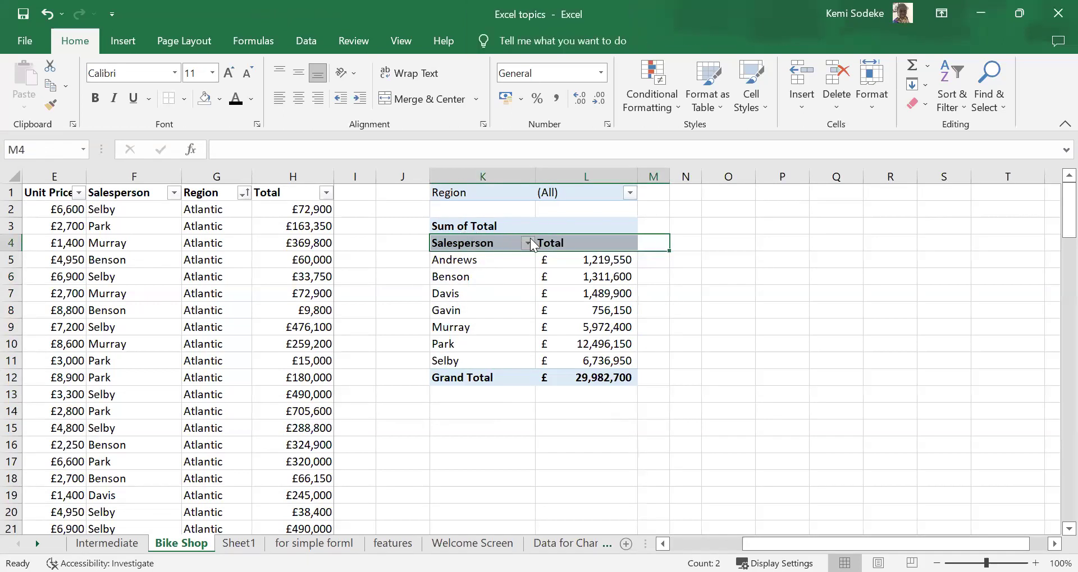
{"action": "left_click", "coordinate": [303, 43]}
{"action": "left_click", "coordinate": [717, 275]}
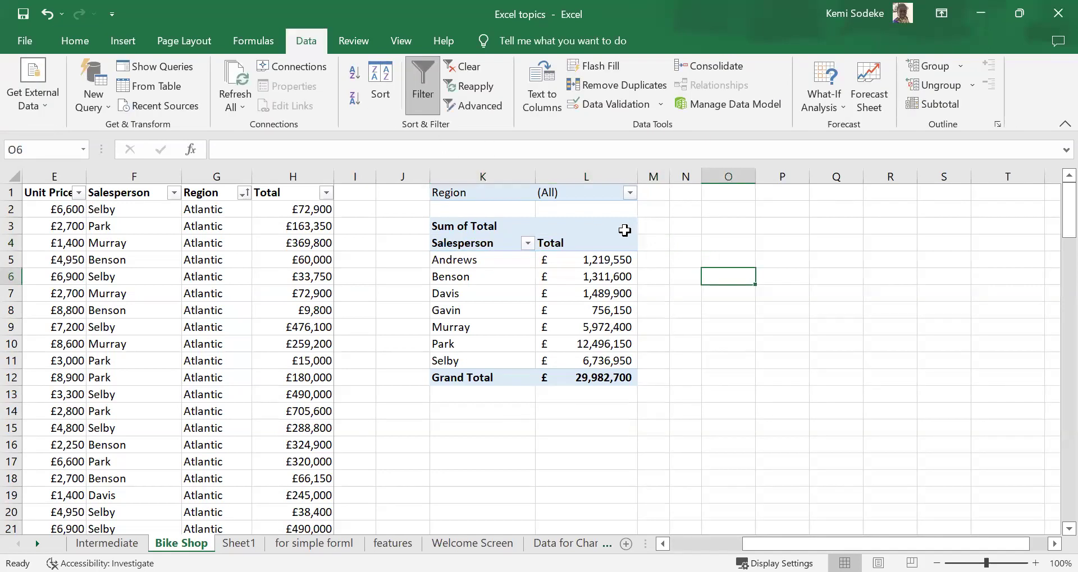
{"action": "left_click_drag", "start_coordinate": [654, 242], "coordinate": [608, 240]}
{"action": "left_click_drag", "start_coordinate": [696, 240], "coordinate": [443, 241]}
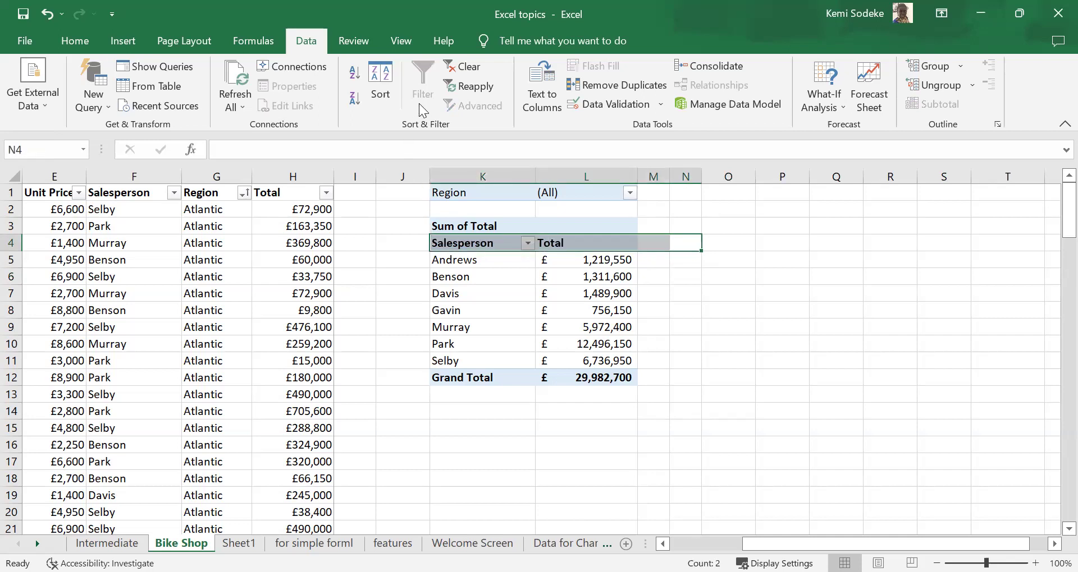
{"action": "left_click", "coordinate": [707, 296]}
{"action": "left_click", "coordinate": [596, 243]}
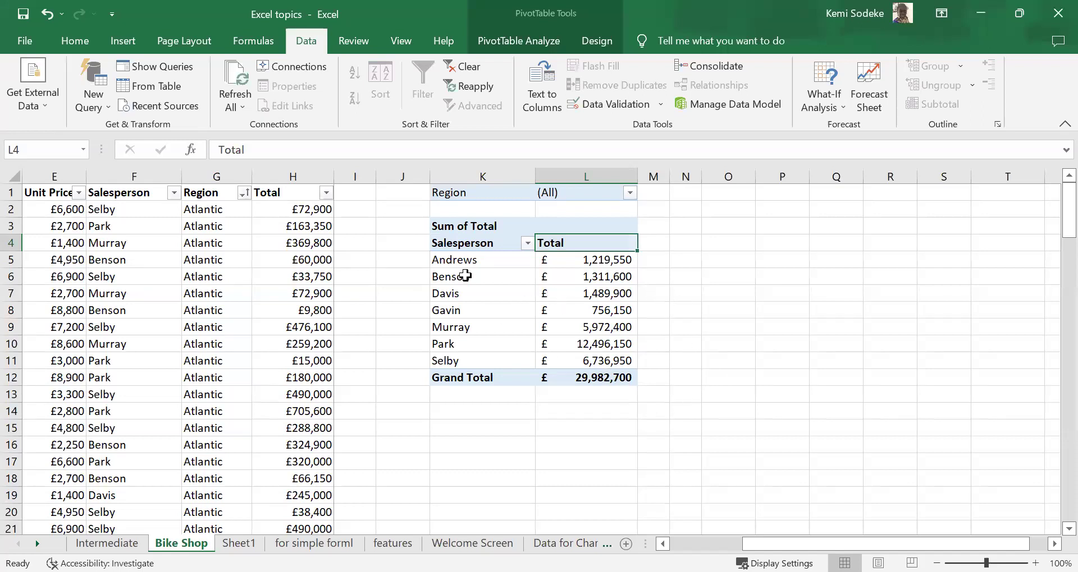
{"action": "left_click", "coordinate": [567, 296]}
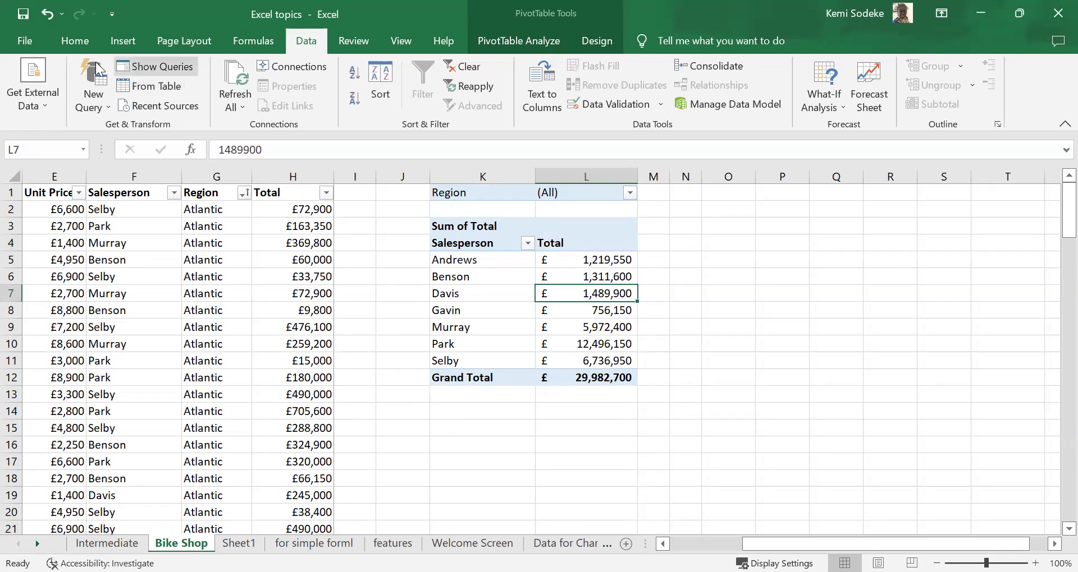
Step: Insert a slicer for the Product field only and place it on the empty cells beside the PivotTable
{"action": "left_click", "coordinate": [504, 37]}
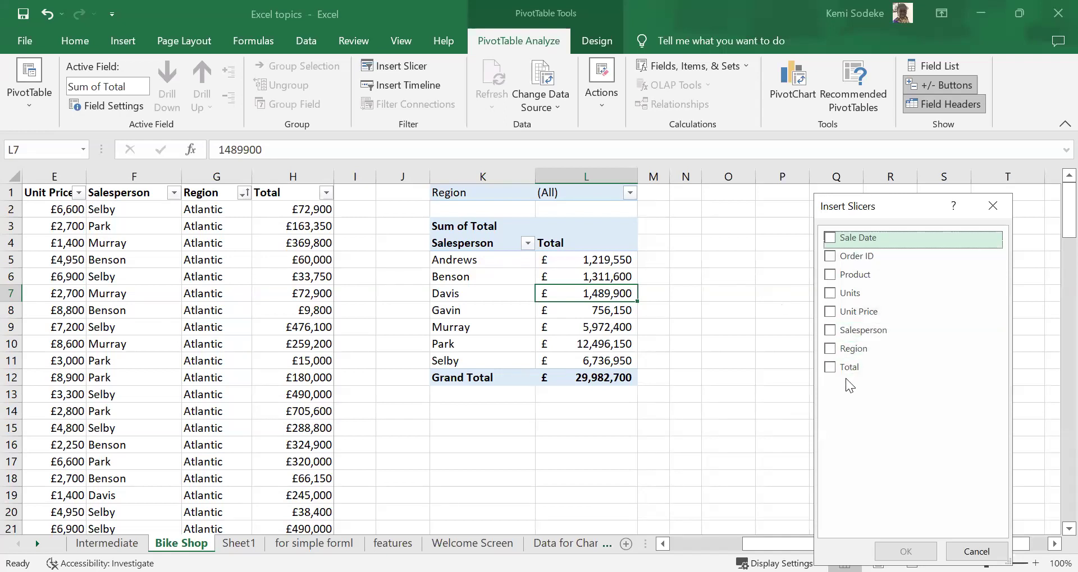
{"action": "left_click", "coordinate": [830, 349]}
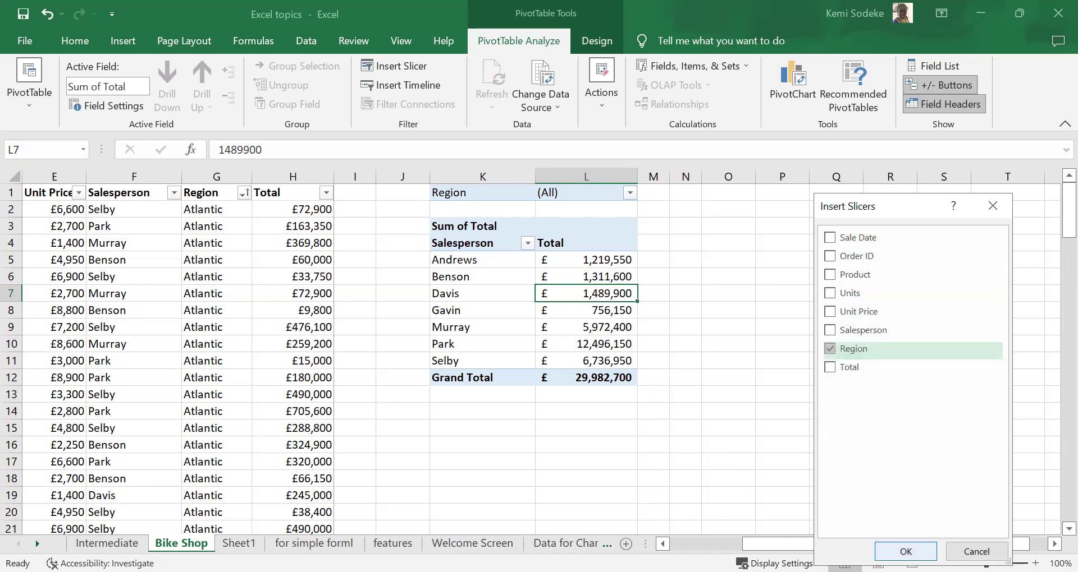
{"action": "left_click", "coordinate": [830, 274]}
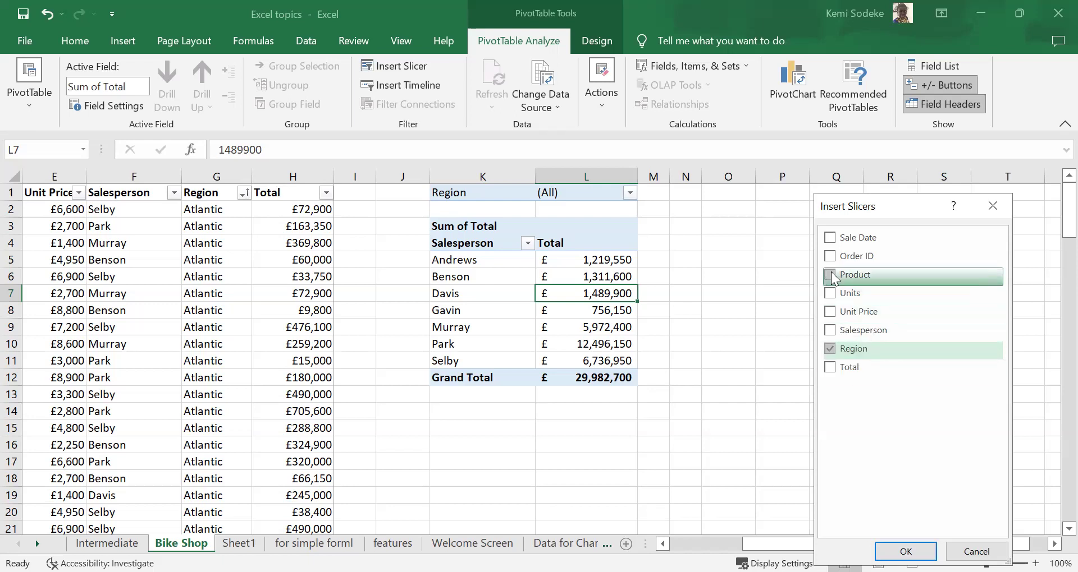
{"action": "left_click", "coordinate": [829, 350]}
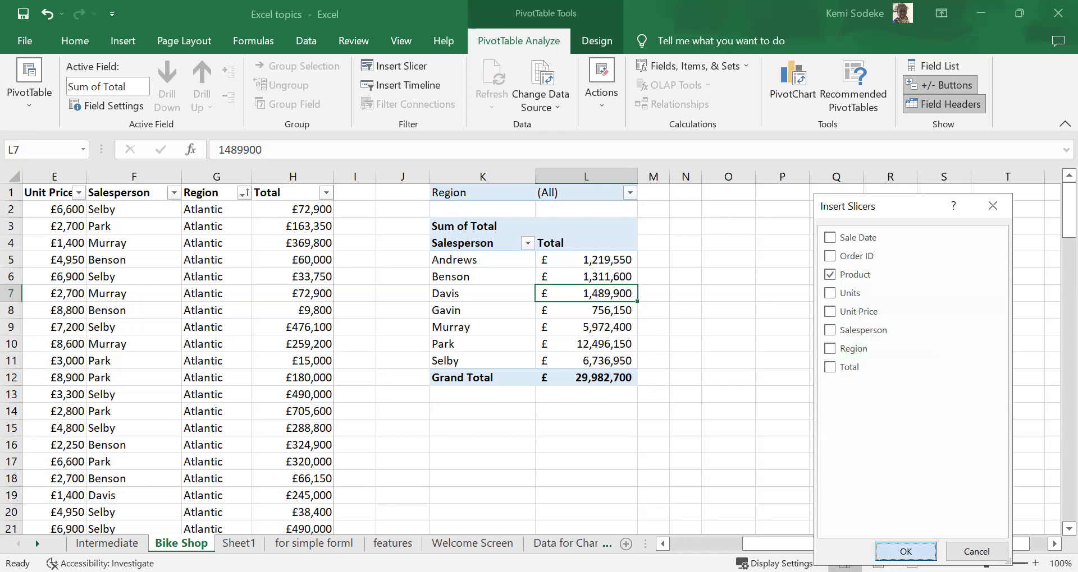
{"action": "key", "text": "Return"}
{"action": "left_click_drag", "start_coordinate": [554, 269], "coordinate": [788, 217]}
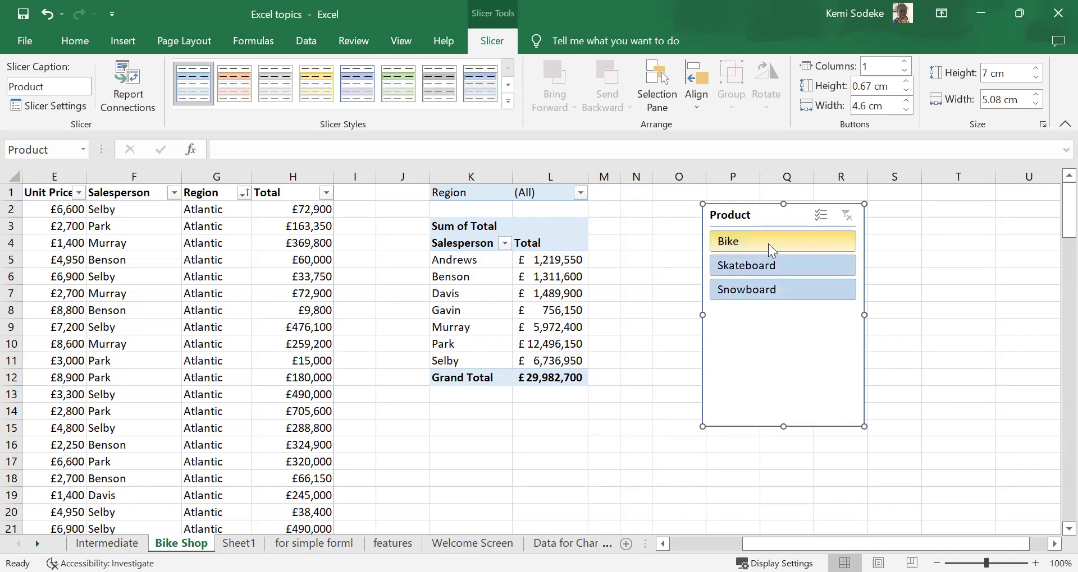
Step: Filter the PivotTable with the Product slicer by Bike, Skateboard and Snowboard in turn, leaving Snowboard selected
{"action": "left_click", "coordinate": [801, 243]}
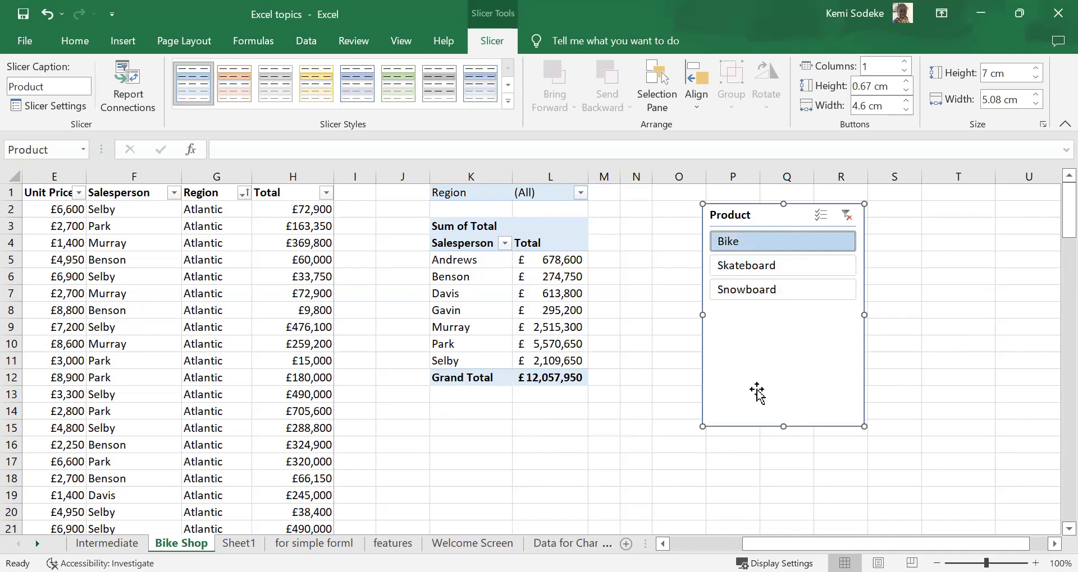
{"action": "left_click", "coordinate": [792, 265]}
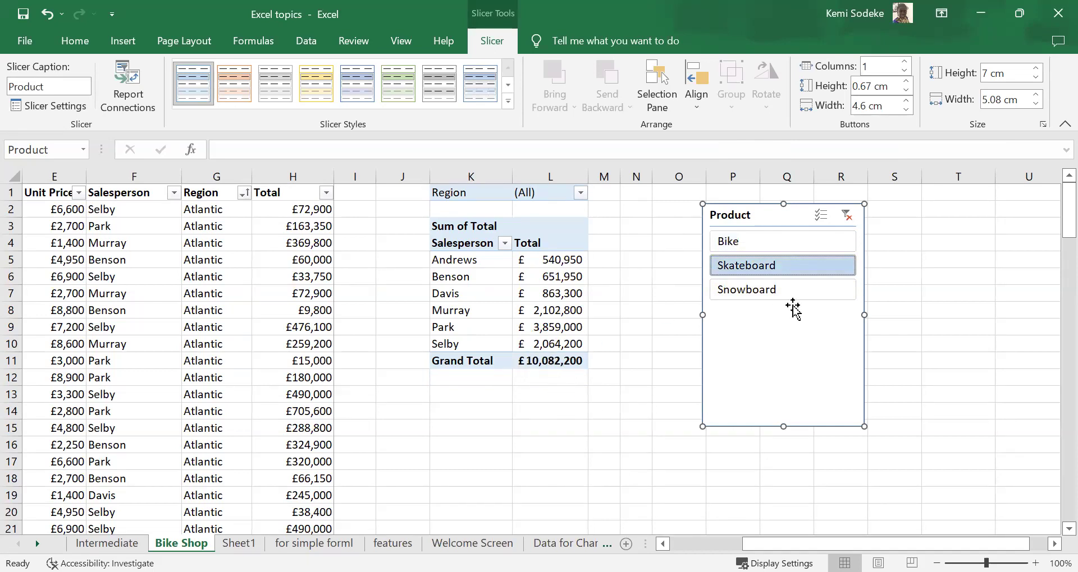
{"action": "left_click", "coordinate": [800, 291]}
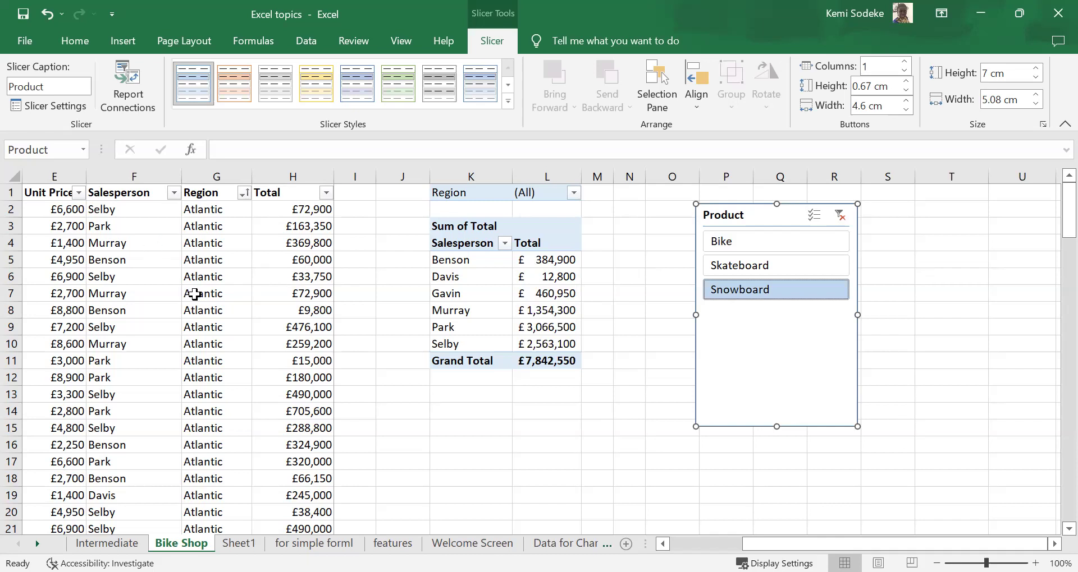
Step: Check the PivotTable's source range in Change Data Source down to the last sales row, and cancel without changing it
{"action": "left_click", "coordinate": [183, 291]}
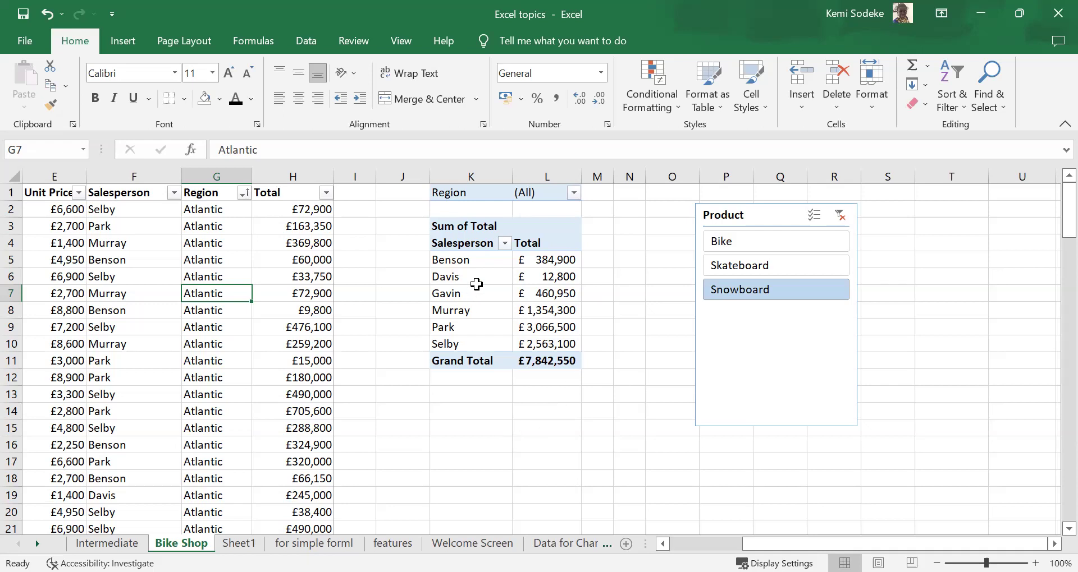
{"action": "left_click", "coordinate": [481, 270]}
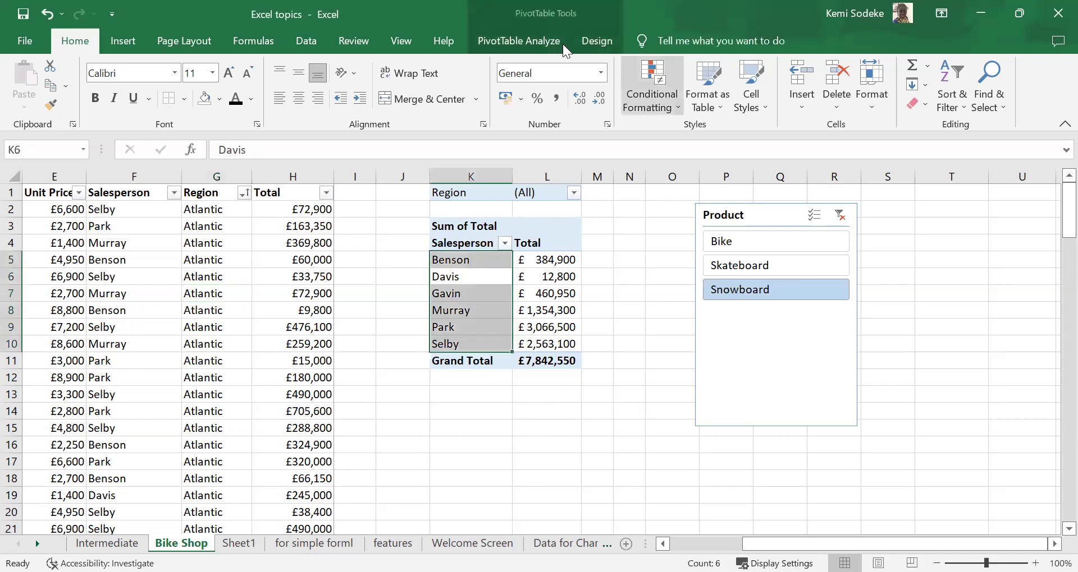
{"action": "left_click", "coordinate": [553, 18]}
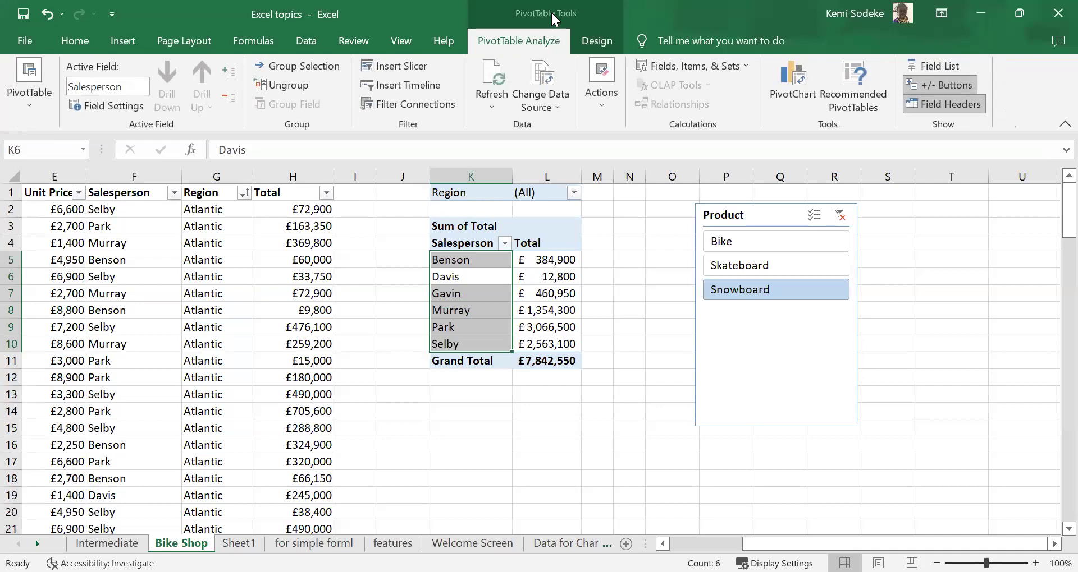
{"action": "left_click", "coordinate": [561, 113]}
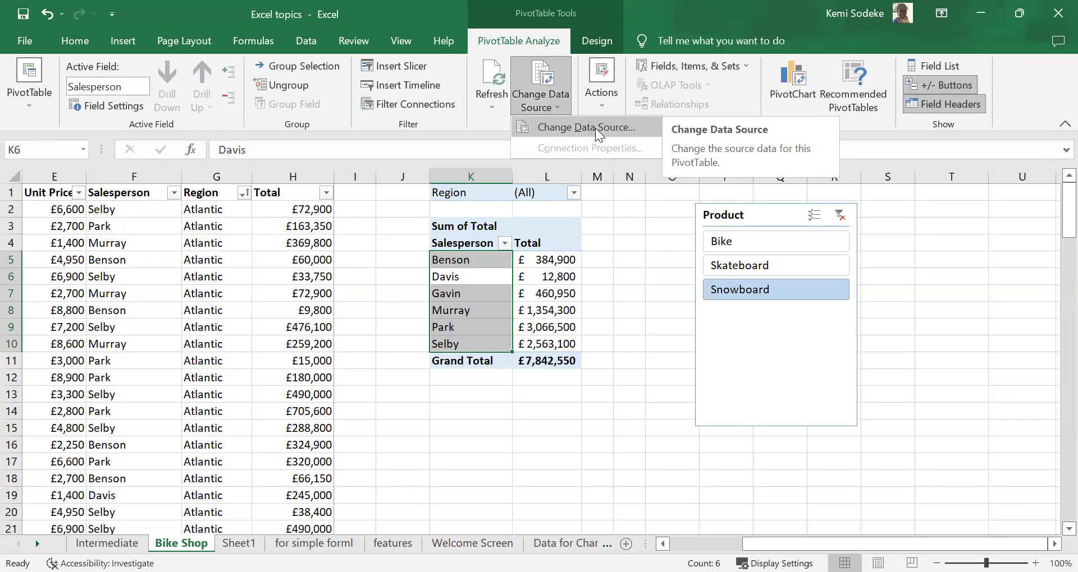
{"action": "left_click", "coordinate": [594, 124]}
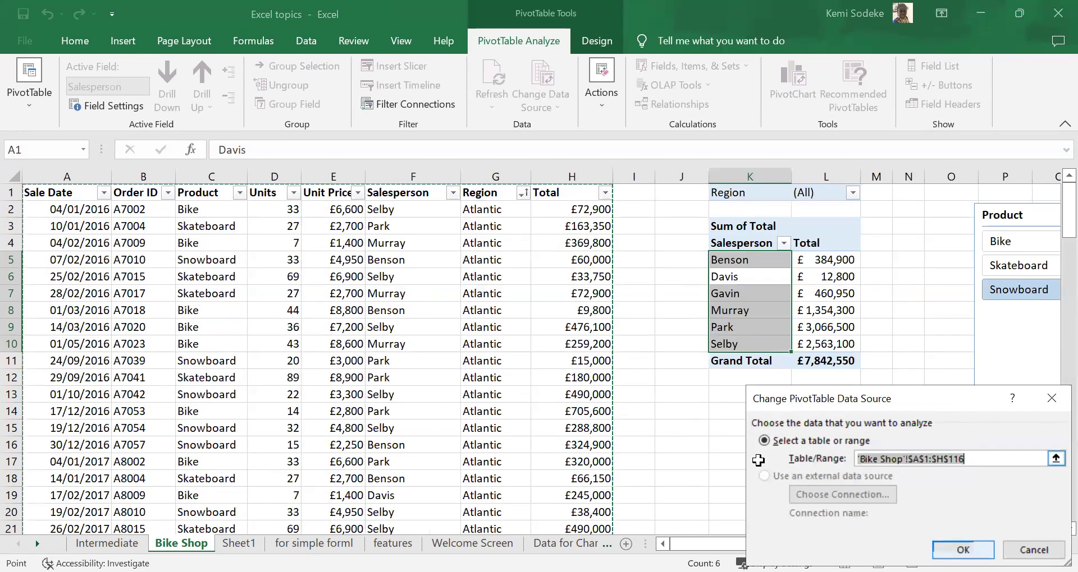
{"action": "scroll", "coordinate": [641, 409], "scroll_direction": "down", "scroll_amount": 14}
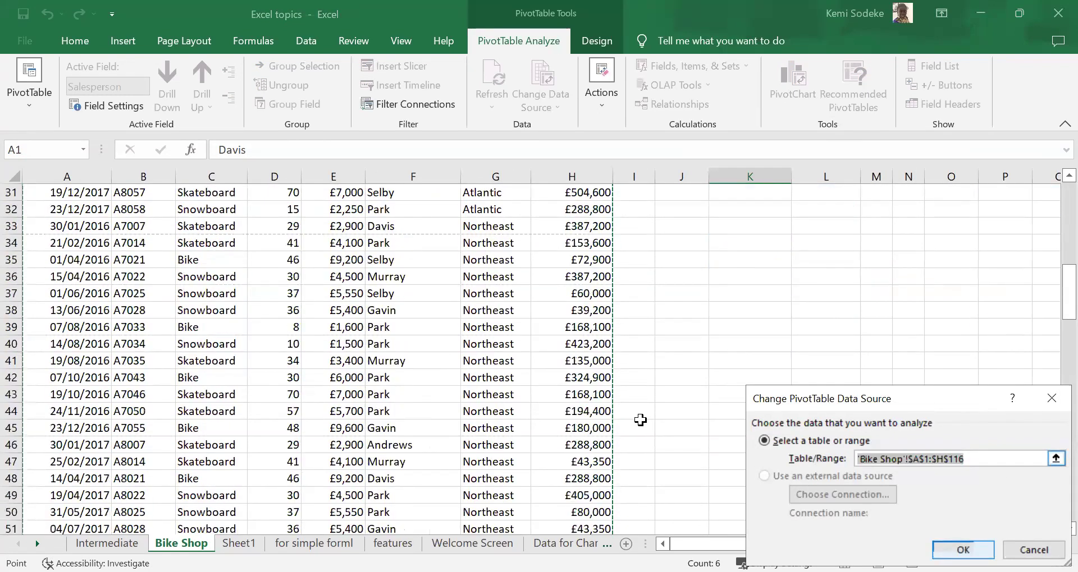
{"action": "scroll", "coordinate": [642, 421], "scroll_direction": "down", "scroll_amount": 3}
{"action": "left_click_drag", "start_coordinate": [1063, 368], "coordinate": [1053, 522]}
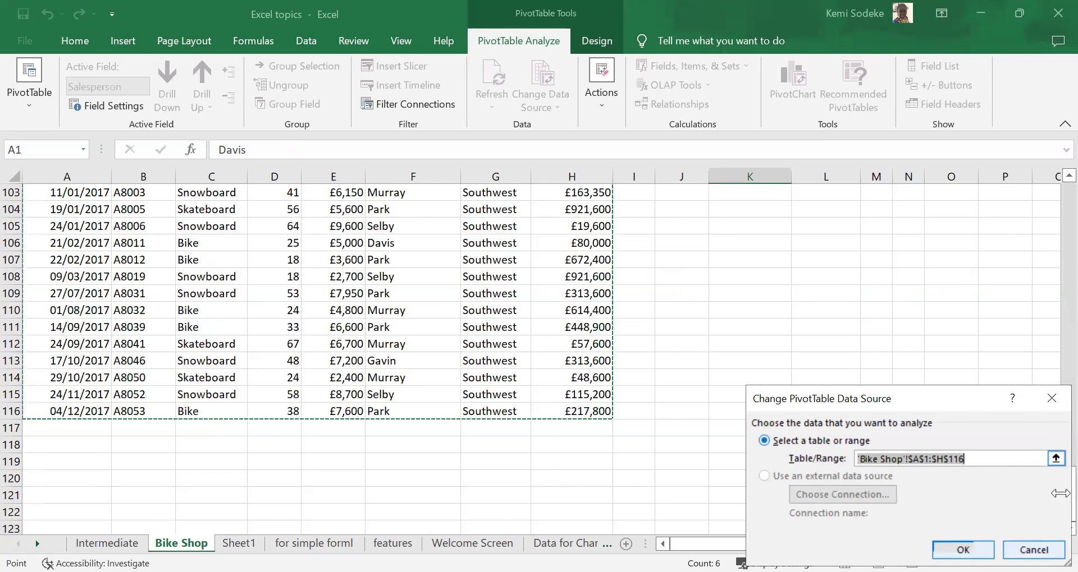
{"action": "left_click", "coordinate": [1033, 551]}
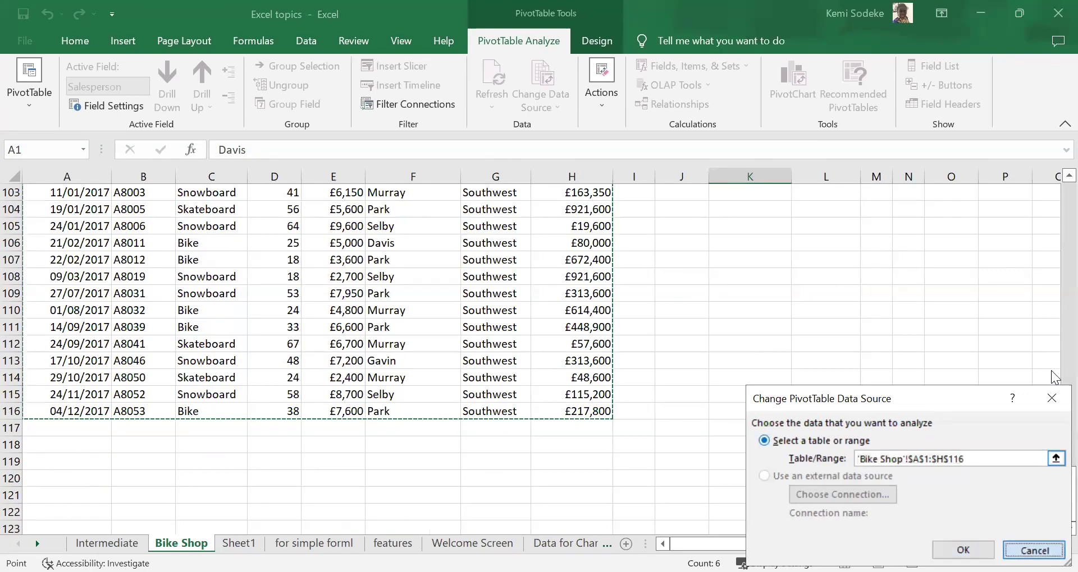
{"action": "scroll", "coordinate": [1053, 303], "scroll_direction": "up", "scroll_amount": 1}
{"action": "left_click_drag", "start_coordinate": [1053, 176], "coordinate": [1053, 185]}
{"action": "left_click", "coordinate": [752, 429]}
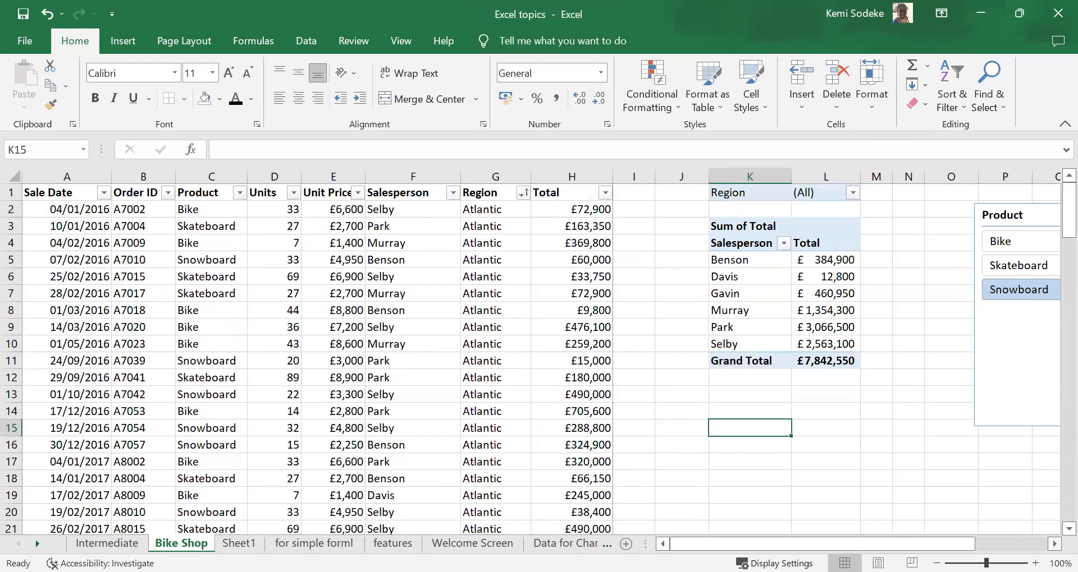
Step: Move the Product slicer closer to the PivotTable, over the empty cells from about column O to Q
{"action": "scroll", "coordinate": [1002, 488], "scroll_direction": "right", "scroll_amount": 2}
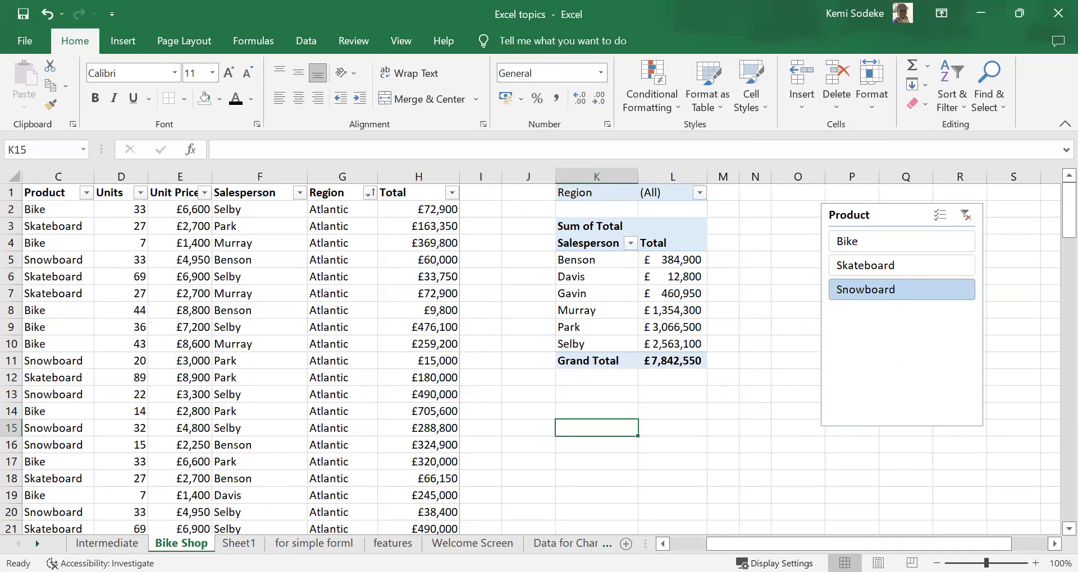
{"action": "scroll", "coordinate": [1054, 544], "scroll_direction": "right", "scroll_amount": 2}
{"action": "left_click", "coordinate": [489, 260]}
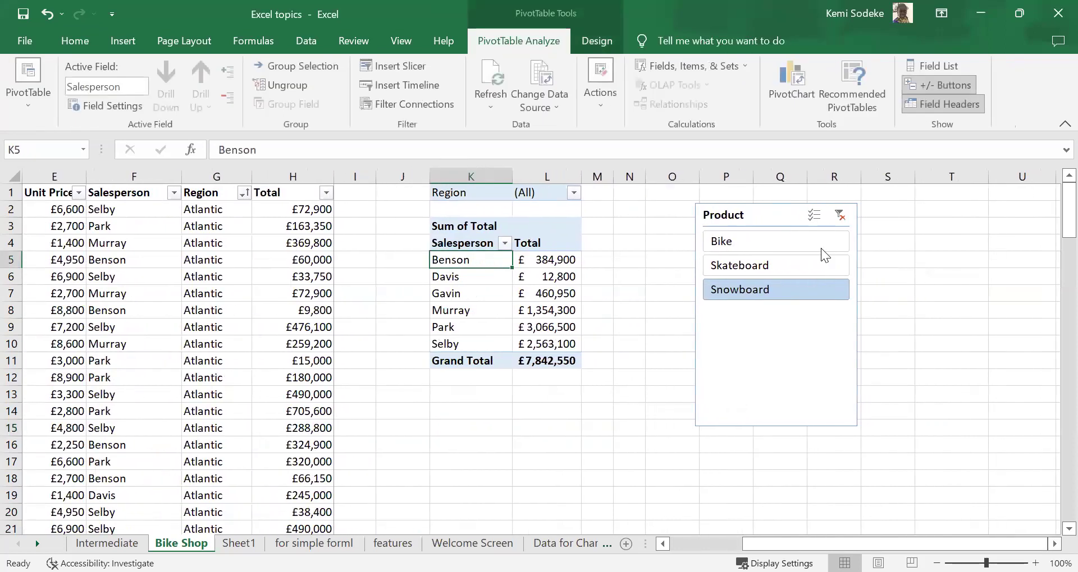
{"action": "left_click_drag", "start_coordinate": [770, 211], "coordinate": [713, 203]}
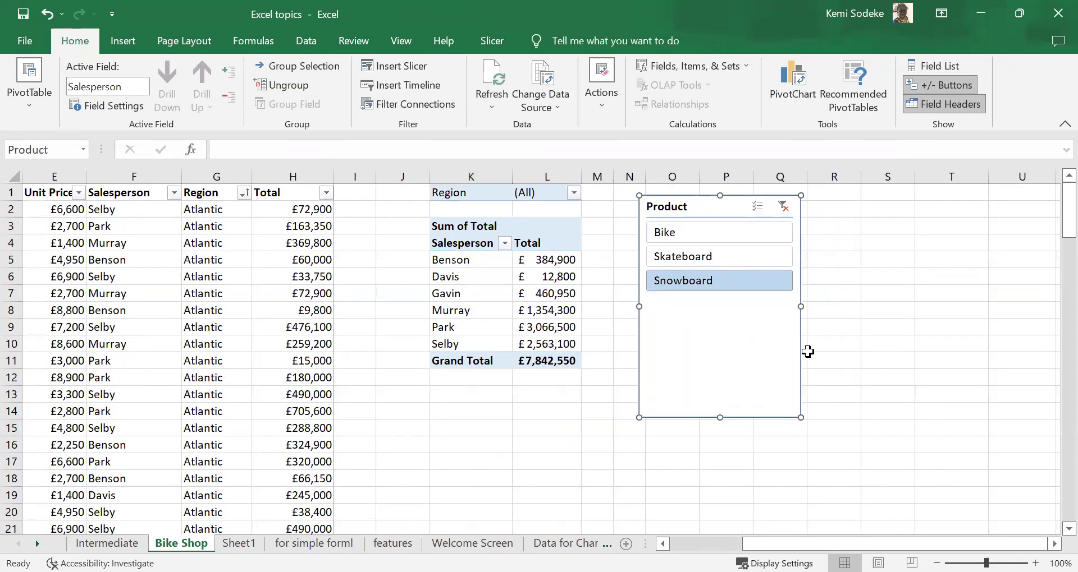
{"action": "left_click", "coordinate": [567, 448]}
{"action": "left_click", "coordinate": [703, 354]}
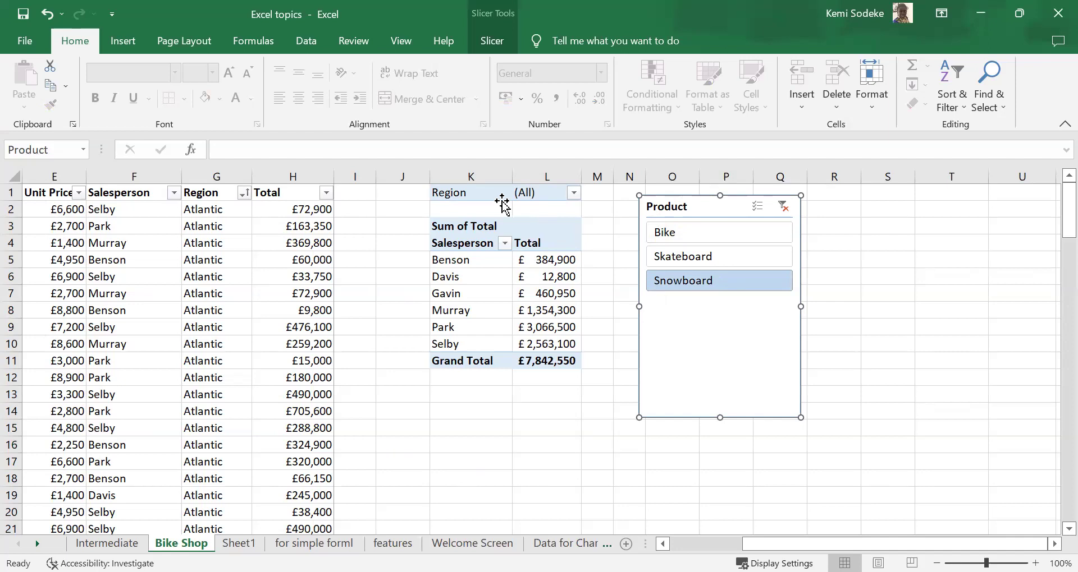
Step: Turn on the PivotTable Fields list from the PivotTable's Region filter cell, and return to an empty cell outside the PivotTable
{"action": "left_click", "coordinate": [454, 214]}
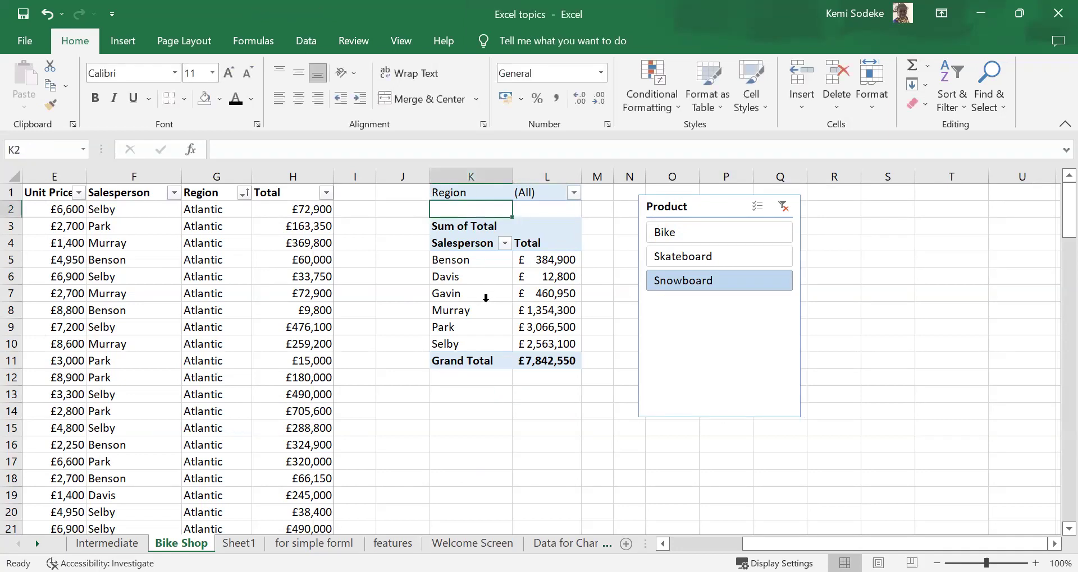
{"action": "left_click", "coordinate": [482, 297]}
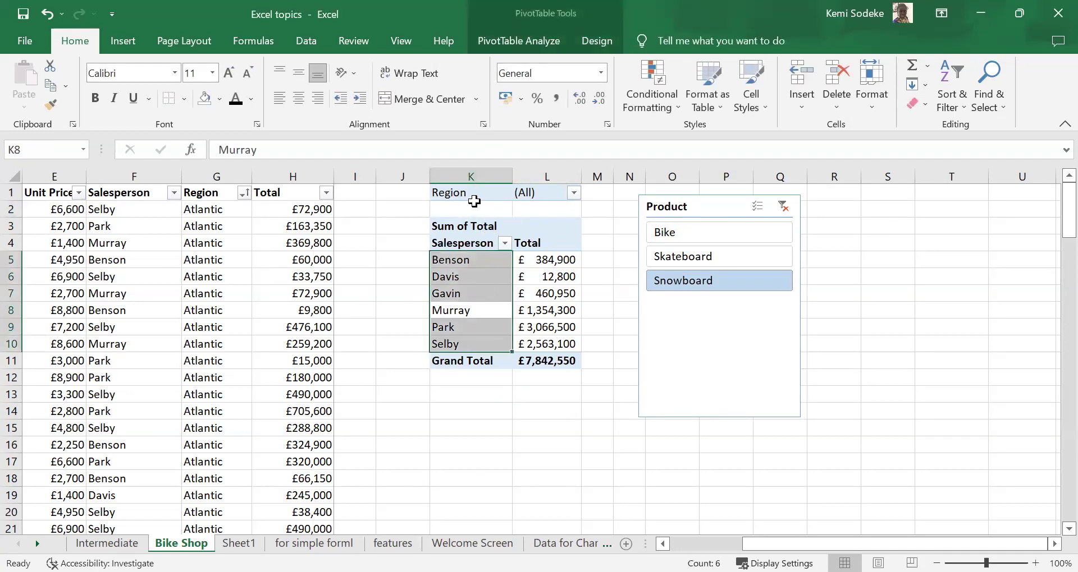
{"action": "left_click", "coordinate": [469, 193]}
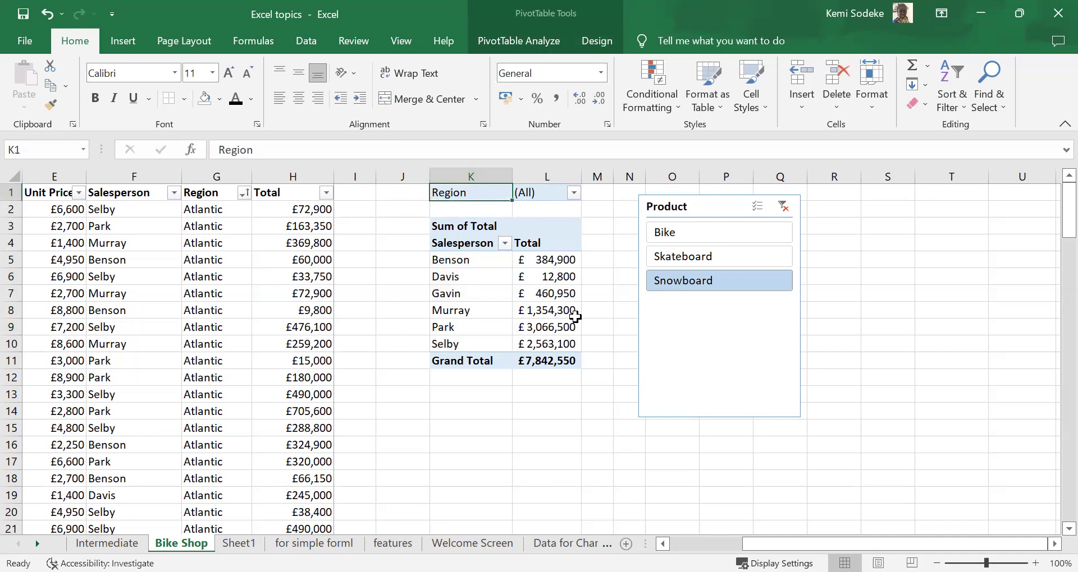
{"action": "left_click", "coordinate": [519, 40]}
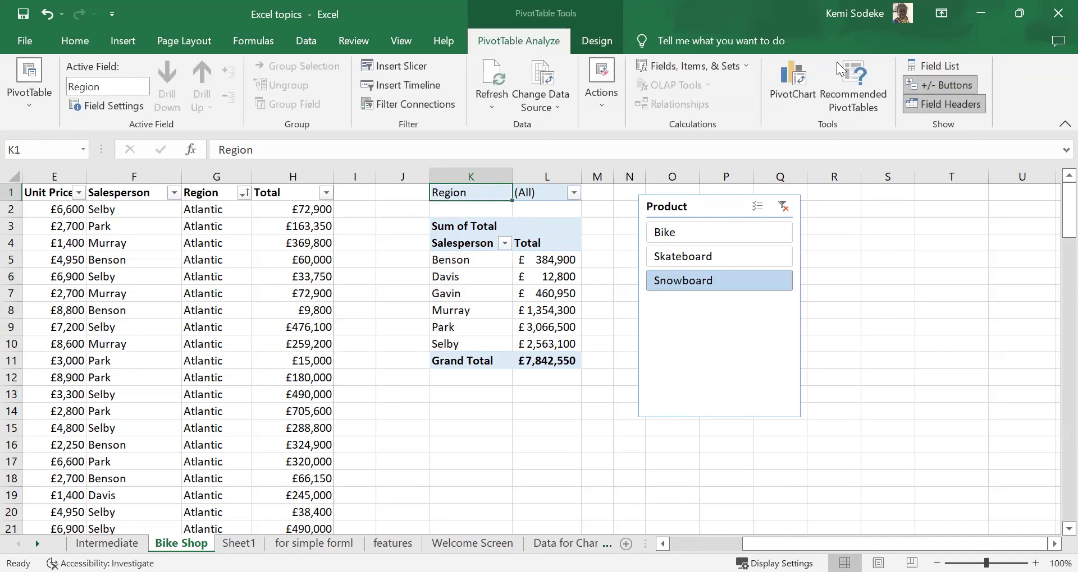
{"action": "left_click", "coordinate": [940, 67]}
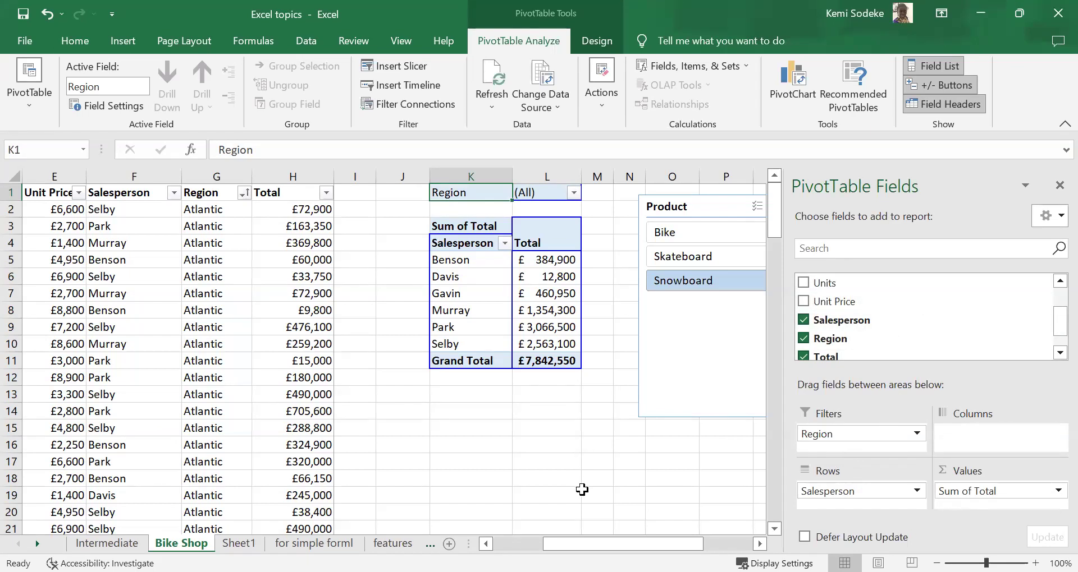
{"action": "left_click", "coordinate": [572, 460]}
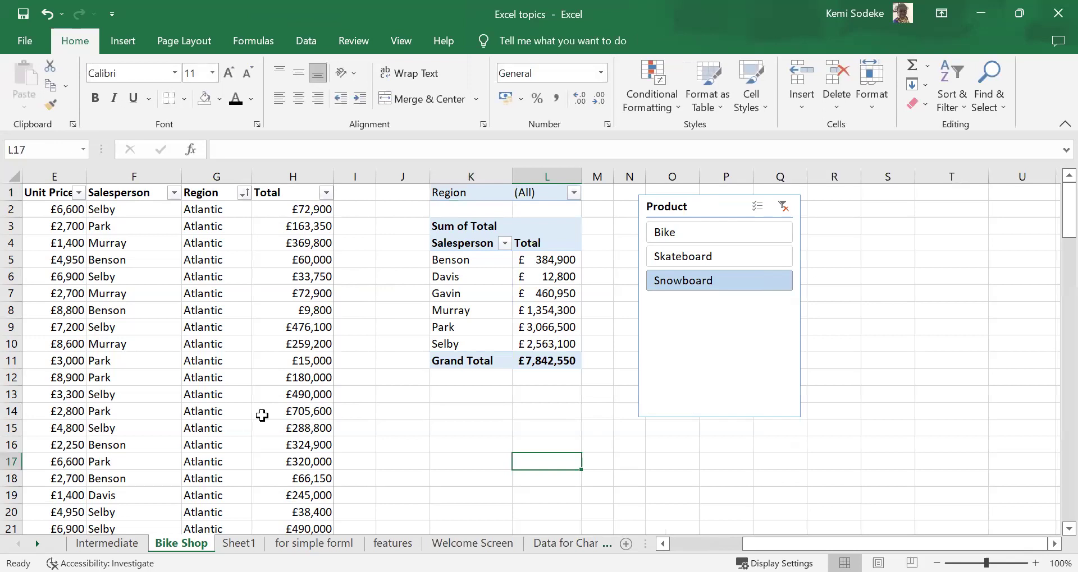
Step: Check the topic list on the Intermediate sheet and open the Data for Chart sheet
{"action": "left_click", "coordinate": [107, 544]}
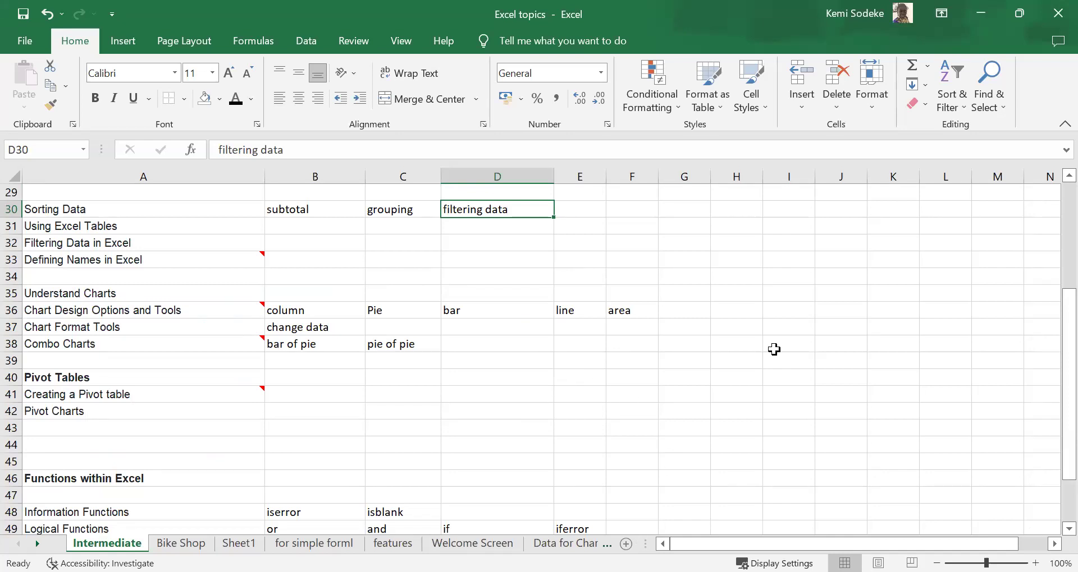
{"action": "left_click", "coordinate": [281, 571]}
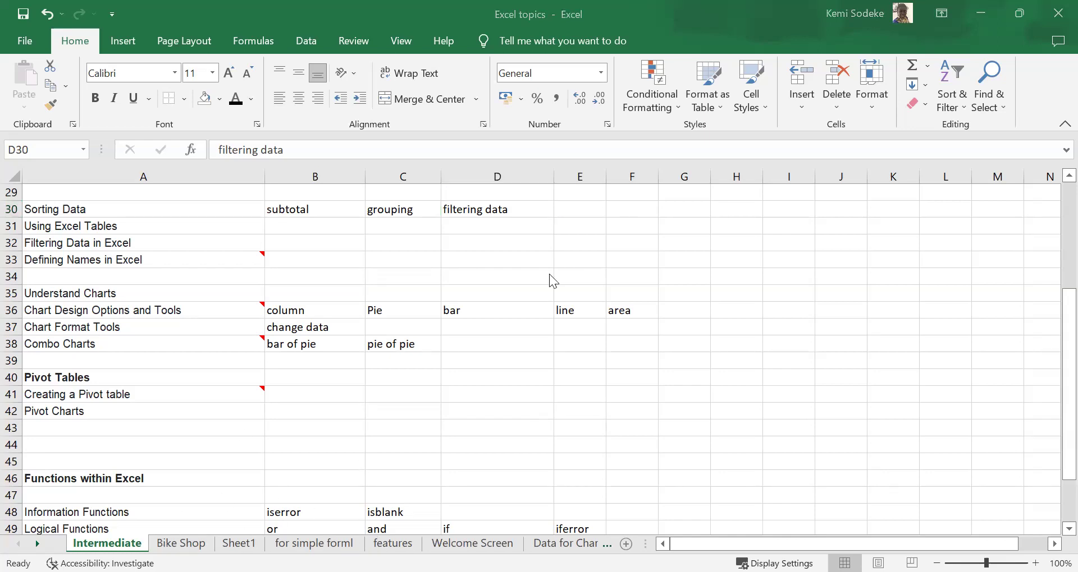
{"action": "left_click", "coordinate": [239, 544]}
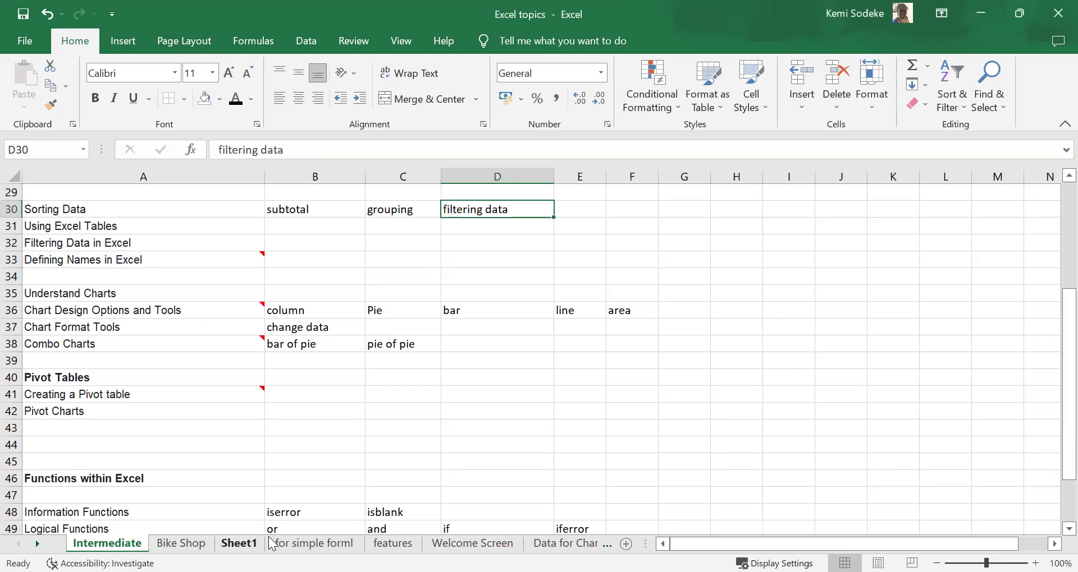
{"action": "left_click", "coordinate": [570, 543]}
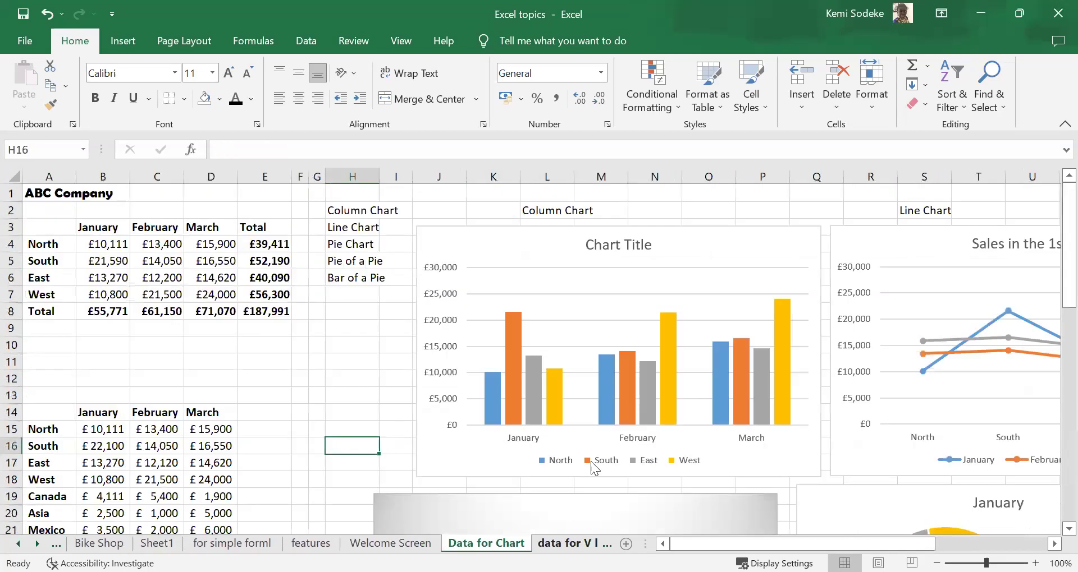
{"action": "scroll", "coordinate": [592, 469], "scroll_direction": "down", "scroll_amount": 3}
{"action": "scroll", "coordinate": [687, 314], "scroll_direction": "up", "scroll_amount": 3}
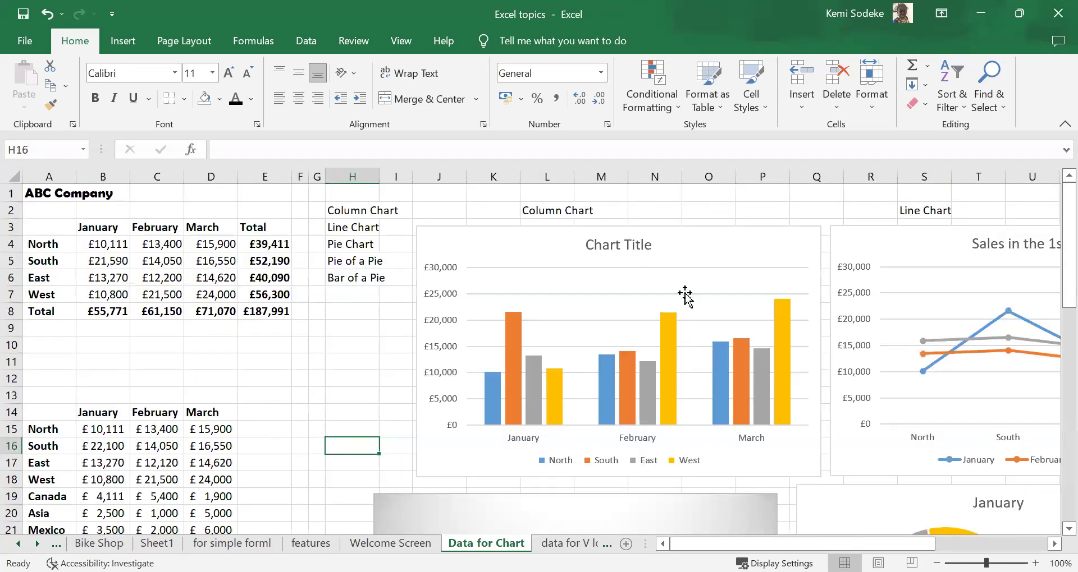
Step: Delete all the existing charts on the Data for Chart sheet and return to the empty area beside the ABC Company table
{"action": "left_click", "coordinate": [703, 247]}
{"action": "key", "text": "Delete"}
{"action": "left_click", "coordinate": [911, 264]}
{"action": "key", "text": "Delete"}
{"action": "scroll", "coordinate": [743, 332], "scroll_direction": "down", "scroll_amount": 5}
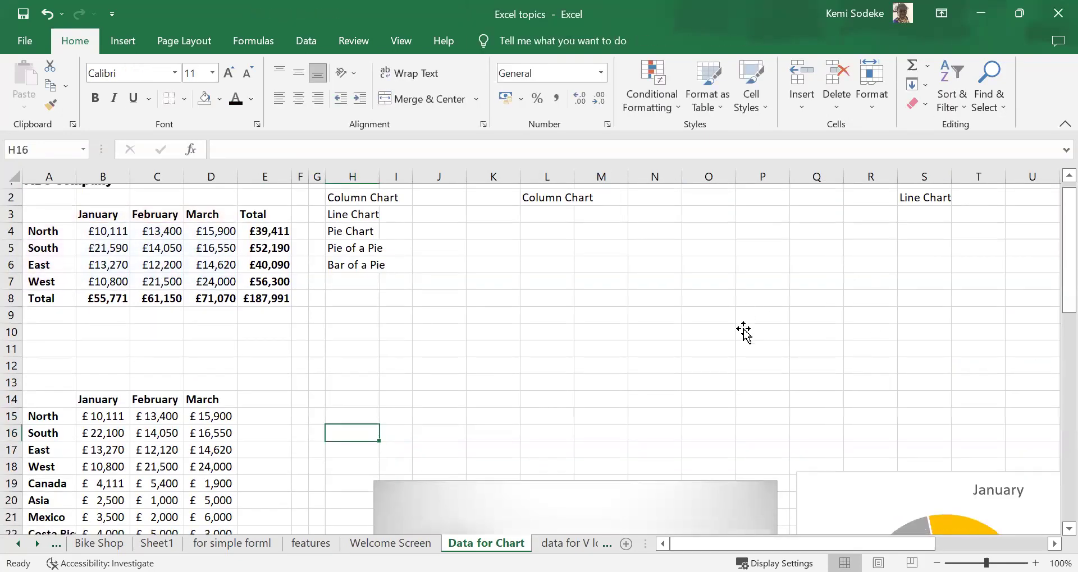
{"action": "left_click", "coordinate": [818, 277]}
{"action": "key", "text": "Delete"}
{"action": "left_click", "coordinate": [717, 261]}
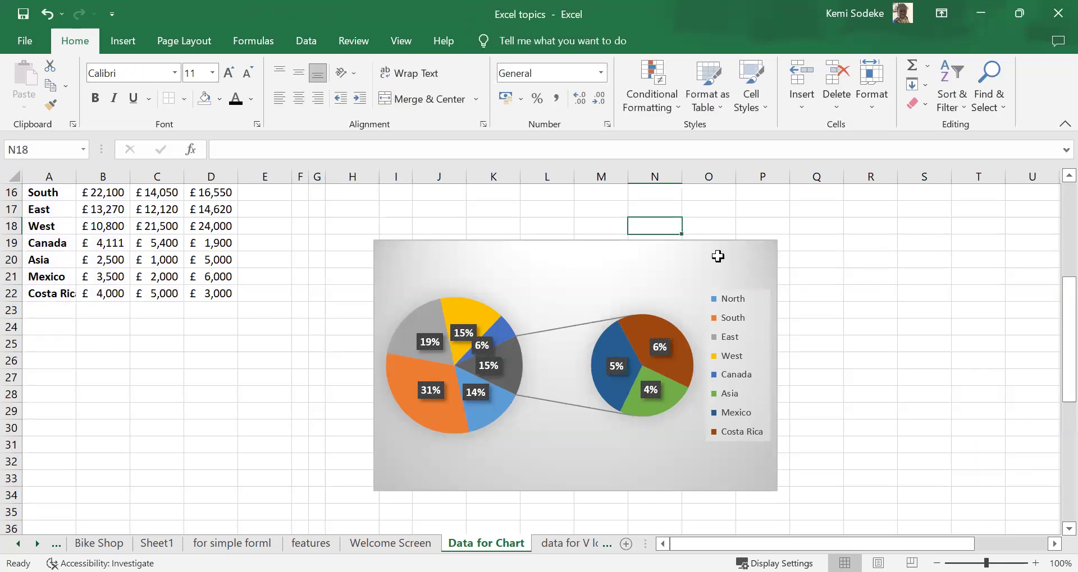
{"action": "key", "text": "Delete"}
{"action": "scroll", "coordinate": [771, 382], "scroll_direction": "down", "scroll_amount": 1}
{"action": "left_click", "coordinate": [737, 519]}
{"action": "key", "text": "Delete"}
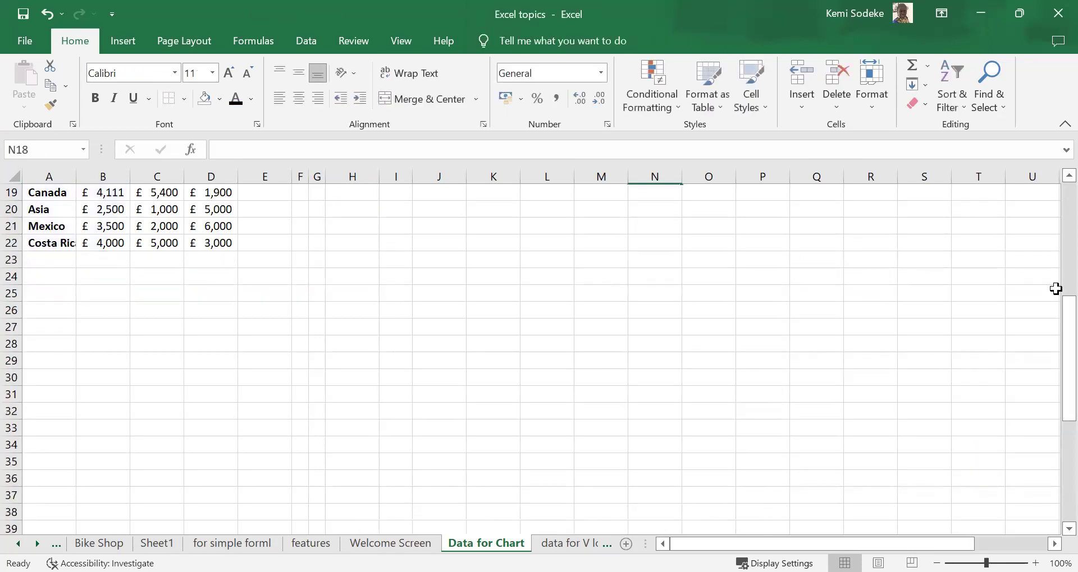
{"action": "left_click_drag", "start_coordinate": [1053, 377], "coordinate": [1055, 236]}
{"action": "left_click", "coordinate": [710, 334]}
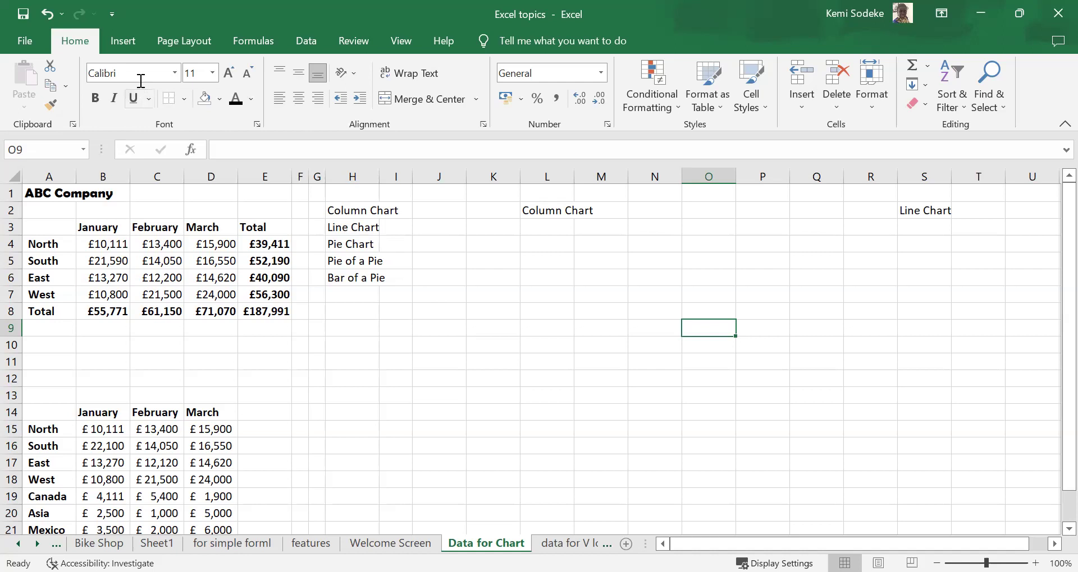
Step: Insert a Line chart from A3:D7 with the months on the axis and the regions as separate lines
{"action": "left_click", "coordinate": [125, 44]}
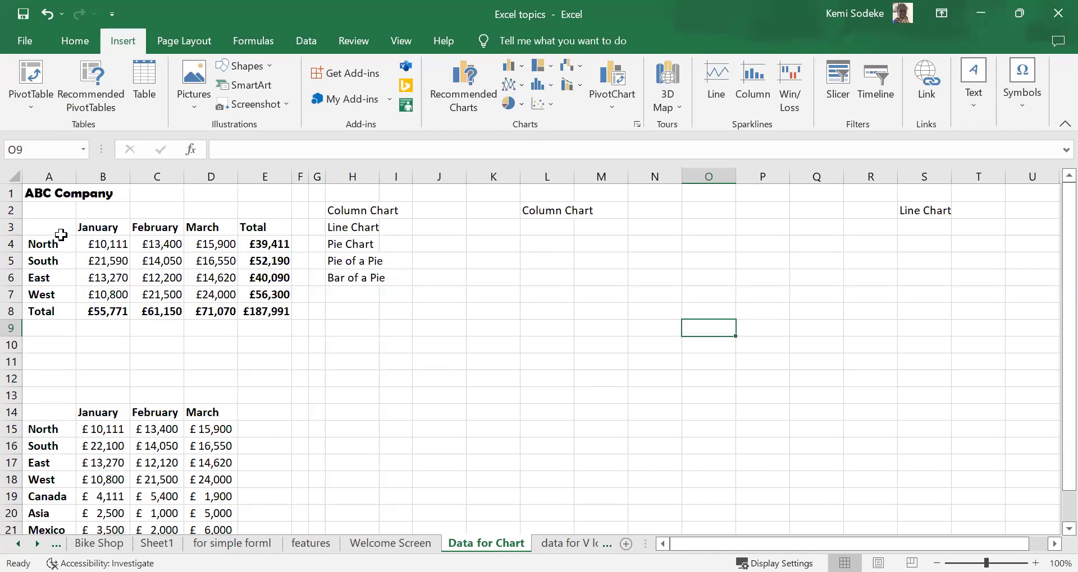
{"action": "left_click_drag", "start_coordinate": [45, 225], "coordinate": [215, 300]}
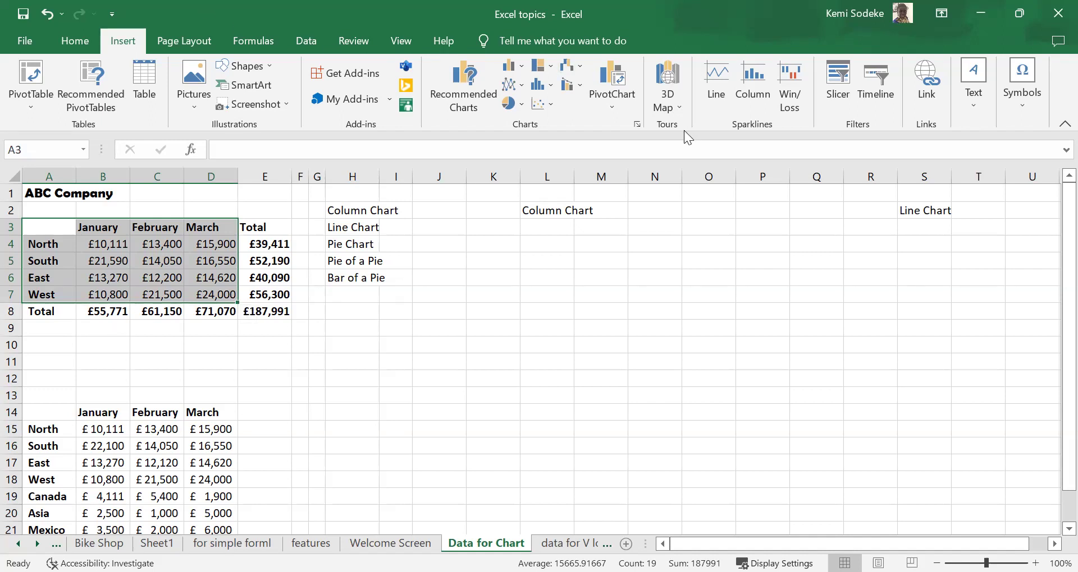
{"action": "left_click", "coordinate": [637, 126]}
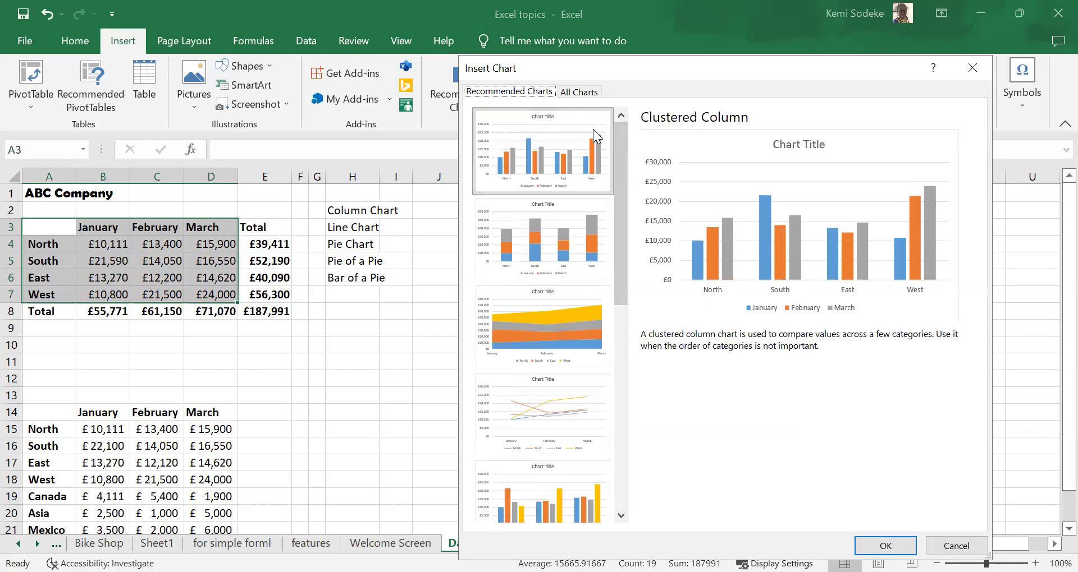
{"action": "left_click", "coordinate": [579, 92]}
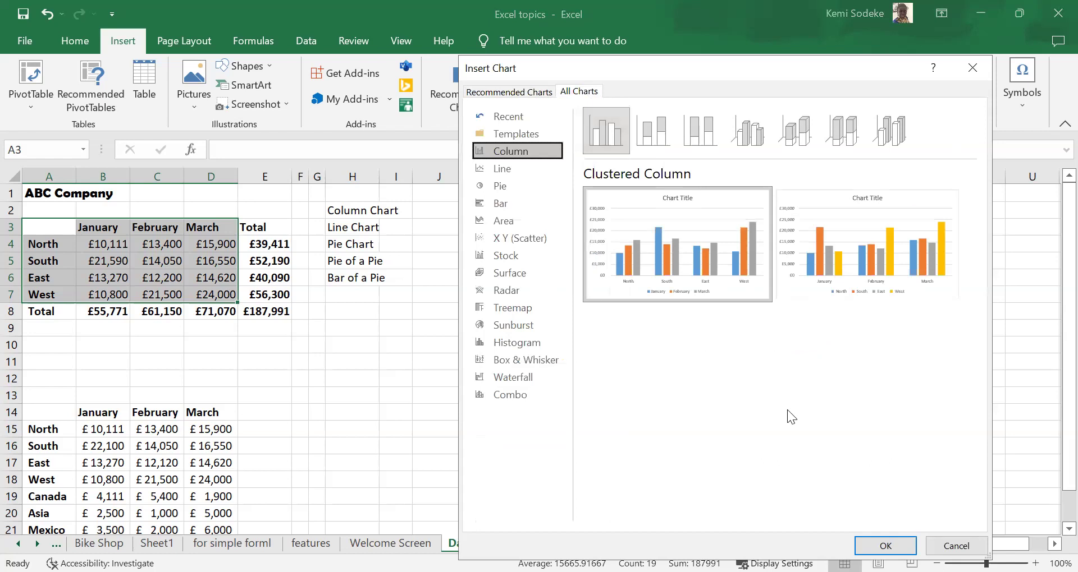
{"action": "left_click", "coordinate": [511, 167]}
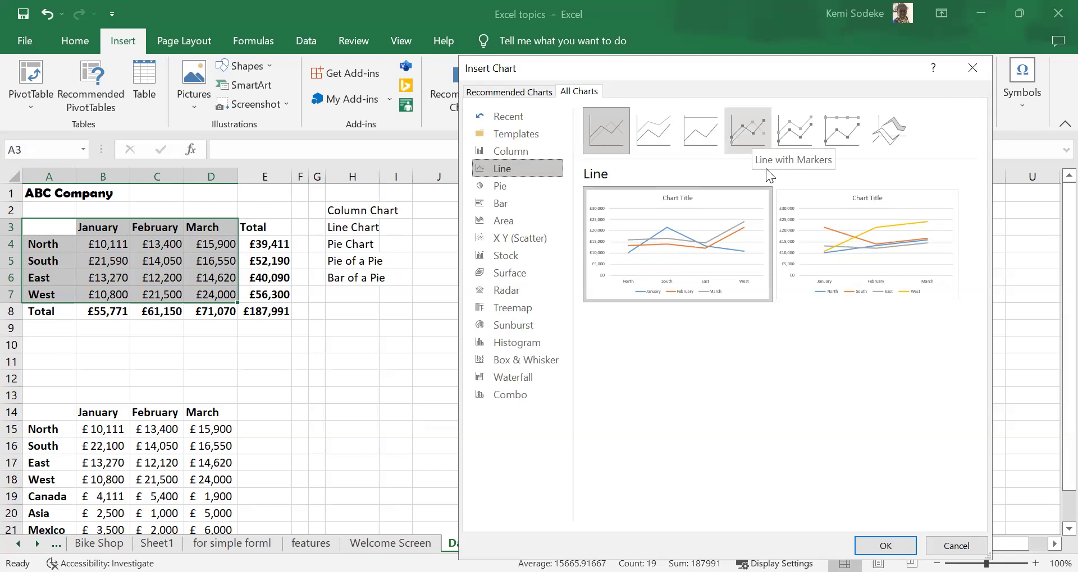
{"action": "mouse_move", "coordinate": [888, 248]}
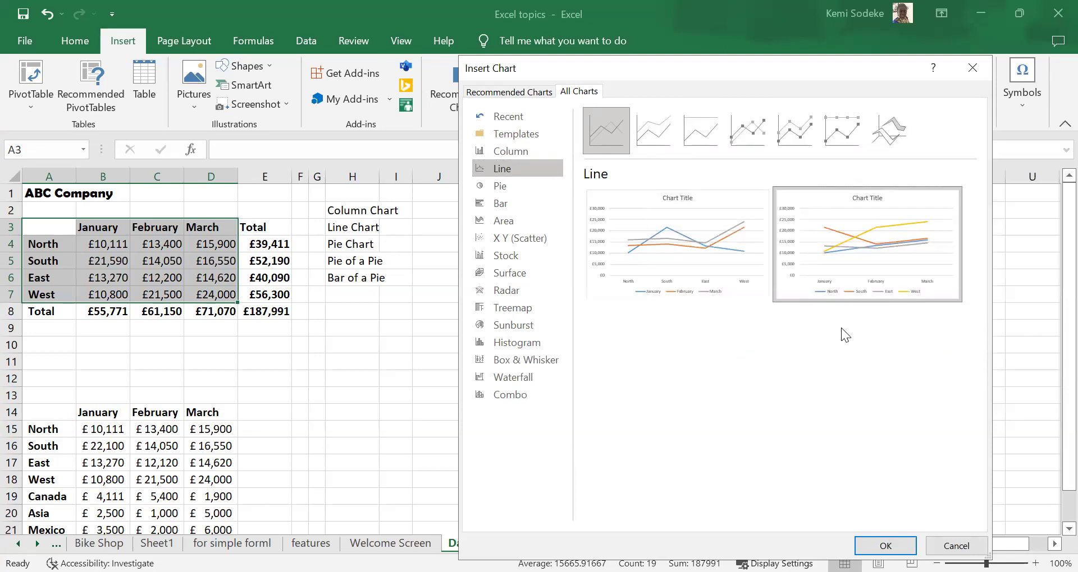
{"action": "mouse_move", "coordinate": [699, 255]}
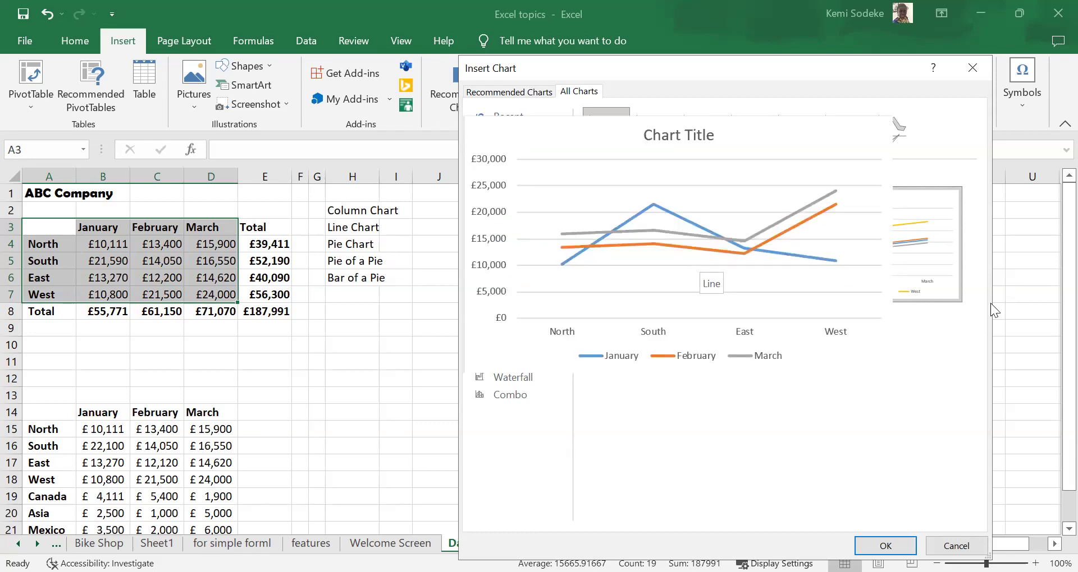
{"action": "mouse_move", "coordinate": [928, 275]}
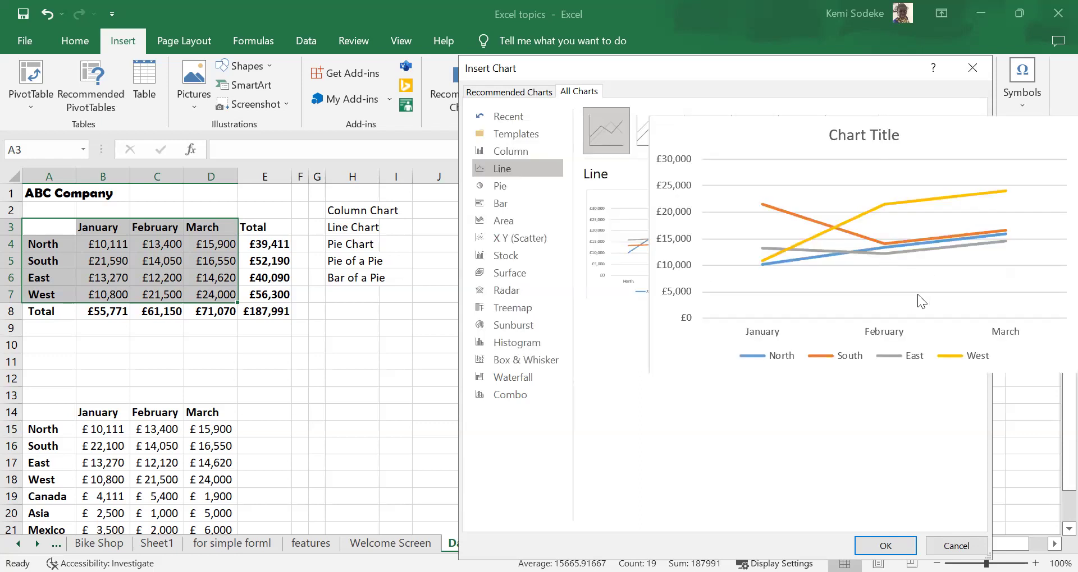
{"action": "key", "text": "Return"}
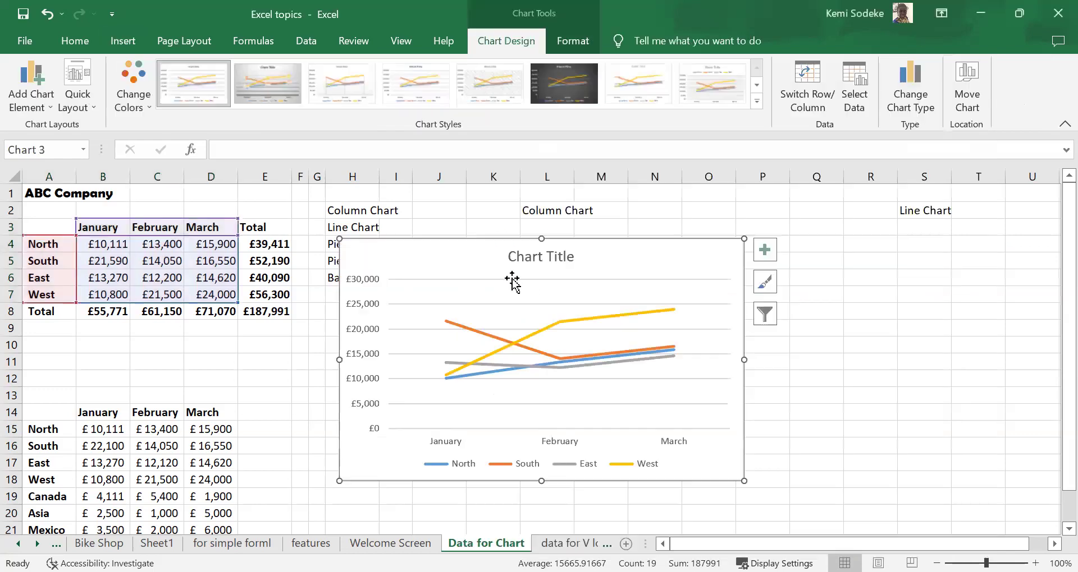
Step: Move the line chart clear of the chart-type list, the Column Chart label to T2 and the Line Chart label to N1
{"action": "left_click", "coordinate": [551, 216]}
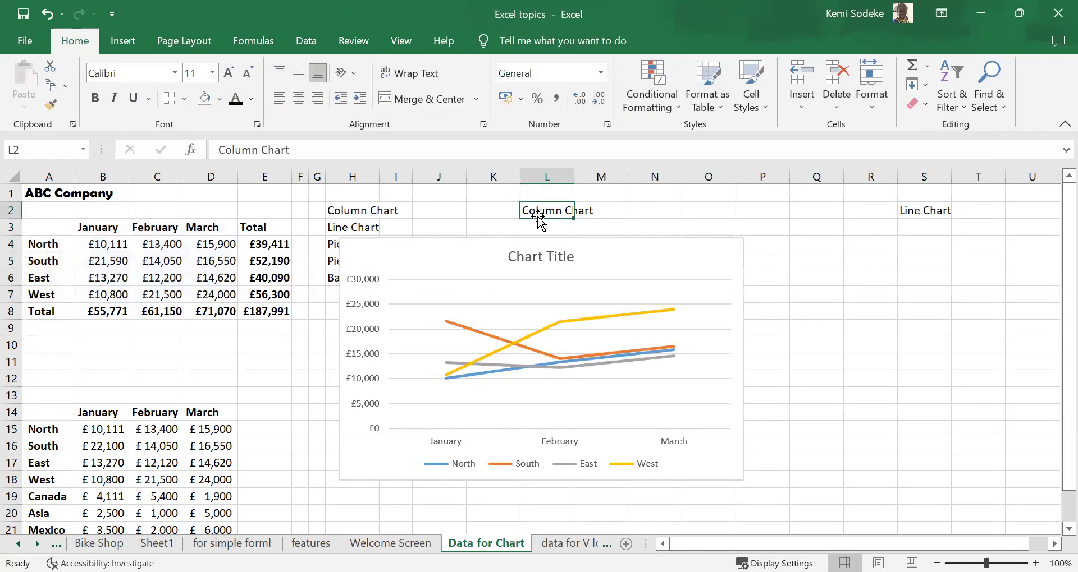
{"action": "left_click_drag", "start_coordinate": [574, 219], "coordinate": [983, 214]}
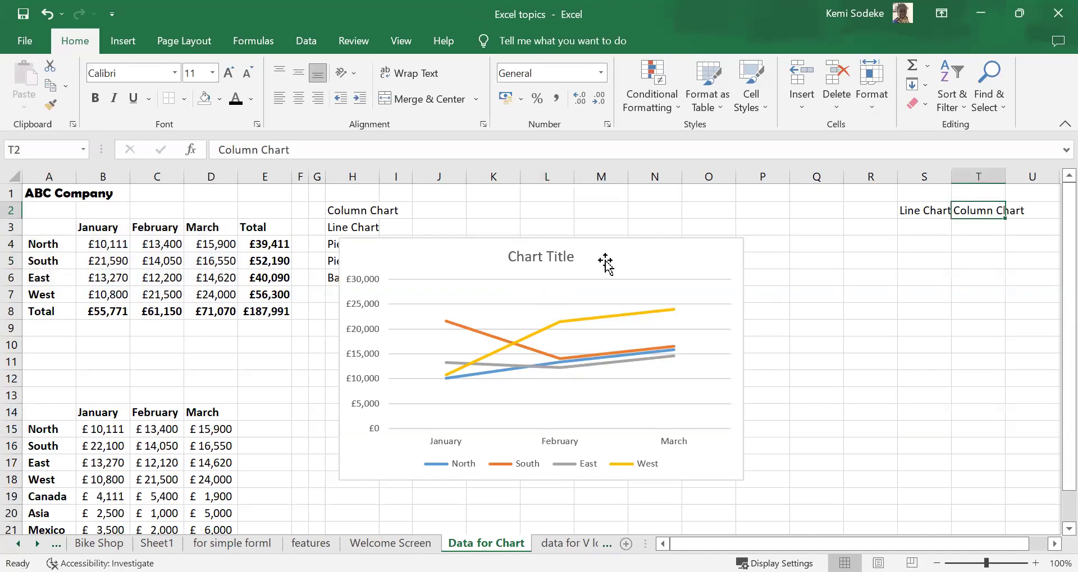
{"action": "left_click_drag", "start_coordinate": [607, 262], "coordinate": [726, 234]}
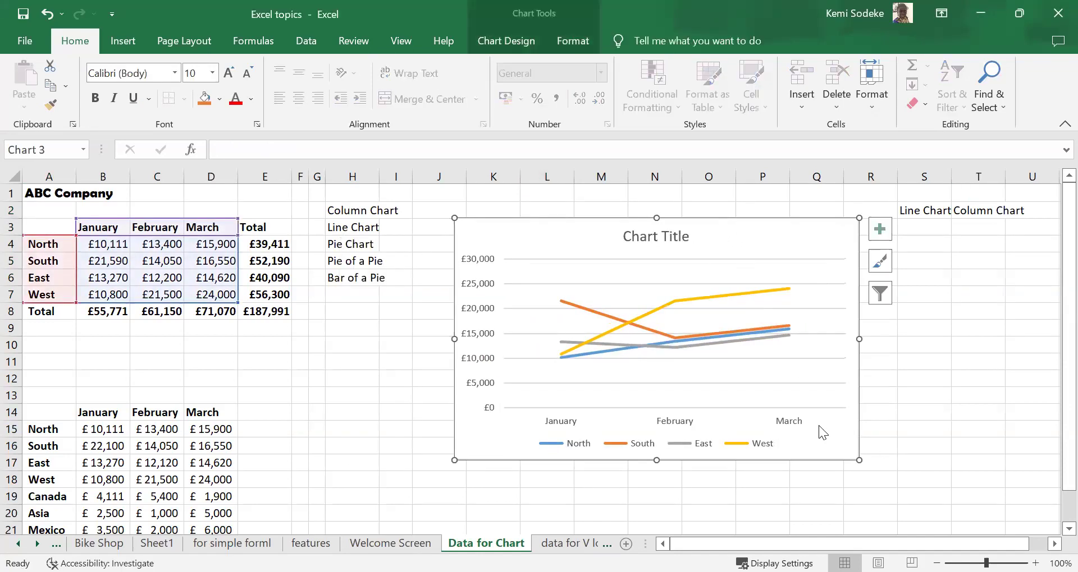
{"action": "left_click", "coordinate": [928, 214]}
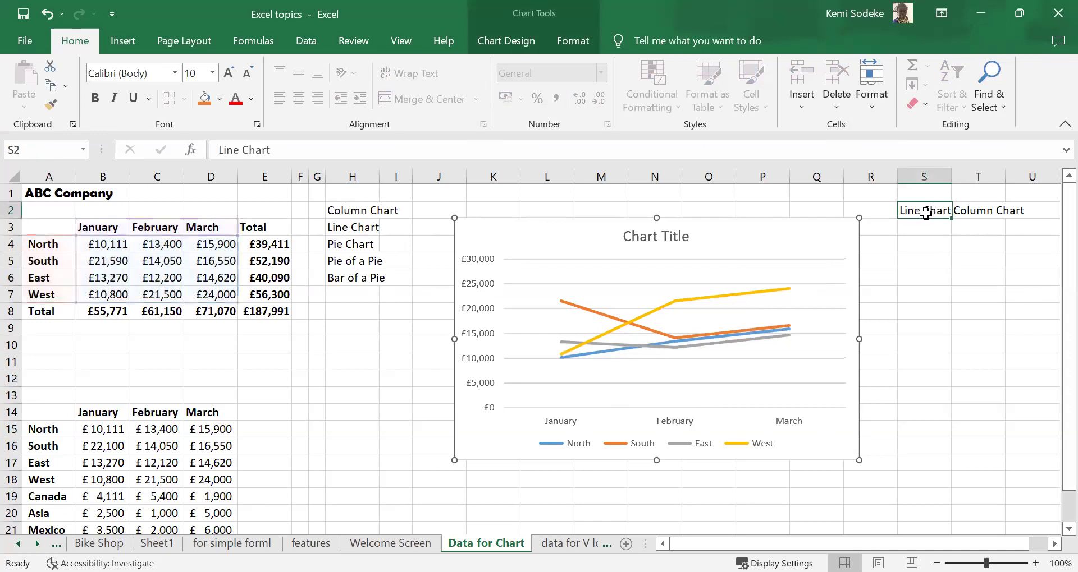
{"action": "left_click_drag", "start_coordinate": [665, 196], "coordinate": [664, 197]}
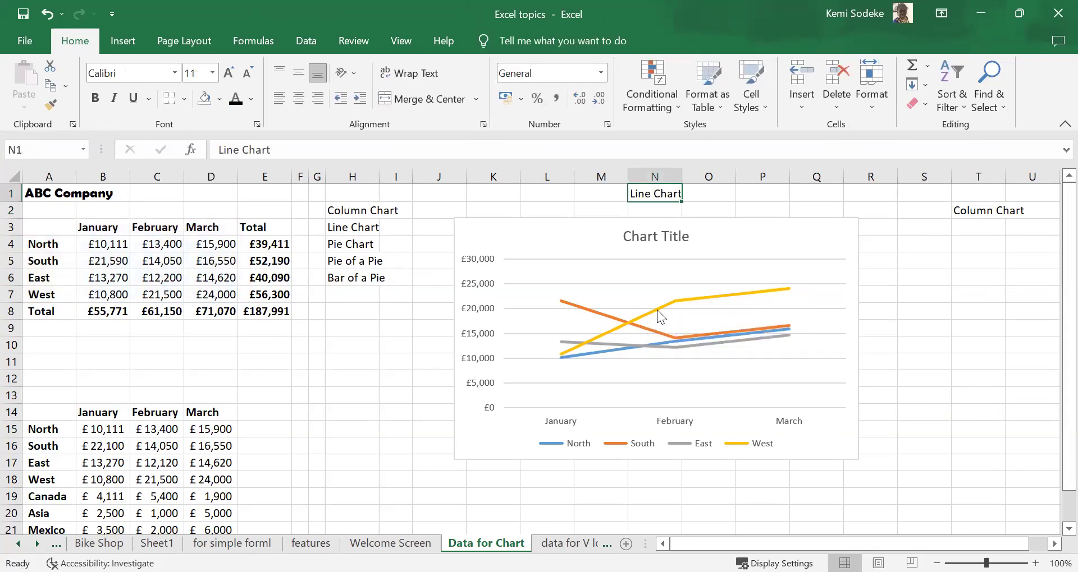
Step: Select the West line and the East line in the chart to trace each one's source data
{"action": "left_click", "coordinate": [657, 310]}
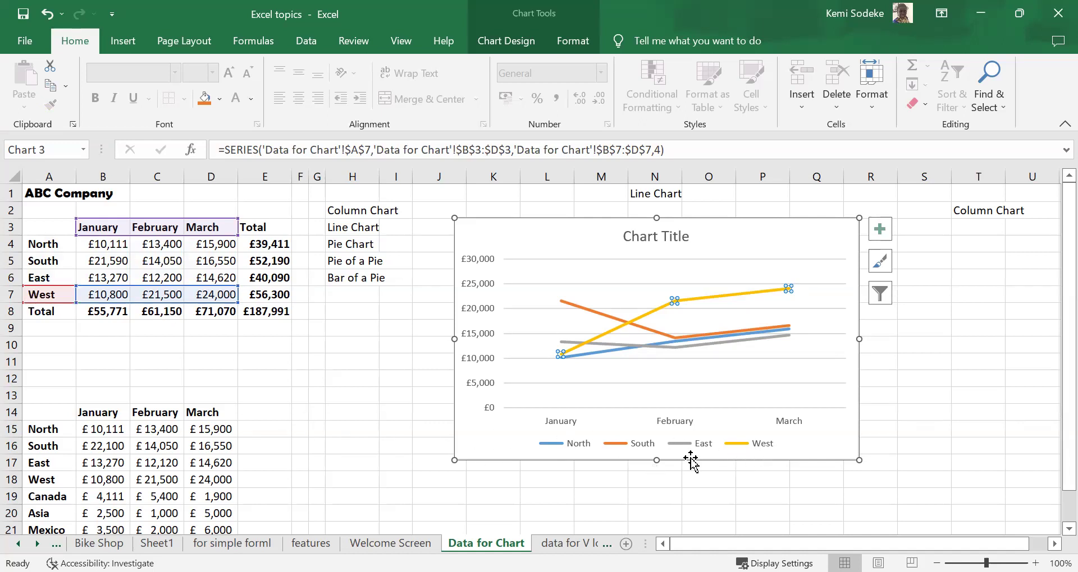
{"action": "left_click", "coordinate": [681, 345]}
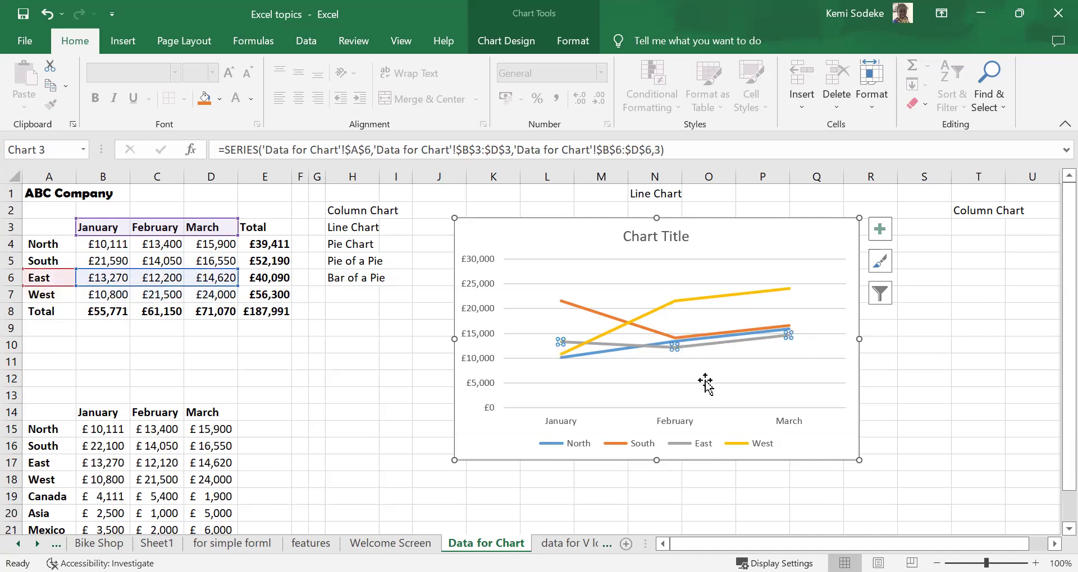
Step: Examine the style, filter values, filter names and chart element options available for the line chart
{"action": "left_click", "coordinate": [691, 317]}
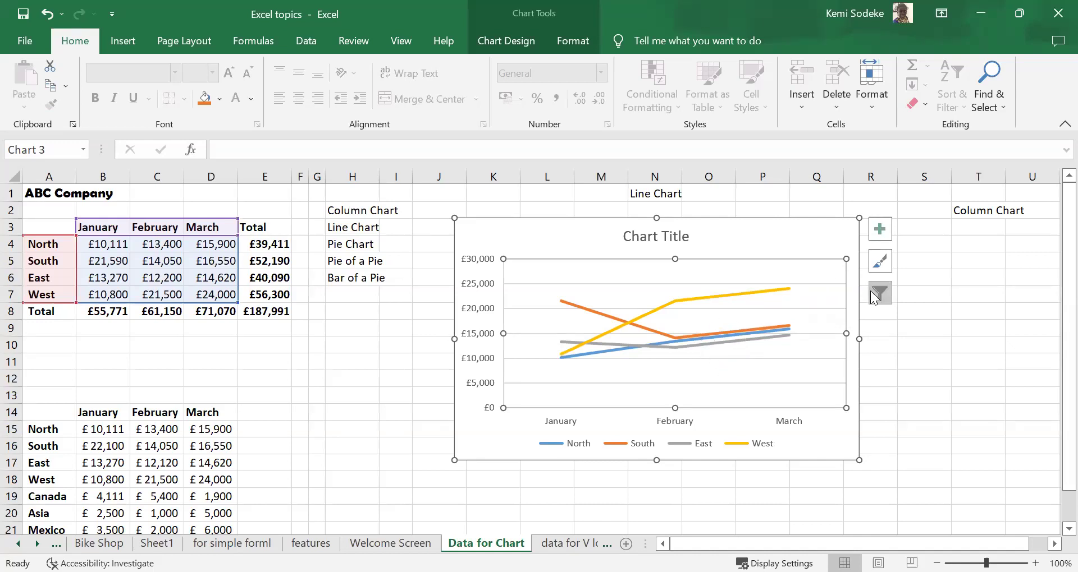
{"action": "left_click", "coordinate": [880, 260]}
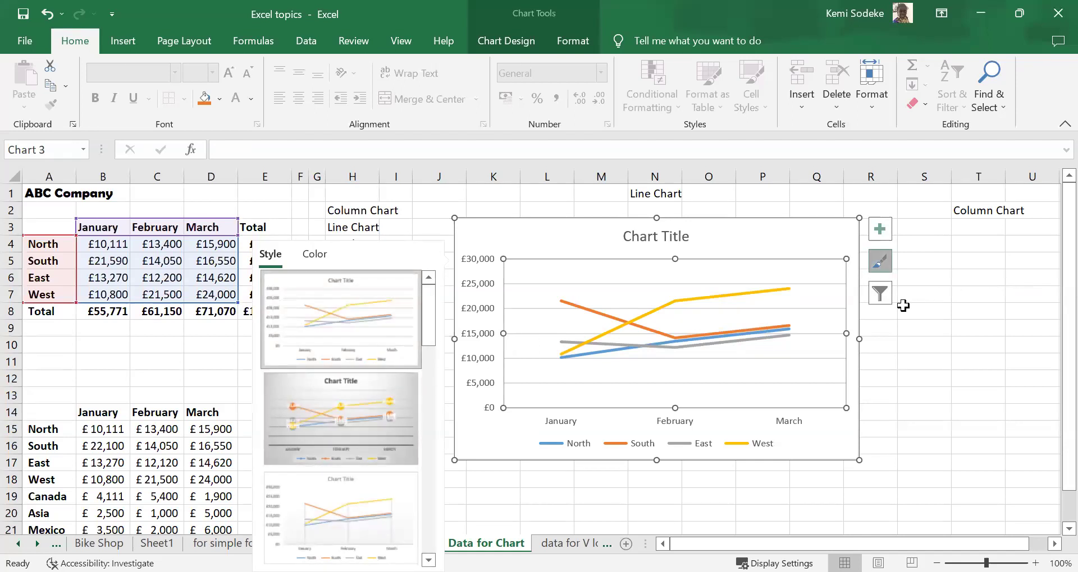
{"action": "left_click", "coordinate": [880, 293]}
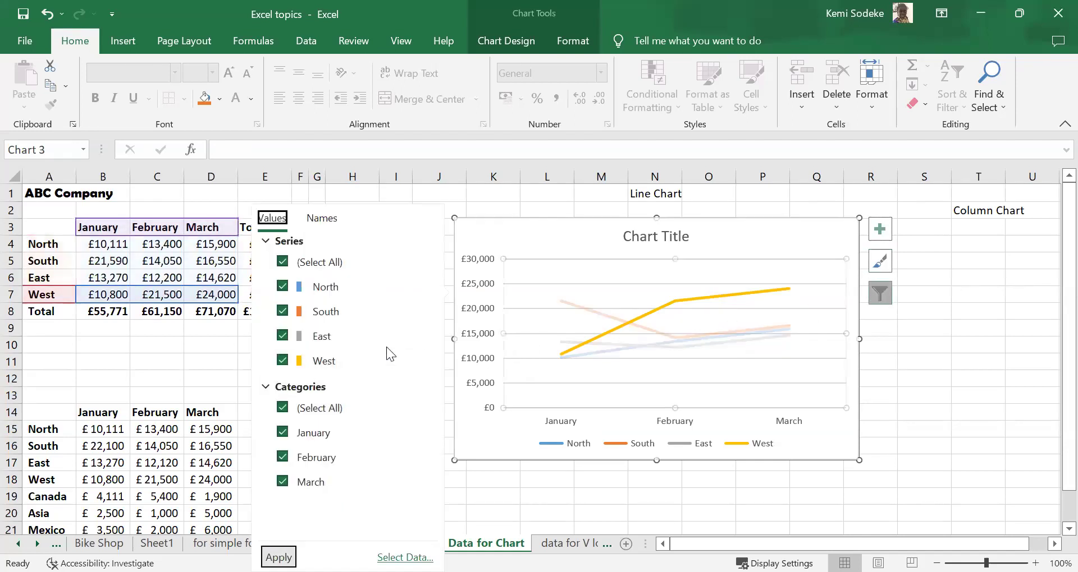
{"action": "left_click", "coordinate": [322, 218]}
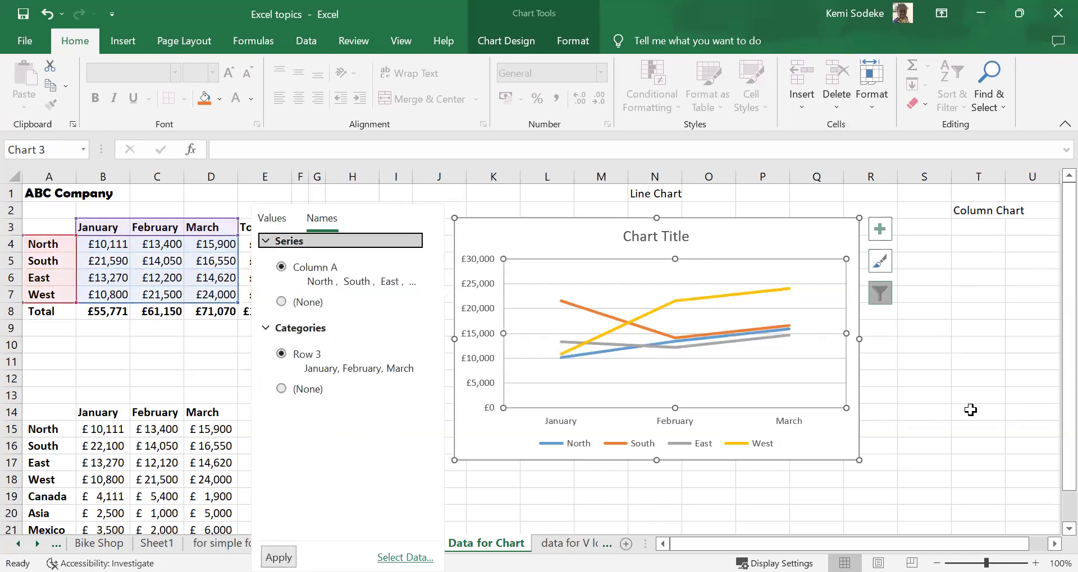
{"action": "left_click", "coordinate": [960, 342]}
{"action": "left_click", "coordinate": [816, 263]}
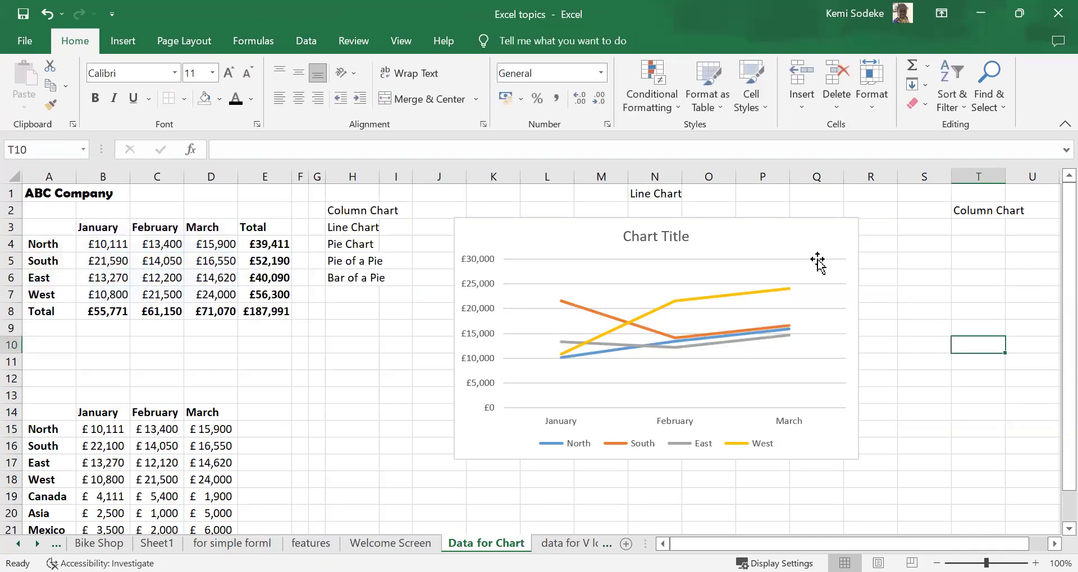
{"action": "left_click", "coordinate": [885, 259]}
{"action": "left_click", "coordinate": [886, 235]}
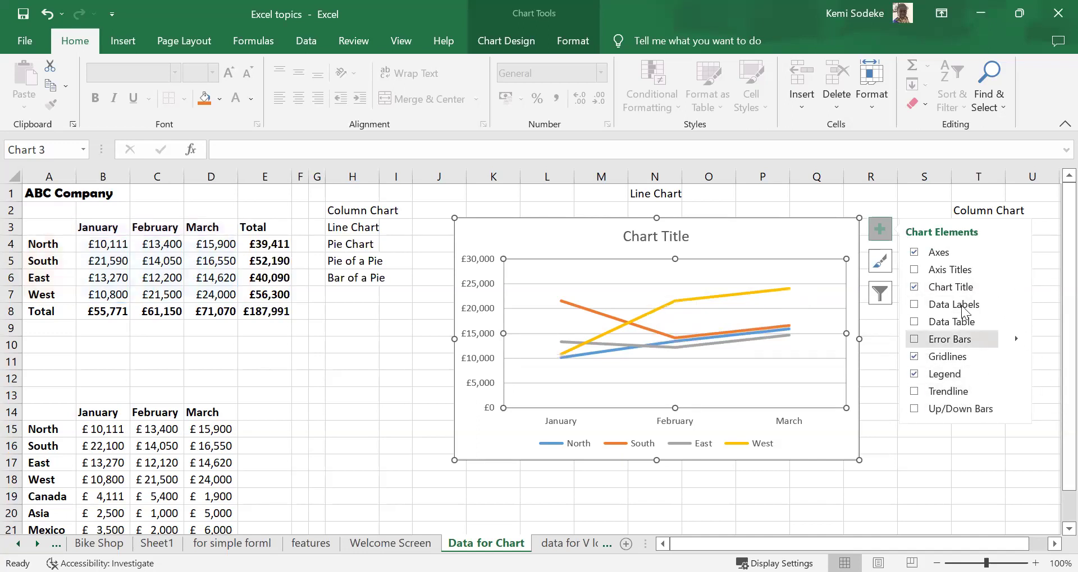
{"action": "left_click", "coordinate": [891, 481]}
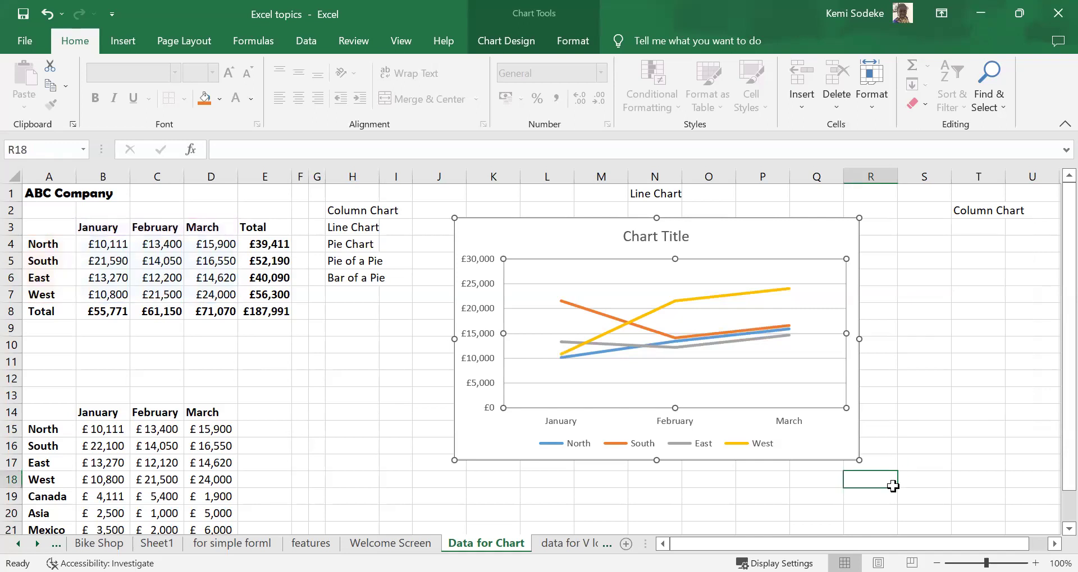
Step: Try a blue-grey colorful palette, a blue monochromatic palette and a light-to-dark green monochromatic palette on the line chart
{"action": "left_click", "coordinate": [734, 366]}
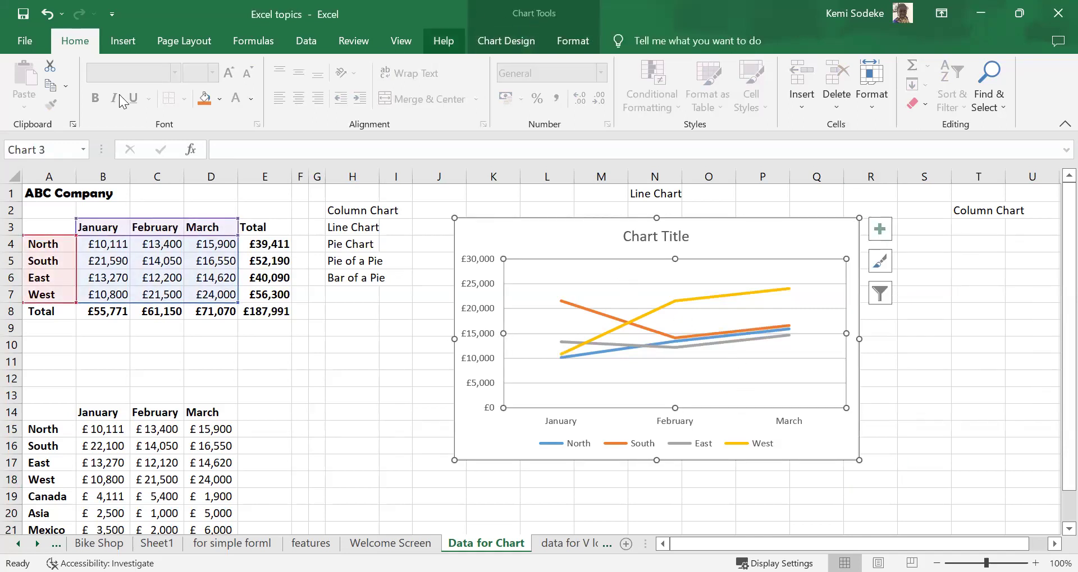
{"action": "left_click", "coordinate": [505, 40]}
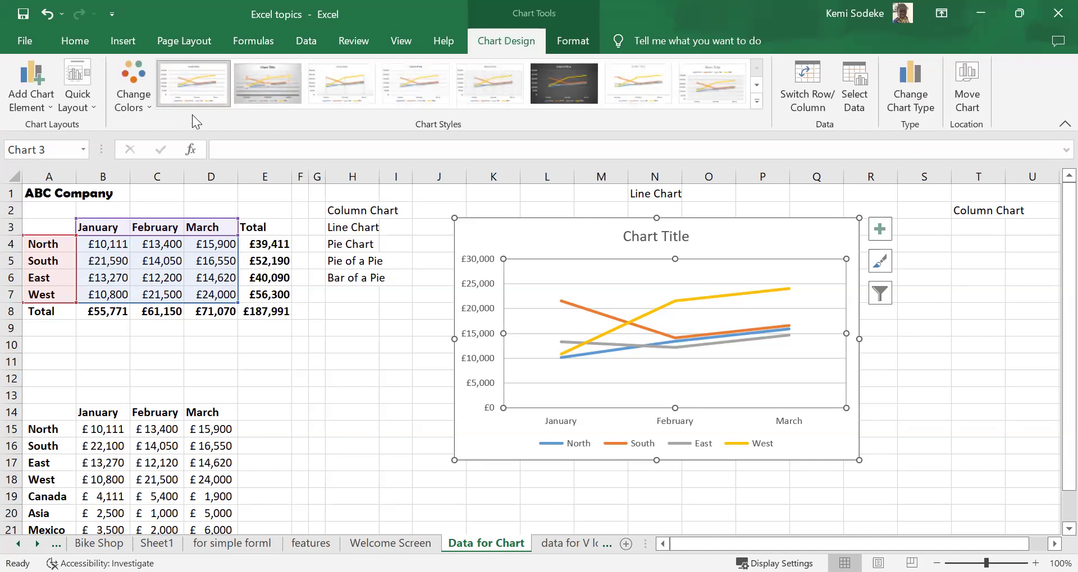
{"action": "left_click", "coordinate": [147, 107]}
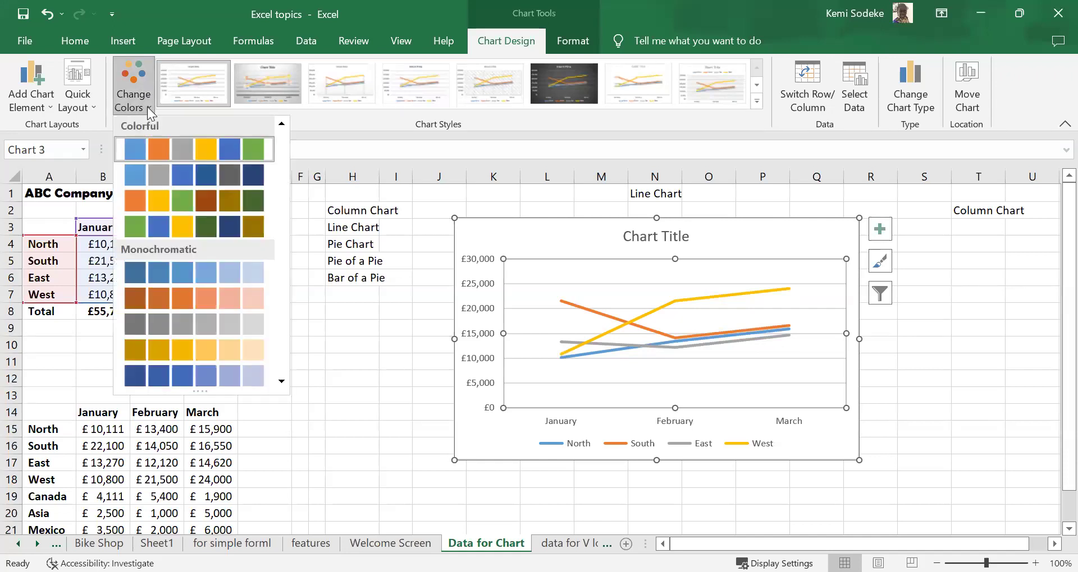
{"action": "left_click", "coordinate": [215, 174]}
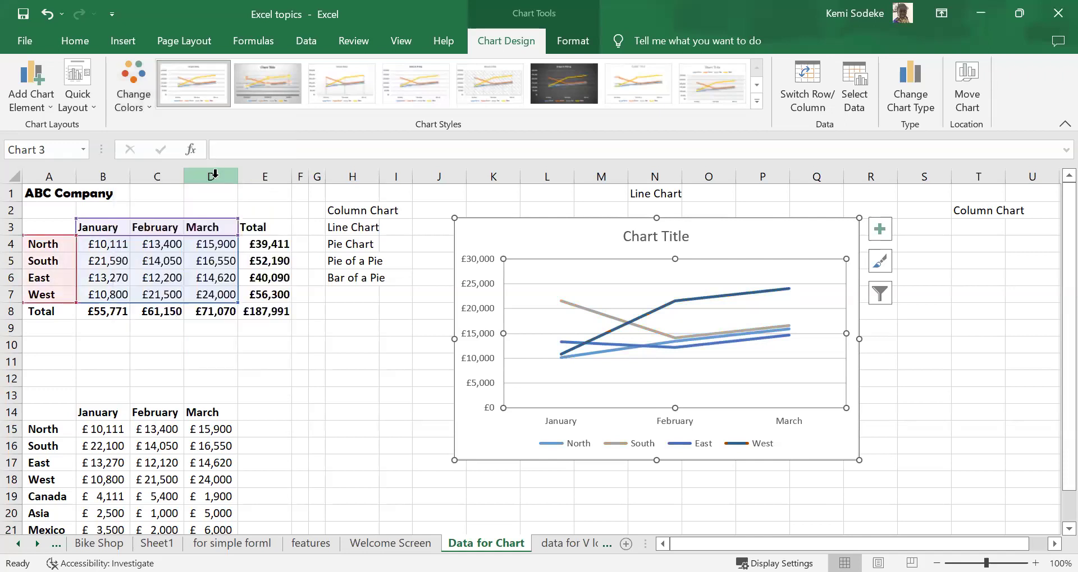
{"action": "left_click", "coordinate": [135, 73]}
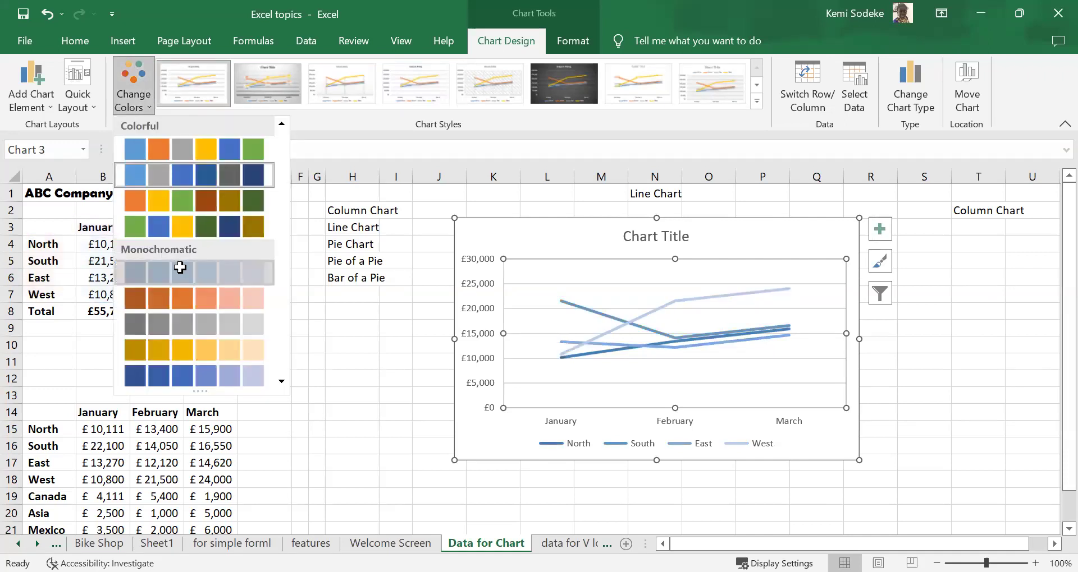
{"action": "left_click", "coordinate": [180, 267]}
{"action": "left_click", "coordinate": [149, 104]}
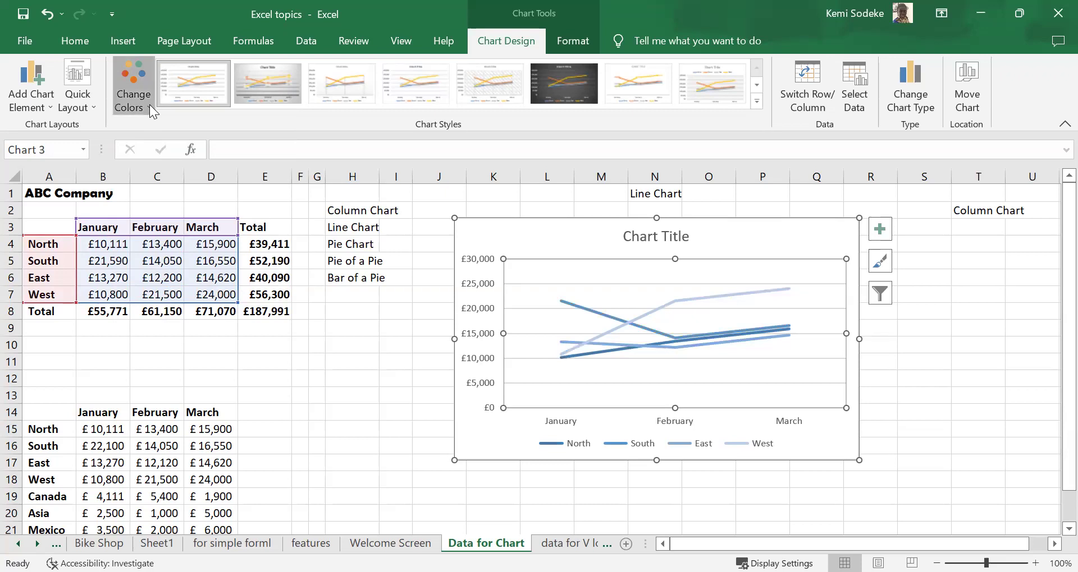
{"action": "scroll", "coordinate": [231, 292], "scroll_direction": "down", "scroll_amount": 2}
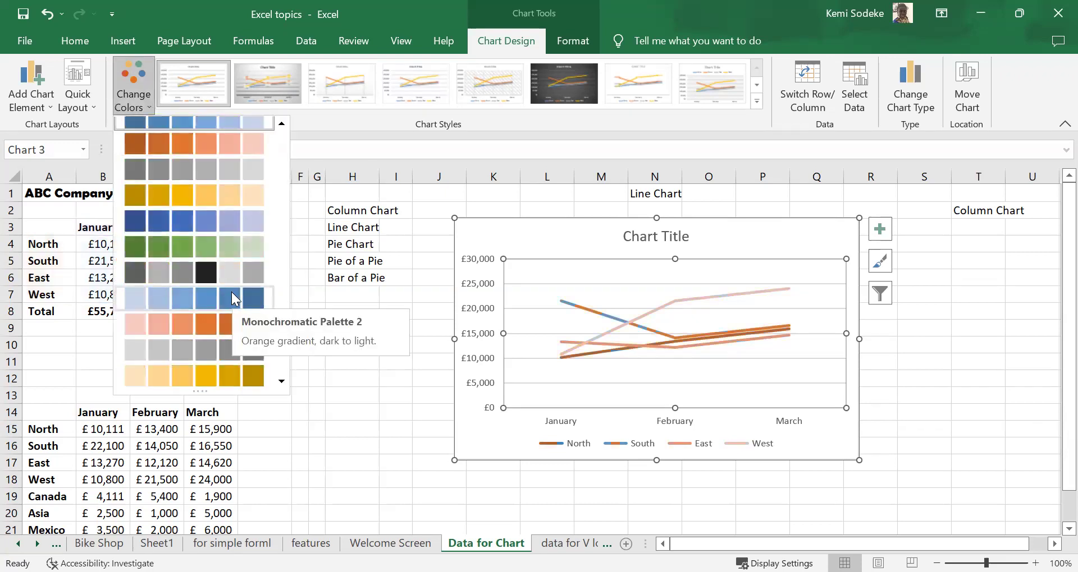
{"action": "scroll", "coordinate": [219, 279], "scroll_direction": "down", "scroll_amount": 1}
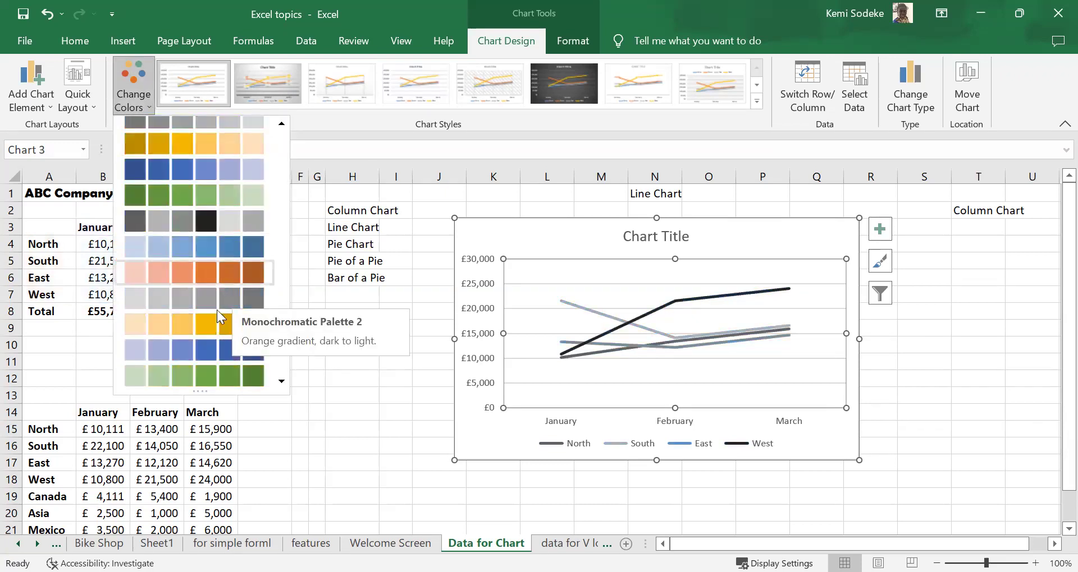
{"action": "left_click", "coordinate": [191, 372]}
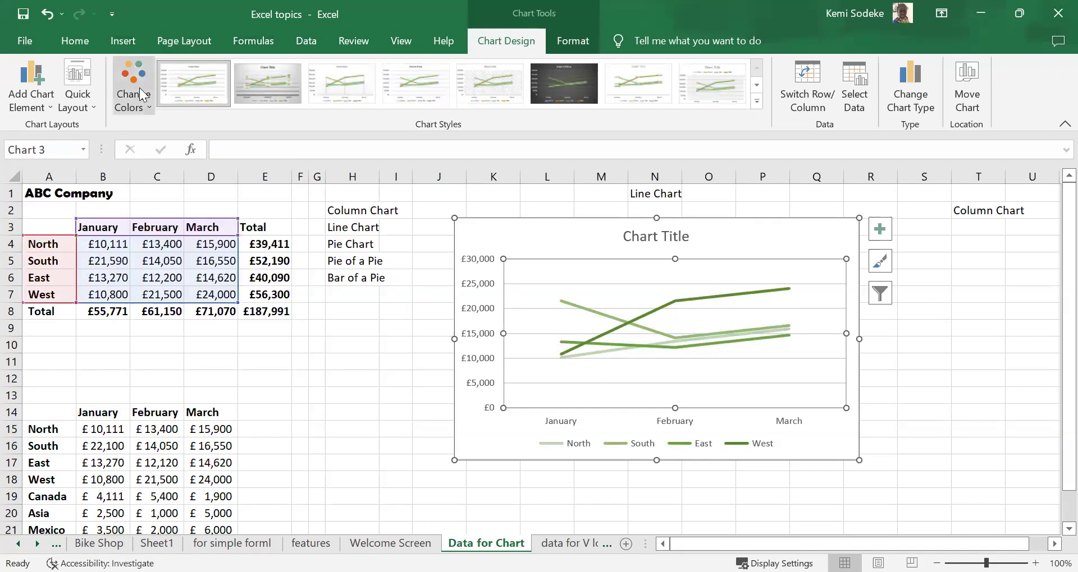
Step: Recolour the line chart with Colorful Palette 3 and select its legend
{"action": "left_click", "coordinate": [153, 105]}
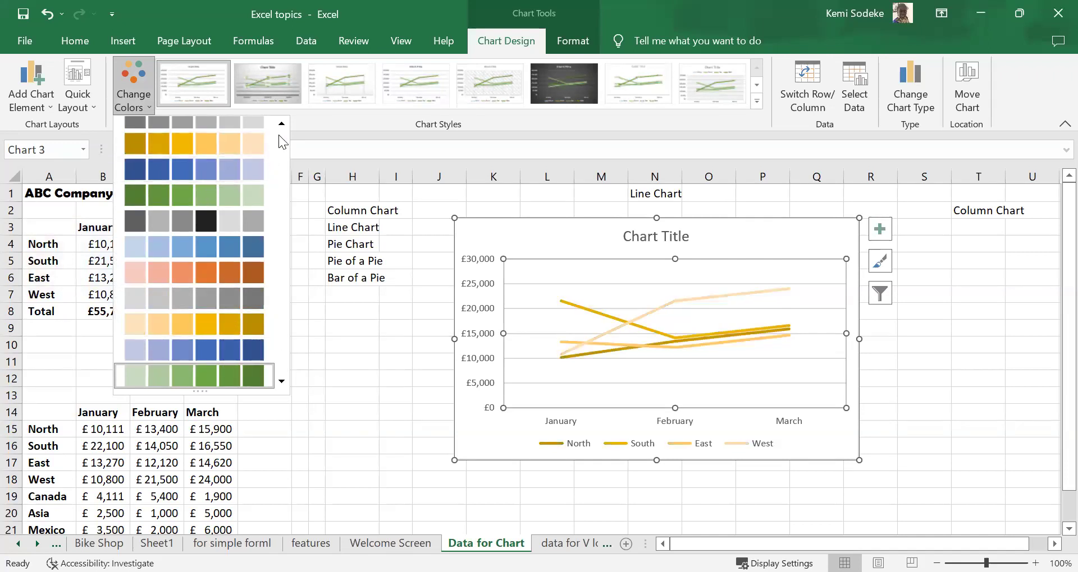
{"action": "scroll", "coordinate": [281, 140], "scroll_direction": "up", "scroll_amount": 5}
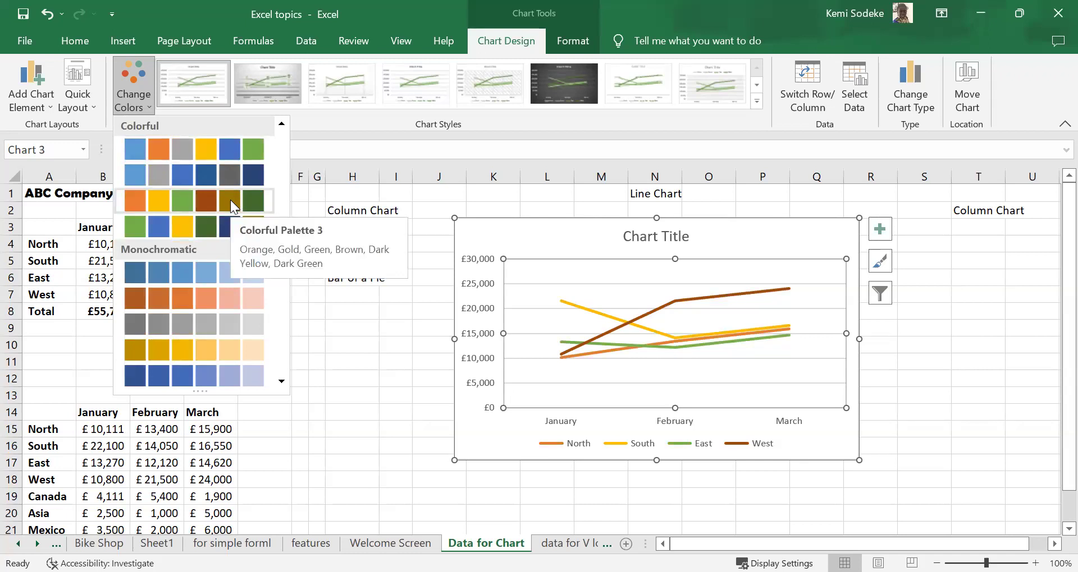
{"action": "left_click", "coordinate": [787, 332]}
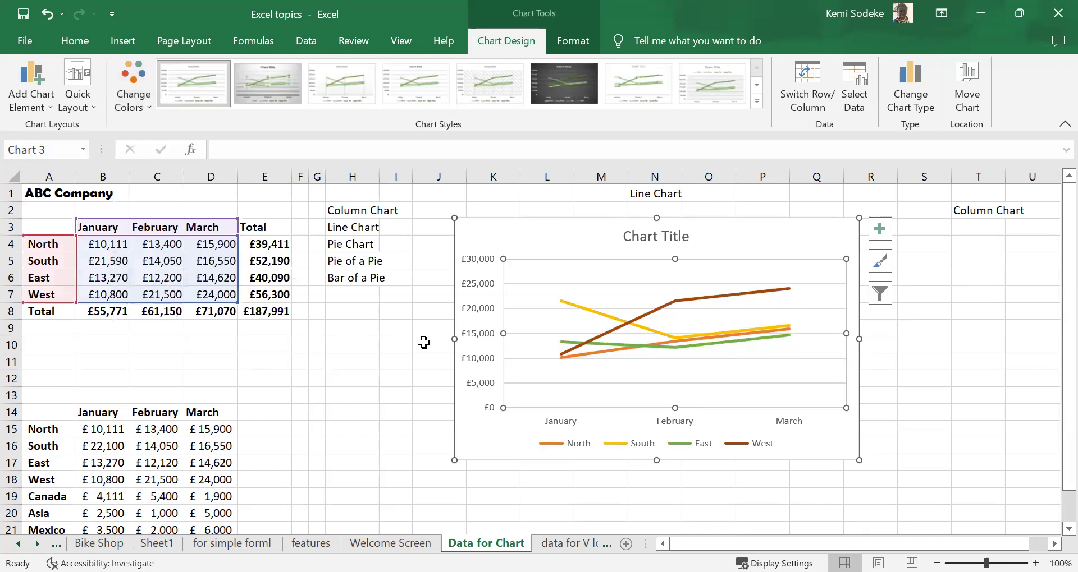
{"action": "left_click", "coordinate": [761, 447]}
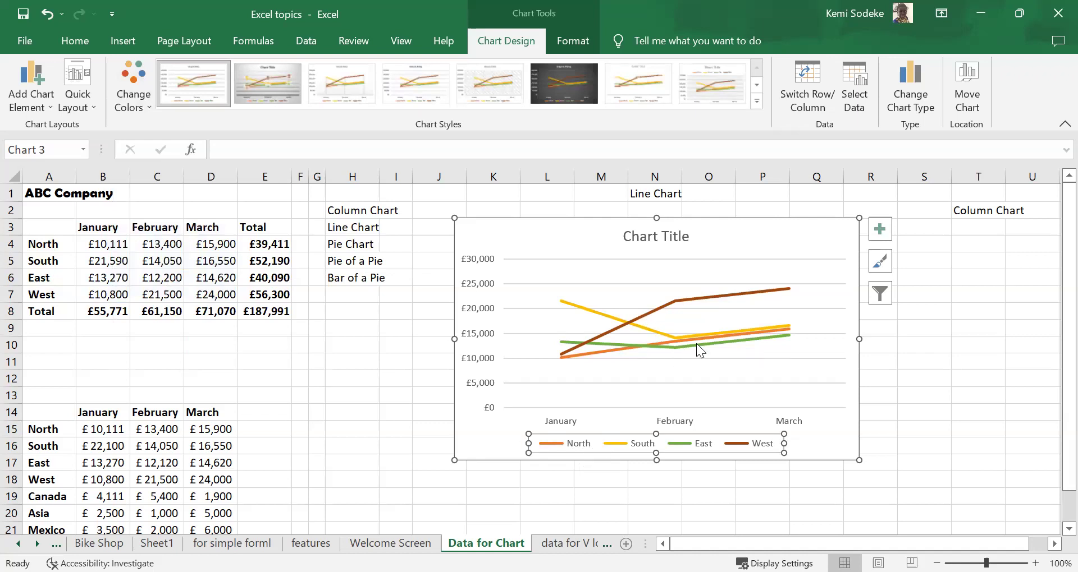
Step: Apply the dark grey background chart style to the line chart
{"action": "left_click", "coordinate": [880, 261]}
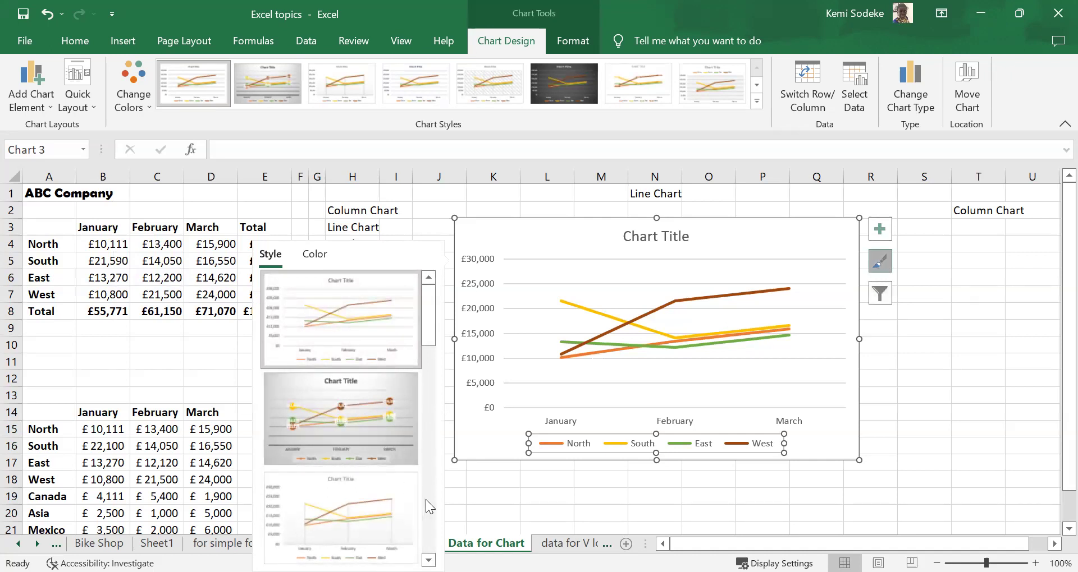
{"action": "scroll", "coordinate": [426, 500], "scroll_direction": "down", "scroll_amount": 3}
{"action": "scroll", "coordinate": [425, 500], "scroll_direction": "down", "scroll_amount": 1}
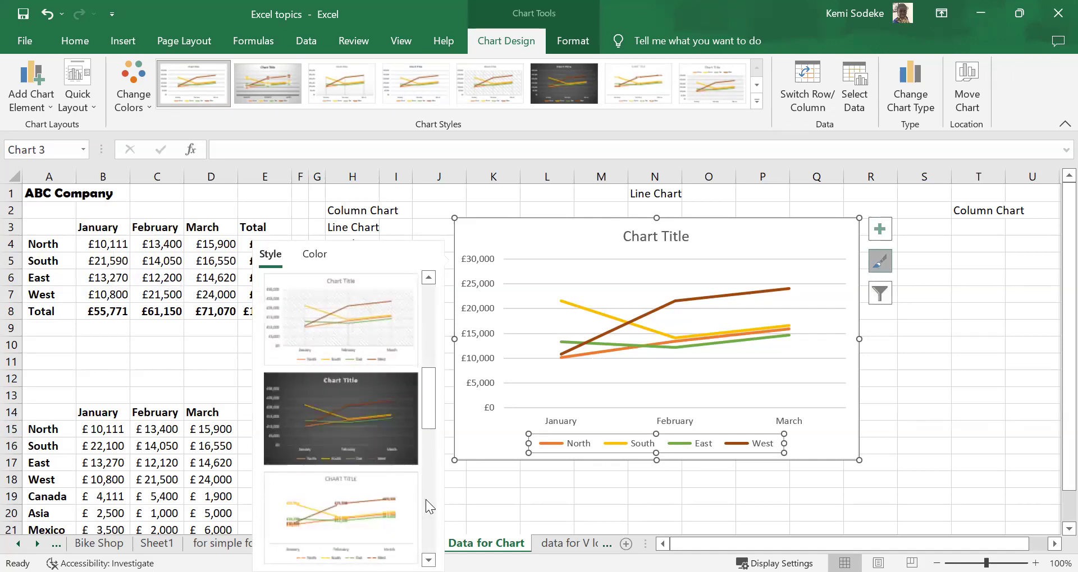
{"action": "left_click", "coordinate": [352, 403]}
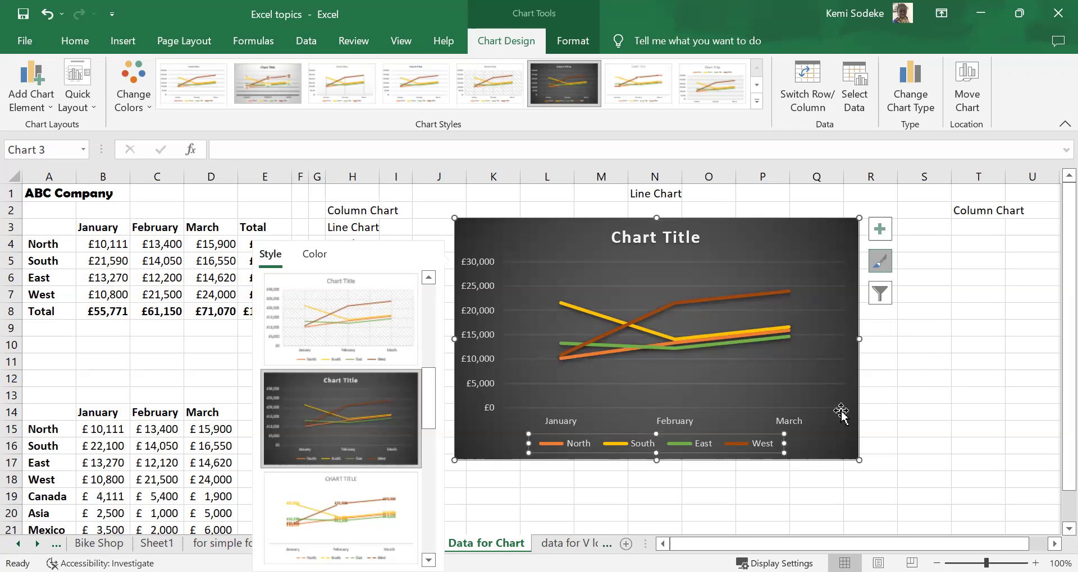
Step: Remove the chart title from the line chart and restore it
{"action": "left_click", "coordinate": [880, 230]}
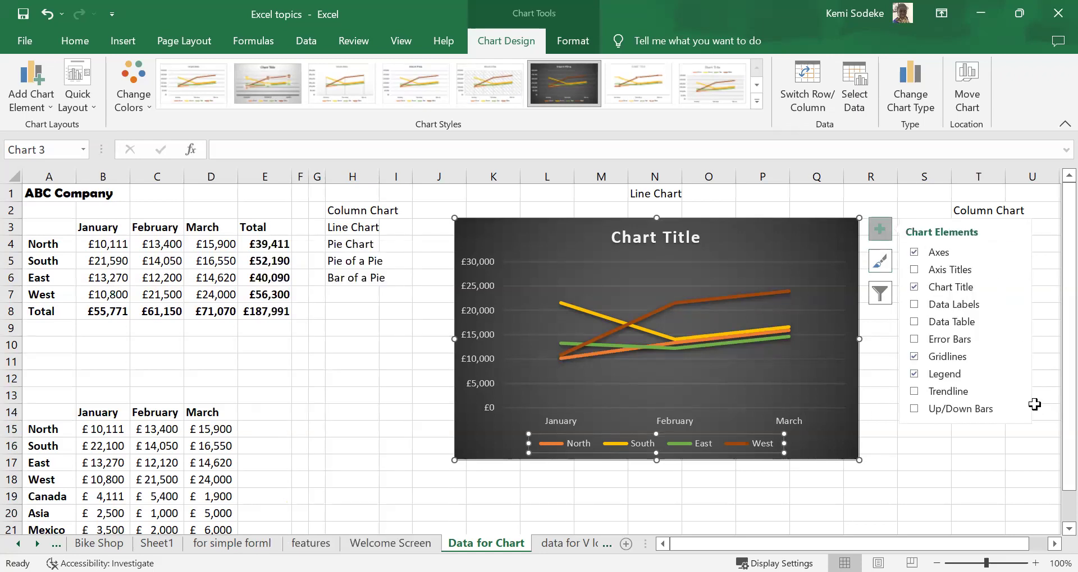
{"action": "left_click", "coordinate": [914, 288]}
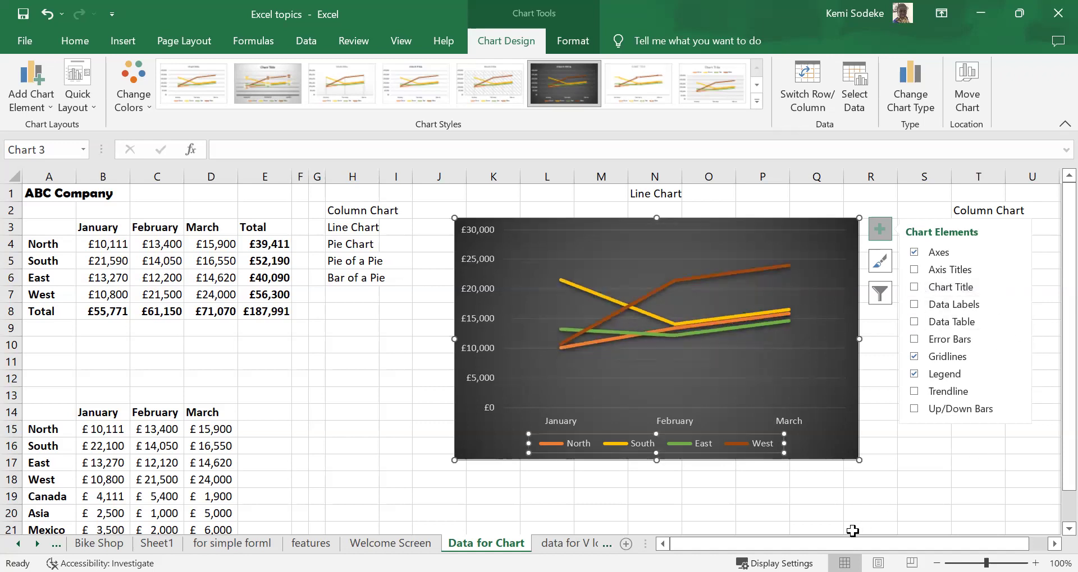
{"action": "left_click", "coordinate": [914, 287]}
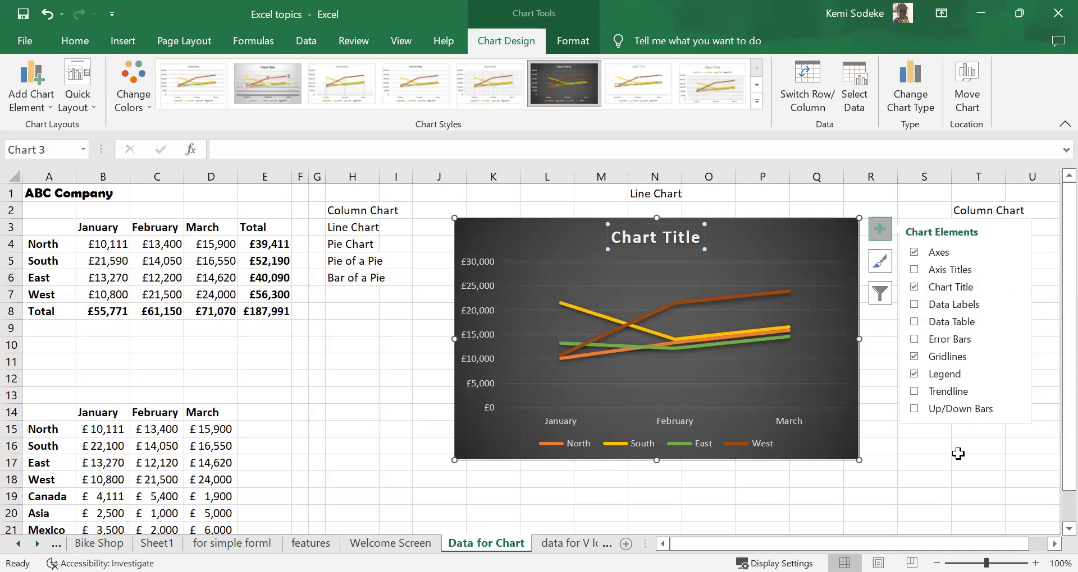
Step: Replace the line chart's placeholder title with "ABC Company"
{"action": "left_click", "coordinate": [610, 236]}
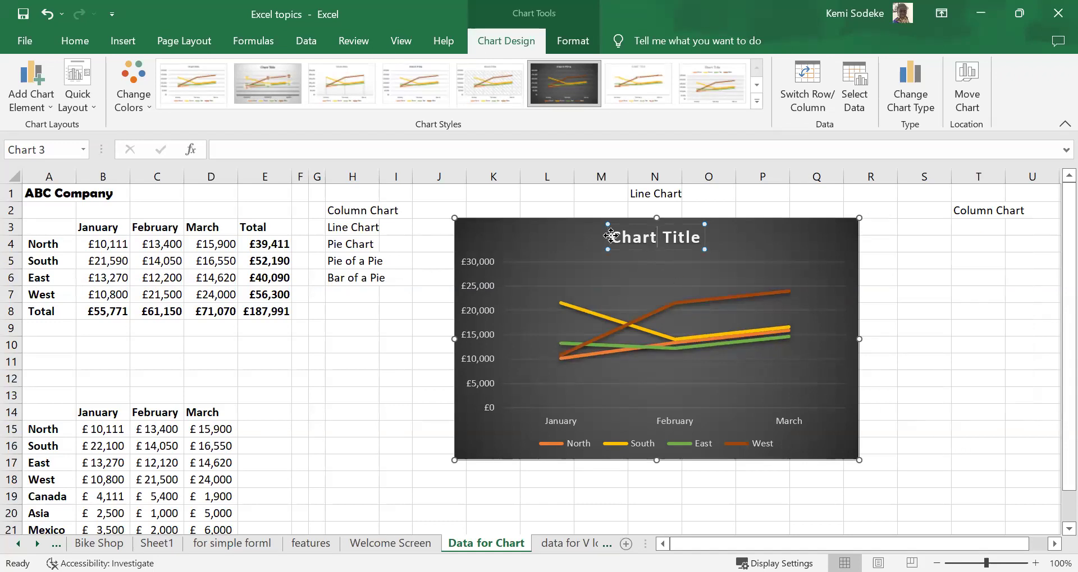
{"action": "left_click_drag", "start_coordinate": [612, 237], "coordinate": [702, 239]}
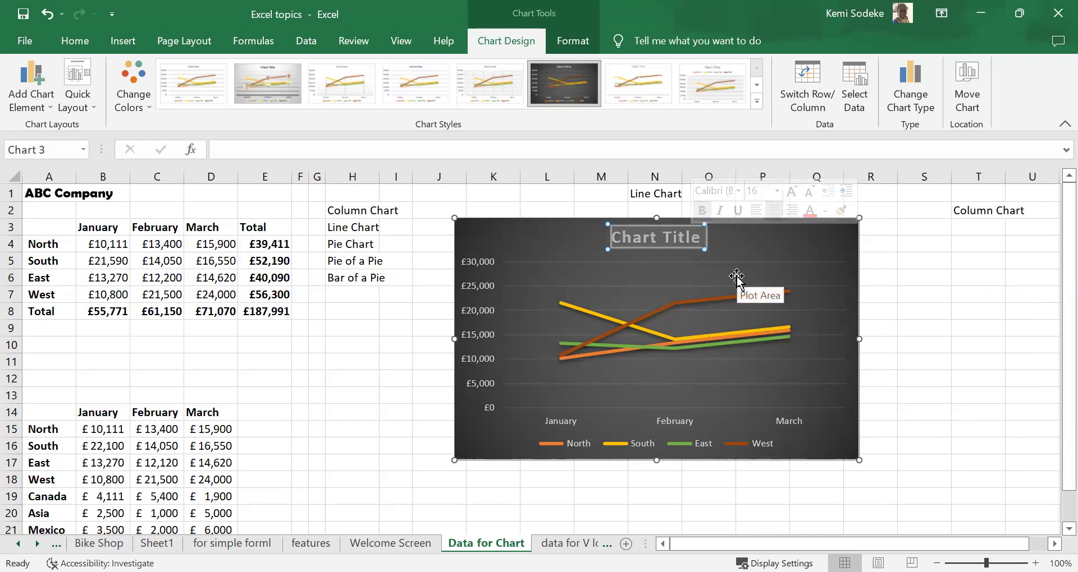
{"action": "type", "text": "AB"}
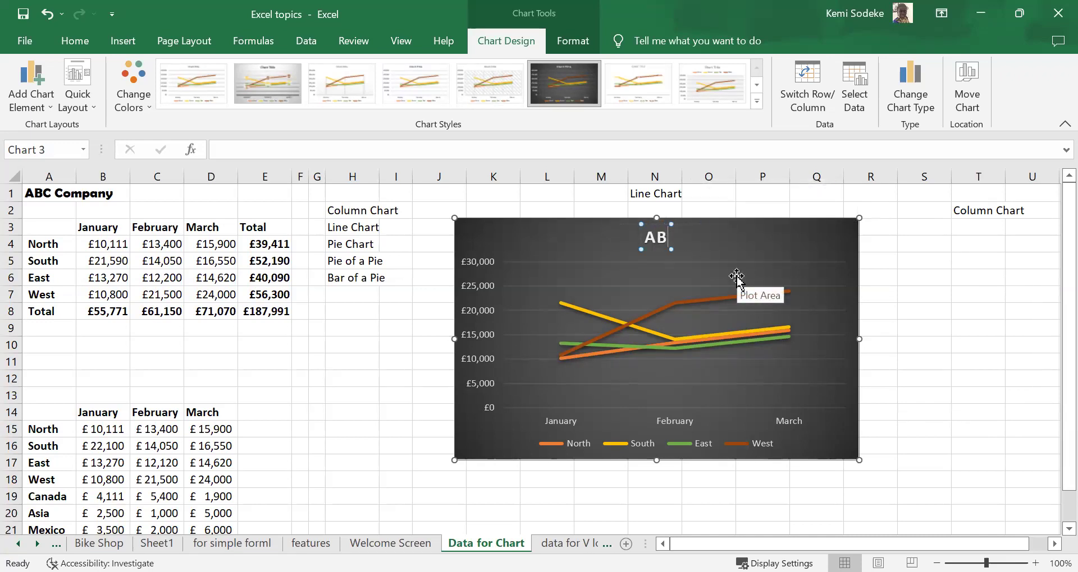
{"action": "type", "text": "C Com"}
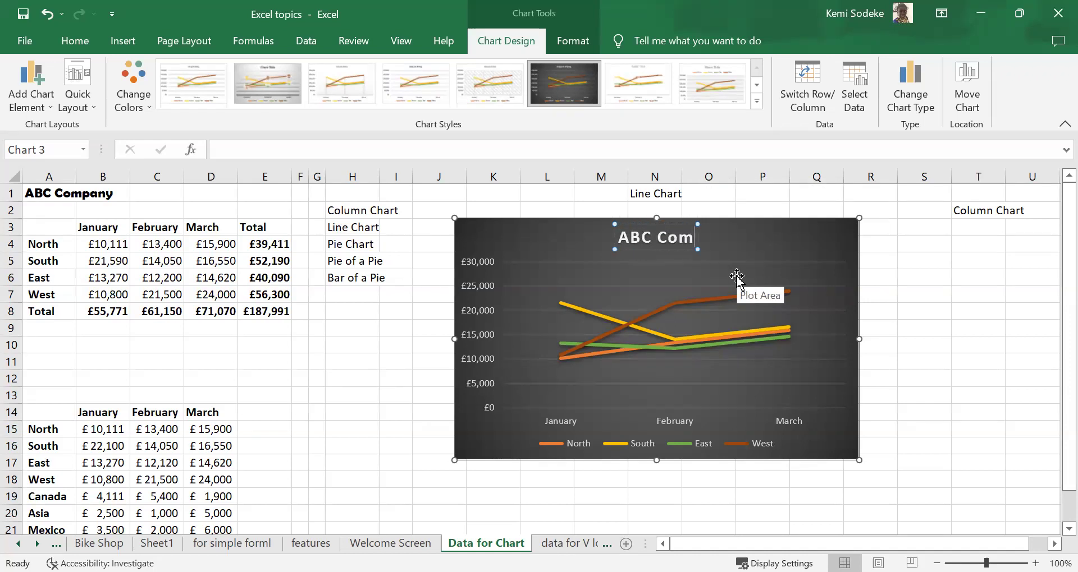
{"action": "type", "text": "pany"}
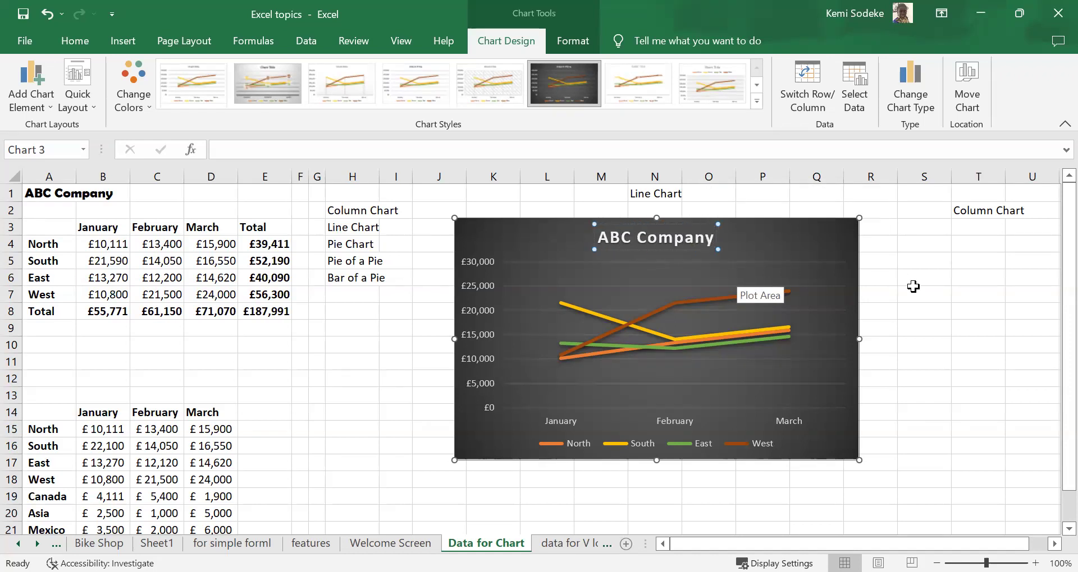
{"action": "left_click", "coordinate": [920, 347]}
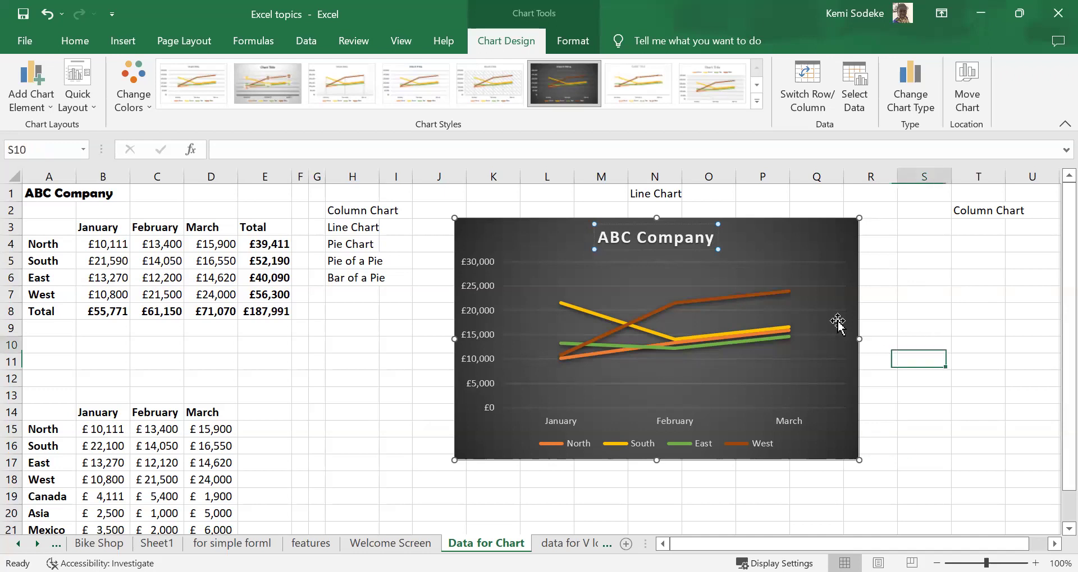
Step: Add a data table beneath the line chart's plot area
{"action": "left_click", "coordinate": [649, 242]}
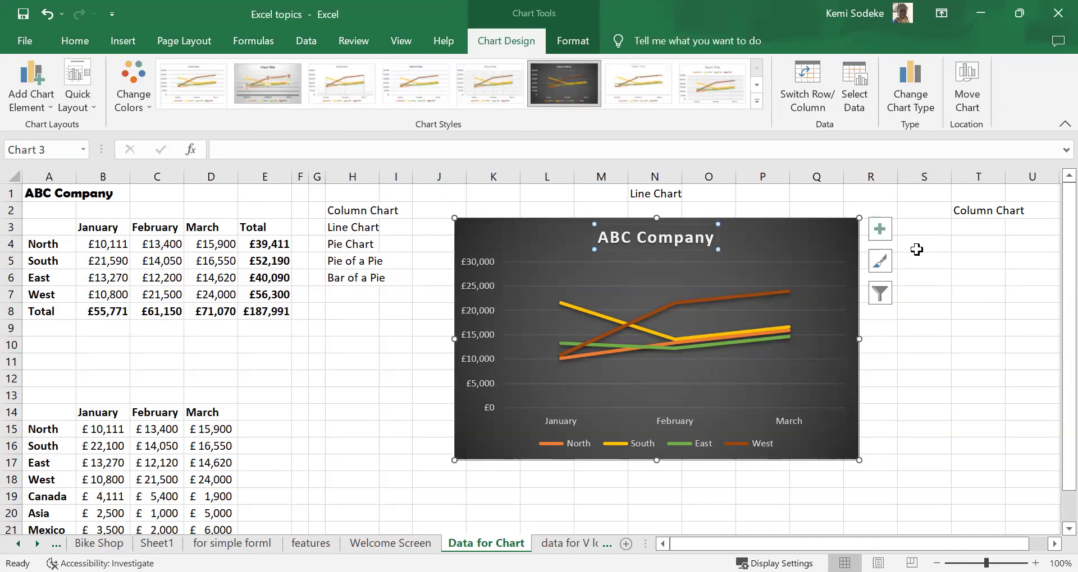
{"action": "left_click", "coordinate": [883, 229]}
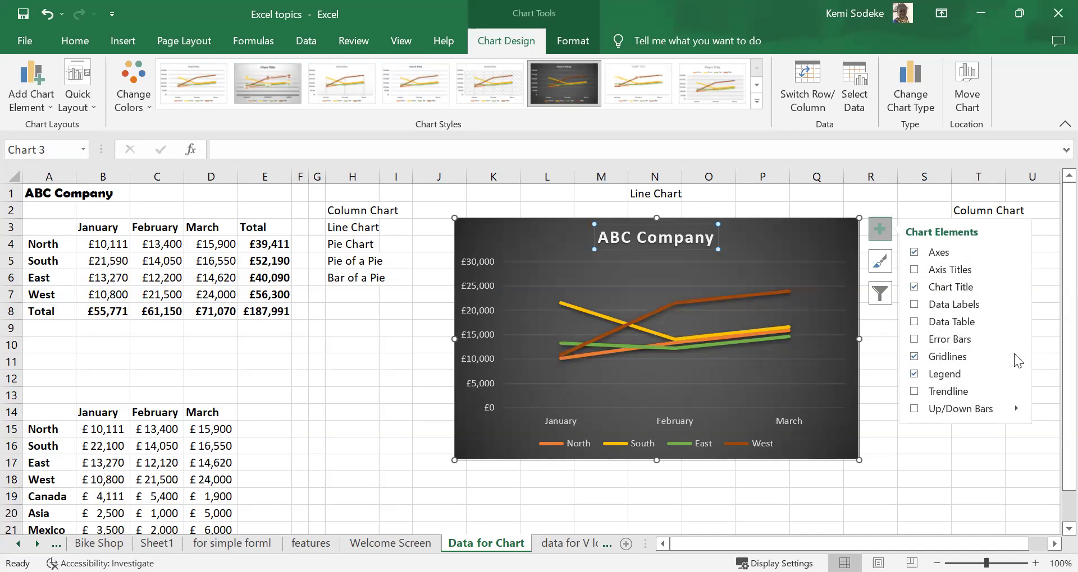
{"action": "left_click", "coordinate": [910, 319]}
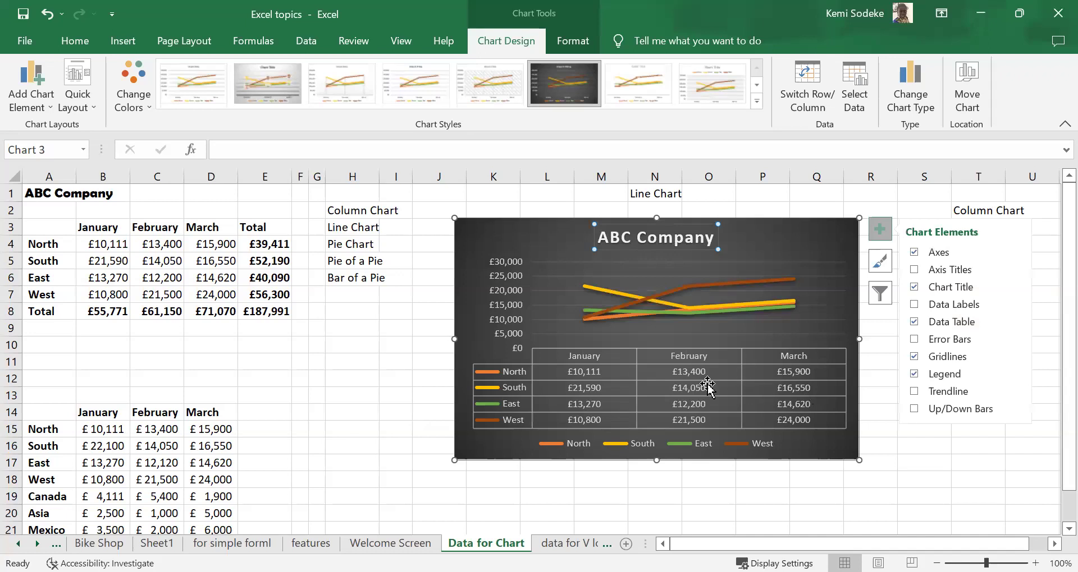
Step: Remove the data table from the line chart and add axis titles
{"action": "left_click", "coordinate": [913, 321]}
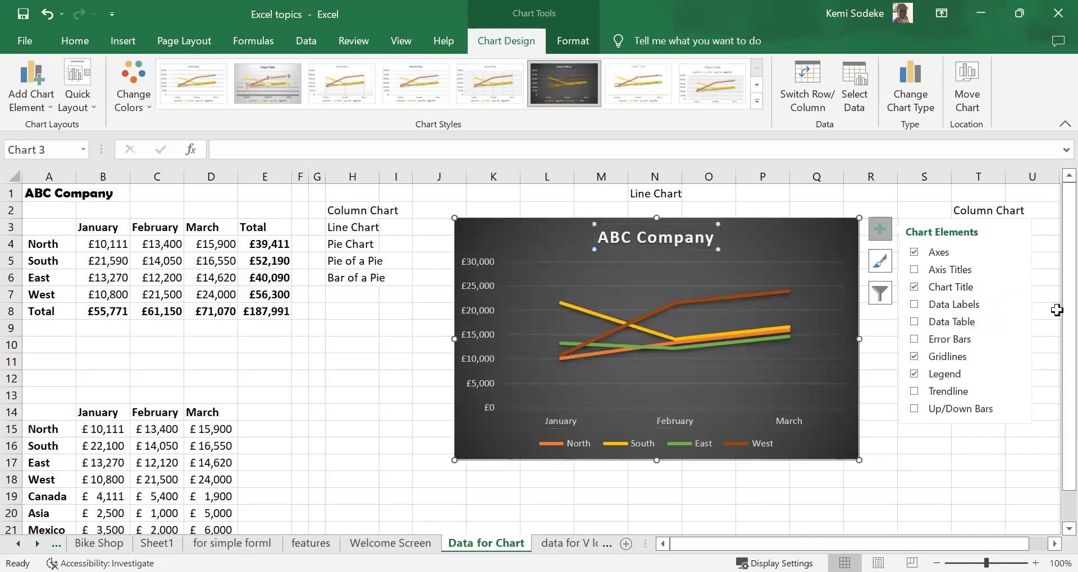
{"action": "left_click", "coordinate": [914, 270]}
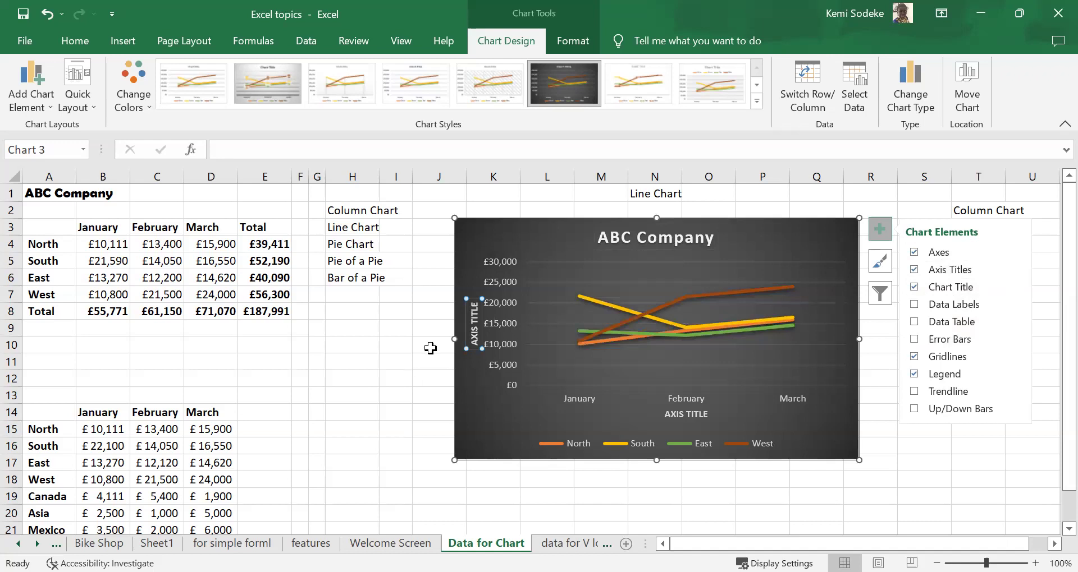
Step: Replace the line chart's vertical axis title placeholder with "SALES"
{"action": "left_click", "coordinate": [479, 341]}
{"action": "key", "text": "Delete"}
{"action": "key", "text": "Delete"}
{"action": "key", "text": "Delete"}
{"action": "key", "text": "Delete"}
{"action": "key", "text": "Delete"}
{"action": "key", "text": "Delete"}
{"action": "key", "text": "Delete"}
{"action": "key", "text": "Delete"}
{"action": "key", "text": "Delete"}
{"action": "key", "text": "Delete"}
{"action": "type", "text": "SALES"}
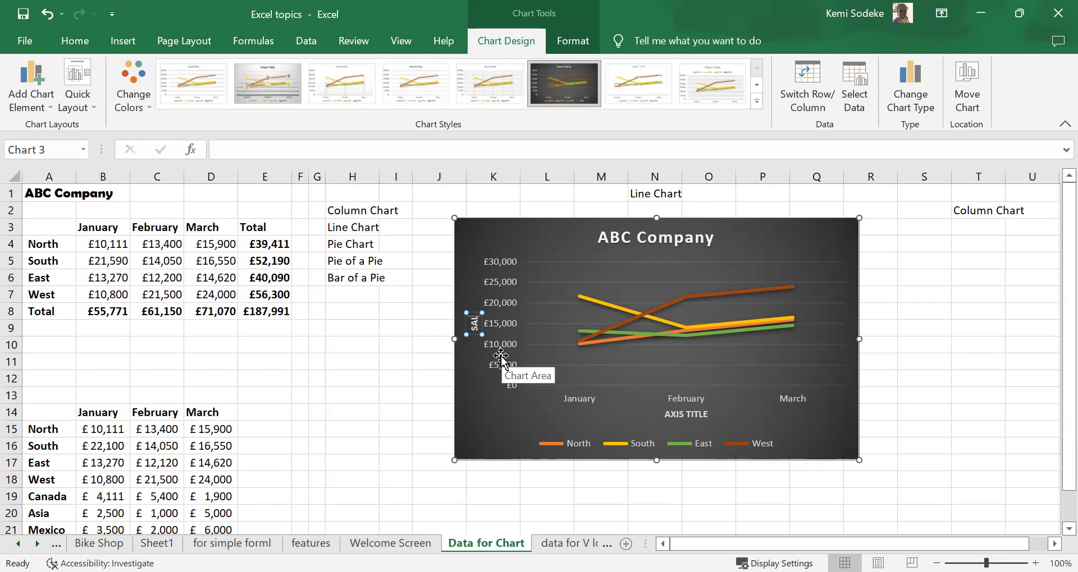
Step: Replace the line chart's horizontal axis title placeholder with "Months"
{"action": "left_click", "coordinate": [694, 418]}
{"action": "left_click_drag", "start_coordinate": [707, 414], "coordinate": [665, 414]}
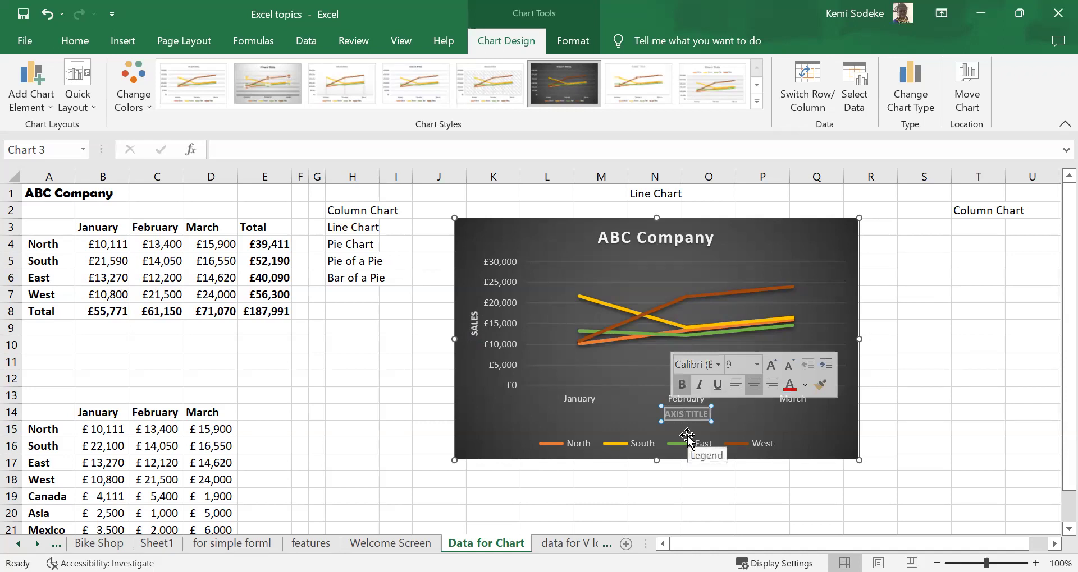
{"action": "type", "text": "Months"}
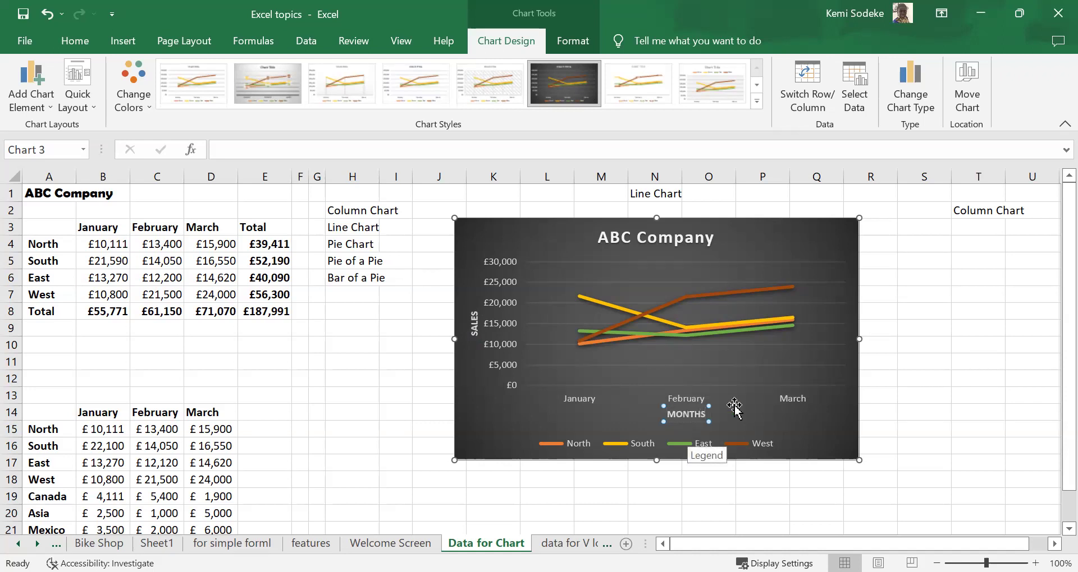
{"action": "left_click", "coordinate": [1007, 446]}
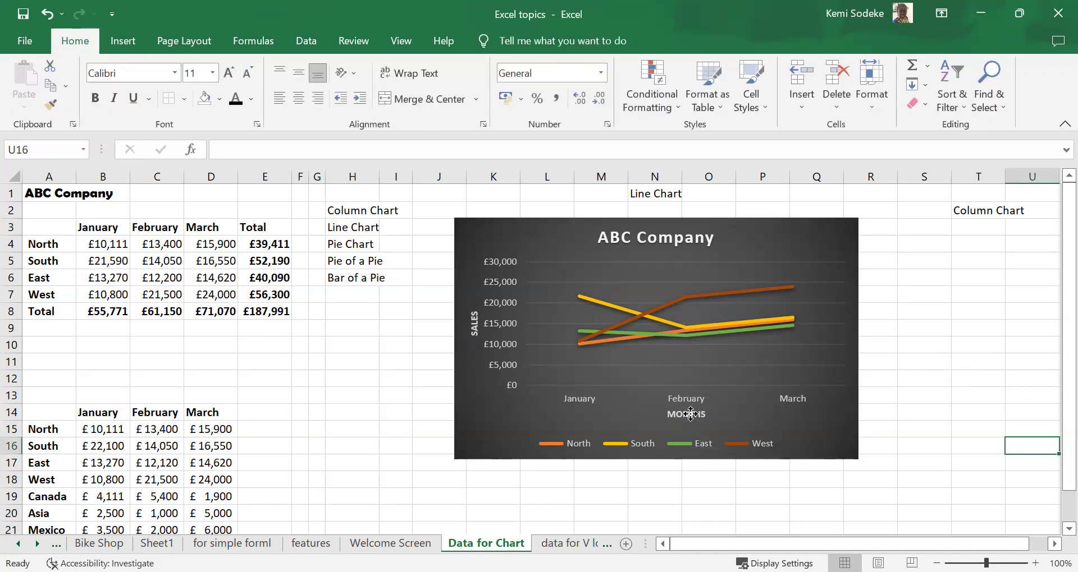
Step: Review the line chart's available chart elements and browse its chart style gallery
{"action": "left_click", "coordinate": [690, 414]}
{"action": "left_click", "coordinate": [879, 230]}
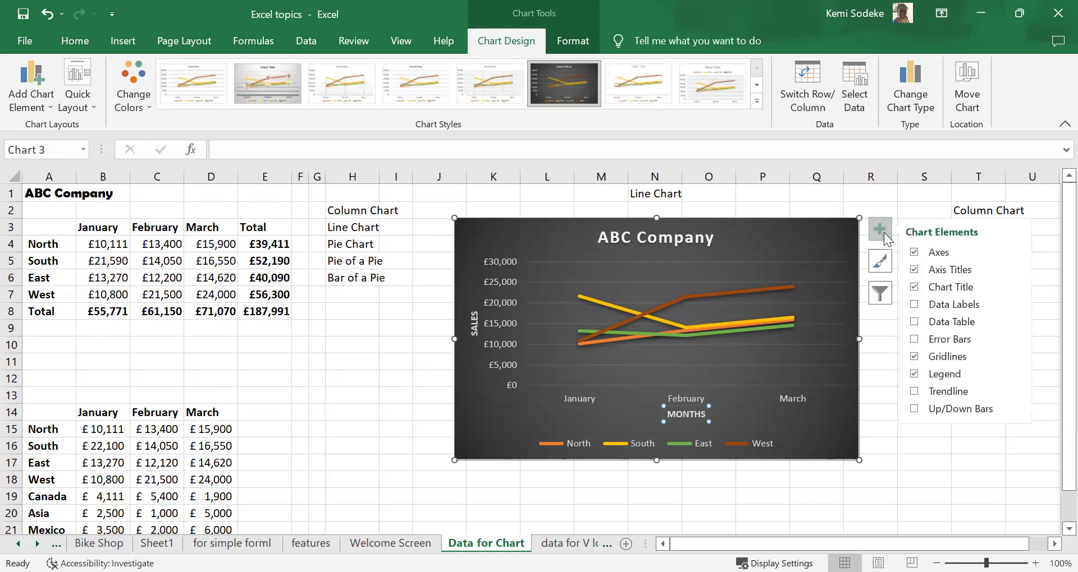
{"action": "left_click", "coordinate": [937, 466]}
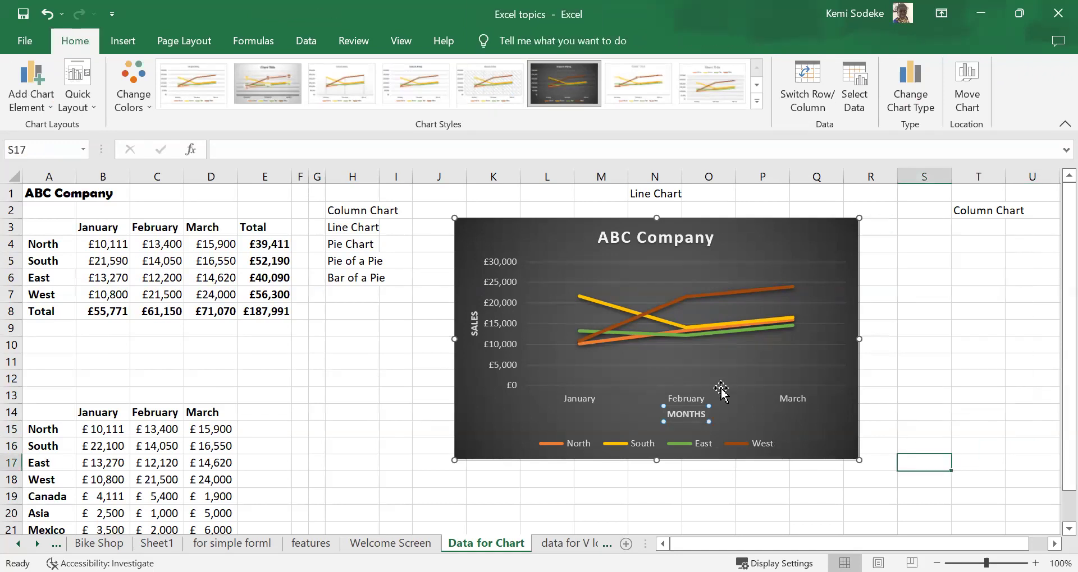
{"action": "left_click", "coordinate": [806, 432]}
{"action": "left_click", "coordinate": [880, 261]}
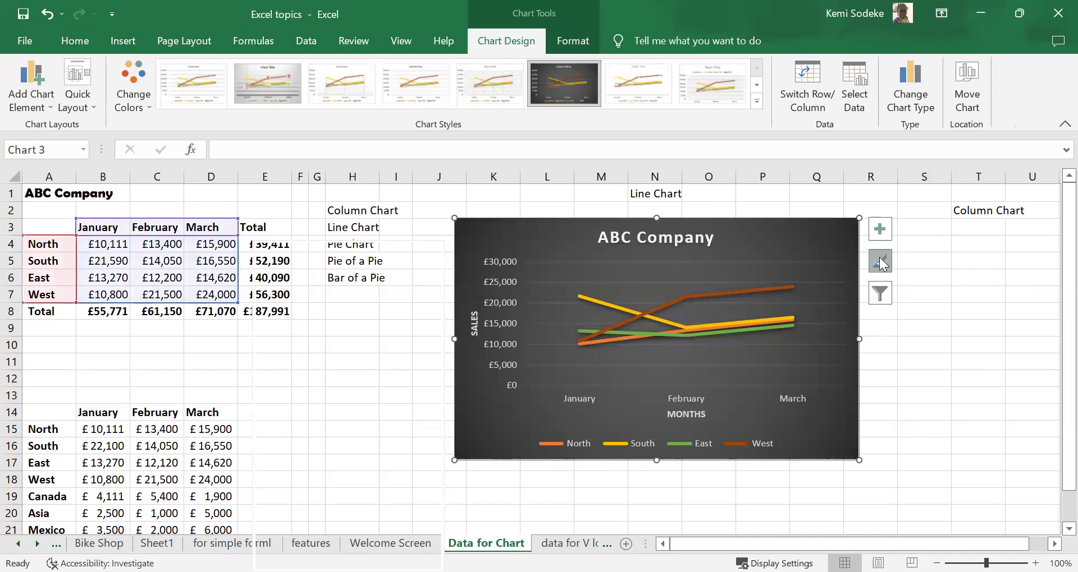
{"action": "left_click_drag", "start_coordinate": [433, 373], "coordinate": [424, 516]}
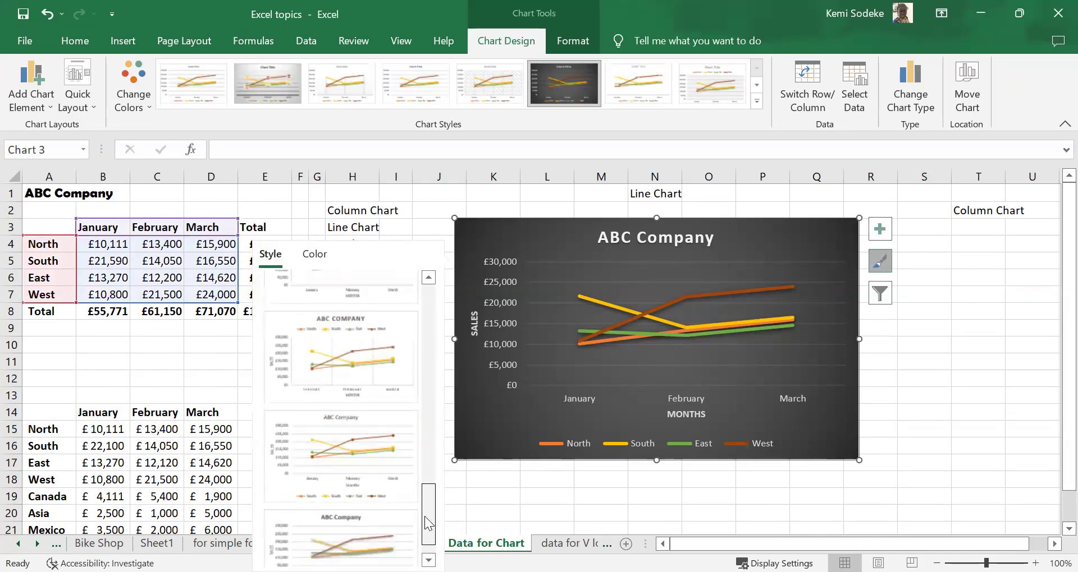
{"action": "left_click", "coordinate": [942, 394]}
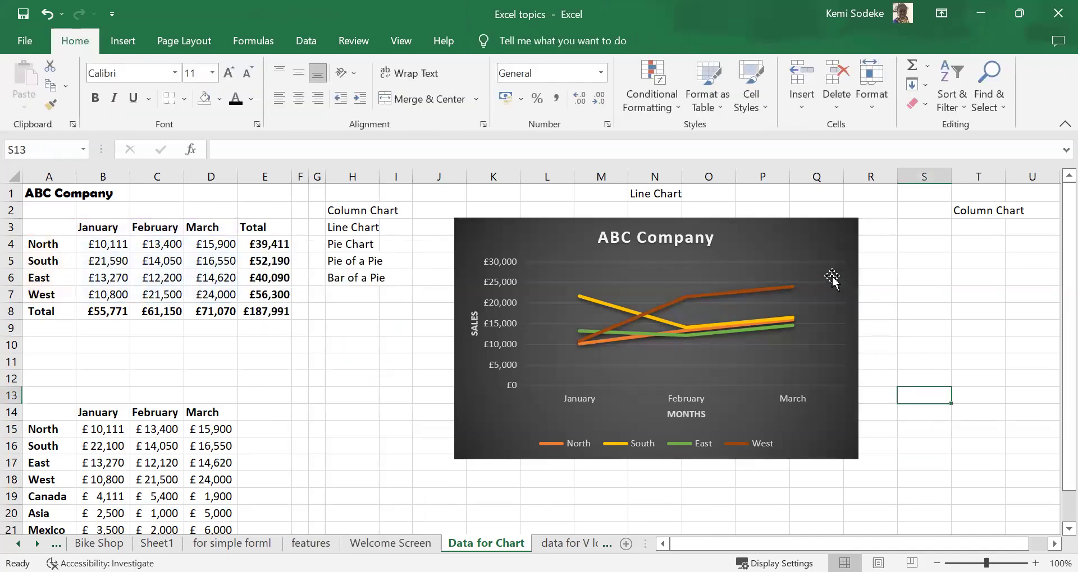
Step: Filter the line chart to show only the East and West series for the January category
{"action": "left_click", "coordinate": [853, 306]}
{"action": "left_click", "coordinate": [879, 292]}
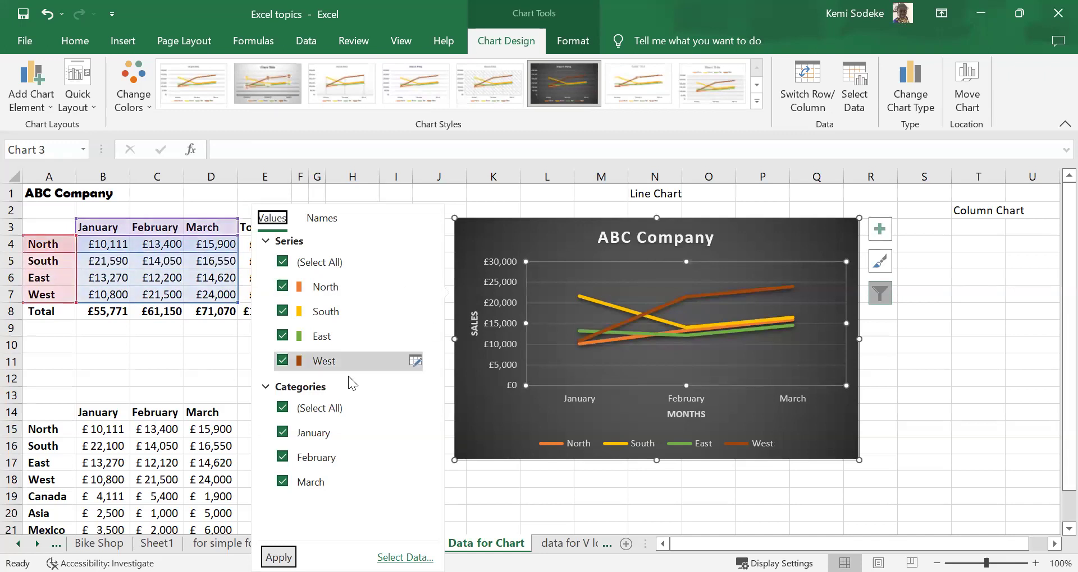
{"action": "left_click", "coordinate": [283, 414]}
{"action": "left_click", "coordinate": [283, 433]}
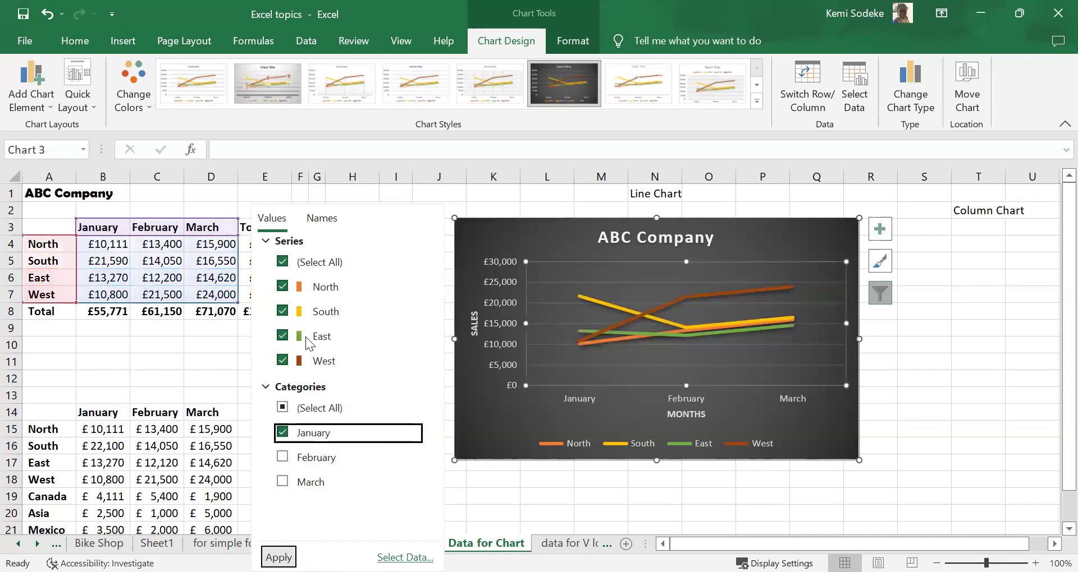
{"action": "left_click", "coordinate": [282, 286]}
{"action": "left_click", "coordinate": [282, 311]}
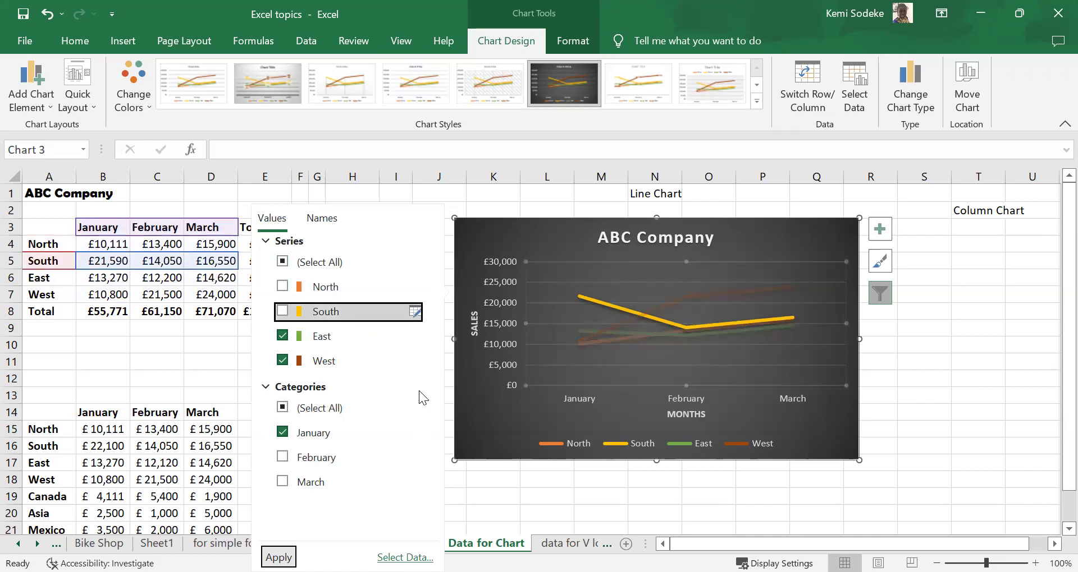
{"action": "key", "text": "Return"}
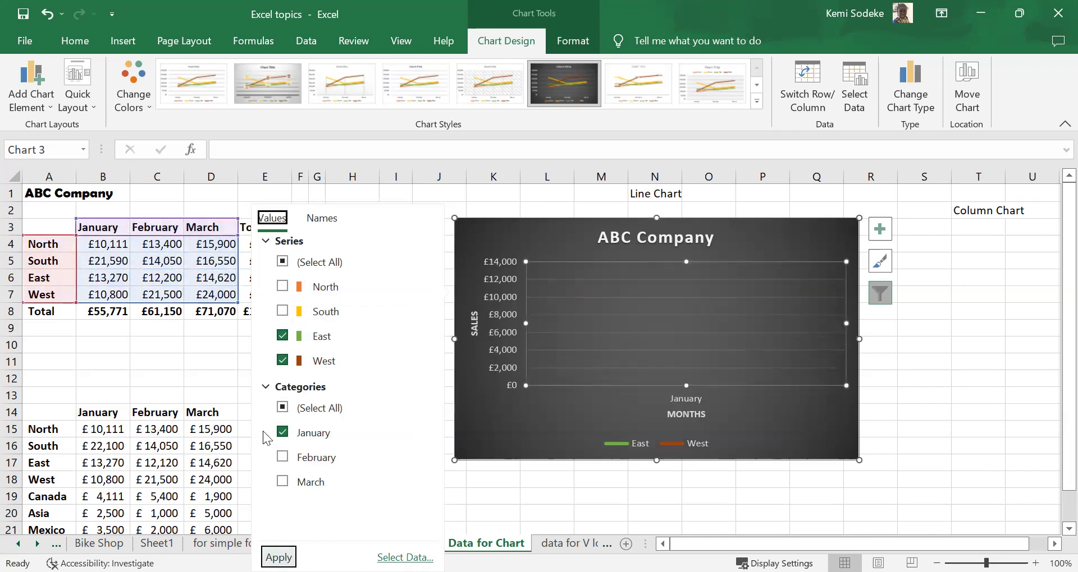
Step: Include February and March again in the line chart's category filter
{"action": "left_click", "coordinate": [283, 457]}
{"action": "left_click", "coordinate": [282, 482]}
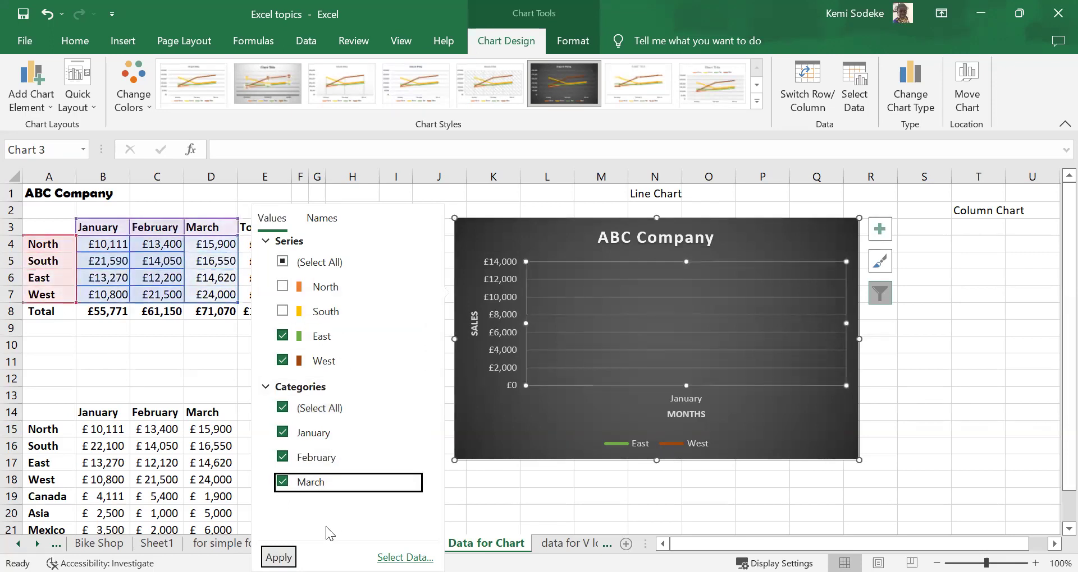
{"action": "key", "text": "Return"}
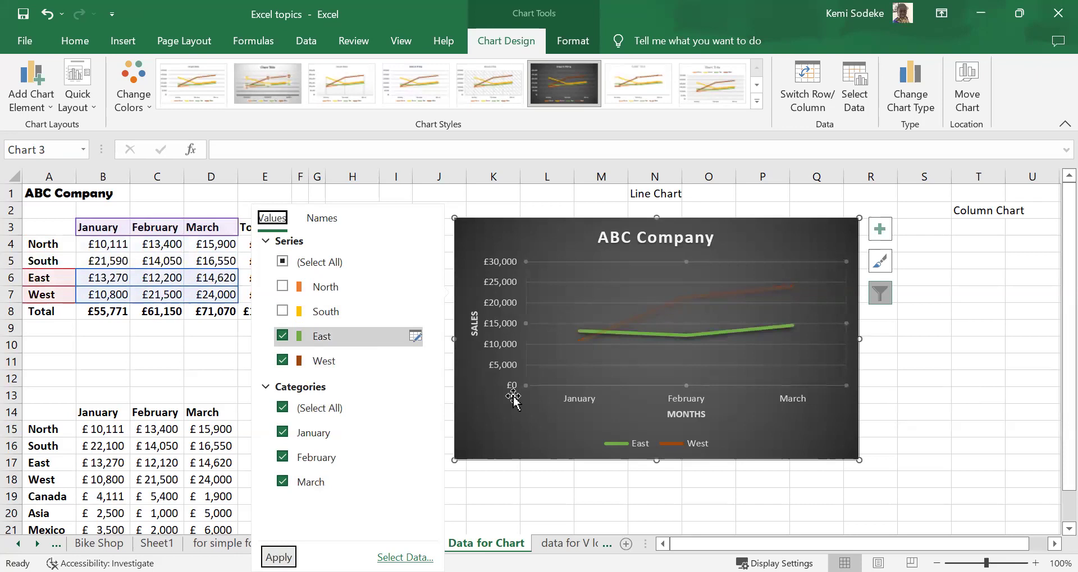
Step: Try to reselect all series in the line chart's filter
{"action": "left_click", "coordinate": [291, 263]}
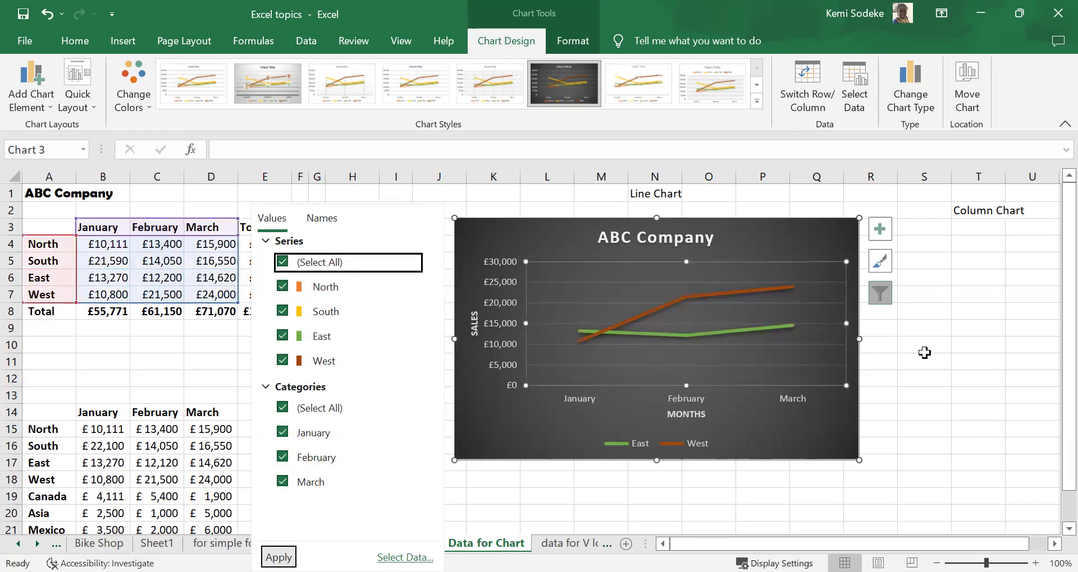
{"action": "key", "text": "Escape"}
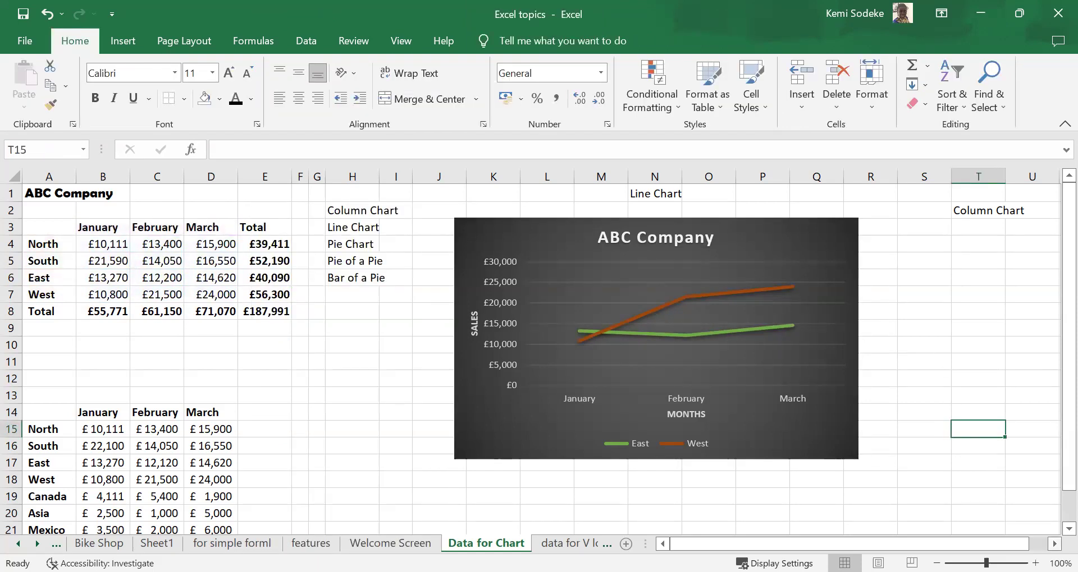
Step: Insert a clustered column chart from A3:D7 with the months as categories and the regions as series
{"action": "scroll", "coordinate": [541, 352], "scroll_direction": "right", "scroll_amount": 2}
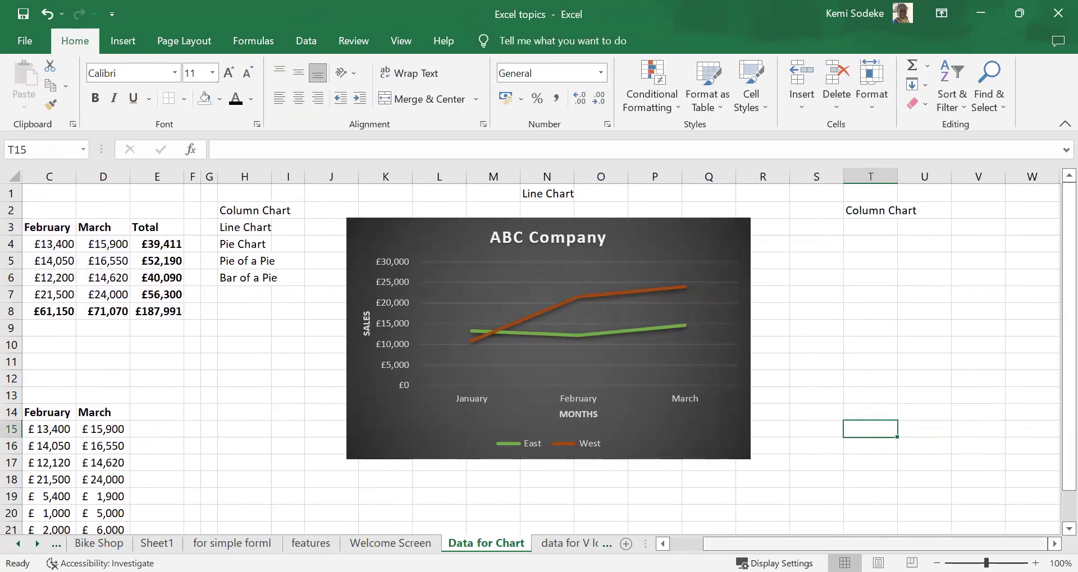
{"action": "scroll", "coordinate": [329, 408], "scroll_direction": "left", "scroll_amount": 2}
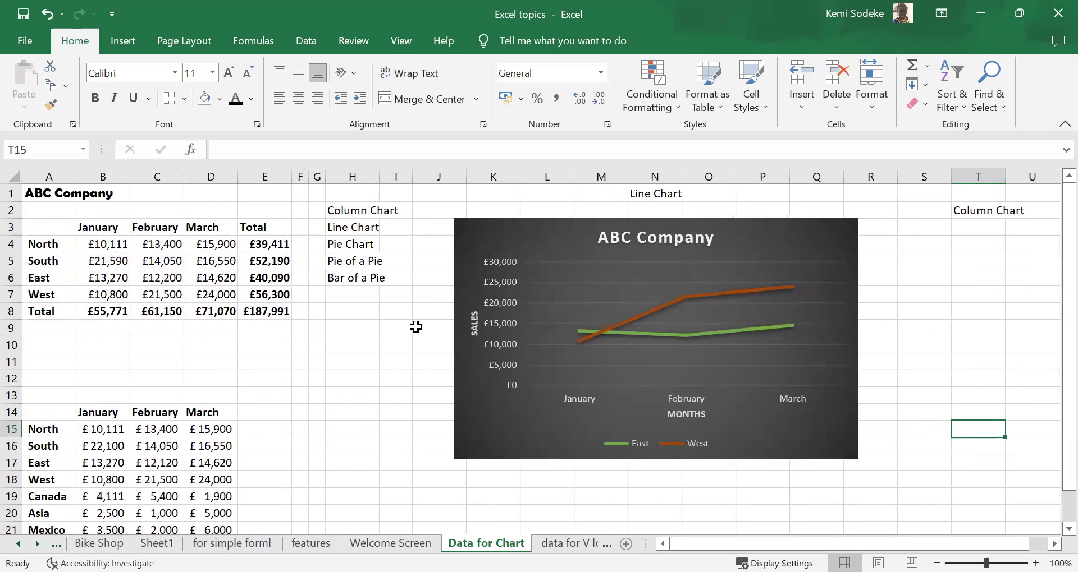
{"action": "left_click_drag", "start_coordinate": [56, 229], "coordinate": [218, 297]}
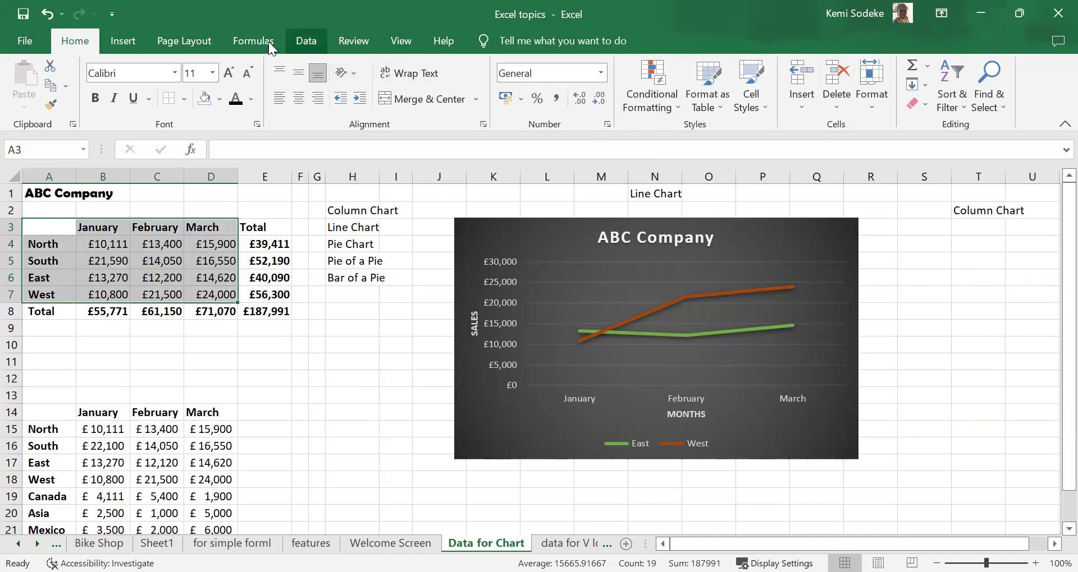
{"action": "left_click", "coordinate": [125, 40]}
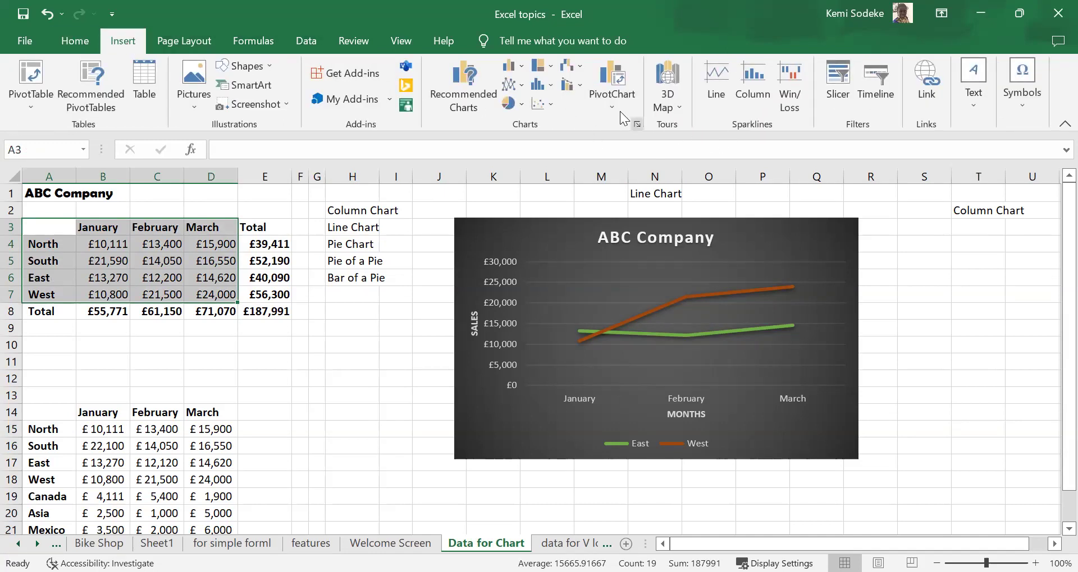
{"action": "left_click", "coordinate": [636, 124]}
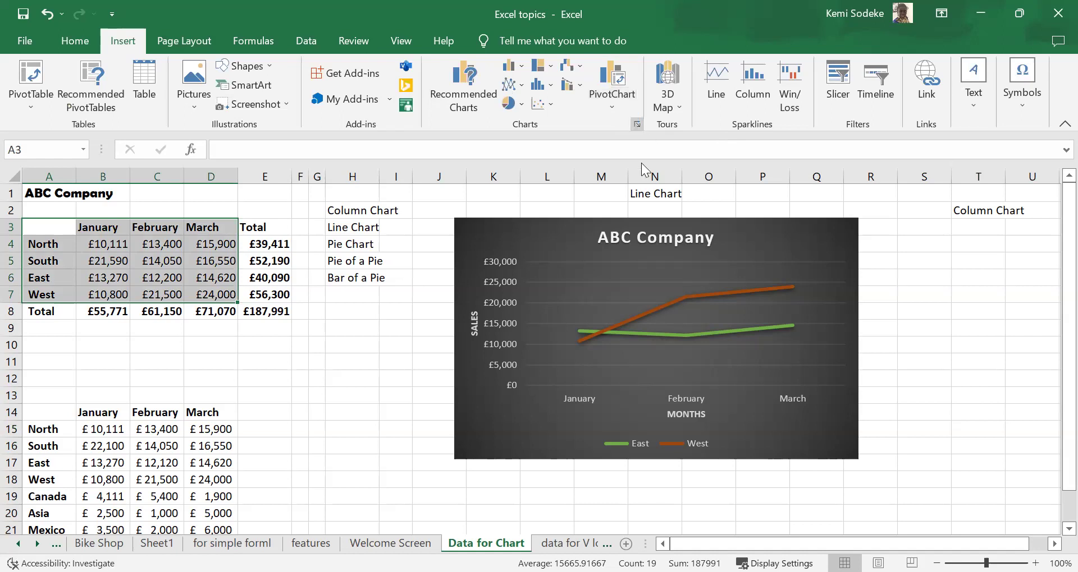
{"action": "left_click", "coordinate": [392, 68]}
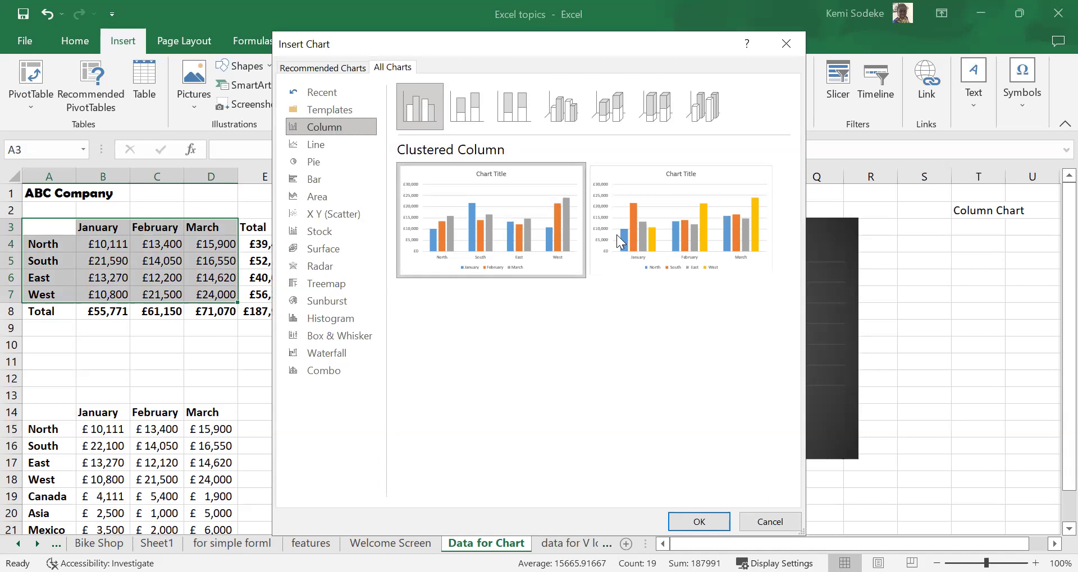
{"action": "mouse_move", "coordinate": [643, 218]}
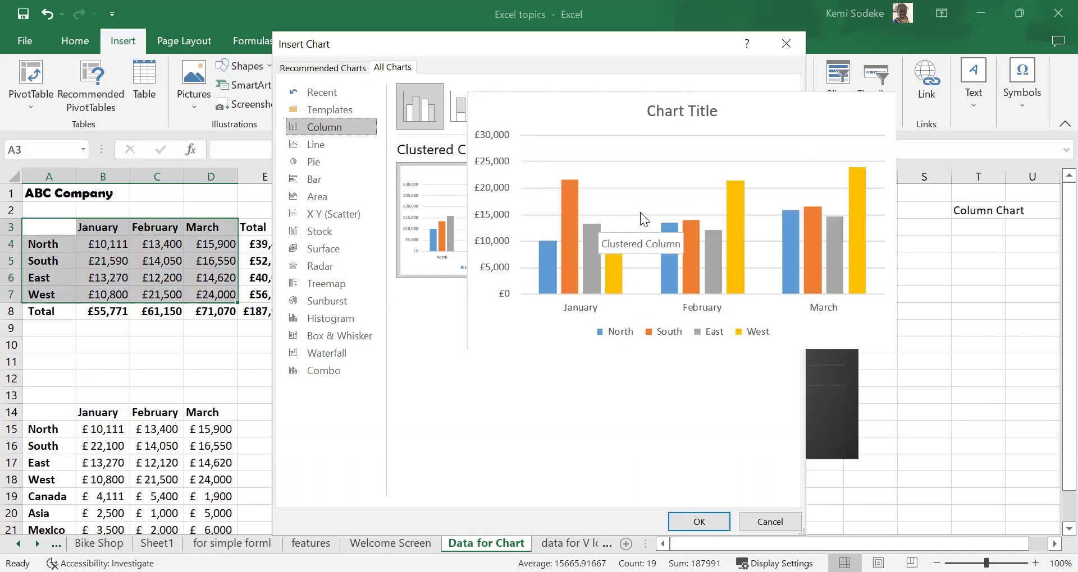
{"action": "left_click", "coordinate": [699, 523]}
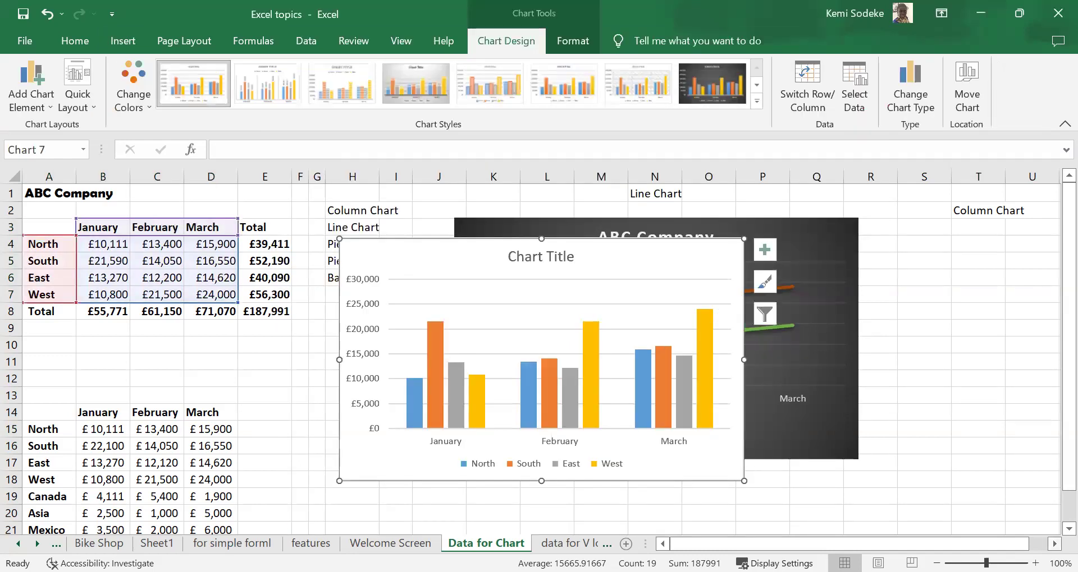
Step: Move the new clustered column chart beneath the "Column Chart" heading beside the line chart
{"action": "scroll", "coordinate": [496, 362], "scroll_direction": "right", "scroll_amount": 3}
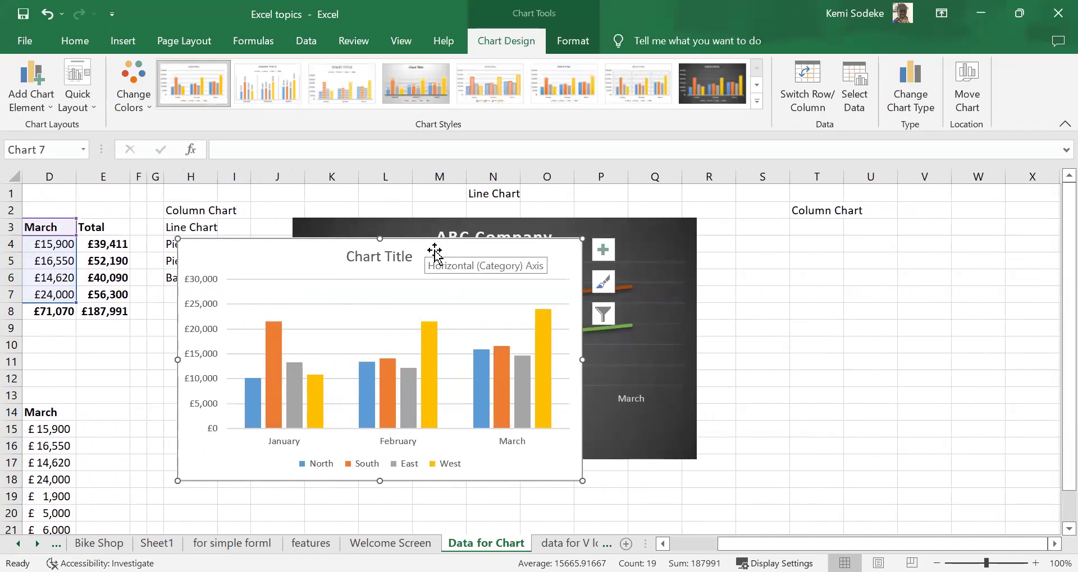
{"action": "left_click_drag", "start_coordinate": [466, 253], "coordinate": [996, 230]}
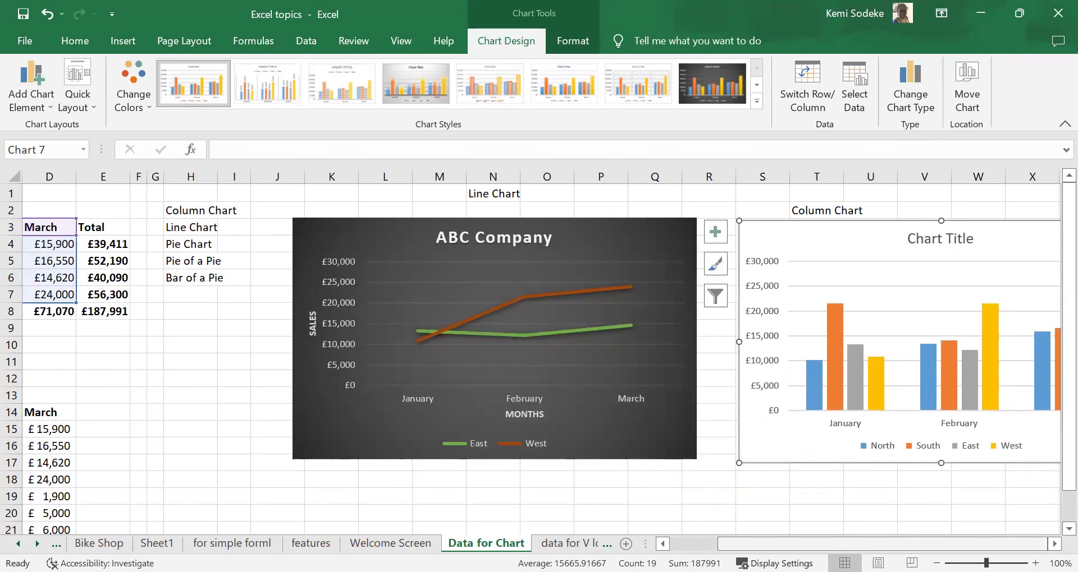
{"action": "left_click", "coordinate": [1055, 544]}
{"action": "scroll", "coordinate": [790, 213], "scroll_direction": "right", "scroll_amount": 5}
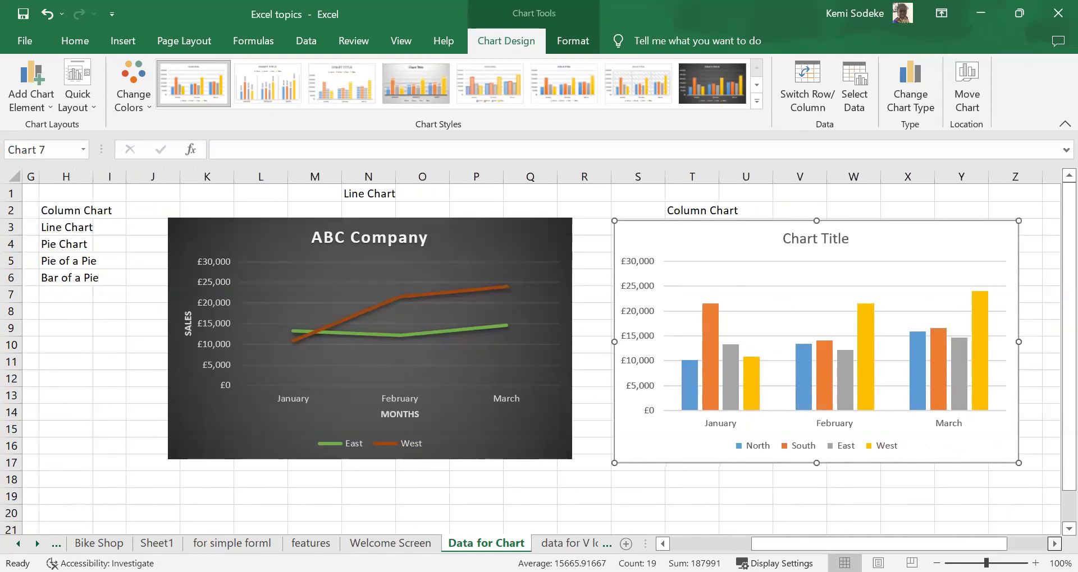
{"action": "left_click_drag", "start_coordinate": [783, 236], "coordinate": [820, 239]}
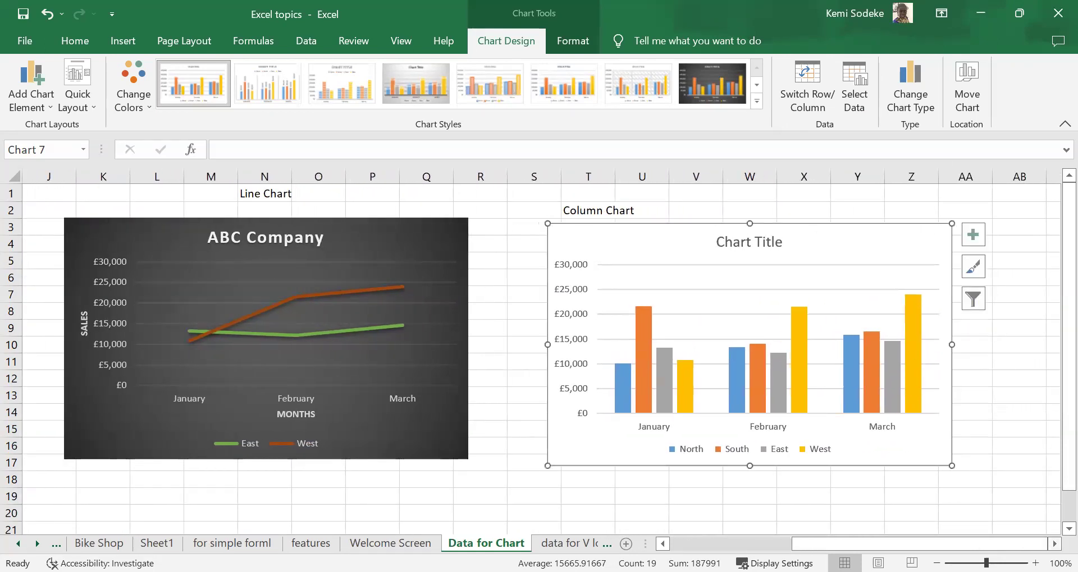
Step: Copy the clustered column chart and paste the duplicate at cell AD3
{"action": "scroll", "coordinate": [505, 317], "scroll_direction": "right", "scroll_amount": 5}
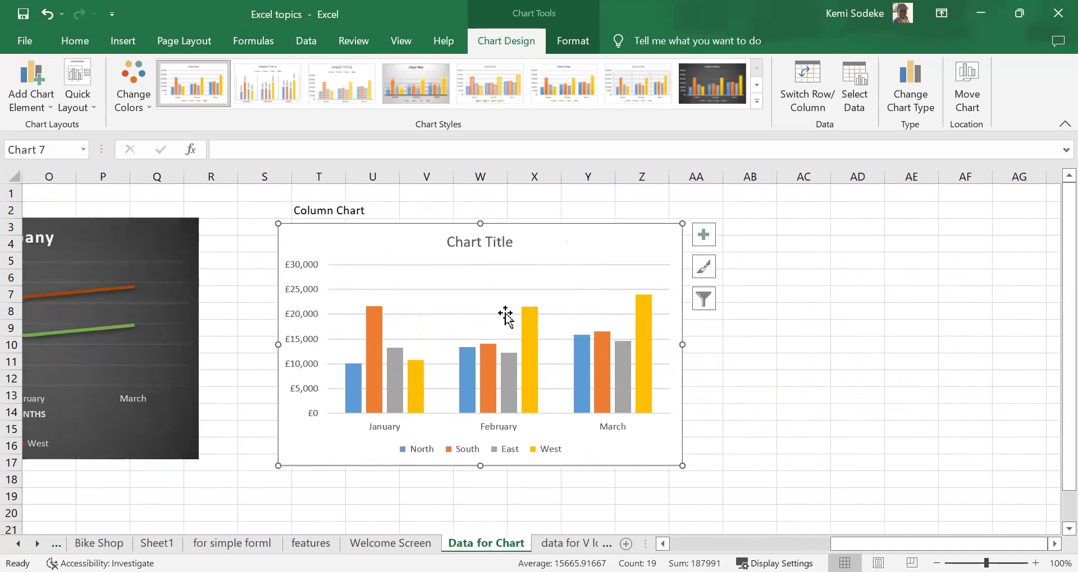
{"action": "right_click", "coordinate": [540, 236]}
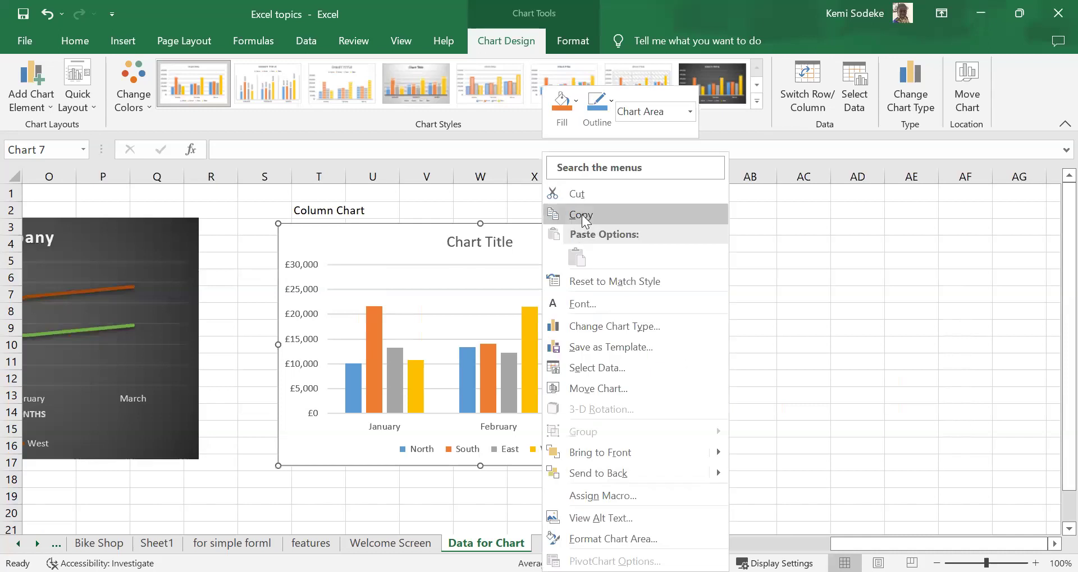
{"action": "left_click", "coordinate": [581, 215]}
{"action": "left_click", "coordinate": [860, 227]}
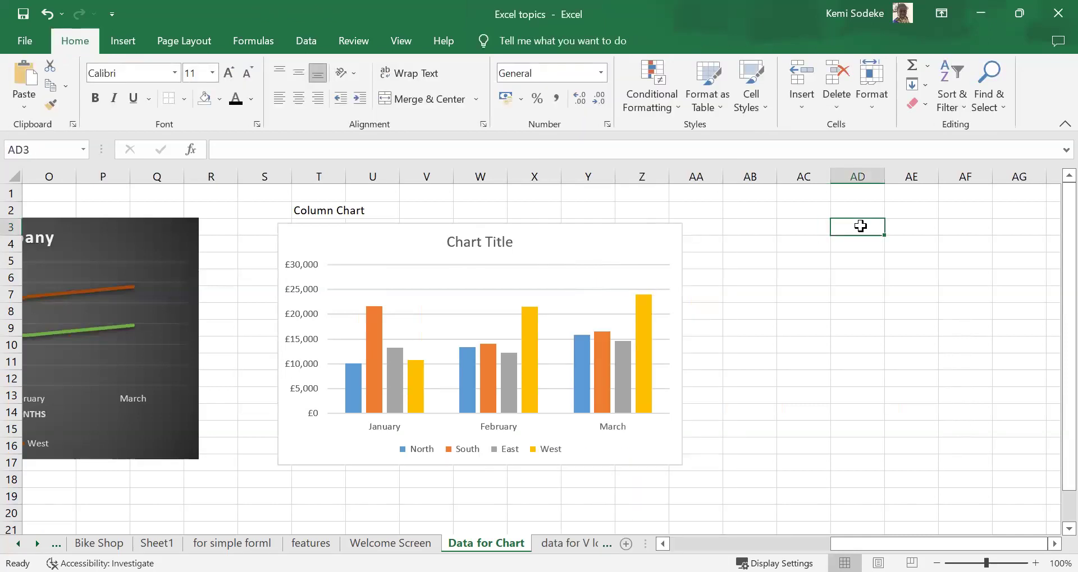
{"action": "right_click", "coordinate": [861, 232]}
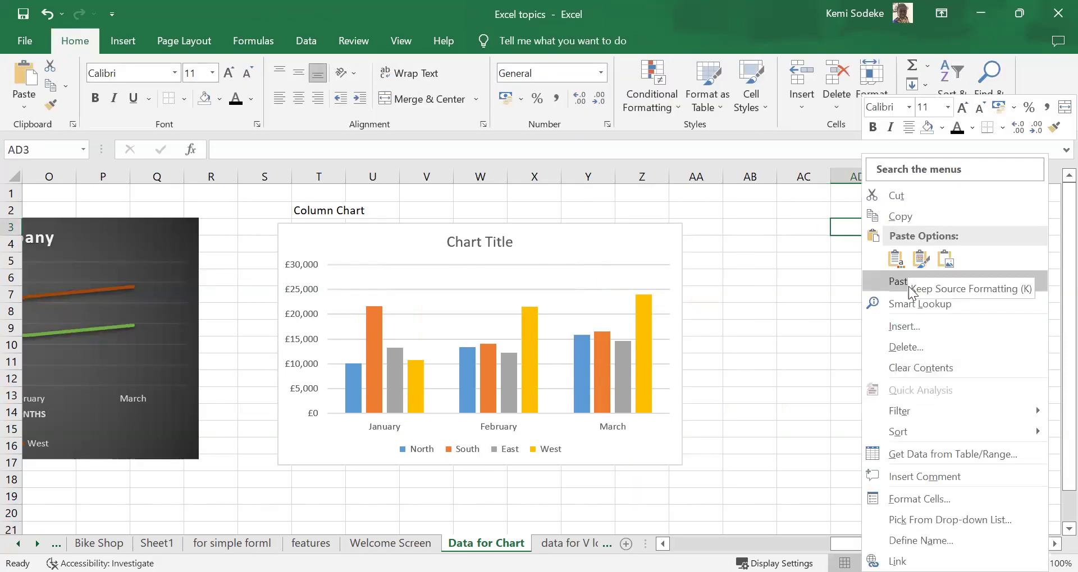
{"action": "left_click", "coordinate": [896, 257]}
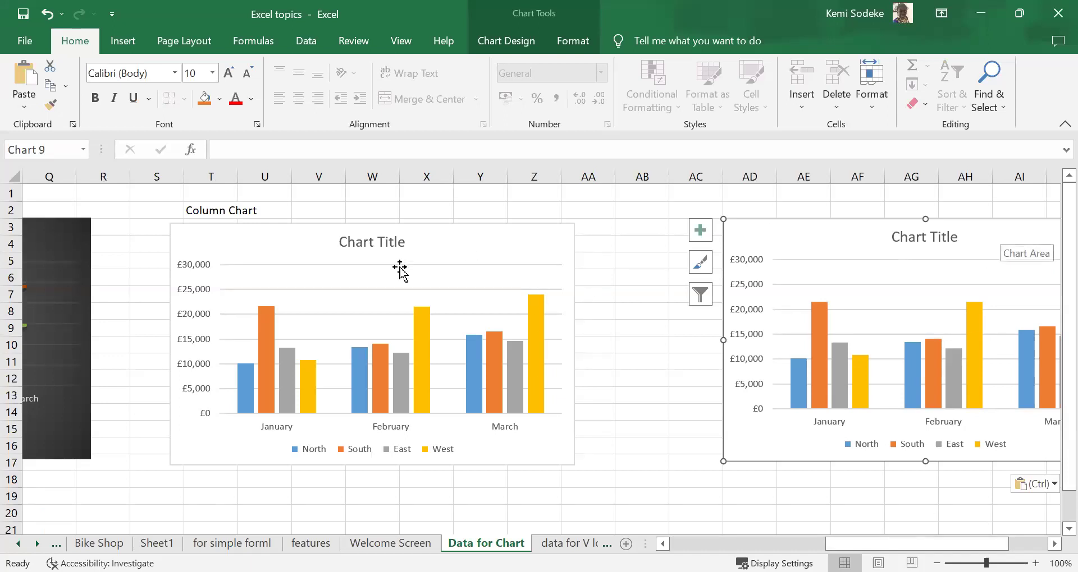
Step: Change the original column chart to an Area chart with the regions as categories and the months as series
{"action": "left_click", "coordinate": [481, 251]}
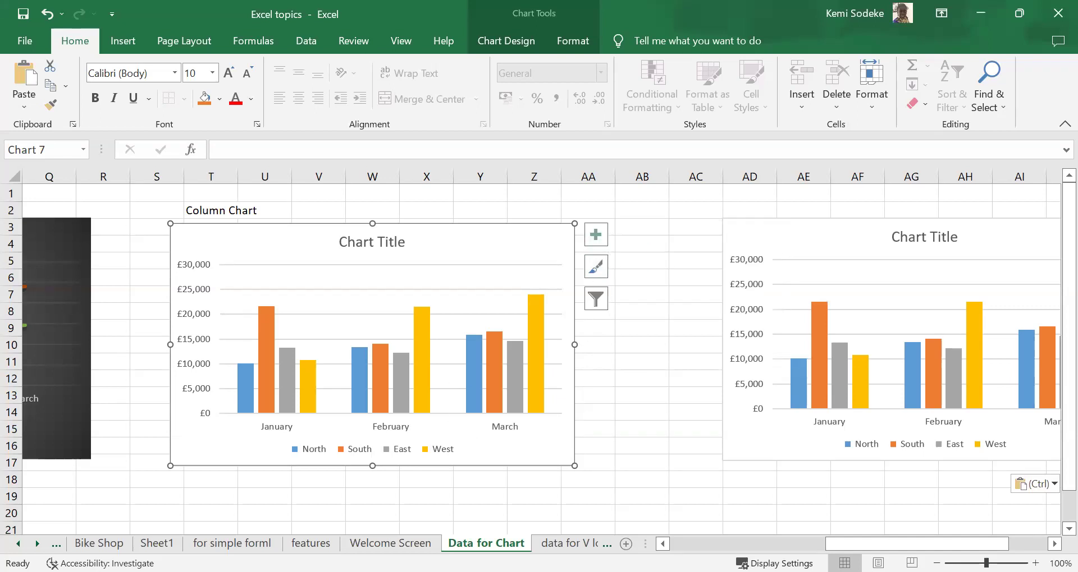
{"action": "scroll", "coordinate": [541, 362], "scroll_direction": "right", "scroll_amount": 4}
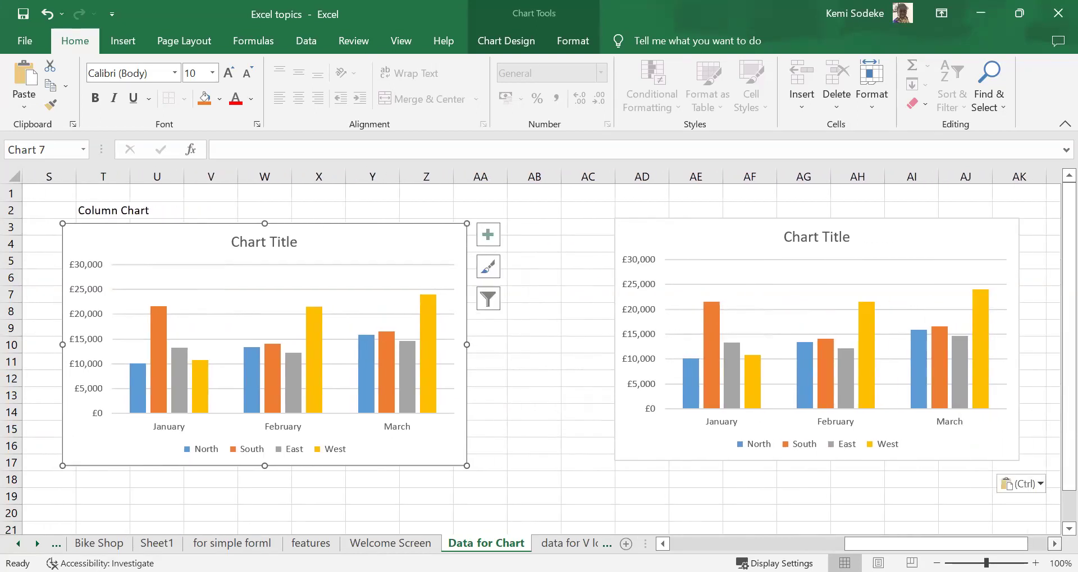
{"action": "scroll", "coordinate": [618, 479], "scroll_direction": "left", "scroll_amount": 10}
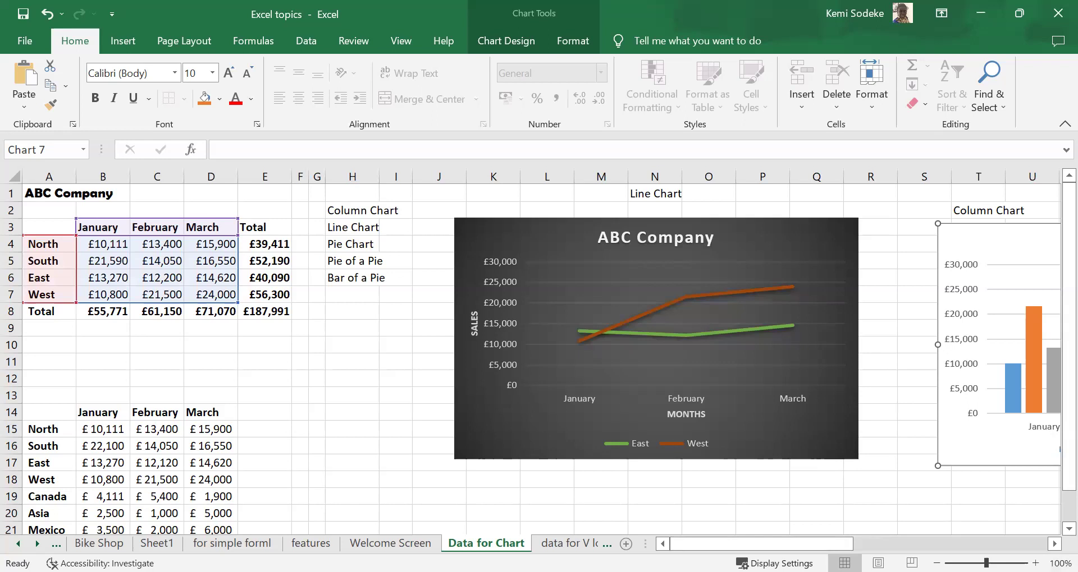
{"action": "scroll", "coordinate": [541, 359], "scroll_direction": "right", "scroll_amount": 4}
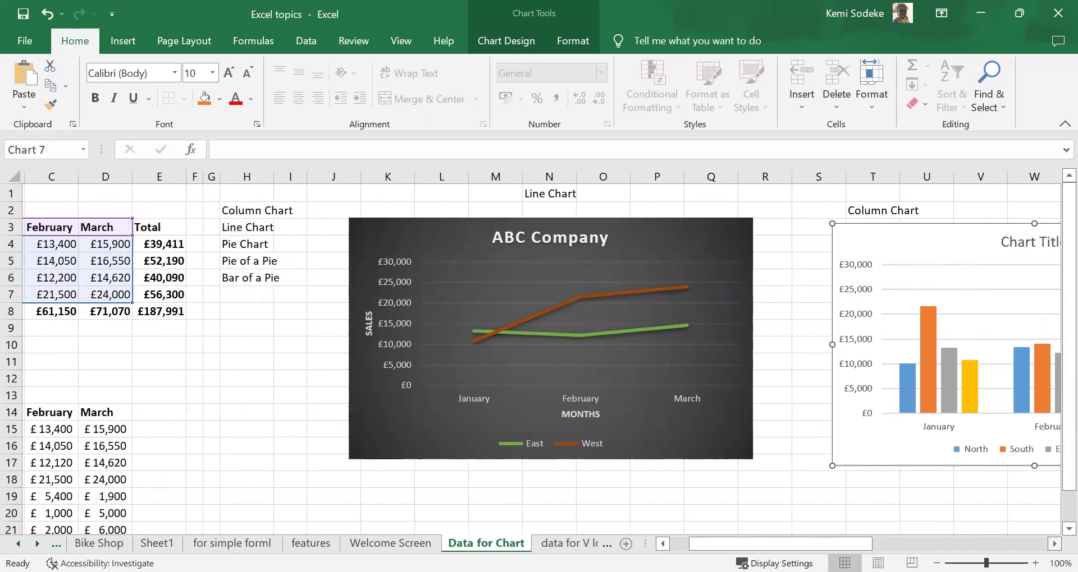
{"action": "scroll", "coordinate": [887, 241], "scroll_direction": "right", "scroll_amount": 3}
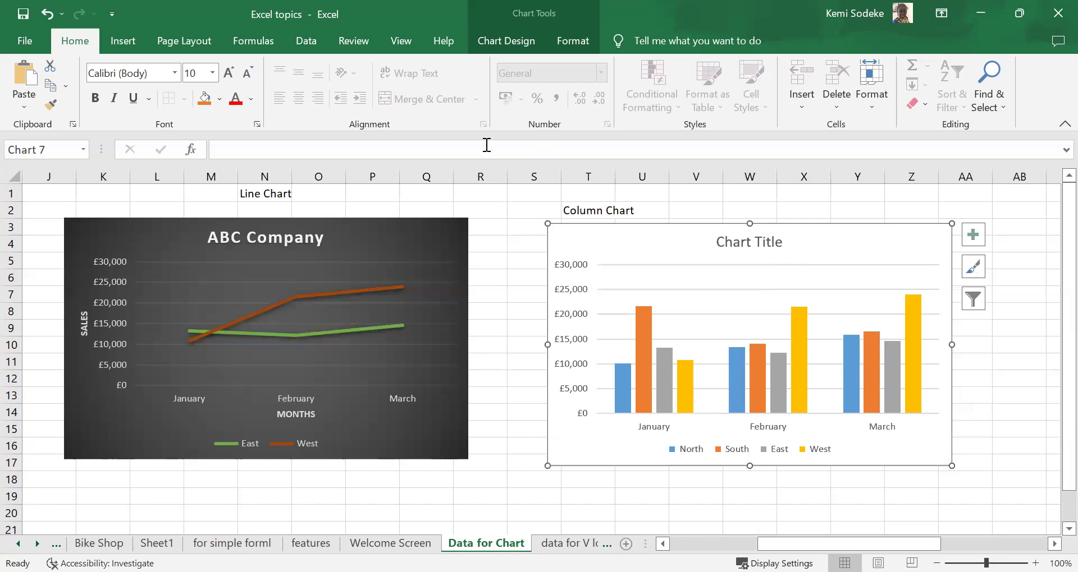
{"action": "left_click", "coordinate": [536, 15]}
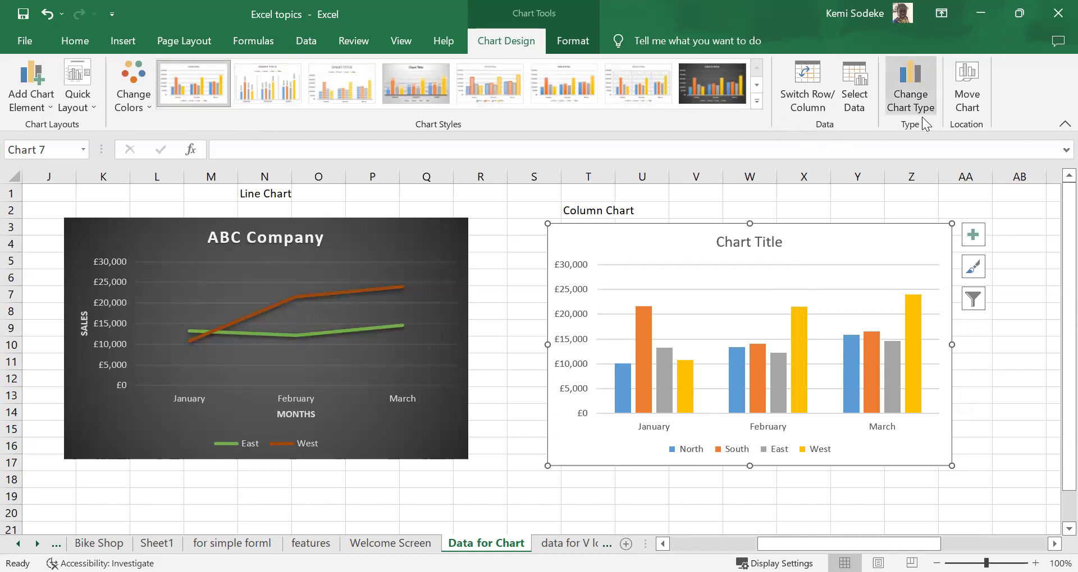
{"action": "left_click", "coordinate": [914, 74]}
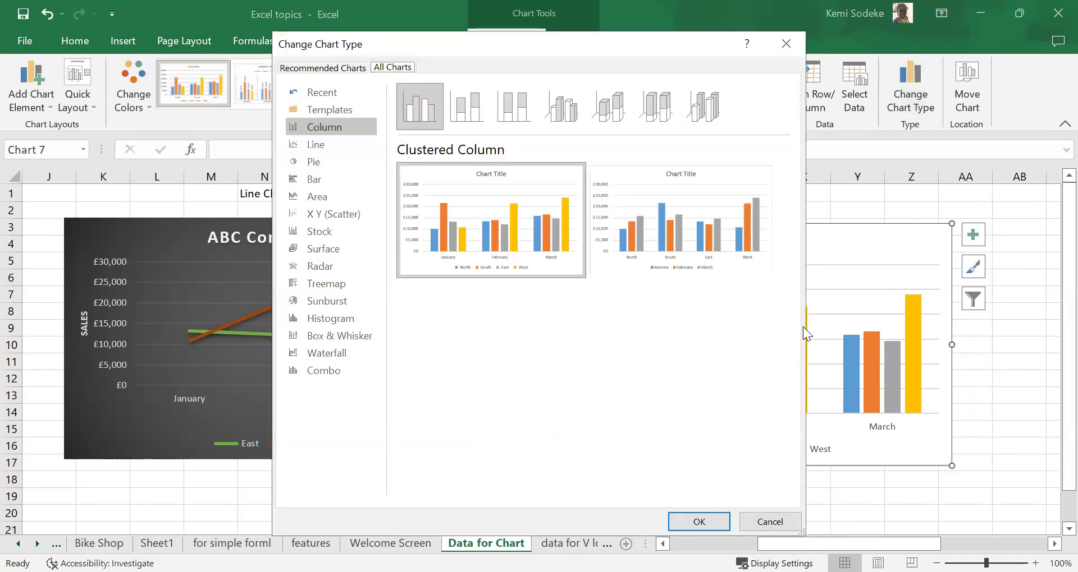
{"action": "left_click", "coordinate": [333, 196]}
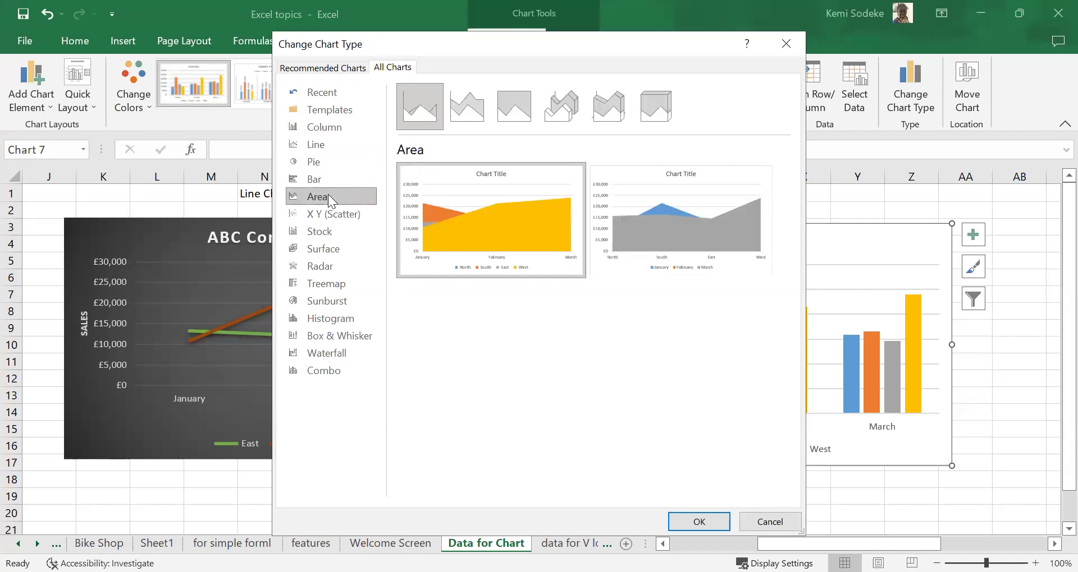
{"action": "left_click", "coordinate": [680, 217]}
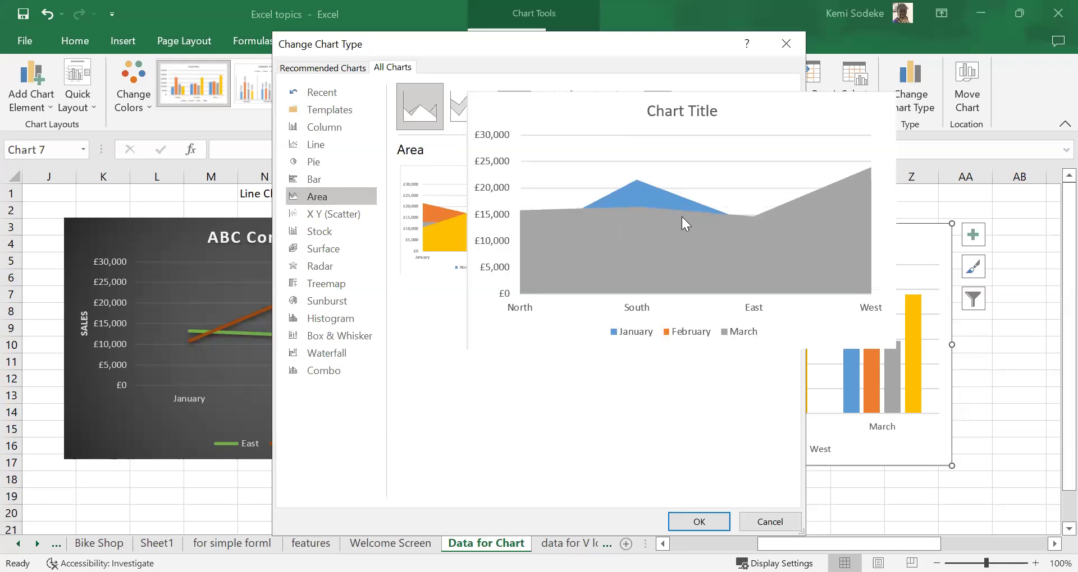
{"action": "left_click", "coordinate": [699, 522]}
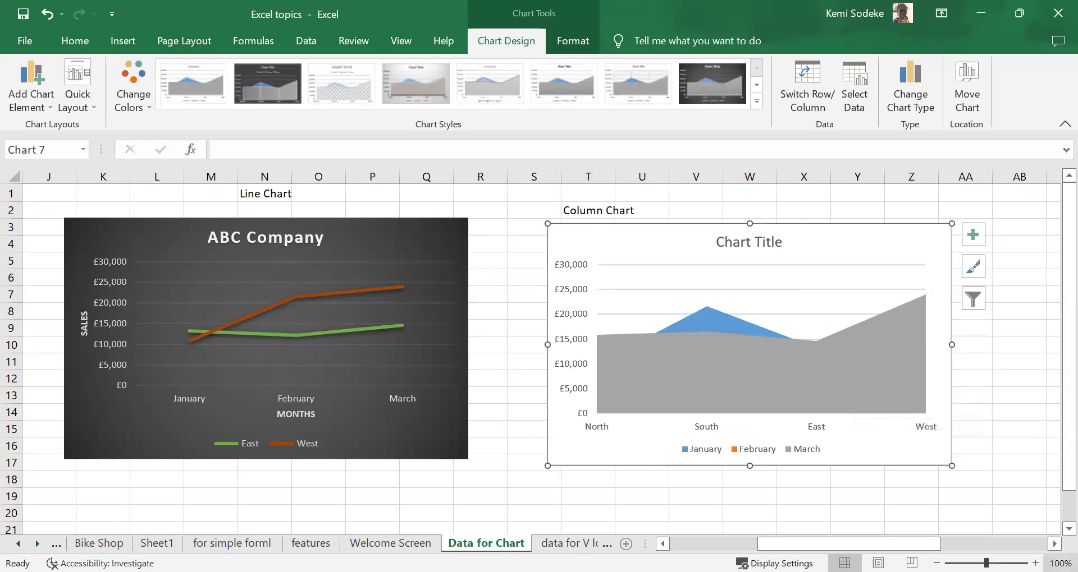
Step: Apply the colorful orange, gold and green palette to the area chart beneath the "Column Chart" heading
{"action": "left_click", "coordinate": [1055, 544]}
{"action": "left_click", "coordinate": [1055, 544]}
{"action": "left_click", "coordinate": [1054, 544]}
{"action": "left_click", "coordinate": [428, 212]}
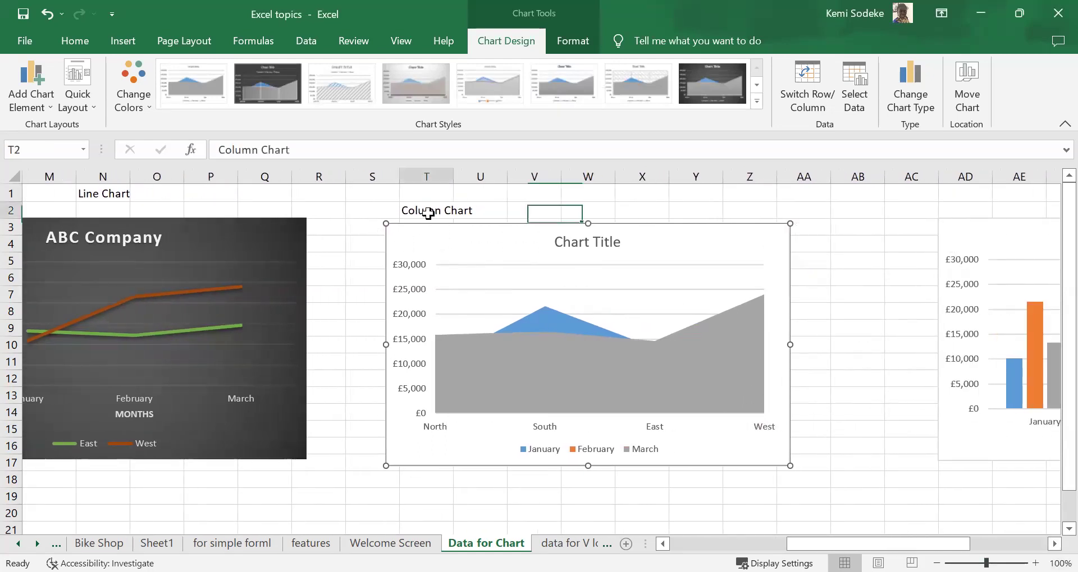
{"action": "left_click", "coordinate": [681, 320]}
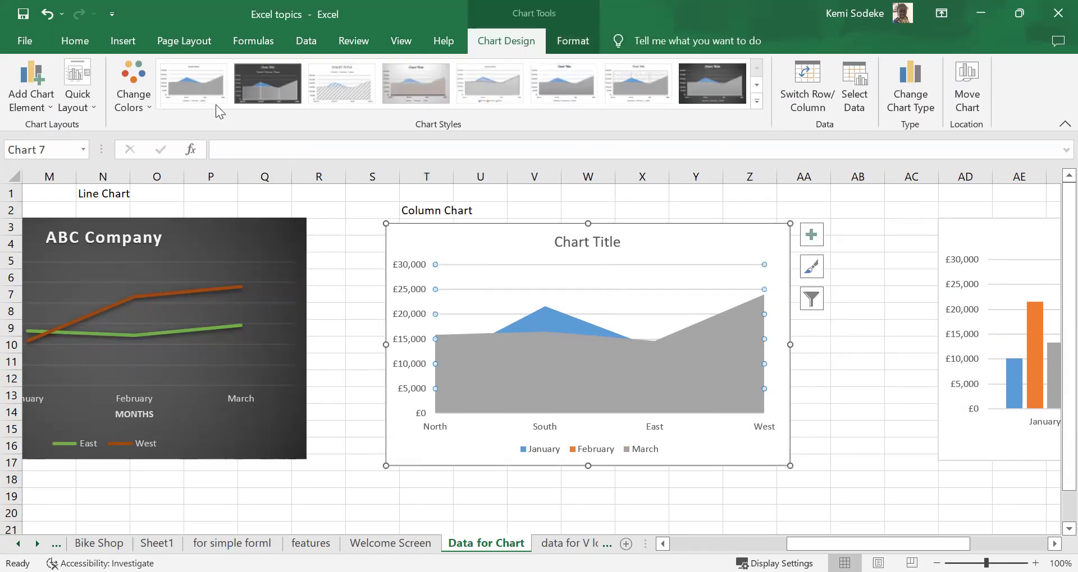
{"action": "left_click", "coordinate": [140, 73]}
{"action": "left_click", "coordinate": [204, 199]}
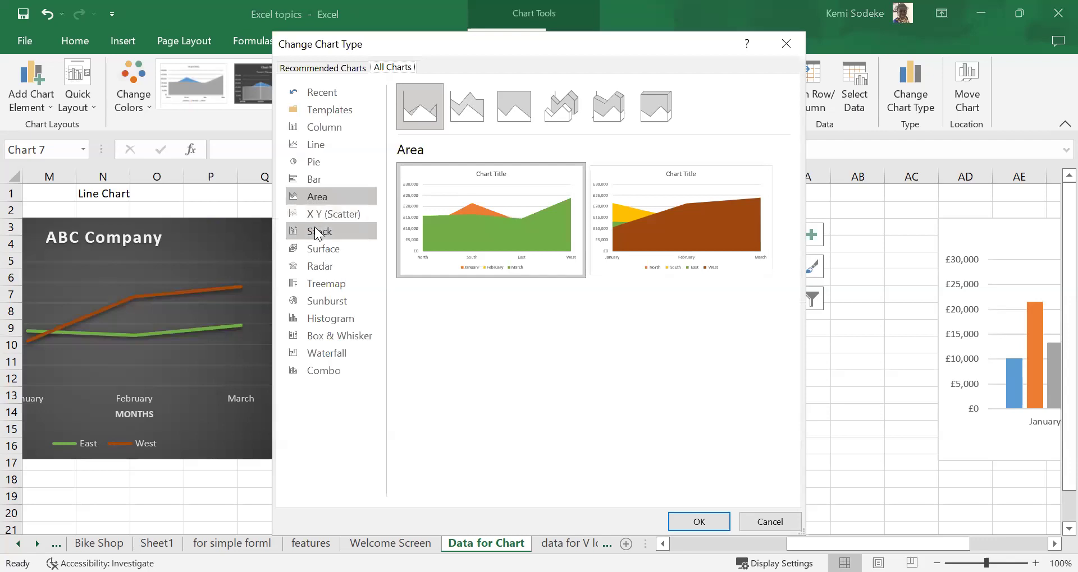
Step: Preview the Stock and Sunburst chart types for the area chart
{"action": "left_click", "coordinate": [314, 227]}
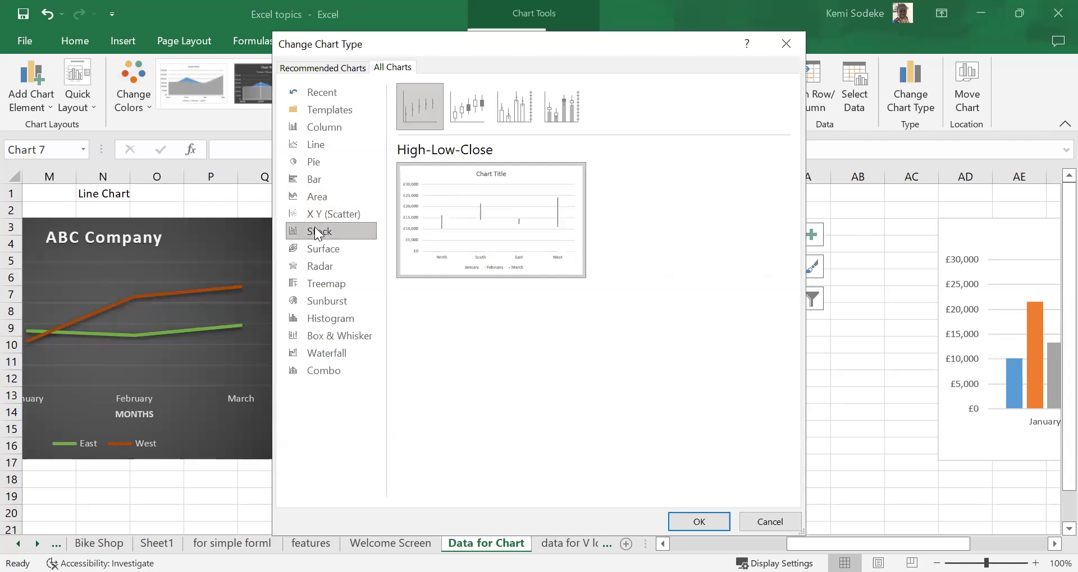
{"action": "left_click", "coordinate": [322, 301]}
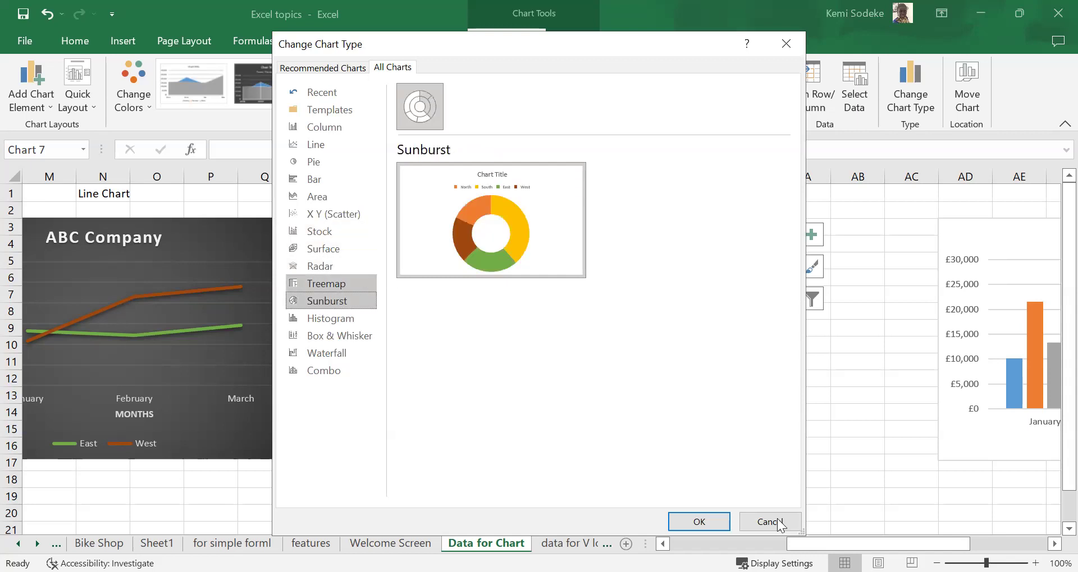
Step: Apply the Sunburst chart type to the selected chart
{"action": "left_click", "coordinate": [699, 522]}
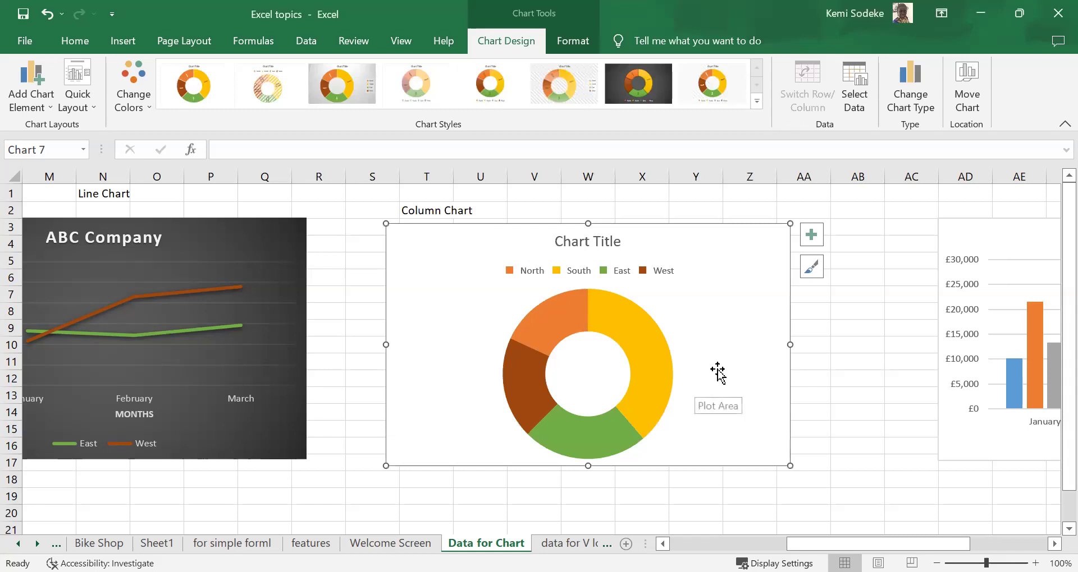
Step: Insert a 2-D pie chart of the January sales for the four regions in A3:B7
{"action": "scroll", "coordinate": [717, 372], "scroll_direction": "down", "scroll_amount": 3}
{"action": "scroll", "coordinate": [616, 388], "scroll_direction": "left", "scroll_amount": 4}
{"action": "scroll", "coordinate": [616, 387], "scroll_direction": "up", "scroll_amount": 3}
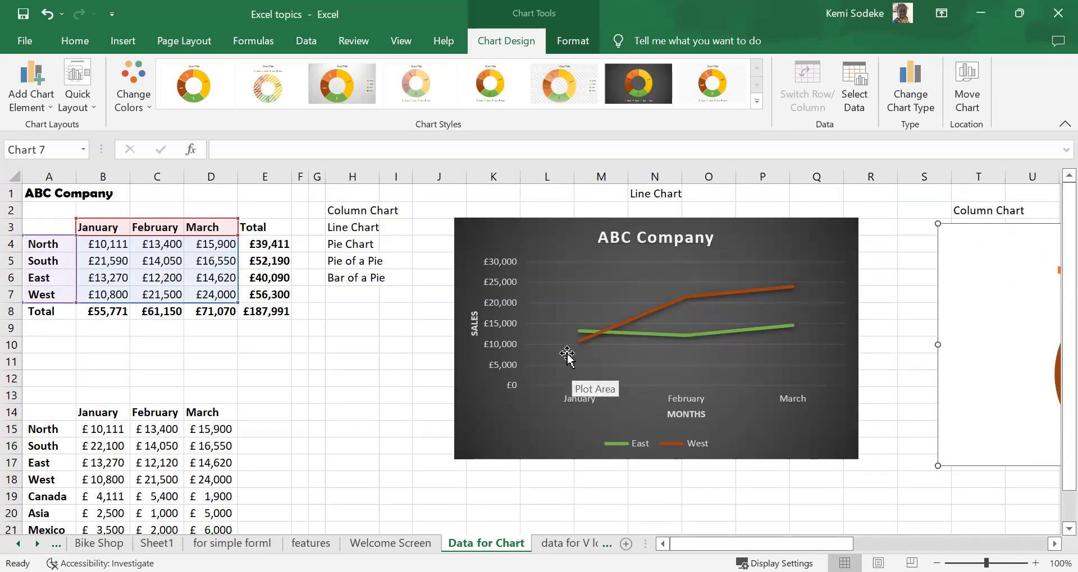
{"action": "scroll", "coordinate": [563, 343], "scroll_direction": "down", "scroll_amount": 4}
{"action": "scroll", "coordinate": [563, 343], "scroll_direction": "up", "scroll_amount": 4}
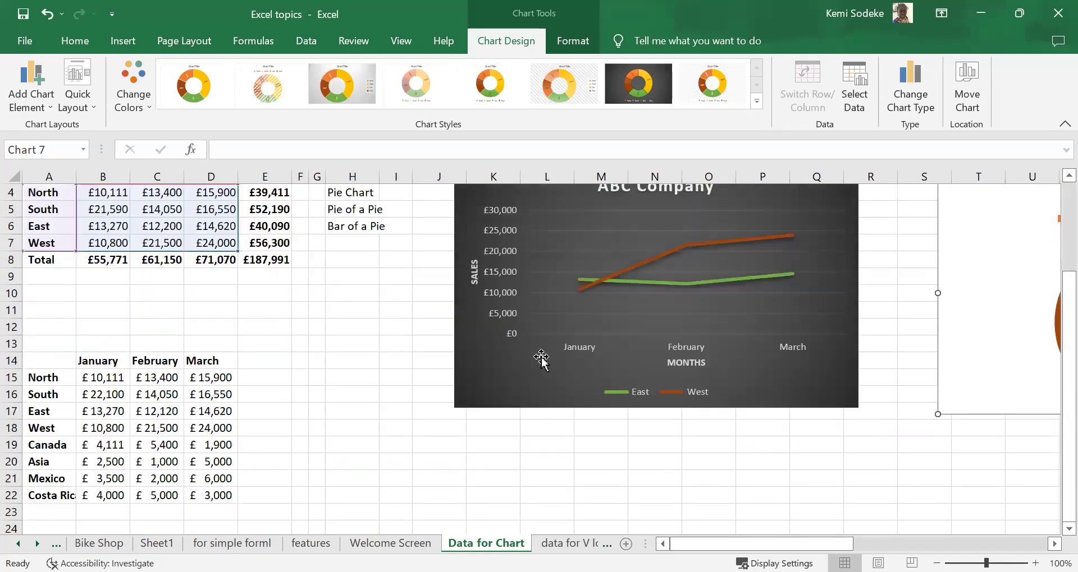
{"action": "left_click", "coordinate": [273, 360]}
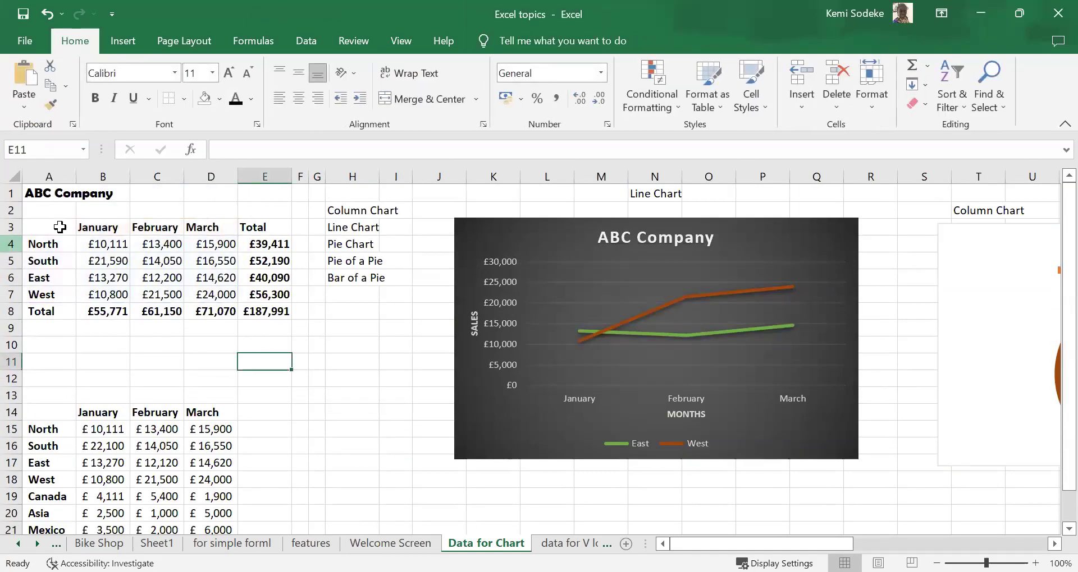
{"action": "left_click_drag", "start_coordinate": [47, 224], "coordinate": [101, 296]}
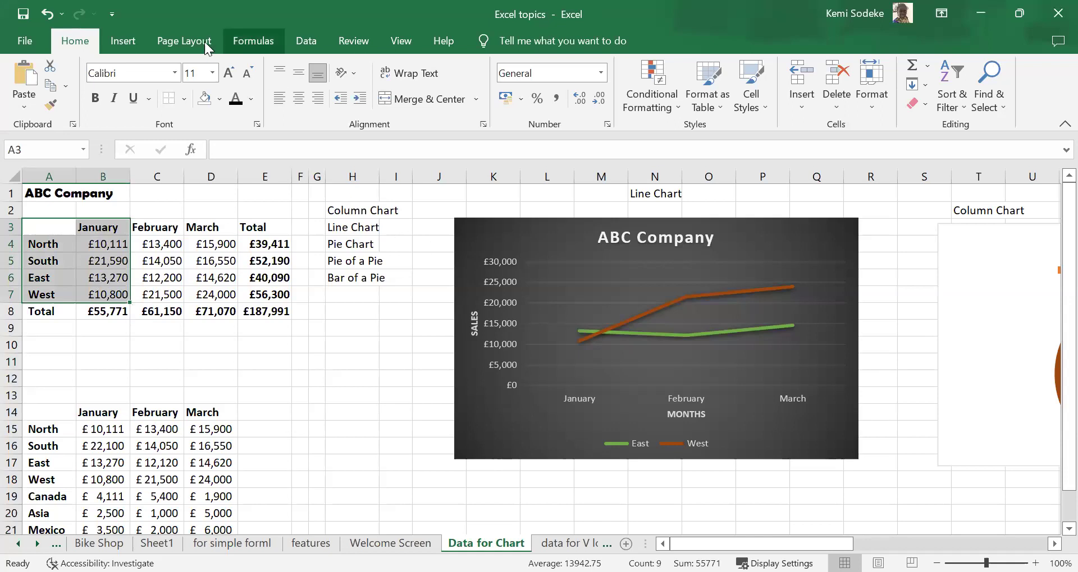
{"action": "left_click", "coordinate": [129, 40]}
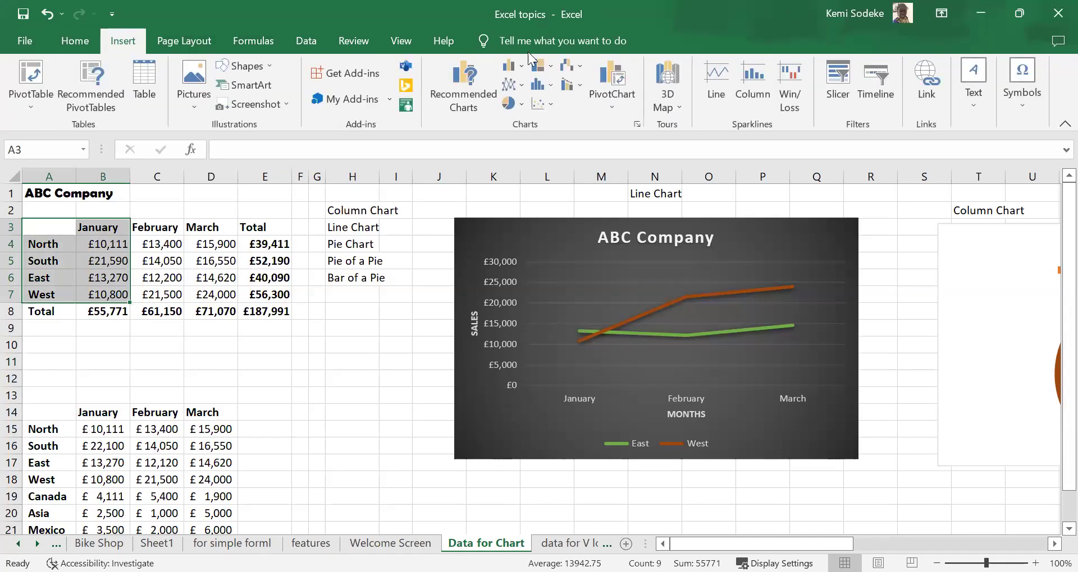
{"action": "left_click", "coordinate": [512, 107]}
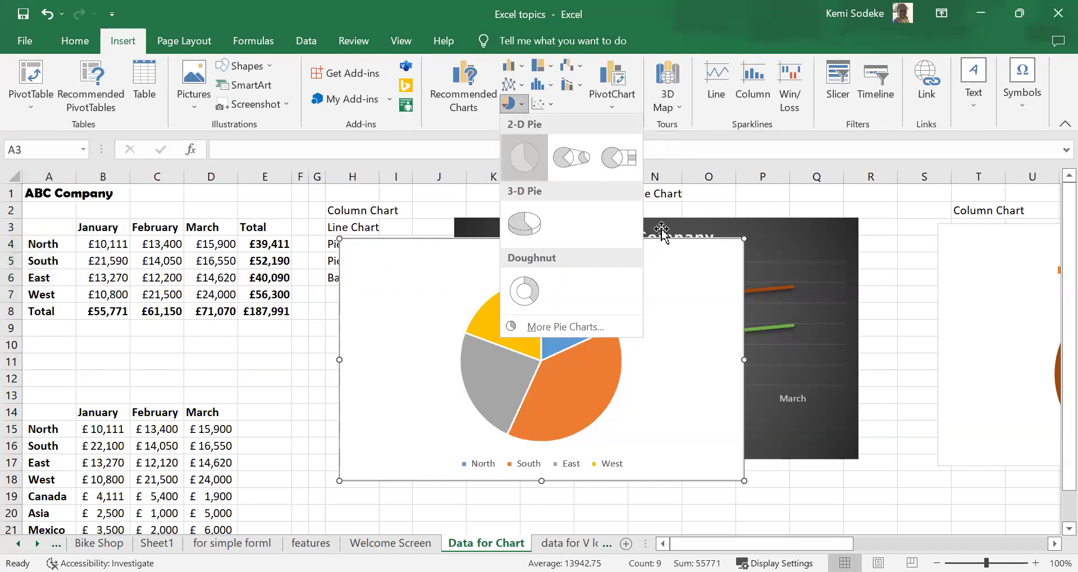
{"action": "left_click", "coordinate": [524, 158]}
Step: Move the January pie chart into the empty area below the line chart, spanning about rows 21 to 35
{"action": "scroll", "coordinate": [661, 229], "scroll_direction": "down", "scroll_amount": 2}
{"action": "left_click_drag", "start_coordinate": [661, 229], "coordinate": [693, 483]}
{"action": "scroll", "coordinate": [828, 330], "scroll_direction": "down", "scroll_amount": 3}
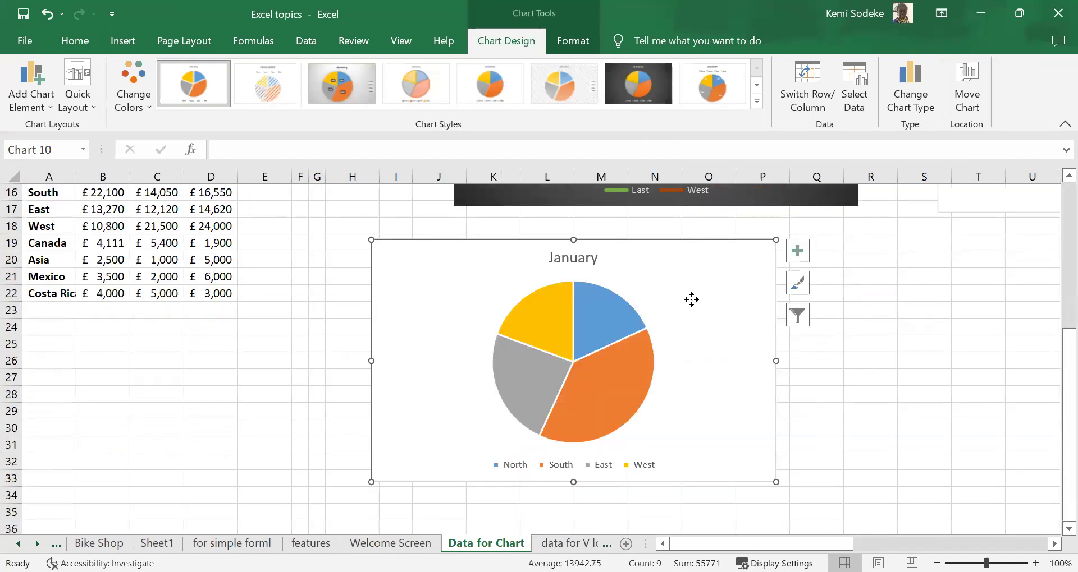
{"action": "left_click_drag", "start_coordinate": [691, 300], "coordinate": [695, 332]}
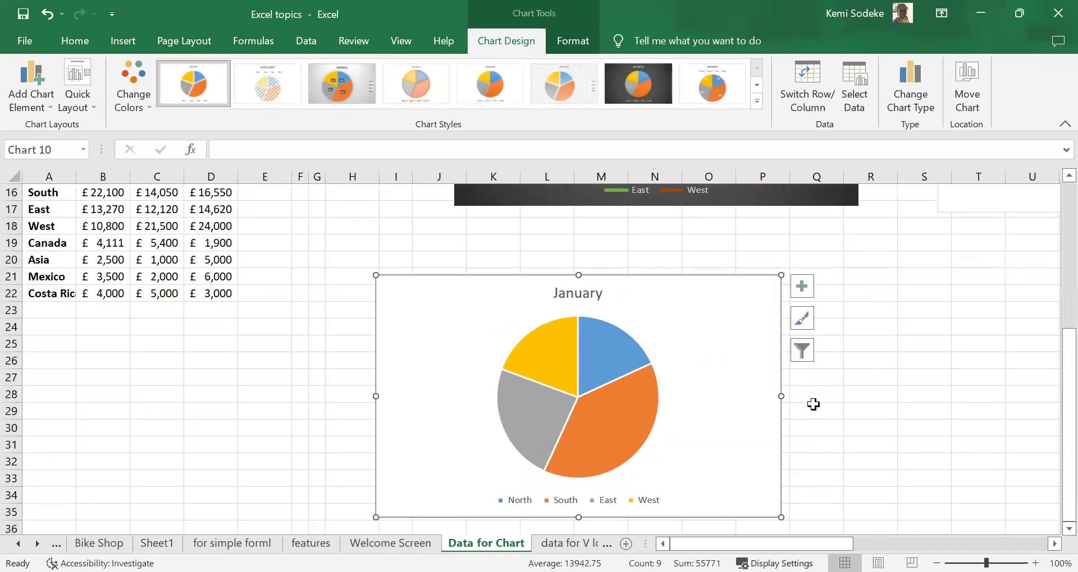
{"action": "scroll", "coordinate": [719, 385], "scroll_direction": "up", "scroll_amount": 1}
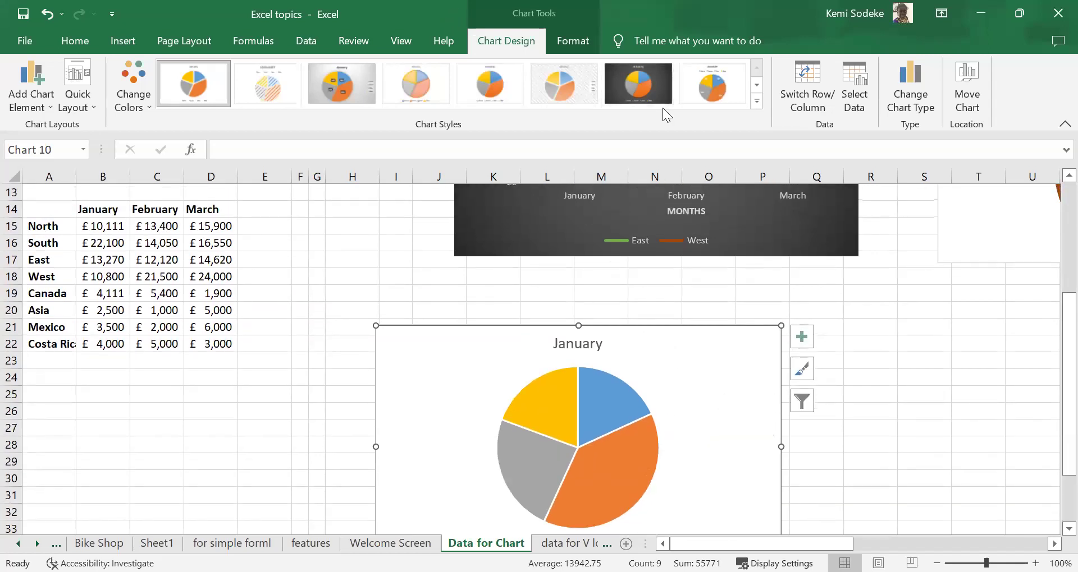
{"action": "left_click", "coordinate": [214, 445]}
{"action": "scroll", "coordinate": [639, 392], "scroll_direction": "down", "scroll_amount": 1}
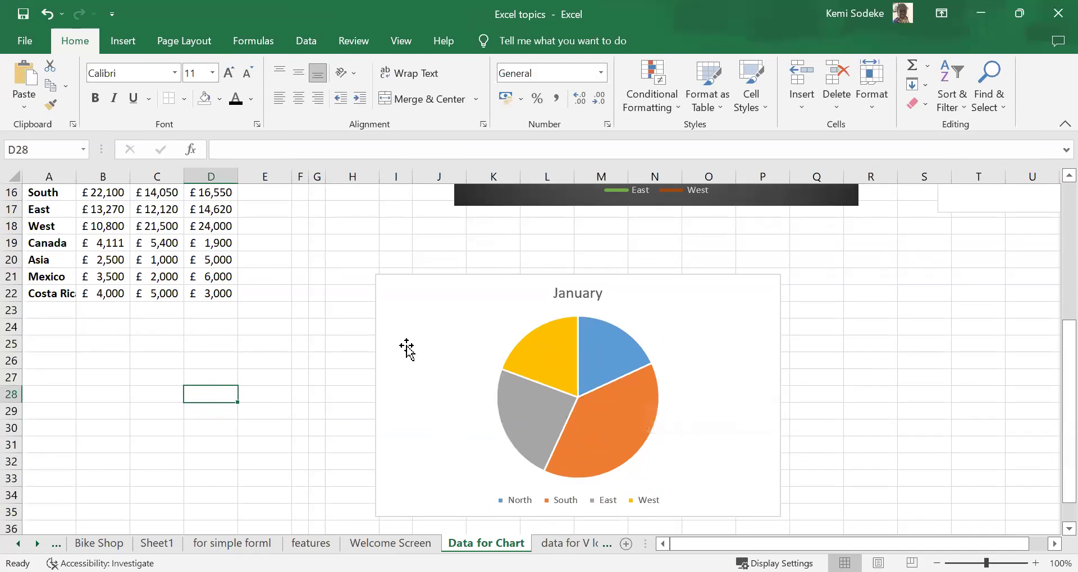
Step: Insert a Pie of Pie chart of the January figures in A14:B22 of the second table
{"action": "scroll", "coordinate": [382, 351], "scroll_direction": "up", "scroll_amount": 1}
{"action": "scroll", "coordinate": [382, 351], "scroll_direction": "up", "scroll_amount": 1}
{"action": "left_click_drag", "start_coordinate": [38, 207], "coordinate": [106, 344]}
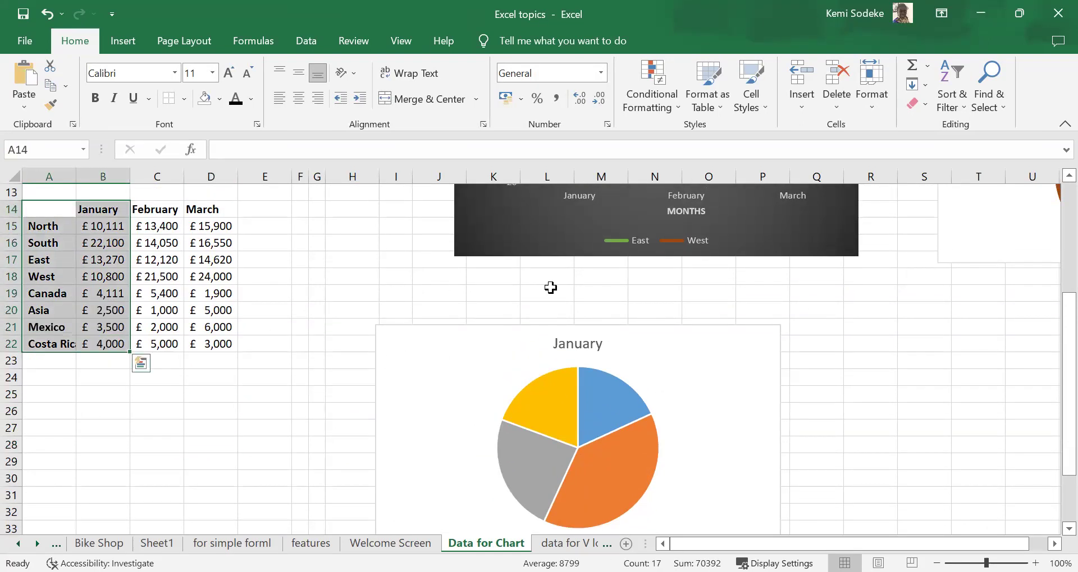
{"action": "left_click", "coordinate": [123, 41]}
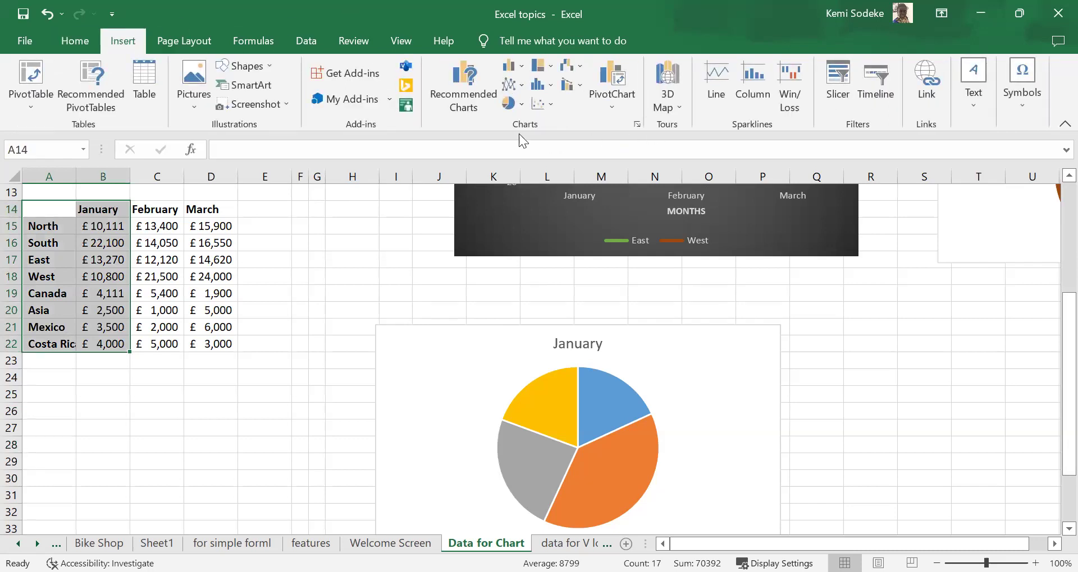
{"action": "left_click", "coordinate": [636, 124]}
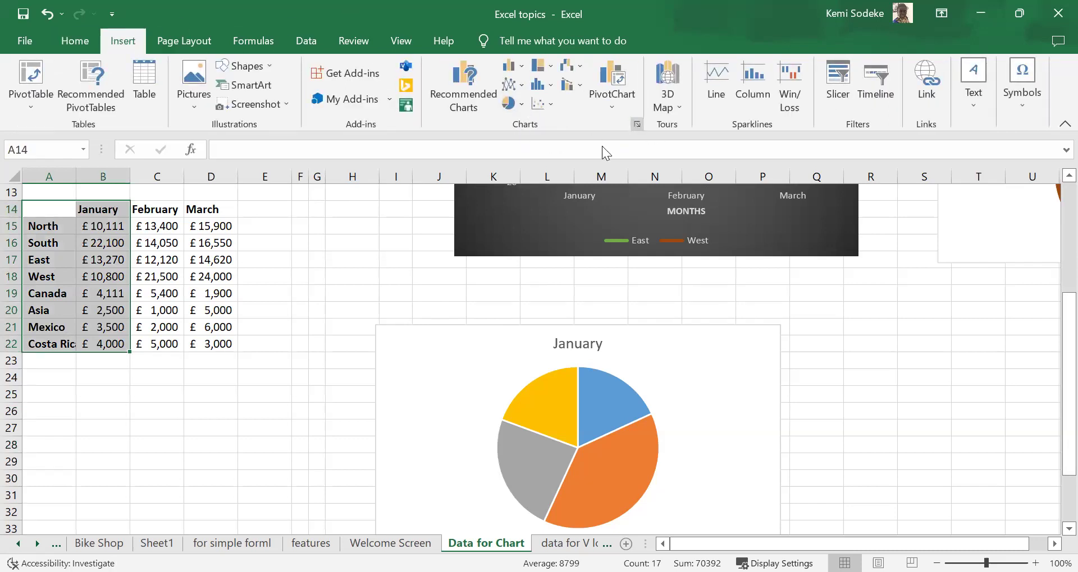
{"action": "left_click", "coordinate": [392, 68]}
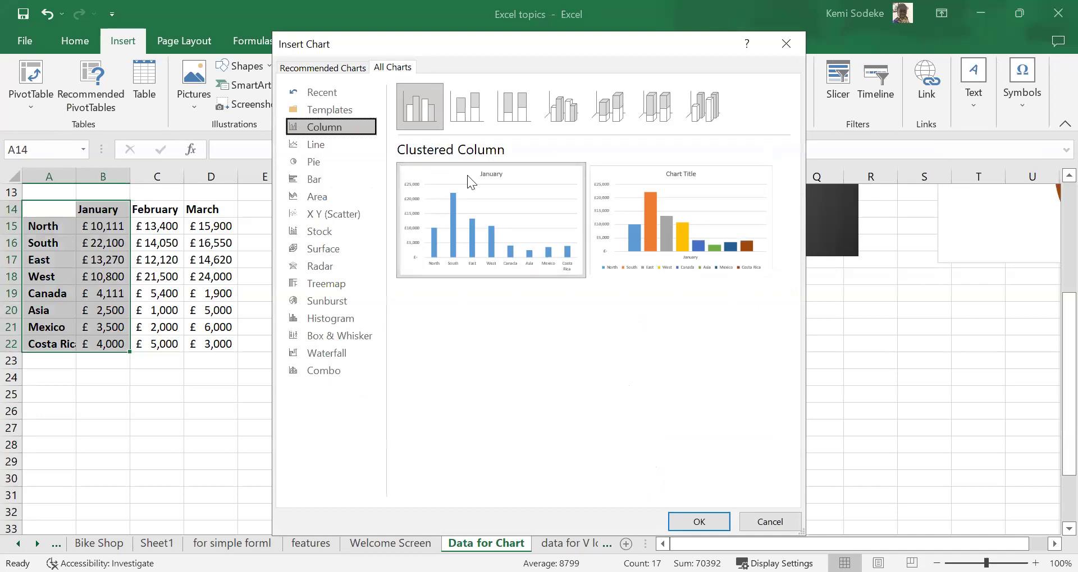
{"action": "left_click", "coordinate": [325, 164]}
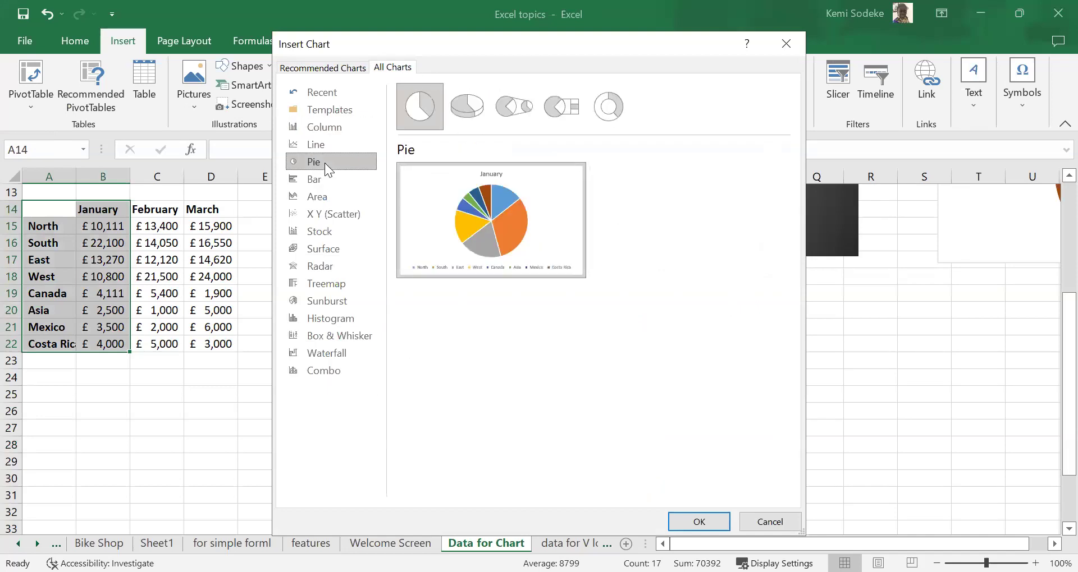
{"action": "left_click", "coordinate": [521, 108]}
{"action": "mouse_move", "coordinate": [511, 176]}
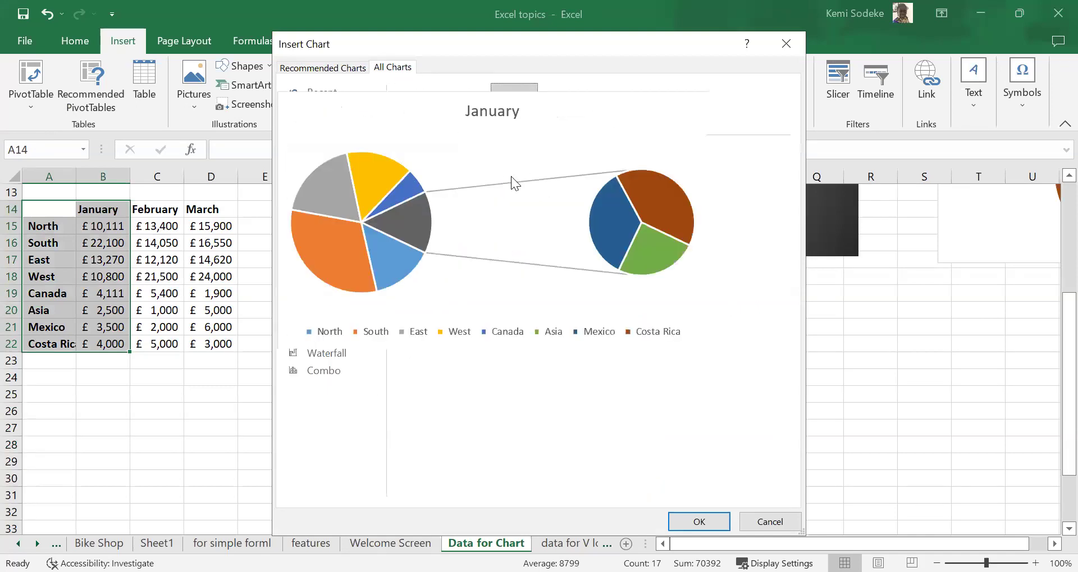
{"action": "left_click", "coordinate": [708, 522]}
Step: Move the Pie of Pie chart beside the simple pie chart, just below the sunburst chart
{"action": "scroll", "coordinate": [801, 323], "scroll_direction": "up", "scroll_amount": 2}
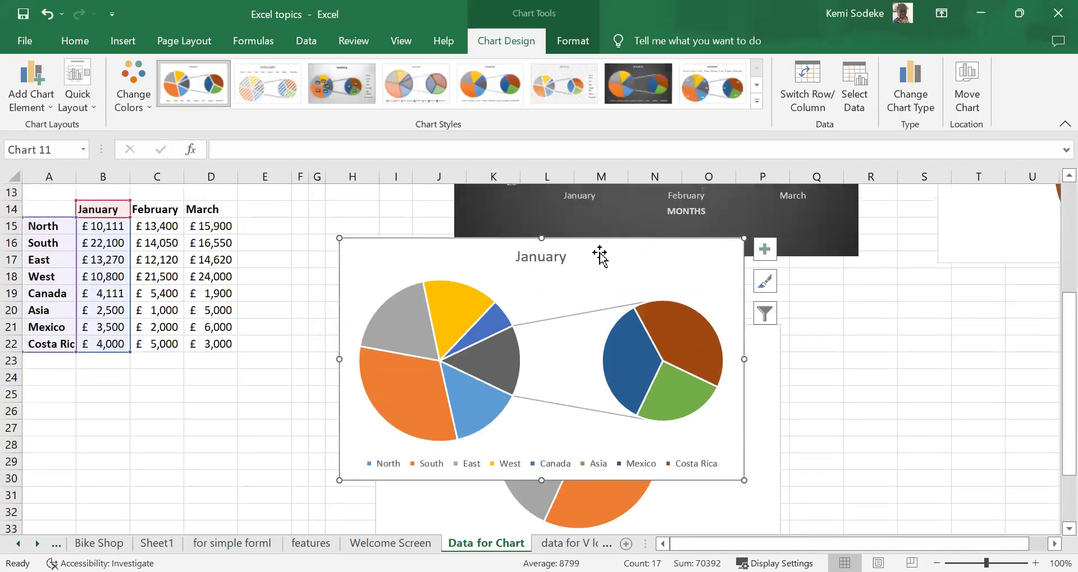
{"action": "mouse_move", "coordinate": [659, 298]}
{"action": "left_mouse_down"}
{"action": "mouse_move", "coordinate": [890, 318]}
{"action": "mouse_move", "coordinate": [945, 334]}
{"action": "left_mouse_up"}
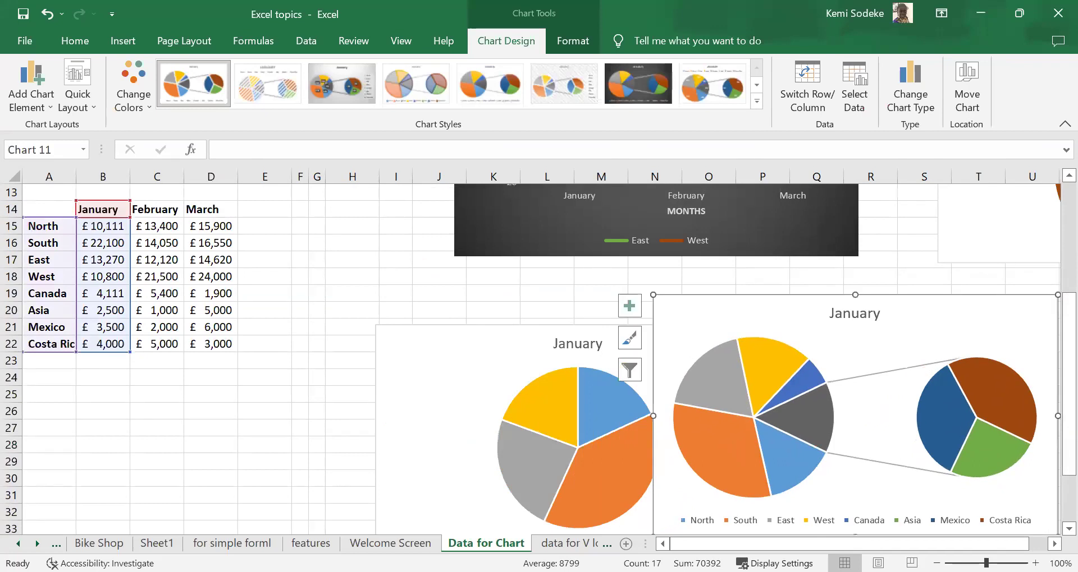
{"action": "scroll", "coordinate": [852, 456], "scroll_direction": "right", "scroll_amount": 3}
{"action": "left_click_drag", "start_coordinate": [645, 318], "coordinate": [808, 298]}
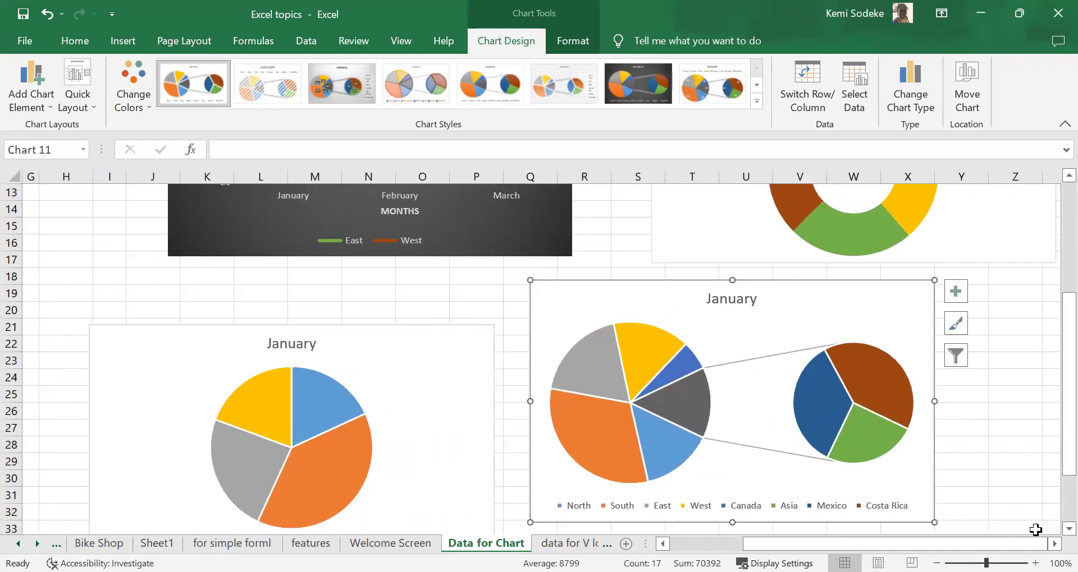
{"action": "scroll", "coordinate": [898, 543], "scroll_direction": "right", "scroll_amount": 1}
{"action": "scroll", "coordinate": [282, 401], "scroll_direction": "right", "scroll_amount": 4}
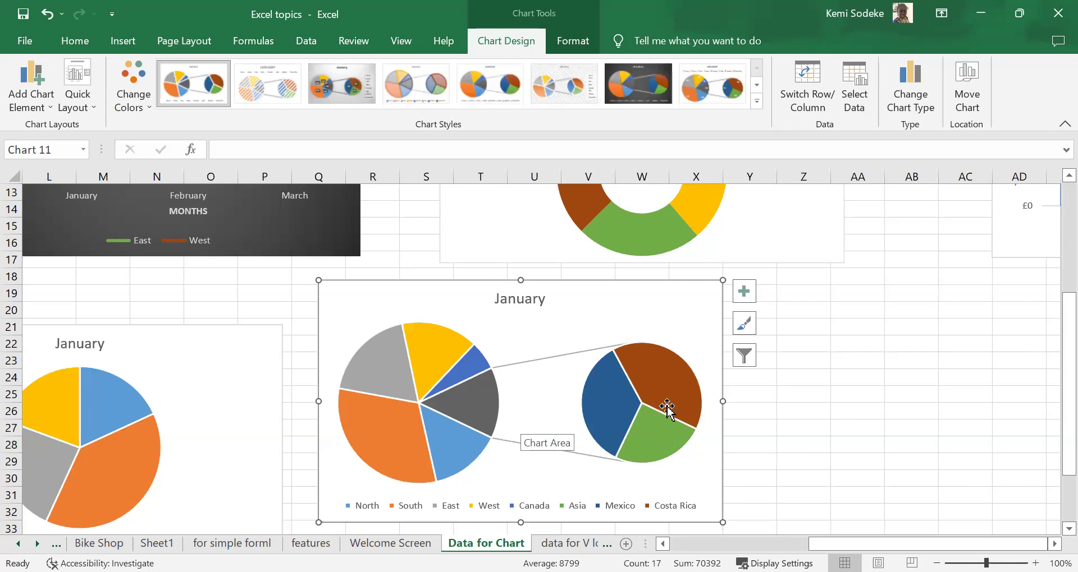
Step: Give the Pie of Pie chart the grey gradient style with percentage labels and shift it slightly to the right
{"action": "mouse_move", "coordinate": [666, 408]}
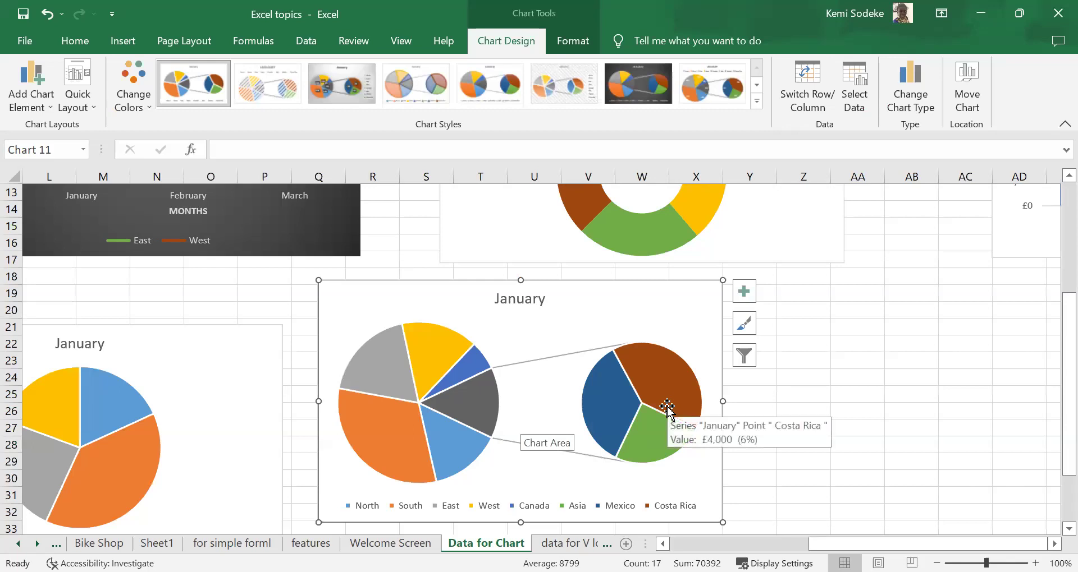
{"action": "left_click", "coordinate": [744, 291]}
{"action": "left_click", "coordinate": [744, 324]}
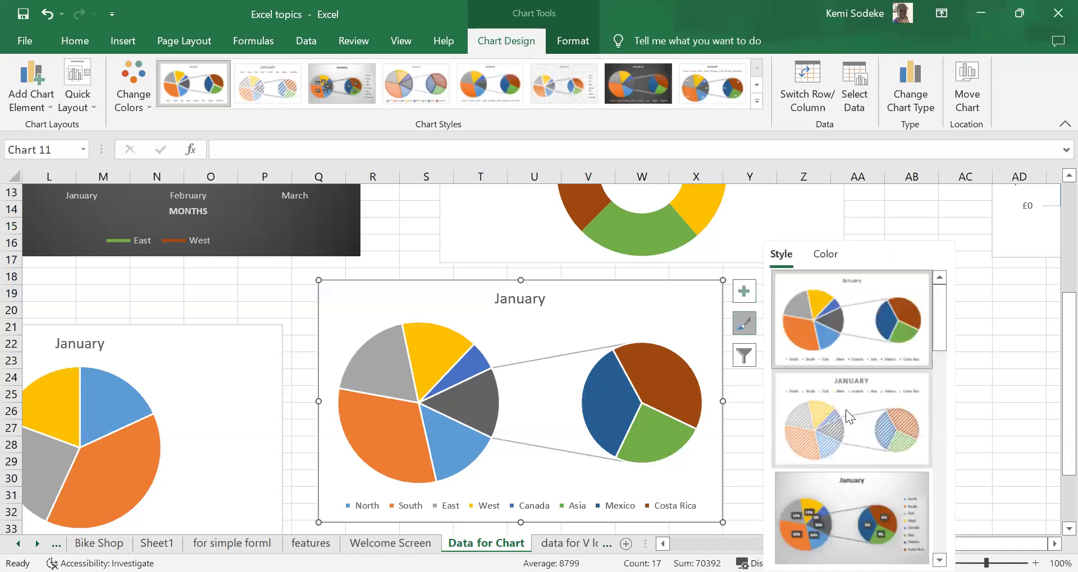
{"action": "left_click", "coordinate": [880, 532]}
{"action": "left_click", "coordinate": [967, 393]}
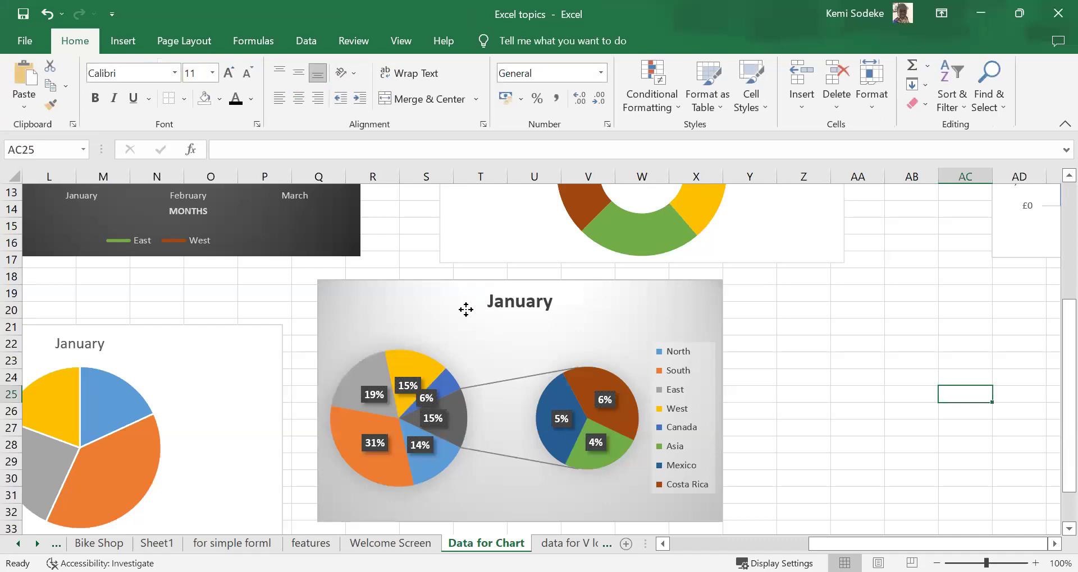
{"action": "left_click_drag", "start_coordinate": [536, 312], "coordinate": [603, 315]}
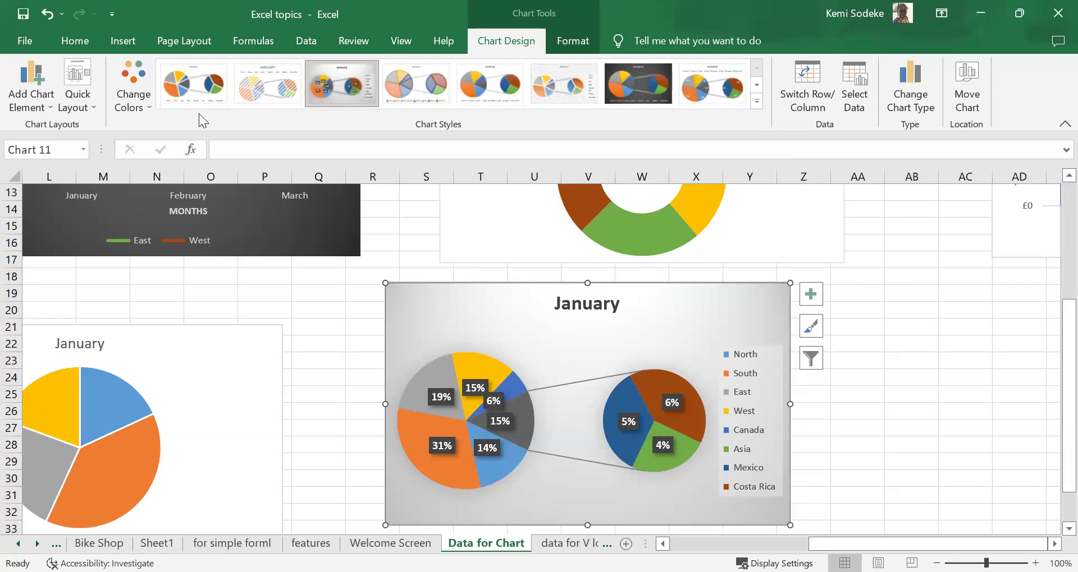
Step: Change the Pie of Pie chart to the Bar of Pie type and deselect it
{"action": "left_click", "coordinate": [756, 85]}
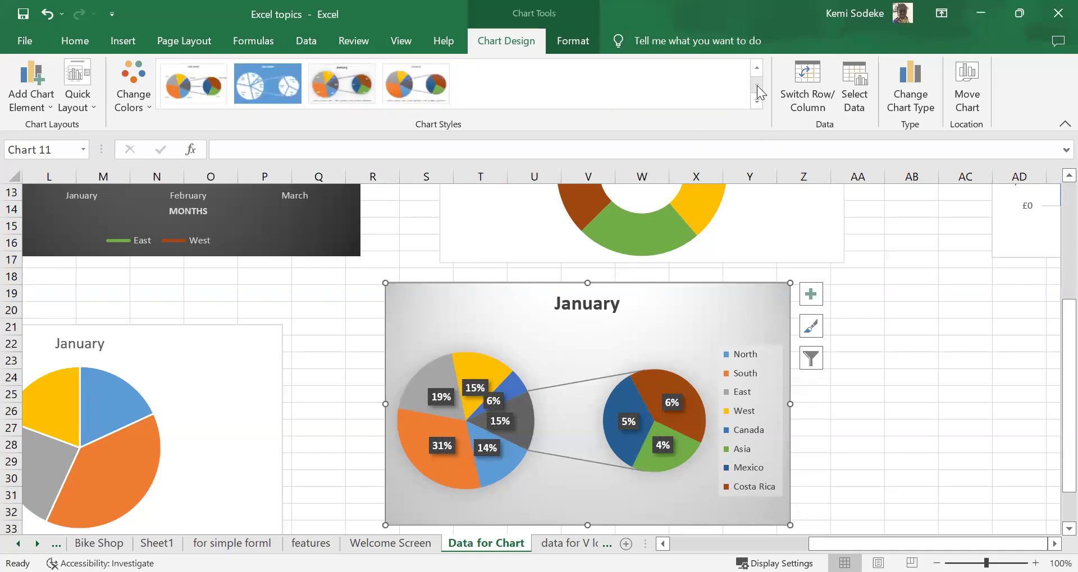
{"action": "left_click", "coordinate": [919, 64]}
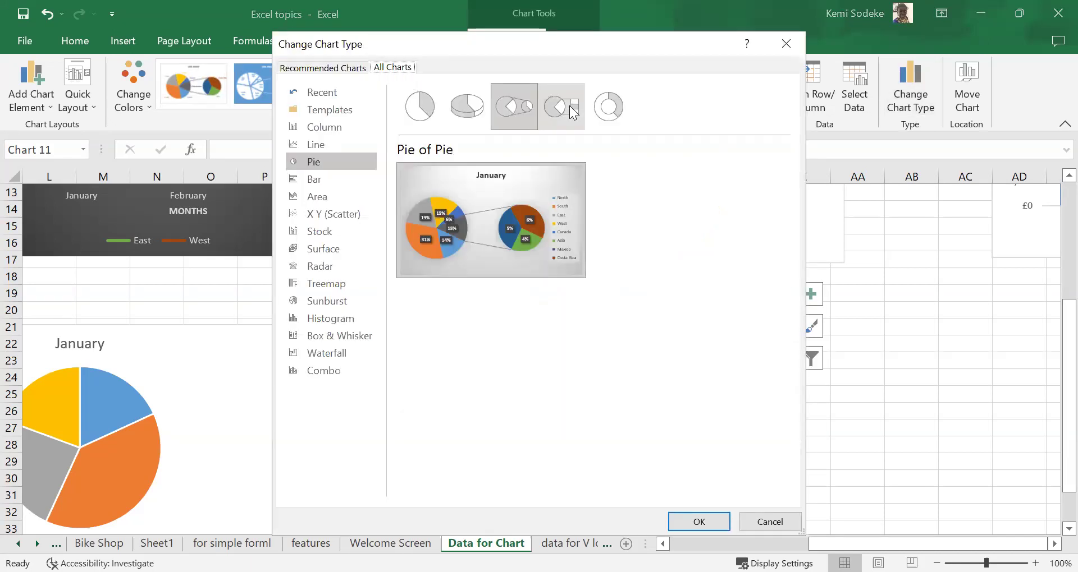
{"action": "left_click", "coordinate": [570, 106]}
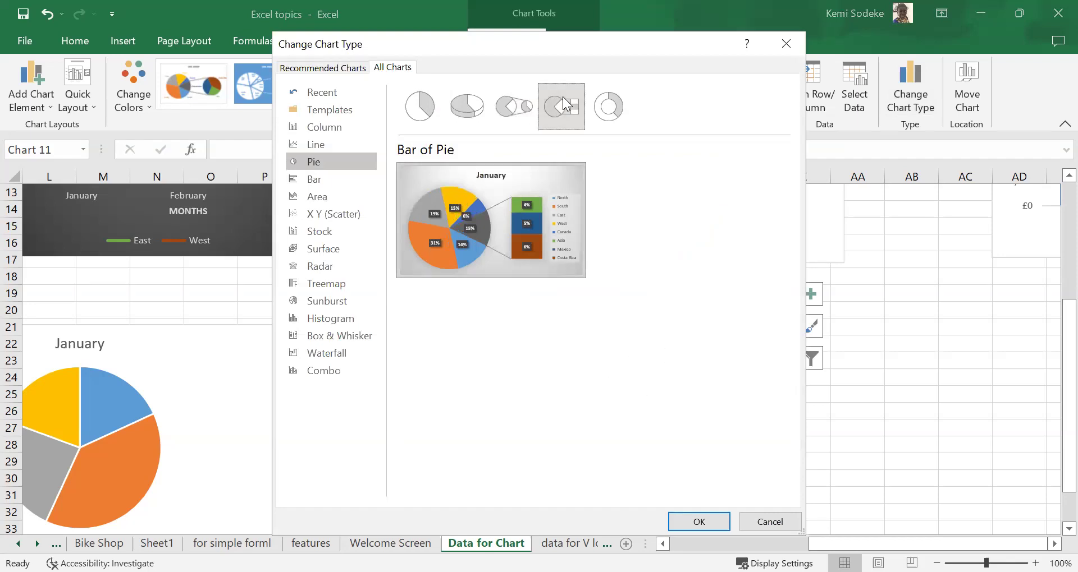
{"action": "left_click", "coordinate": [705, 527]}
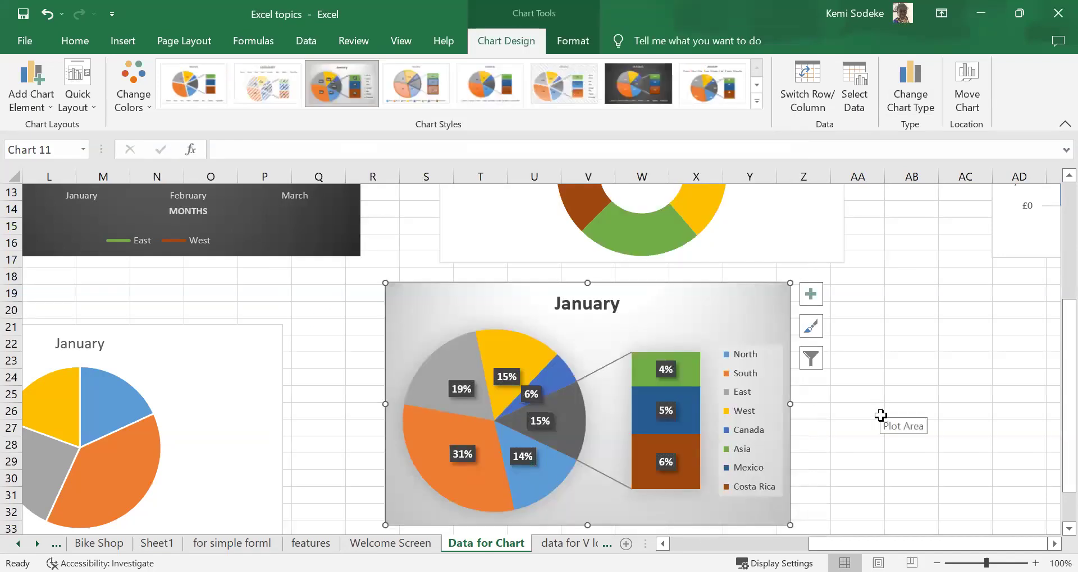
{"action": "scroll", "coordinate": [909, 407], "scroll_direction": "down", "scroll_amount": 1}
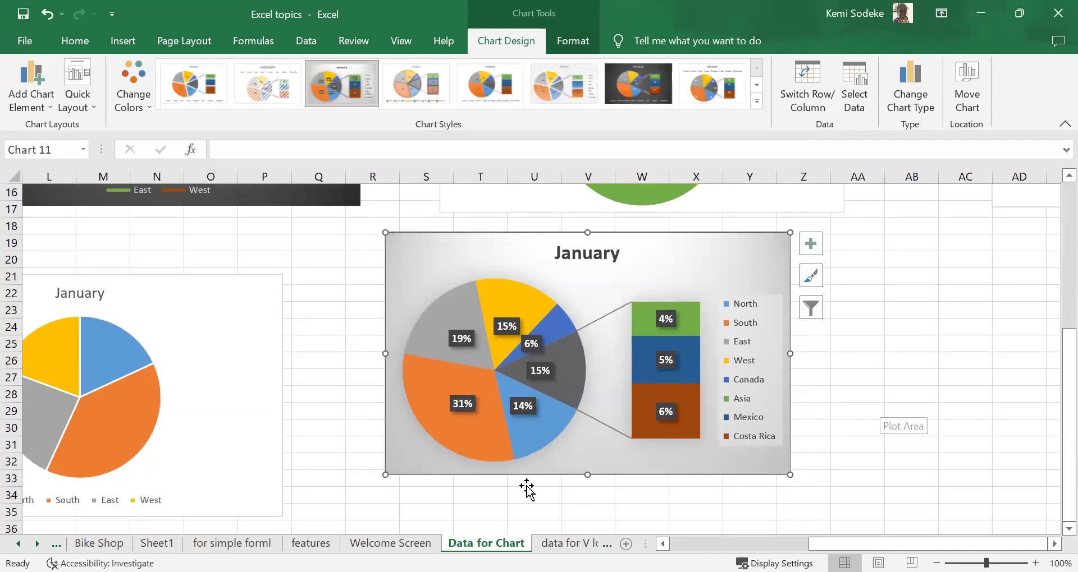
{"action": "left_click", "coordinate": [506, 330]}
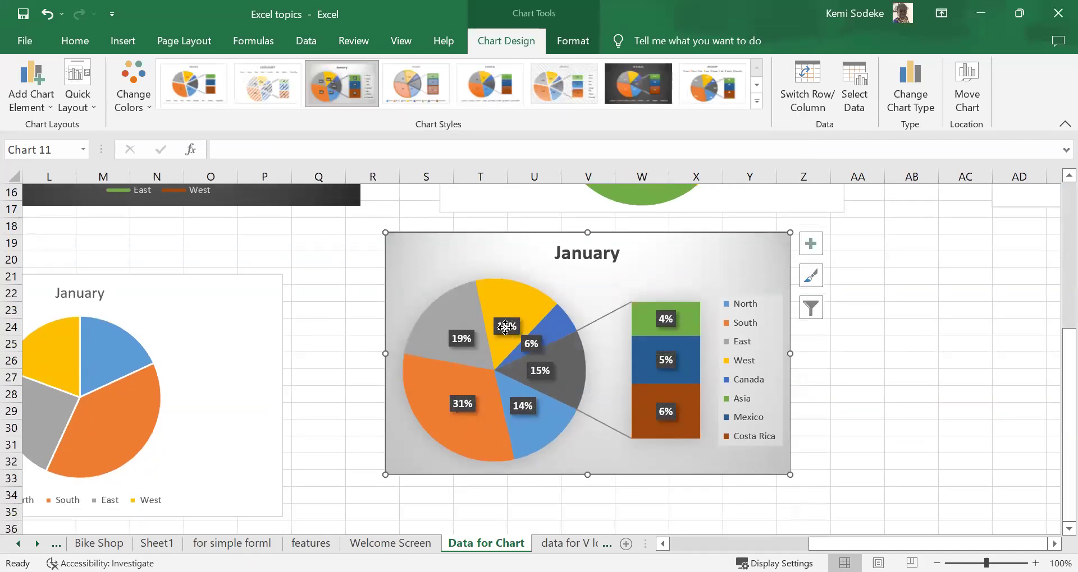
{"action": "left_click", "coordinate": [867, 384]}
Step: Review the source tables and the charts placed across the Data for Chart sheet
{"action": "scroll", "coordinate": [553, 433], "scroll_direction": "left", "scroll_amount": 10}
{"action": "scroll", "coordinate": [548, 432], "scroll_direction": "down", "scroll_amount": 1}
{"action": "scroll", "coordinate": [548, 430], "scroll_direction": "up", "scroll_amount": 3}
{"action": "scroll", "coordinate": [545, 429], "scroll_direction": "up", "scroll_amount": 2}
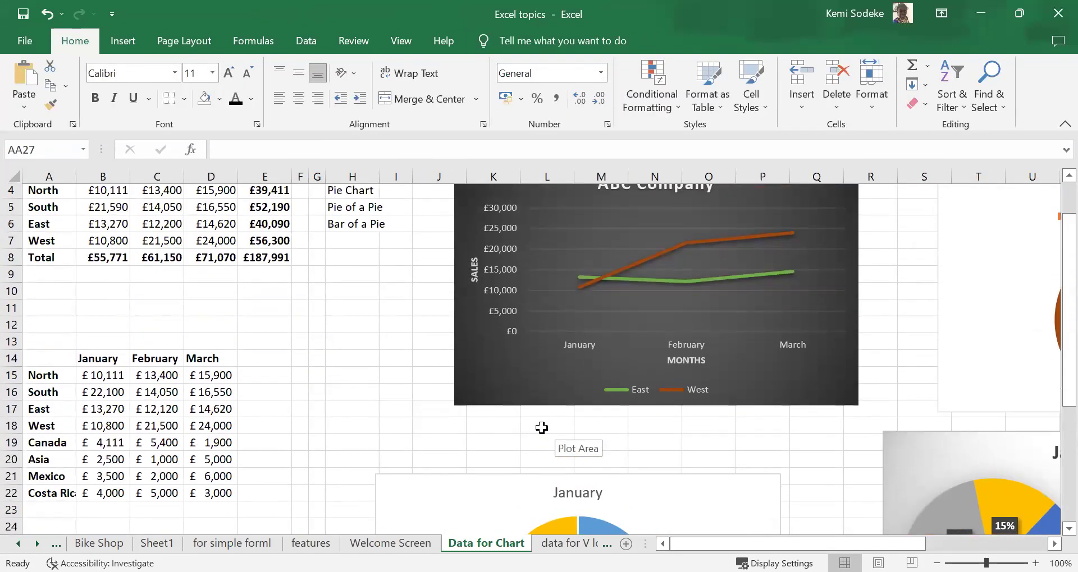
{"action": "scroll", "coordinate": [760, 425], "scroll_direction": "up", "scroll_amount": 1}
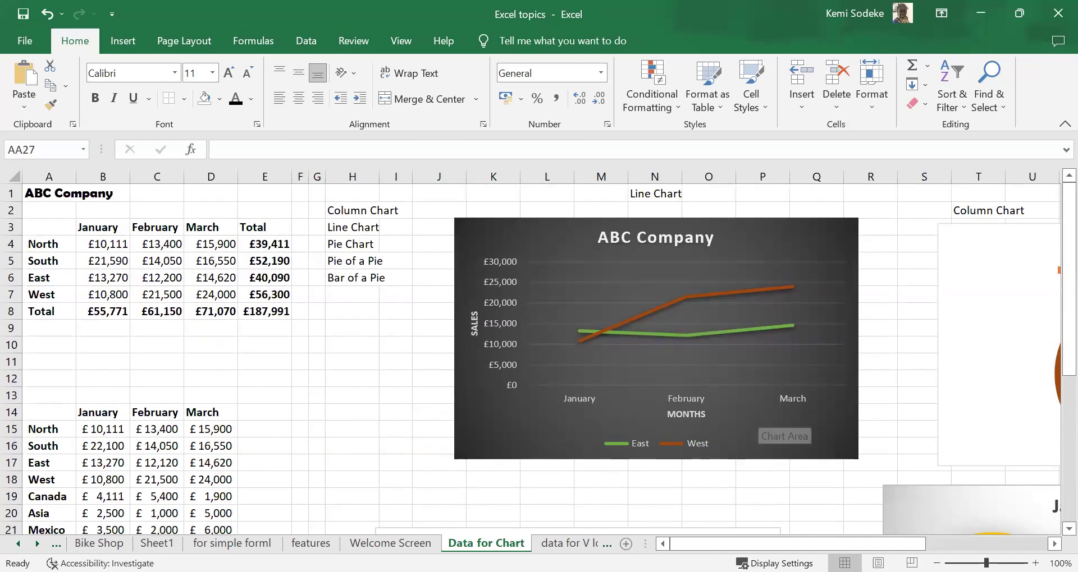
{"action": "left_click", "coordinate": [1054, 544]}
{"action": "scroll", "coordinate": [542, 360], "scroll_direction": "right", "scroll_amount": 5}
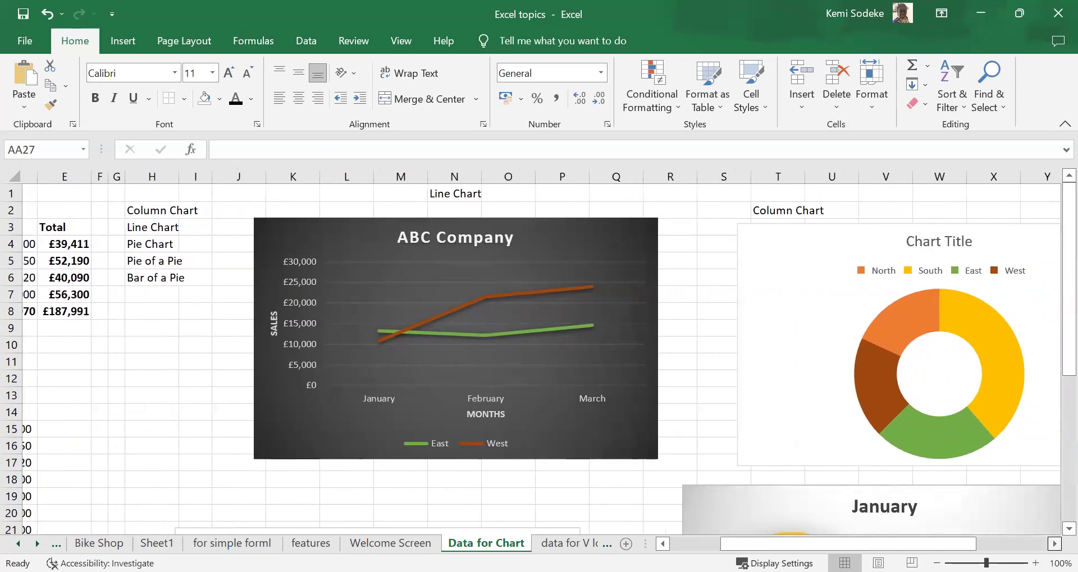
{"action": "scroll", "coordinate": [909, 514], "scroll_direction": "left", "scroll_amount": 5}
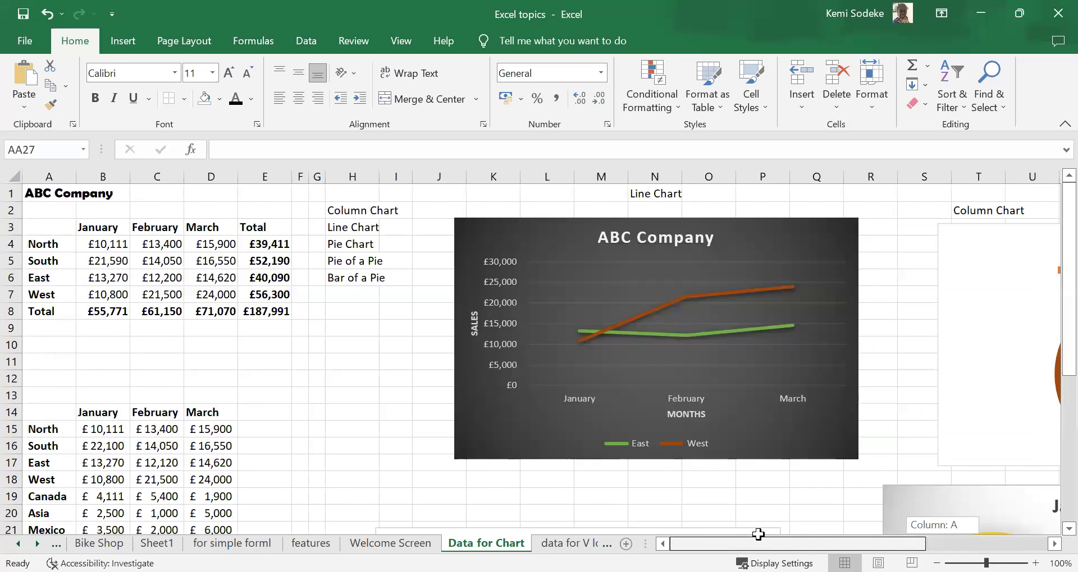
Step: Switch to the Bike Shop sheet and delete the Product slicer beside the pivot table
{"action": "scroll", "coordinate": [353, 400], "scroll_direction": "down", "scroll_amount": 2}
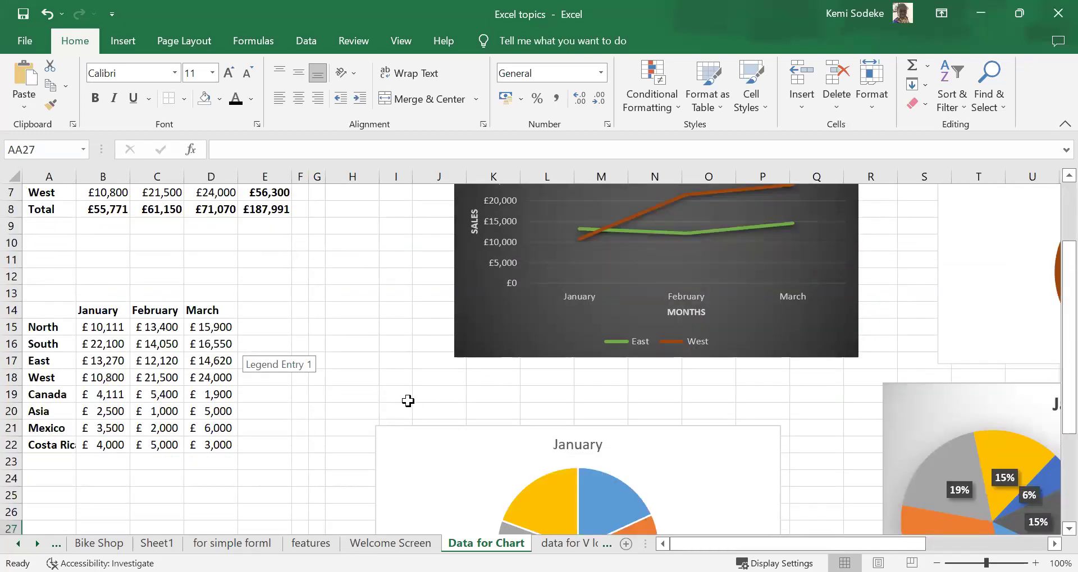
{"action": "left_click", "coordinate": [450, 391]}
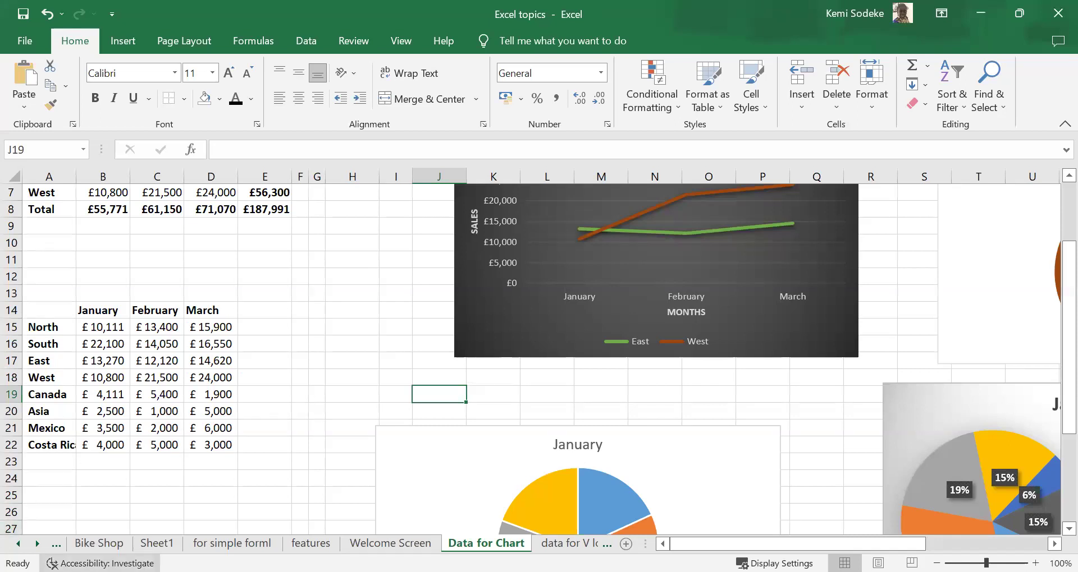
{"action": "left_click", "coordinate": [99, 543]}
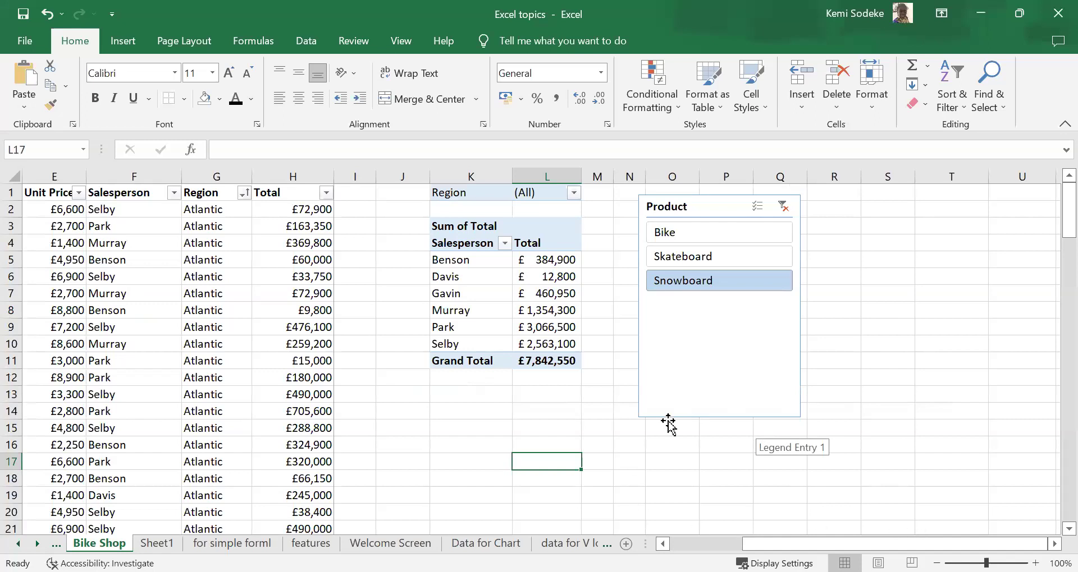
{"action": "left_click", "coordinate": [762, 361]}
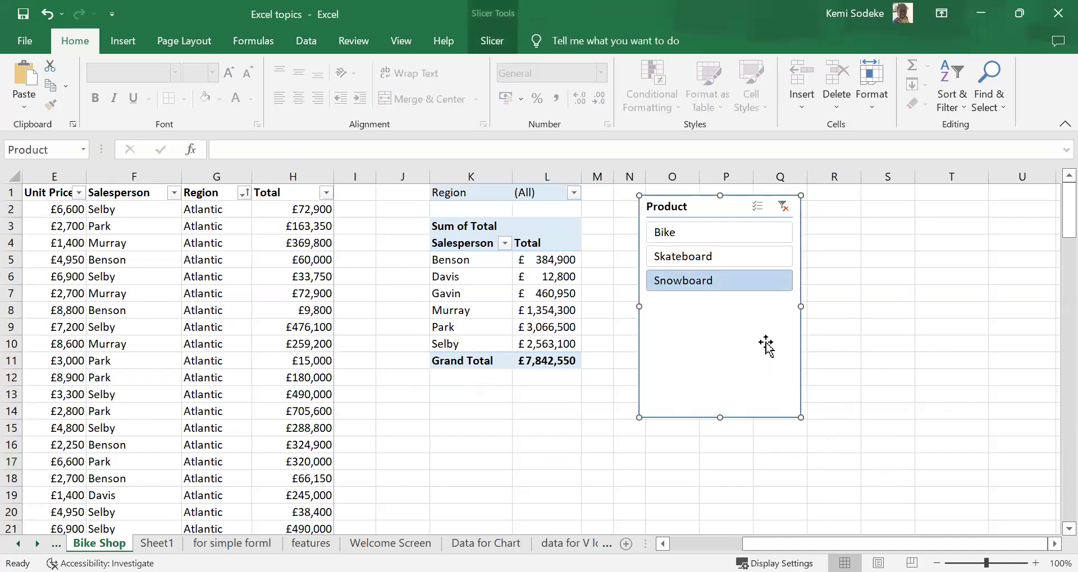
{"action": "key", "text": "Delete"}
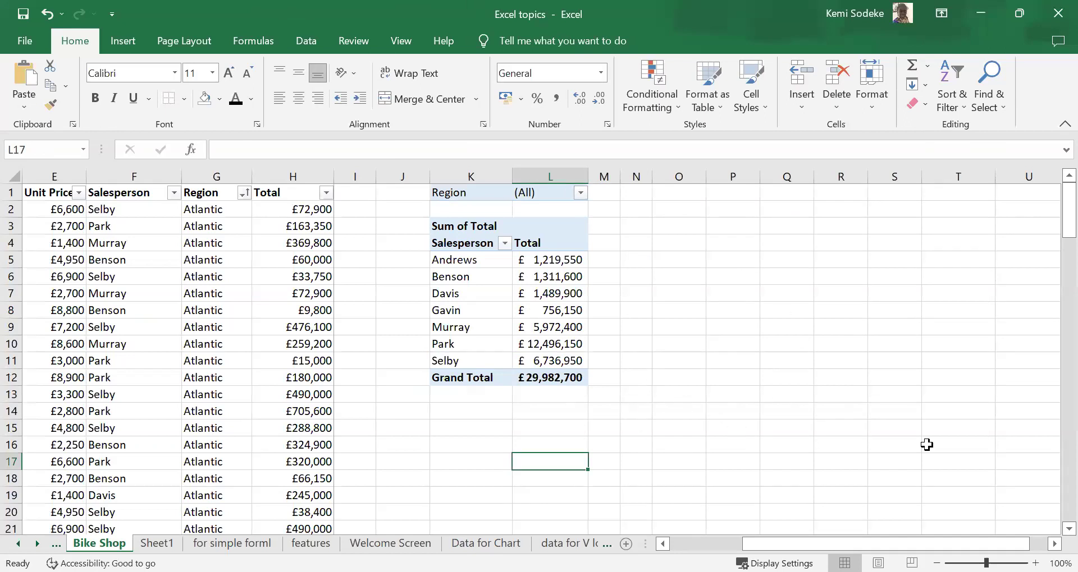
Step: Insert a 3-D Clustered Column PivotChart from the salesperson pivot table after previewing other column and line chart types
{"action": "scroll", "coordinate": [858, 412], "scroll_direction": "right", "scroll_amount": 3}
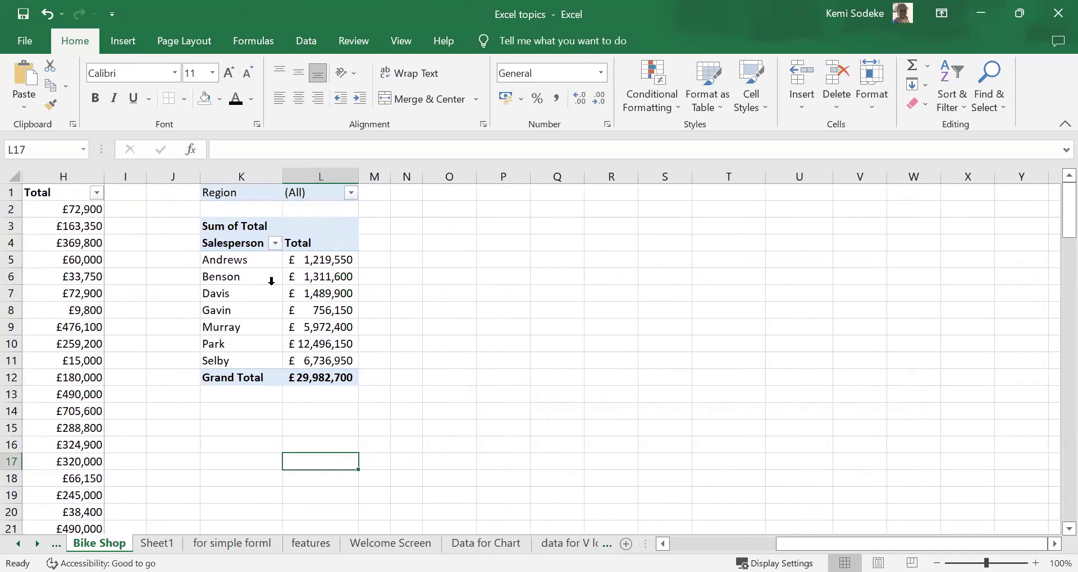
{"action": "left_click", "coordinate": [258, 284]}
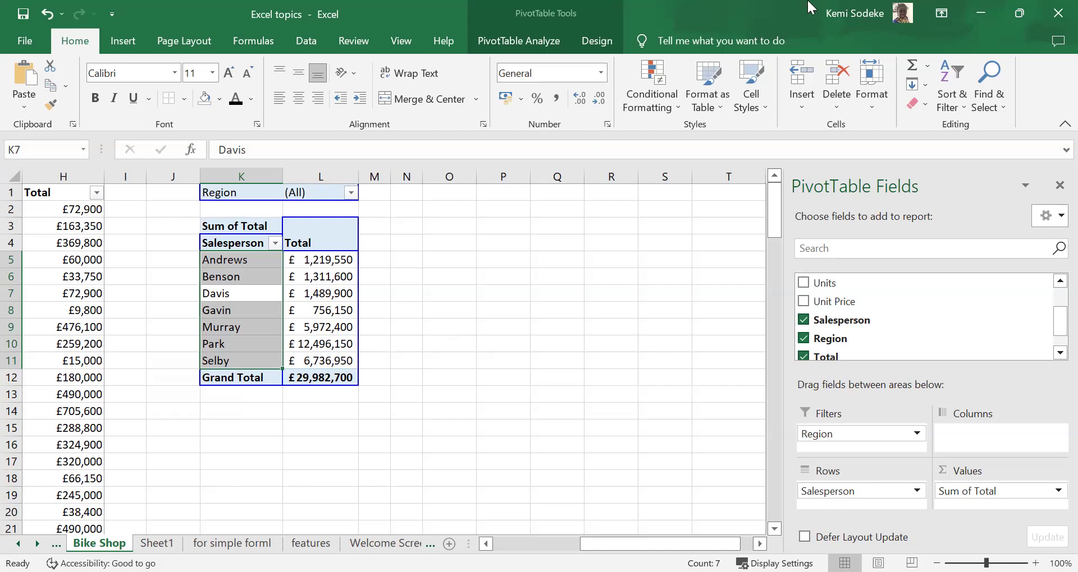
{"action": "left_click", "coordinate": [537, 10]}
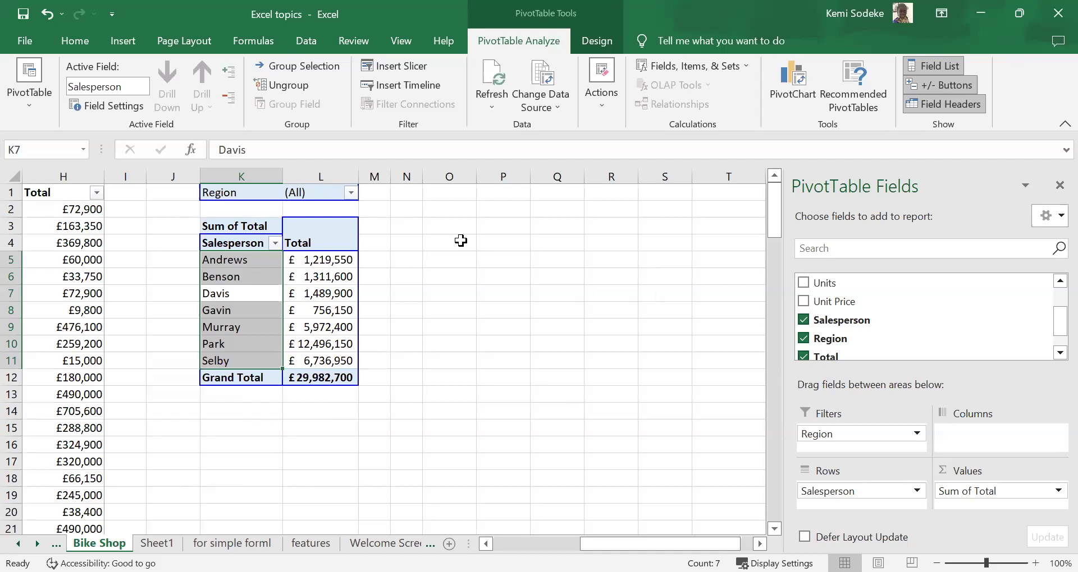
{"action": "left_click", "coordinate": [798, 73]}
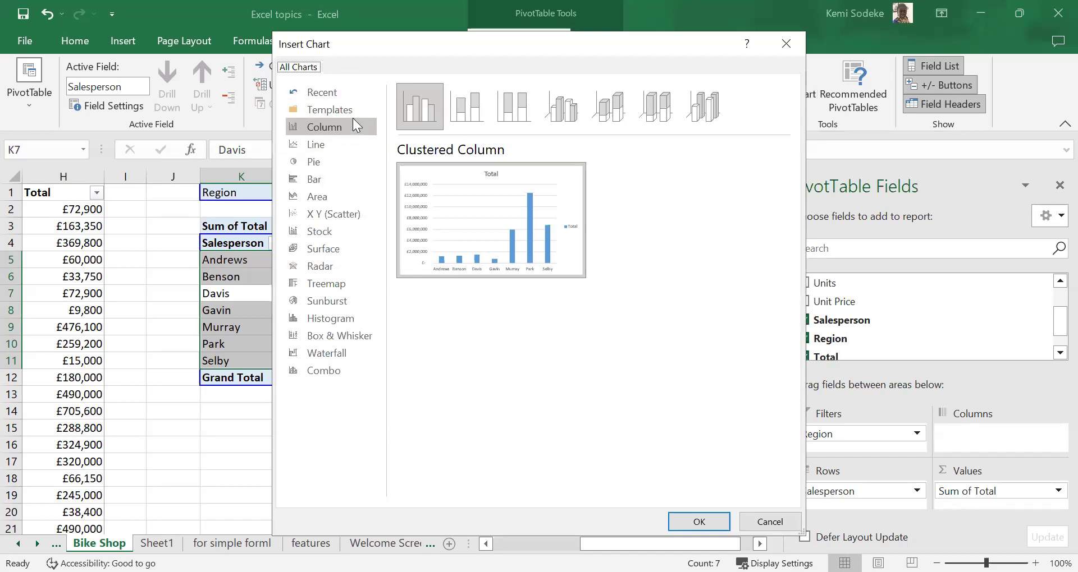
{"action": "left_click", "coordinate": [464, 109]}
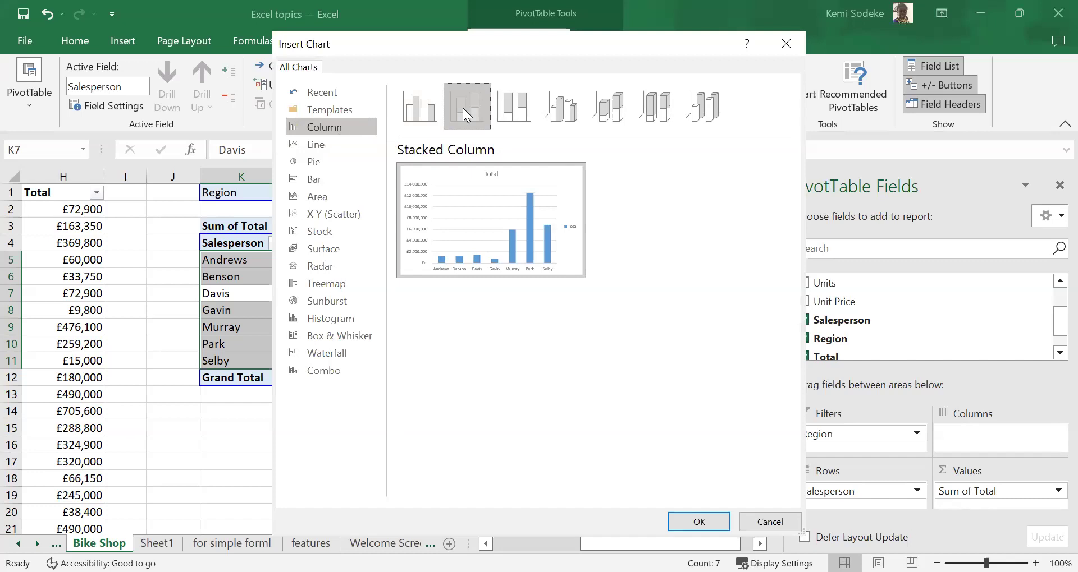
{"action": "left_click", "coordinate": [515, 115]}
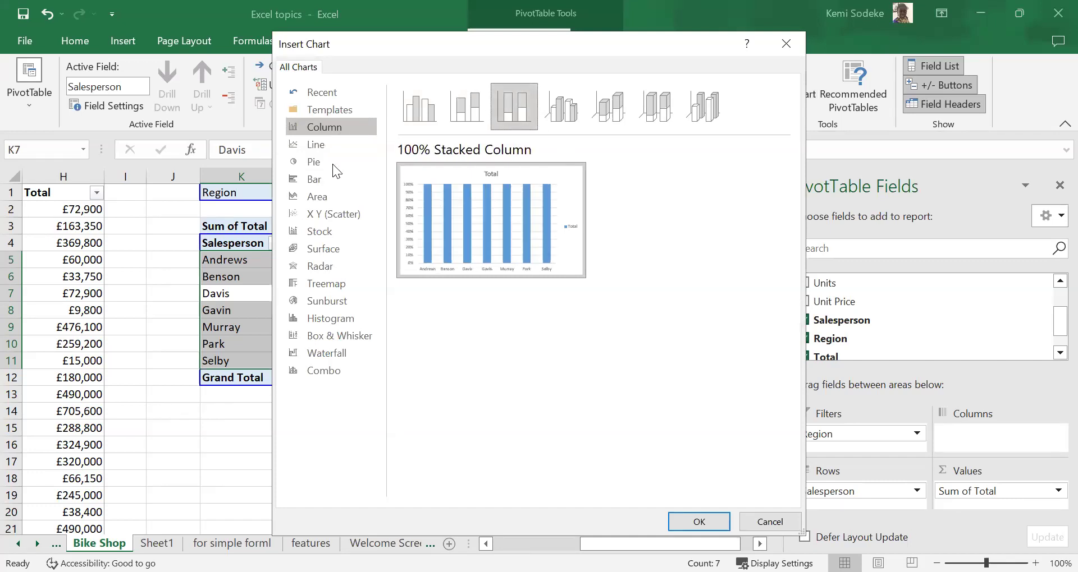
{"action": "left_click", "coordinate": [327, 145]}
{"action": "left_click", "coordinate": [558, 111]}
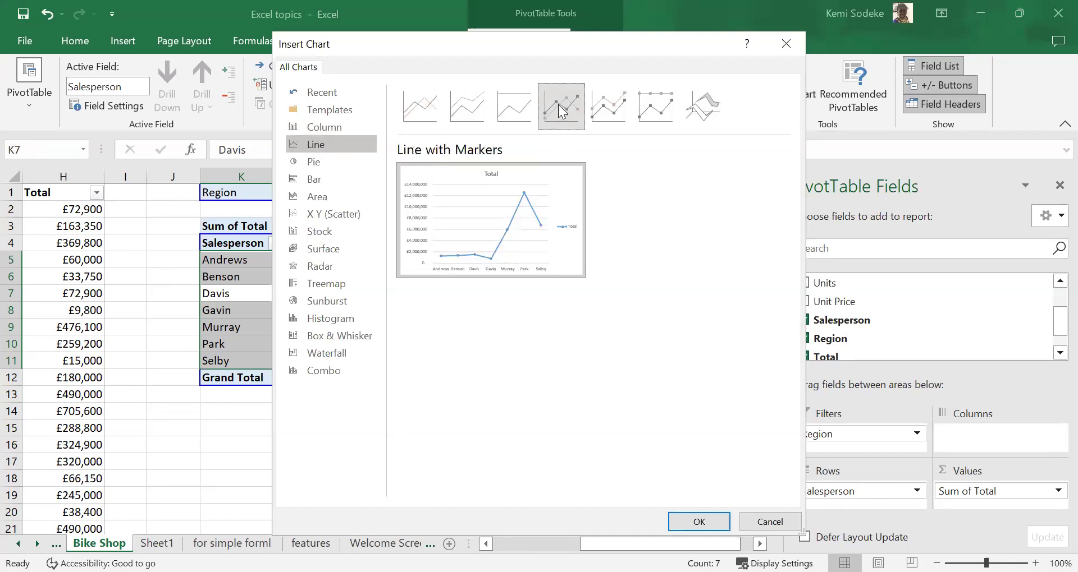
{"action": "left_click", "coordinate": [312, 128]}
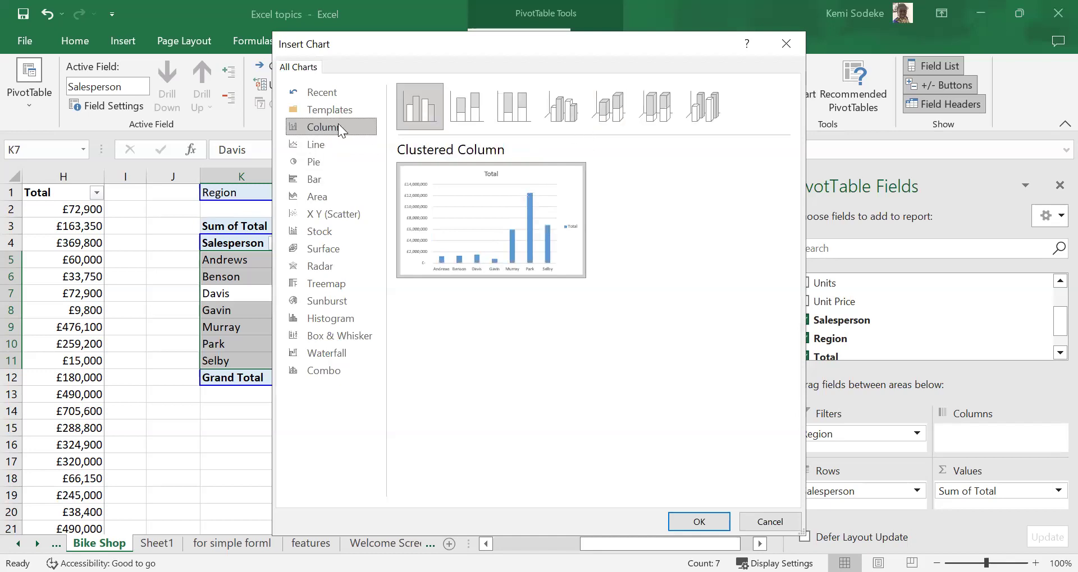
{"action": "left_click", "coordinate": [563, 114]}
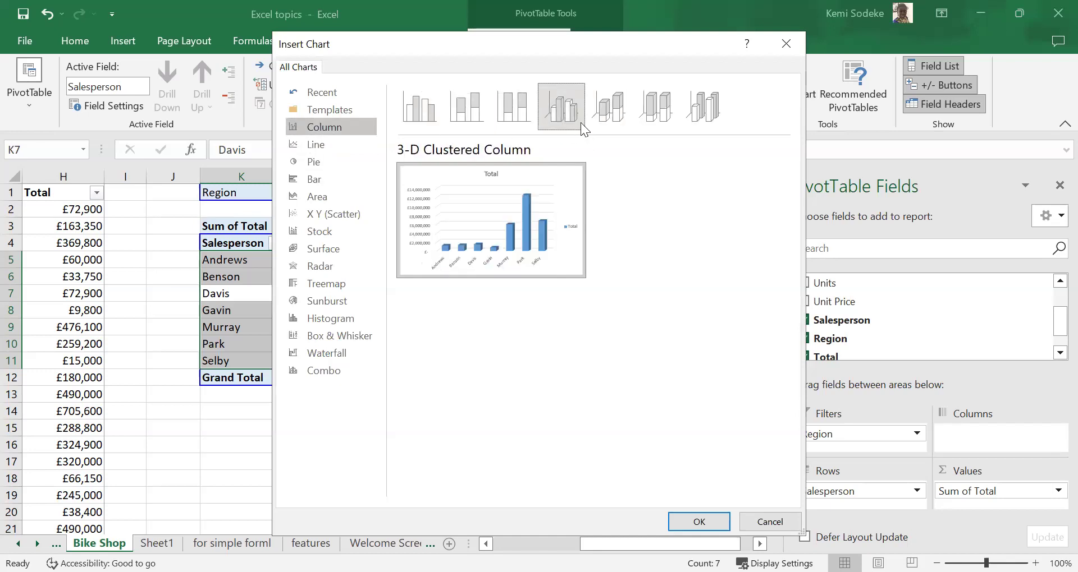
{"action": "left_click", "coordinate": [699, 522]}
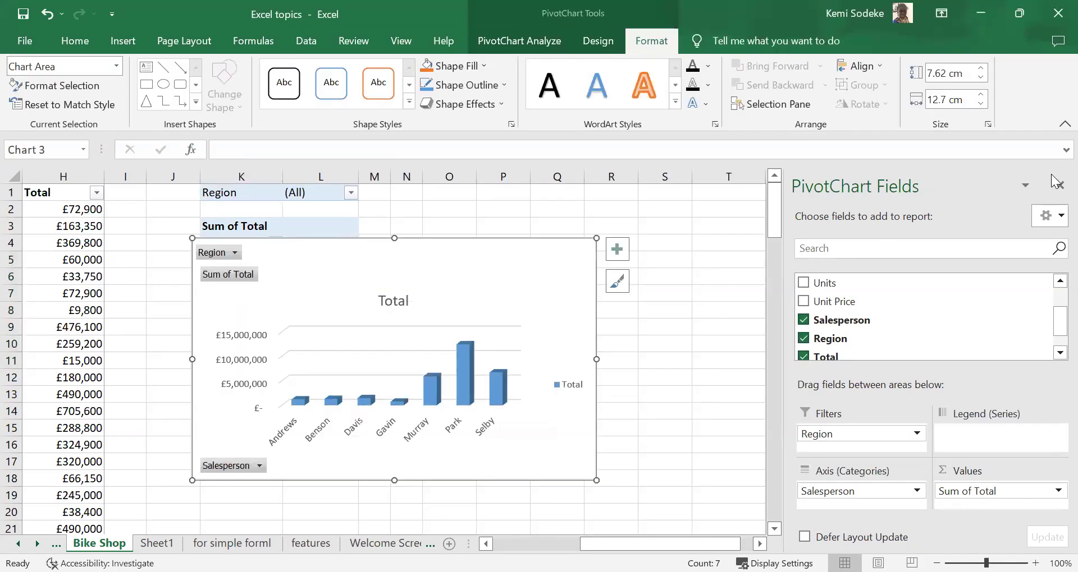
Step: Move the PivotChart clear of the pivot table so it sits beside it, and close the PivotChart Fields pane
{"action": "left_click_drag", "start_coordinate": [408, 255], "coordinate": [603, 223]}
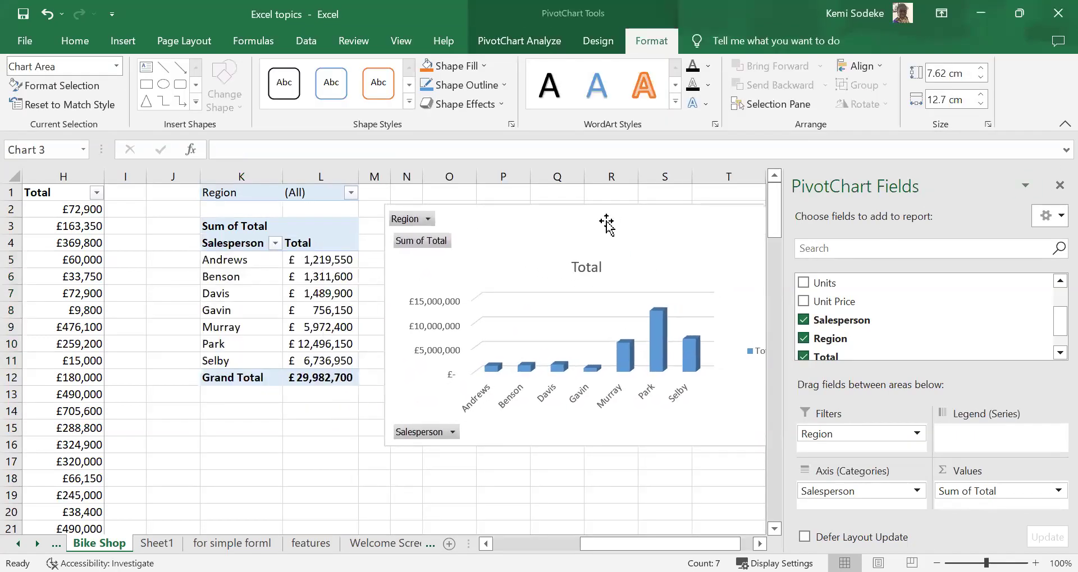
{"action": "left_click", "coordinate": [1057, 186]}
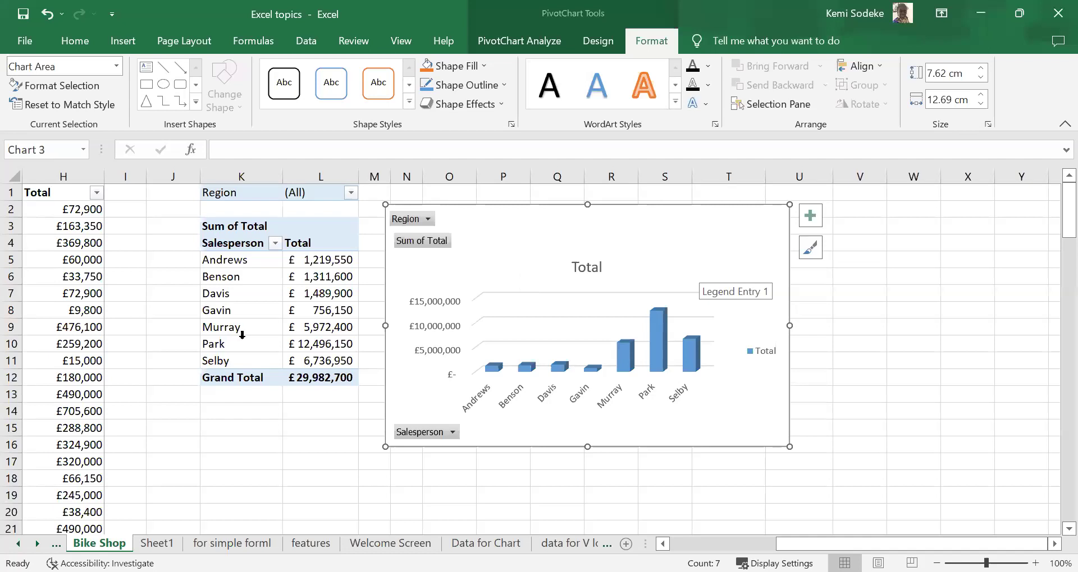
{"action": "left_click_drag", "start_coordinate": [623, 223], "coordinate": [688, 218]}
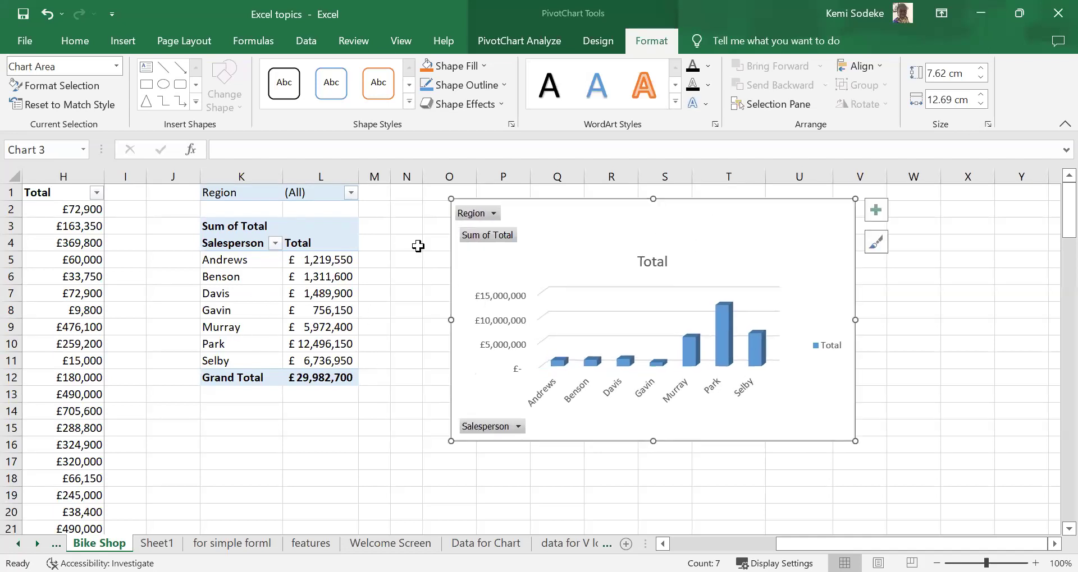
Step: Filter the pivot table's Region field to multiple items, keeping only Pacific and Southwest
{"action": "left_click", "coordinate": [351, 193]}
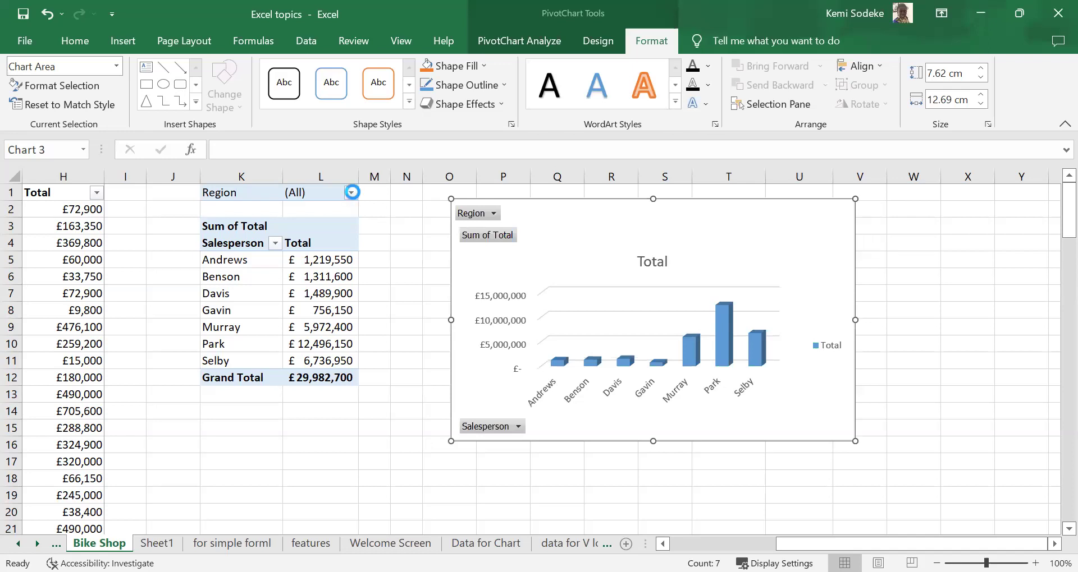
{"action": "left_click", "coordinate": [165, 382]}
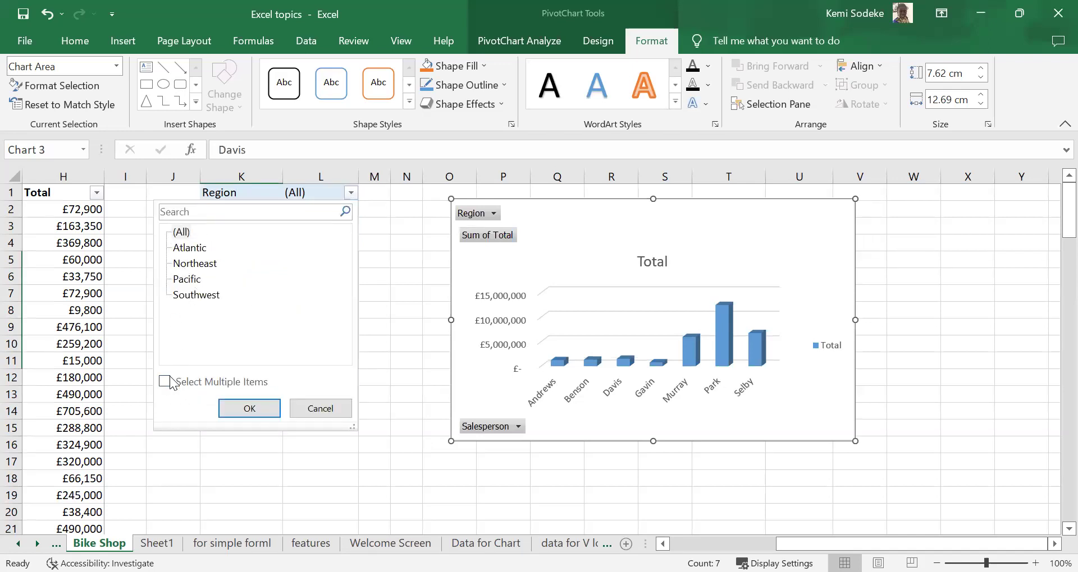
{"action": "left_click", "coordinate": [165, 382]}
{"action": "left_click", "coordinate": [176, 248]}
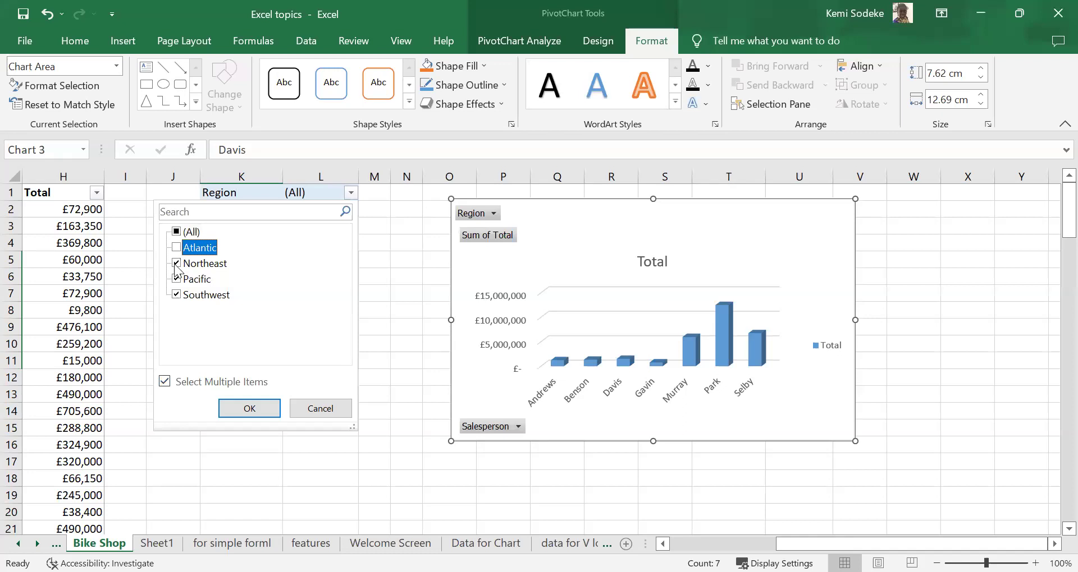
{"action": "left_click", "coordinate": [176, 263]}
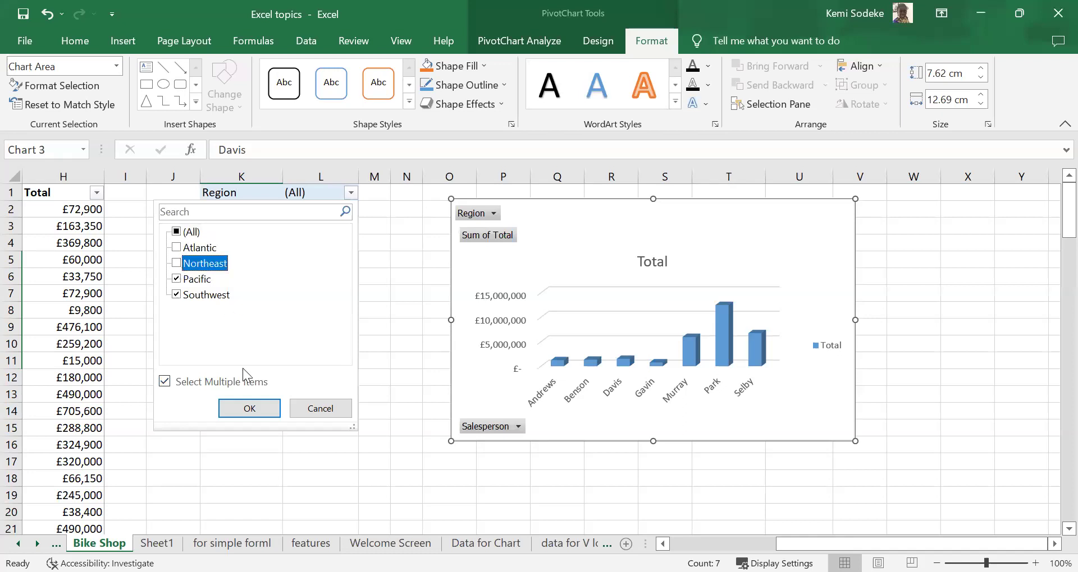
{"action": "left_click", "coordinate": [248, 408]}
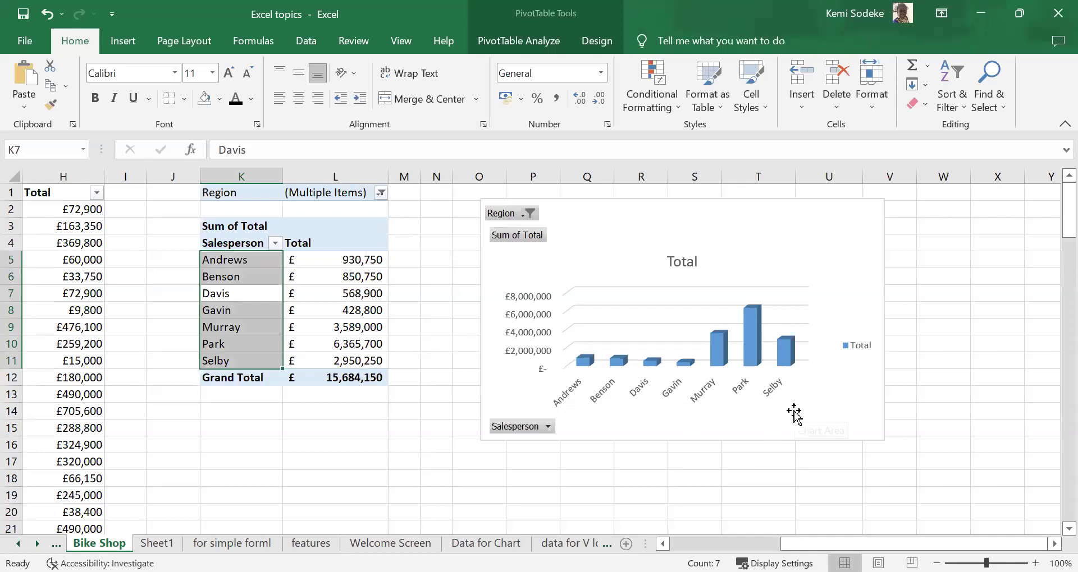
Step: Filter the PivotChart's Salesperson field to only the fourth and fifth listed salespeople, and shift the chart slightly closer to the table
{"action": "left_click", "coordinate": [548, 426]}
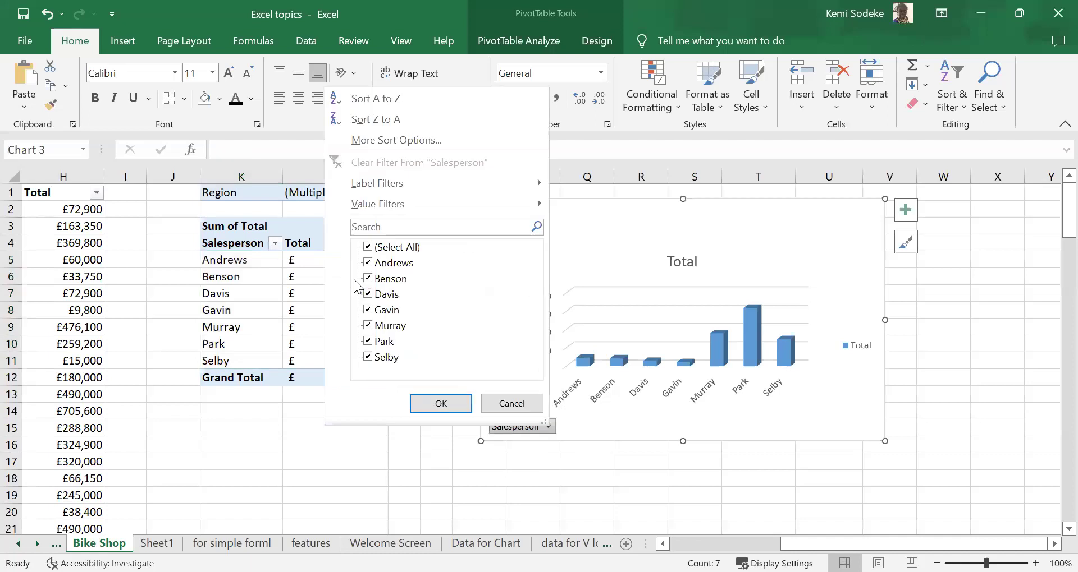
{"action": "left_click", "coordinate": [368, 247]}
{"action": "left_click", "coordinate": [368, 309]}
{"action": "left_click", "coordinate": [368, 326]}
{"action": "key", "text": "Return"}
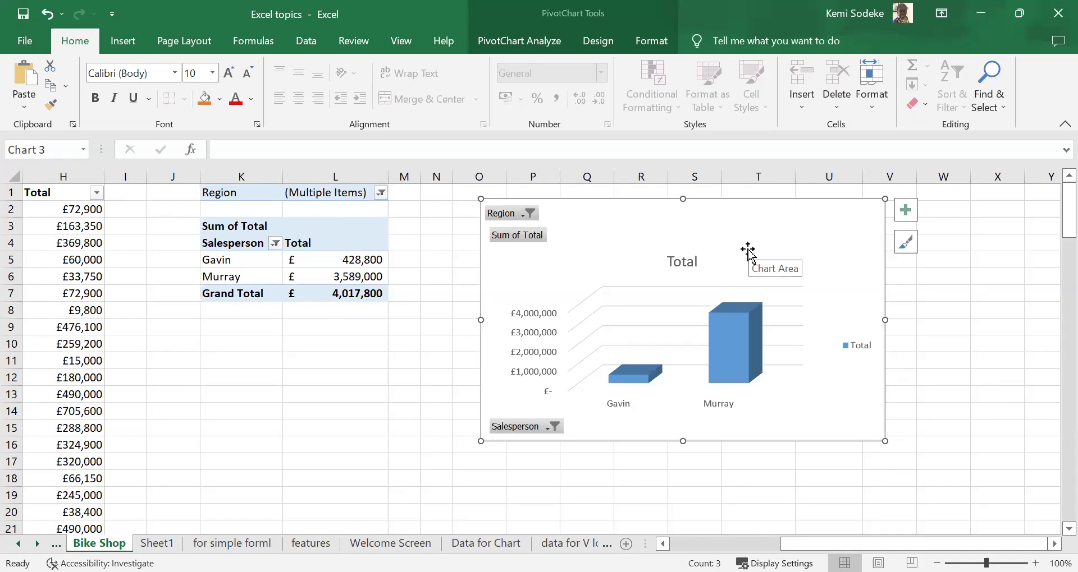
{"action": "left_click_drag", "start_coordinate": [710, 225], "coordinate": [681, 221]}
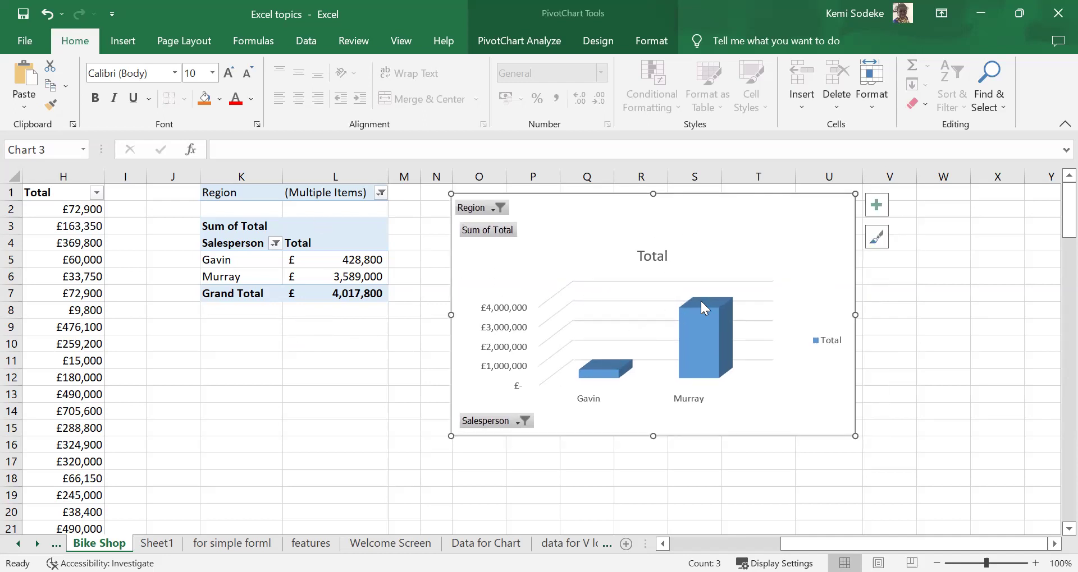
{"action": "mouse_move", "coordinate": [701, 301]}
Step: Reset the pivot table's Region filter to all regions and clear the Salesperson filter from the PivotChart
{"action": "left_click", "coordinate": [381, 193]}
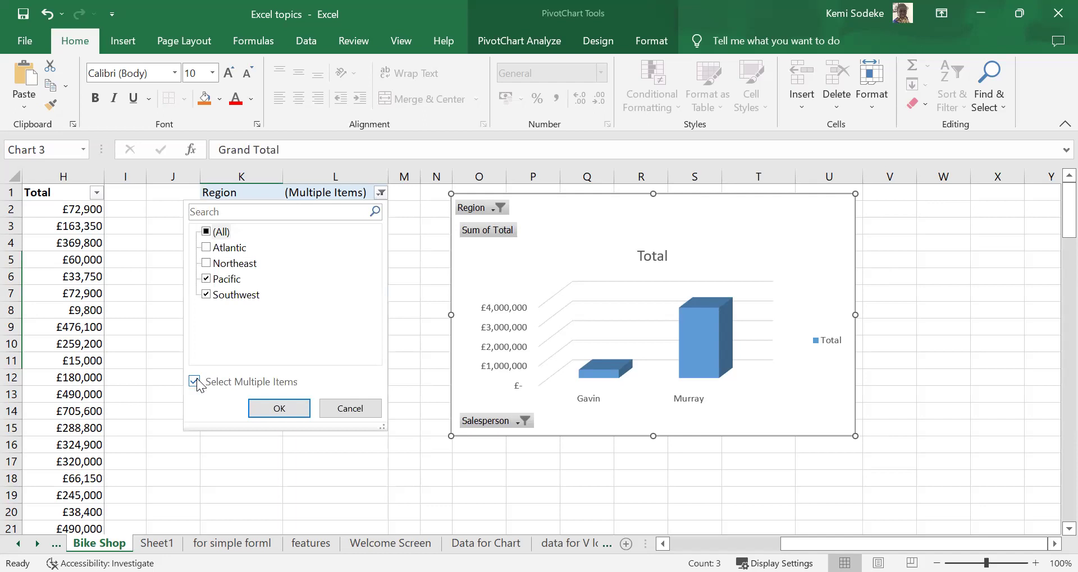
{"action": "left_click", "coordinate": [194, 381]}
{"action": "left_click", "coordinate": [279, 408]}
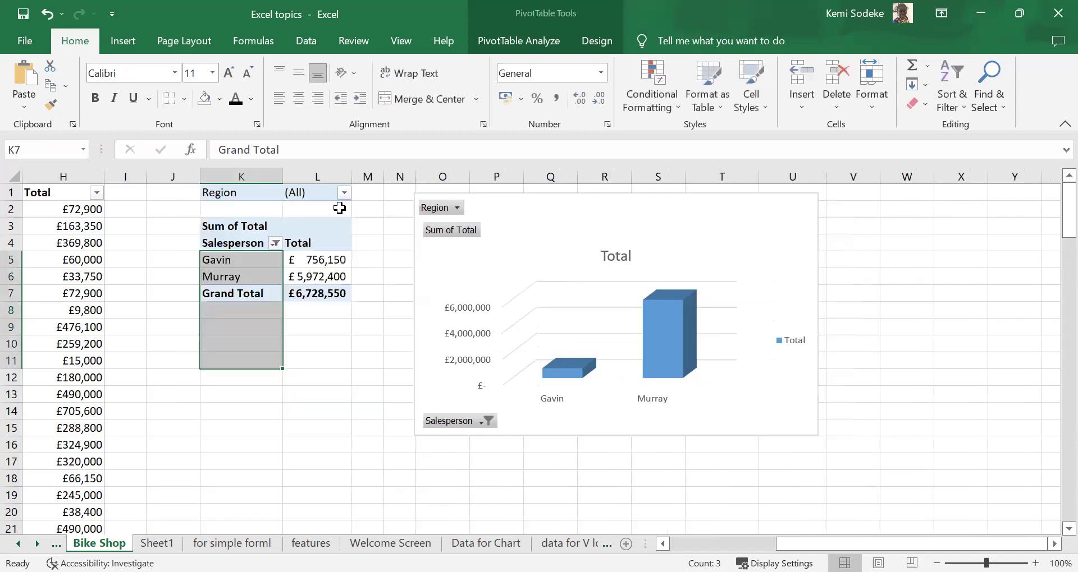
{"action": "left_click", "coordinate": [345, 193]}
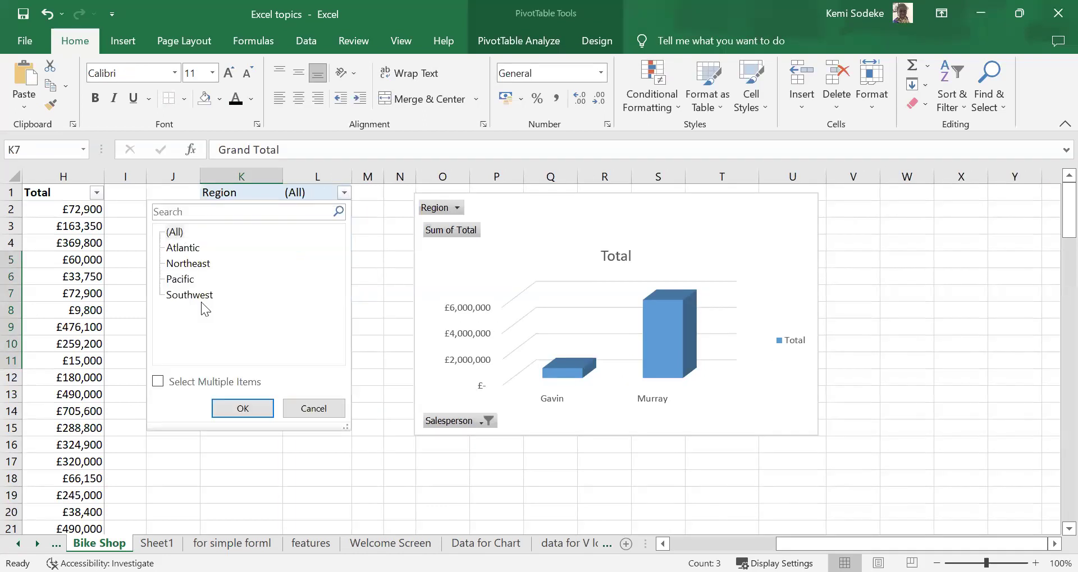
{"action": "left_click", "coordinate": [173, 384]}
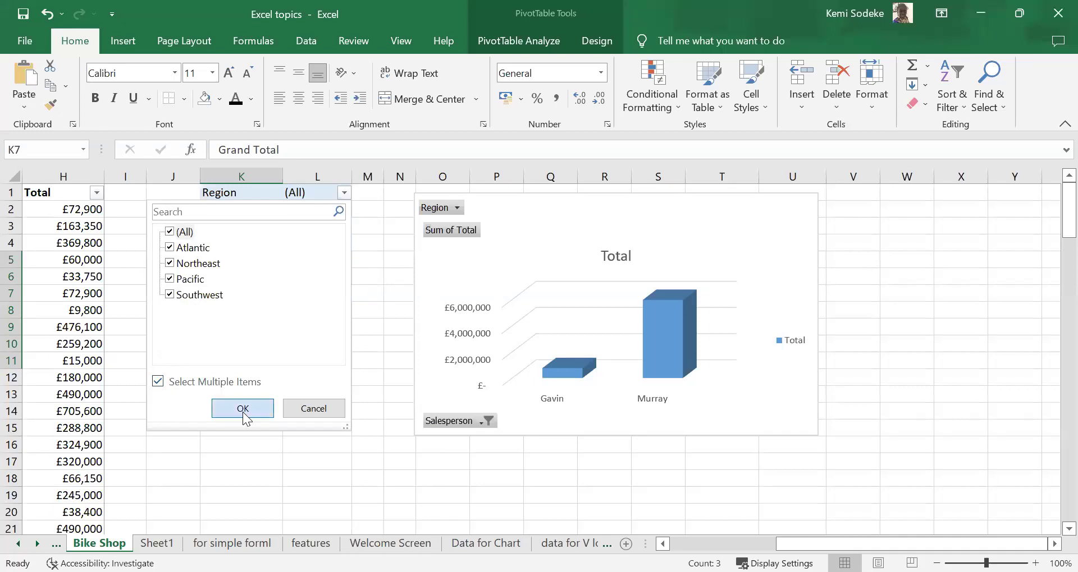
{"action": "left_click", "coordinate": [297, 478]}
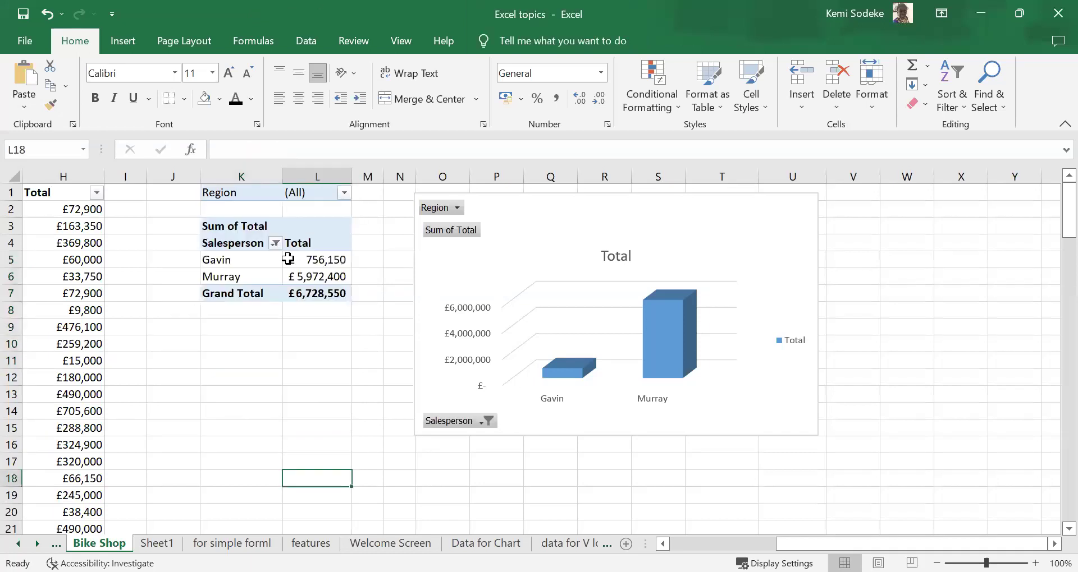
{"action": "left_click", "coordinate": [488, 421]}
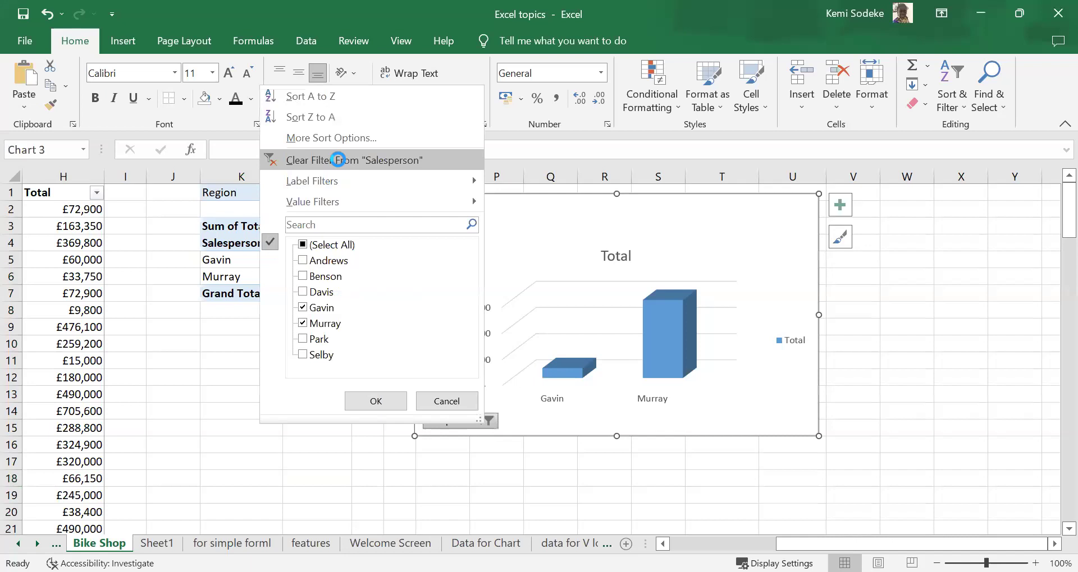
{"action": "left_click", "coordinate": [677, 472]}
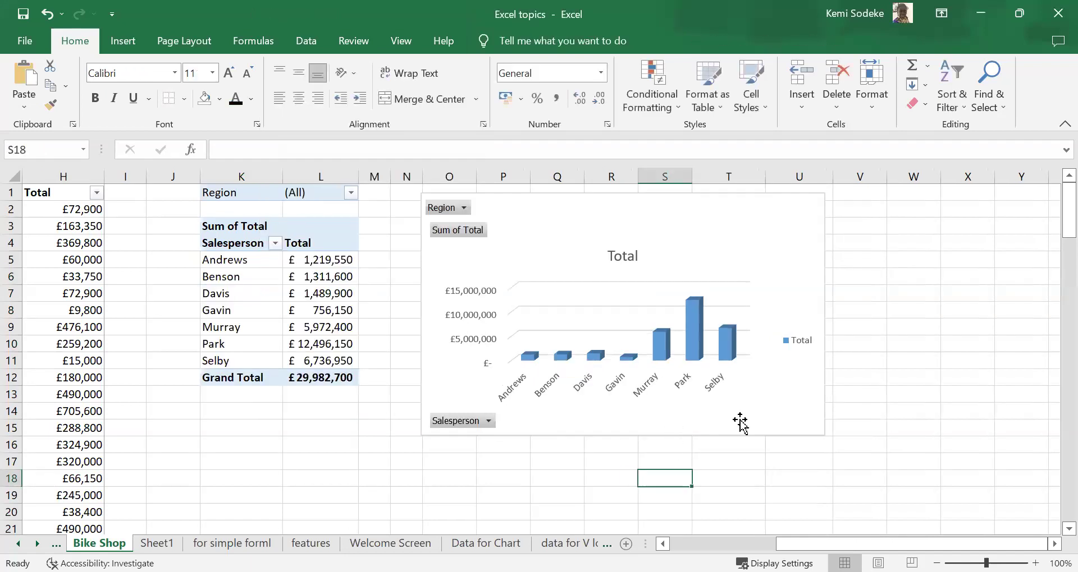
Step: Move the PivotChart about two columns further away from the pivot table on the Bike Shop sheet
{"action": "left_click", "coordinate": [287, 278]}
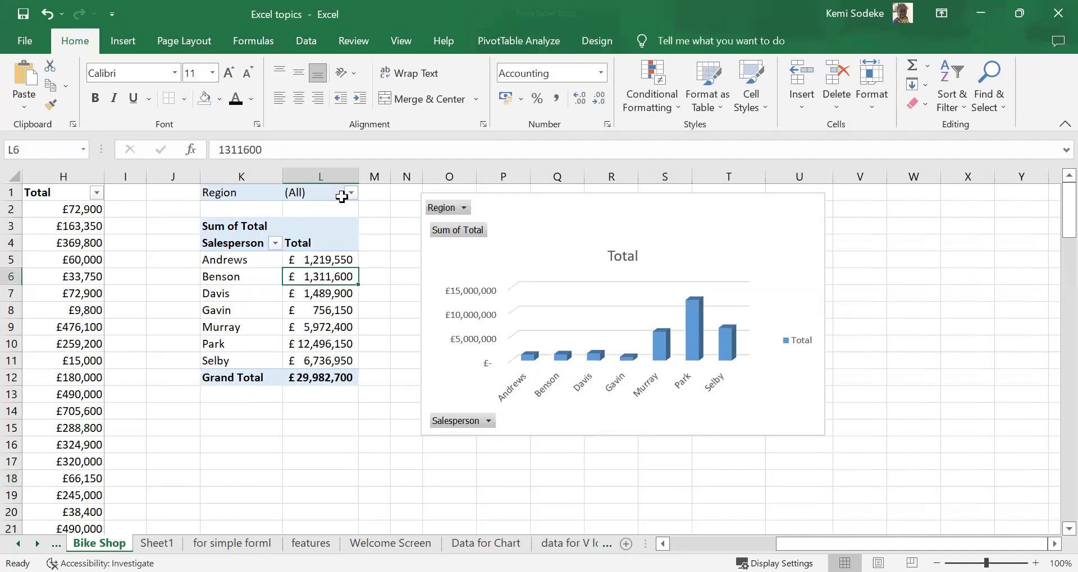
{"action": "left_click", "coordinate": [540, 11]}
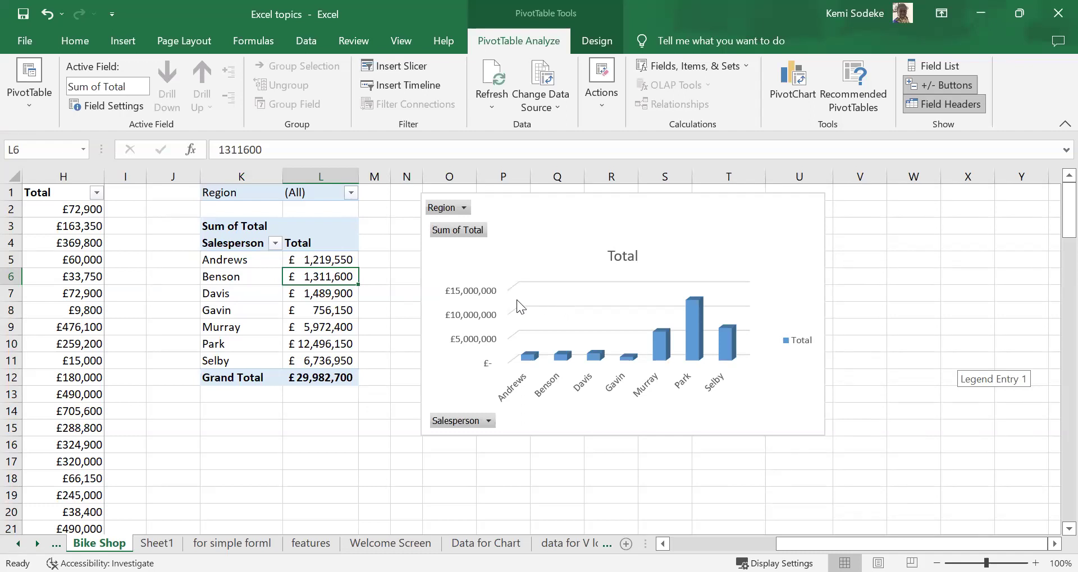
{"action": "left_click_drag", "start_coordinate": [461, 243], "coordinate": [565, 246]}
Step: Try to edit the first salesperson's total directly in the pivot table, and check the Fields, Items & Sets options
{"action": "left_click", "coordinate": [328, 262]}
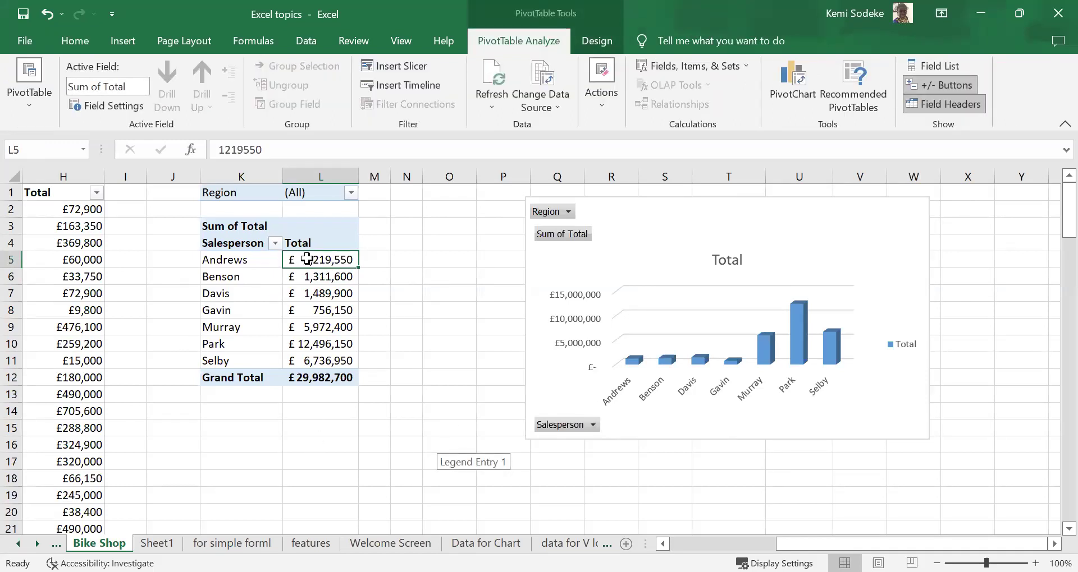
{"action": "left_click", "coordinate": [268, 147]}
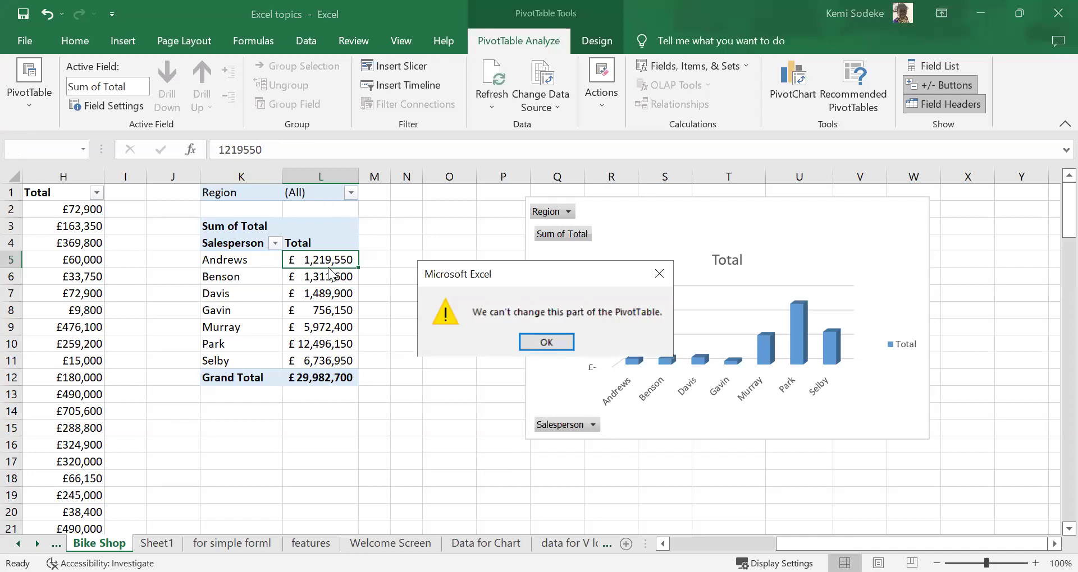
{"action": "left_click", "coordinate": [546, 342]}
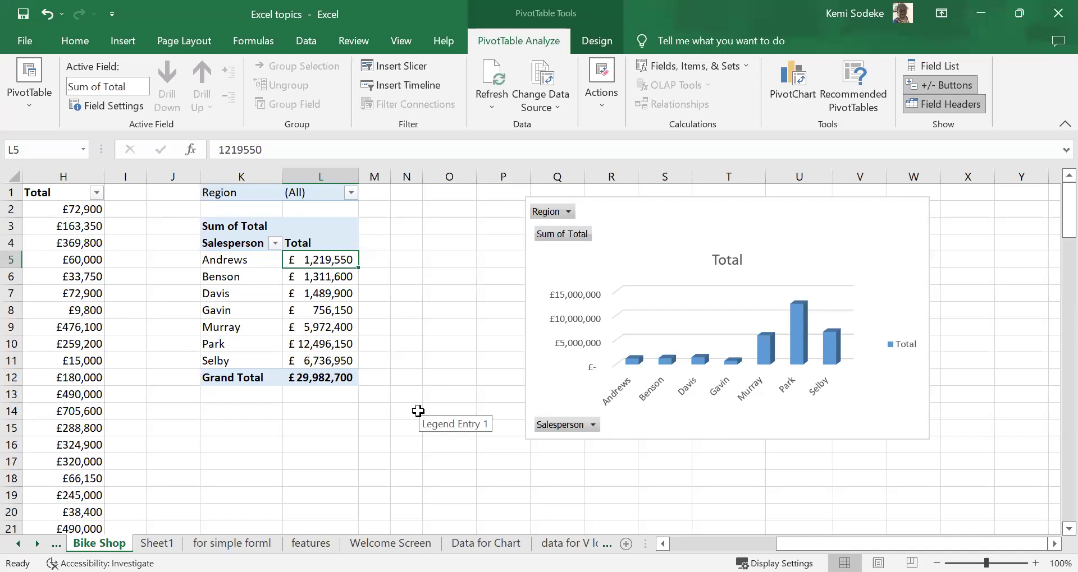
{"action": "left_click", "coordinate": [744, 66]}
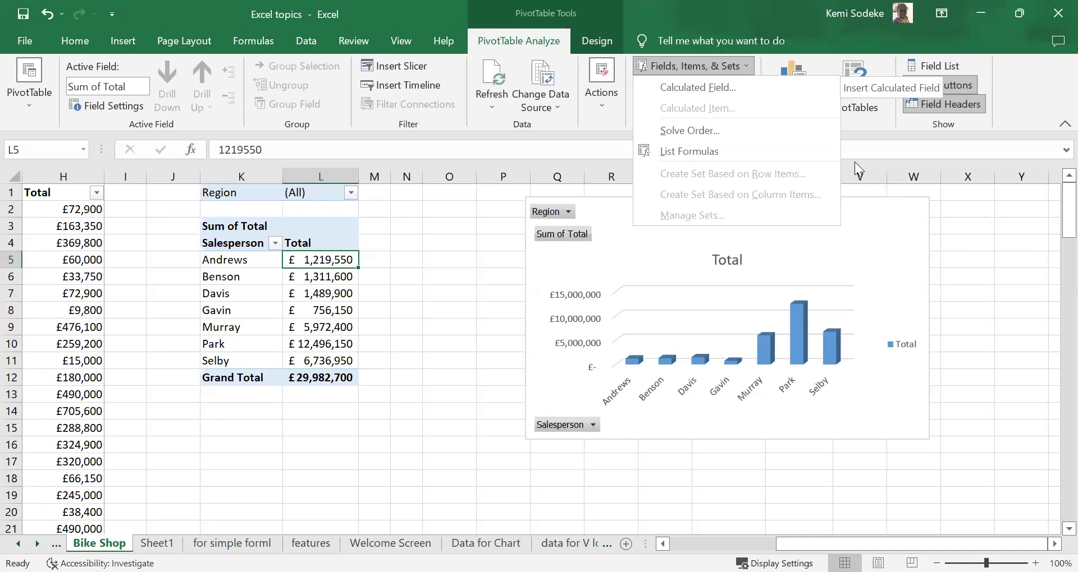
{"action": "left_click", "coordinate": [562, 427]}
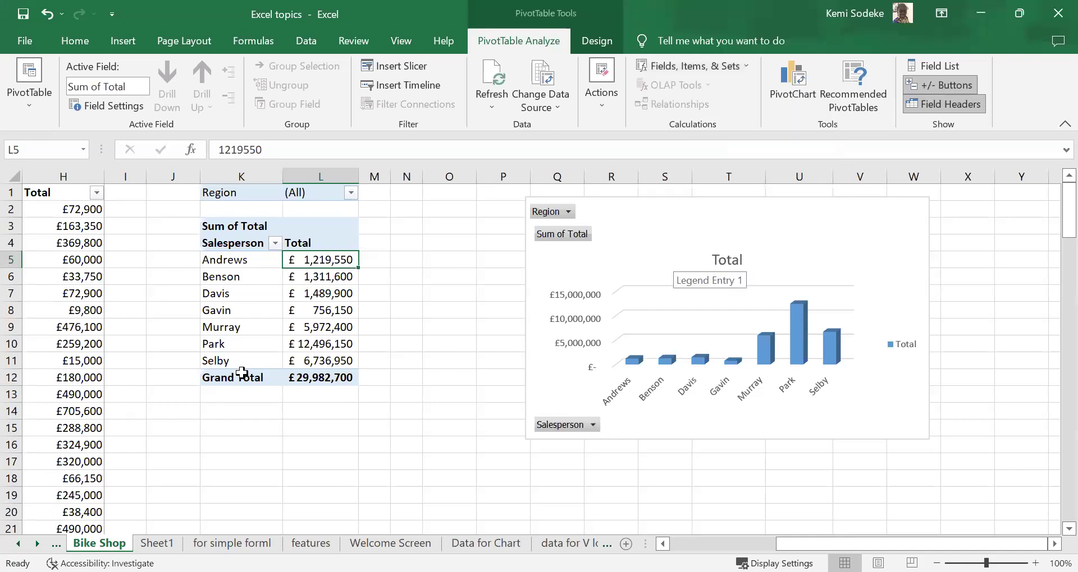
Step: Review the chart and pivot table topics listed on the Intermediate sheet, and return to the Bike Shop sheet
{"action": "left_click", "coordinate": [18, 543]}
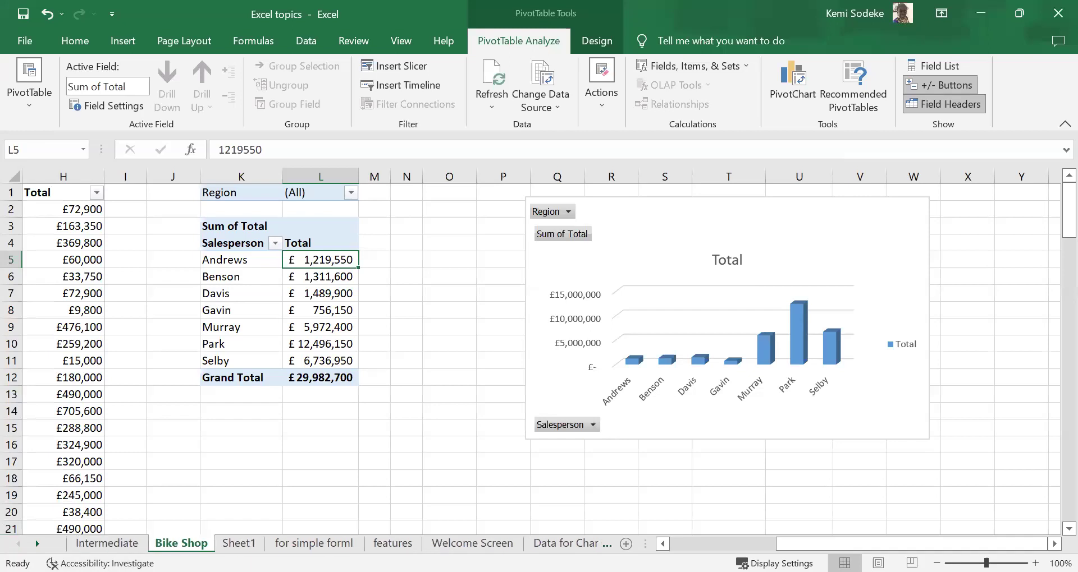
{"action": "left_click", "coordinate": [107, 543]}
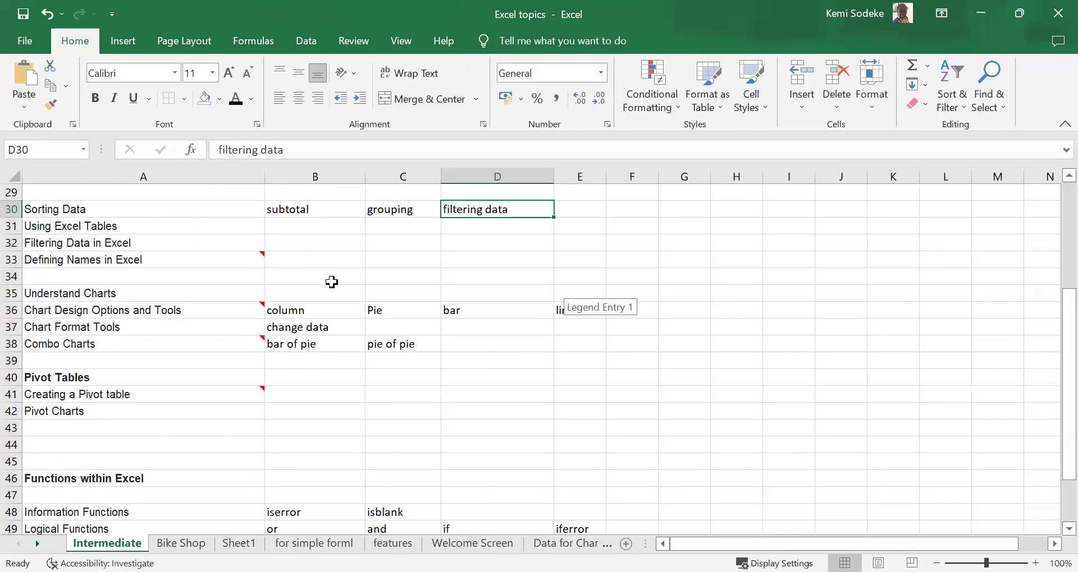
{"action": "scroll", "coordinate": [269, 327], "scroll_direction": "up", "scroll_amount": 1}
{"action": "scroll", "coordinate": [248, 327], "scroll_direction": "down", "scroll_amount": 2}
{"action": "scroll", "coordinate": [255, 328], "scroll_direction": "down", "scroll_amount": 1}
{"action": "left_click", "coordinate": [181, 543]}
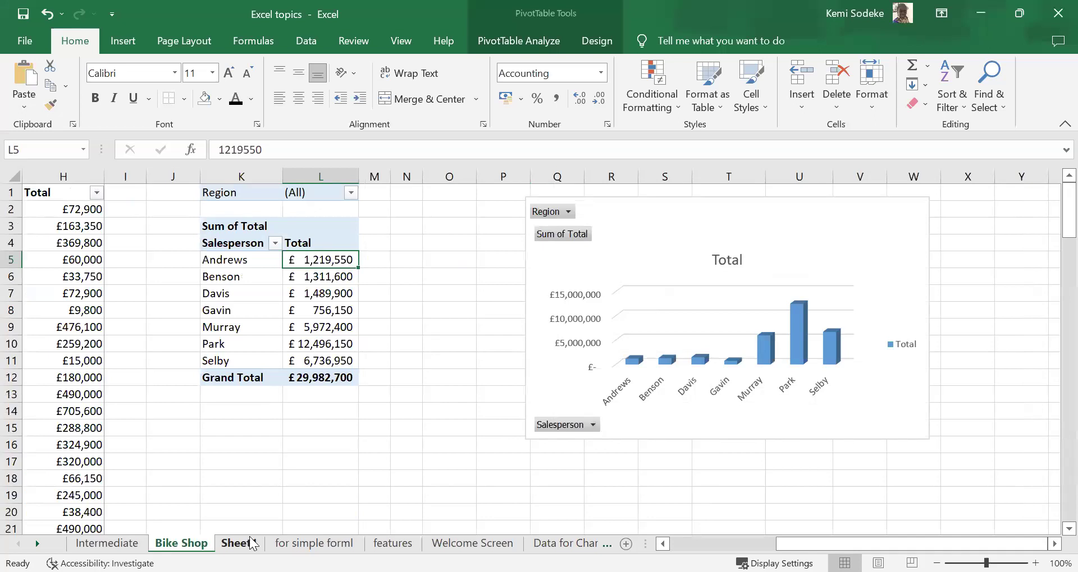
Step: Examine the unformatted sales data on Sheet1, including the Product, Salesperson and Units columns
{"action": "left_click", "coordinate": [237, 543]}
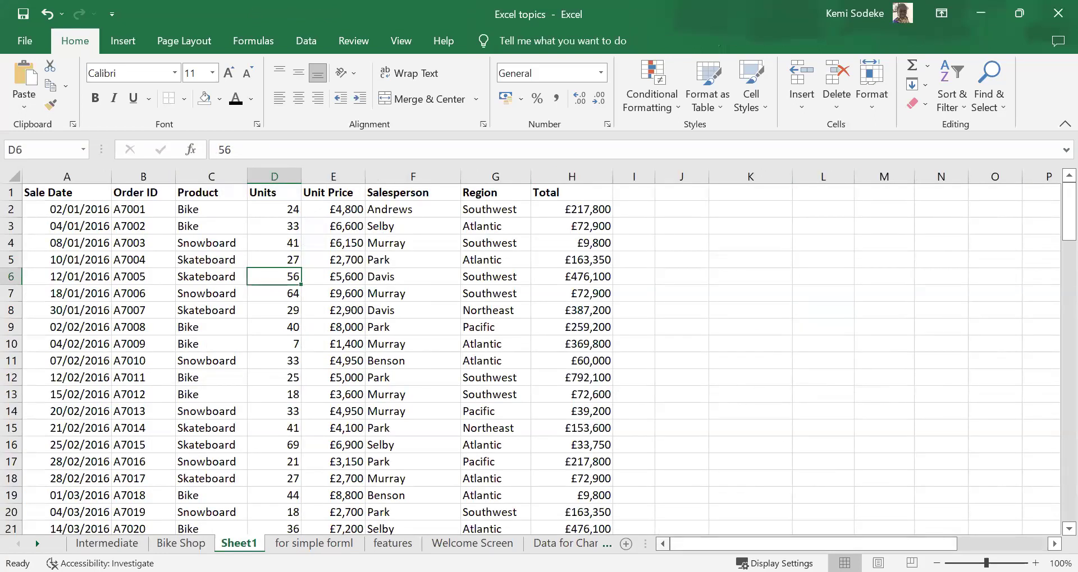
{"action": "scroll", "coordinate": [922, 252], "scroll_direction": "down", "scroll_amount": 1}
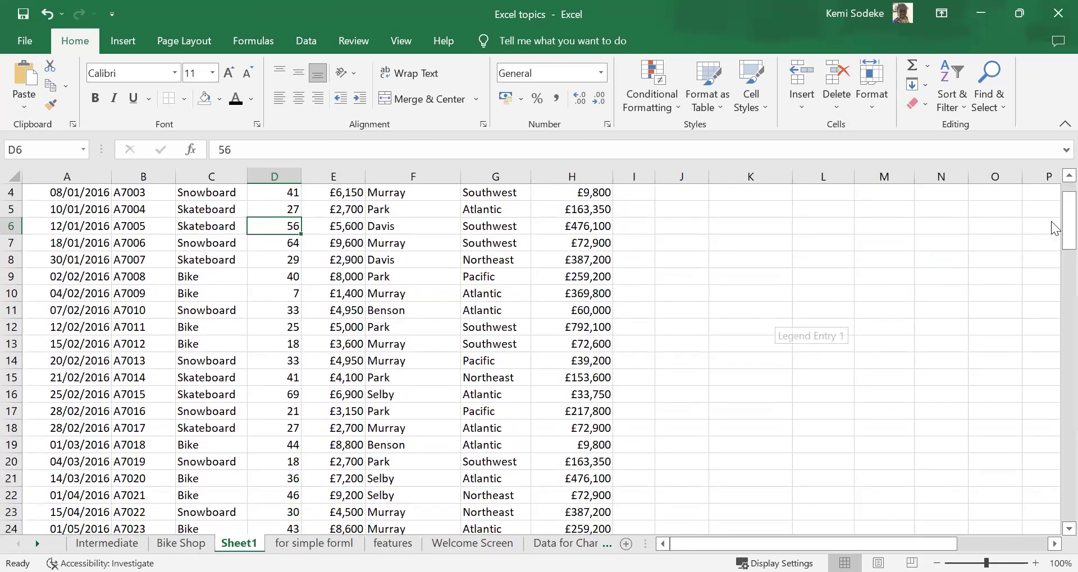
{"action": "scroll", "coordinate": [1053, 235], "scroll_direction": "up", "scroll_amount": 1}
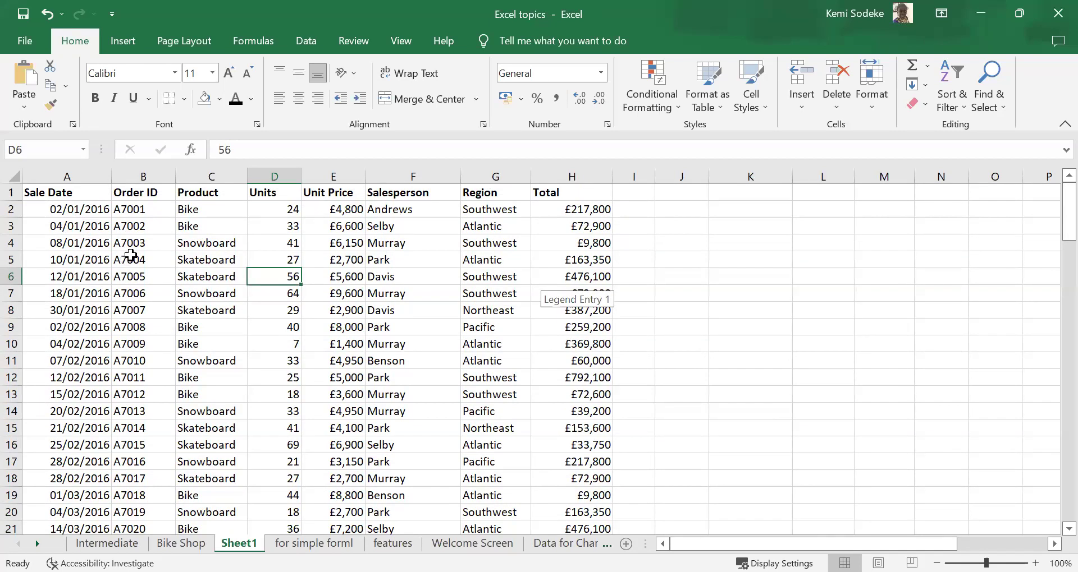
{"action": "left_click", "coordinate": [209, 214]}
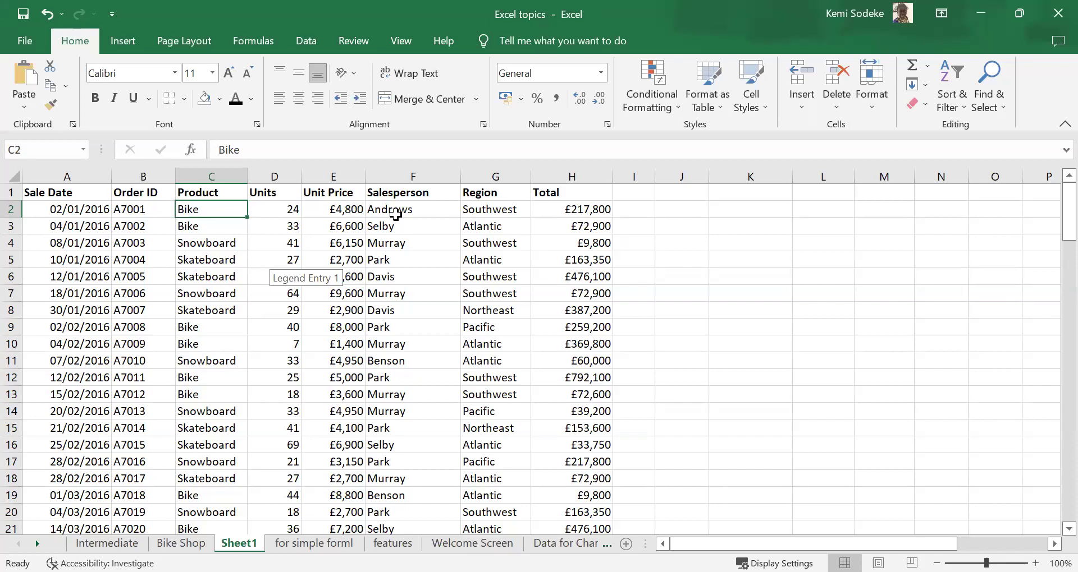
{"action": "left_click", "coordinate": [376, 258]}
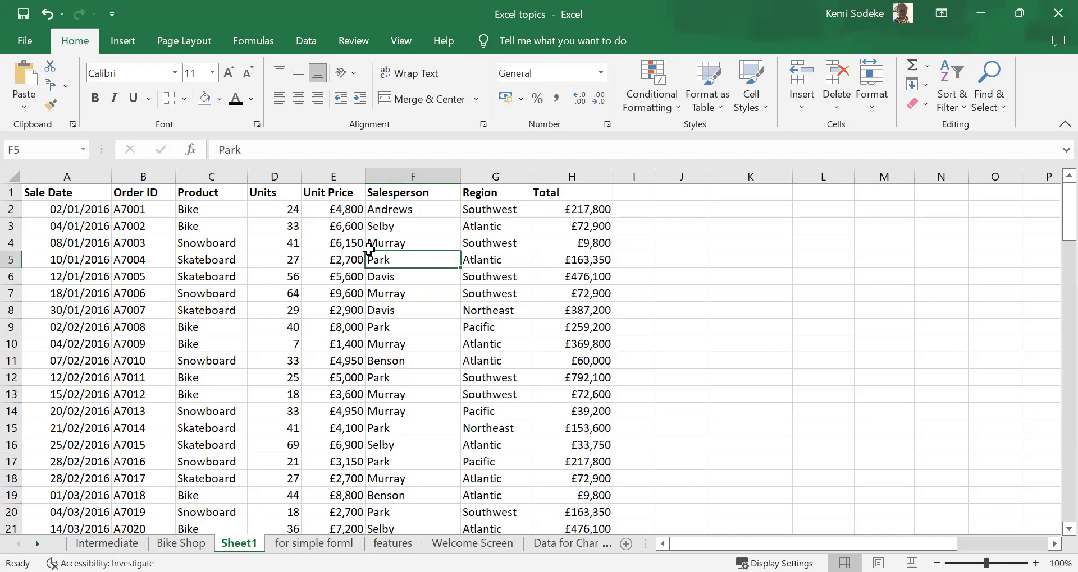
{"action": "left_click", "coordinate": [272, 208]}
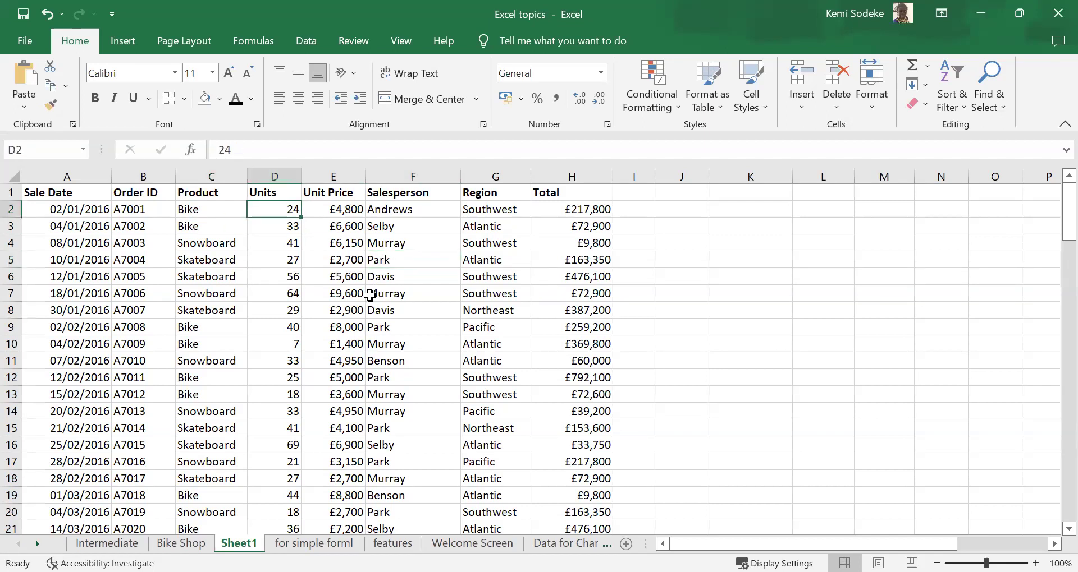
Step: Practise selecting the sales data A1:H116 on Sheet1 by extending a few starting rows down to the last record
{"action": "left_click", "coordinate": [123, 41]}
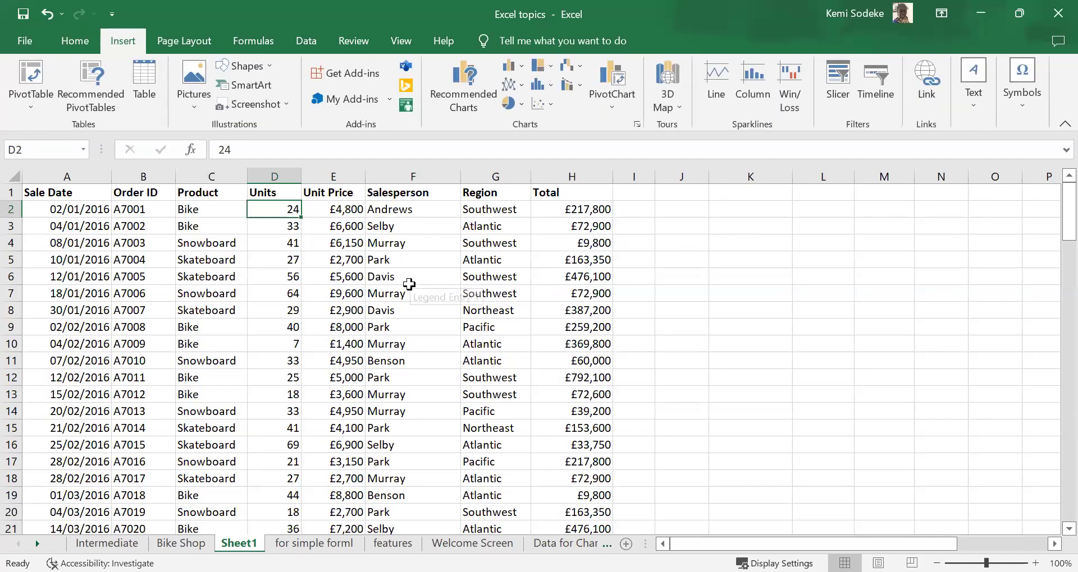
{"action": "left_click", "coordinate": [229, 241]}
{"action": "left_click", "coordinate": [56, 193]}
{"action": "left_click_drag", "start_coordinate": [56, 193], "coordinate": [550, 302]}
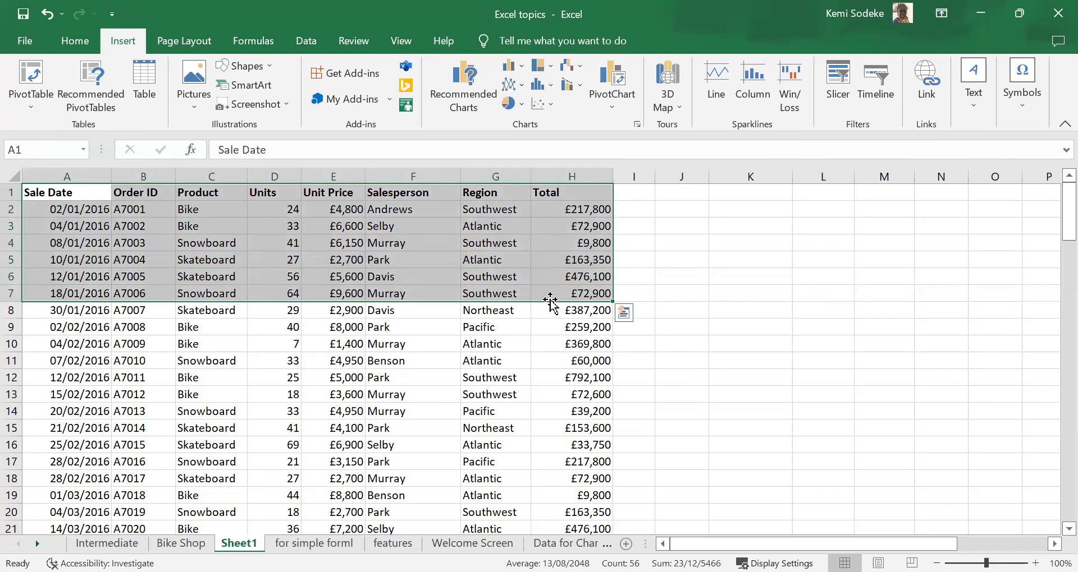
{"action": "key", "text": "ctrl+shift+Down"}
{"action": "scroll", "coordinate": [525, 314], "scroll_direction": "up", "scroll_amount": 3}
{"action": "left_click_drag", "start_coordinate": [1068, 472], "coordinate": [1011, 213]}
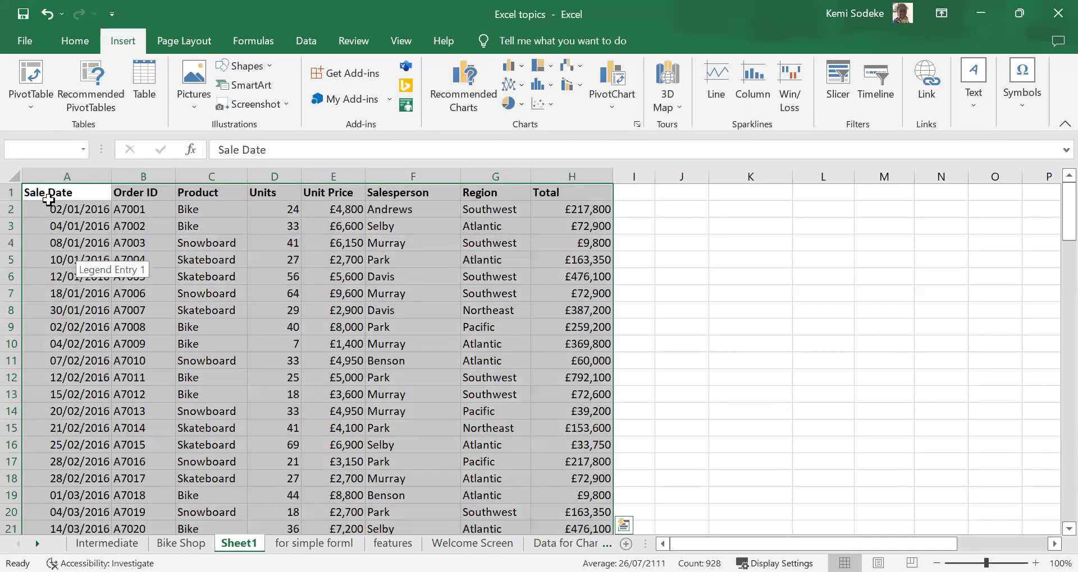
{"action": "left_click", "coordinate": [49, 194]}
{"action": "left_click_drag", "start_coordinate": [367, 254], "coordinate": [573, 427]}
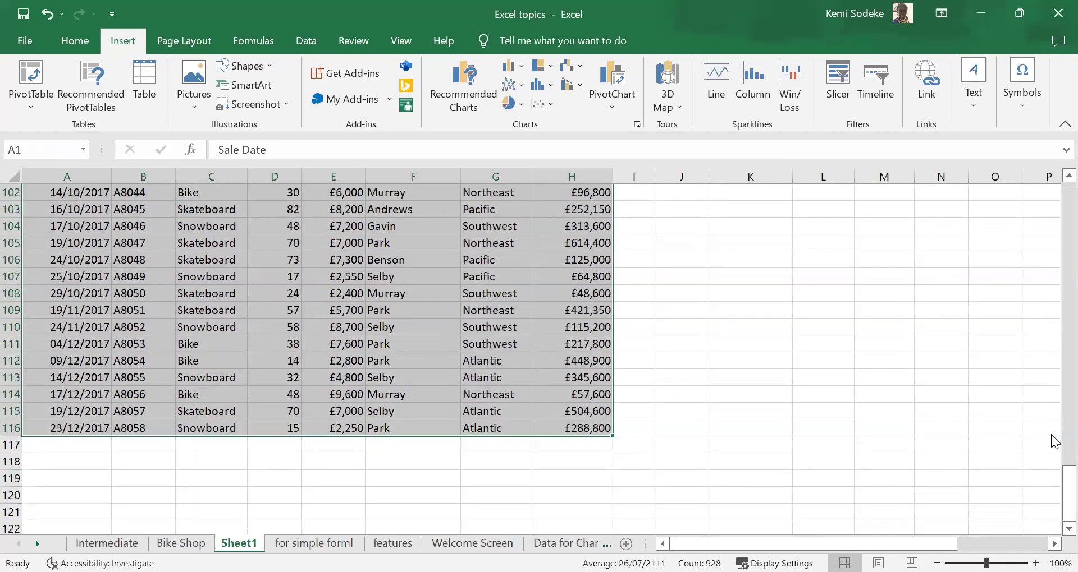
{"action": "left_click_drag", "start_coordinate": [1064, 508], "coordinate": [1055, 184]}
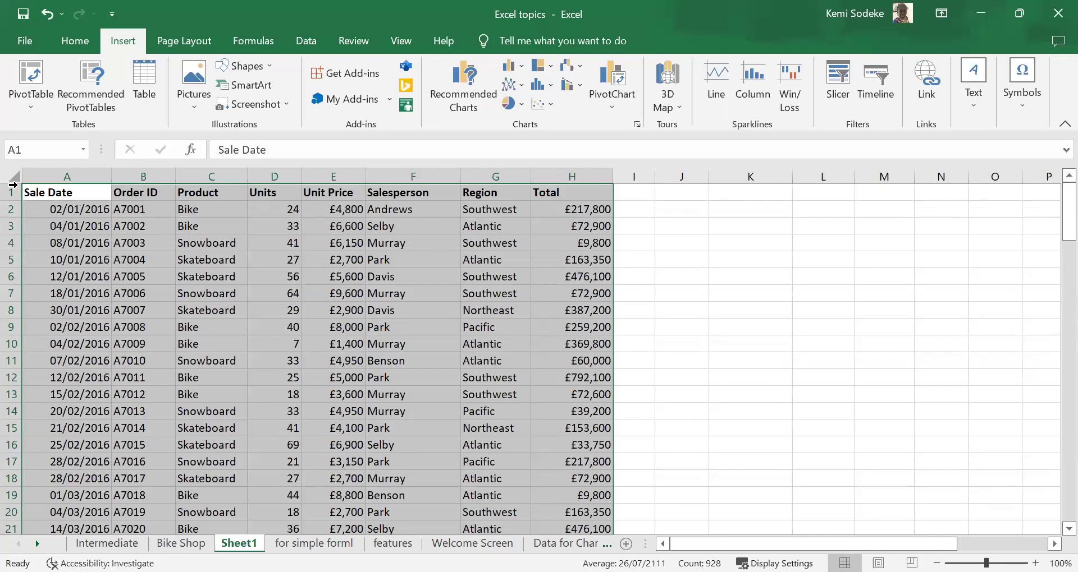
Step: Select the complete sales data range A1:H116 on Sheet1, including its header row
{"action": "left_click", "coordinate": [56, 196]}
{"action": "left_click_drag", "start_coordinate": [57, 196], "coordinate": [582, 242]}
{"action": "left_click_drag", "start_coordinate": [583, 244], "coordinate": [584, 244]}
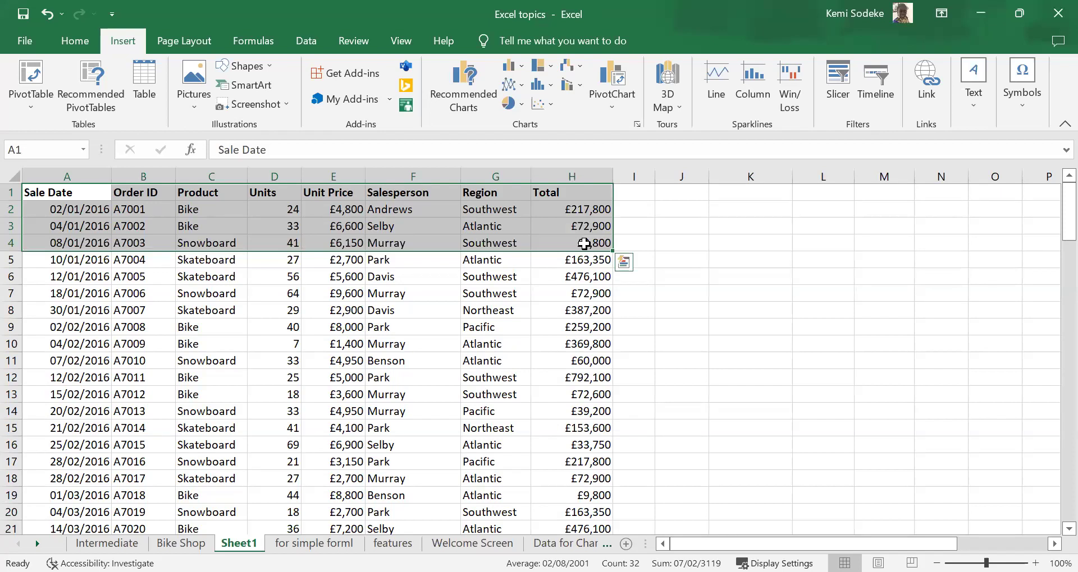
{"action": "key", "text": "ctrl+shift+Down"}
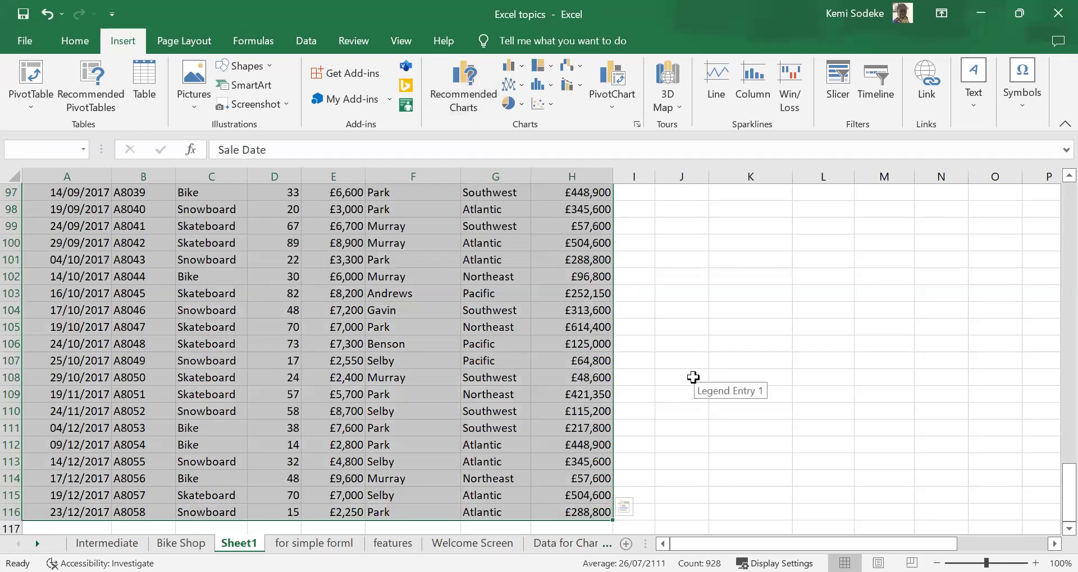
{"action": "key", "text": "ctrl+shift+Up"}
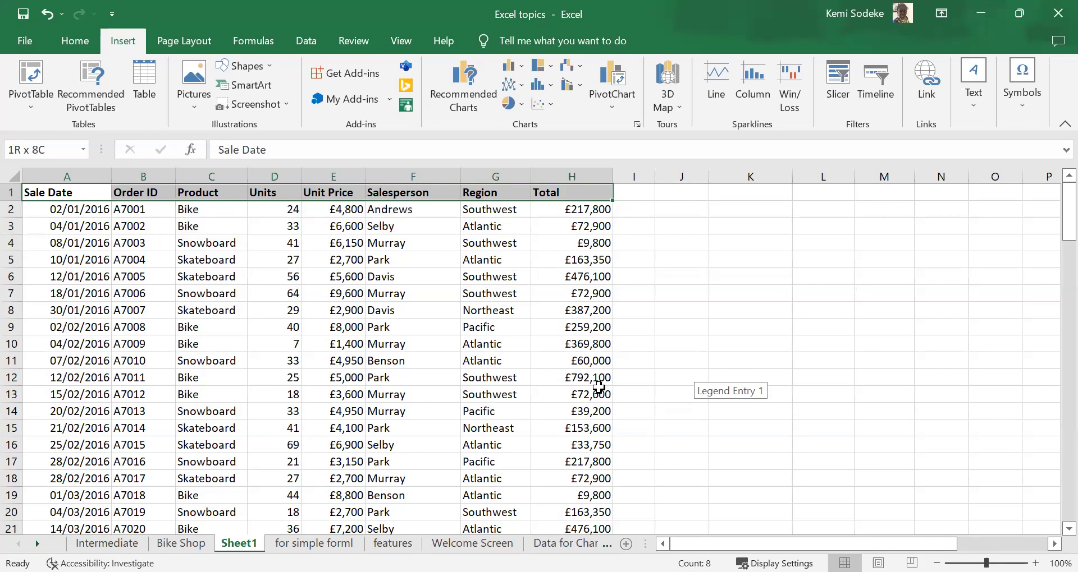
{"action": "key", "text": "ctrl+shift+Down"}
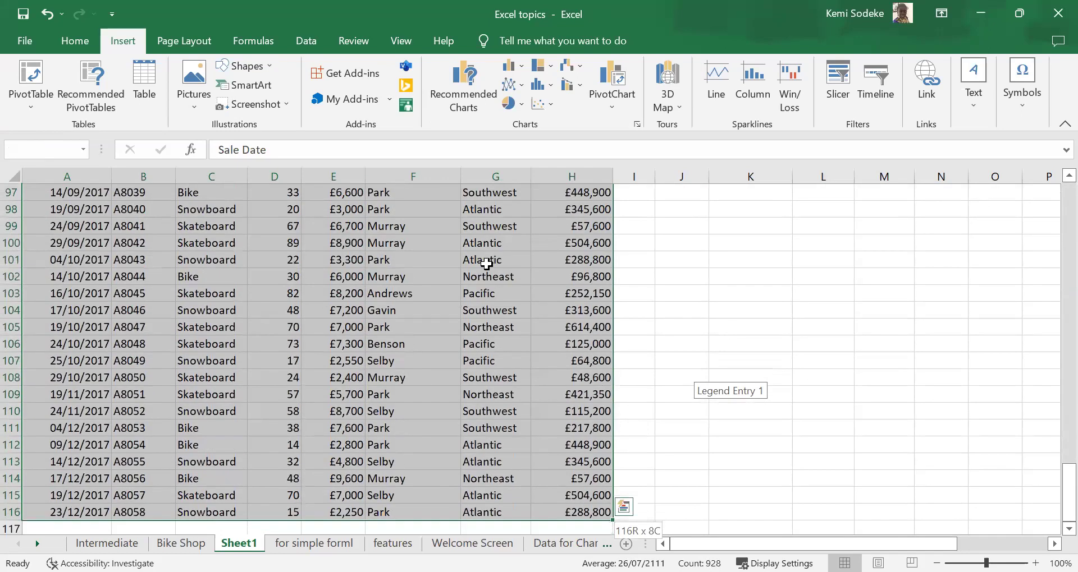
{"action": "scroll", "coordinate": [836, 472], "scroll_direction": "up", "scroll_amount": 10}
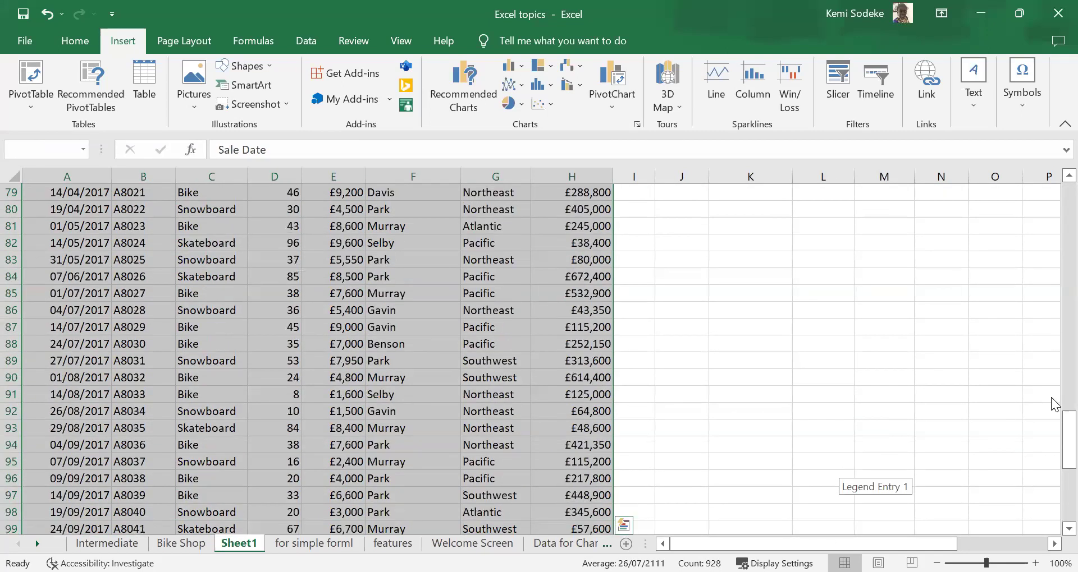
{"action": "left_click_drag", "start_coordinate": [1059, 429], "coordinate": [1055, 187]}
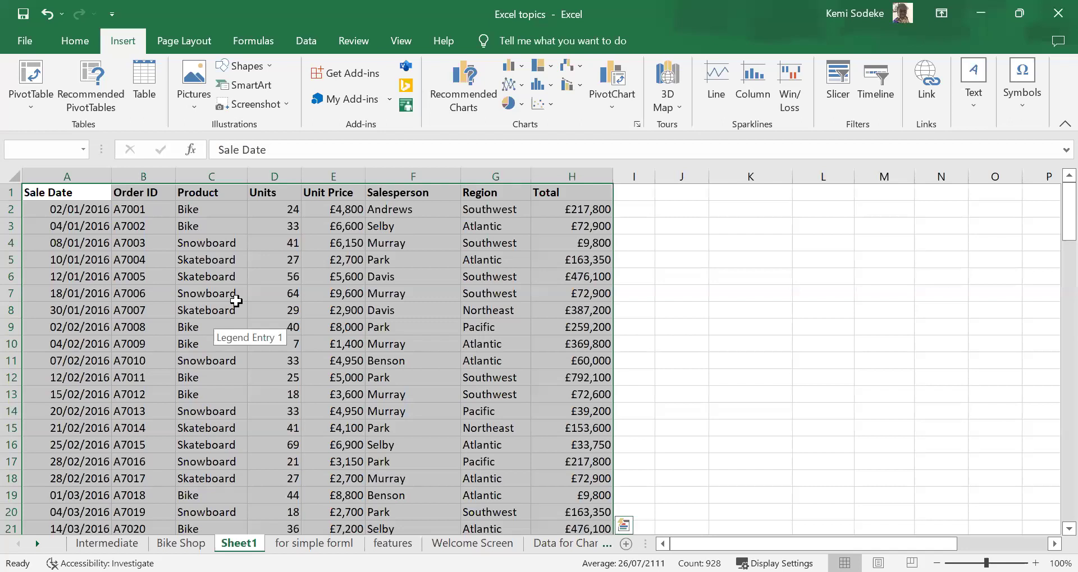
Step: Convert the selected range $A$1:$H$116 into an Excel table that has headers
{"action": "left_click", "coordinate": [317, 39]}
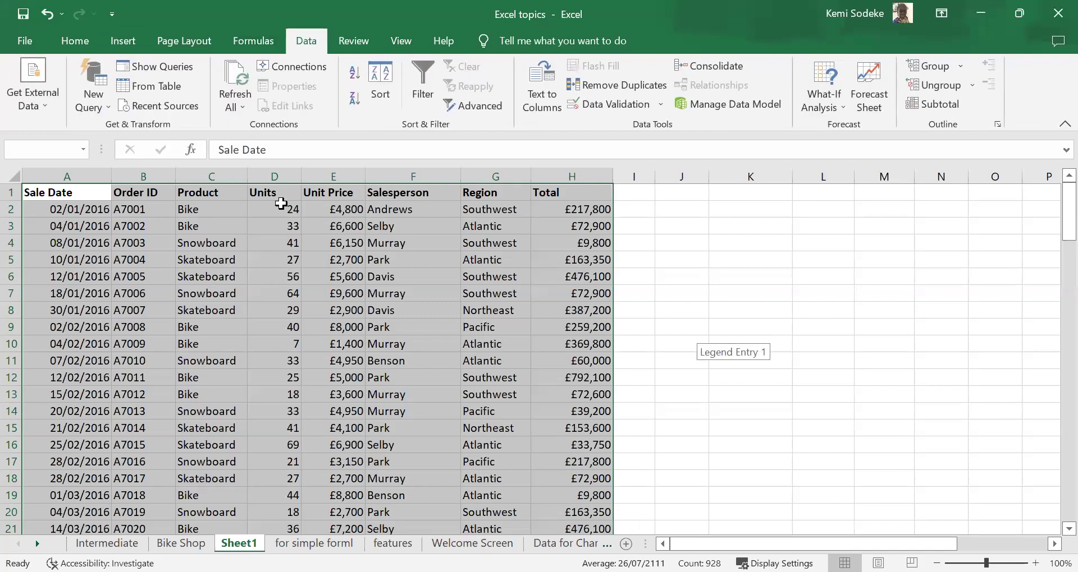
{"action": "left_click", "coordinate": [124, 43]}
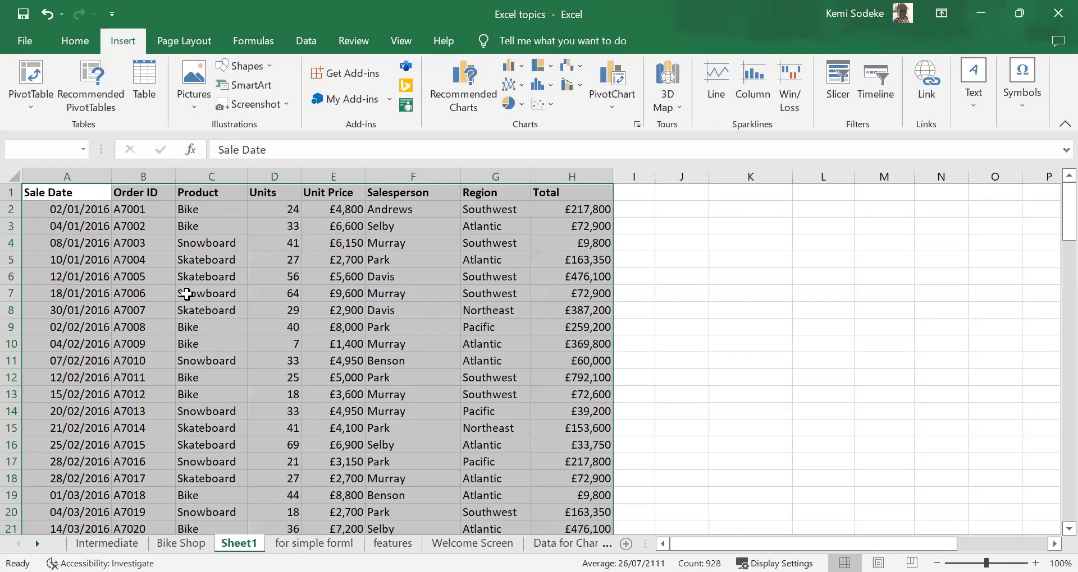
{"action": "left_click", "coordinate": [147, 76]}
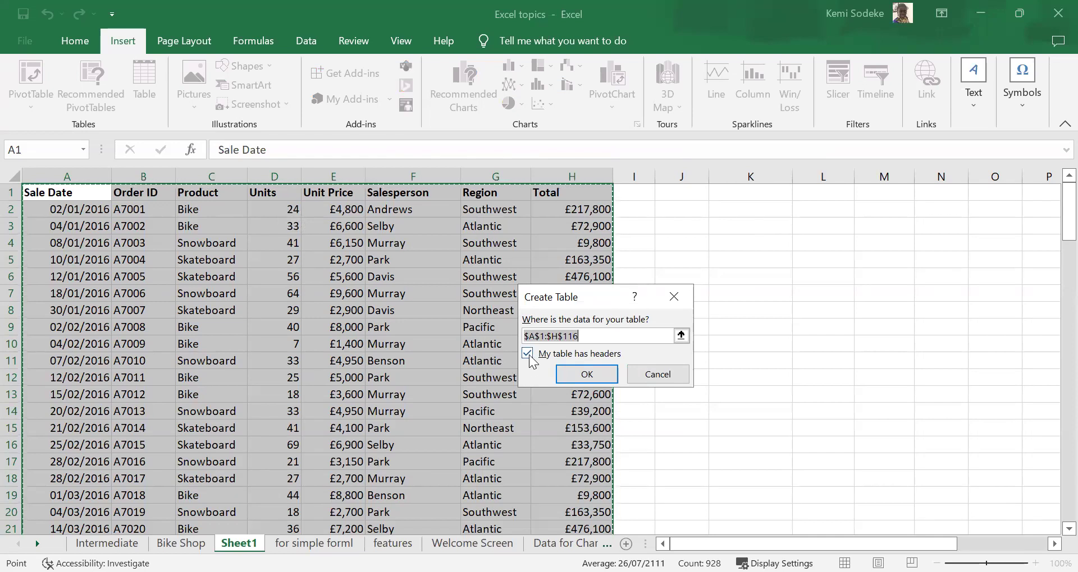
{"action": "left_click", "coordinate": [585, 374]}
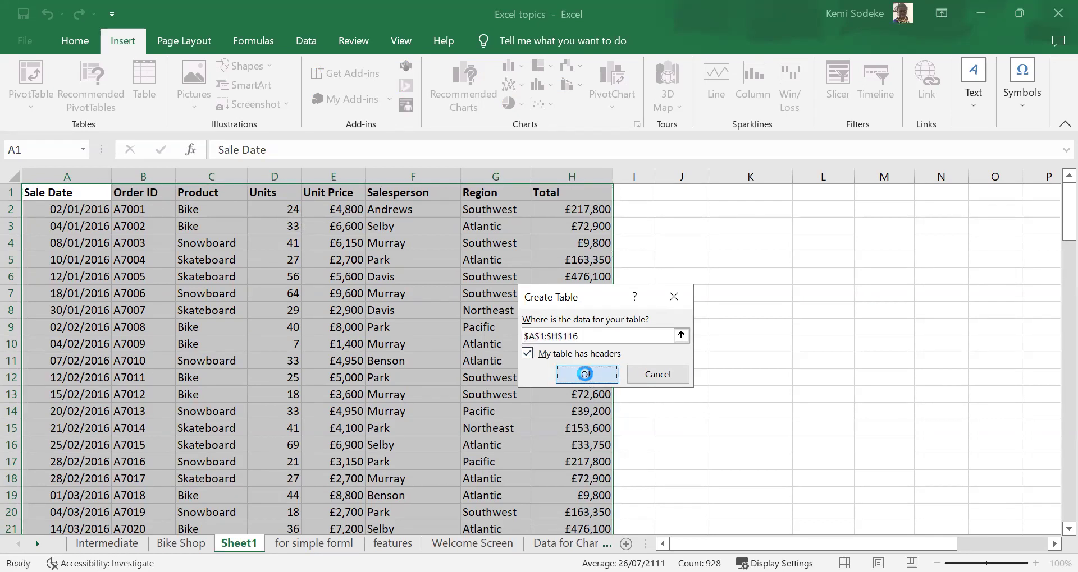
{"action": "left_click", "coordinate": [585, 374]}
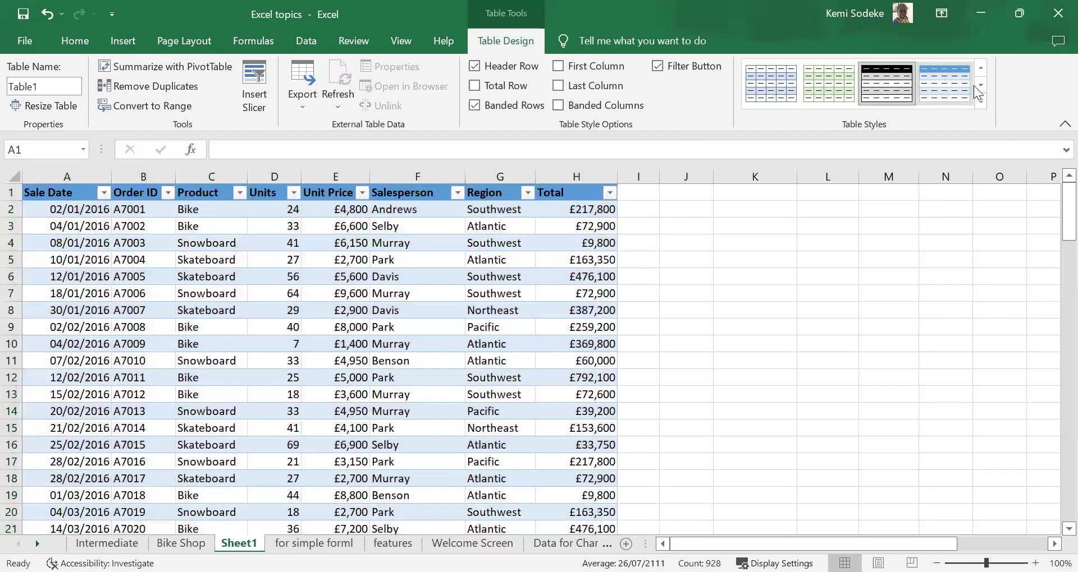
Step: Apply a table style with a gold header and banded gold rows to the sales table
{"action": "left_click", "coordinate": [977, 85]}
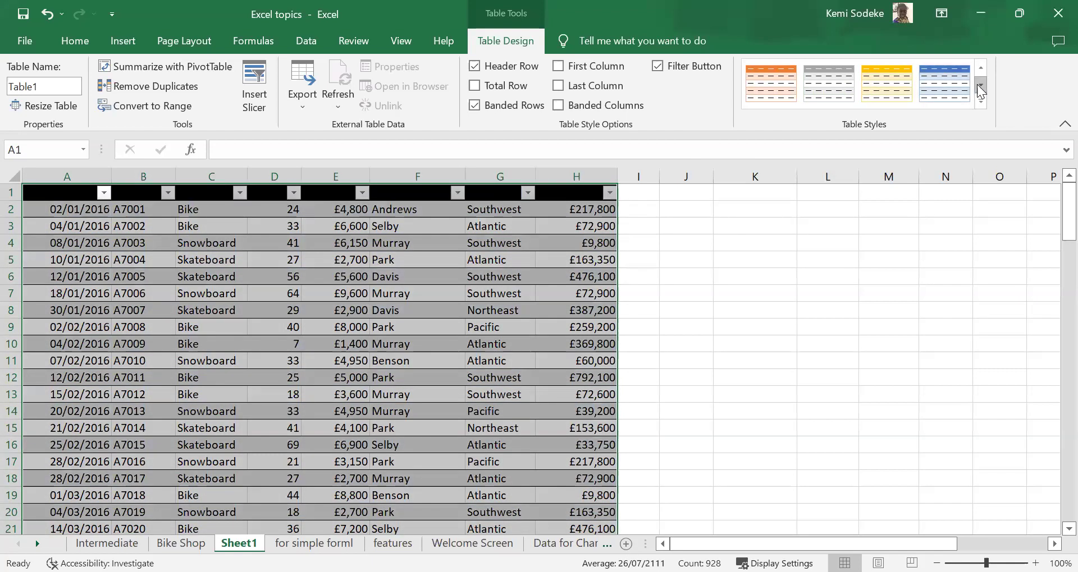
{"action": "left_click", "coordinate": [977, 85]}
{"action": "left_click", "coordinate": [978, 87]}
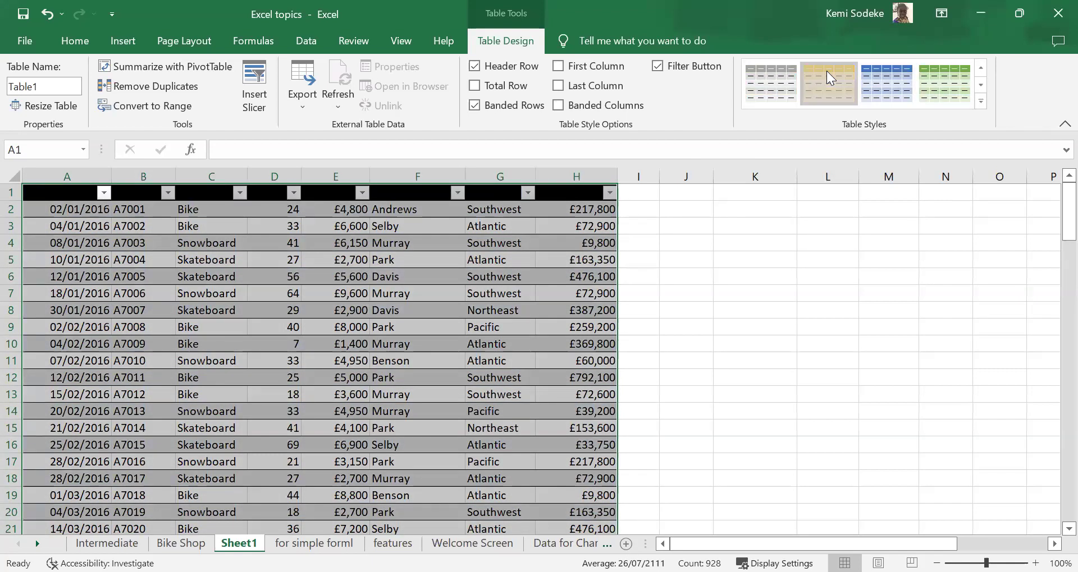
{"action": "left_click", "coordinate": [828, 78]}
Step: Apply a table style with a green header and light green banded rows to the sales table, and deselect the table
{"action": "left_click", "coordinate": [977, 85]}
{"action": "left_click", "coordinate": [977, 86]}
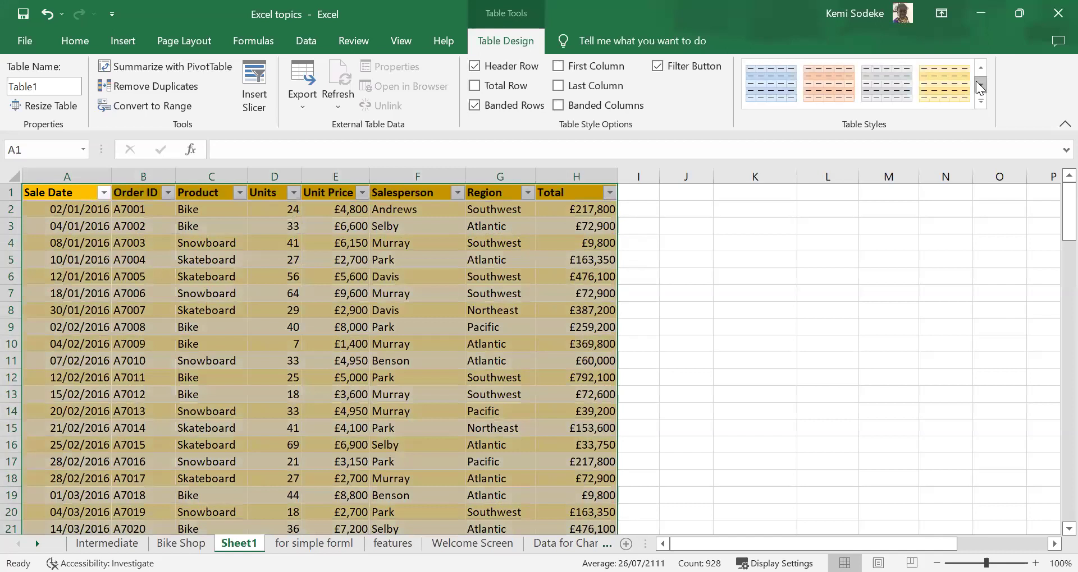
{"action": "left_click", "coordinate": [980, 68]}
{"action": "left_click", "coordinate": [980, 68]}
{"action": "left_click", "coordinate": [980, 68]}
{"action": "left_click", "coordinate": [979, 68]}
{"action": "left_click", "coordinate": [979, 68]}
{"action": "left_click", "coordinate": [980, 68]}
{"action": "left_click", "coordinate": [979, 68]}
{"action": "left_click", "coordinate": [981, 84]}
{"action": "left_click", "coordinate": [981, 84]}
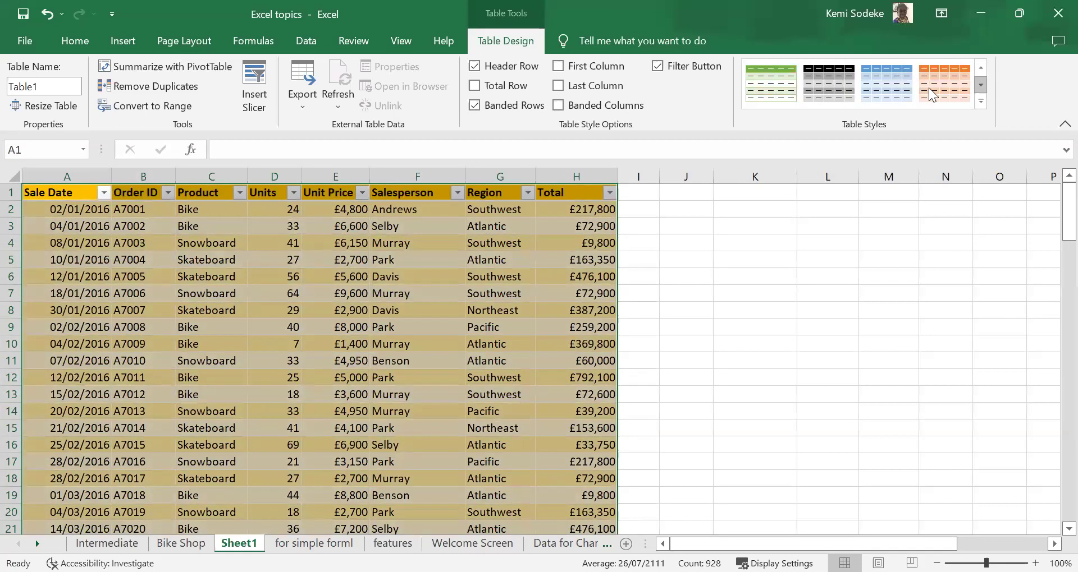
{"action": "left_click", "coordinate": [778, 91]}
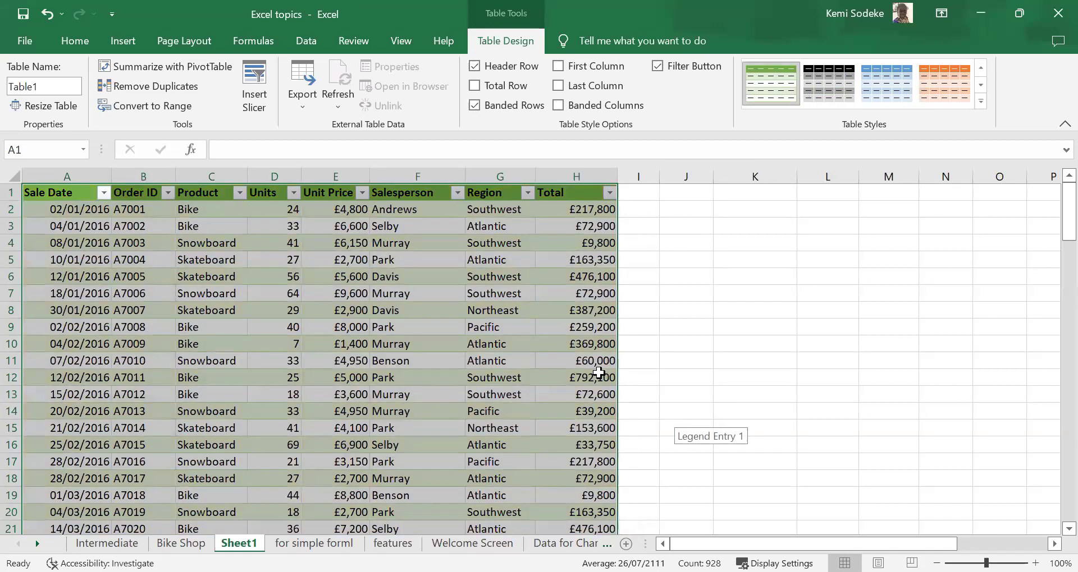
{"action": "left_click", "coordinate": [673, 334]}
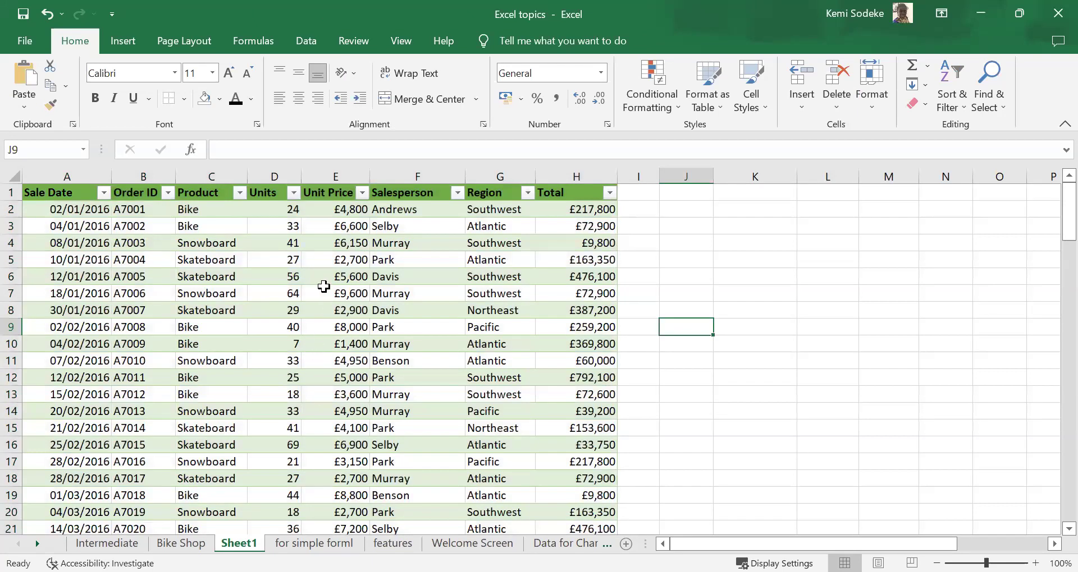
Step: Inspect the Units, Unit Price and Total cells of the first sales record in row 2
{"action": "left_click", "coordinate": [636, 206]}
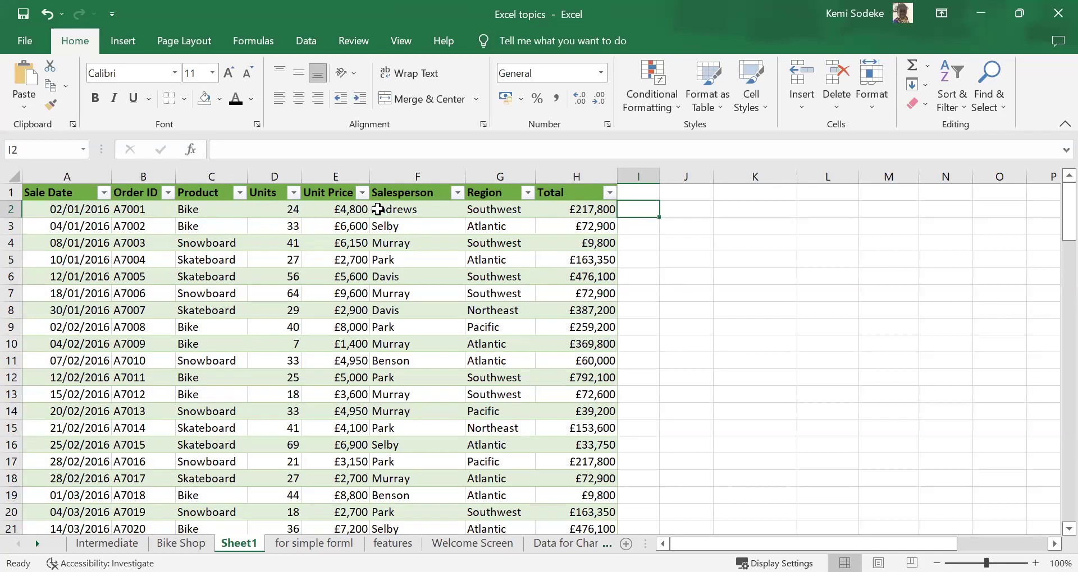
{"action": "left_click", "coordinate": [280, 210]}
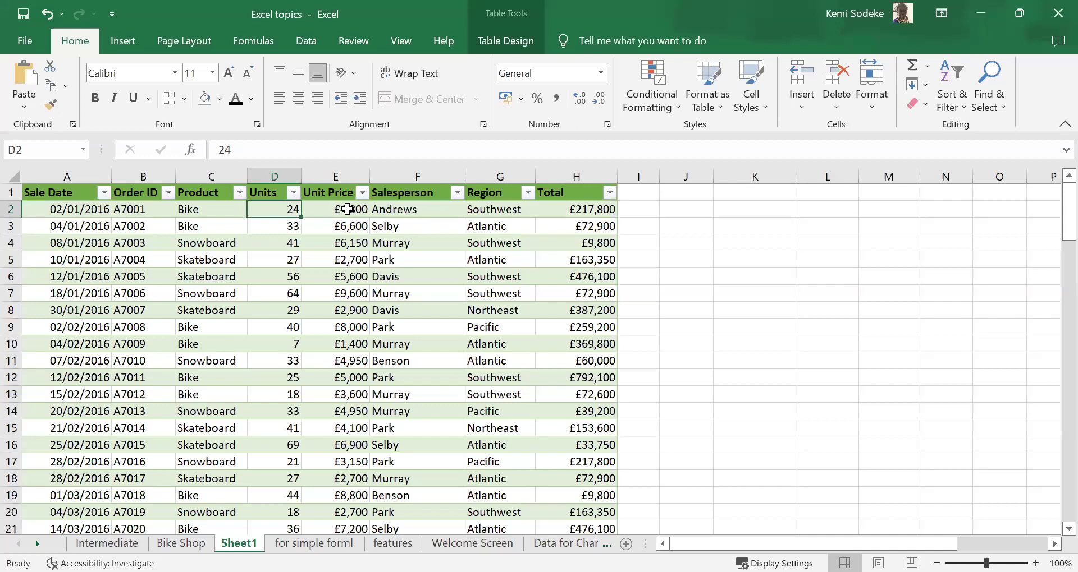
{"action": "left_click", "coordinate": [345, 209]}
{"action": "left_click", "coordinate": [596, 209]}
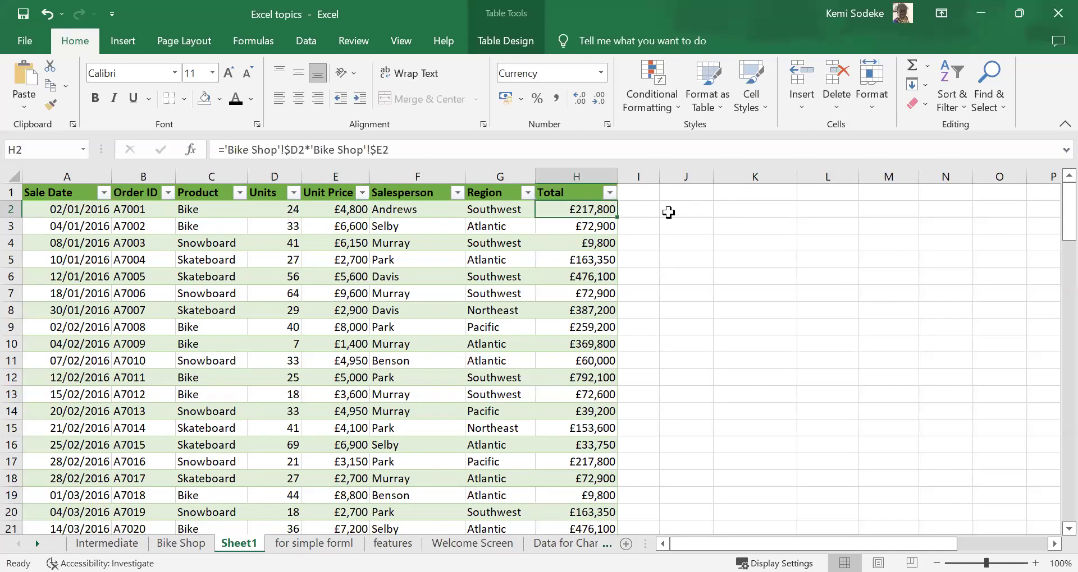
{"action": "left_click", "coordinate": [651, 211]}
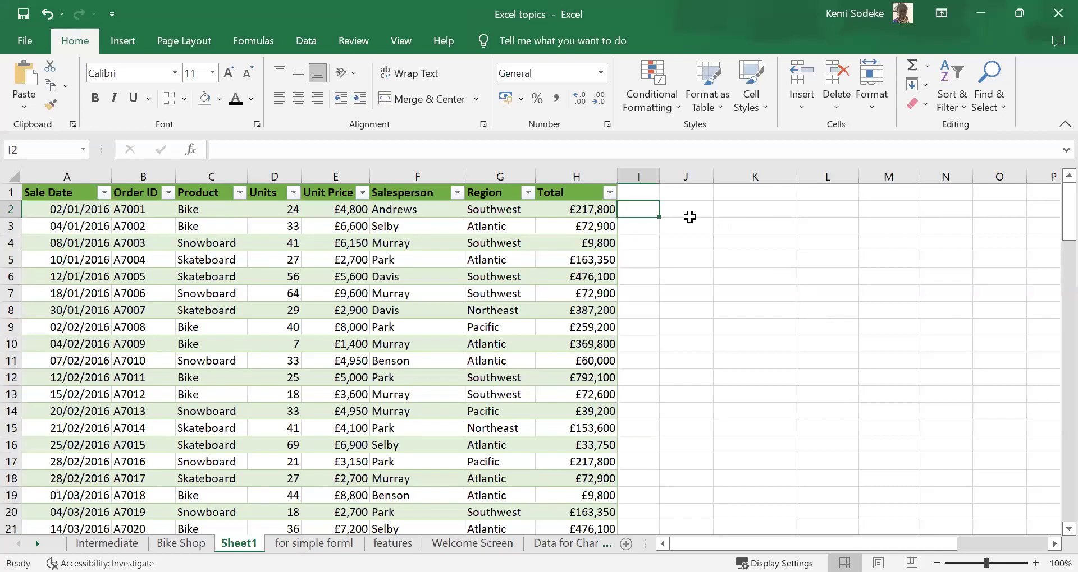
Step: Add a table column headed "average" beside Total, and widen it so the full heading fits
{"action": "left_click", "coordinate": [644, 195]}
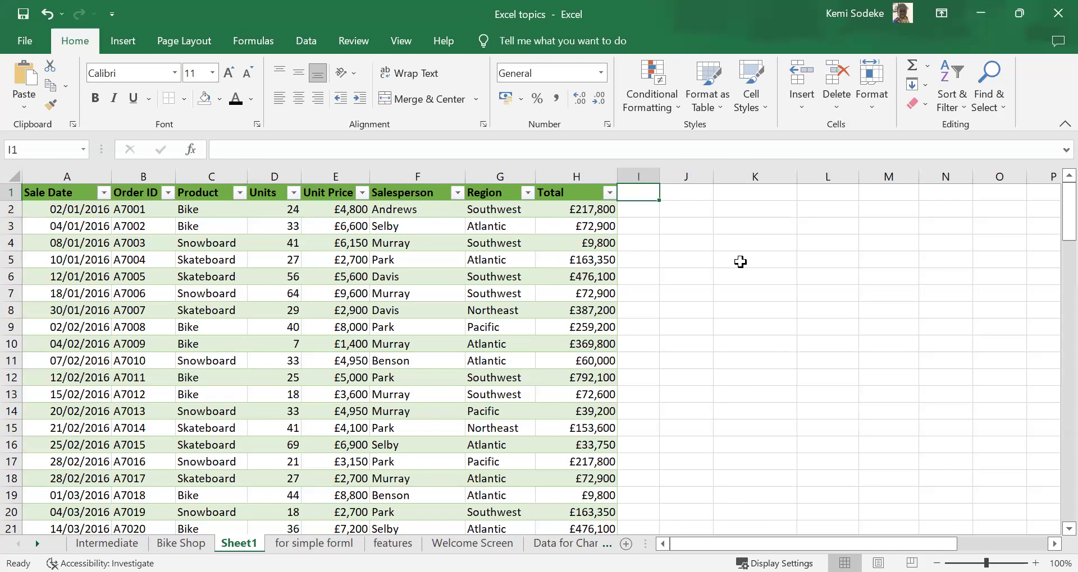
{"action": "type", "text": "average"}
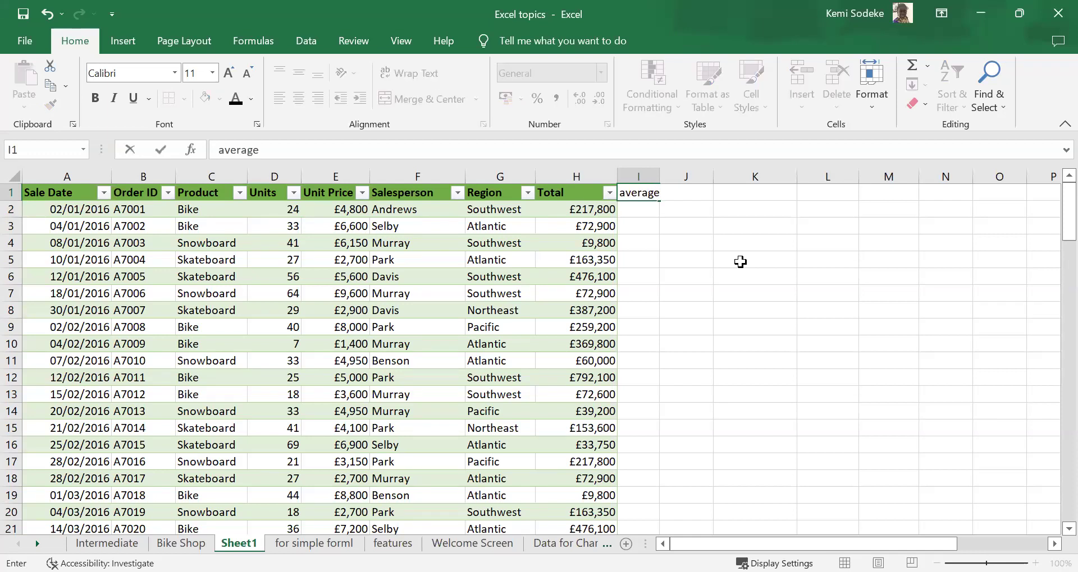
{"action": "key", "text": "Return"}
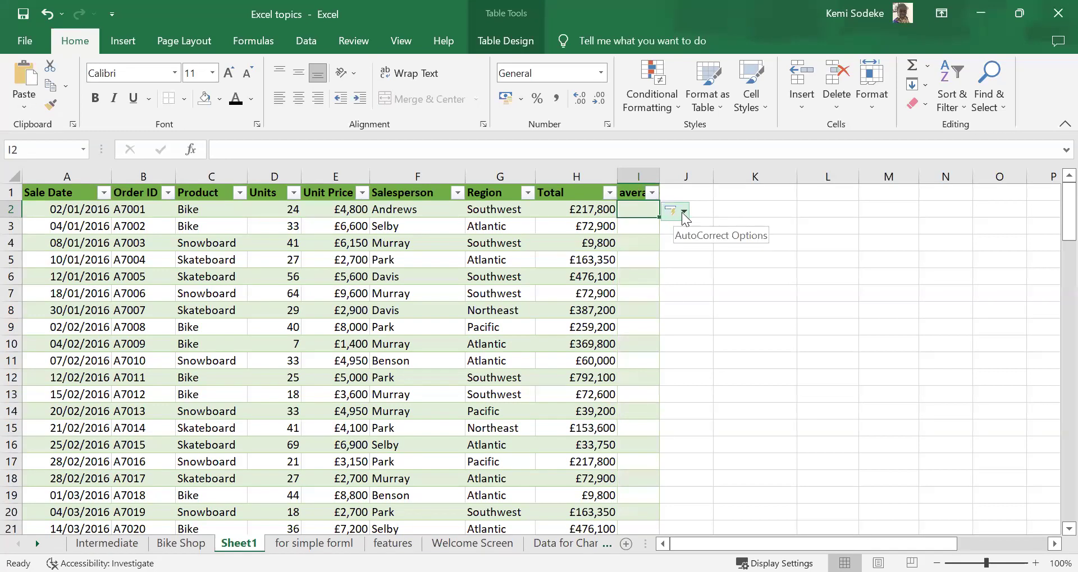
{"action": "left_click", "coordinate": [681, 212]}
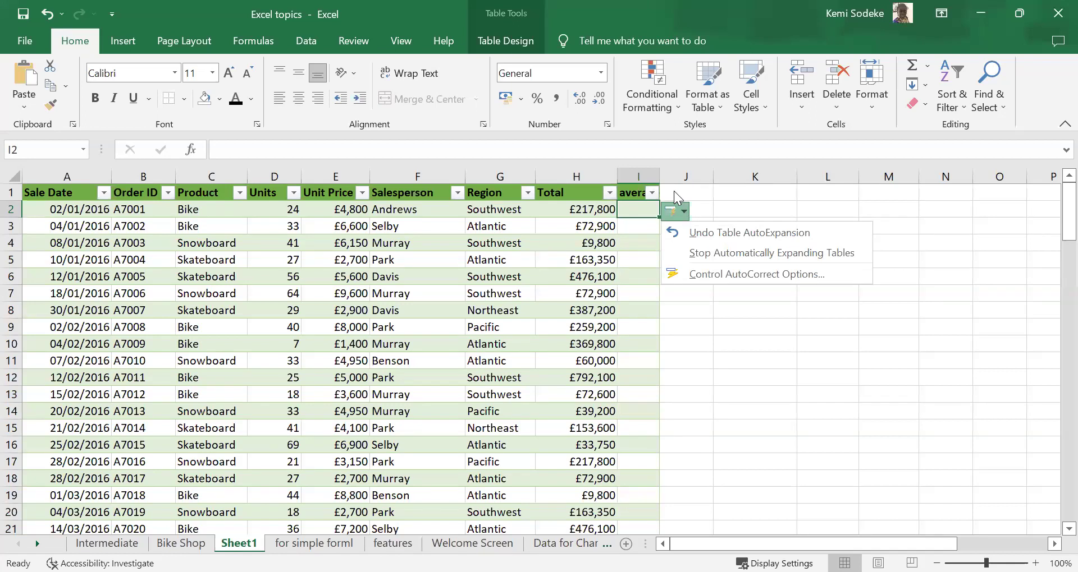
{"action": "left_click", "coordinate": [674, 191]}
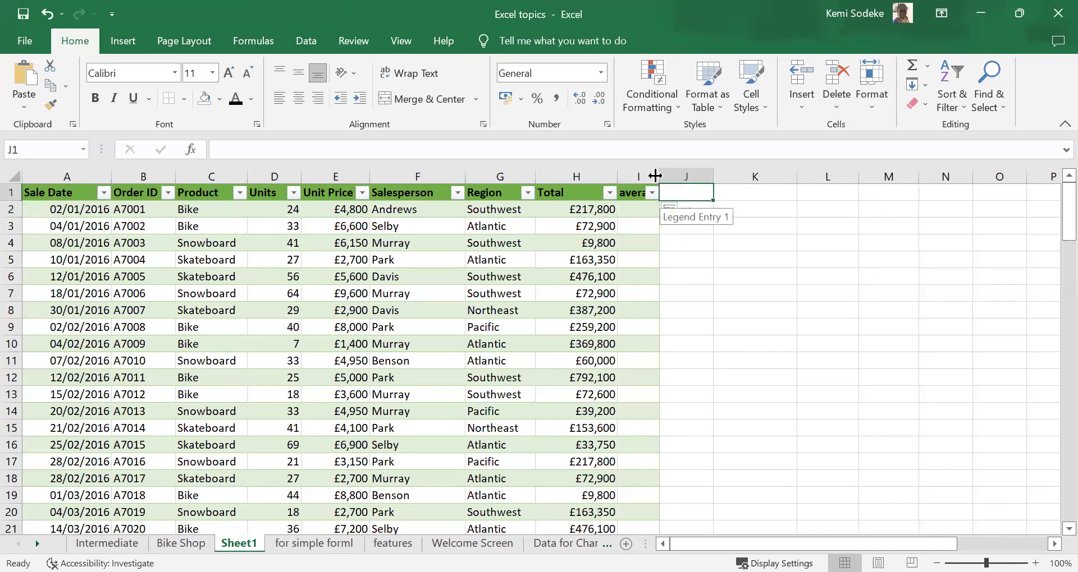
{"action": "left_click_drag", "start_coordinate": [656, 173], "coordinate": [685, 173]}
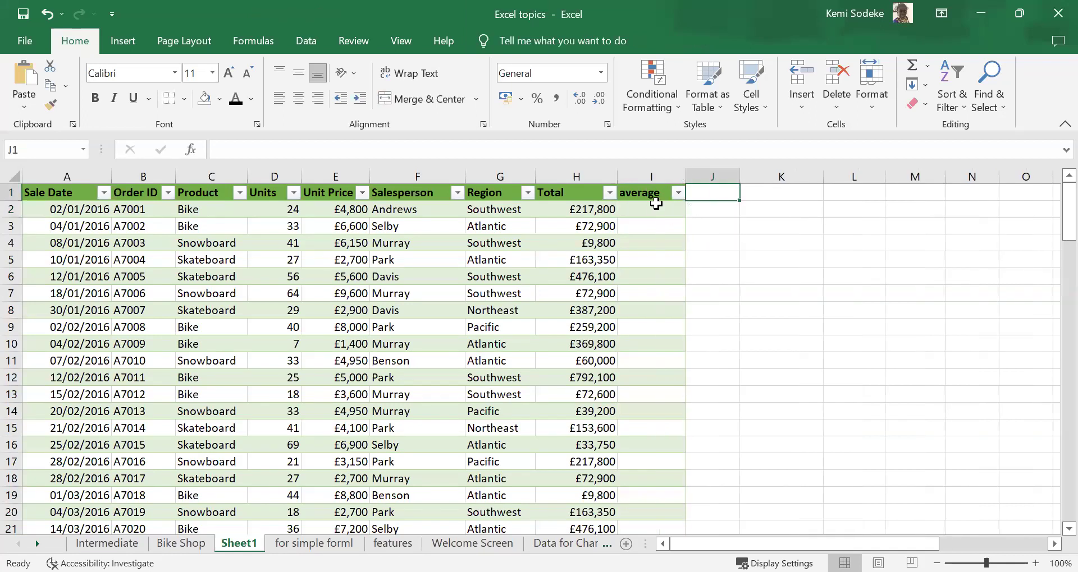
{"action": "left_click", "coordinate": [646, 214]}
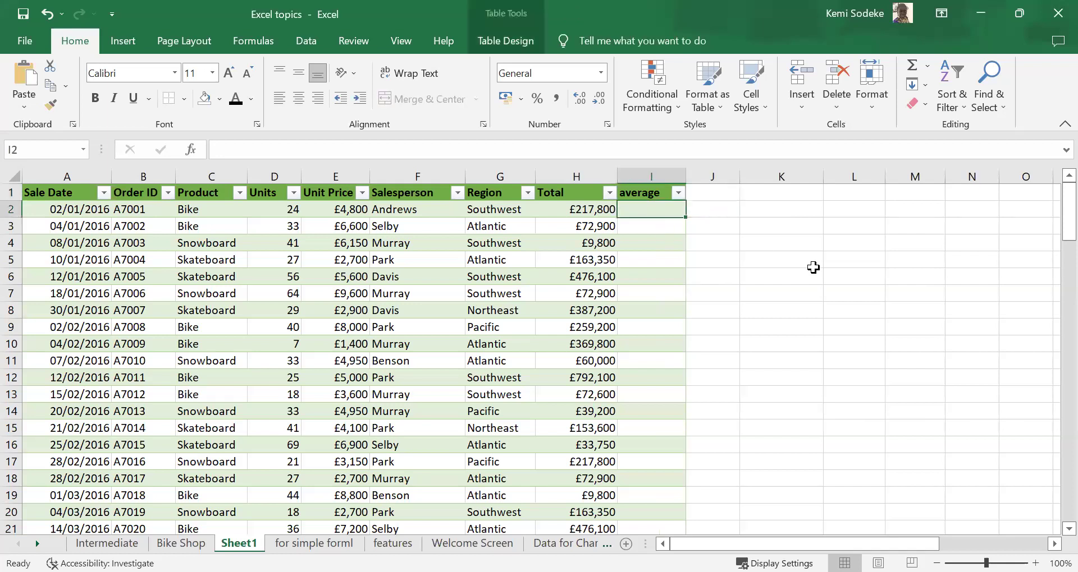
{"action": "type", "text": "="}
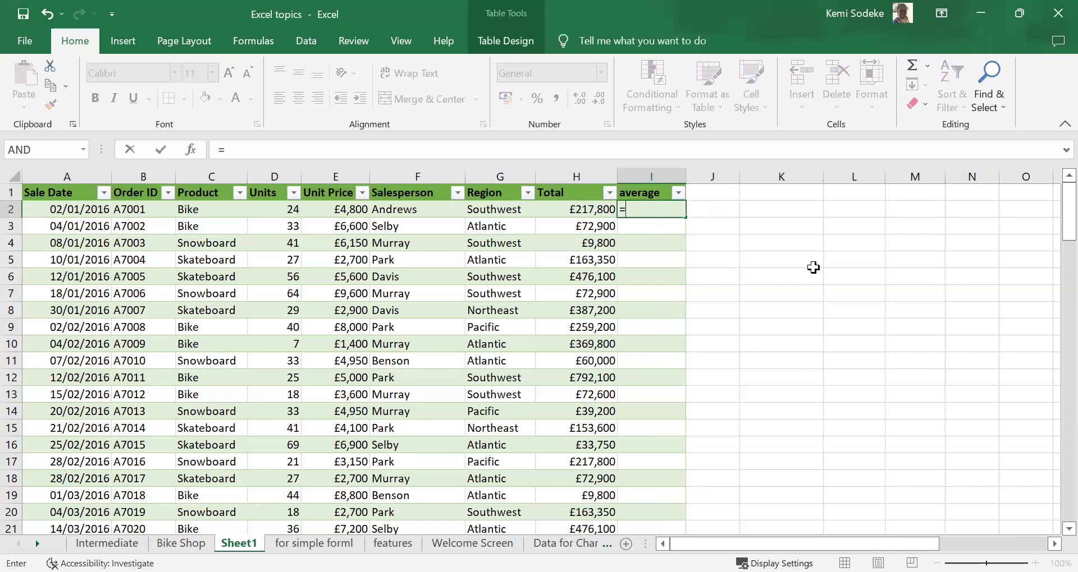
{"action": "left_click", "coordinate": [334, 208]}
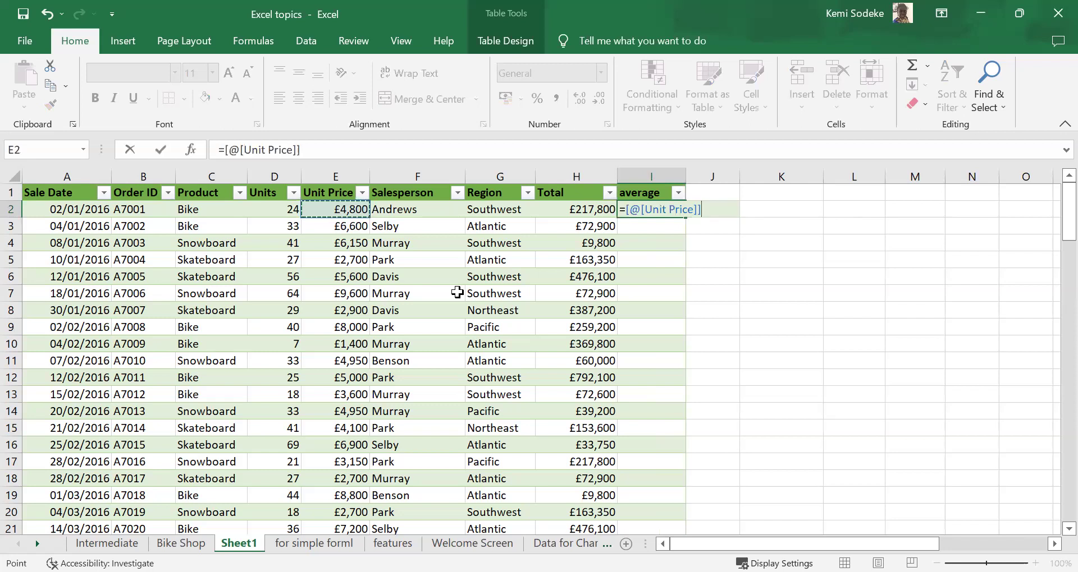
{"action": "type", "text": "/"}
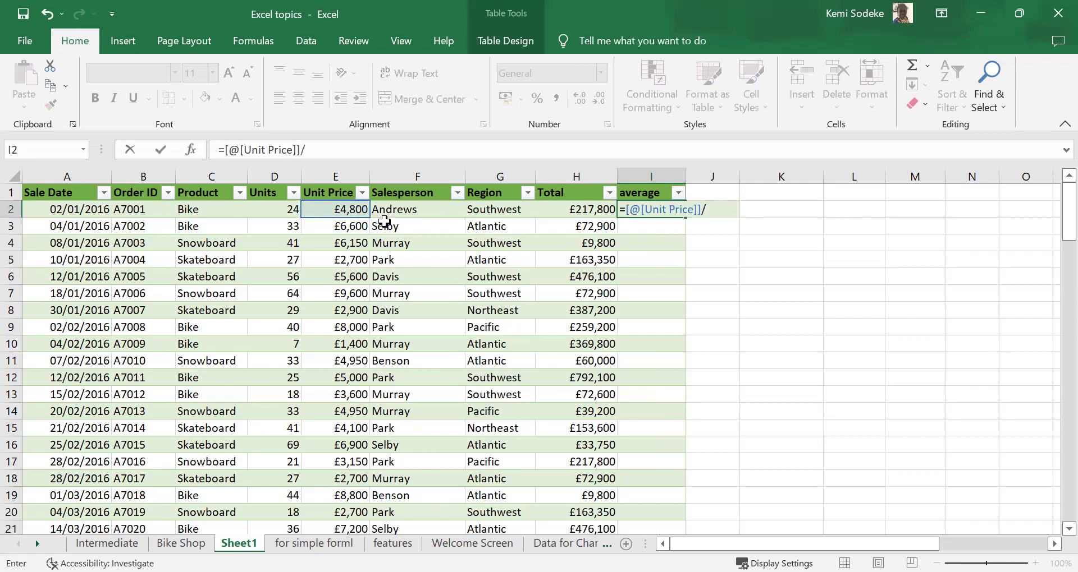
{"action": "left_click", "coordinate": [268, 212]}
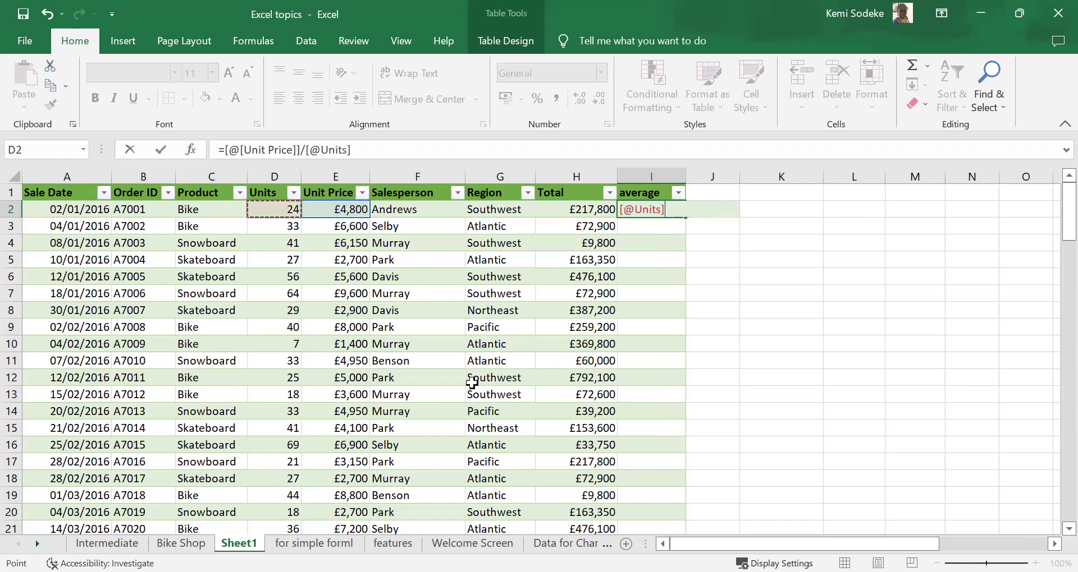
{"action": "key", "text": "Return"}
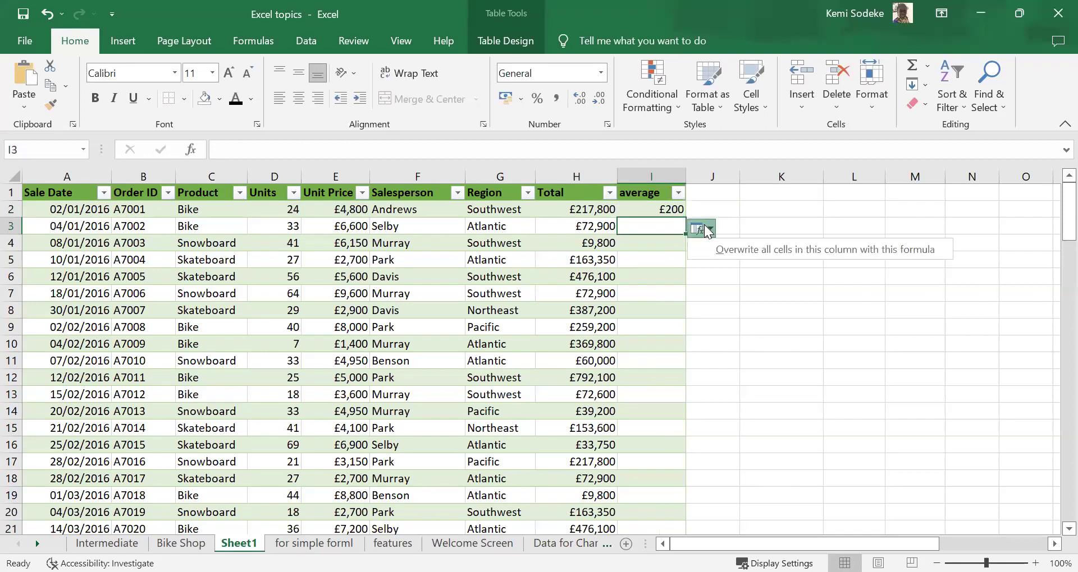
{"action": "left_click", "coordinate": [677, 206]}
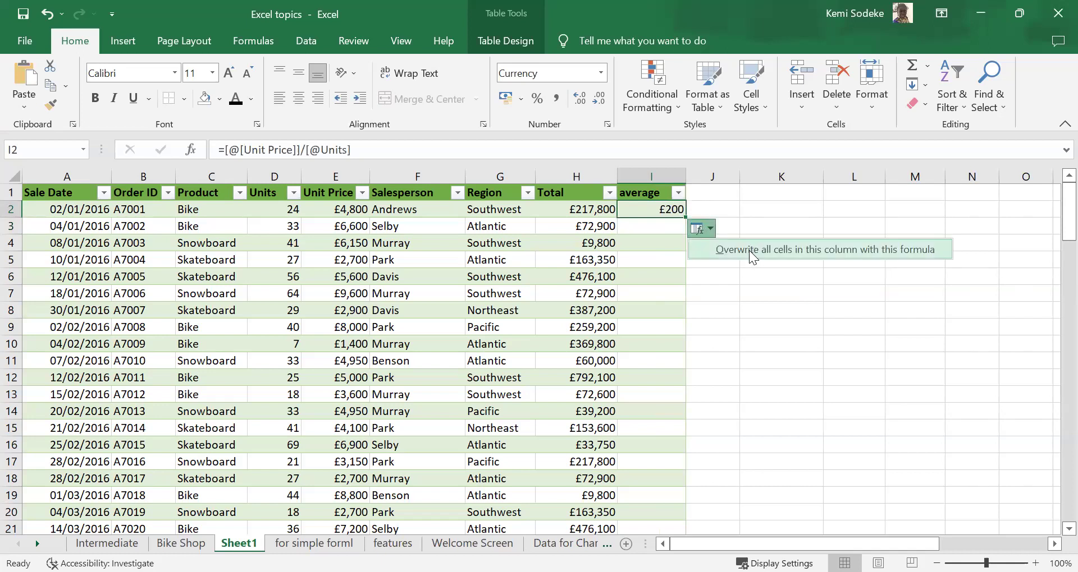
{"action": "left_click", "coordinate": [748, 250]}
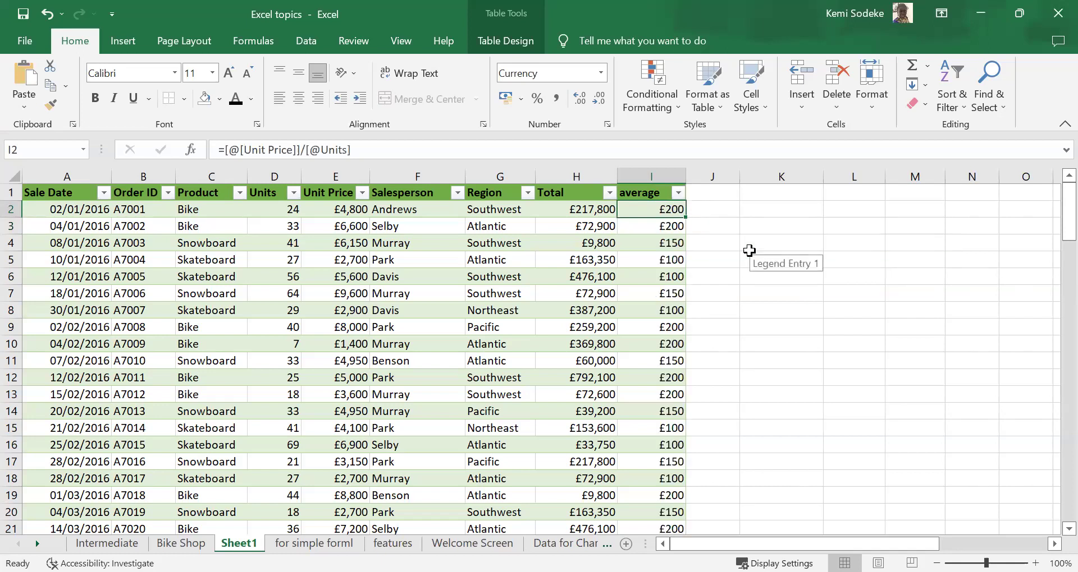
{"action": "left_click", "coordinate": [45, 14]}
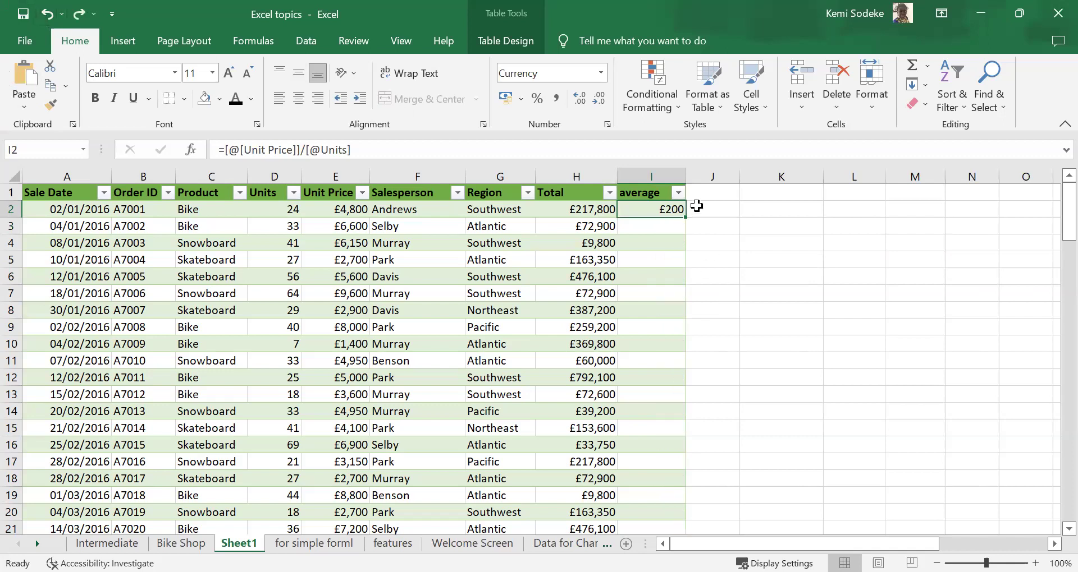
{"action": "left_click", "coordinate": [45, 14]}
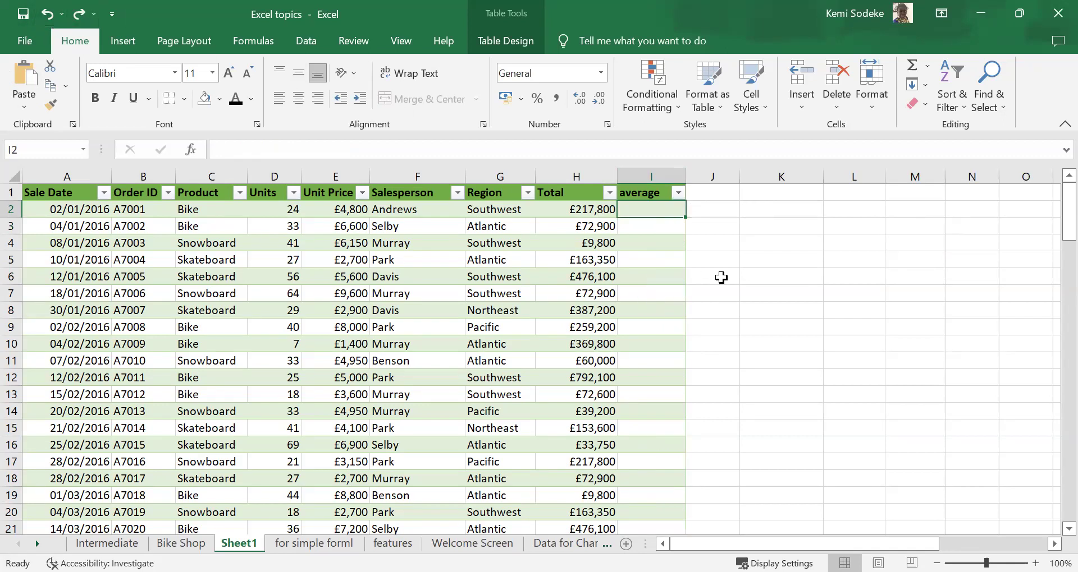
{"action": "type", "text": "="}
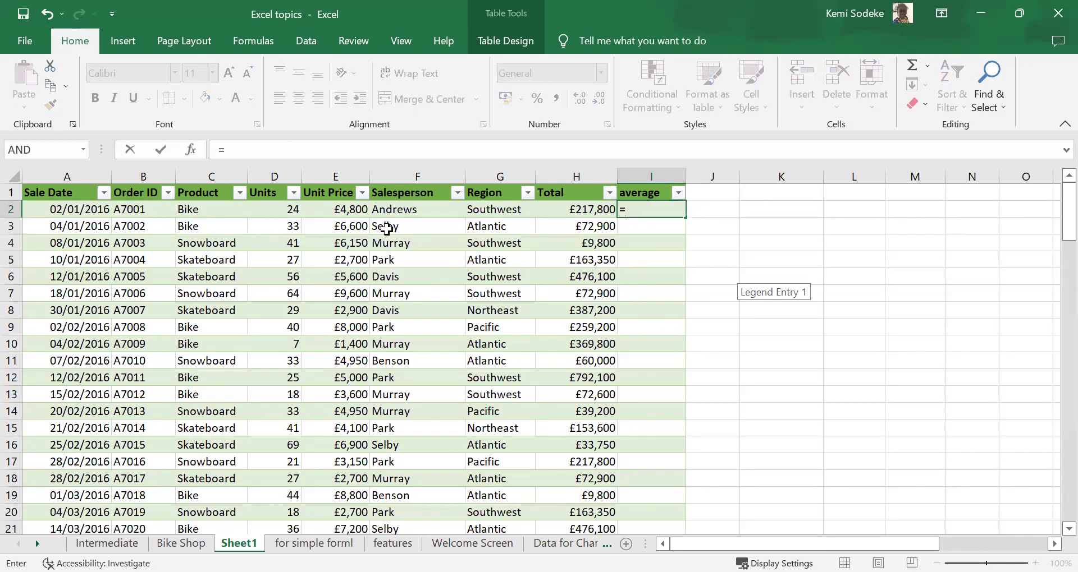
{"action": "left_click", "coordinate": [344, 209]}
{"action": "type", "text": "/"}
{"action": "left_click", "coordinate": [284, 210]}
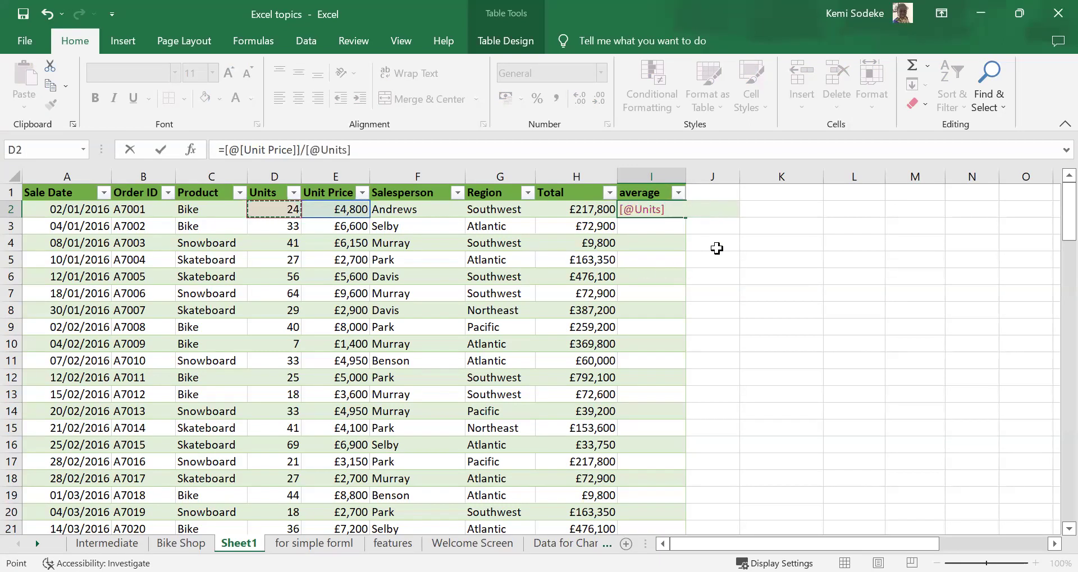
{"action": "key", "text": "Return"}
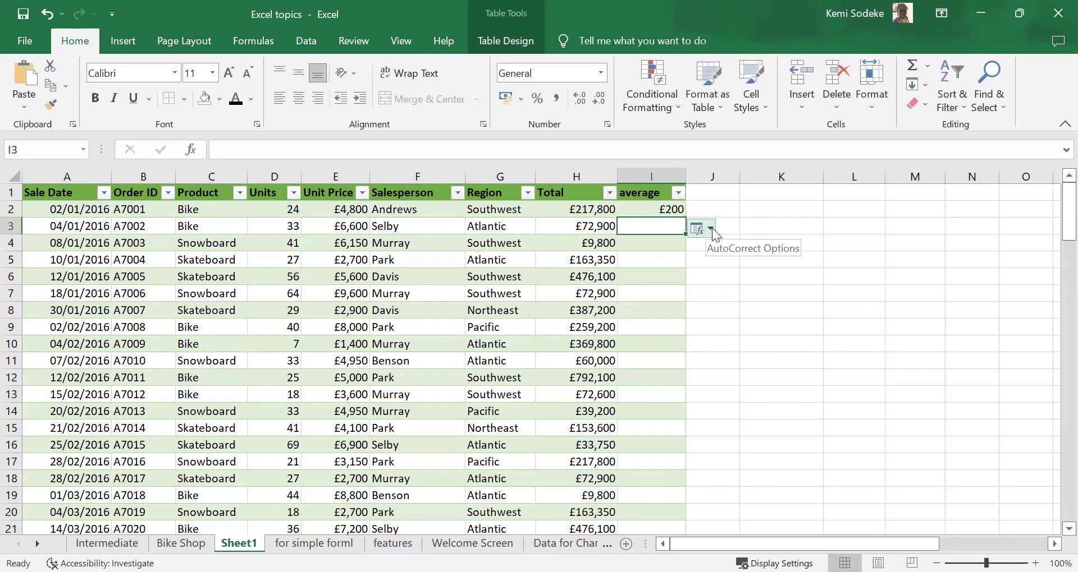
{"action": "left_click", "coordinate": [711, 229]}
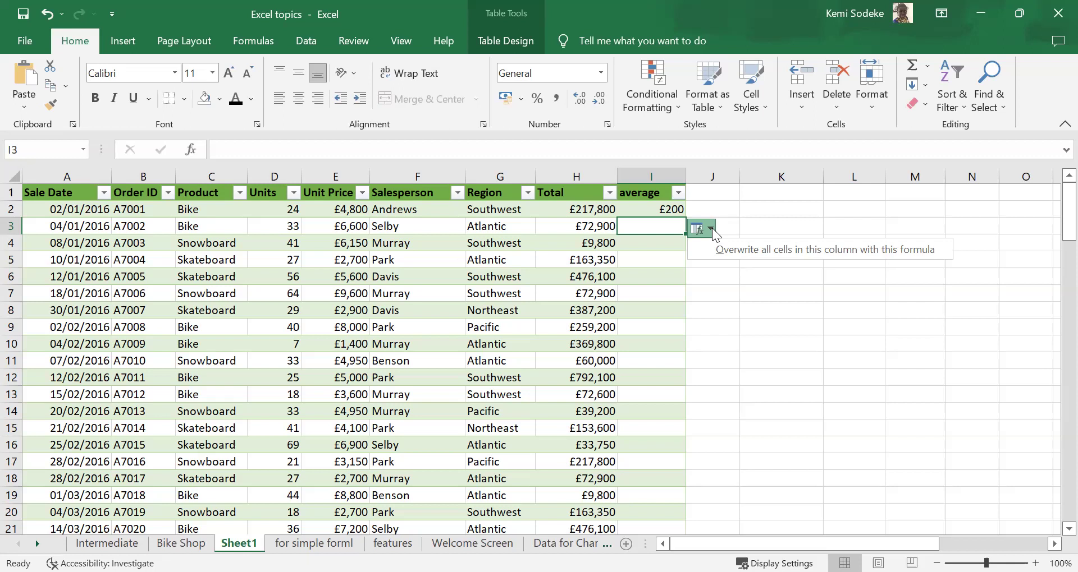
{"action": "left_click", "coordinate": [707, 231]}
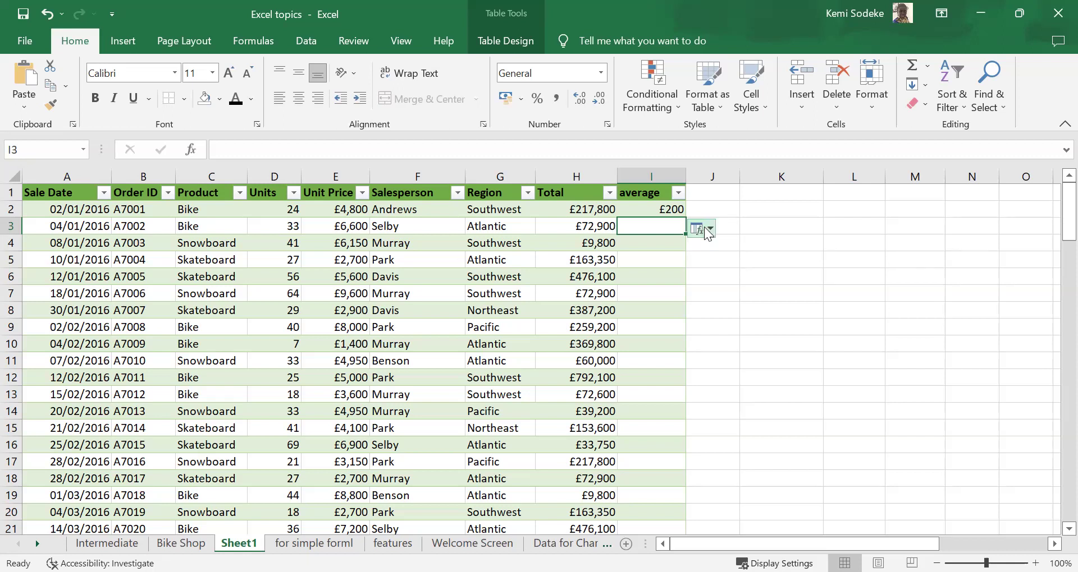
{"action": "left_click", "coordinate": [709, 228]}
{"action": "left_click", "coordinate": [810, 246]}
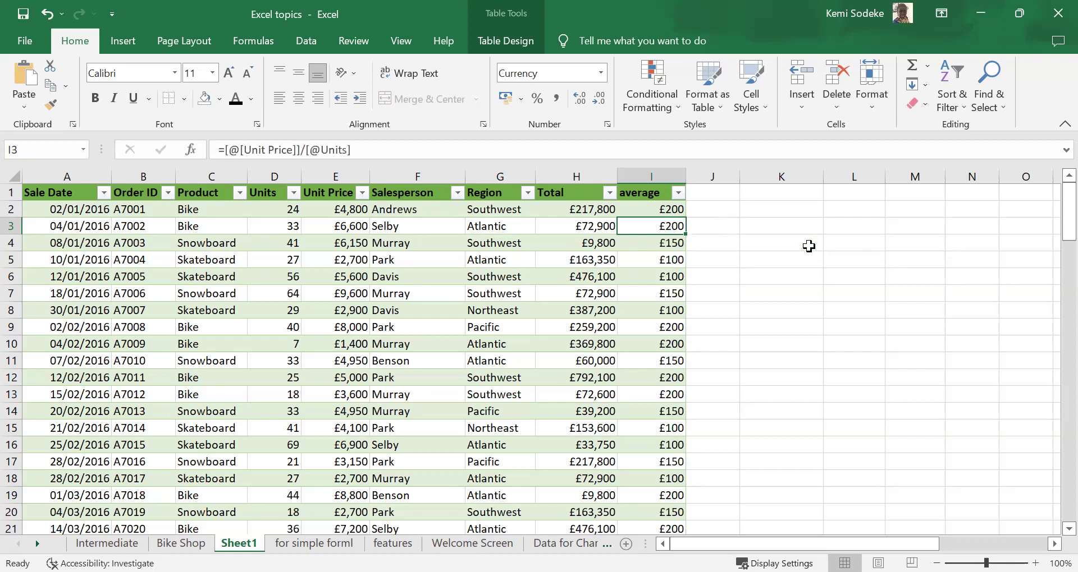
Step: Check the average column's formula and calculated values down the table, returning to cell I2
{"action": "left_click", "coordinate": [658, 307]}
{"action": "scroll", "coordinate": [674, 349], "scroll_direction": "down", "scroll_amount": 7}
{"action": "scroll", "coordinate": [674, 350], "scroll_direction": "up", "scroll_amount": 6}
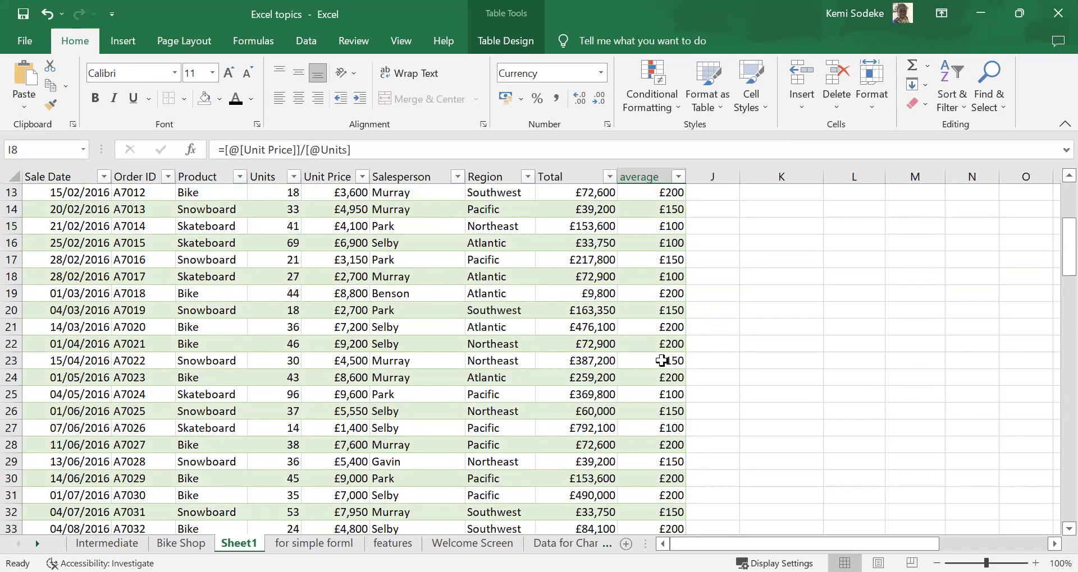
{"action": "scroll", "coordinate": [659, 360], "scroll_direction": "up", "scroll_amount": 1}
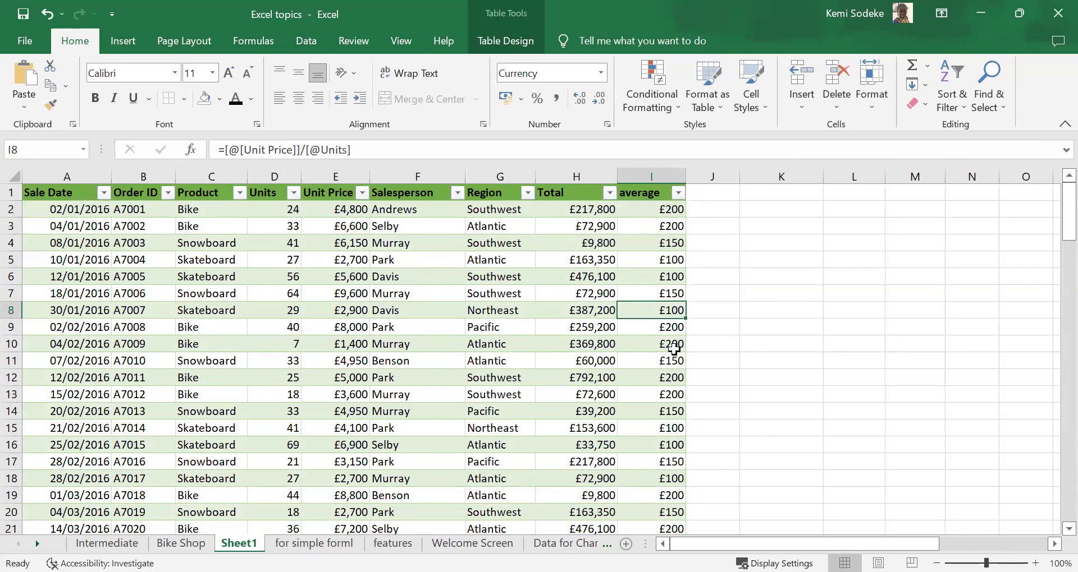
{"action": "left_click", "coordinate": [662, 208]}
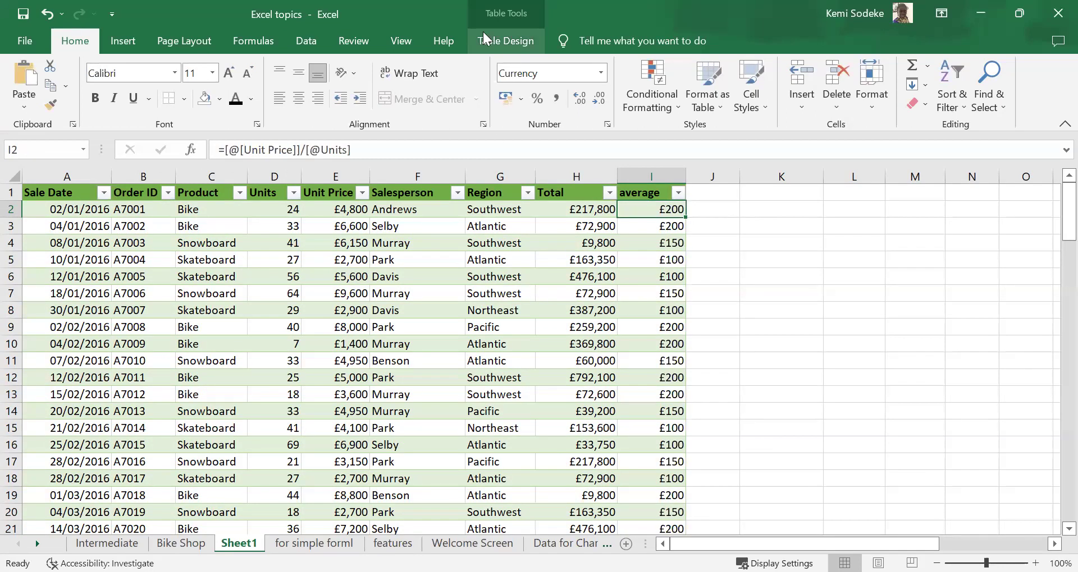
{"action": "left_click", "coordinate": [519, 12]}
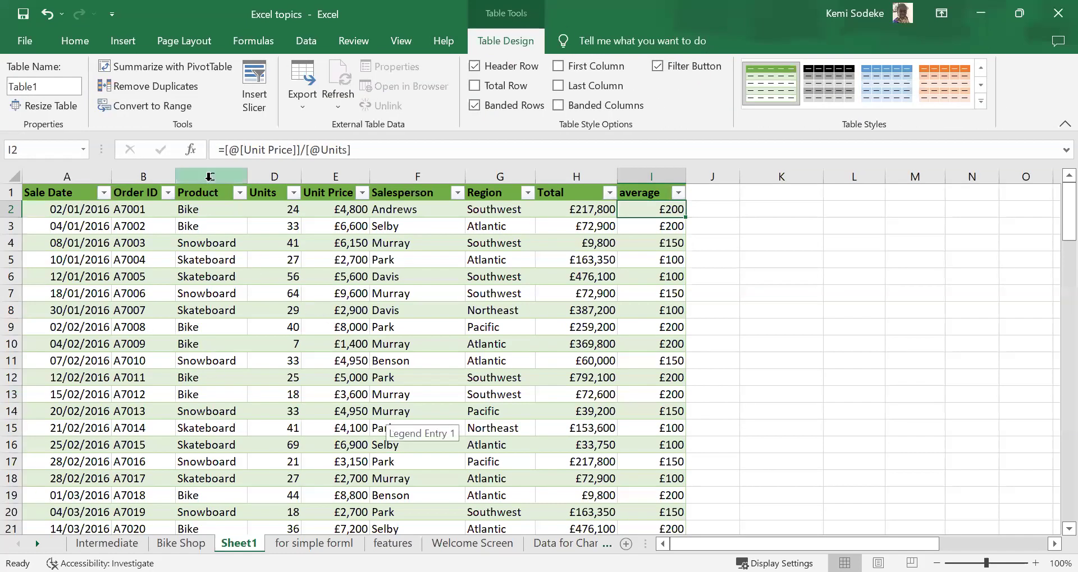
{"action": "left_click", "coordinate": [161, 68]}
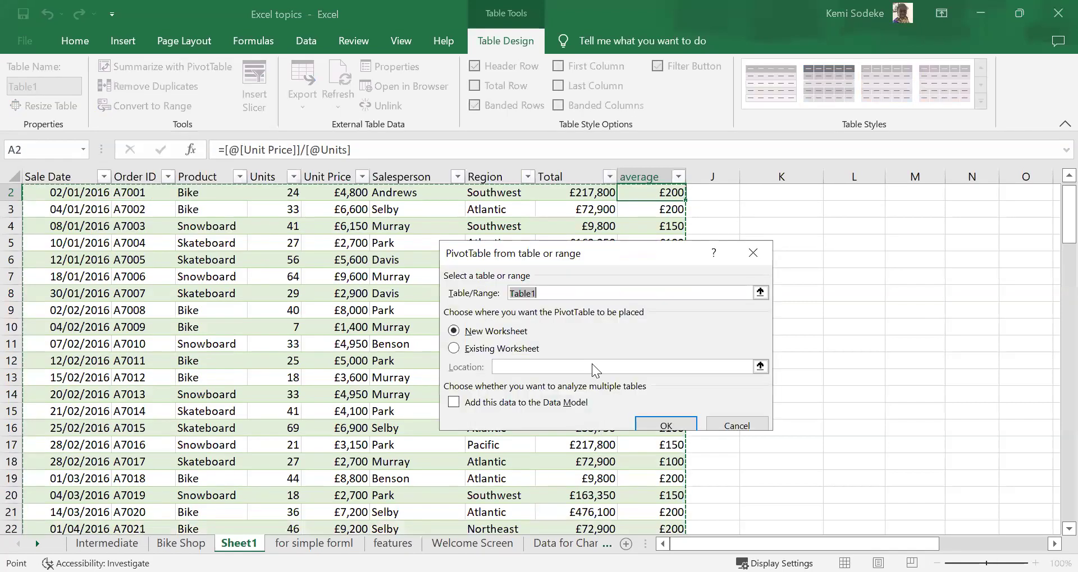
{"action": "left_click_drag", "start_coordinate": [614, 260], "coordinate": [924, 234]}
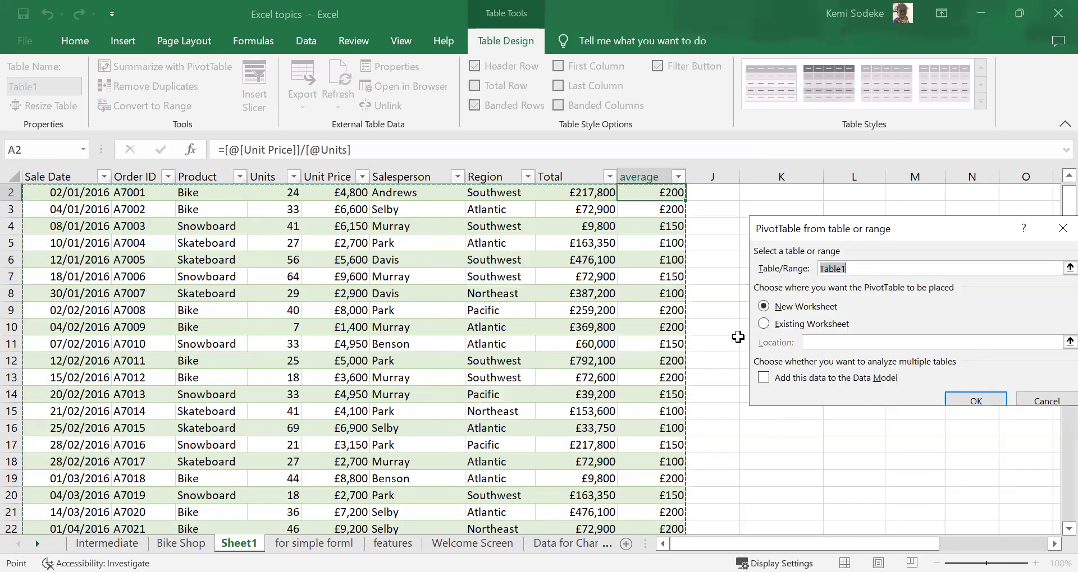
{"action": "left_click", "coordinate": [1047, 402]}
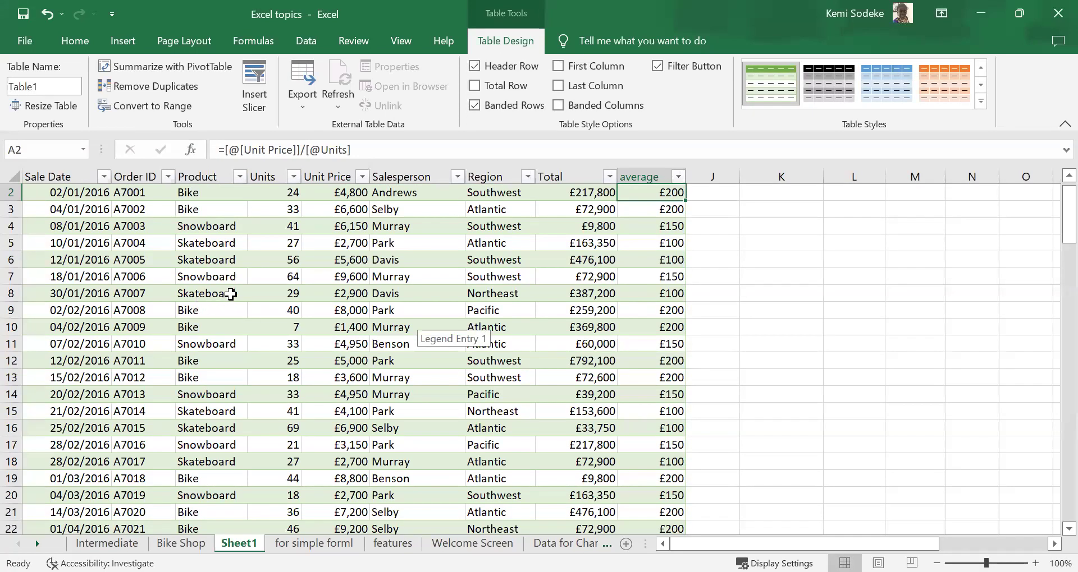
{"action": "left_click", "coordinate": [231, 295]}
{"action": "left_click", "coordinate": [478, 192]}
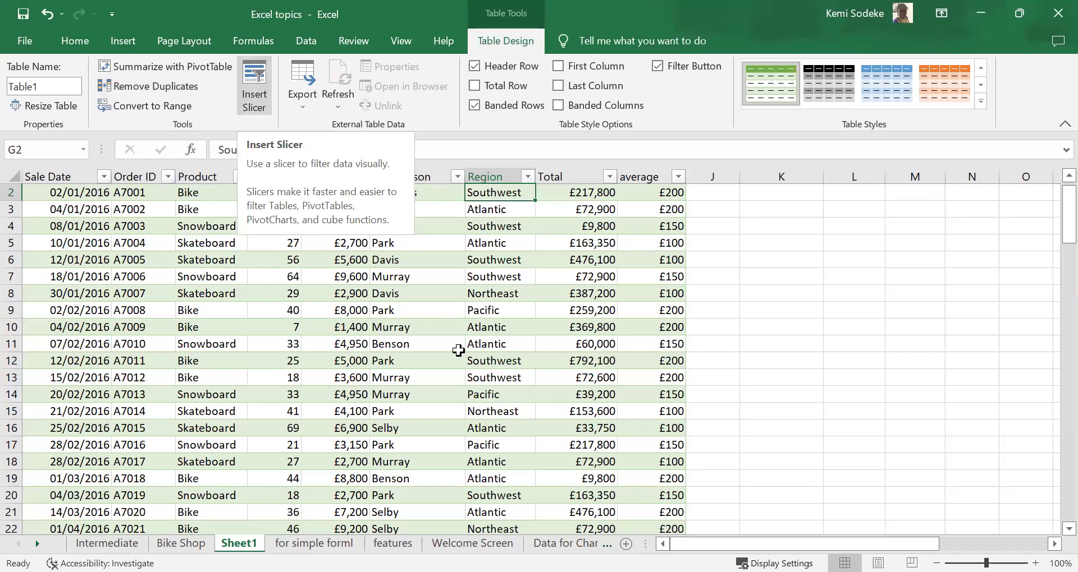
{"action": "left_click", "coordinate": [468, 330]}
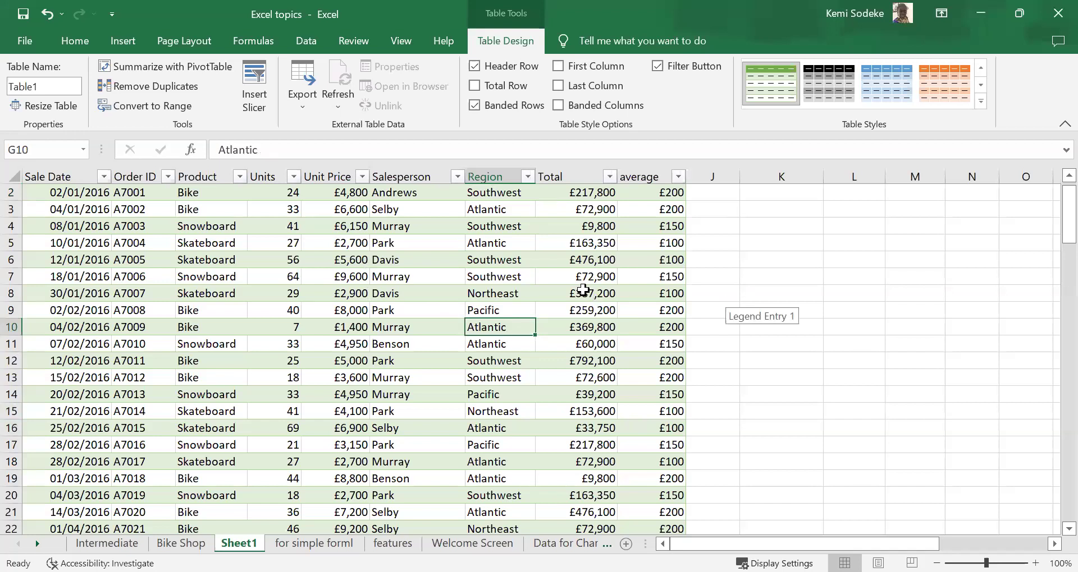
{"action": "left_click", "coordinate": [583, 293]}
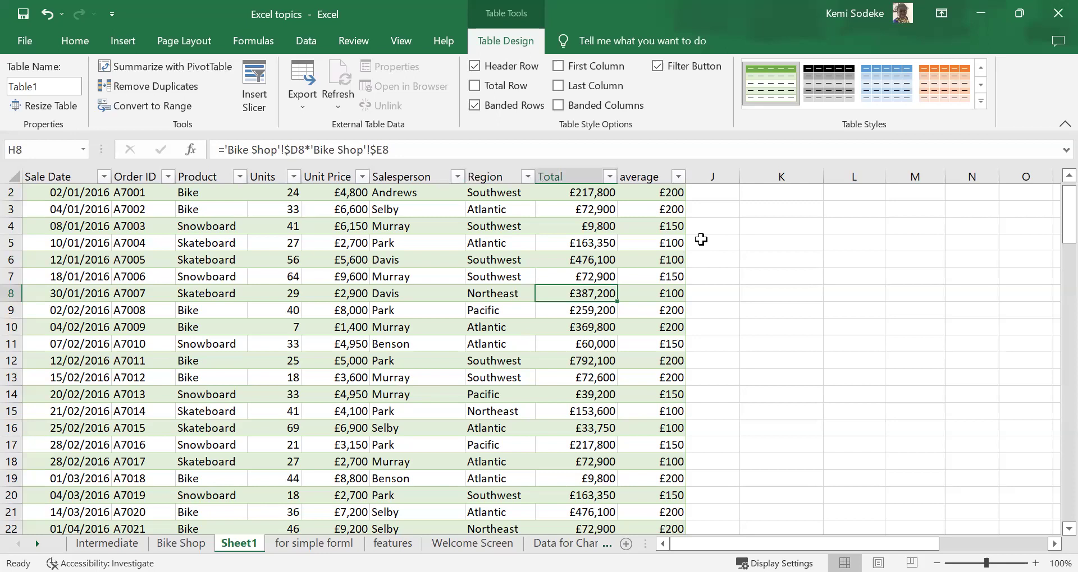
{"action": "left_click", "coordinate": [715, 202]}
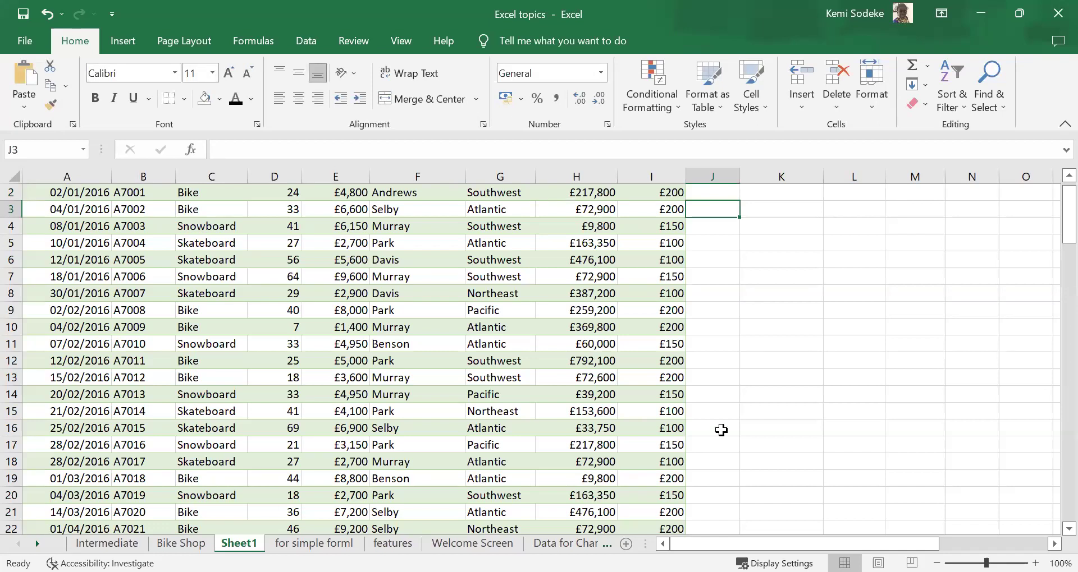
Step: Leave the sales table and switch to the "data for V lookup" sheet
{"action": "left_click", "coordinate": [780, 377]}
{"action": "key", "text": "ctrl+Page_Down"}
{"action": "key", "text": "ctrl+Page_Down"}
{"action": "key", "text": "ctrl+Page_Down"}
{"action": "key", "text": "ctrl+Page_Down"}
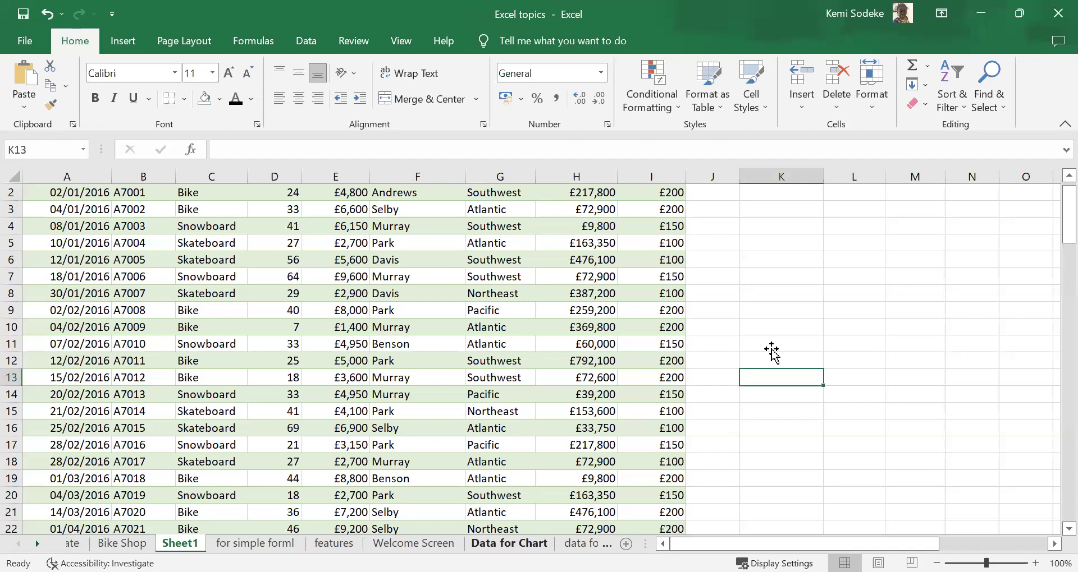
{"action": "key", "text": "ctrl+Page_Down"}
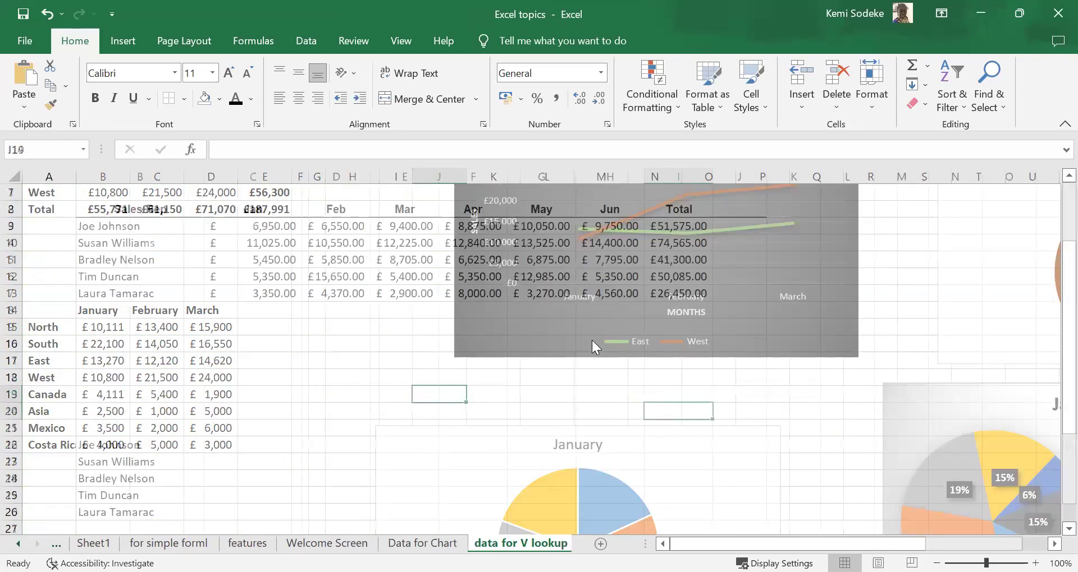
{"action": "left_click", "coordinate": [400, 345]}
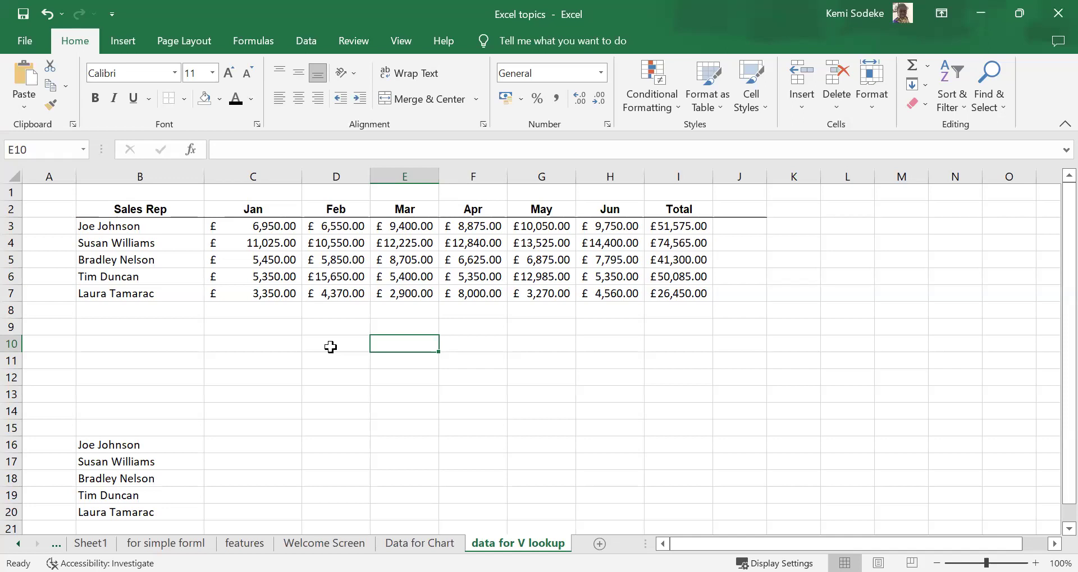
Step: Examine the sales rep names in both lists and the monthly and total figures for the first rep
{"action": "left_click", "coordinate": [166, 444]}
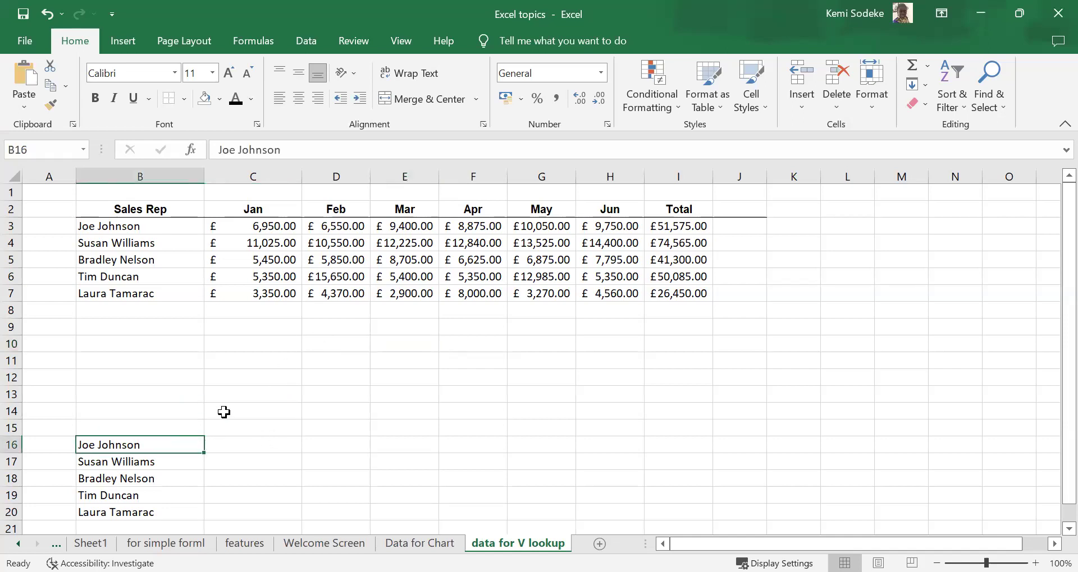
{"action": "scroll", "coordinate": [338, 386], "scroll_direction": "down", "scroll_amount": 1}
{"action": "scroll", "coordinate": [168, 252], "scroll_direction": "up", "scroll_amount": 1}
{"action": "left_click", "coordinate": [130, 228]}
{"action": "left_click", "coordinate": [151, 241]}
{"action": "left_click", "coordinate": [150, 261]}
{"action": "left_click", "coordinate": [150, 277]}
{"action": "left_click", "coordinate": [126, 292]}
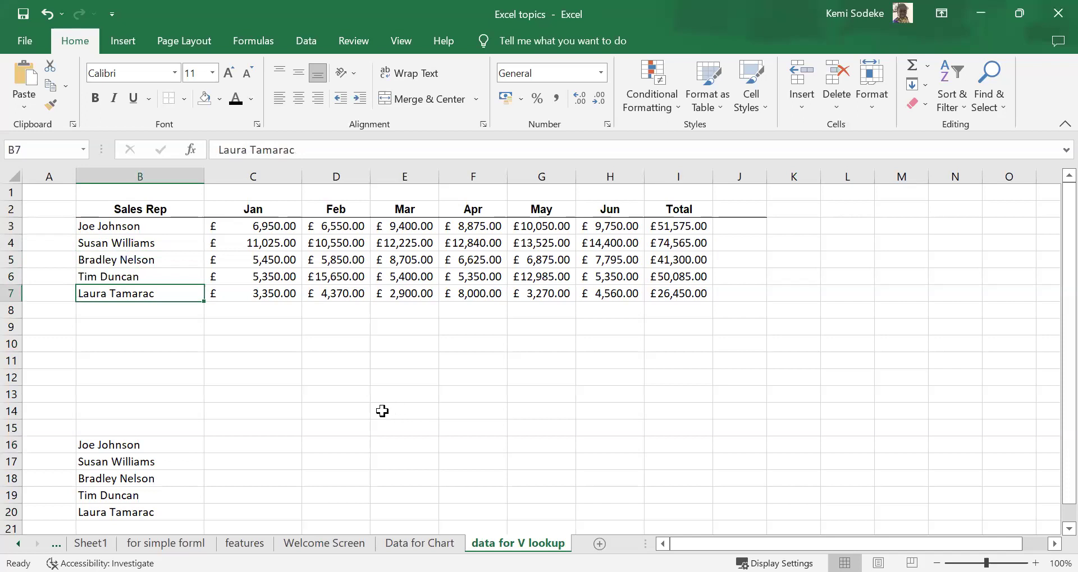
{"action": "scroll", "coordinate": [252, 441], "scroll_direction": "down", "scroll_amount": 1}
{"action": "scroll", "coordinate": [292, 337], "scroll_direction": "up", "scroll_amount": 1}
{"action": "left_click", "coordinate": [139, 447]}
{"action": "scroll", "coordinate": [286, 411], "scroll_direction": "down", "scroll_amount": 1}
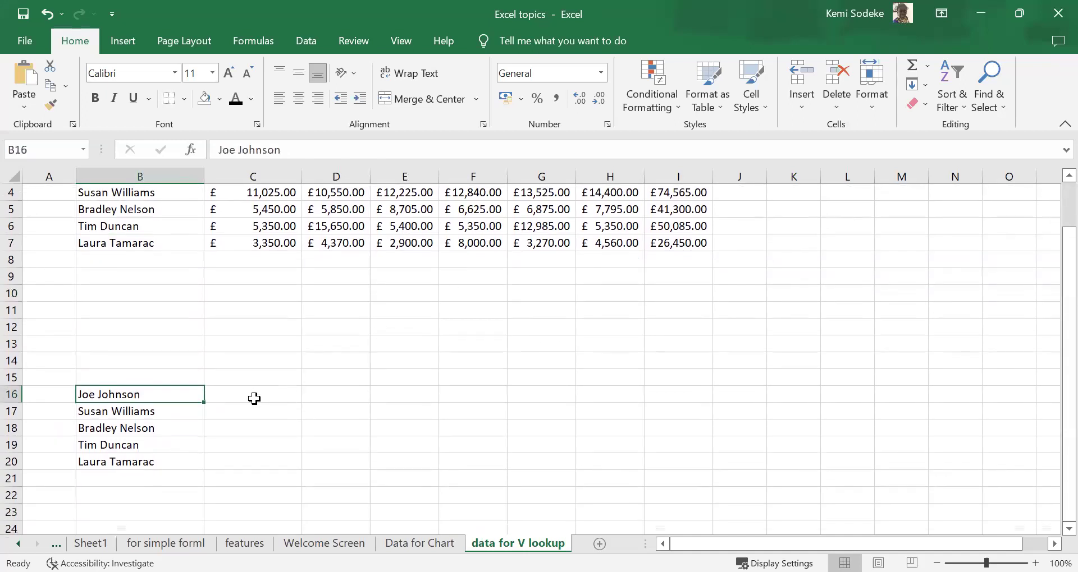
{"action": "left_click", "coordinate": [231, 395]}
{"action": "scroll", "coordinate": [693, 238], "scroll_direction": "up", "scroll_amount": 1}
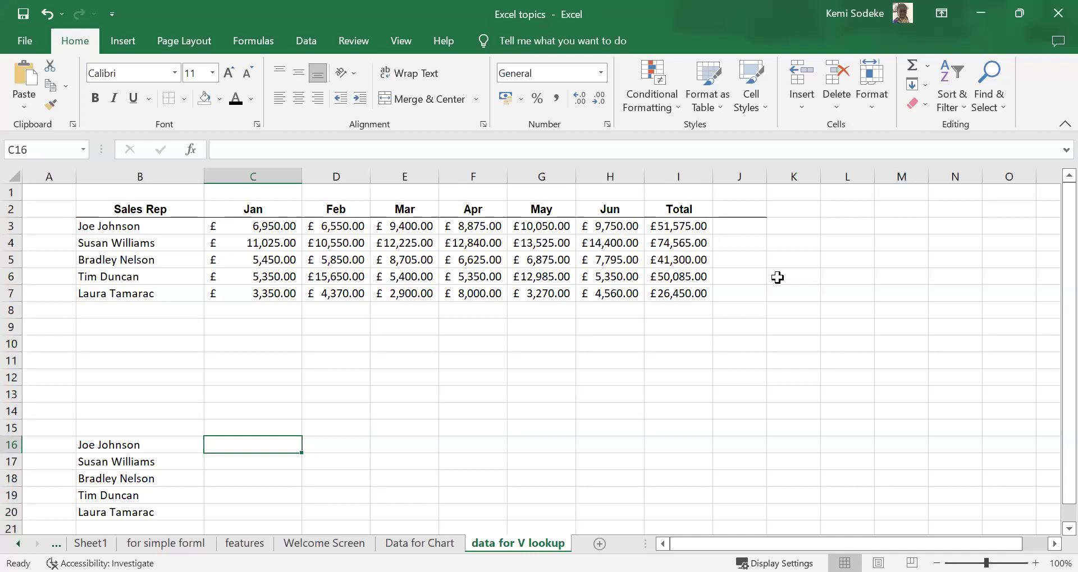
{"action": "left_click", "coordinate": [273, 226]}
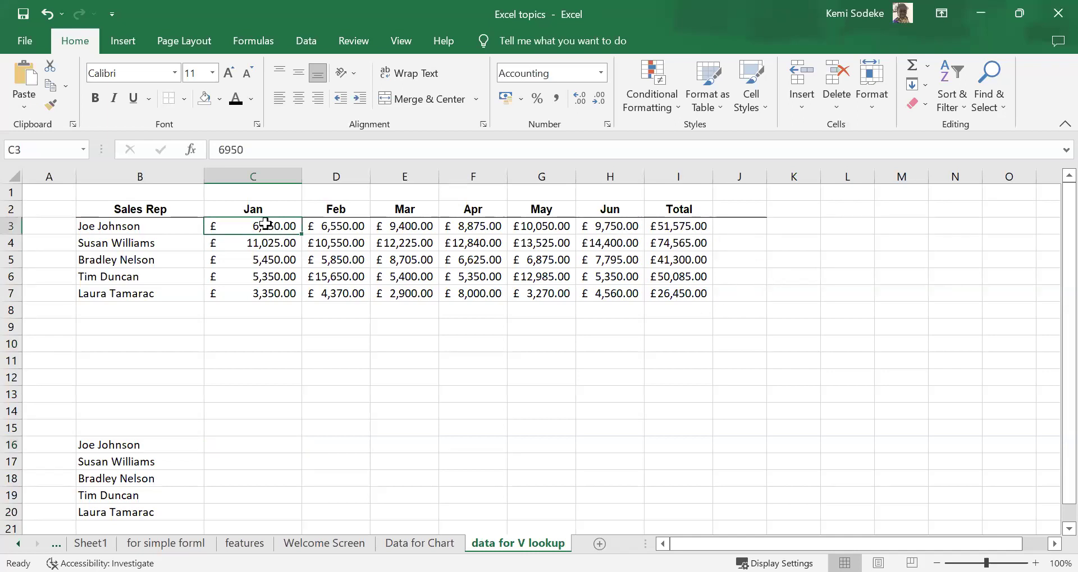
{"action": "left_click", "coordinate": [473, 227]}
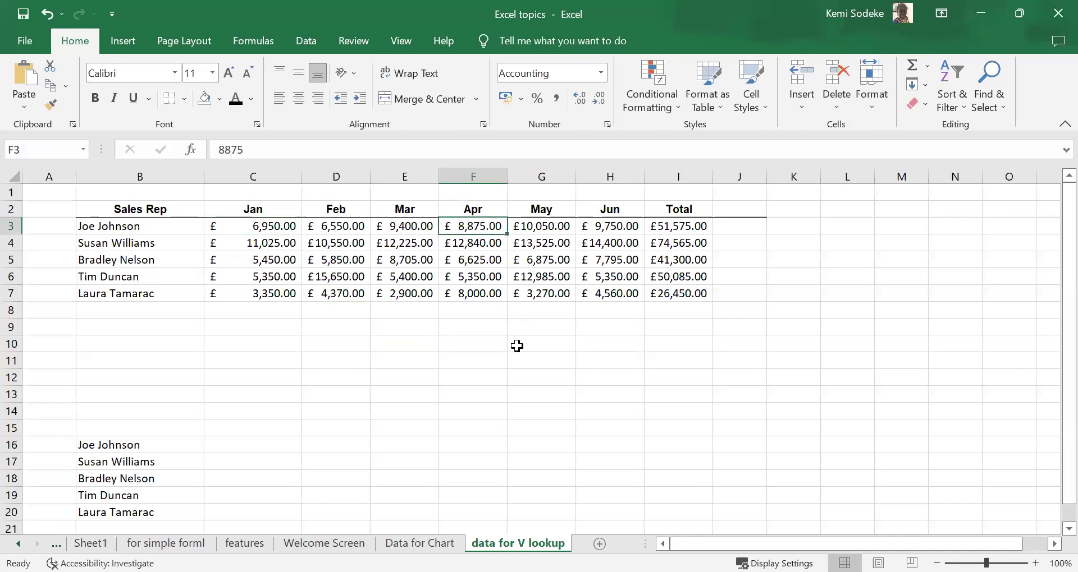
{"action": "left_click", "coordinate": [682, 225]}
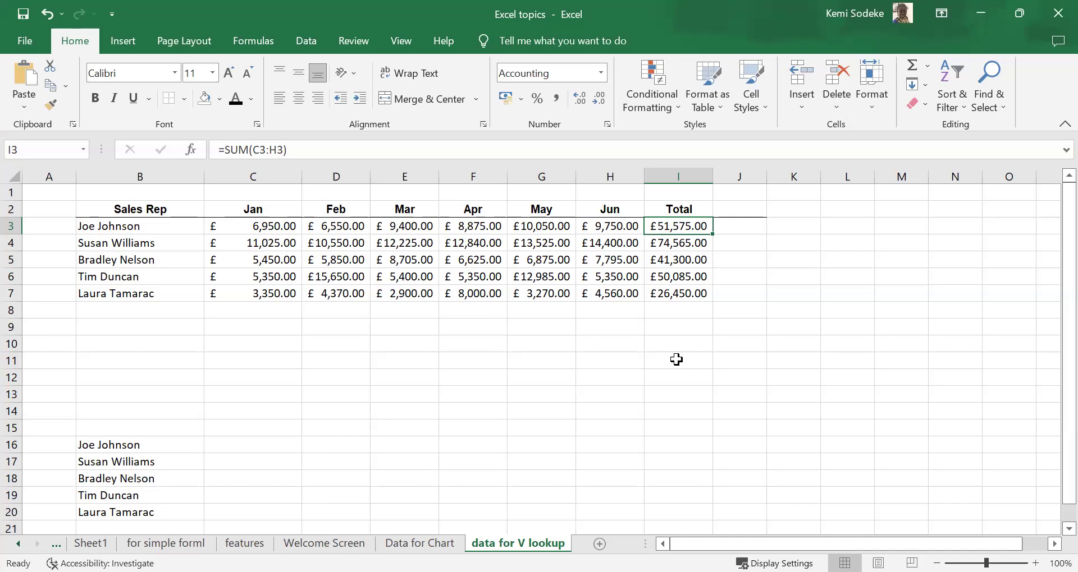
Step: Enter the heading "Total" in cell C15, beside and above the second list of sales reps
{"action": "left_click", "coordinate": [231, 445]}
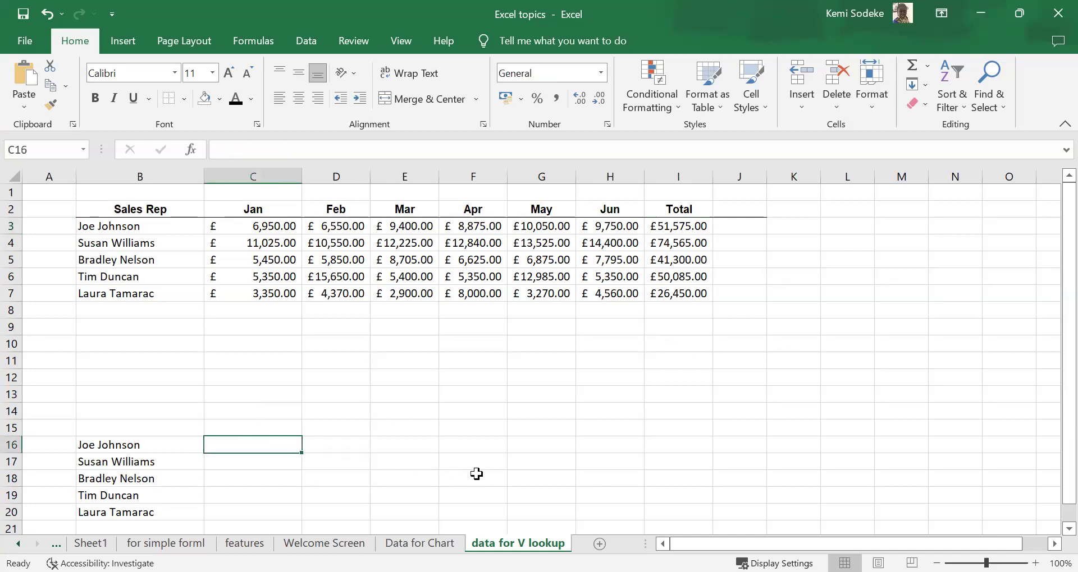
{"action": "left_click", "coordinate": [235, 426]}
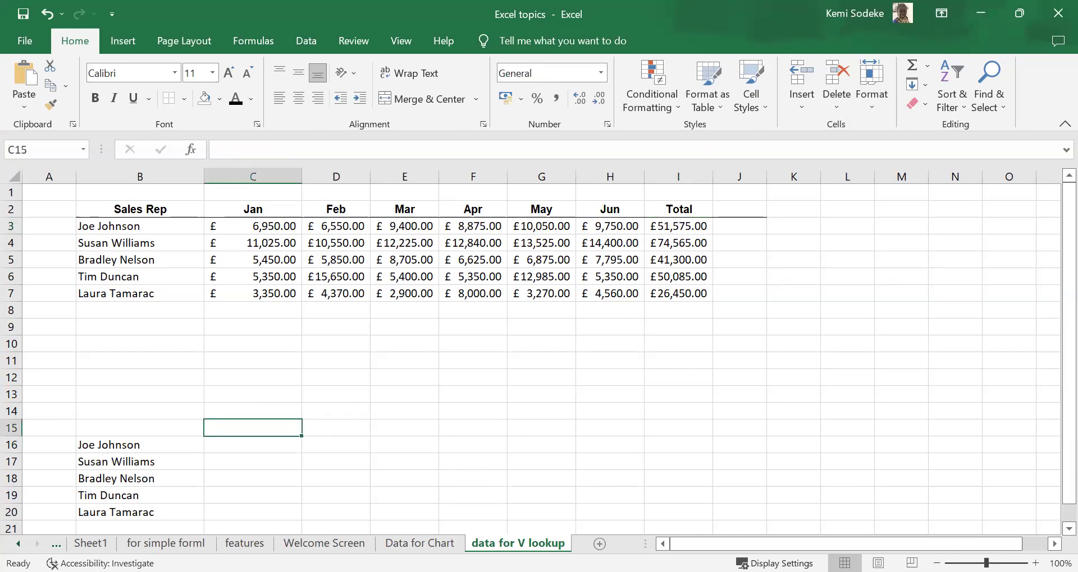
{"action": "type", "text": "Total"}
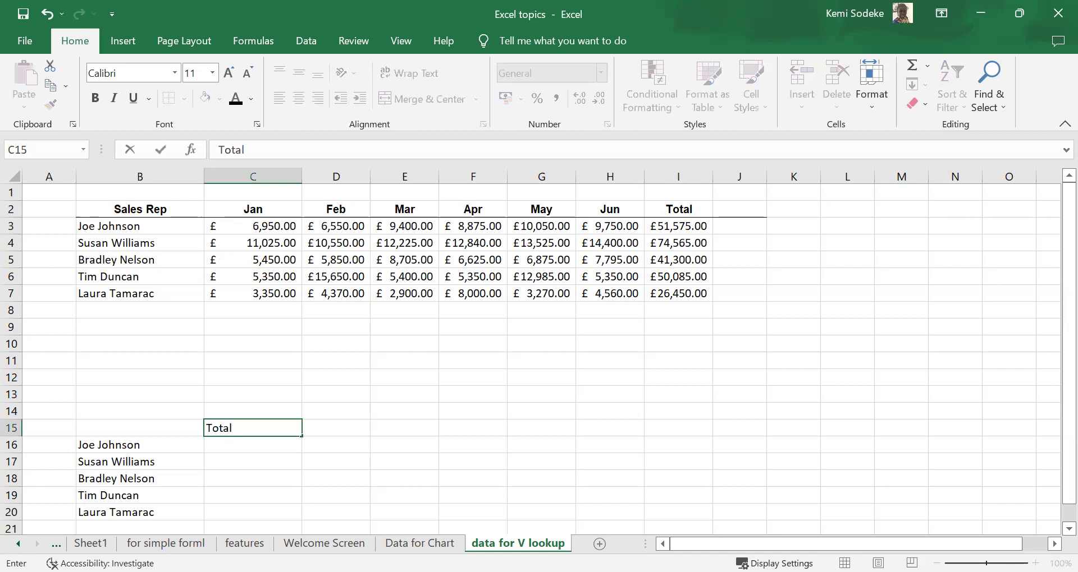
{"action": "key", "text": "Return"}
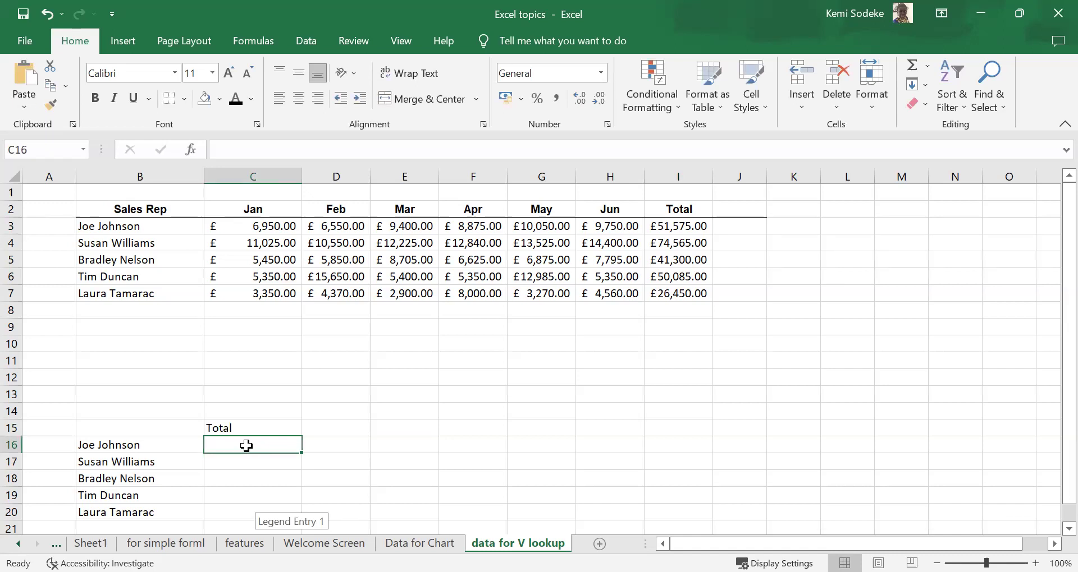
{"action": "type", "text": "="}
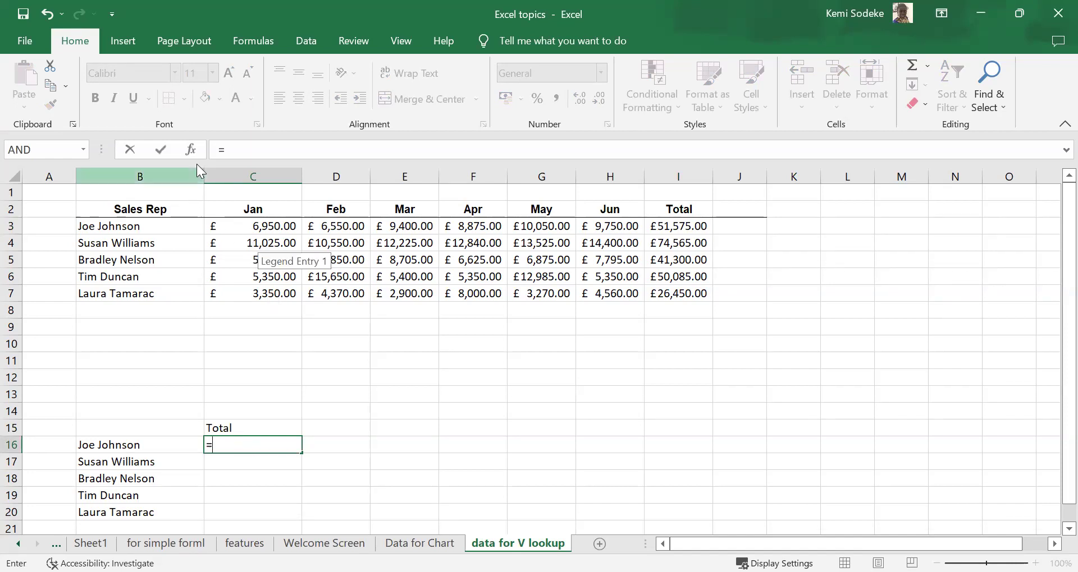
{"action": "key", "text": "Escape"}
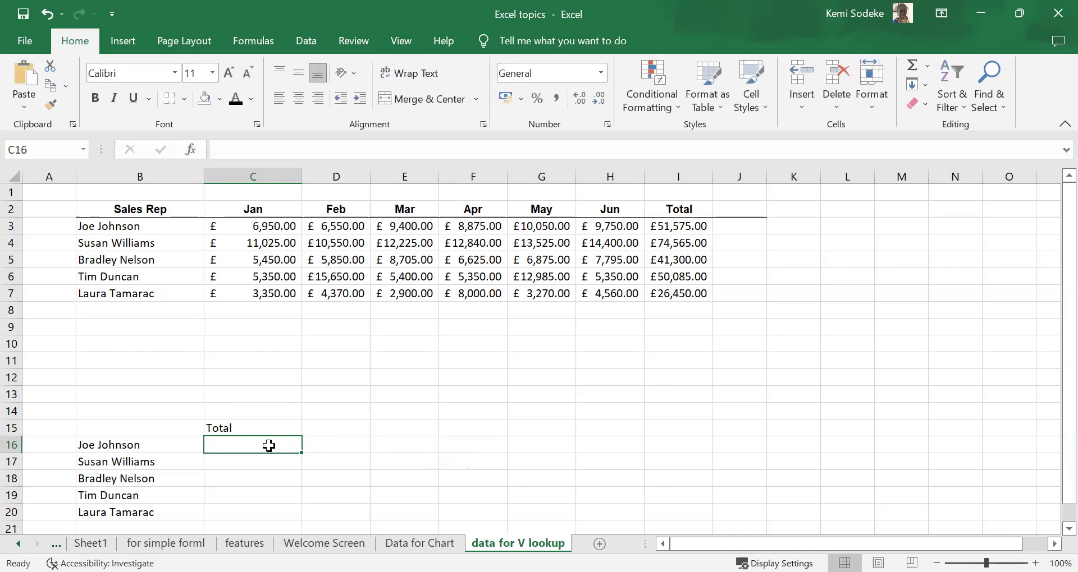
{"action": "left_click", "coordinate": [253, 40]}
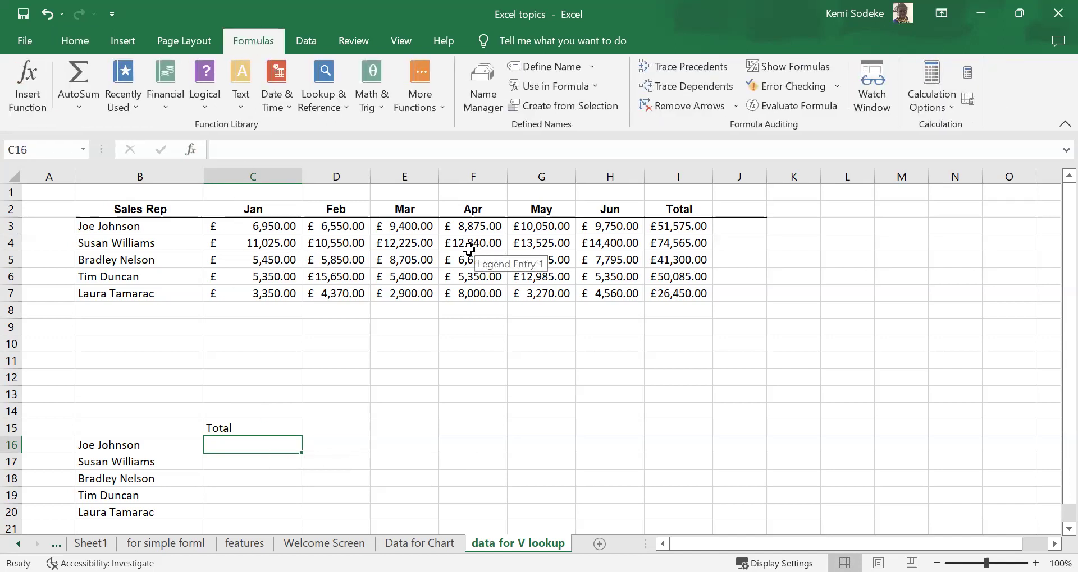
{"action": "left_click", "coordinate": [328, 73]}
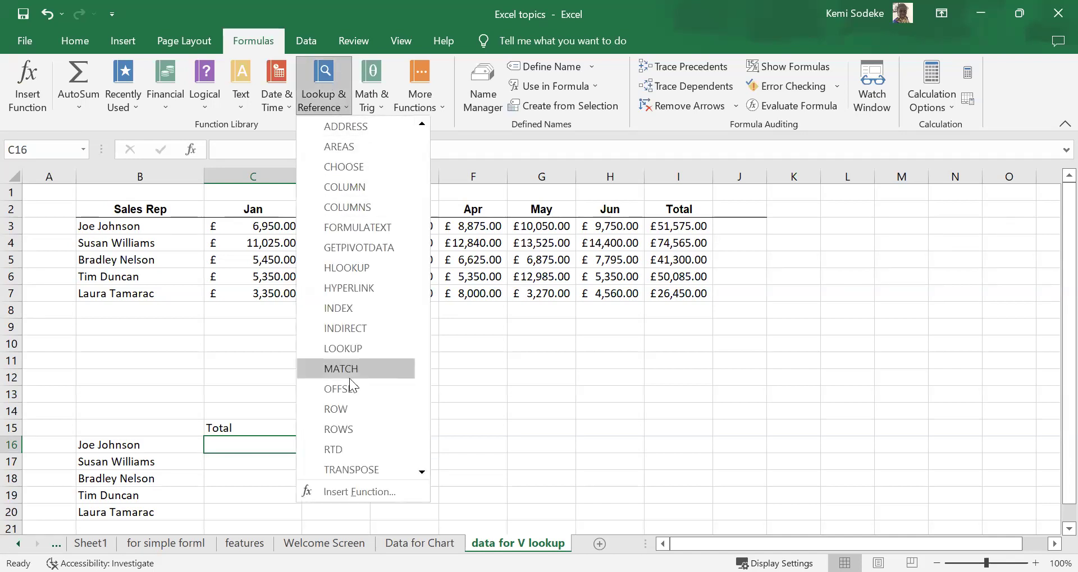
{"action": "scroll", "coordinate": [349, 378], "scroll_direction": "down", "scroll_amount": 1}
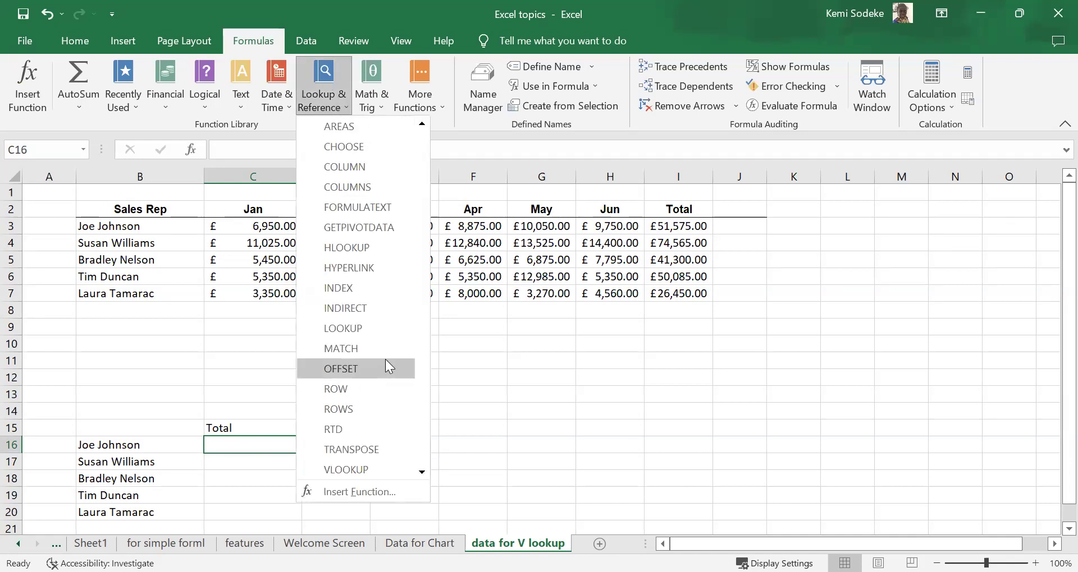
{"action": "left_click", "coordinate": [527, 420]}
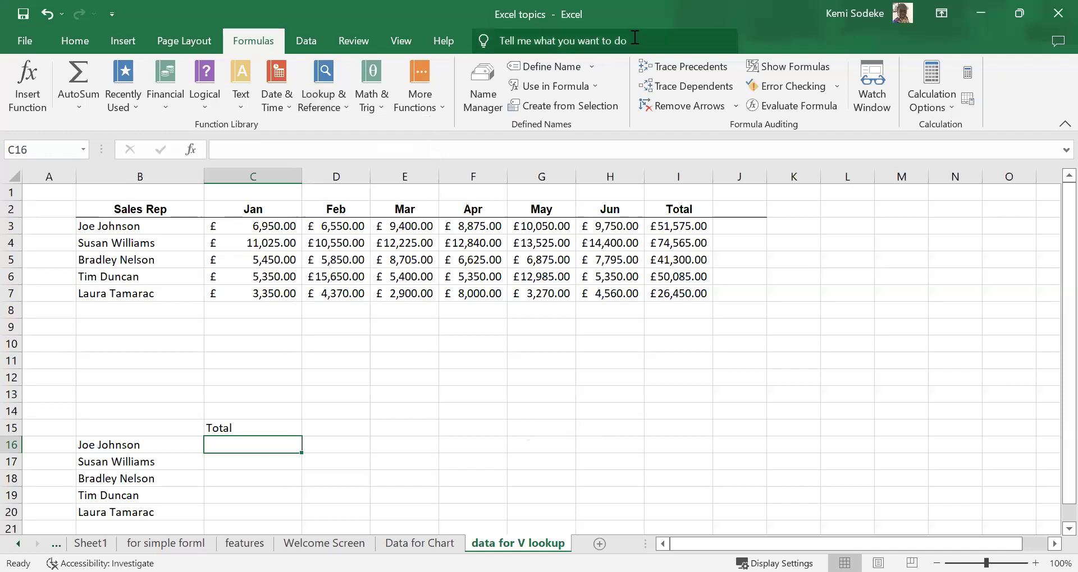
Step: Try starting a VLOOKUP in cell C16 by searching the commands for "vlookup", and cancel its arguments
{"action": "left_click", "coordinate": [501, 41]}
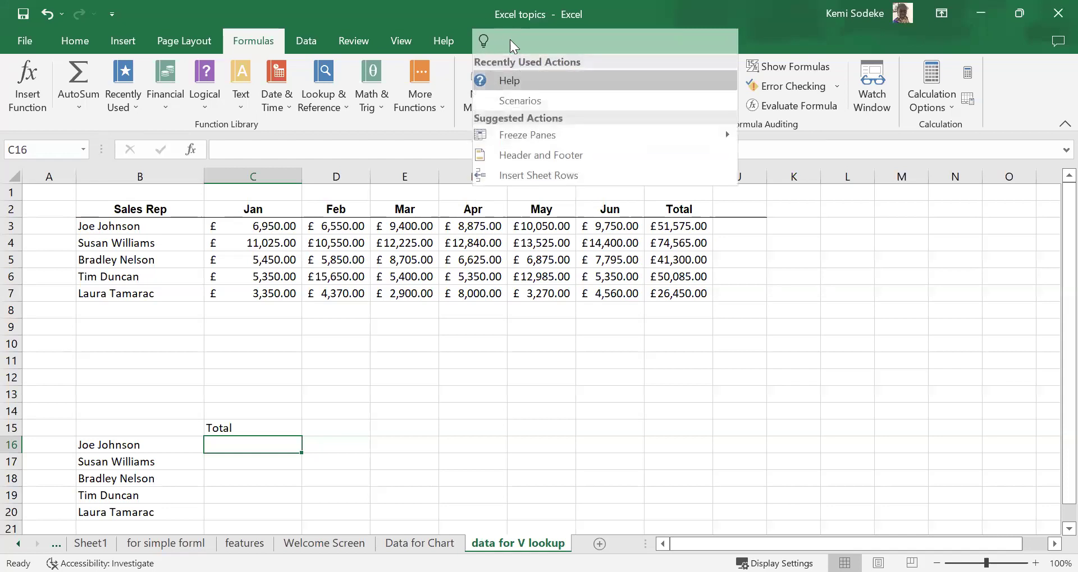
{"action": "type", "text": "vloo"}
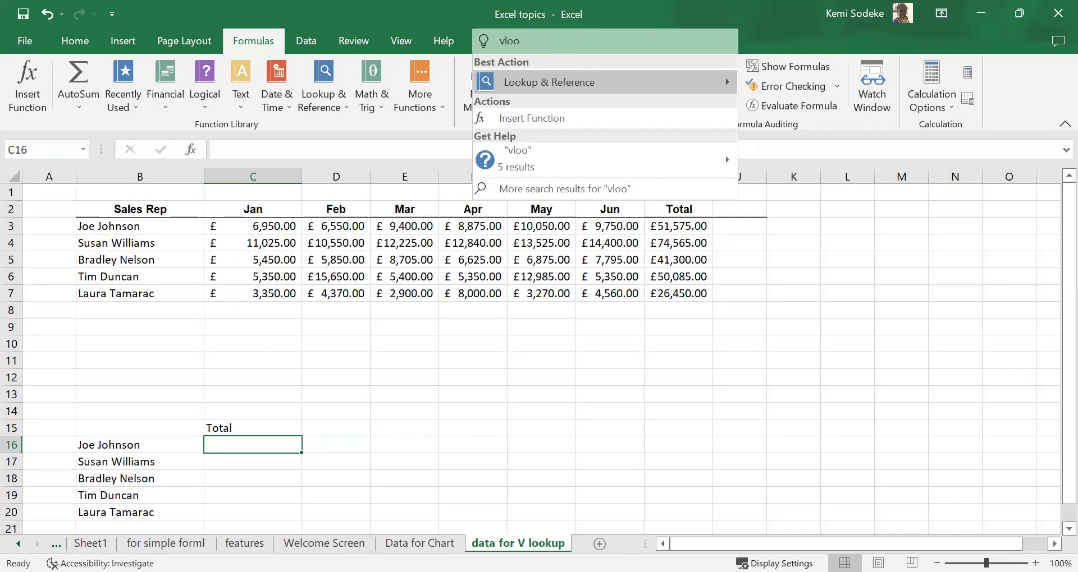
{"action": "type", "text": "kup"}
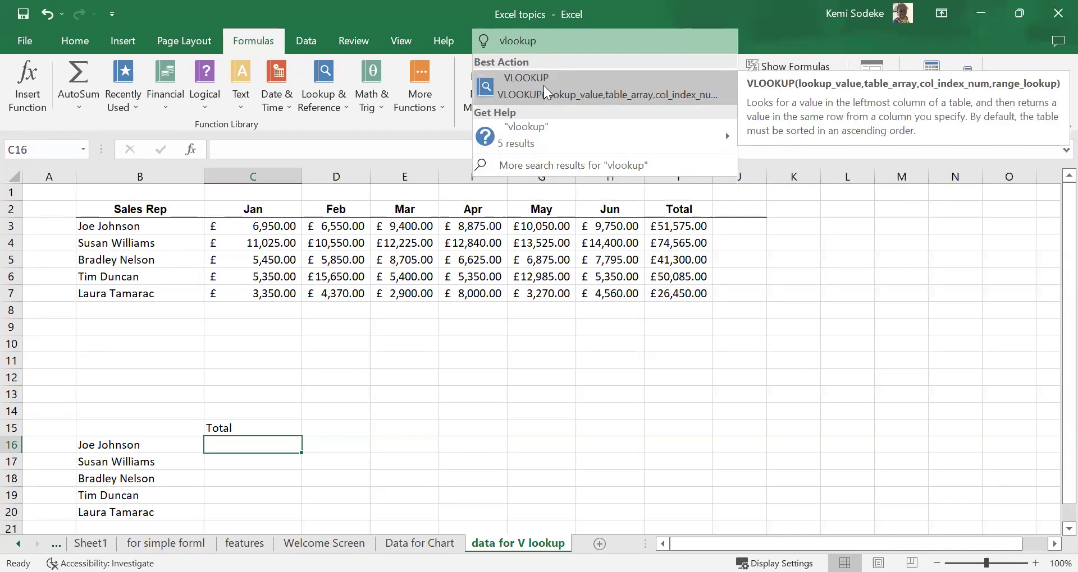
{"action": "left_click", "coordinate": [551, 87]}
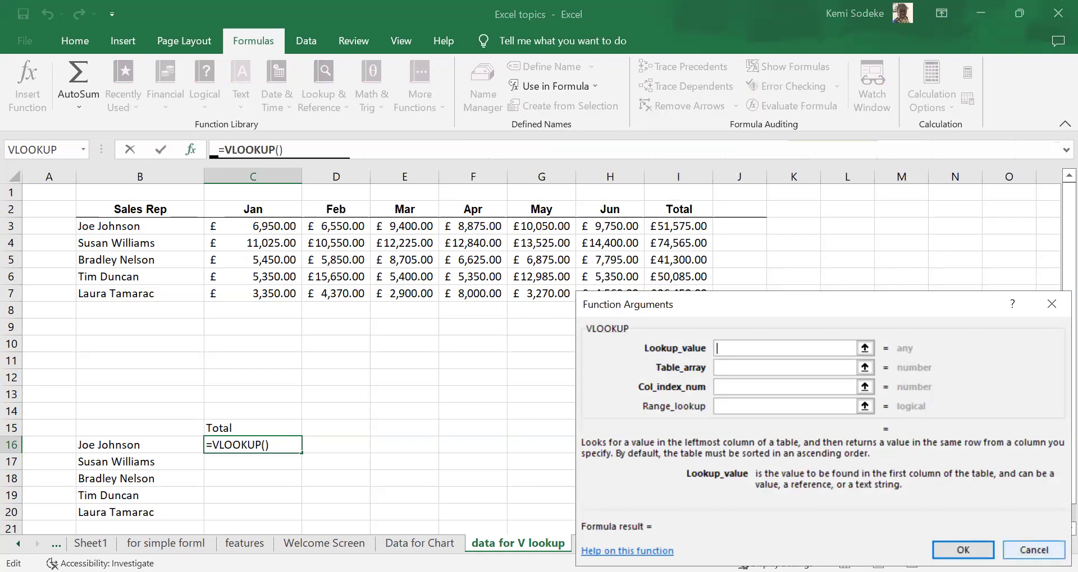
{"action": "left_click", "coordinate": [1033, 550]}
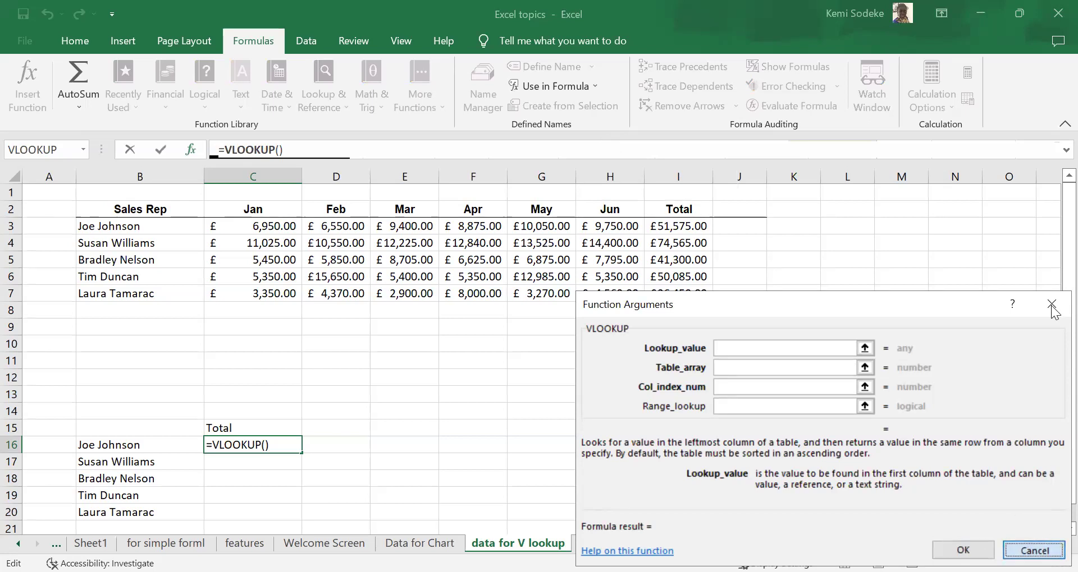
{"action": "left_click", "coordinate": [1033, 550]}
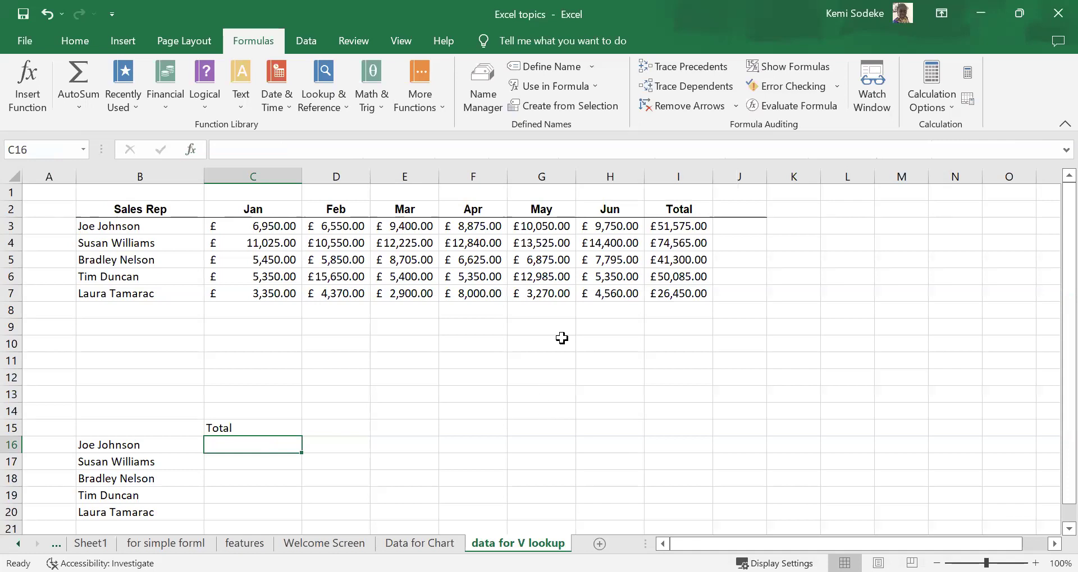
{"action": "left_click", "coordinate": [543, 41]}
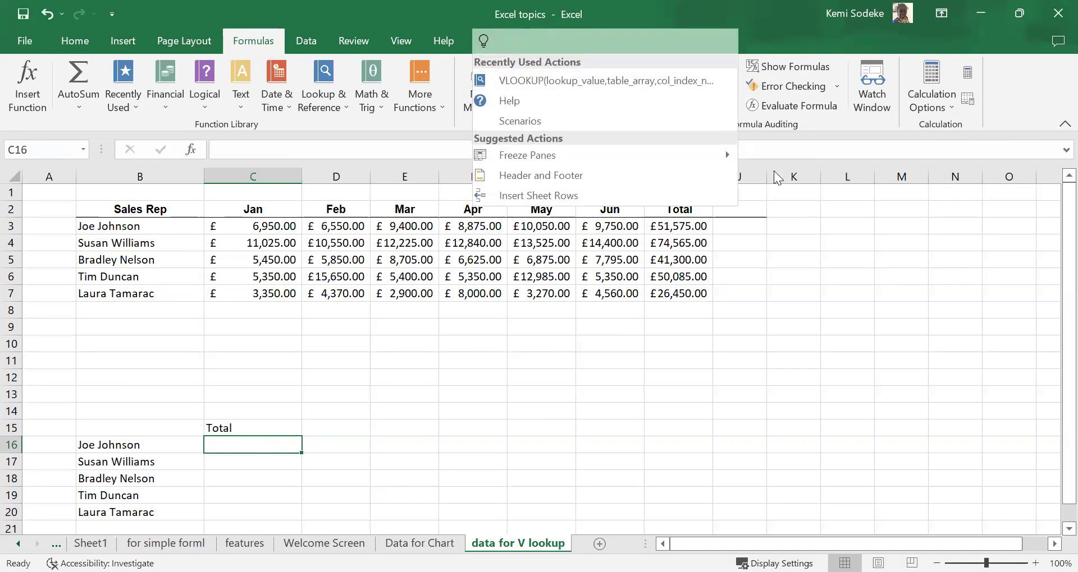
{"action": "left_click", "coordinate": [818, 312]}
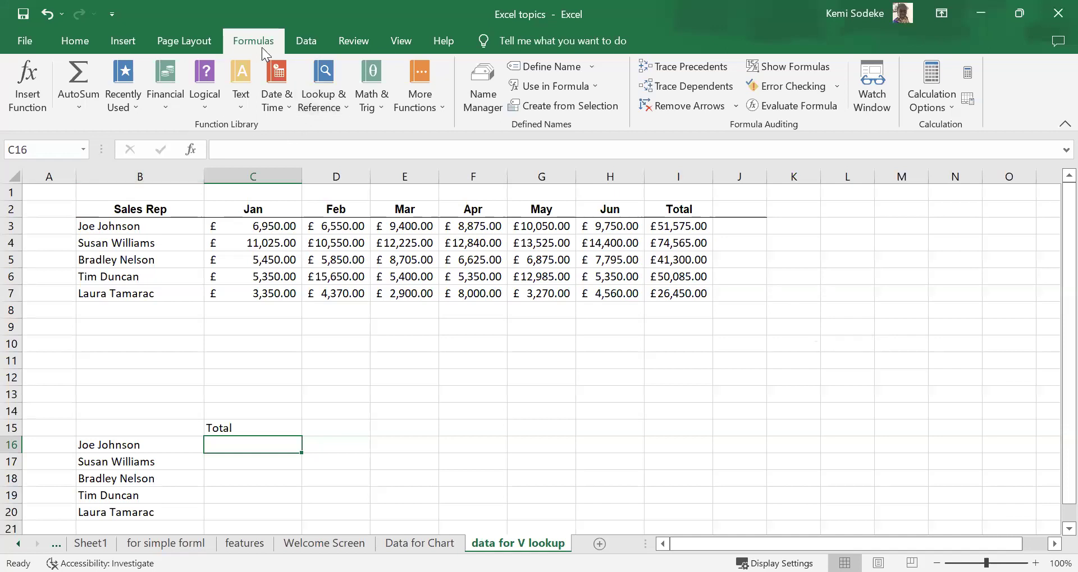
{"action": "left_click", "coordinate": [343, 94]}
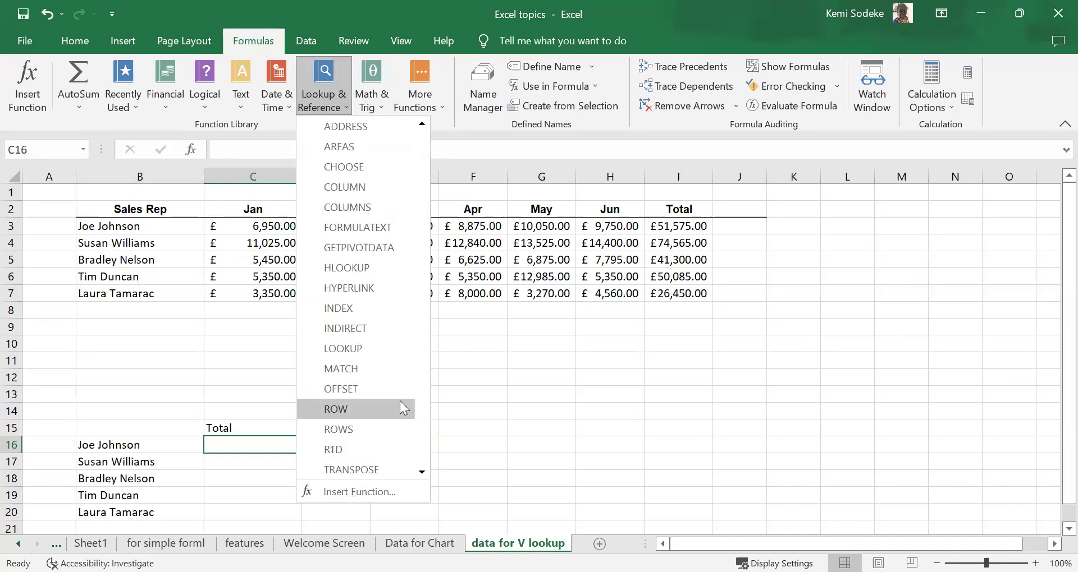
{"action": "left_click", "coordinate": [355, 347]}
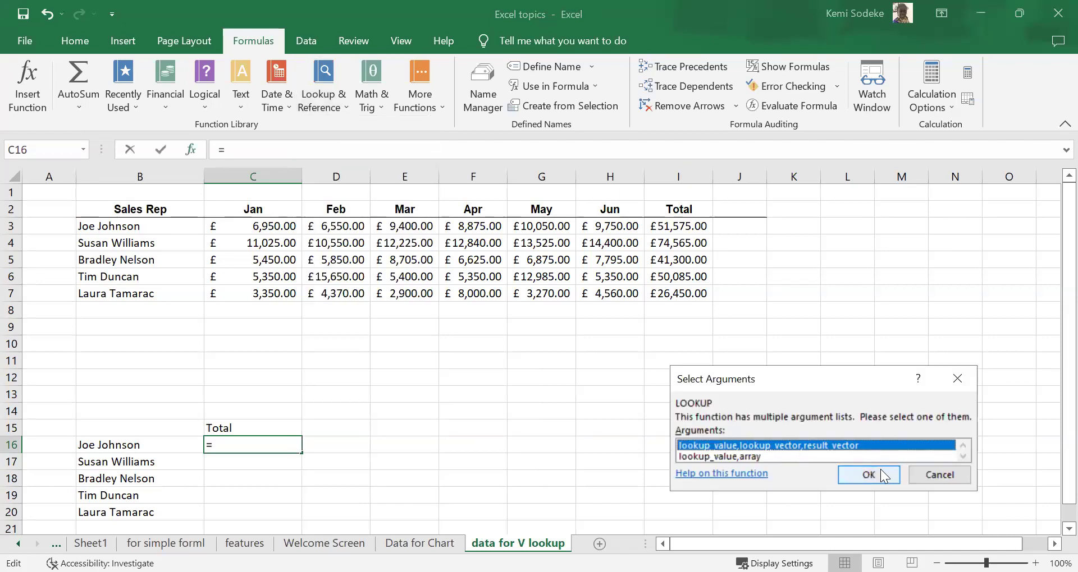
{"action": "left_click", "coordinate": [938, 475]}
Step: Start a VLOOKUP in cell C16 with B16 as the lookup value and B2:I7 as the table array
{"action": "left_click", "coordinate": [324, 94]}
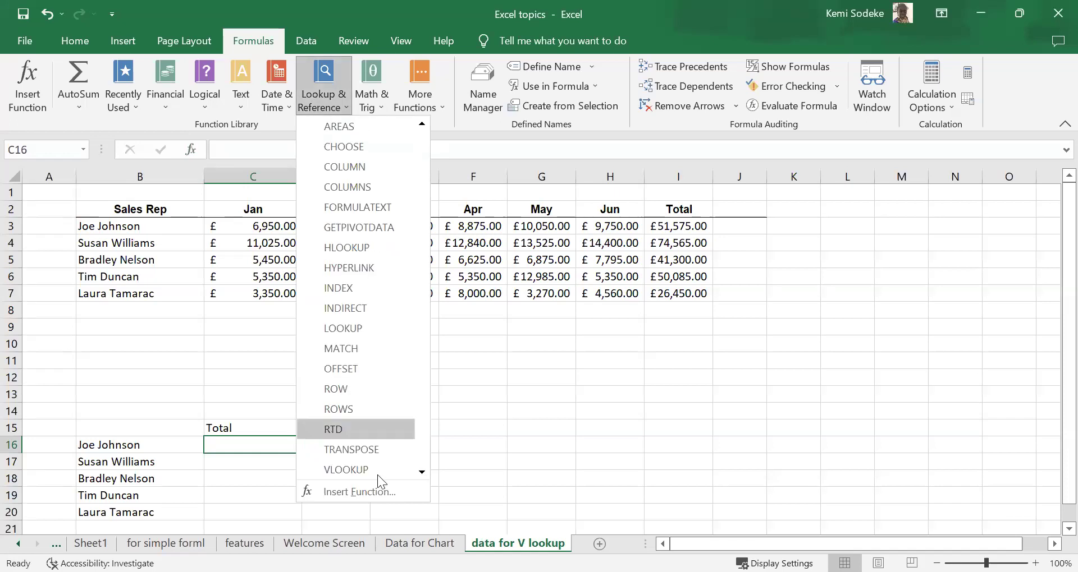
{"action": "left_click", "coordinate": [370, 474]}
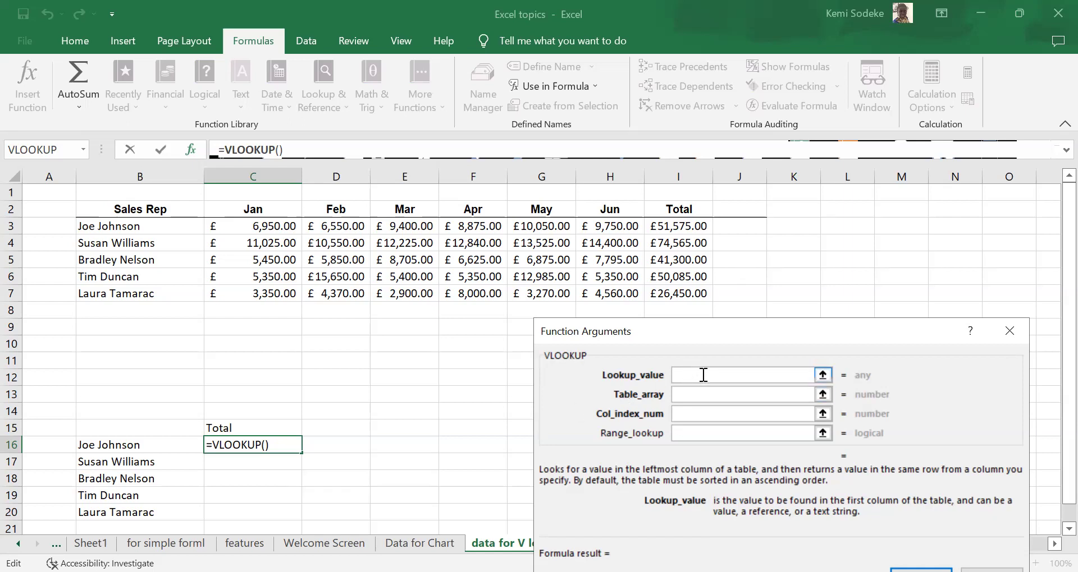
{"action": "left_click", "coordinate": [112, 446]}
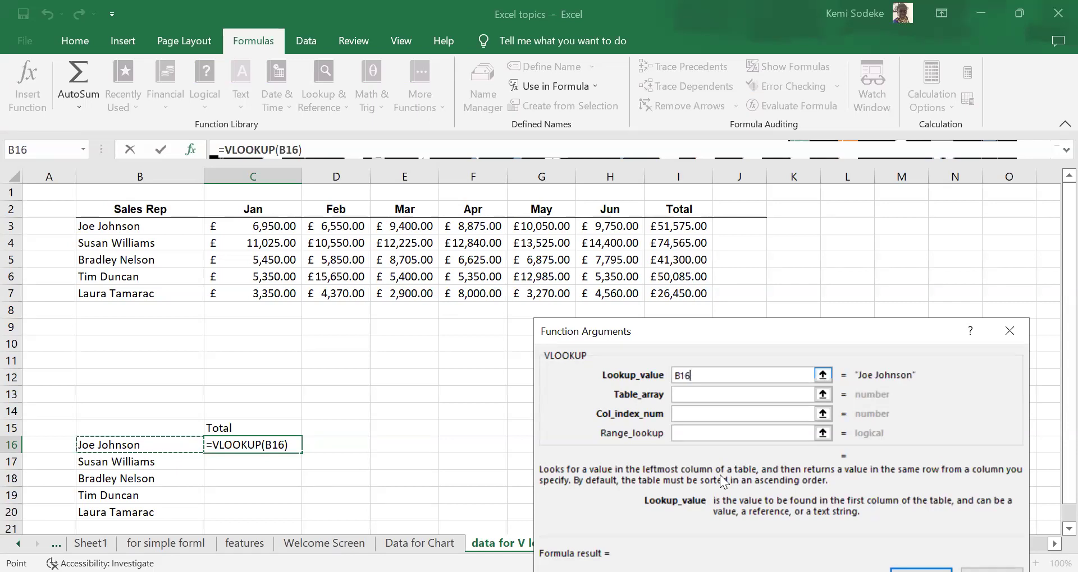
{"action": "left_click", "coordinate": [697, 395]}
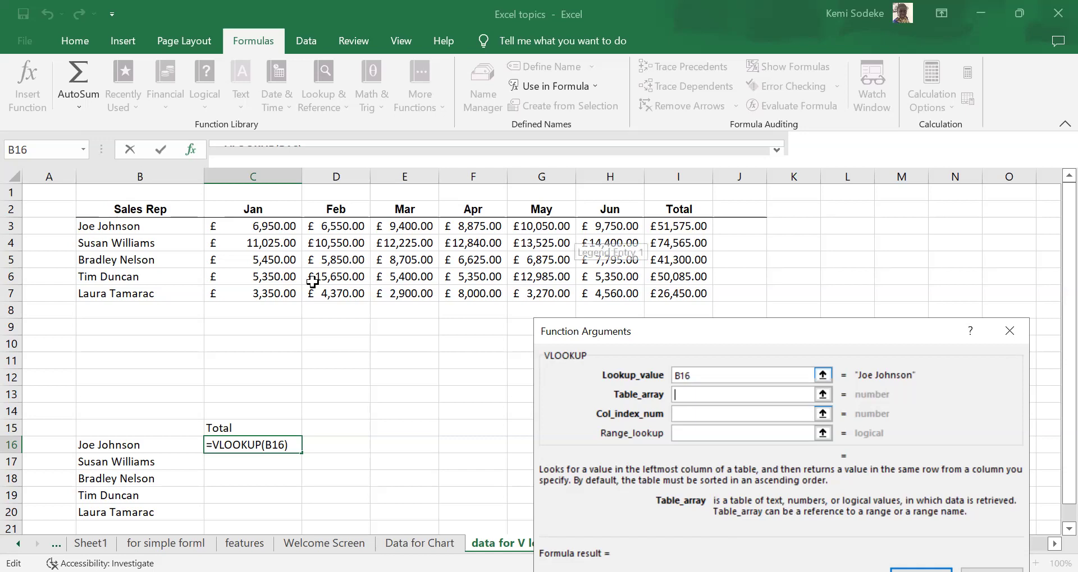
{"action": "left_click", "coordinate": [109, 209]}
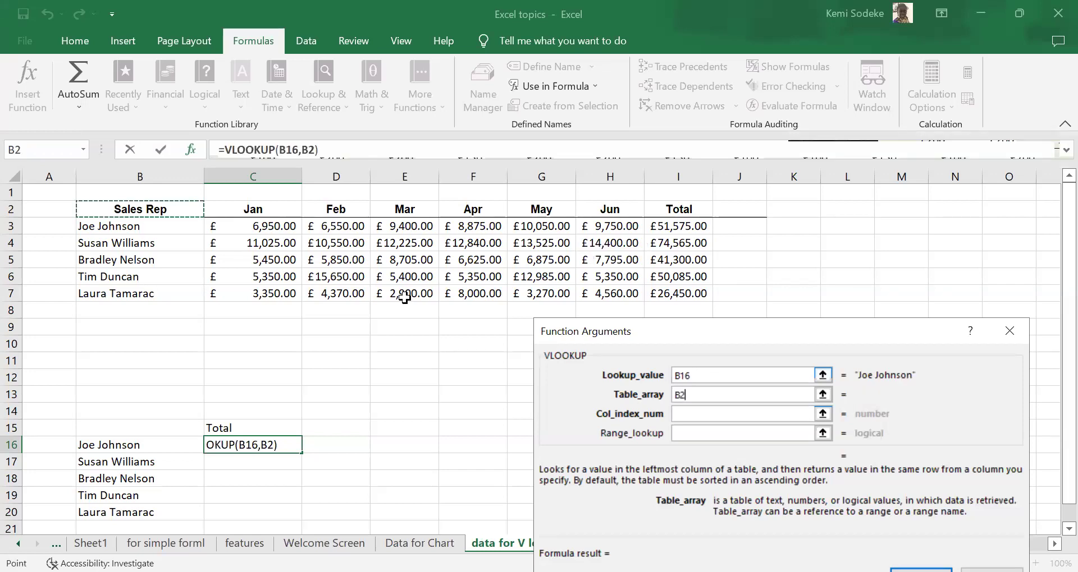
{"action": "left_click", "coordinate": [665, 294], "text": "shift"}
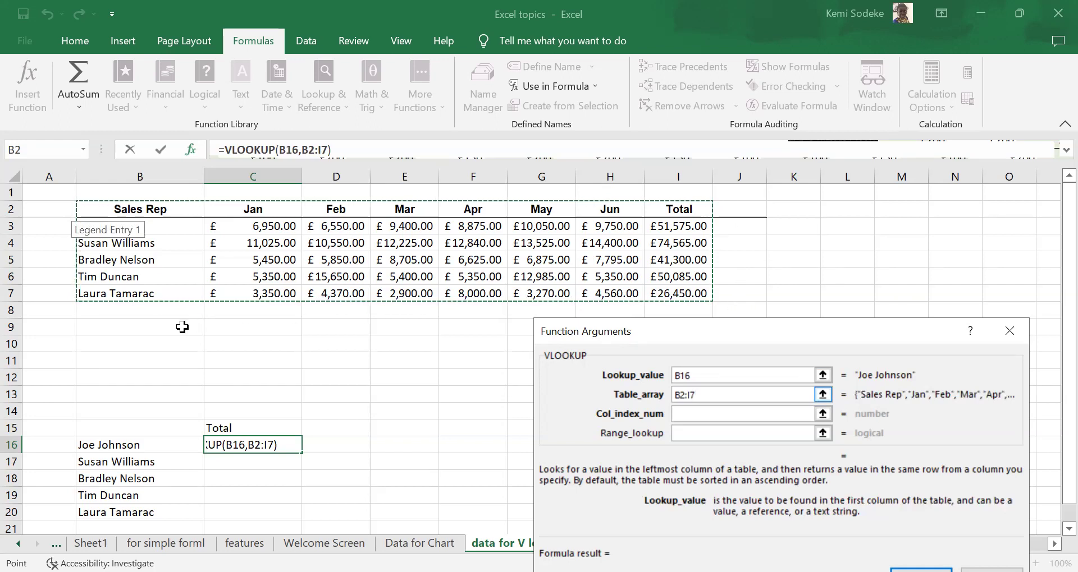
Step: Complete the VLOOKUP in C16 with column index number 8 and range lookup false for an exact match
{"action": "left_click", "coordinate": [708, 413]}
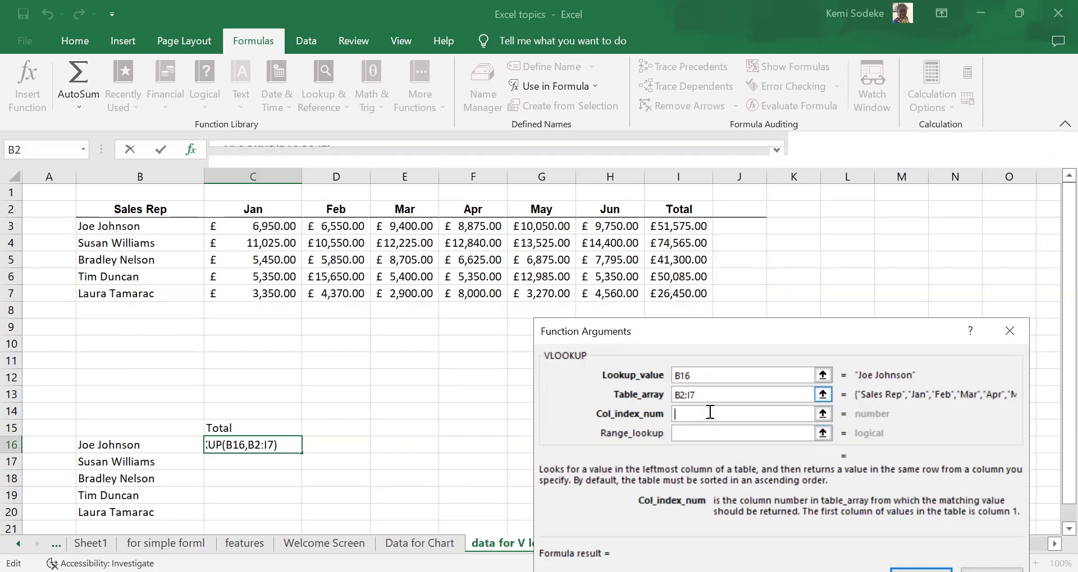
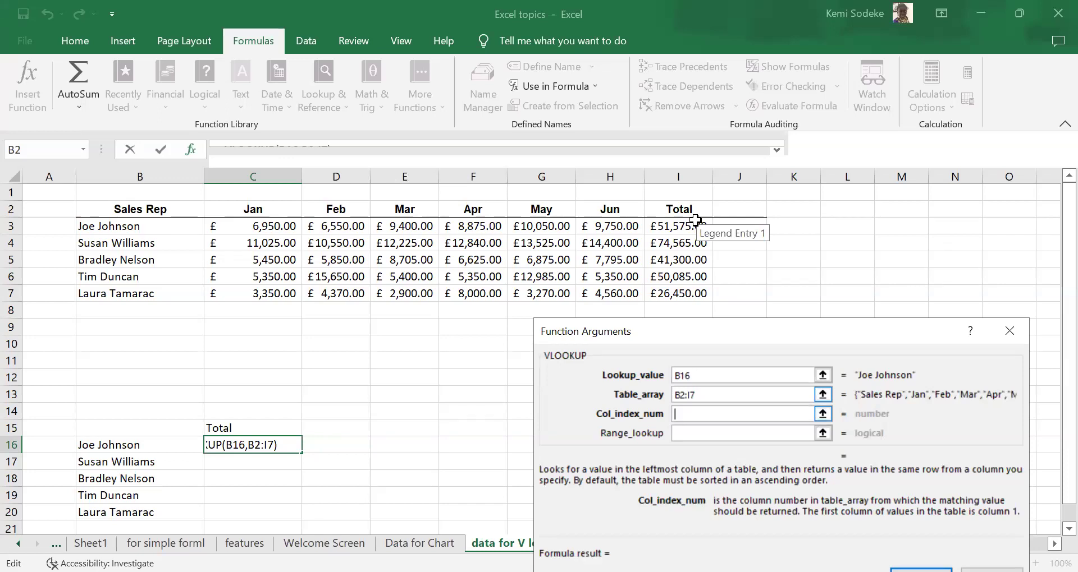
{"action": "type", "text": "8"}
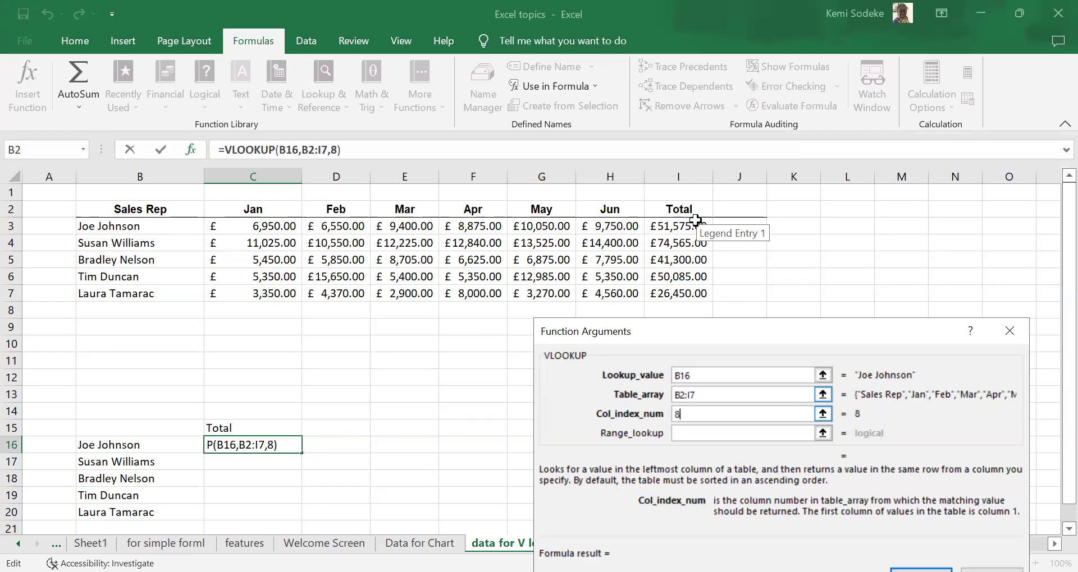
{"action": "left_click", "coordinate": [739, 430]}
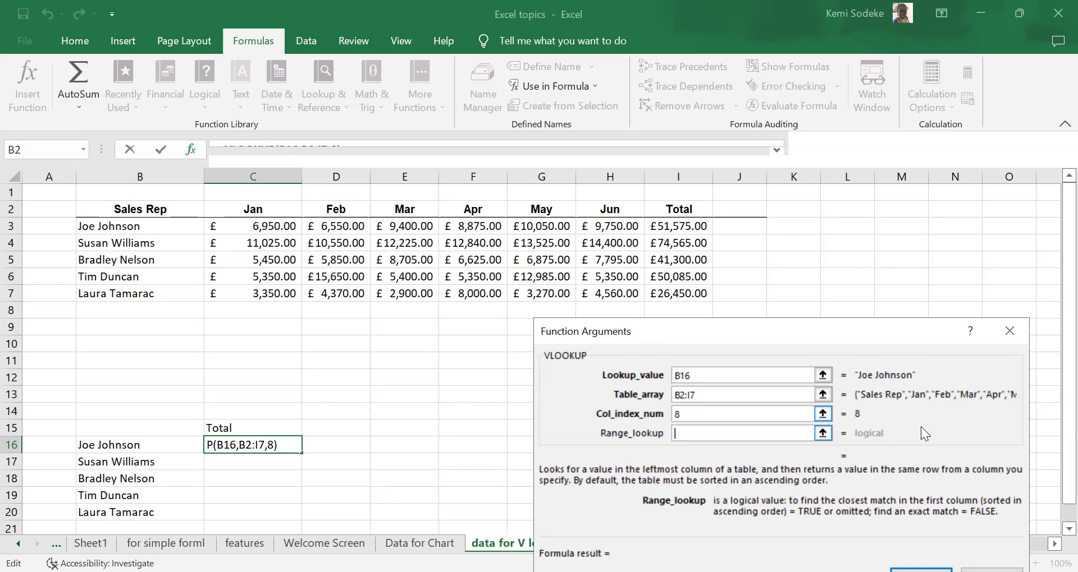
{"action": "type", "text": "false"}
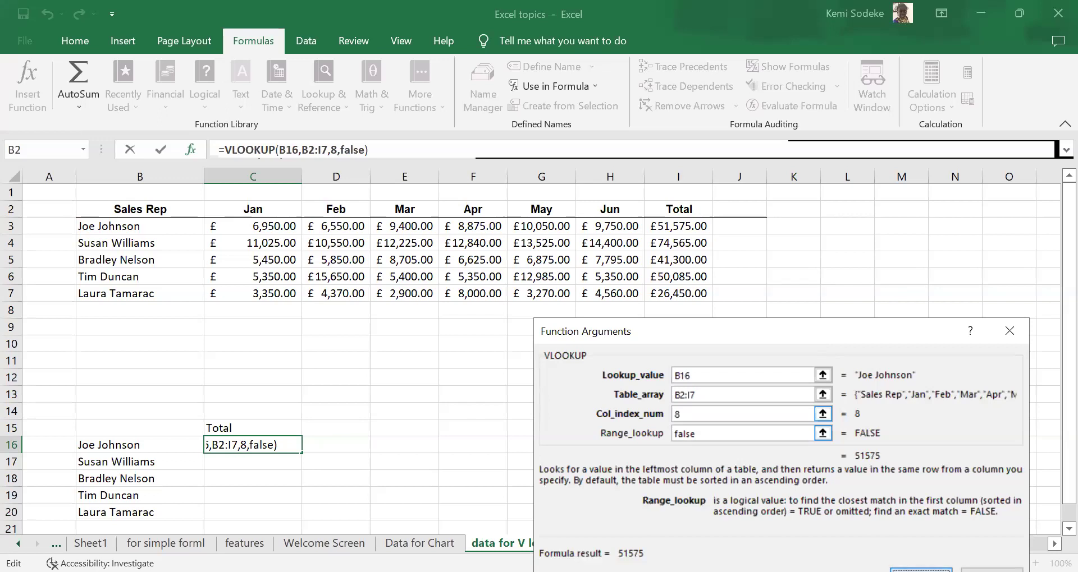
{"action": "key", "text": "Return"}
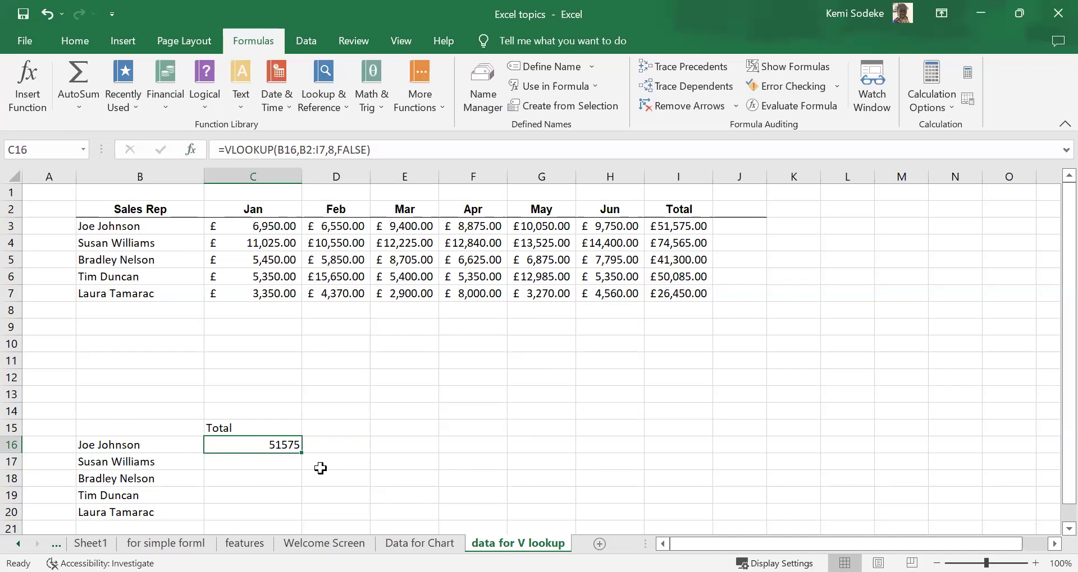
Step: Compare the result in C16 with the first rep's total in the sales table, and review the remaining names in B17:B20
{"action": "left_click", "coordinate": [694, 225]}
{"action": "left_click", "coordinate": [269, 446]}
{"action": "scroll", "coordinate": [432, 448], "scroll_direction": "down", "scroll_amount": 2}
{"action": "scroll", "coordinate": [316, 413], "scroll_direction": "up", "scroll_amount": 1}
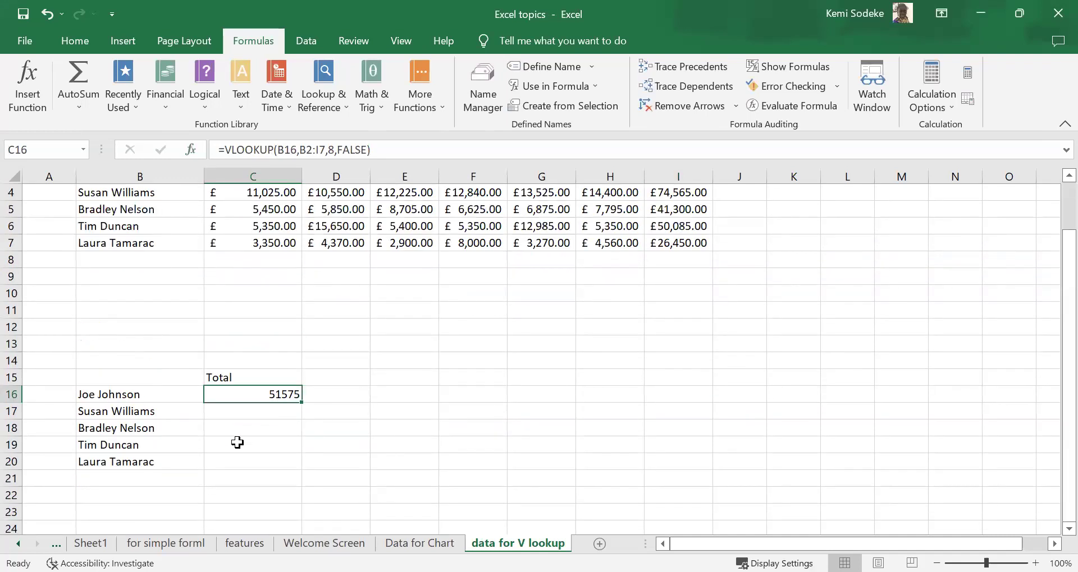
{"action": "left_click", "coordinate": [148, 413]}
{"action": "left_click", "coordinate": [134, 432]}
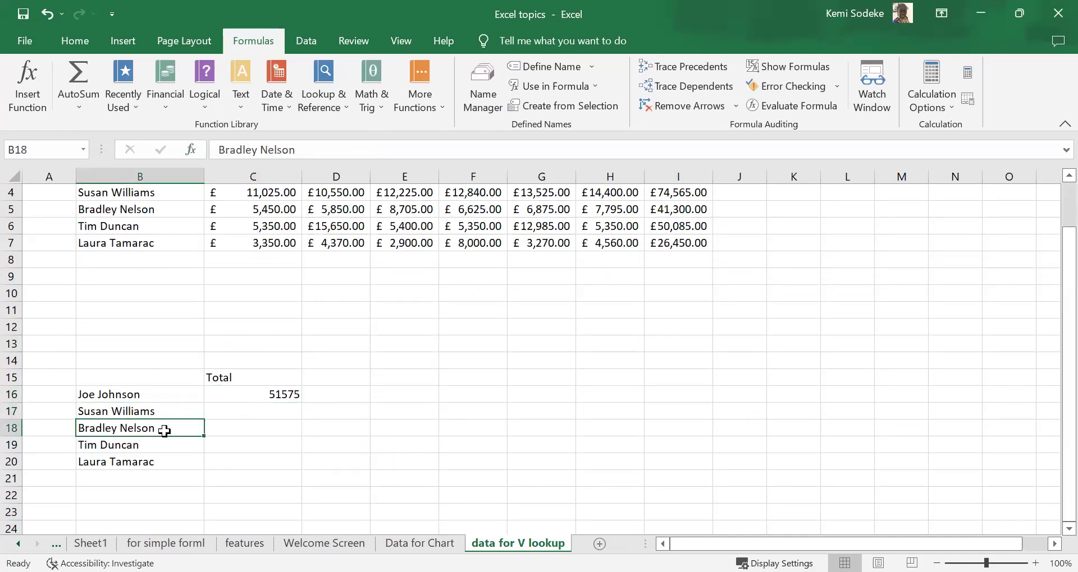
{"action": "left_click", "coordinate": [119, 449]}
{"action": "left_click", "coordinate": [118, 460]}
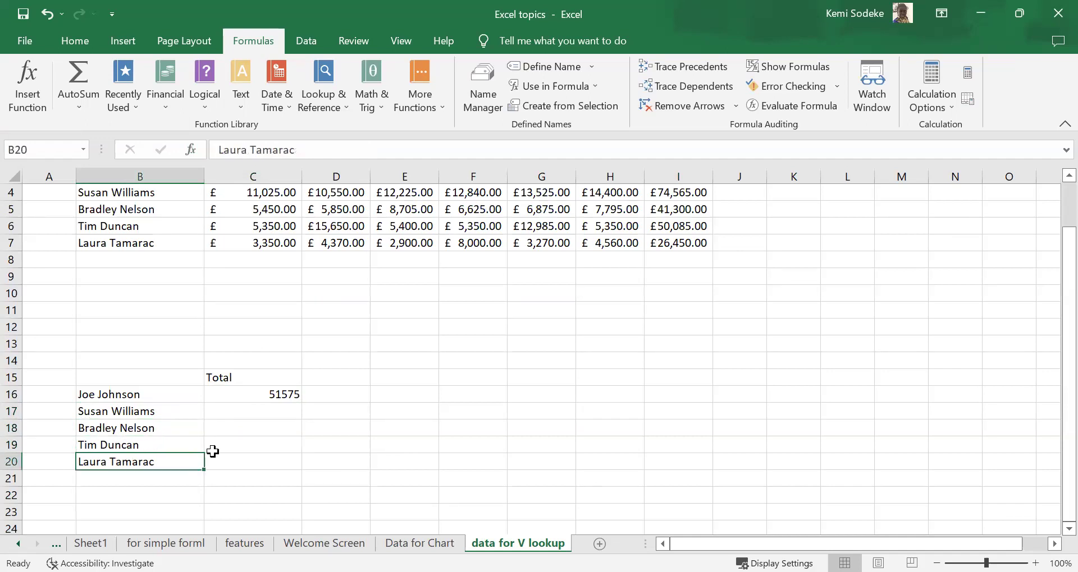
Step: Fill the VLOOKUP formula from C16 down to C20 for the remaining sales reps
{"action": "left_click", "coordinate": [250, 395]}
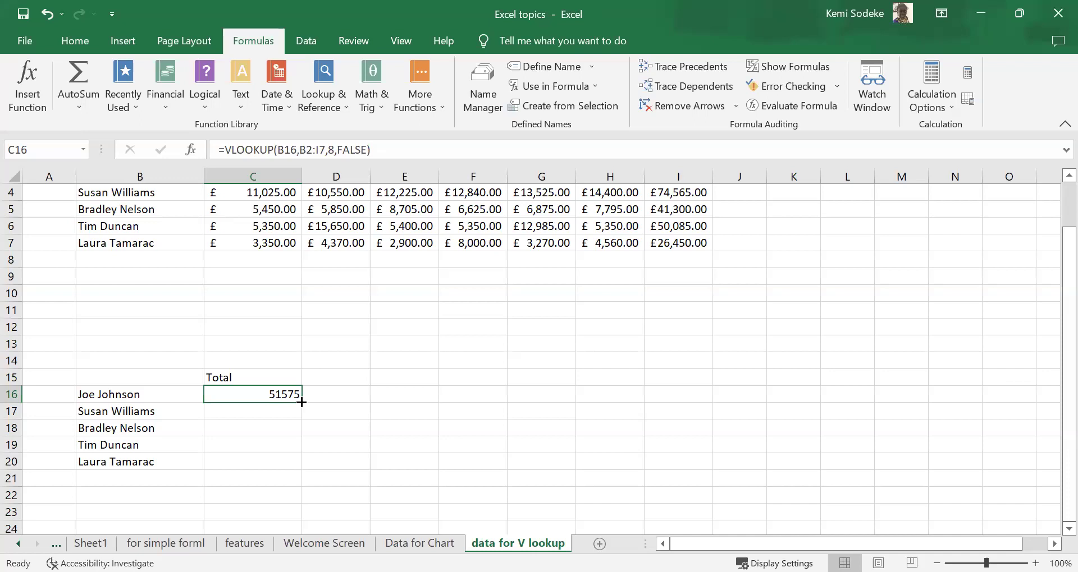
{"action": "left_click_drag", "start_coordinate": [301, 403], "coordinate": [303, 466]}
{"action": "scroll", "coordinate": [461, 409], "scroll_direction": "up", "scroll_amount": 1}
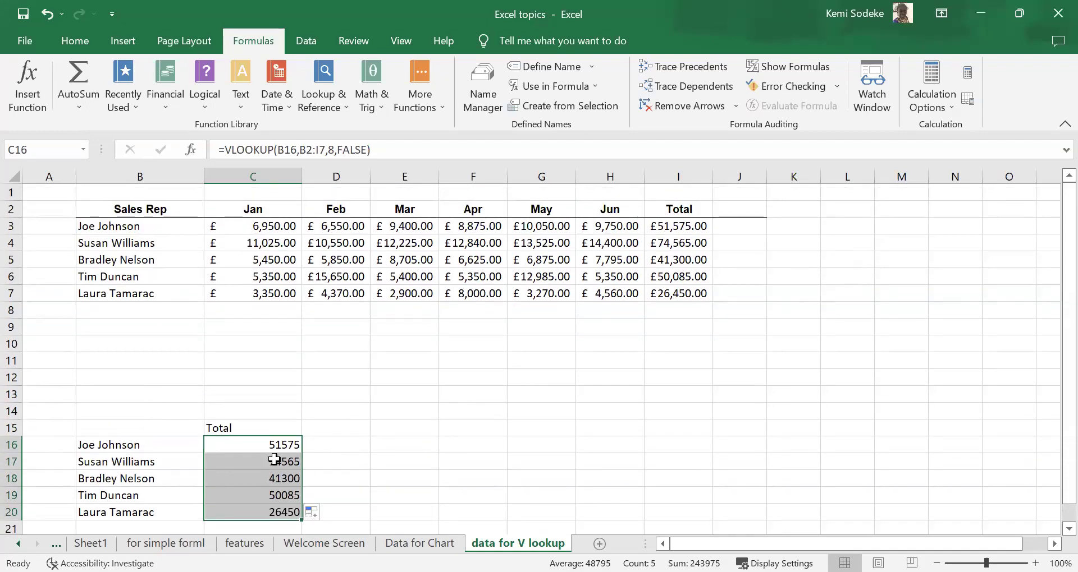
Step: Check the filled totals in C17:C19 against the matching reps' totals in column I of the sales table
{"action": "left_click", "coordinate": [274, 460]}
{"action": "left_click", "coordinate": [110, 462]}
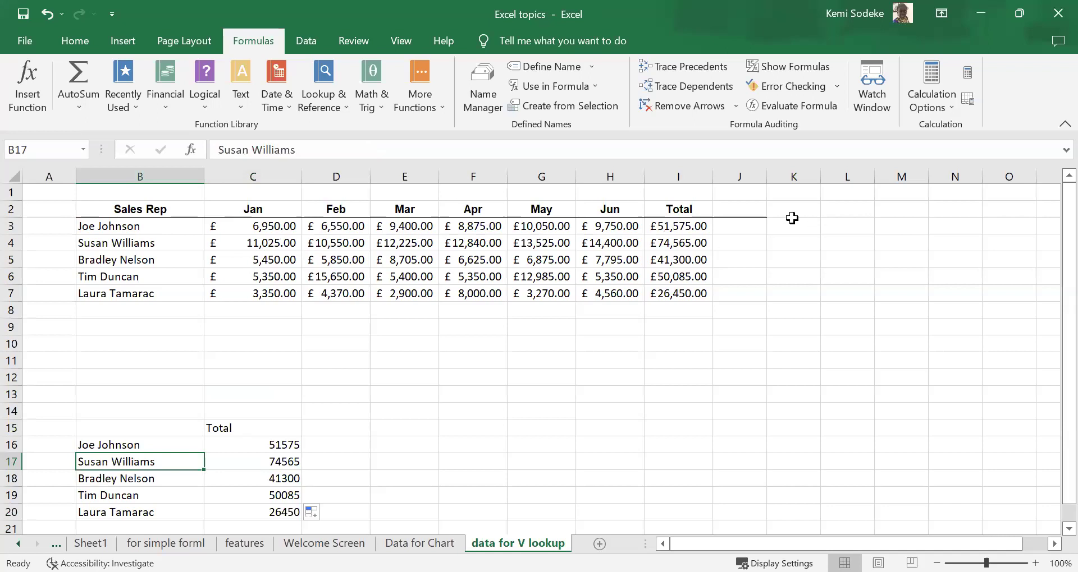
{"action": "left_click", "coordinate": [668, 243]}
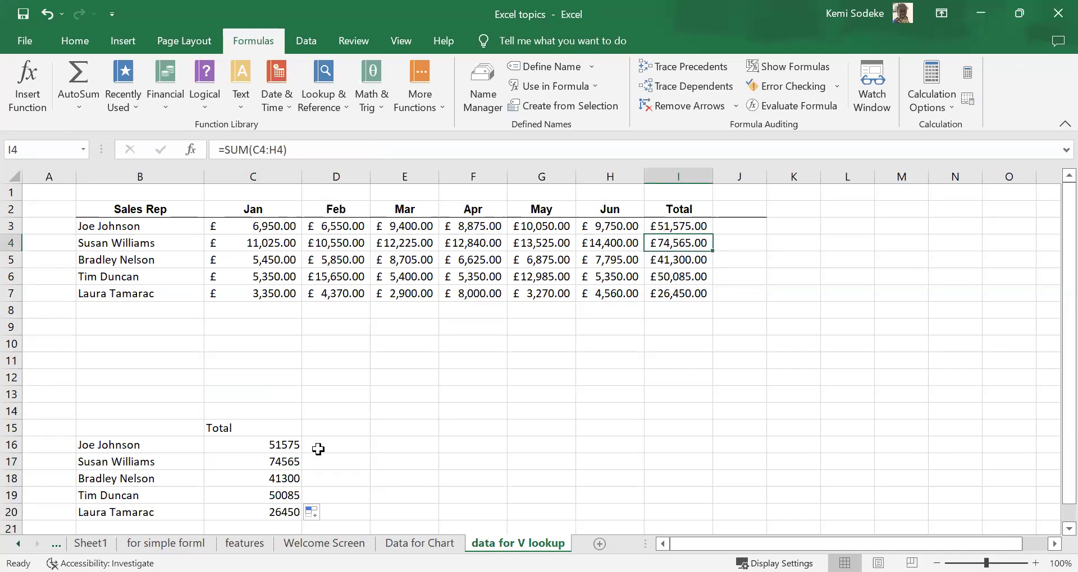
{"action": "left_click", "coordinate": [286, 482]}
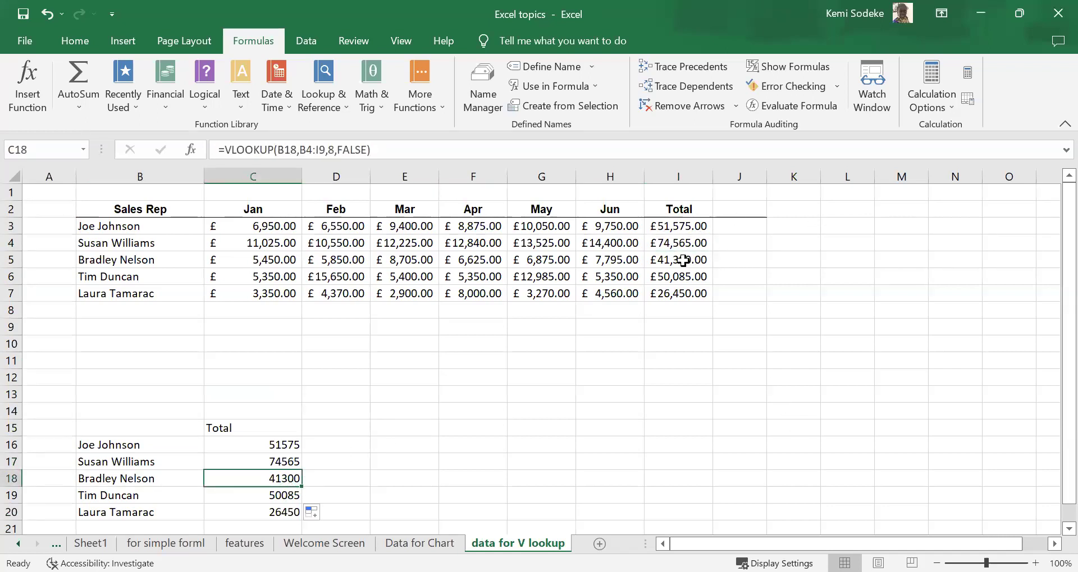
{"action": "left_click", "coordinate": [685, 261]}
{"action": "left_click", "coordinate": [295, 497]}
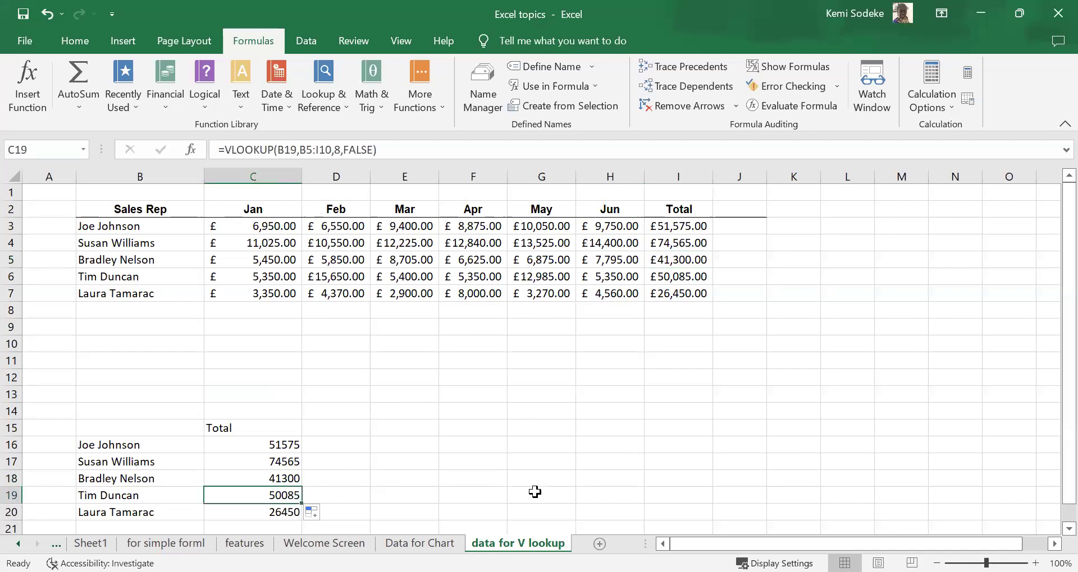
{"action": "left_click", "coordinate": [664, 276]}
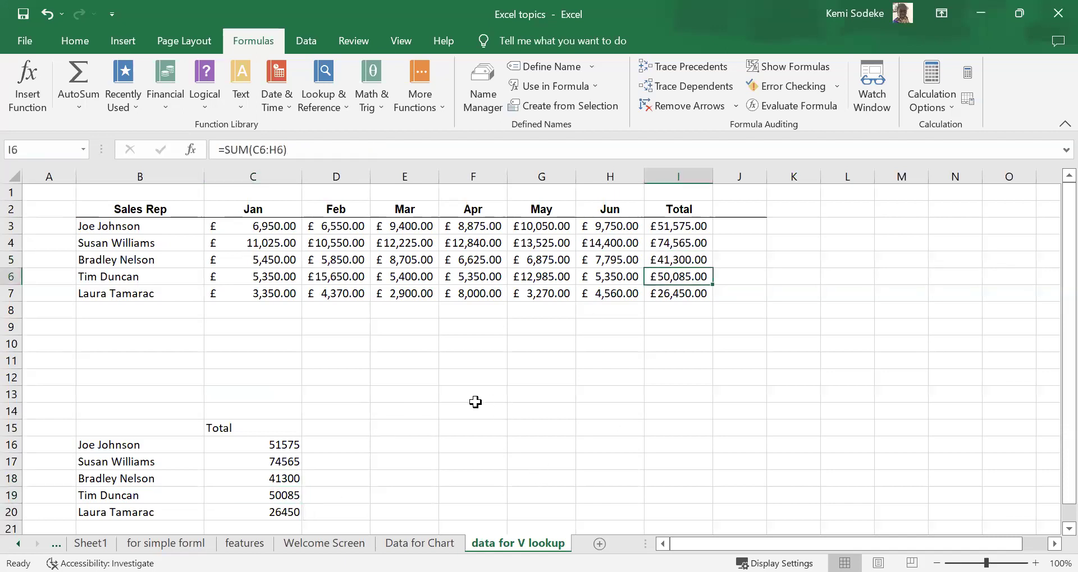
Step: Enter the heading "Apr" in cell E15
{"action": "scroll", "coordinate": [502, 404], "scroll_direction": "down", "scroll_amount": 1}
{"action": "left_click", "coordinate": [399, 377]}
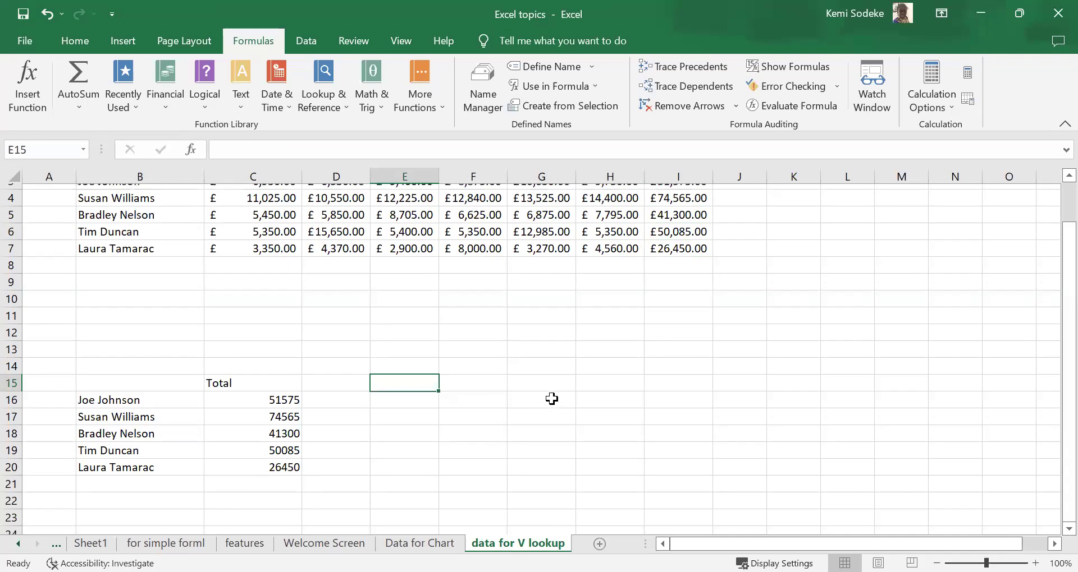
{"action": "scroll", "coordinate": [551, 399], "scroll_direction": "up", "scroll_amount": 1}
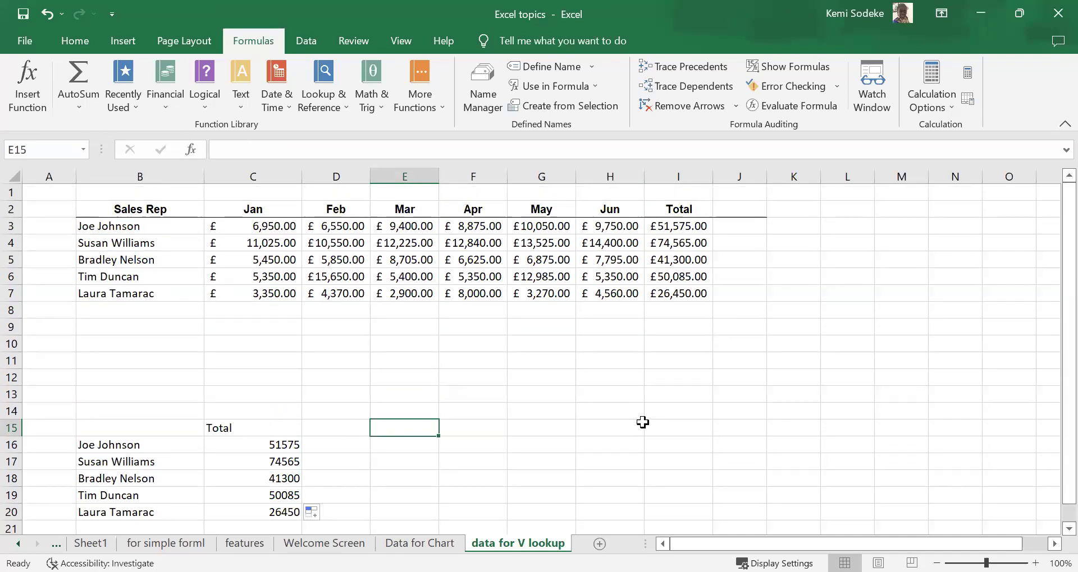
{"action": "type", "text": "Apr"}
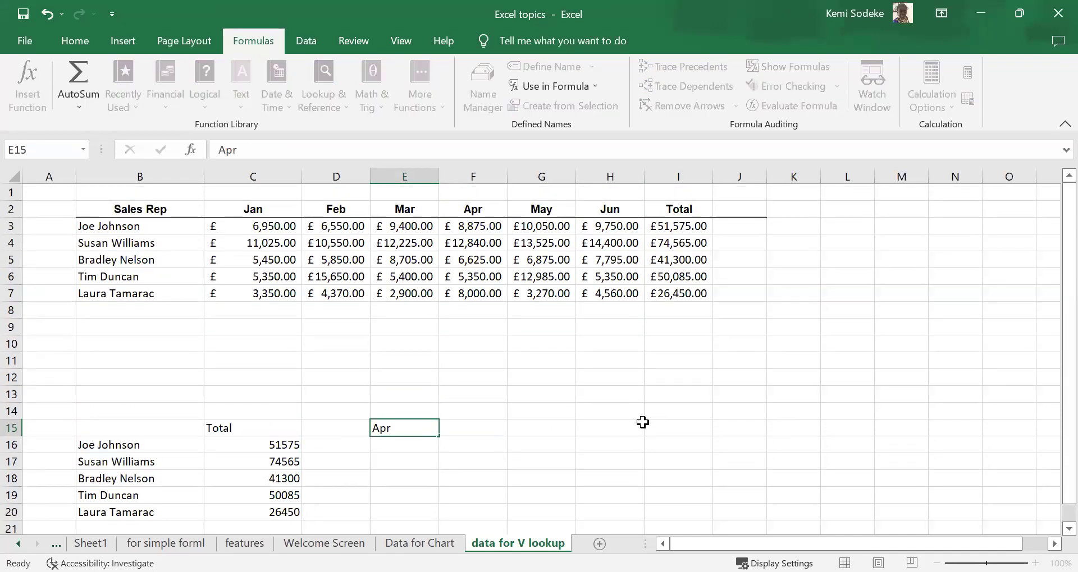
{"action": "key", "text": "Return"}
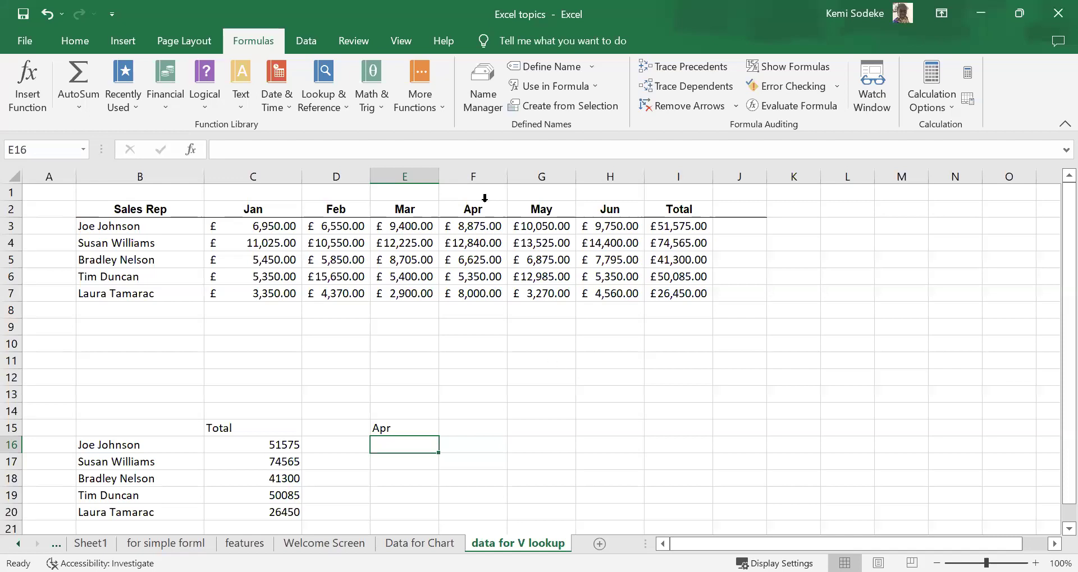
Step: Enter =VLOOKUP(B16,B2:I7,5,FALSE) in E16 to retrieve the first sales rep's April figure by exact match
{"action": "type", "text": "="}
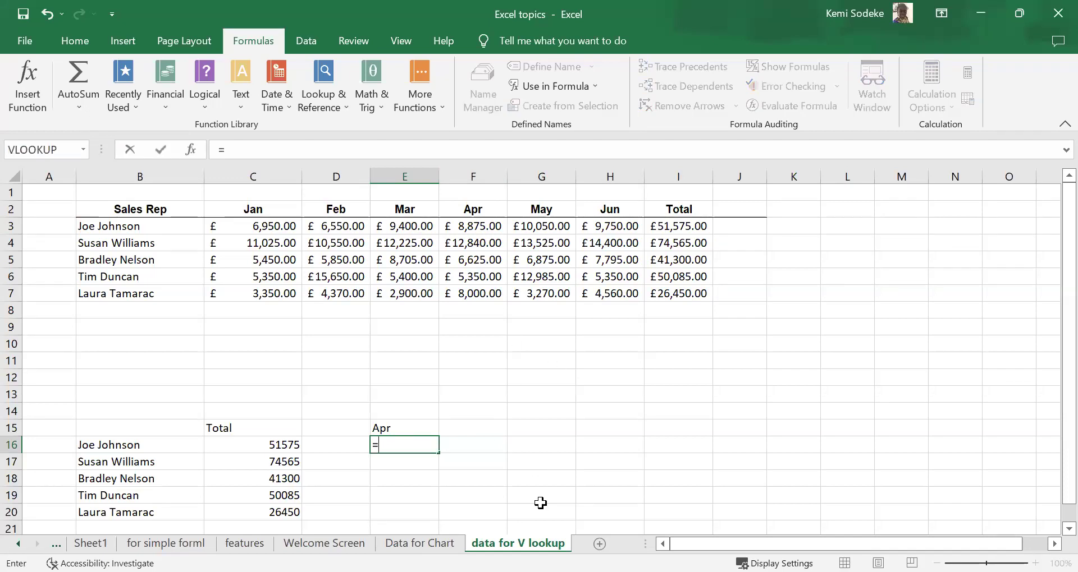
{"action": "type", "text": "vlookup"}
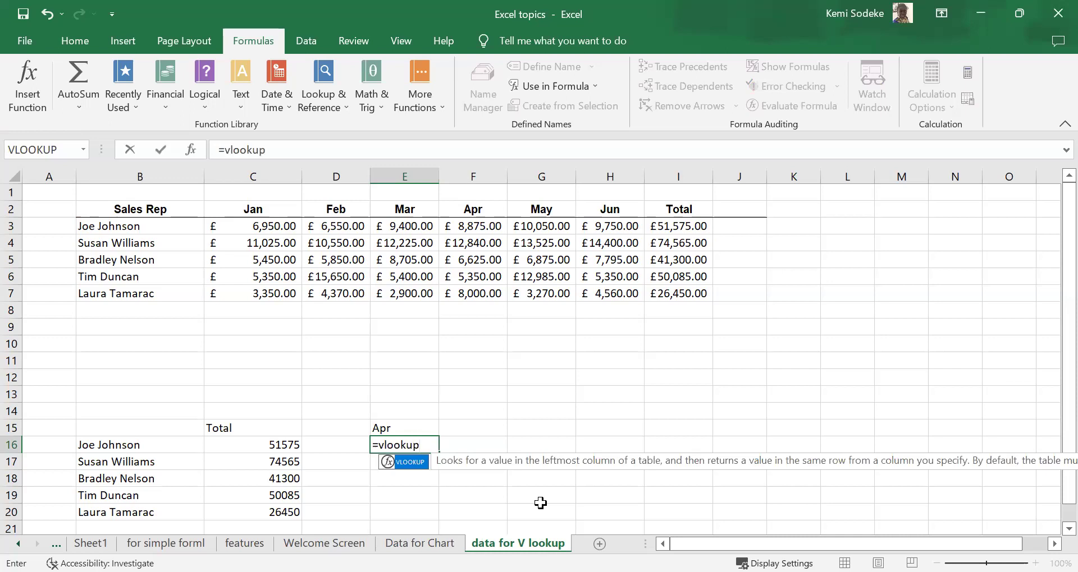
{"action": "type", "text": "("}
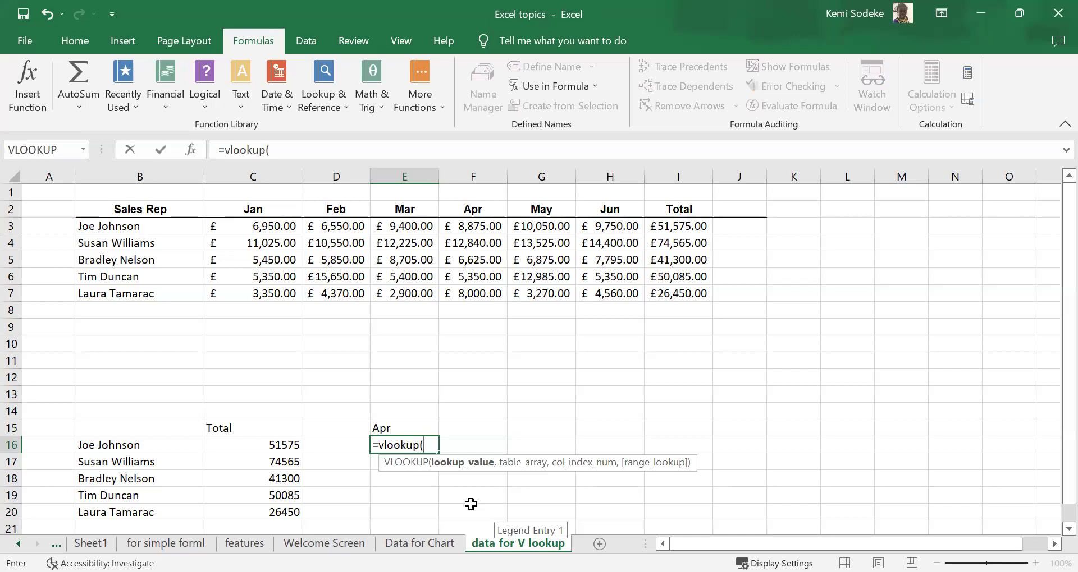
{"action": "left_click", "coordinate": [126, 444]}
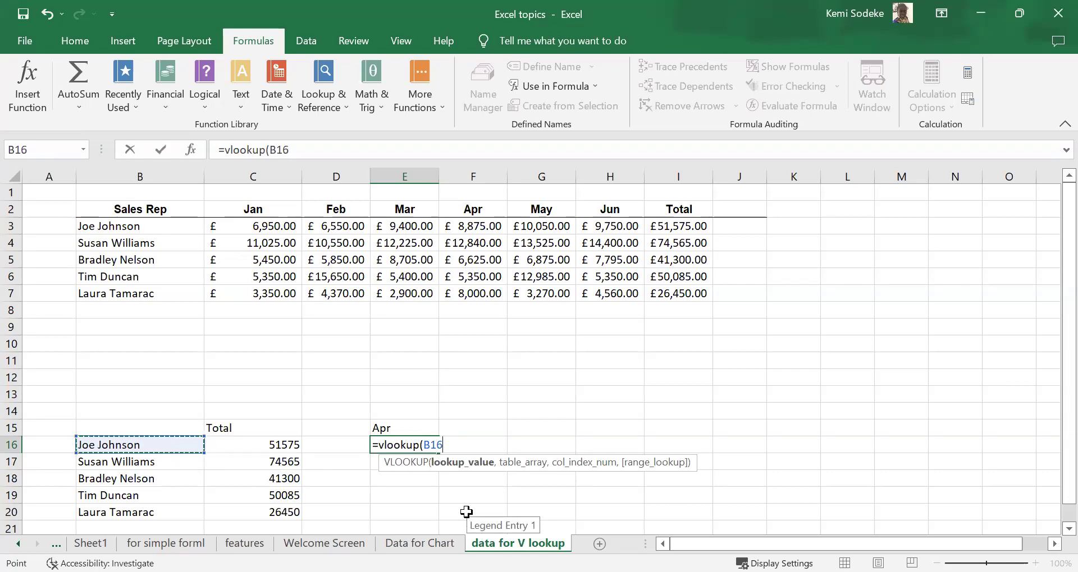
{"action": "type", "text": ","}
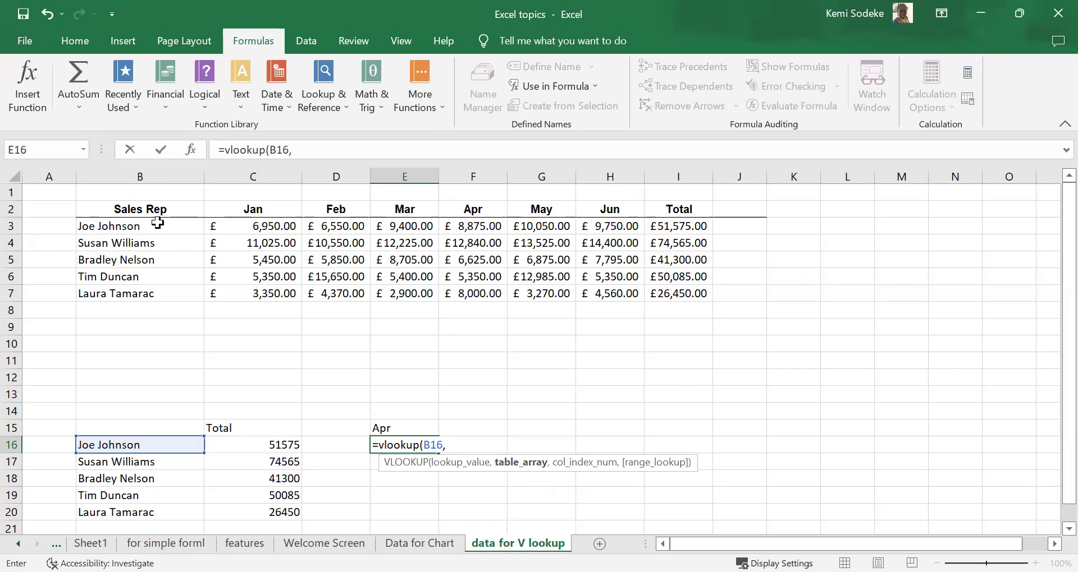
{"action": "left_click", "coordinate": [116, 207]}
{"action": "left_click_drag", "start_coordinate": [117, 206], "coordinate": [185, 223]}
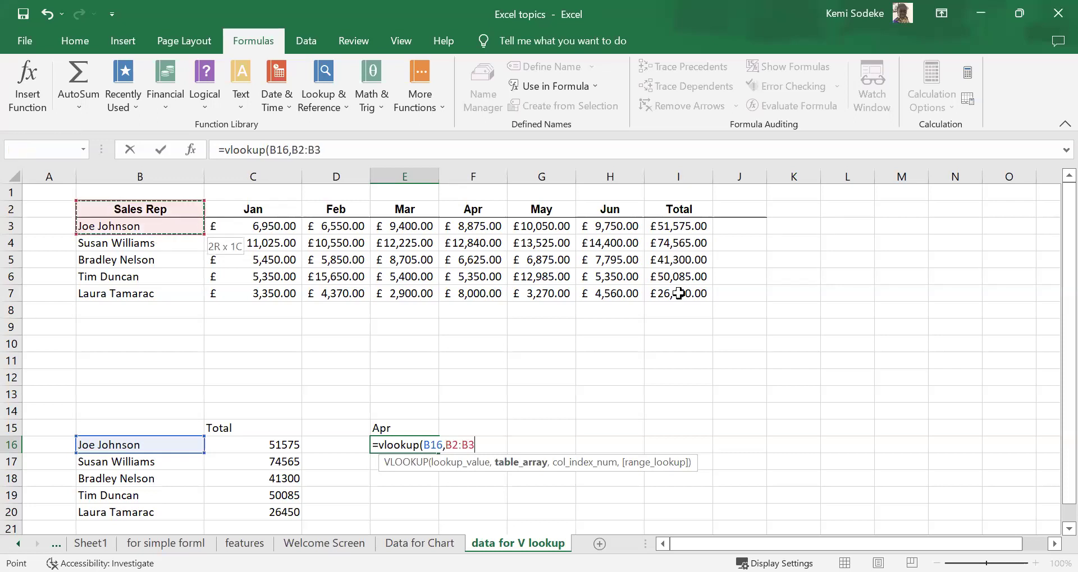
{"action": "left_click_drag", "start_coordinate": [679, 293], "coordinate": [679, 293]}
{"action": "type", "text": ","}
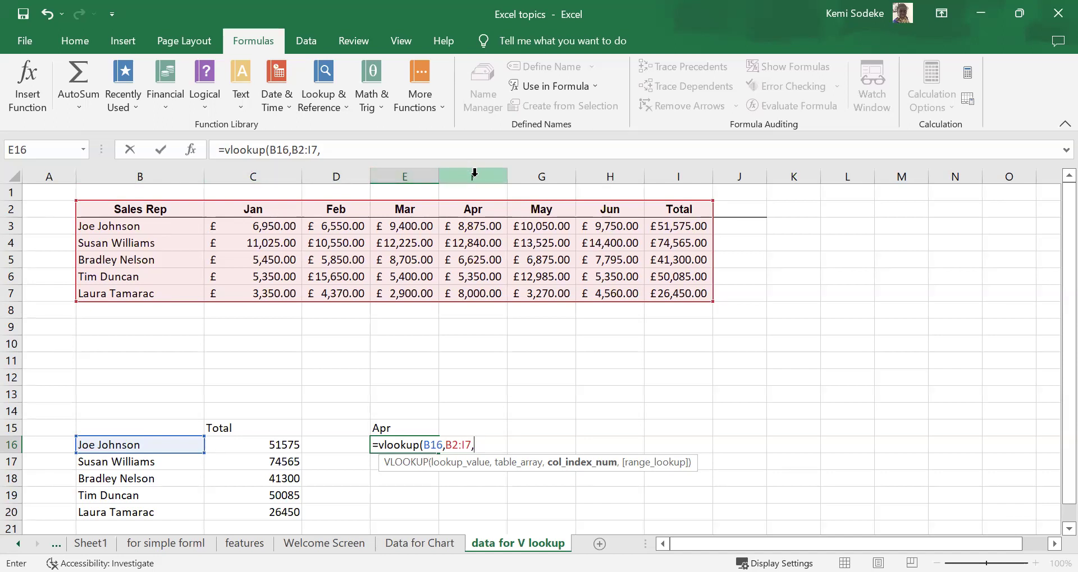
{"action": "type", "text": "5,fa"}
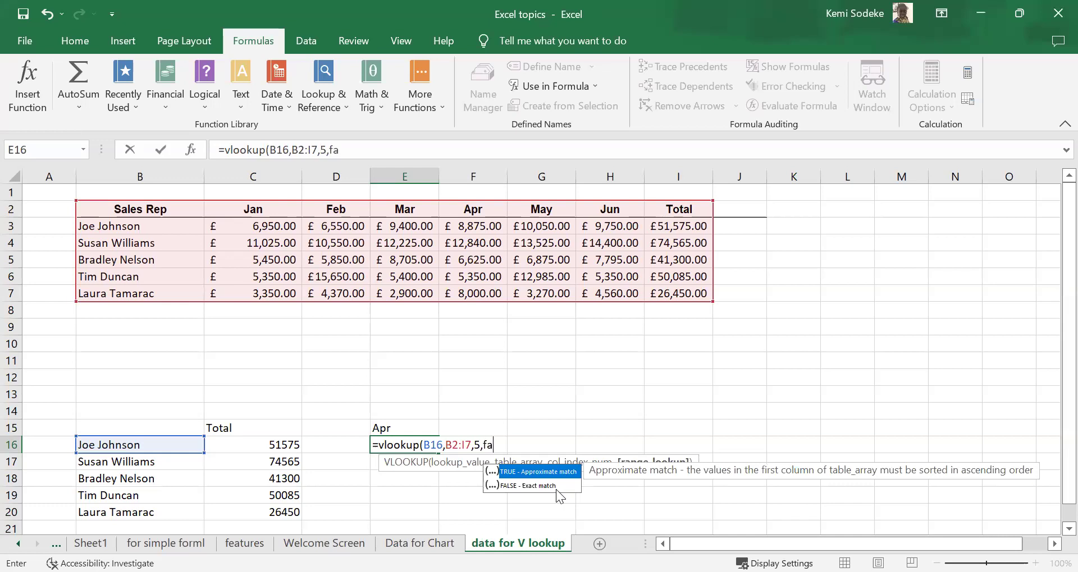
{"action": "type", "text": "se"}
{"action": "key", "text": "Return"}
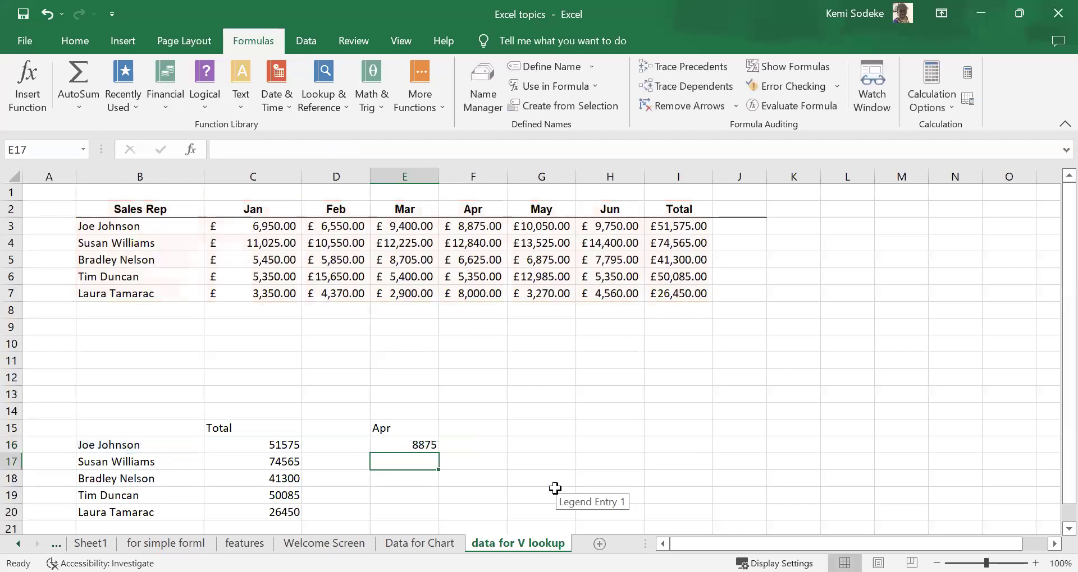
Step: Compare the April result in E16 with the first rep's April figure in F3 of the sales table
{"action": "left_click", "coordinate": [471, 227]}
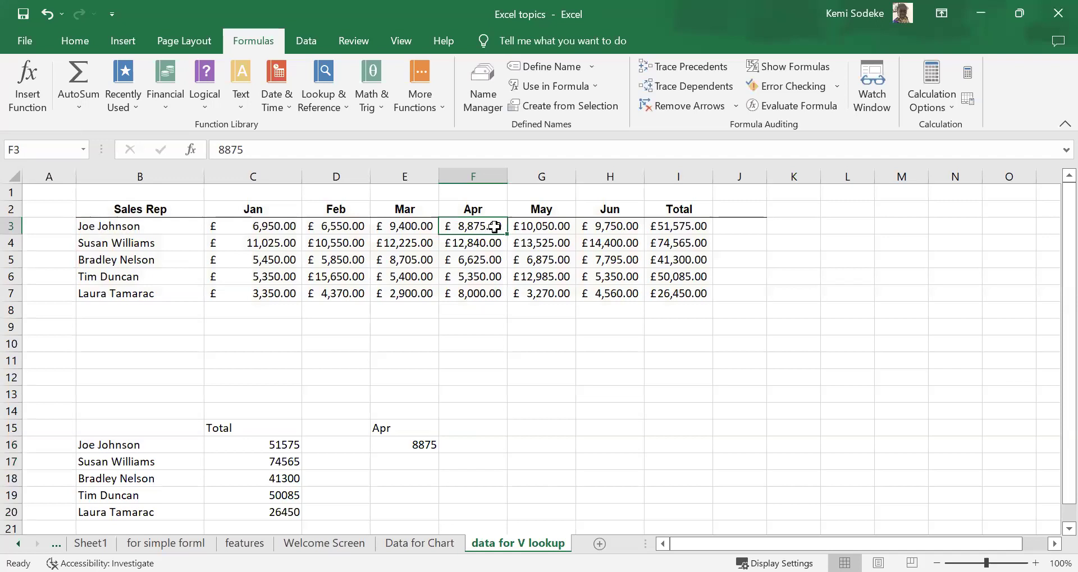
{"action": "left_click", "coordinate": [418, 447]}
{"action": "left_click", "coordinate": [463, 227]}
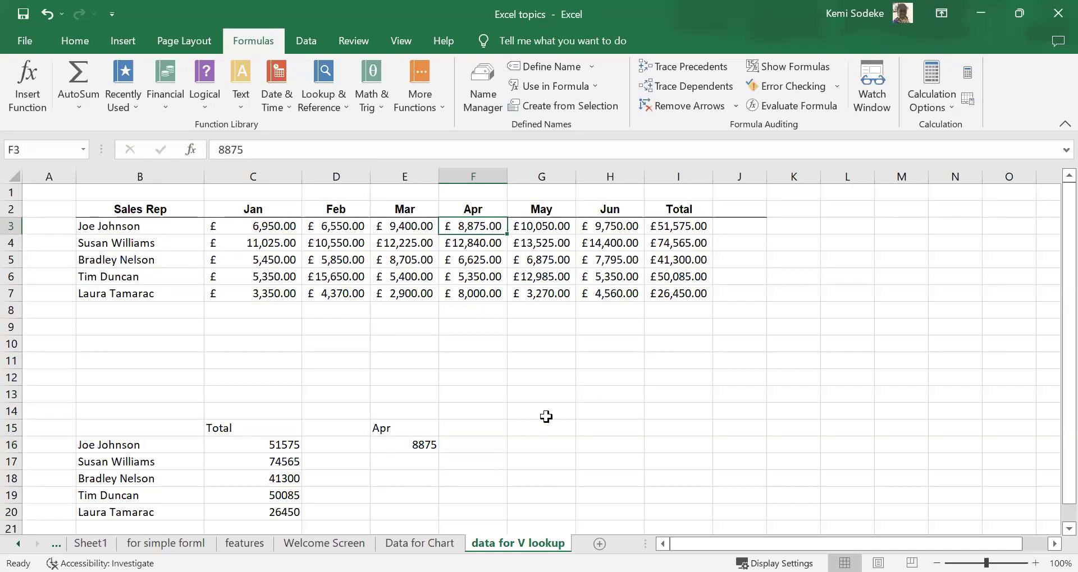
Step: Fill the April VLOOKUP formula from E16 down to E20 for the remaining sales reps
{"action": "scroll", "coordinate": [564, 416], "scroll_direction": "down", "scroll_amount": 1}
{"action": "left_click", "coordinate": [420, 393]}
{"action": "left_click_drag", "start_coordinate": [439, 403], "coordinate": [430, 471]}
{"action": "scroll", "coordinate": [548, 449], "scroll_direction": "up", "scroll_amount": 1}
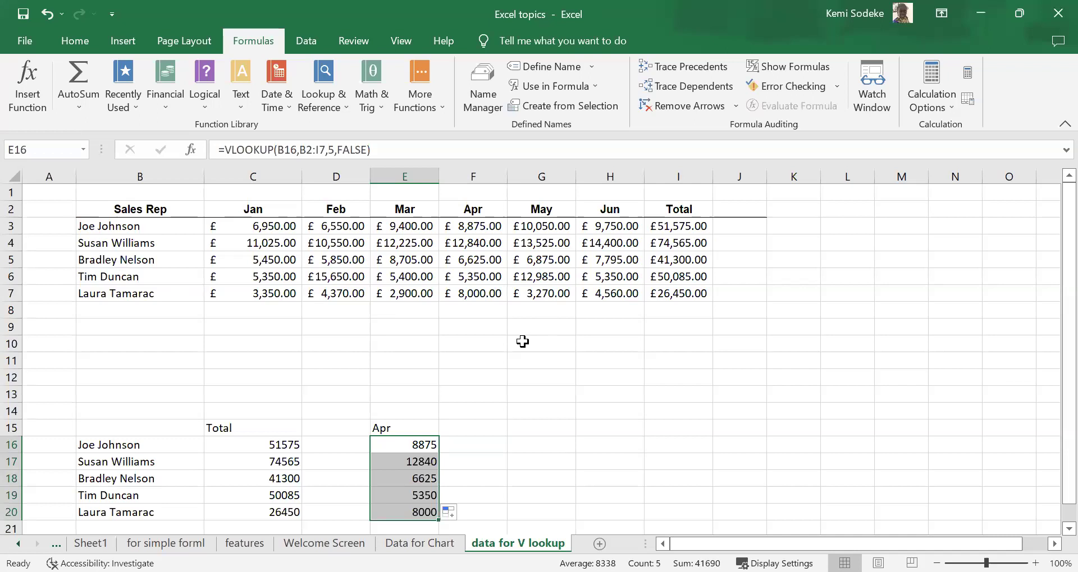
Step: Enter the name of a person missing from the sales table in B21, below the lookup list
{"action": "scroll", "coordinate": [337, 380], "scroll_direction": "down", "scroll_amount": 2}
{"action": "left_click", "coordinate": [144, 429]}
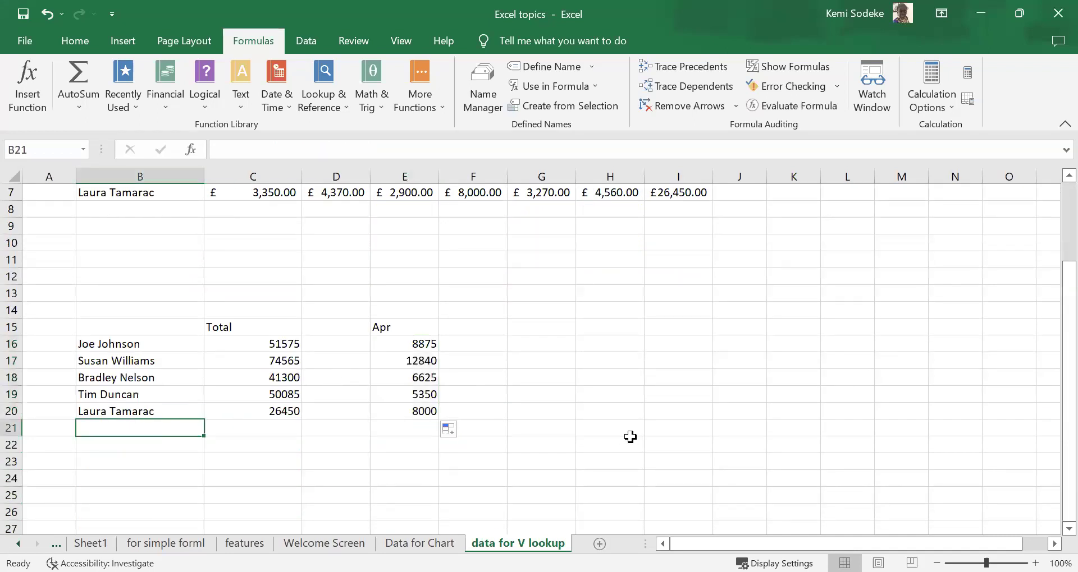
{"action": "type", "text": "Carl Jo"}
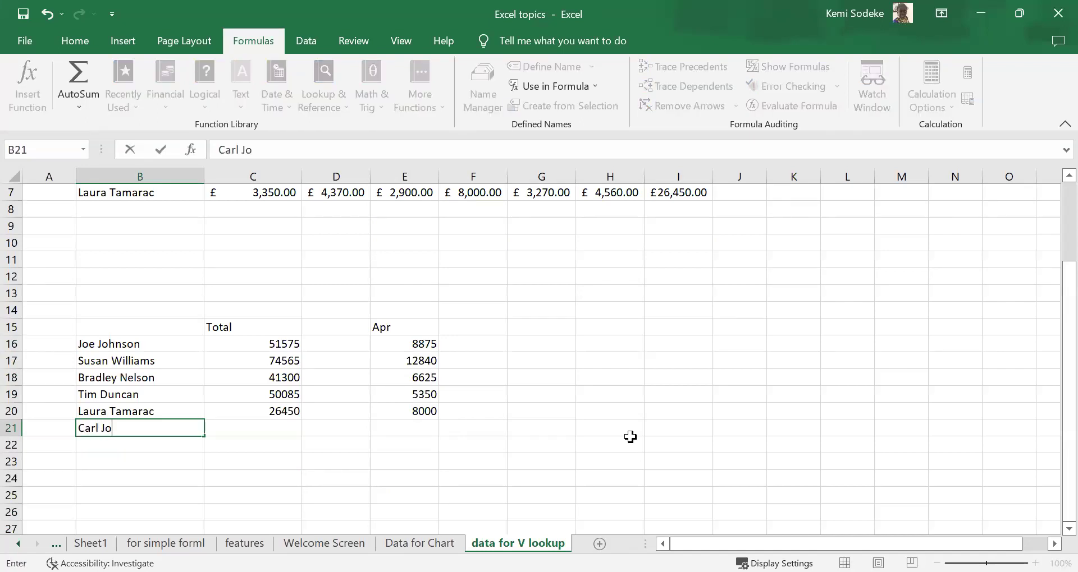
{"action": "type", "text": "e"}
{"action": "key", "text": "Return"}
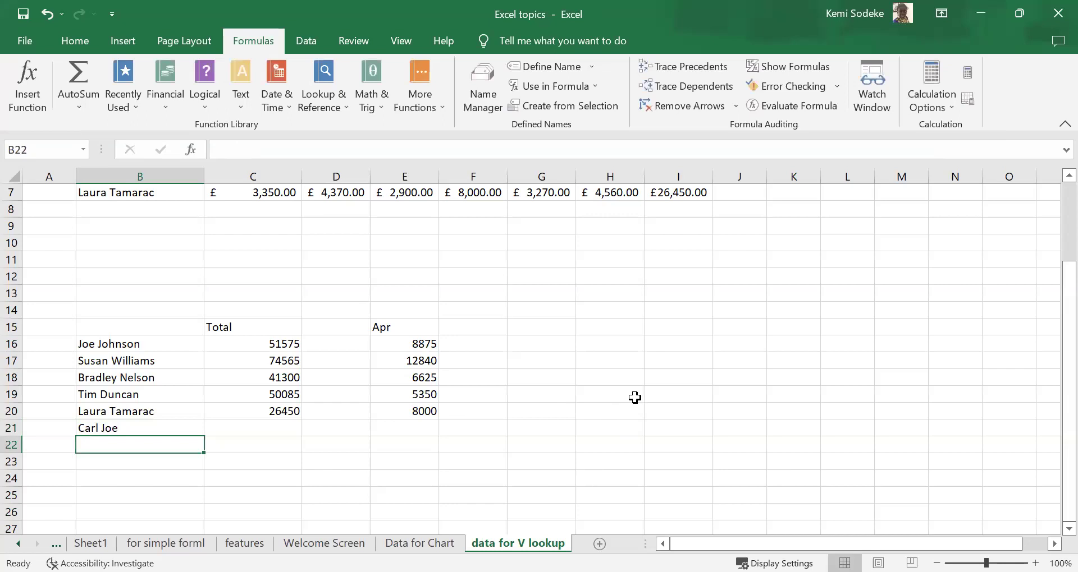
Step: Fill the total VLOOKUP formula from C20 down to C21 for the added name
{"action": "scroll", "coordinate": [635, 396], "scroll_direction": "up", "scroll_amount": 2}
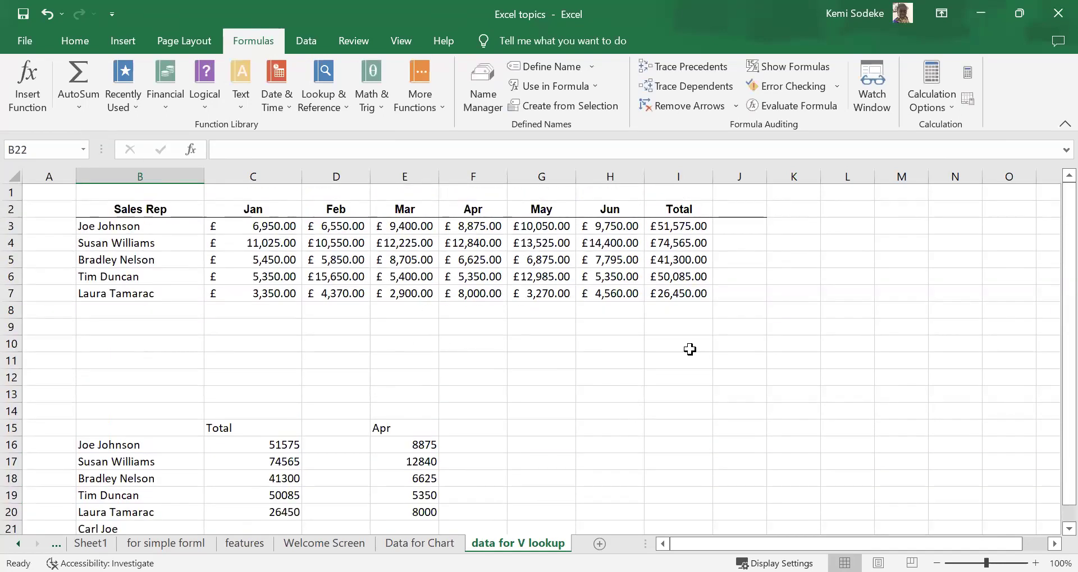
{"action": "scroll", "coordinate": [706, 357], "scroll_direction": "down", "scroll_amount": 1}
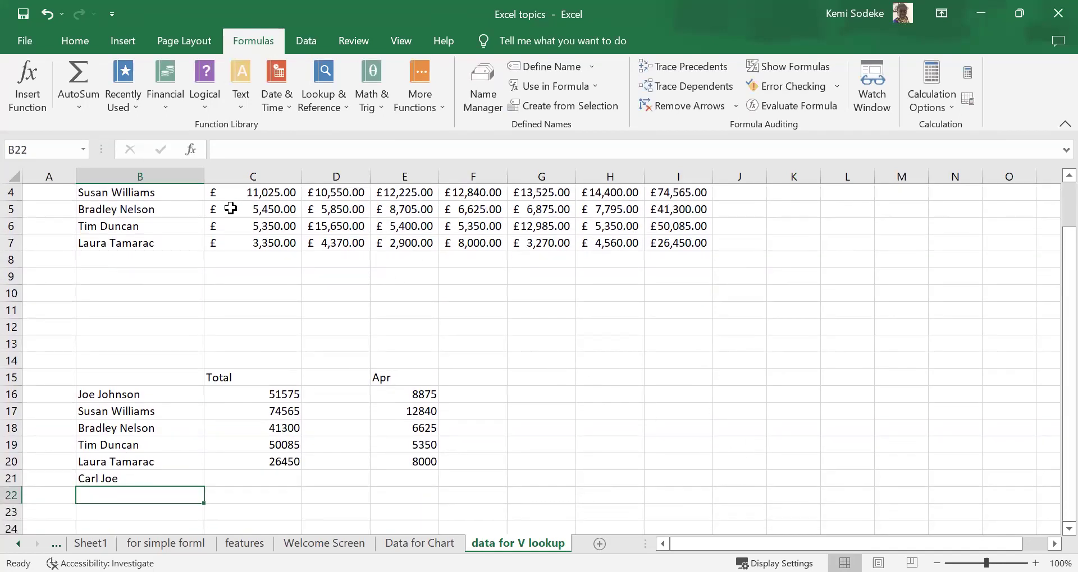
{"action": "left_click", "coordinate": [289, 465]}
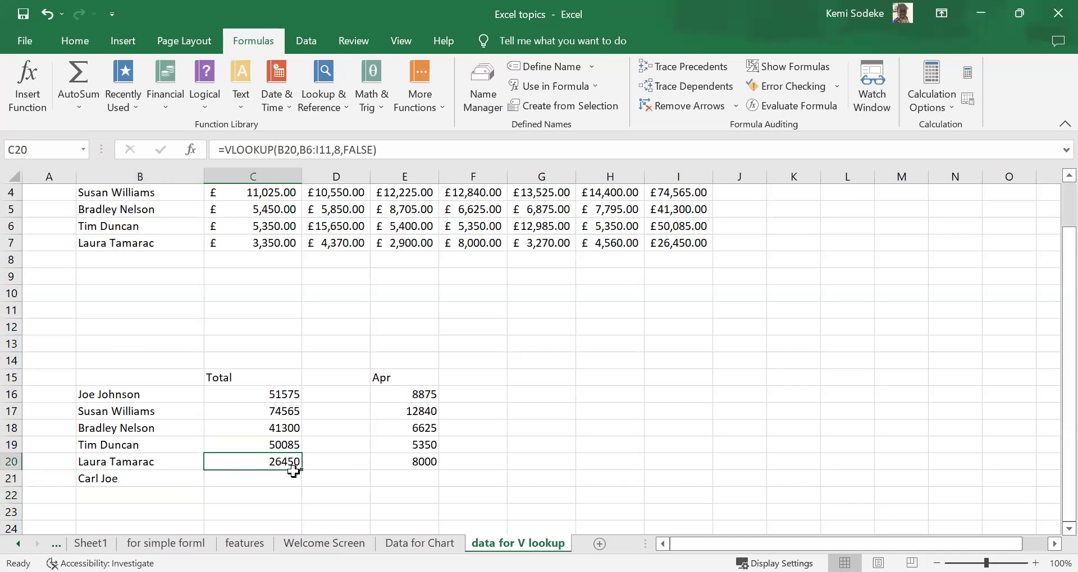
{"action": "left_click_drag", "start_coordinate": [302, 470], "coordinate": [296, 488]}
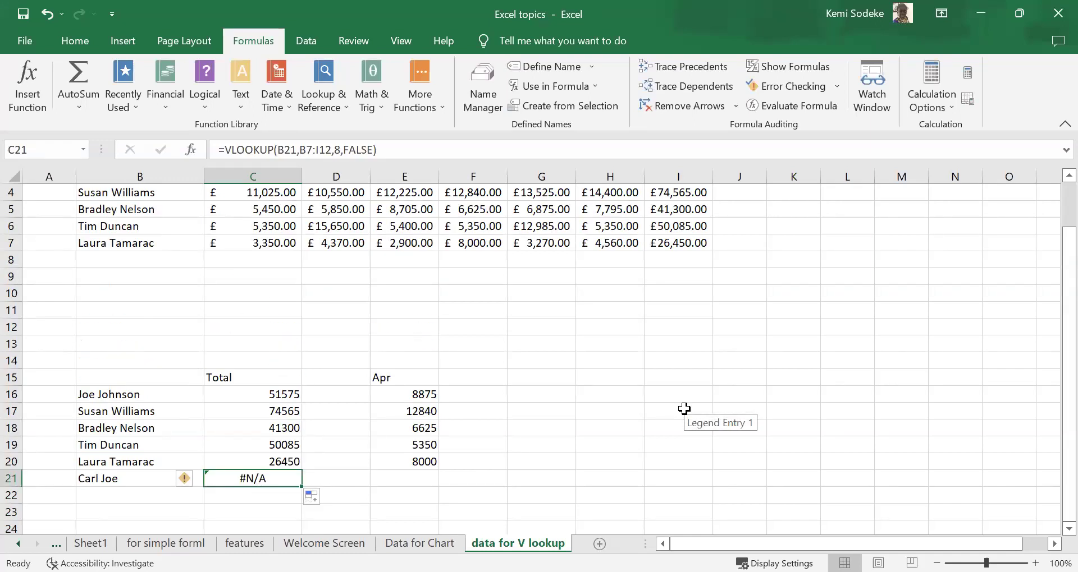
Step: Check the lookup result in C21 and the name in B21 against the reps listed in the sales table
{"action": "scroll", "coordinate": [685, 418], "scroll_direction": "up", "scroll_amount": 1}
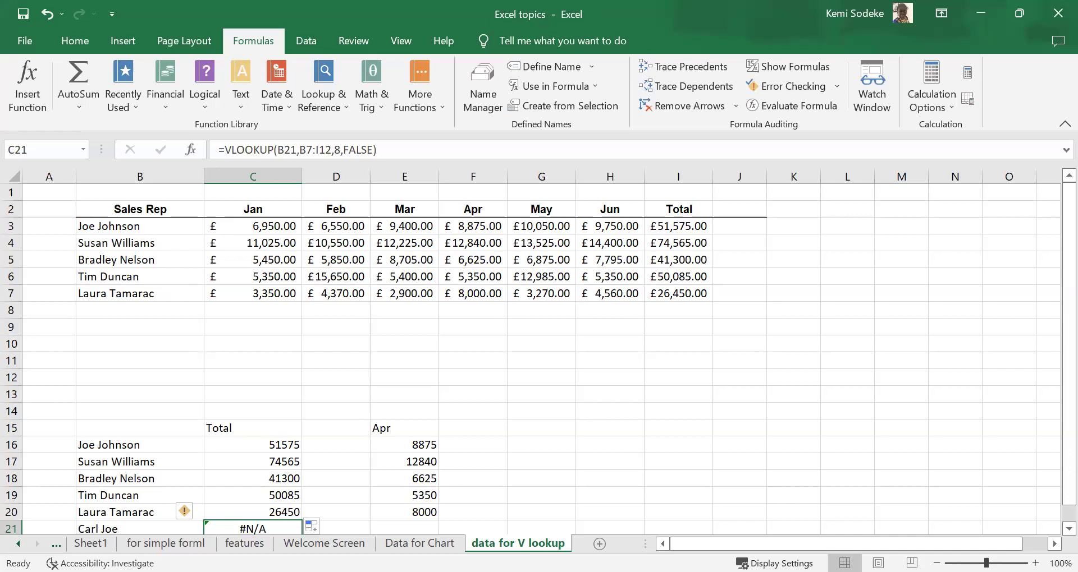
{"action": "scroll", "coordinate": [148, 481], "scroll_direction": "down", "scroll_amount": 1}
{"action": "left_click", "coordinate": [148, 479]}
{"action": "left_click", "coordinate": [257, 478]}
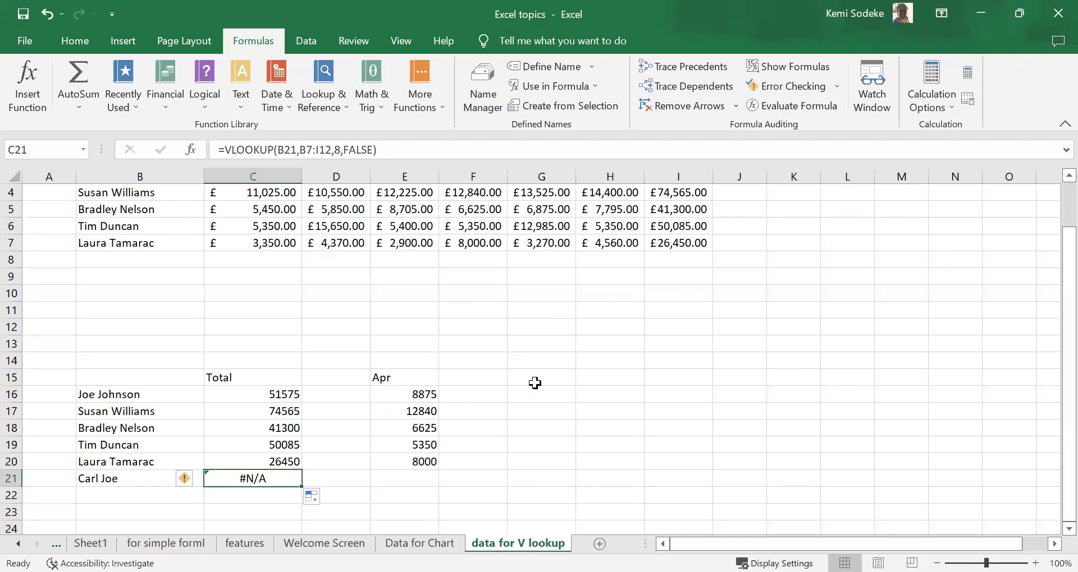
Step: Copy the second sales rep's name from B4 to B8 to create a duplicate entry below the sales table
{"action": "scroll", "coordinate": [541, 381], "scroll_direction": "up", "scroll_amount": 1}
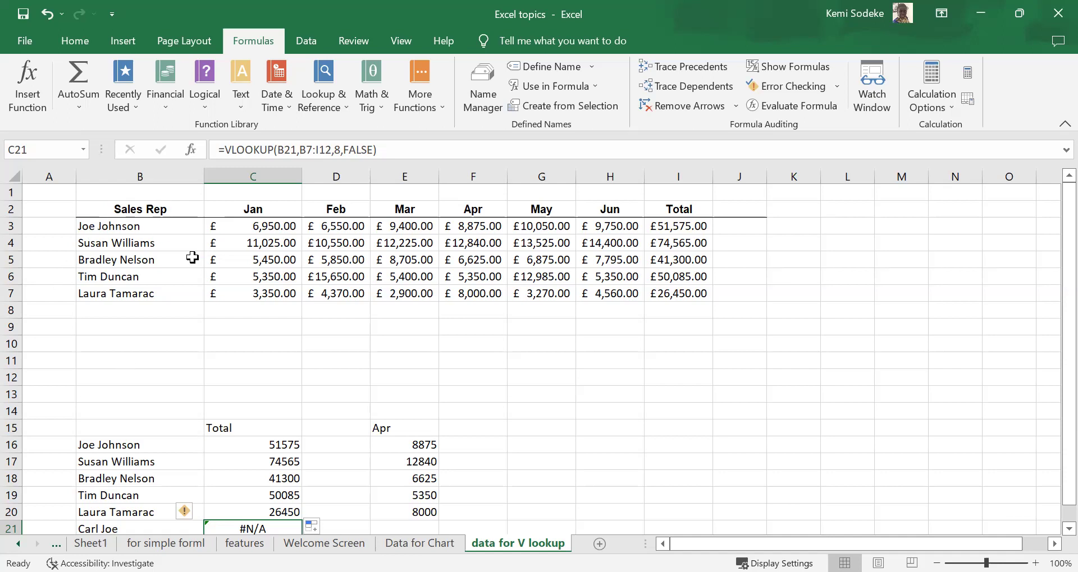
{"action": "left_click_drag", "start_coordinate": [95, 241], "coordinate": [165, 241]}
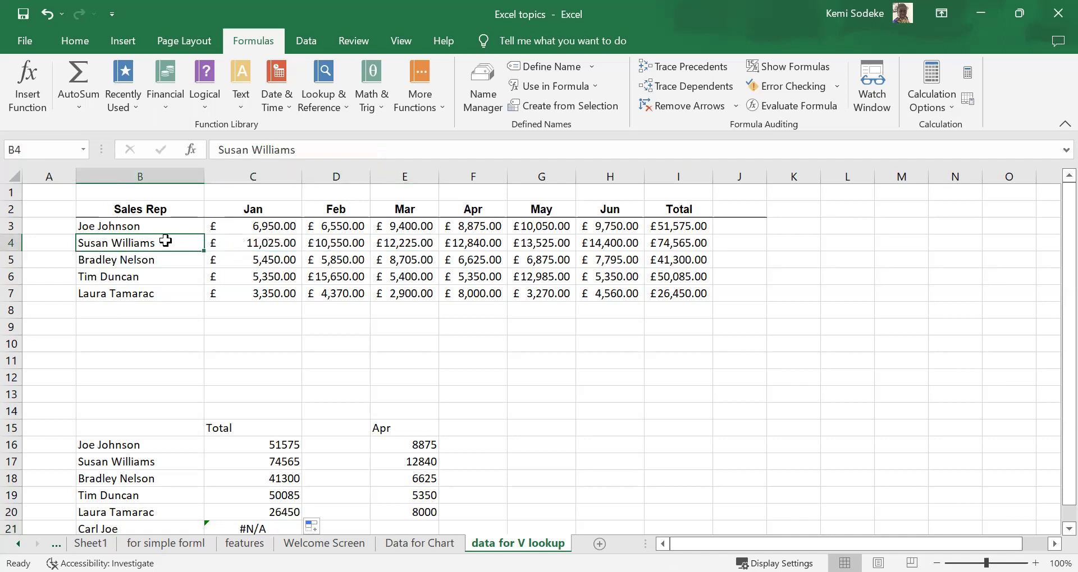
{"action": "key", "text": "ctrl+c"}
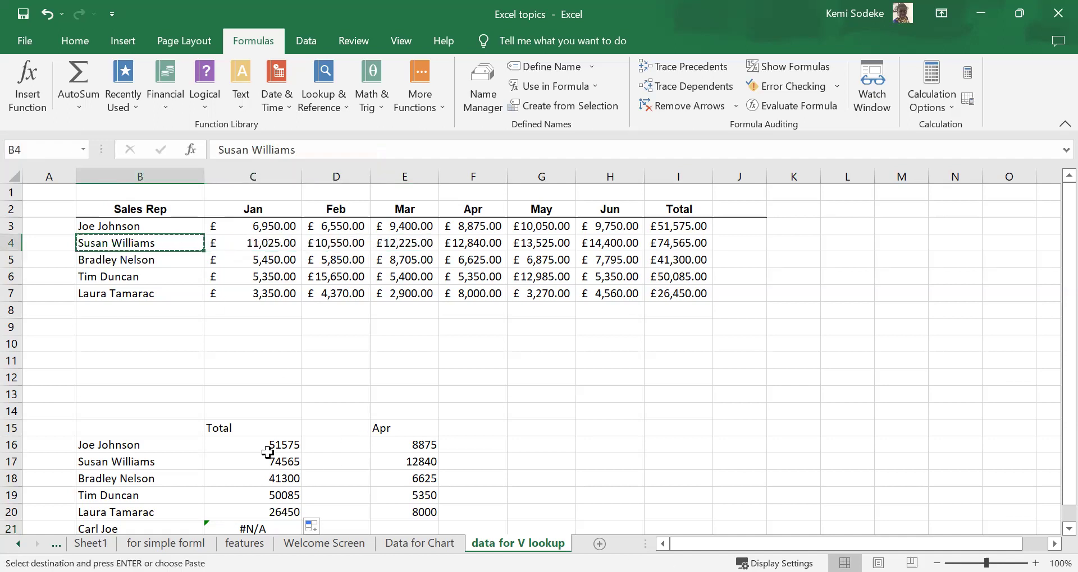
{"action": "left_click", "coordinate": [173, 311]}
{"action": "key", "text": "ctrl+v"}
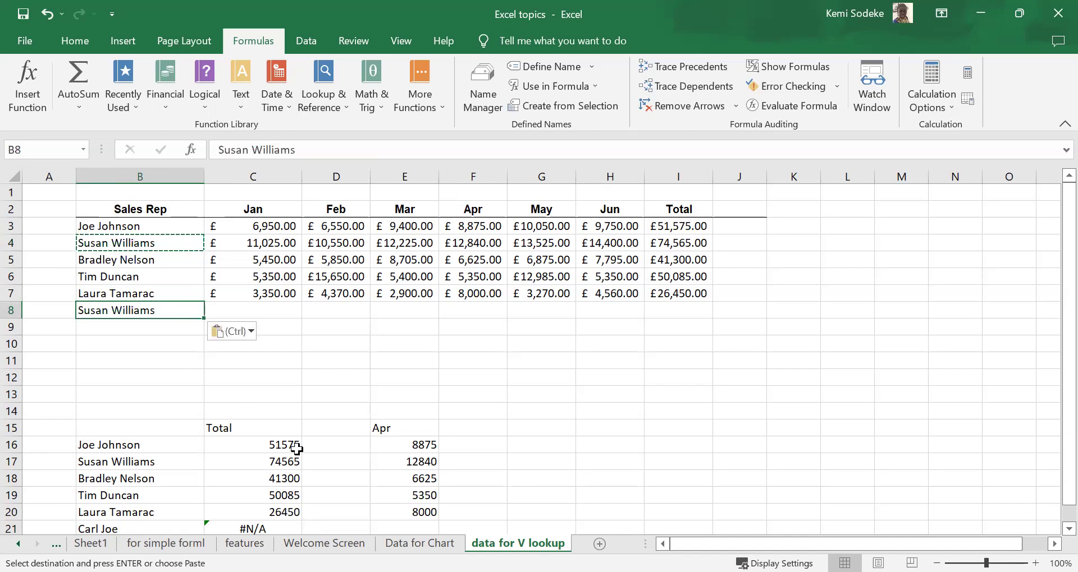
{"action": "left_click", "coordinate": [346, 380]}
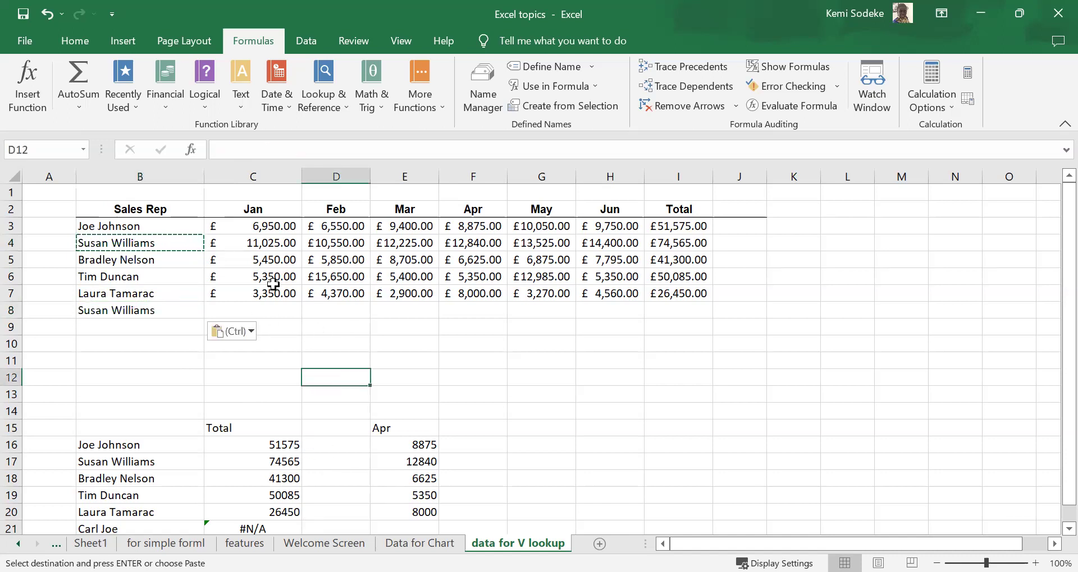
Step: Enter the duplicate rep's January to June sales in C8:H8 as 5000, 700, 800, 200, 896 and 200
{"action": "left_click", "coordinate": [266, 310]}
{"action": "type", "text": "5000"}
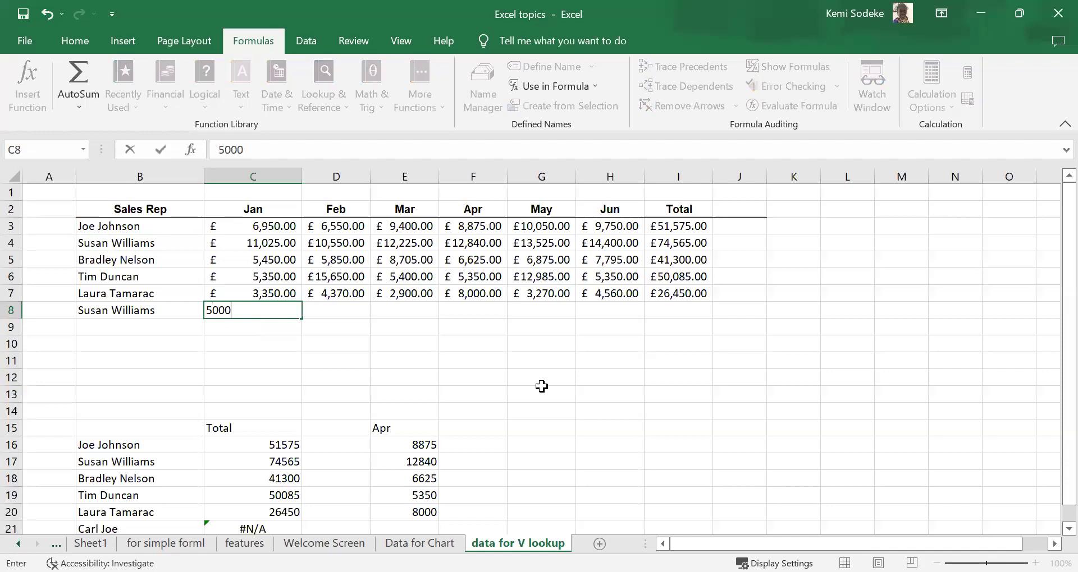
{"action": "key", "text": "Tab"}
{"action": "type", "text": "700"}
{"action": "key", "text": "Tab"}
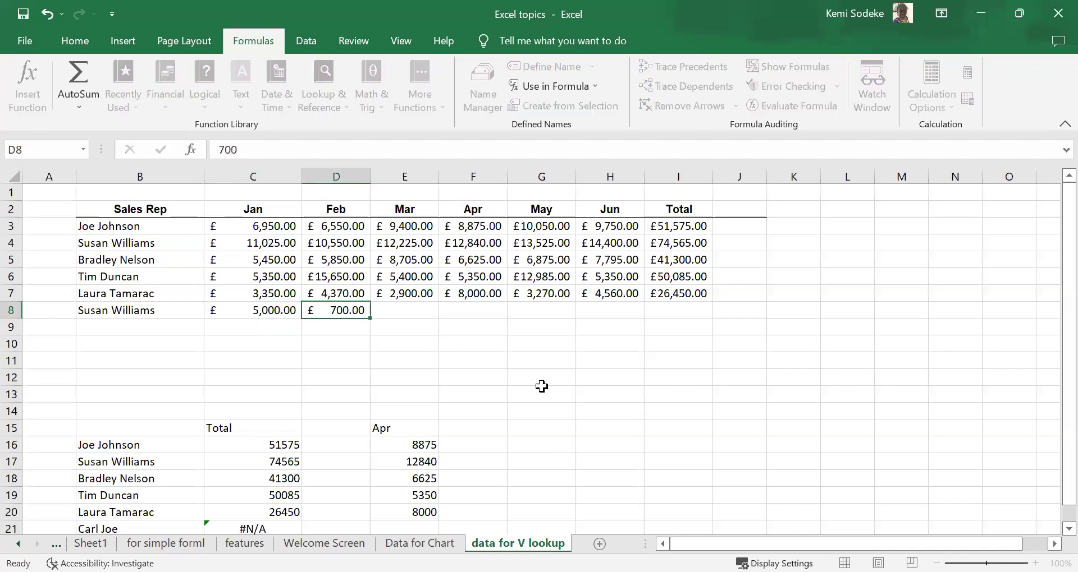
{"action": "type", "text": "800"}
{"action": "key", "text": "Tab"}
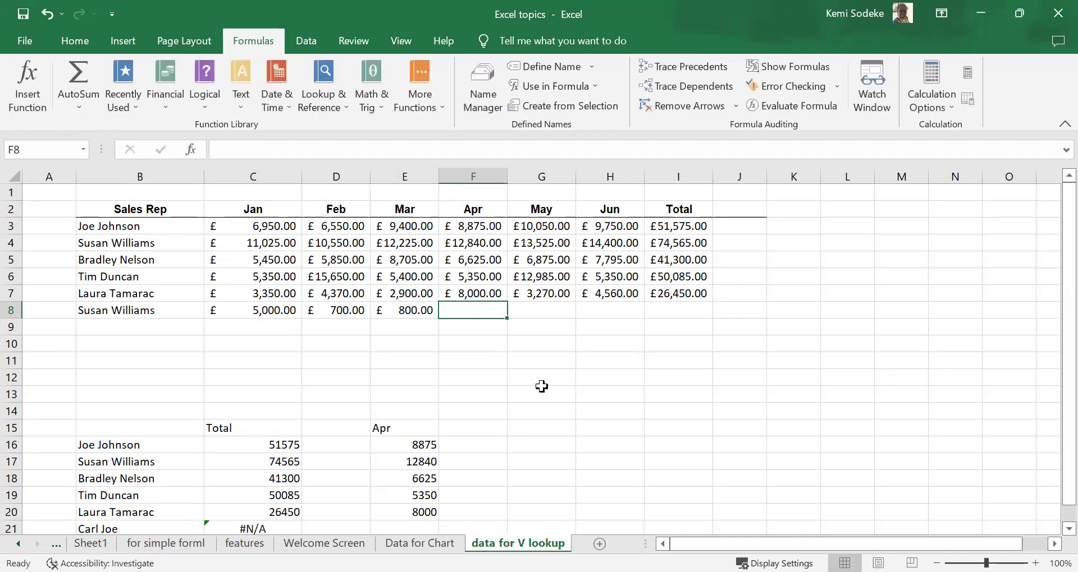
{"action": "type", "text": "200"}
{"action": "key", "text": "Tab"}
{"action": "type", "text": "896"}
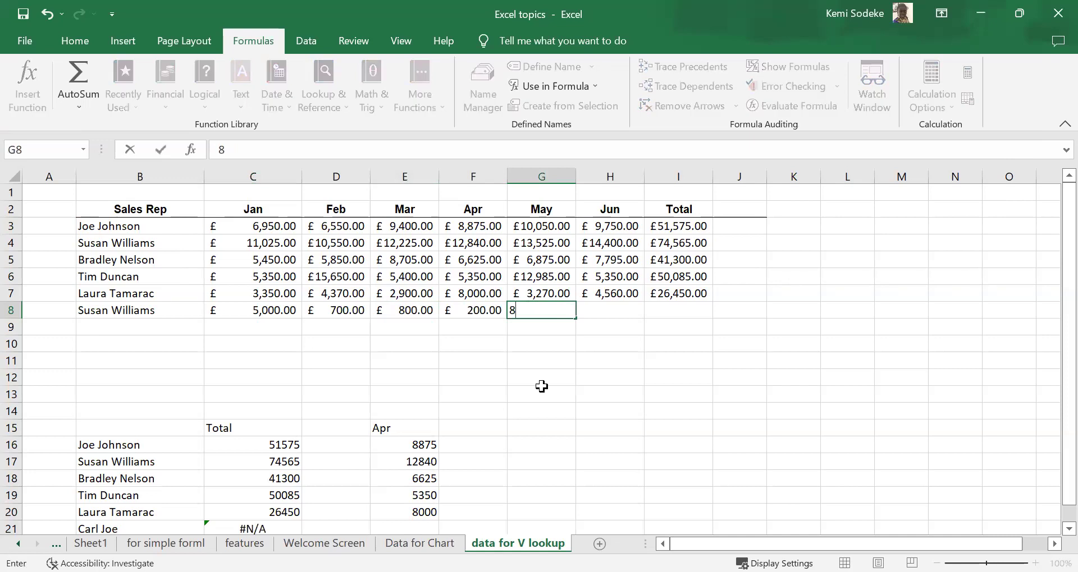
{"action": "key", "text": "Tab"}
{"action": "type", "text": "200"}
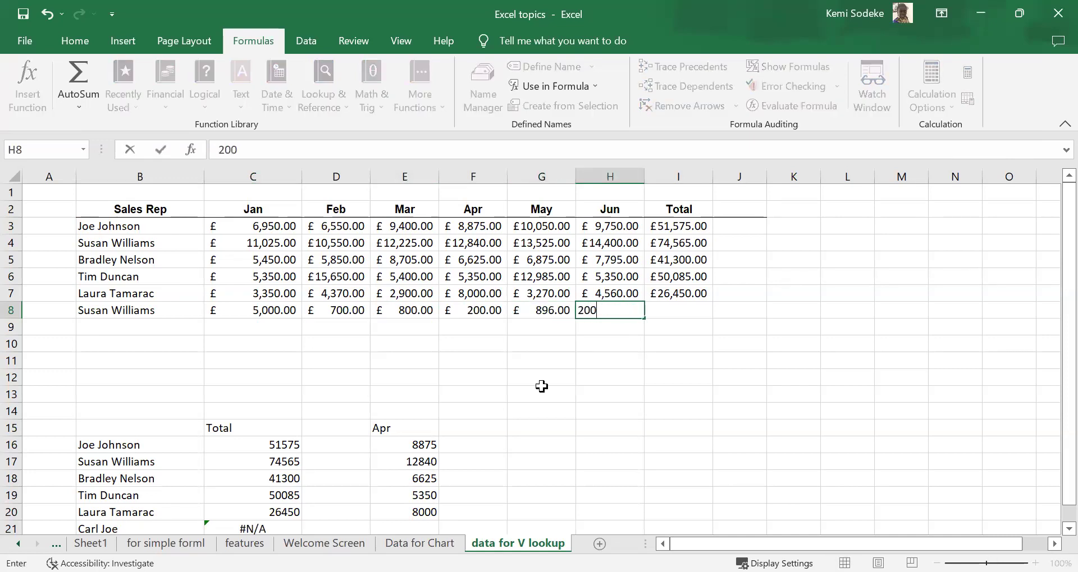
{"action": "key", "text": "Tab"}
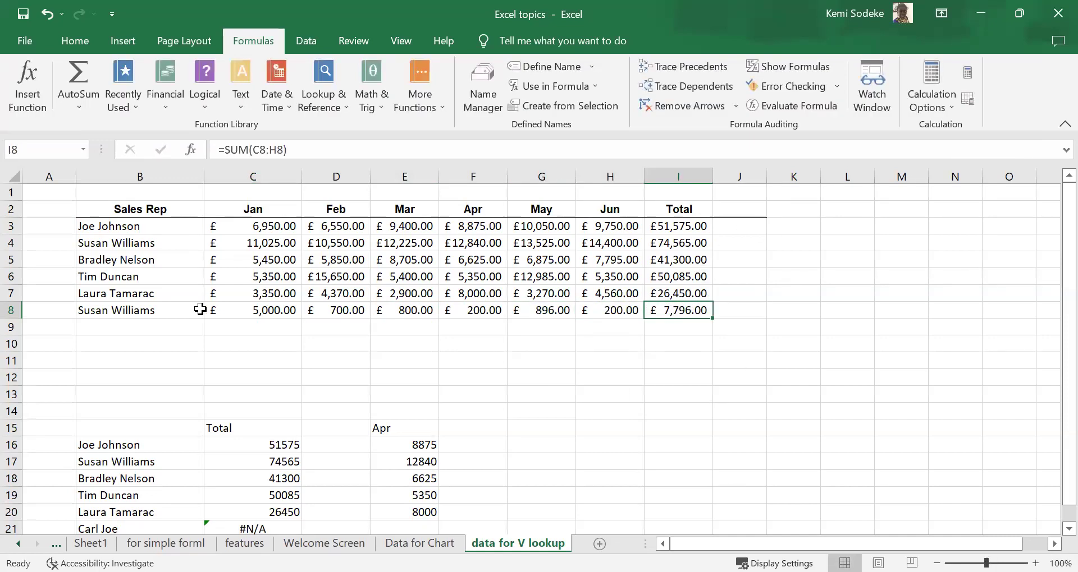
Step: Compare the names and totals of the duplicated sales rep in rows 4 and 8
{"action": "left_click", "coordinate": [167, 245]}
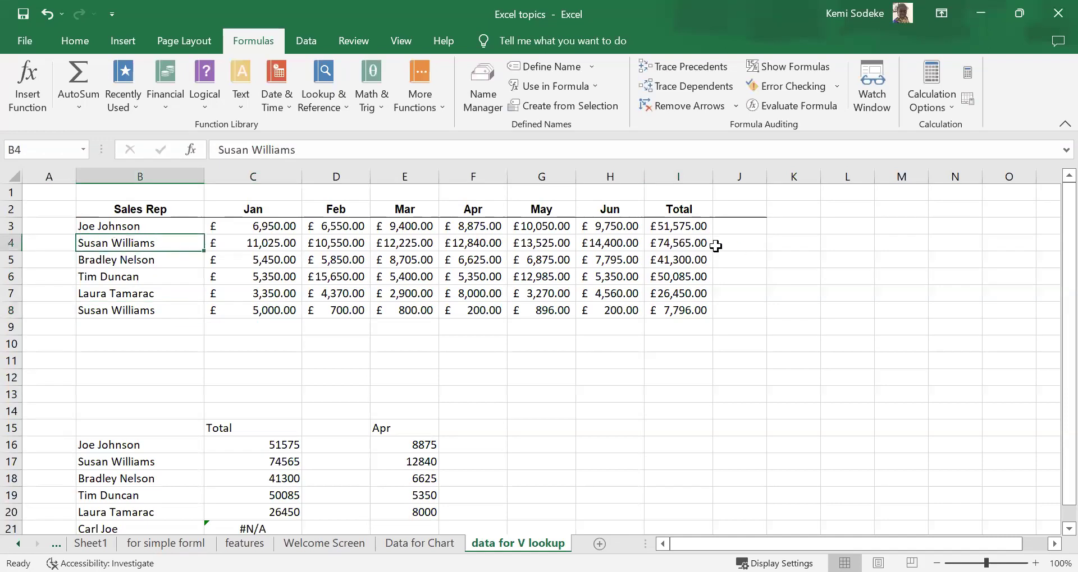
{"action": "left_click", "coordinate": [685, 242]}
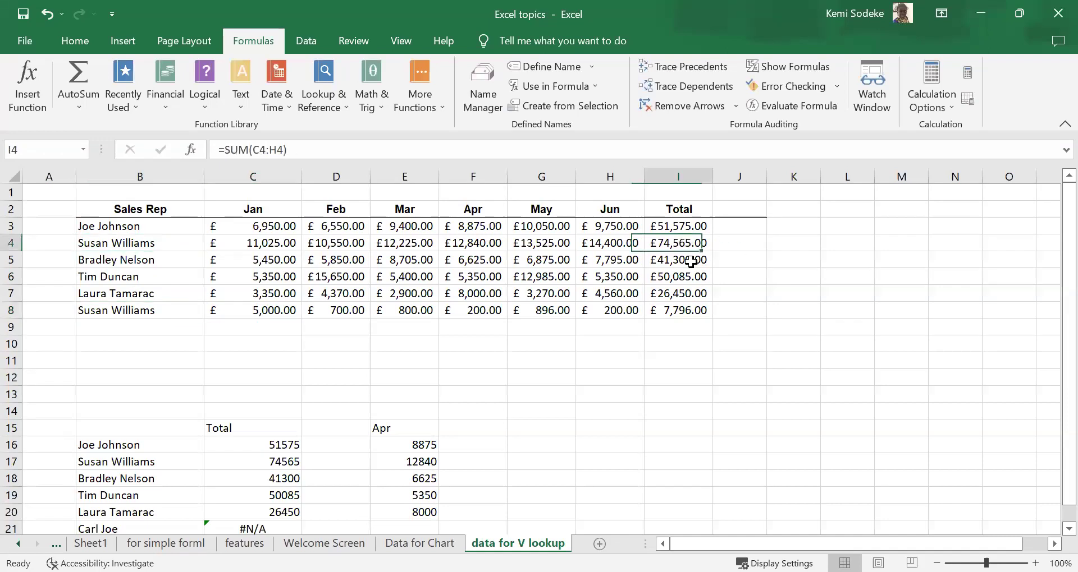
{"action": "left_click", "coordinate": [171, 312]}
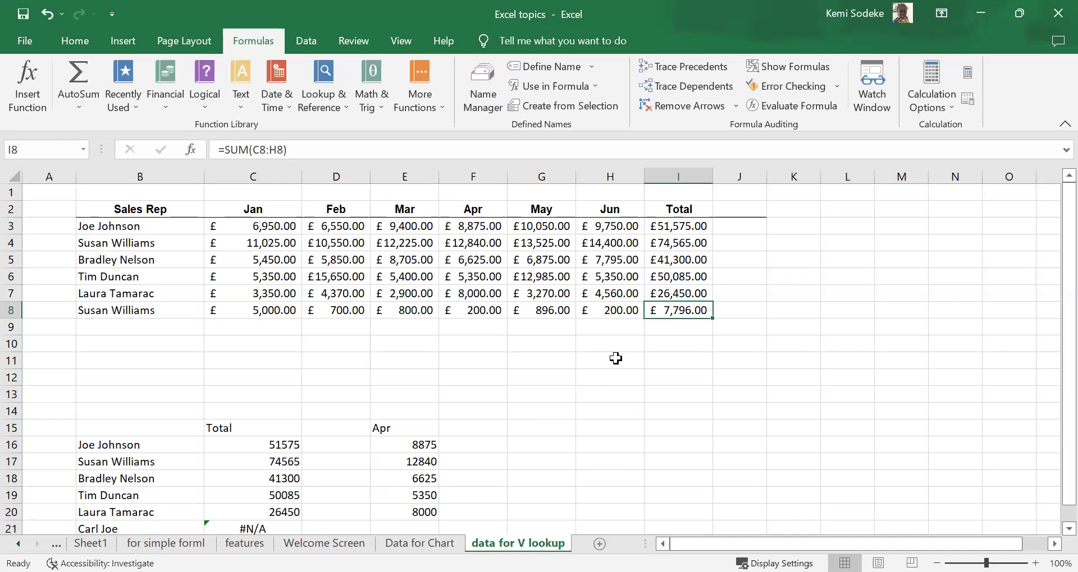
Step: Examine the VLOOKUP formula in C17 and compare its result with the duplicated rep's rows in the sales table
{"action": "scroll", "coordinate": [440, 380], "scroll_direction": "down", "scroll_amount": 1}
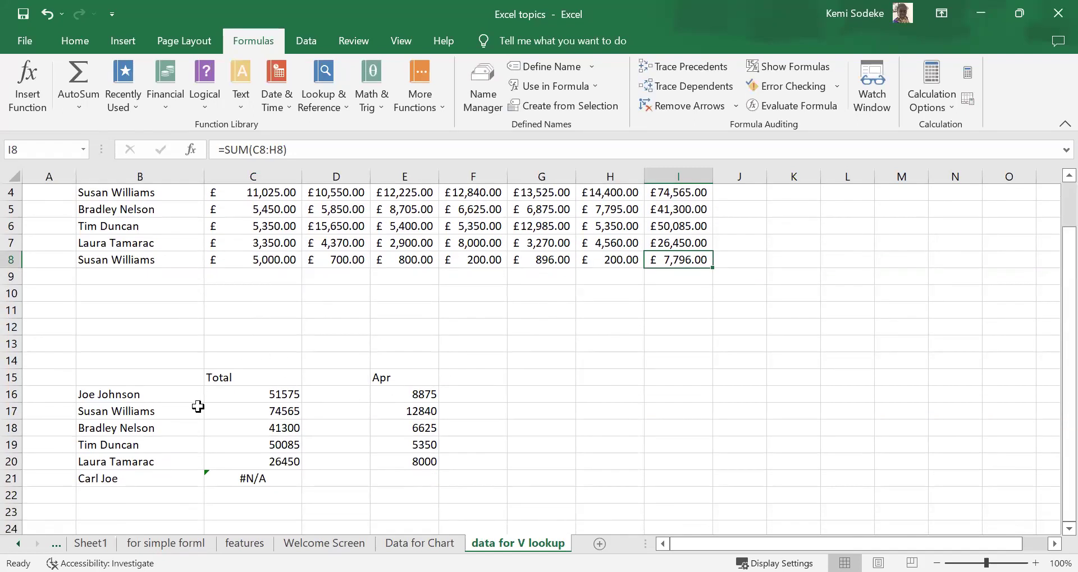
{"action": "left_click", "coordinate": [173, 411]}
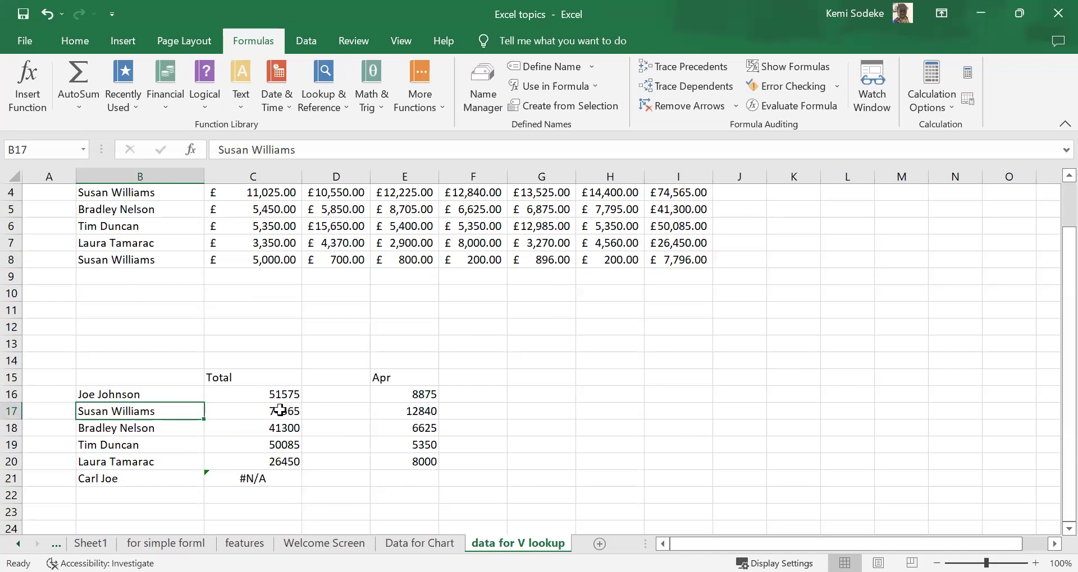
{"action": "left_click", "coordinate": [280, 410]}
{"action": "left_click", "coordinate": [380, 159]}
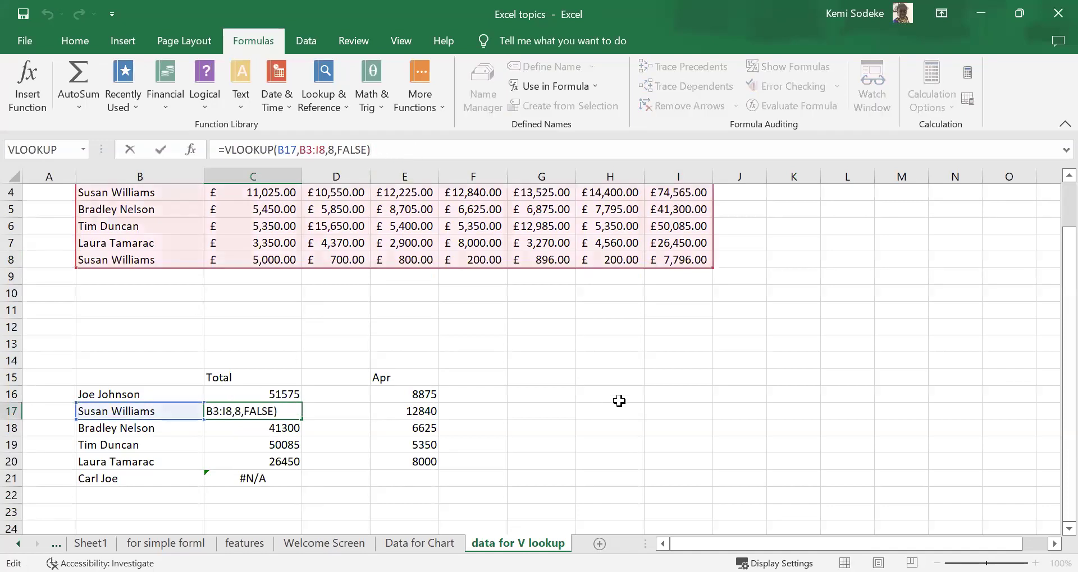
{"action": "left_click", "coordinate": [649, 389]}
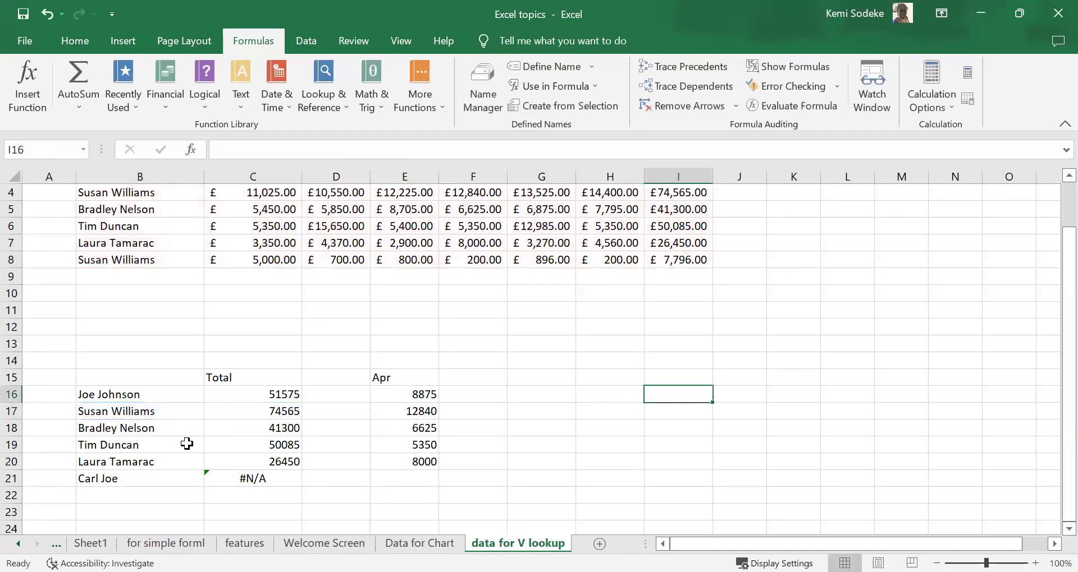
{"action": "left_click", "coordinate": [250, 414]}
{"action": "scroll", "coordinate": [396, 352], "scroll_direction": "up", "scroll_amount": 1}
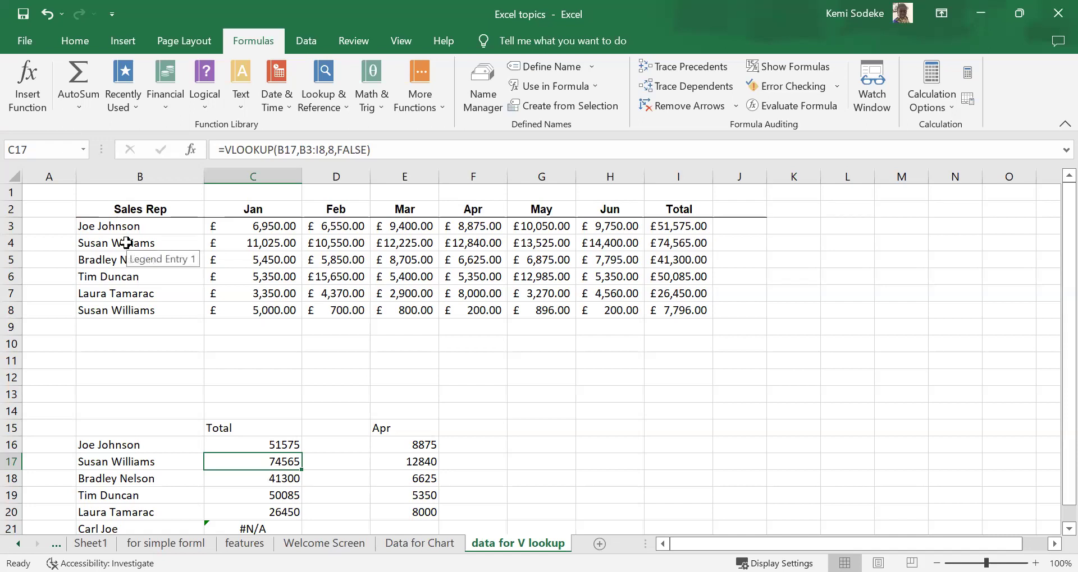
Step: Highlight duplicate names in B3:B8 using conditional formatting with Light Red Fill with Dark Red Text
{"action": "left_click", "coordinate": [74, 41]}
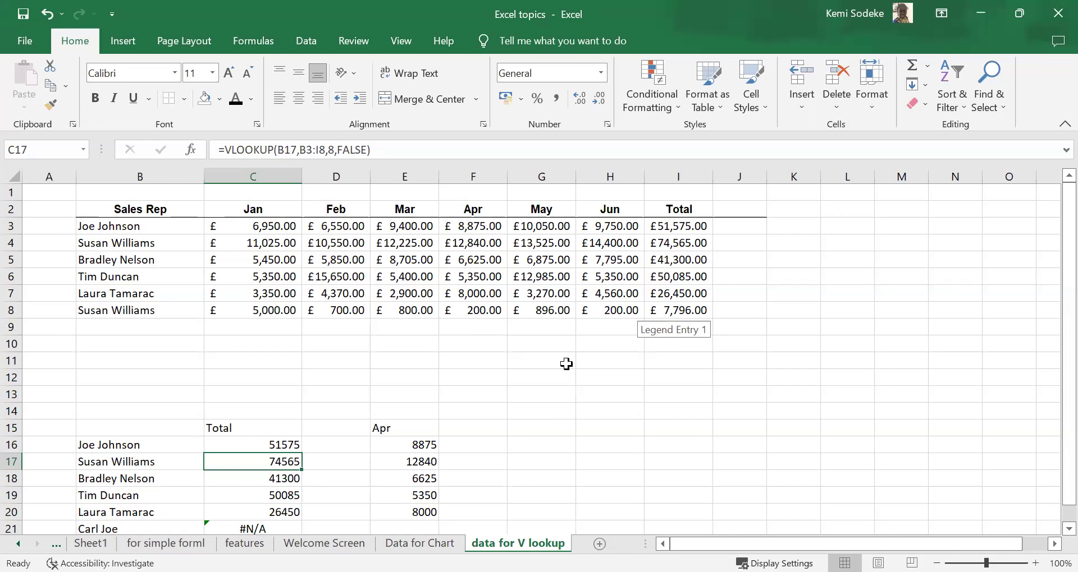
{"action": "left_click_drag", "start_coordinate": [156, 227], "coordinate": [153, 303]}
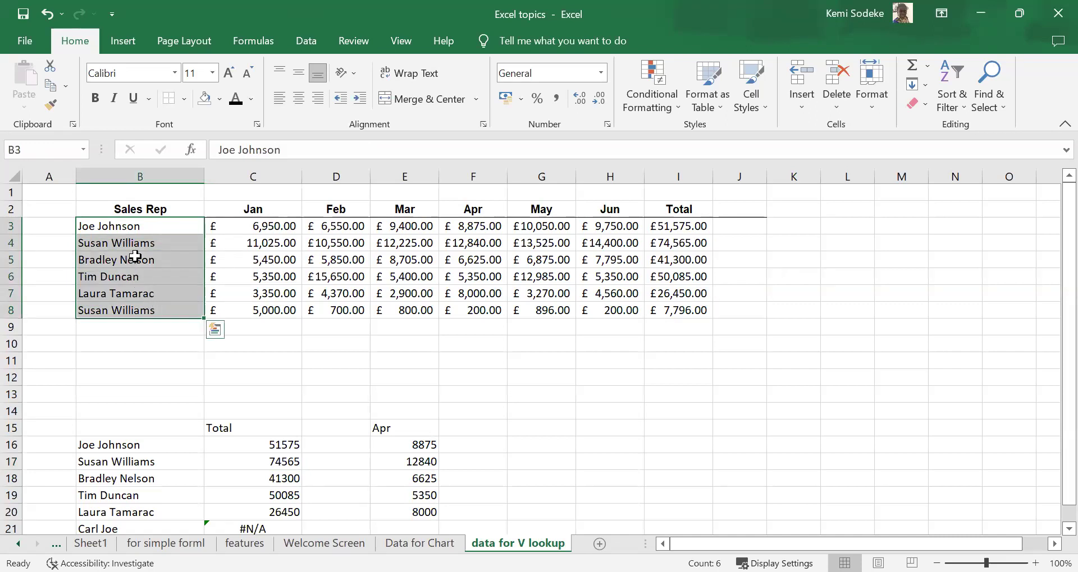
{"action": "left_click", "coordinate": [648, 75]}
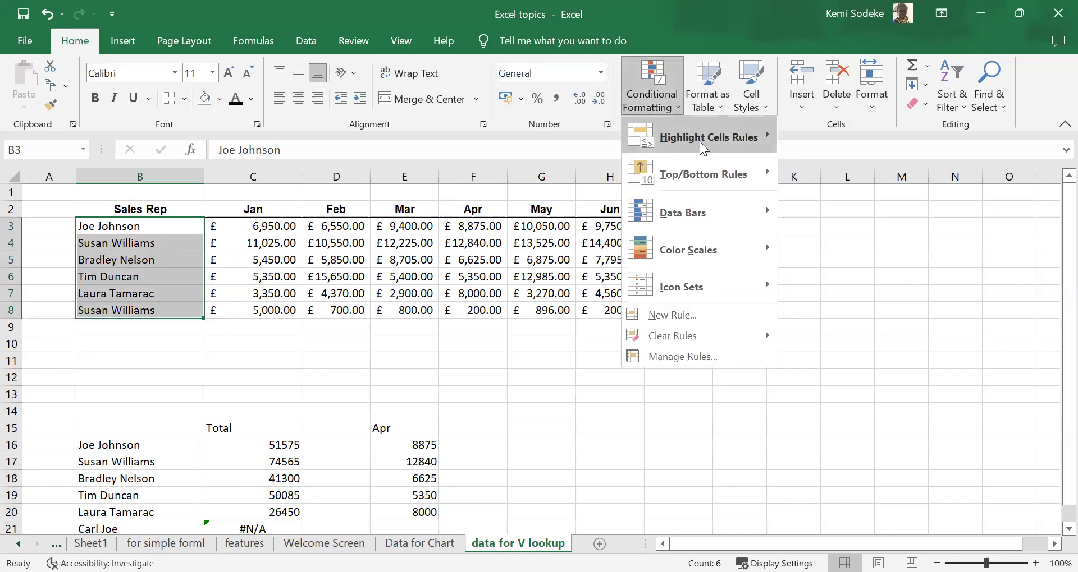
{"action": "mouse_move", "coordinate": [741, 147]}
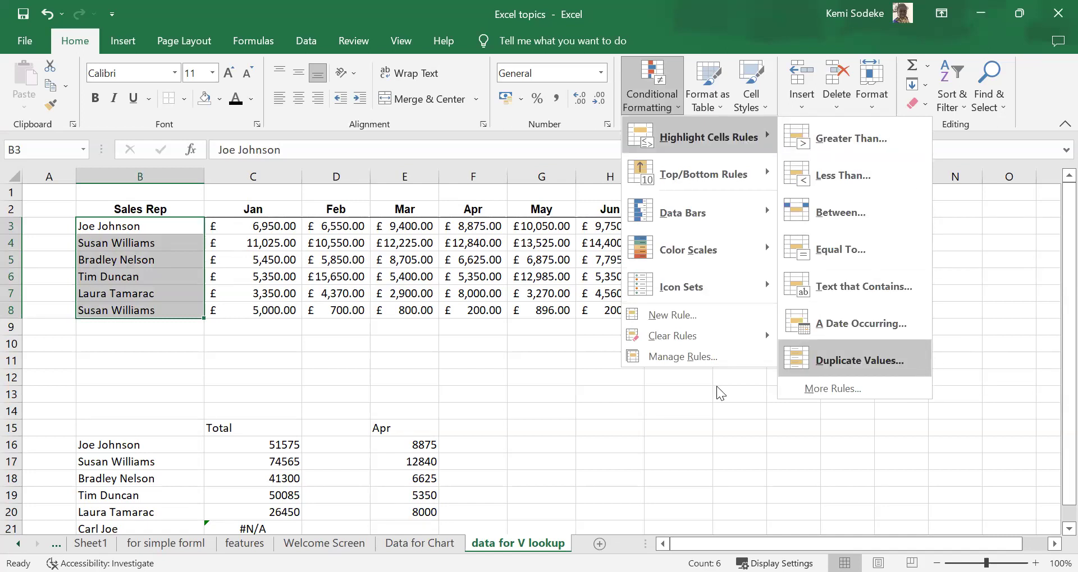
{"action": "left_click", "coordinate": [905, 363]}
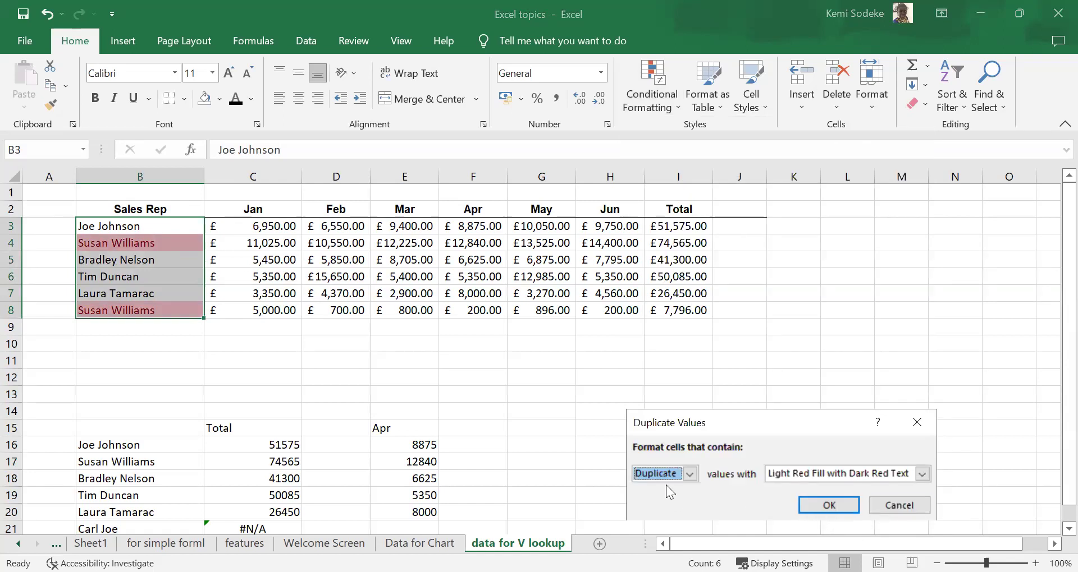
{"action": "left_click_drag", "start_coordinate": [780, 426], "coordinate": [788, 380]}
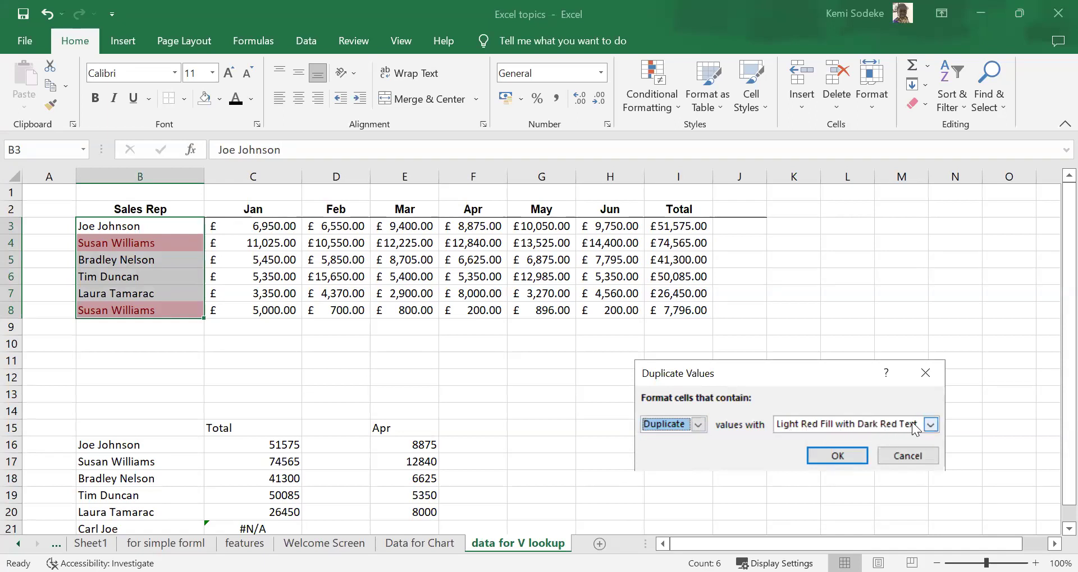
{"action": "left_click", "coordinate": [836, 457]}
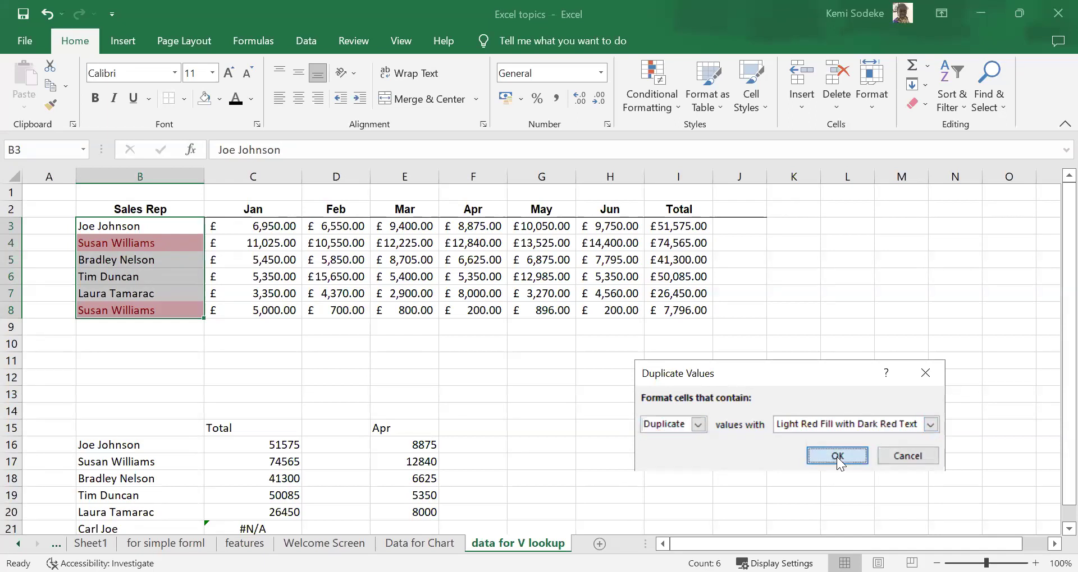
{"action": "left_click", "coordinate": [246, 371]}
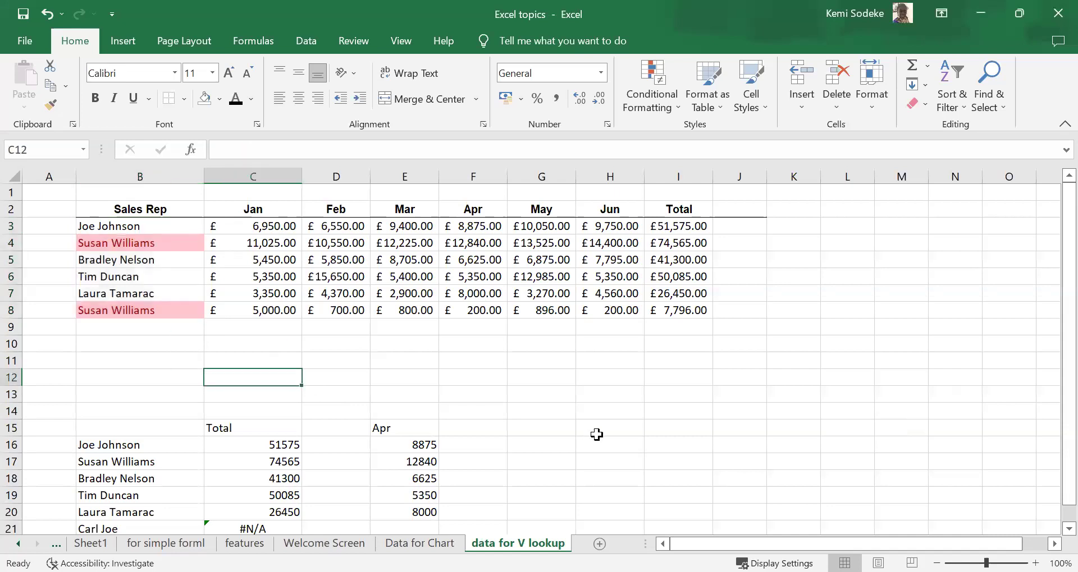
Step: Add filters to the sales table headers and filter the Sales Rep column by the light red cell color
{"action": "left_click", "coordinate": [159, 247]}
{"action": "left_click", "coordinate": [154, 311]}
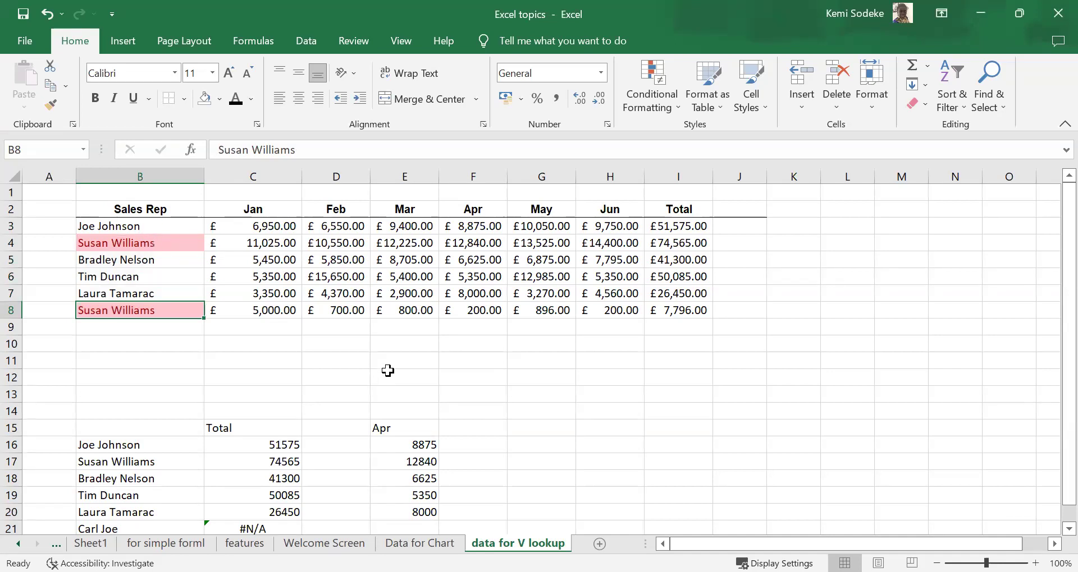
{"action": "left_click", "coordinate": [152, 210]}
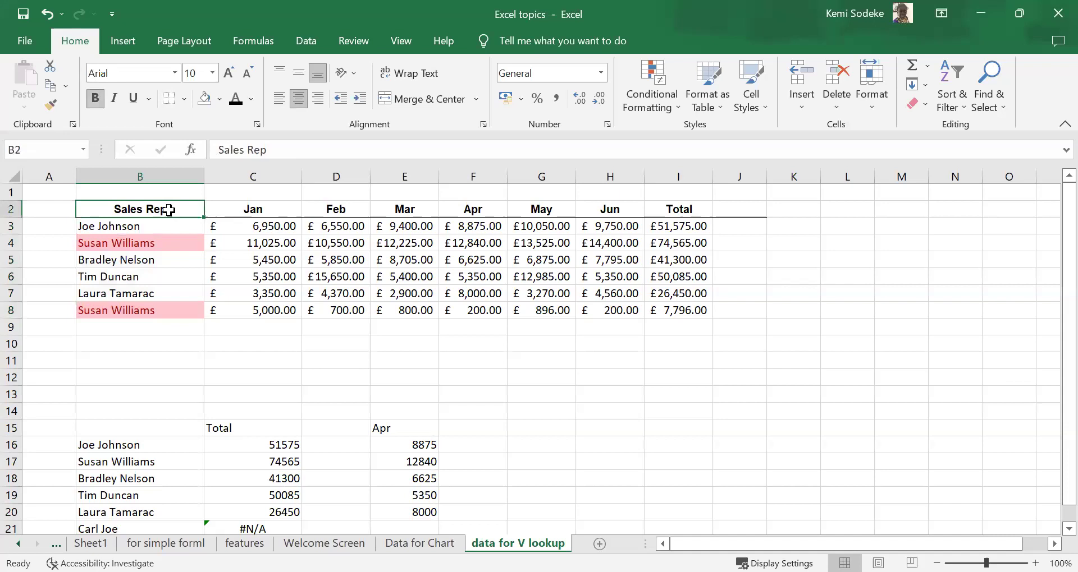
{"action": "left_click", "coordinate": [308, 43]}
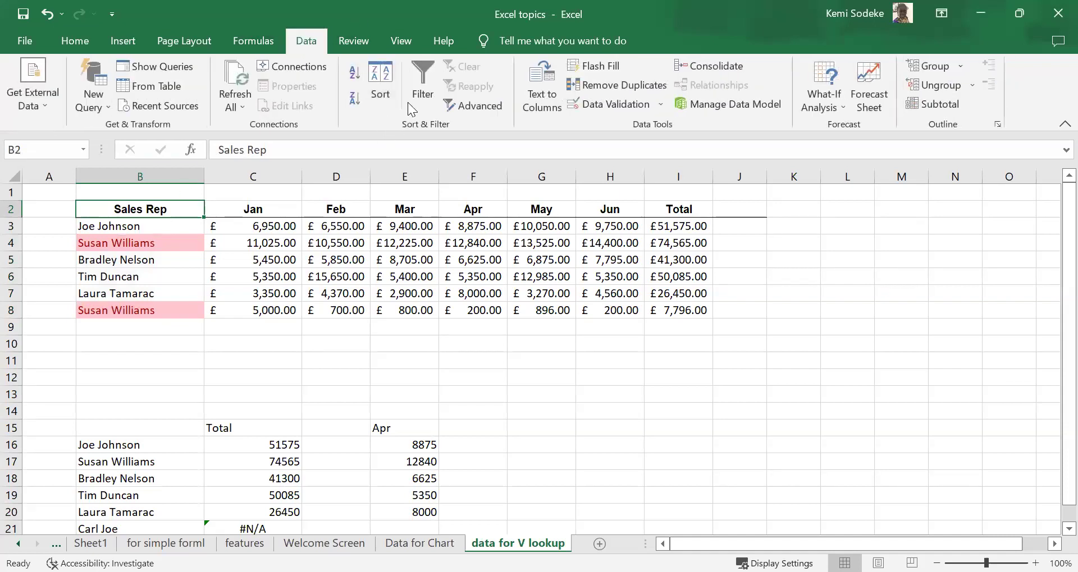
{"action": "left_click", "coordinate": [422, 82]}
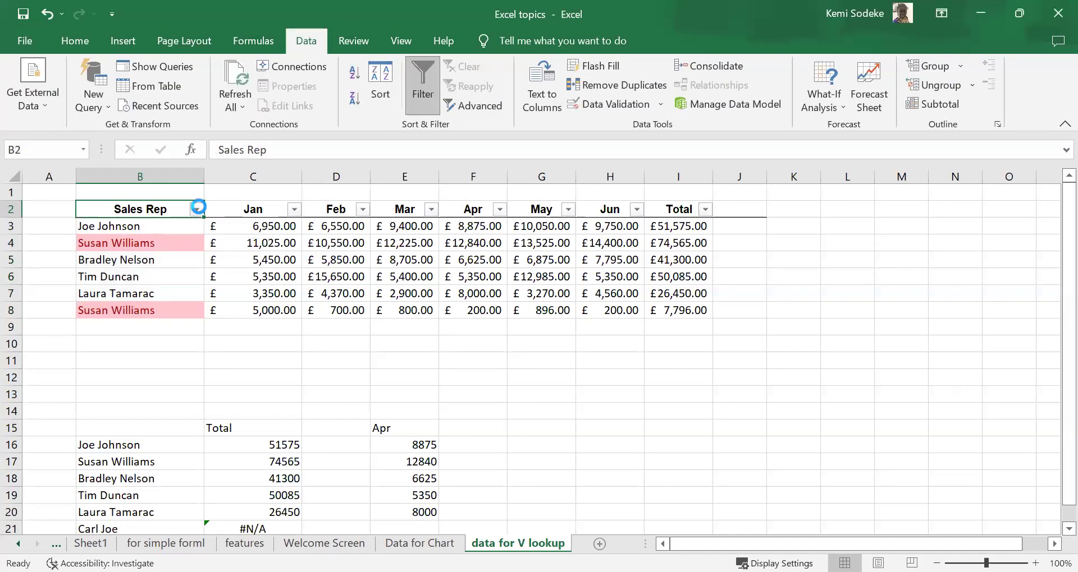
{"action": "left_click", "coordinate": [196, 208]}
{"action": "left_click", "coordinate": [300, 322]}
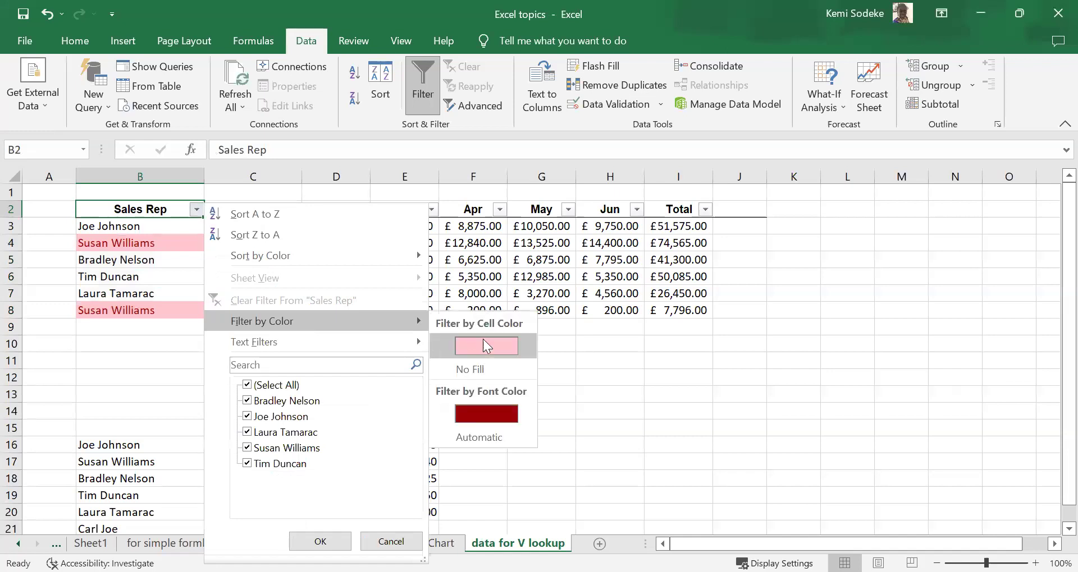
{"action": "left_click", "coordinate": [498, 346]}
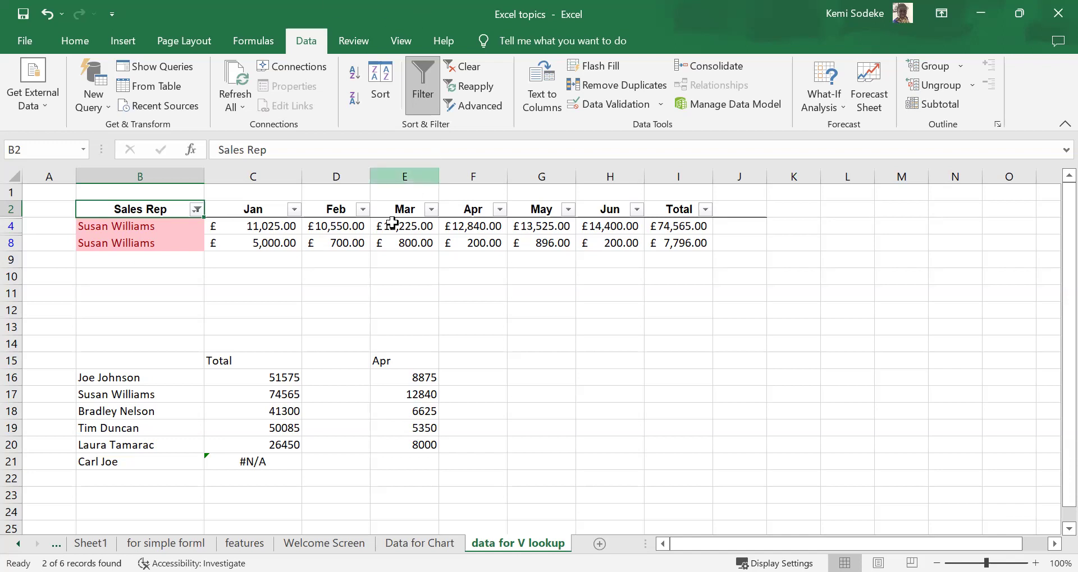
Step: Clear the color filter from the Sales Rep column to show all the rows of the sales table
{"action": "left_click", "coordinate": [194, 210]}
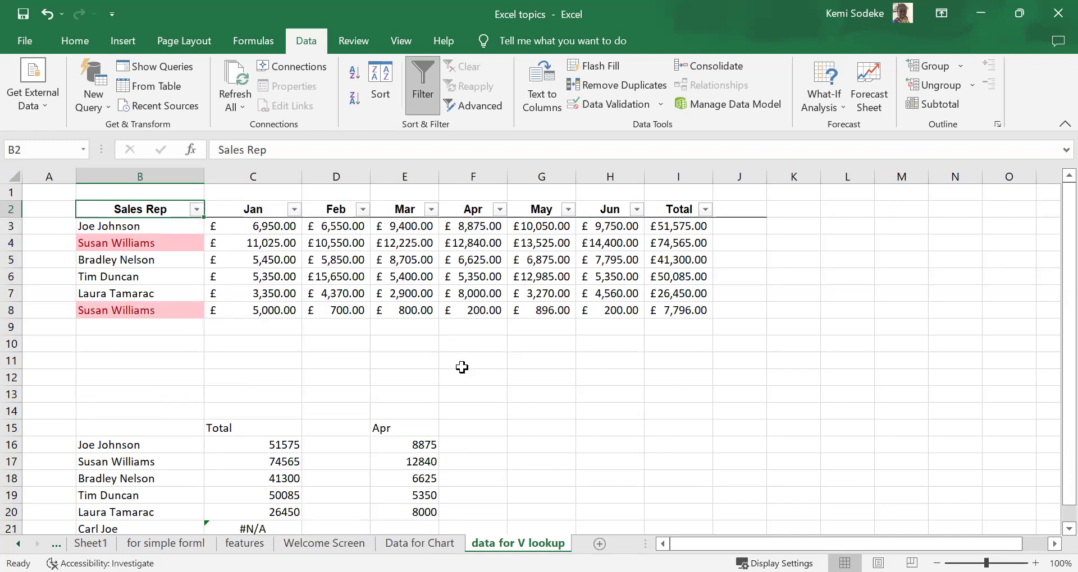
{"action": "scroll", "coordinate": [462, 366], "scroll_direction": "down", "scroll_amount": 2}
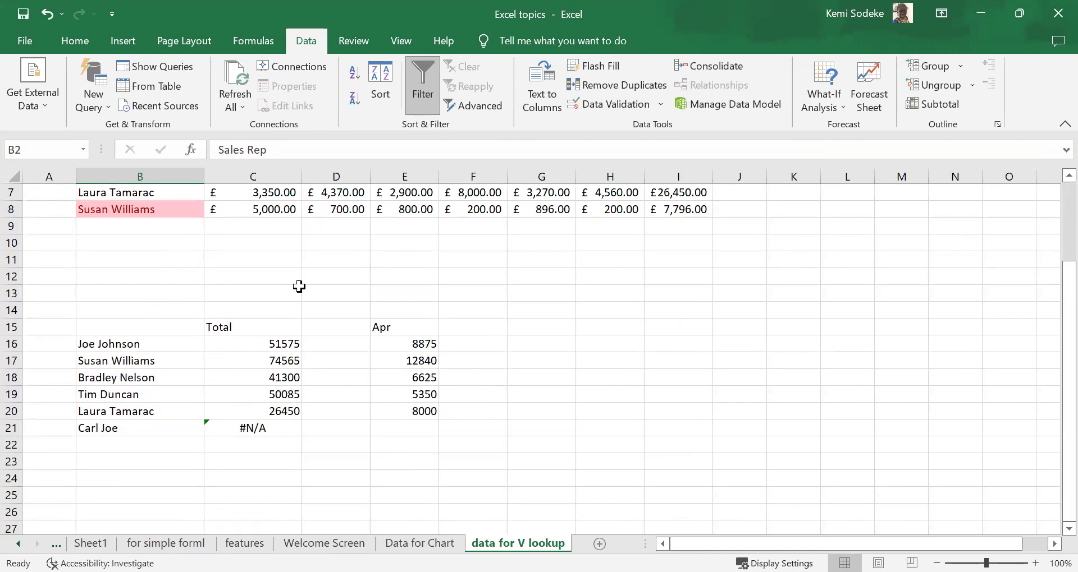
{"action": "left_click", "coordinate": [570, 344]}
{"action": "scroll", "coordinate": [628, 355], "scroll_direction": "up", "scroll_amount": 2}
{"action": "scroll", "coordinate": [295, 372], "scroll_direction": "down", "scroll_amount": 1}
{"action": "scroll", "coordinate": [300, 374], "scroll_direction": "up", "scroll_amount": 1}
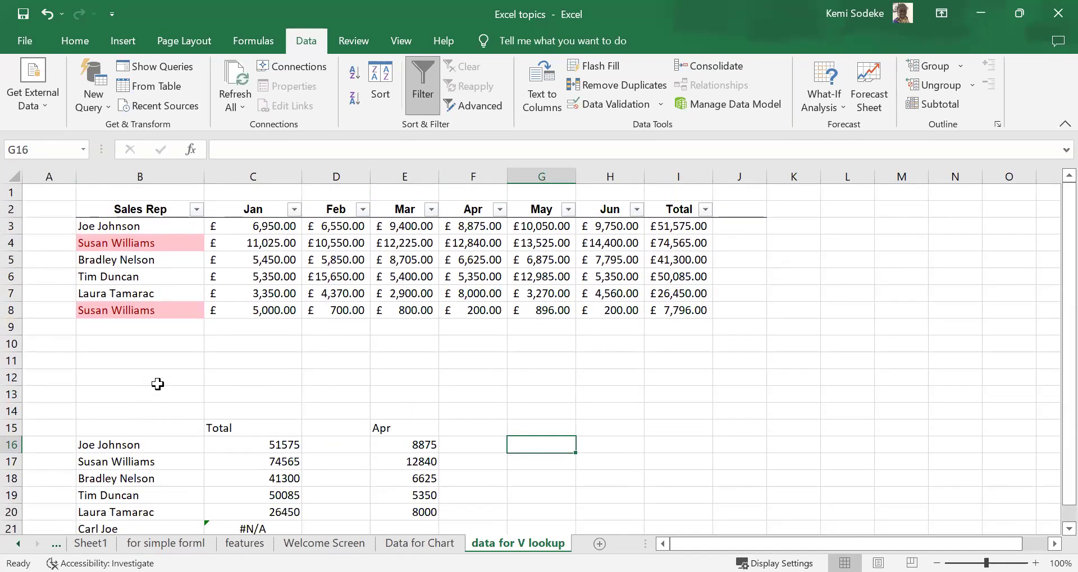
{"action": "scroll", "coordinate": [169, 385], "scroll_direction": "down", "scroll_amount": 2}
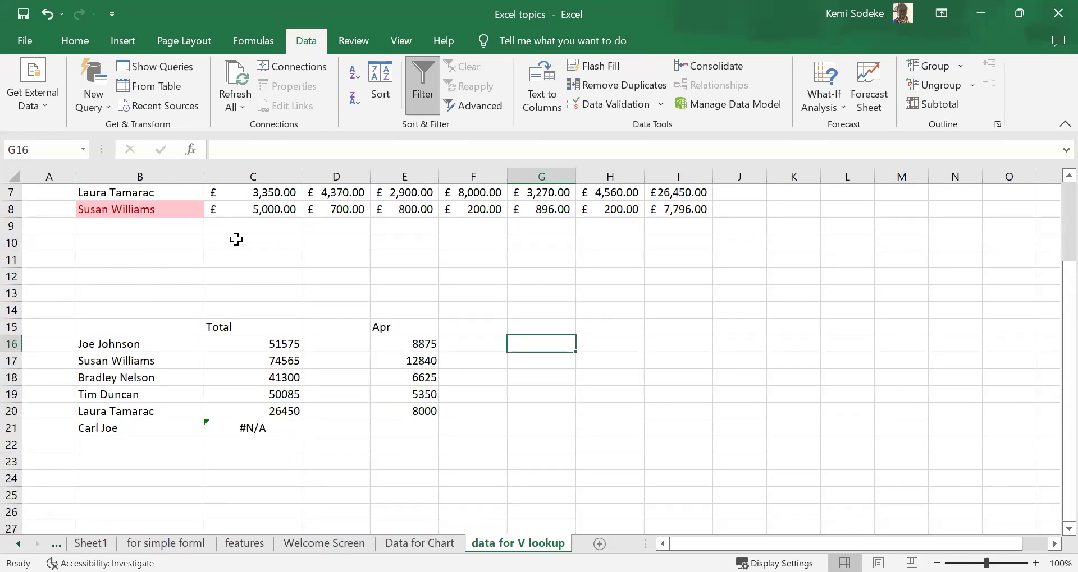
Step: Delete the contents of B11:F22, including the Total and Apr lookup results below the sales table
{"action": "left_click", "coordinate": [154, 261]}
{"action": "scroll", "coordinate": [386, 388], "scroll_direction": "up", "scroll_amount": 1}
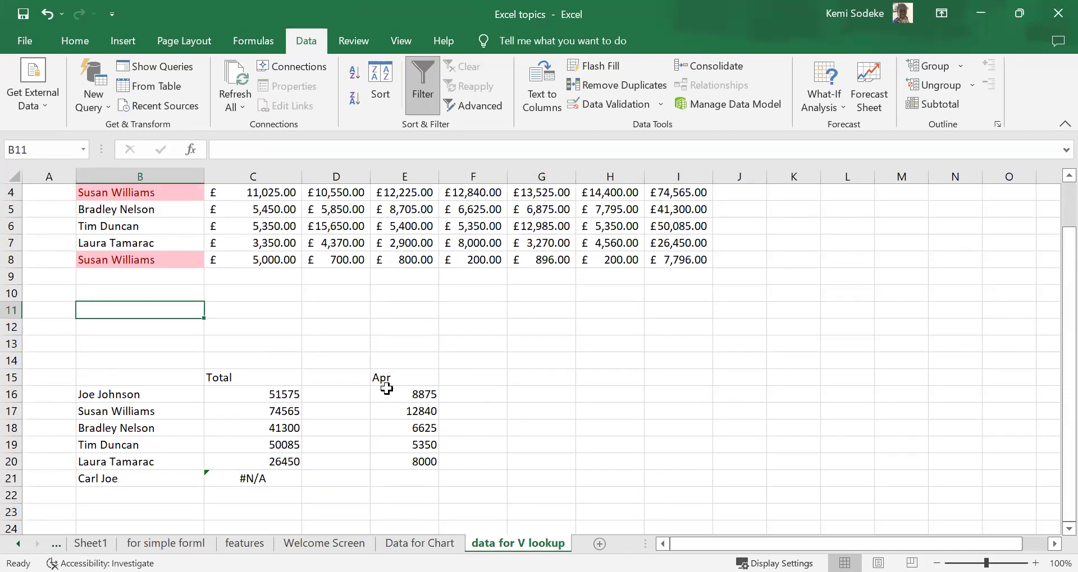
{"action": "left_click_drag", "start_coordinate": [89, 308], "coordinate": [505, 494]}
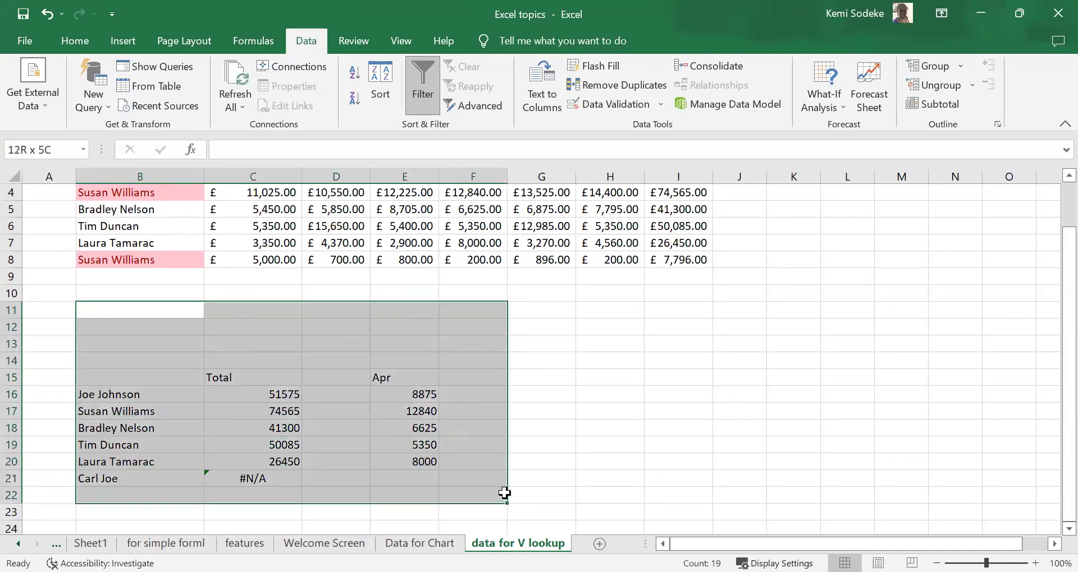
{"action": "key", "text": "Delete"}
{"action": "left_click", "coordinate": [587, 433]}
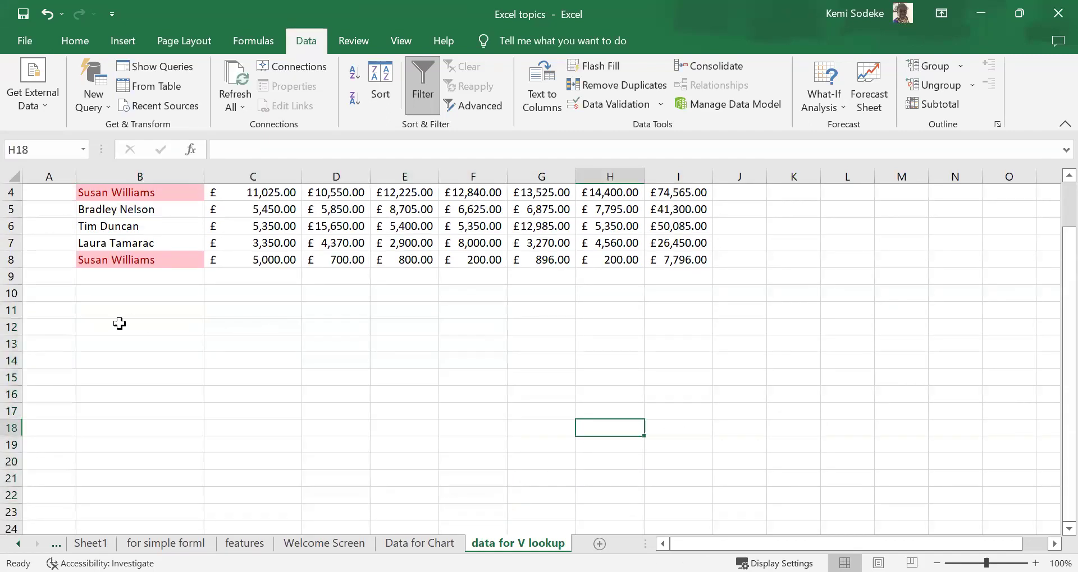
Step: Enter the label SumIf in B12 below the sales table and move it to B14
{"action": "left_click", "coordinate": [154, 327]}
{"action": "type", "text": "Su"}
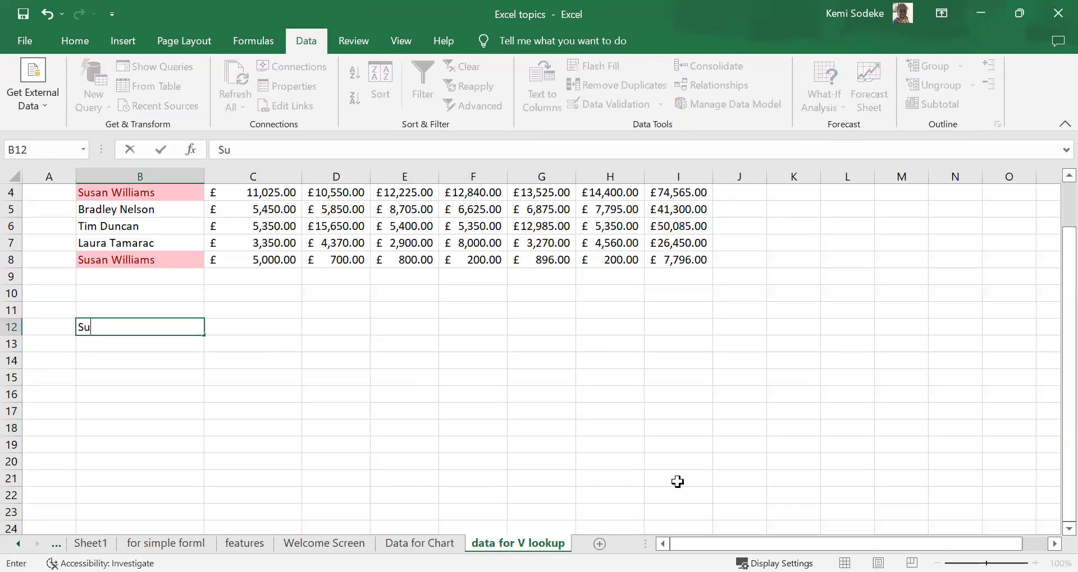
{"action": "type", "text": "mIf"}
{"action": "key", "text": "Return"}
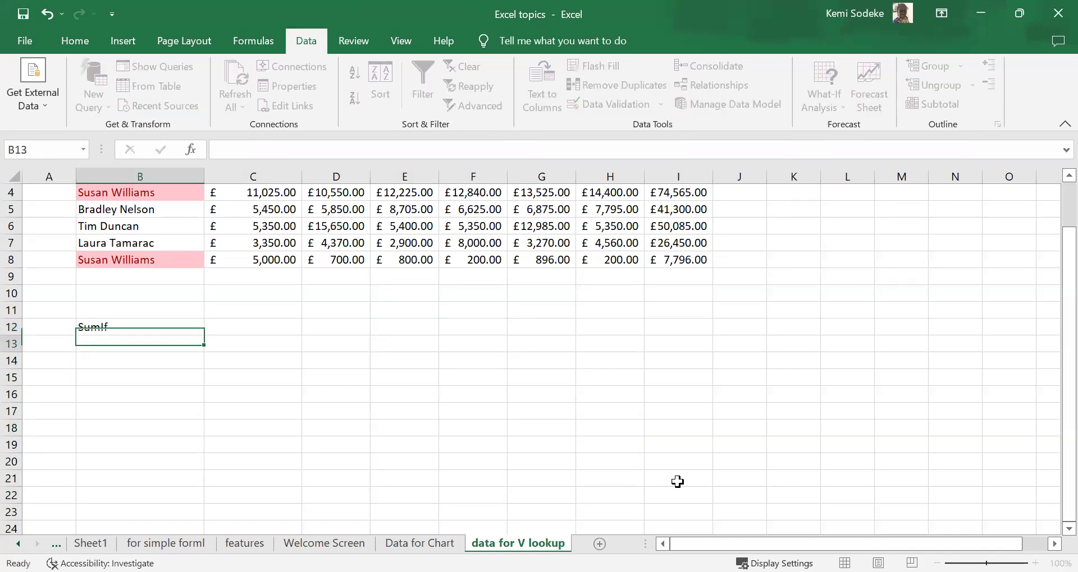
{"action": "scroll", "coordinate": [477, 394], "scroll_direction": "up", "scroll_amount": 1}
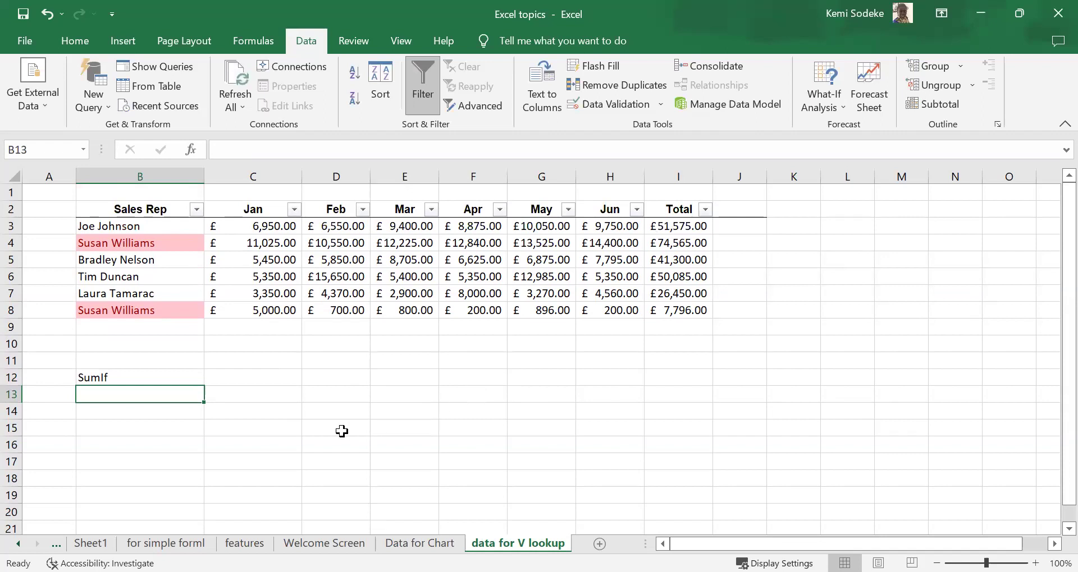
{"action": "left_click", "coordinate": [115, 381]}
{"action": "left_click_drag", "start_coordinate": [117, 385], "coordinate": [121, 418]}
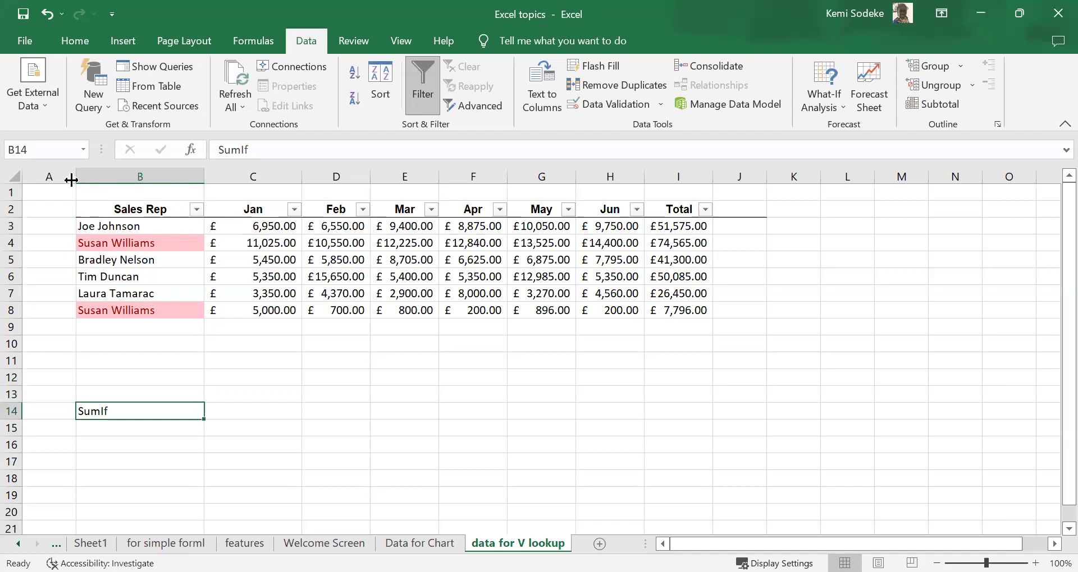
Step: Widen column A and enter Blue, Green, Yellow, Red, Blue and Green in A3:A8 beside the sales reps
{"action": "left_click_drag", "start_coordinate": [75, 178], "coordinate": [99, 177]}
{"action": "left_click", "coordinate": [82, 228]}
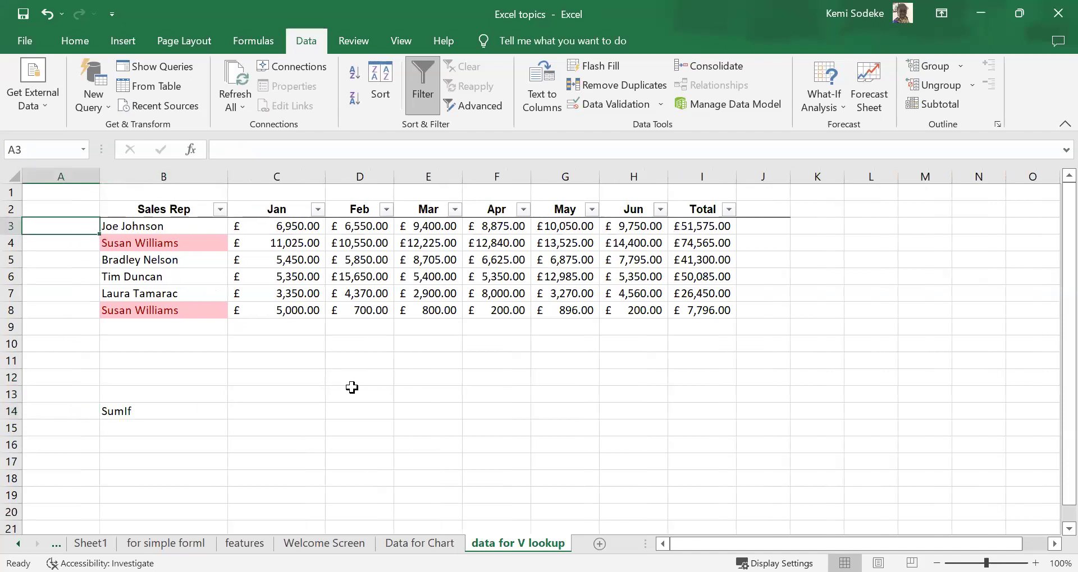
{"action": "type", "text": "Blue"}
{"action": "key", "text": "Return"}
{"action": "type", "text": "Gree"}
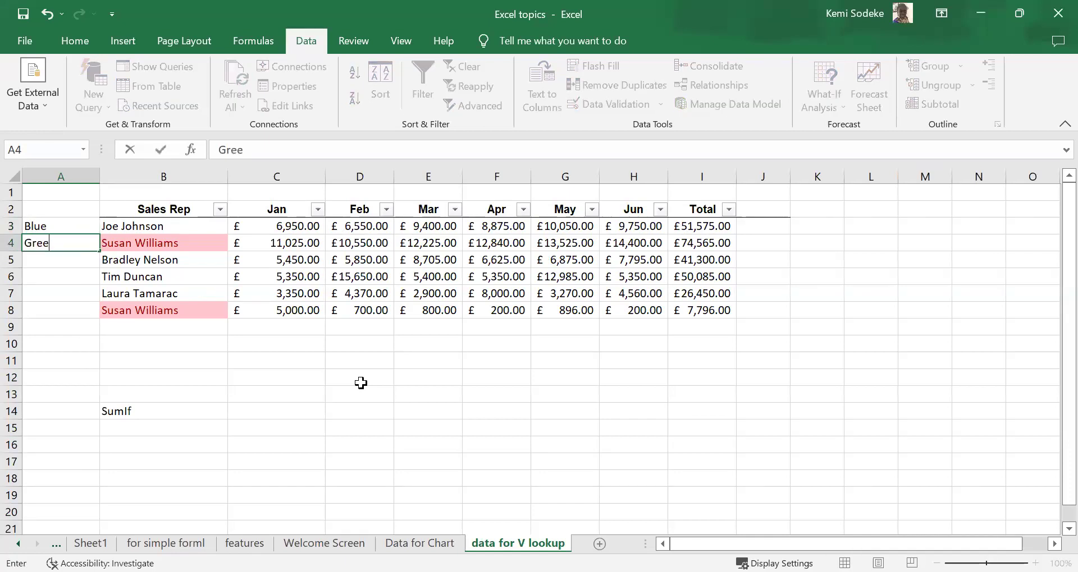
{"action": "key", "text": "Return"}
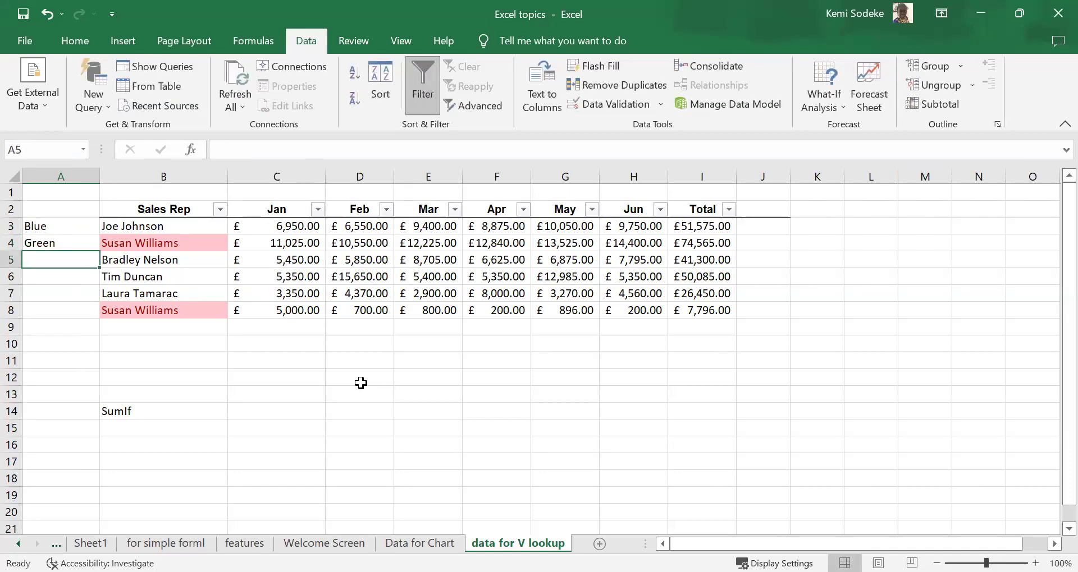
{"action": "type", "text": "Yellow"}
{"action": "key", "text": "Return"}
{"action": "type", "text": "Red"}
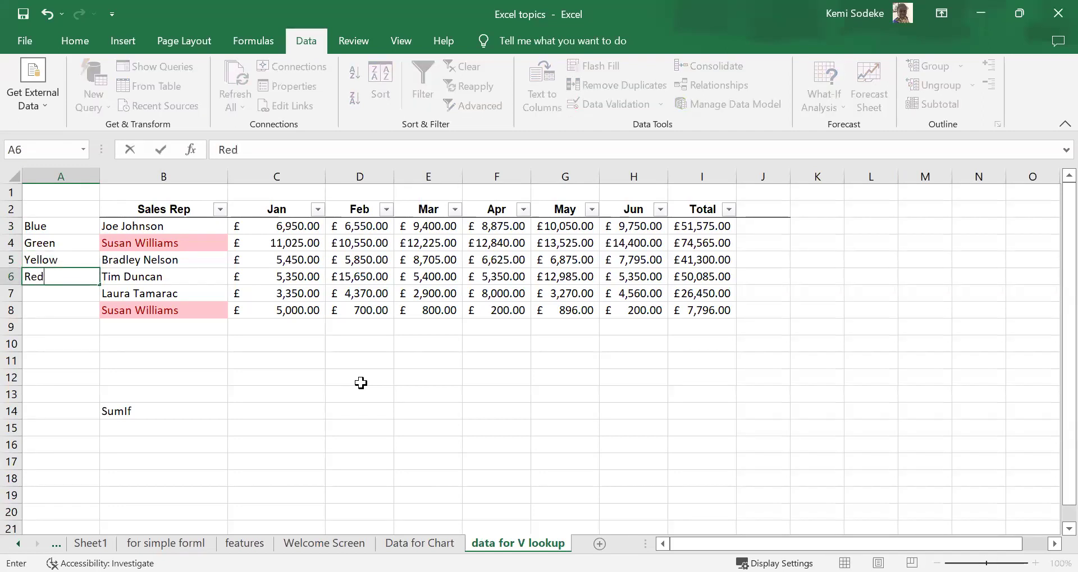
{"action": "key", "text": "Return"}
{"action": "type", "text": "Blue"}
{"action": "key", "text": "Return"}
{"action": "type", "text": "Gree"}
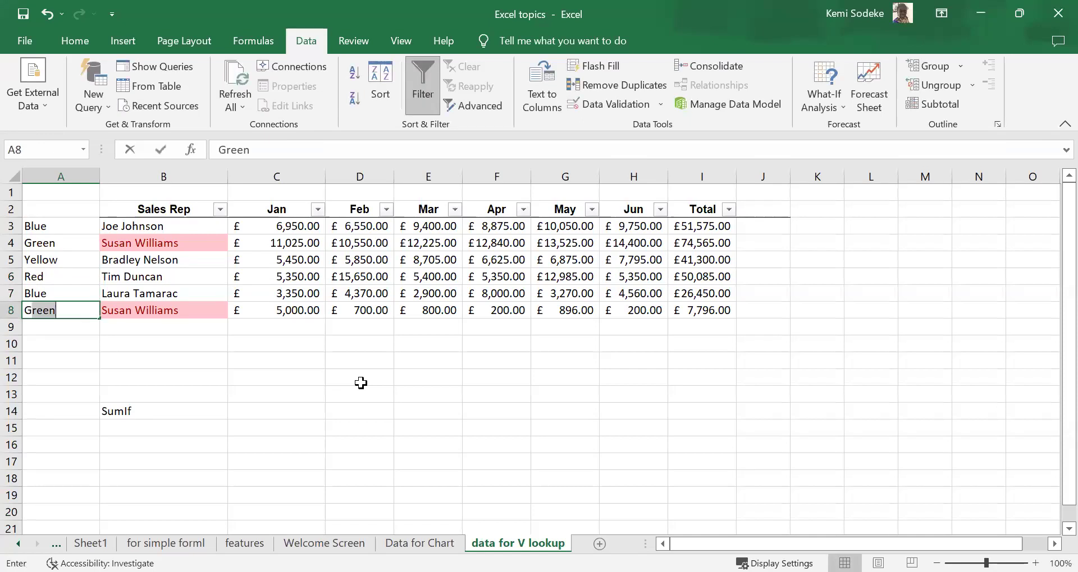
{"action": "key", "text": "Return"}
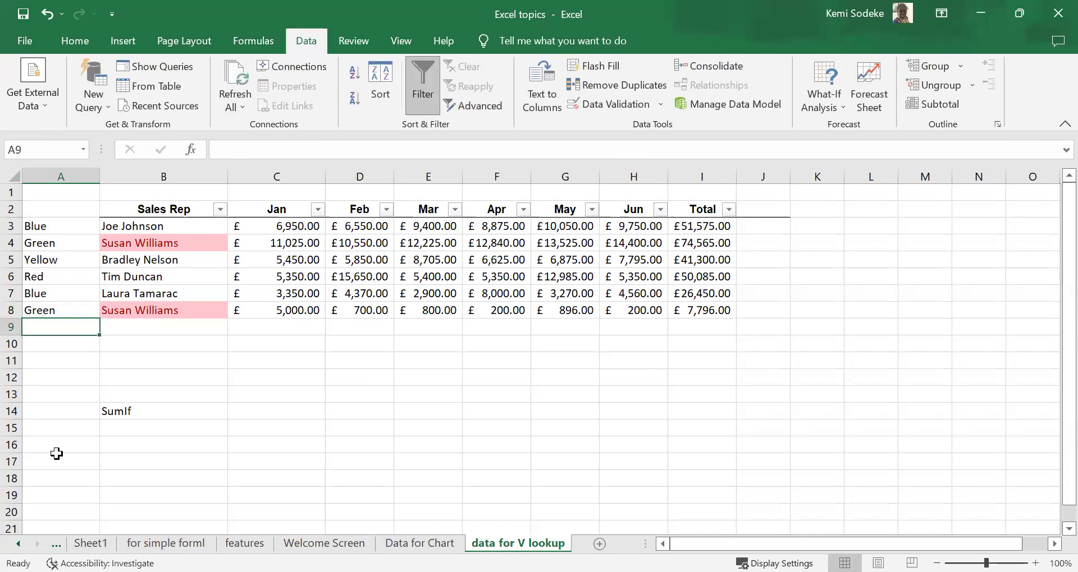
Step: Copy the Blue and Green labels from A7:A8 into B15:B16 below the SumIf label
{"action": "left_click_drag", "start_coordinate": [58, 293], "coordinate": [56, 309]}
{"action": "key", "text": "ctrl+c"}
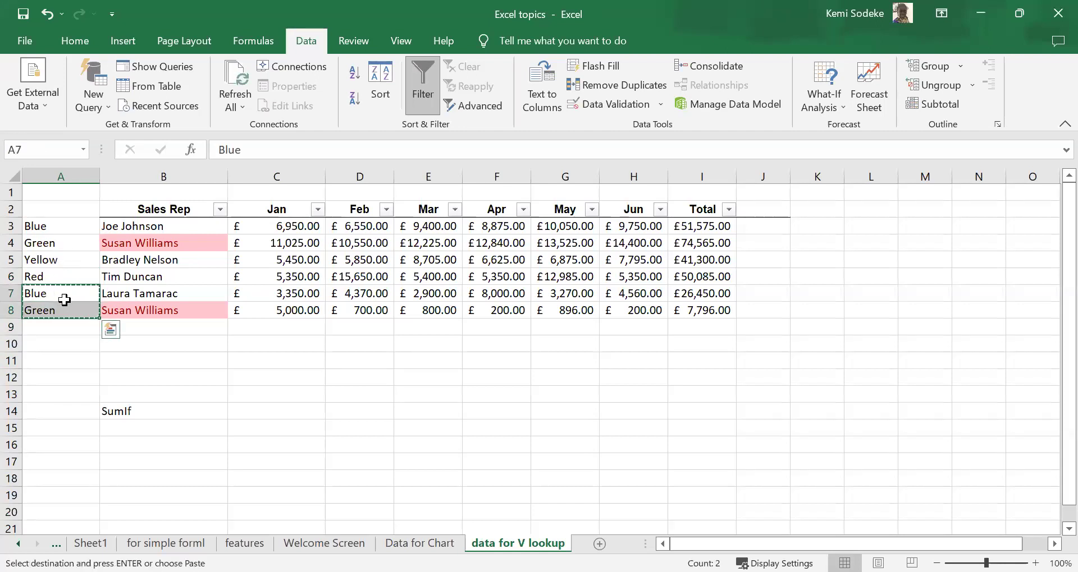
{"action": "left_click", "coordinate": [187, 426]}
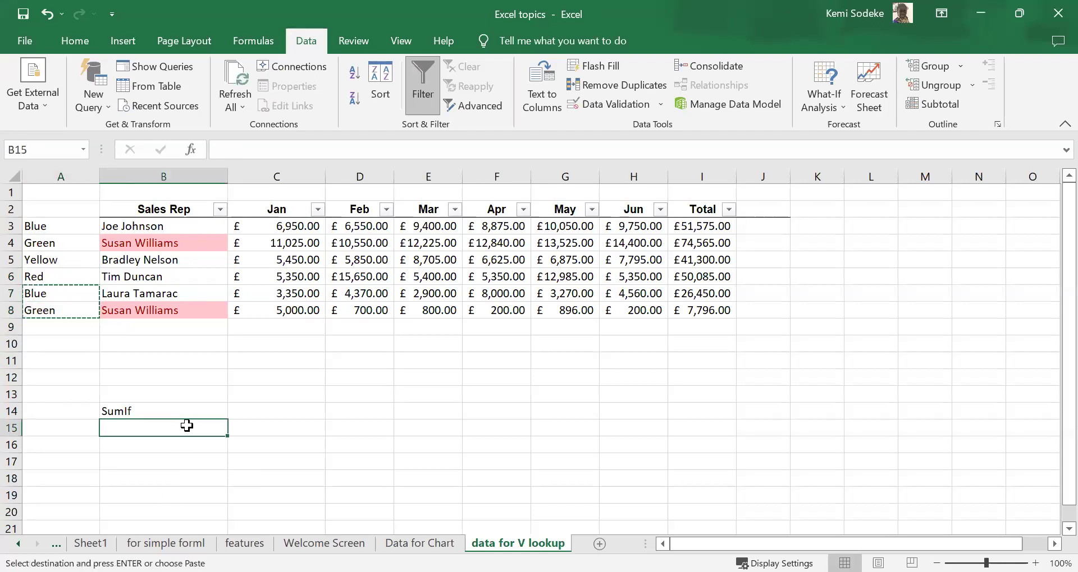
{"action": "key", "text": "ctrl+v"}
{"action": "key", "text": "Right"}
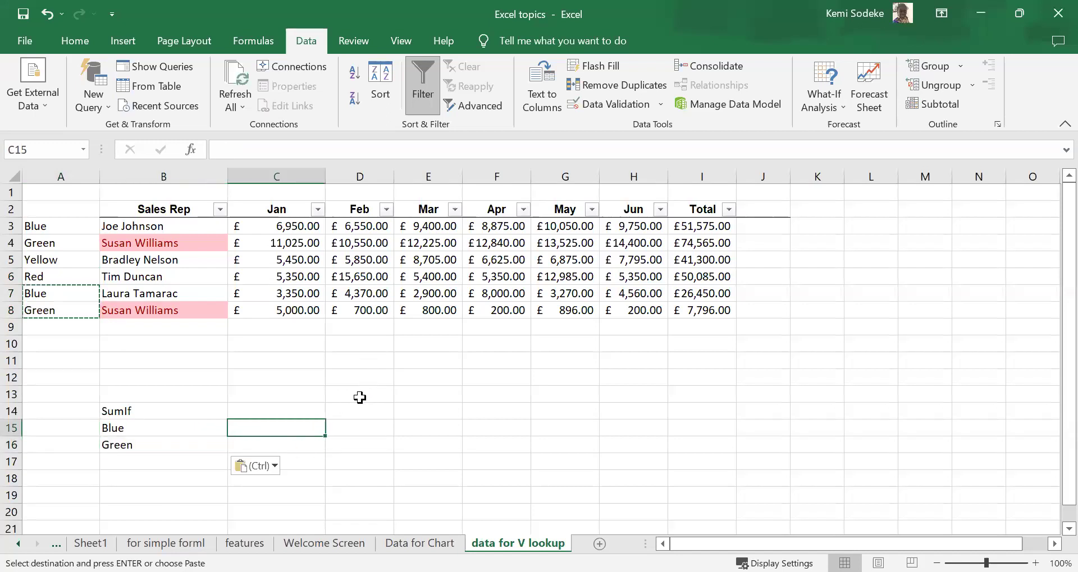
Step: Enter the header Colur in A2 above the color names
{"action": "left_click", "coordinate": [84, 212]}
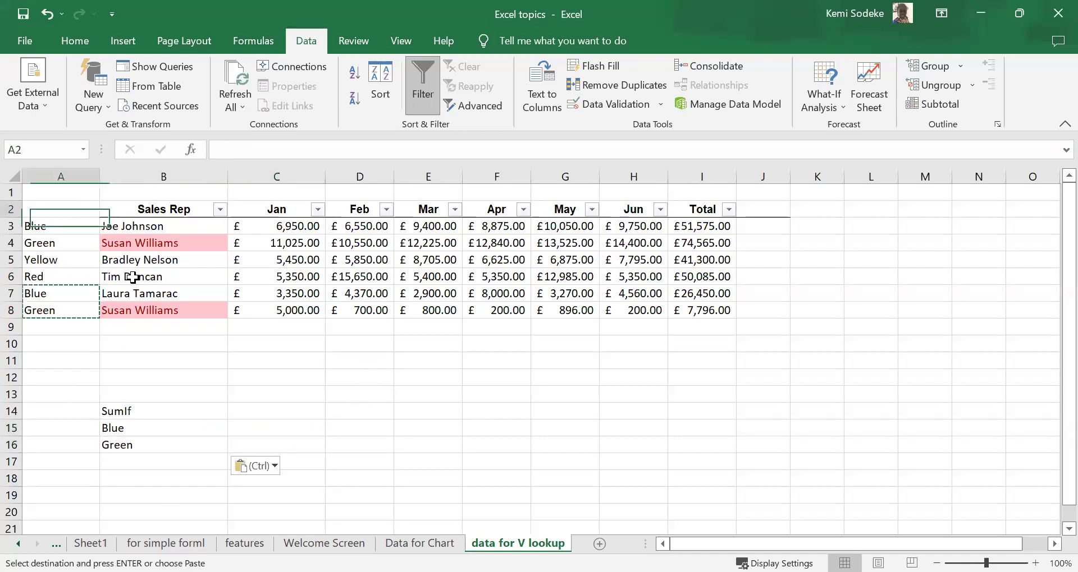
{"action": "type", "text": "Colo"}
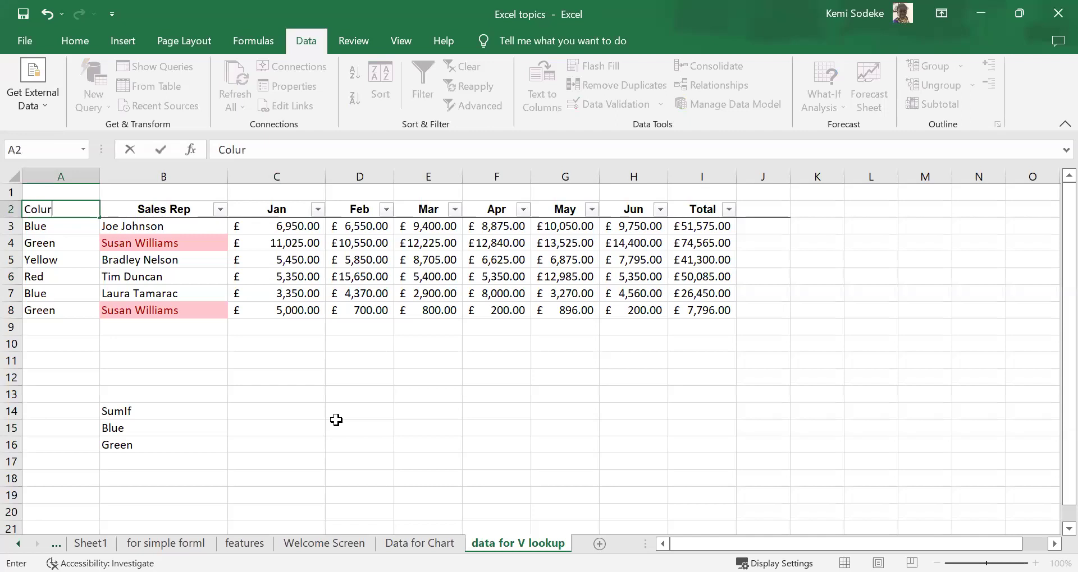
{"action": "type", "text": "ur"}
{"action": "key", "text": "Return"}
{"action": "double_click", "coordinate": [39, 209]}
{"action": "left_click", "coordinate": [83, 316]}
{"action": "left_click", "coordinate": [43, 209]}
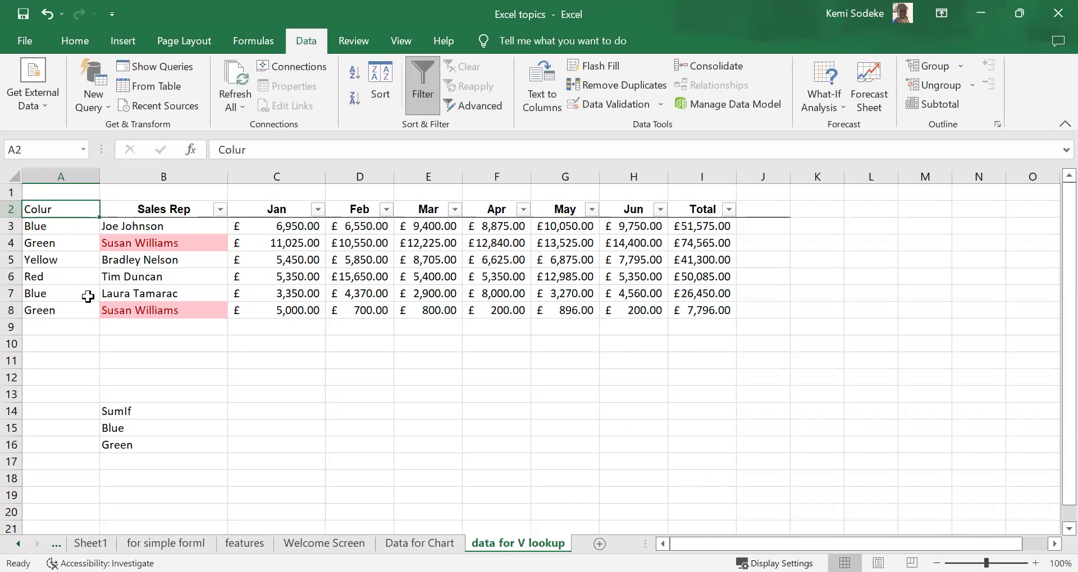
{"action": "left_click", "coordinate": [146, 411]}
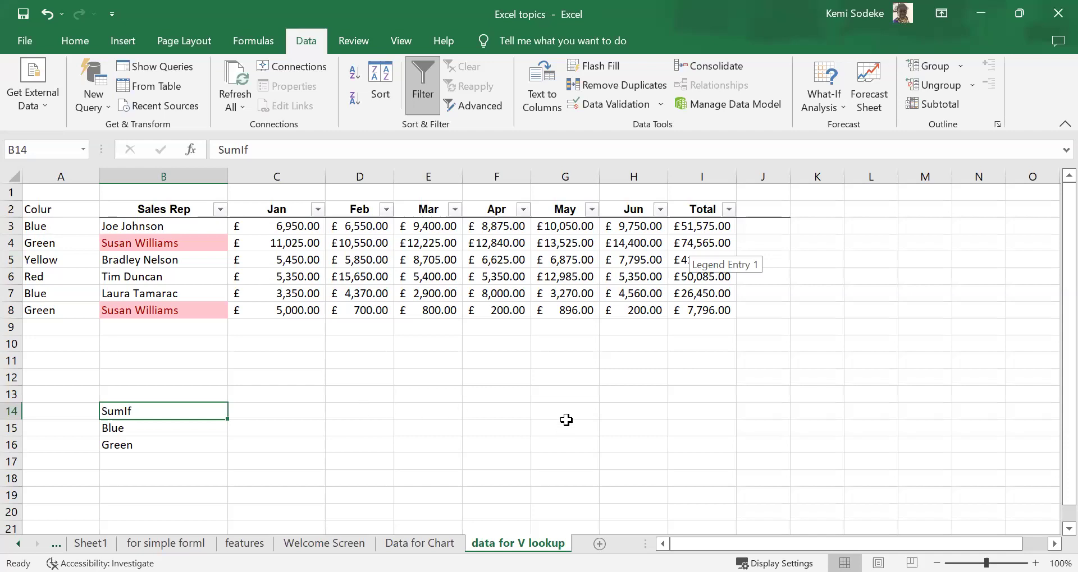
{"action": "left_click", "coordinate": [274, 429]}
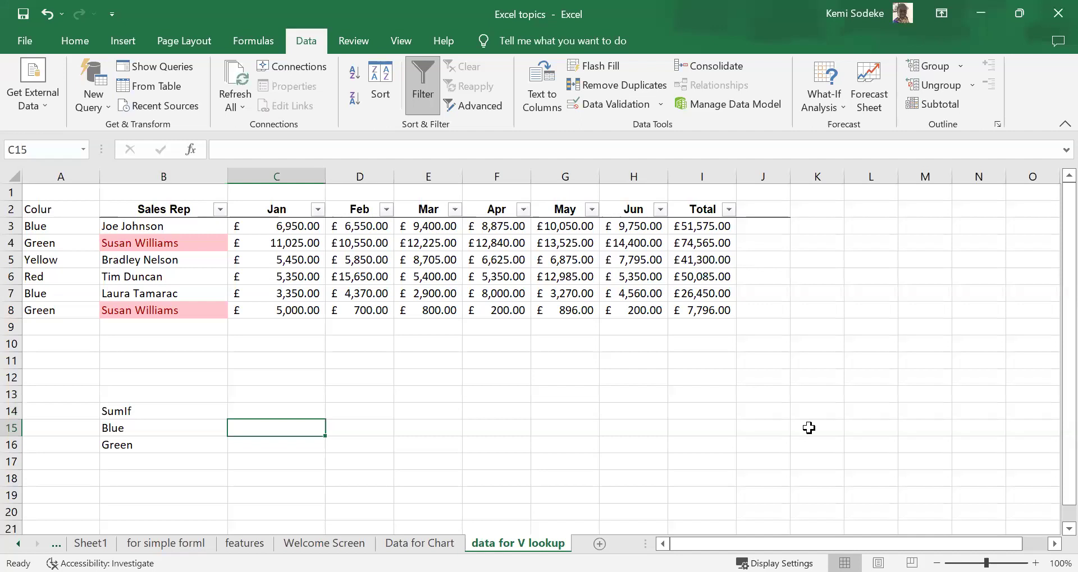
{"action": "left_click", "coordinate": [66, 294]}
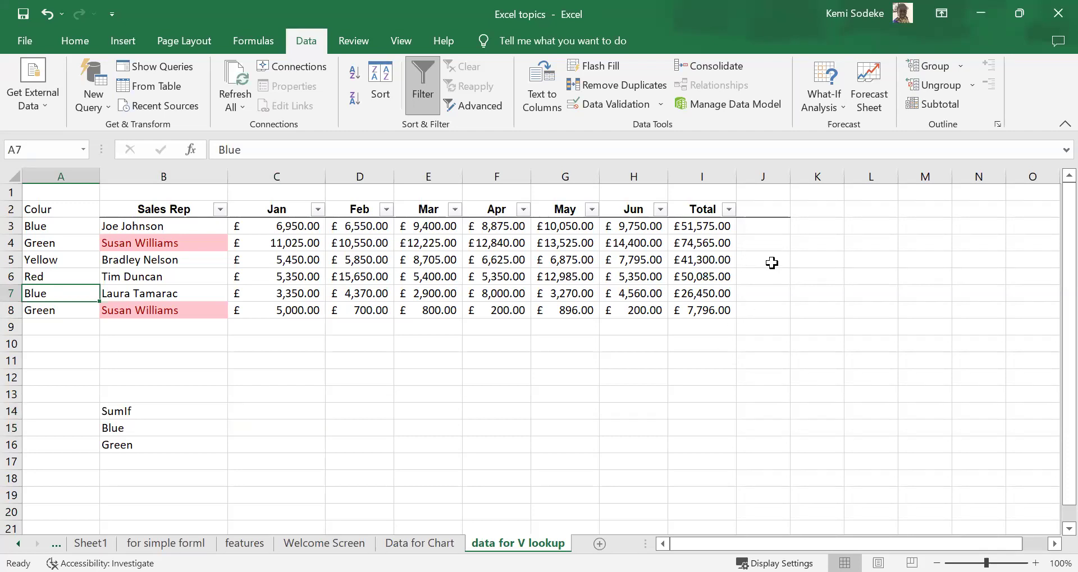
{"action": "left_click", "coordinate": [243, 427]}
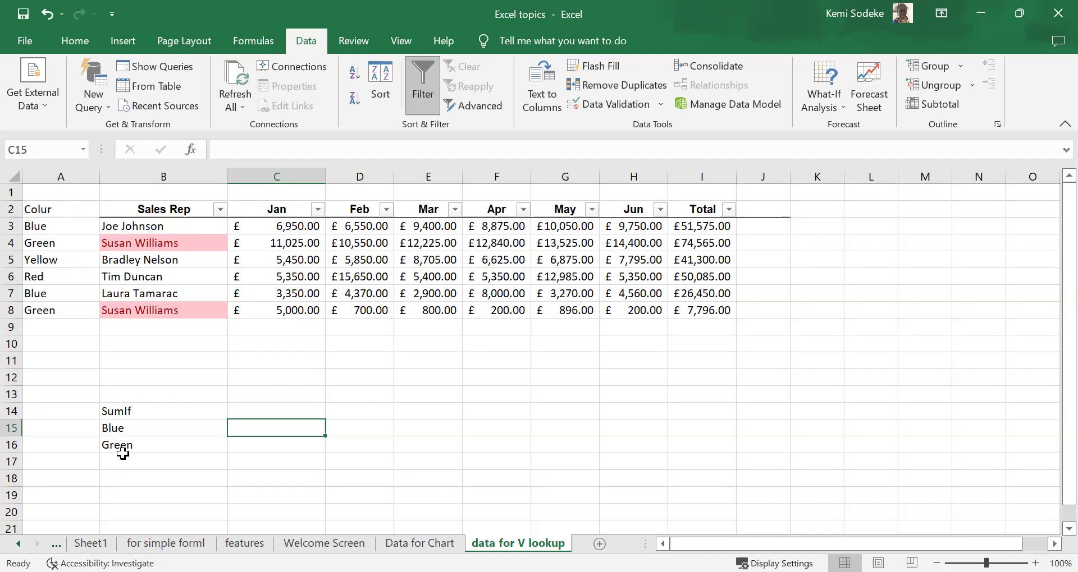
{"action": "left_click", "coordinate": [135, 428]}
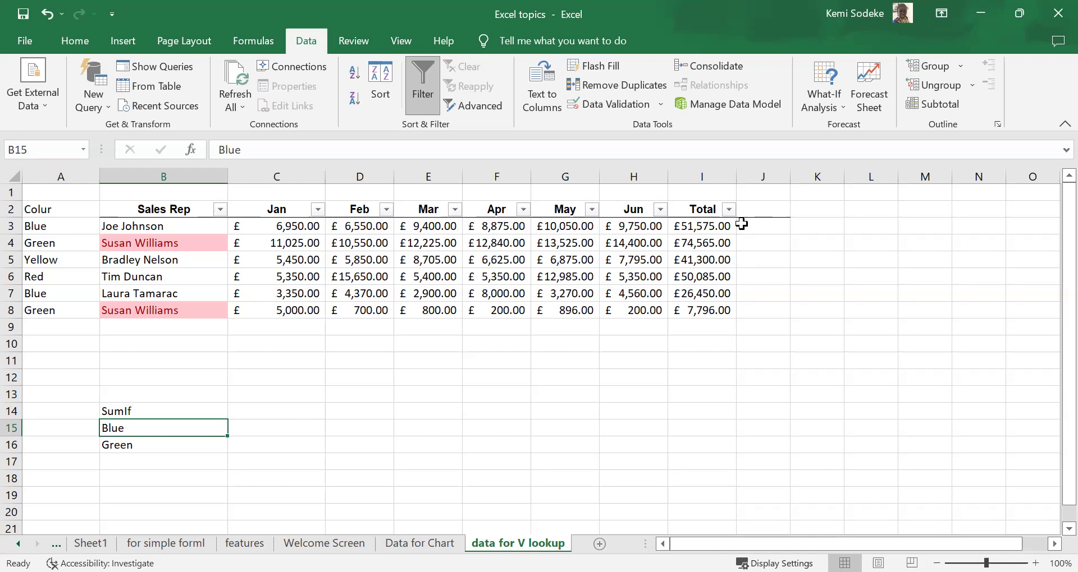
{"action": "left_click", "coordinate": [699, 211]}
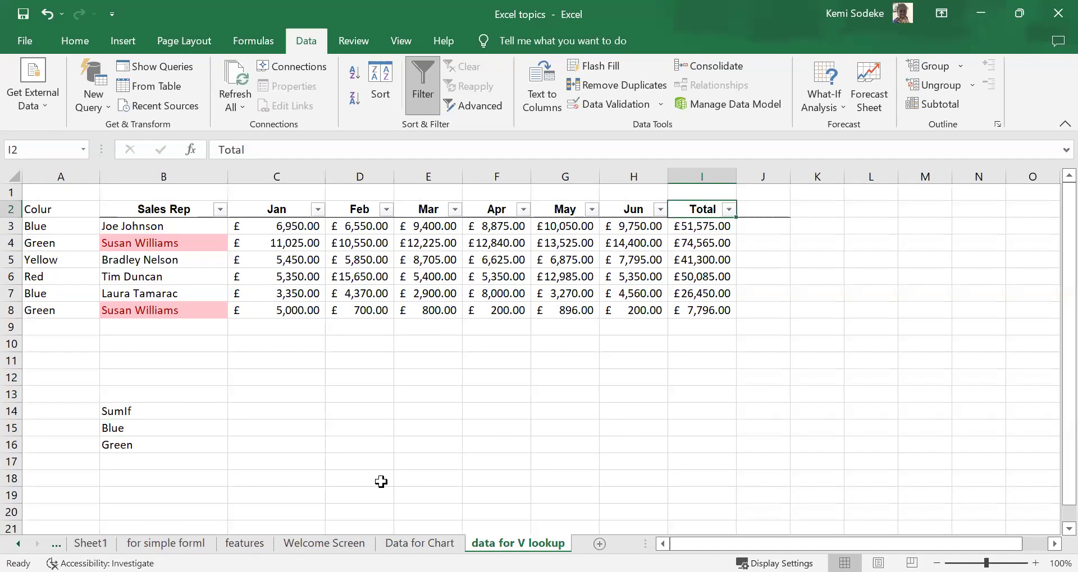
Step: Start a SUMIF formula in C15 beside the Blue label and open its function arguments
{"action": "left_click", "coordinate": [270, 427]}
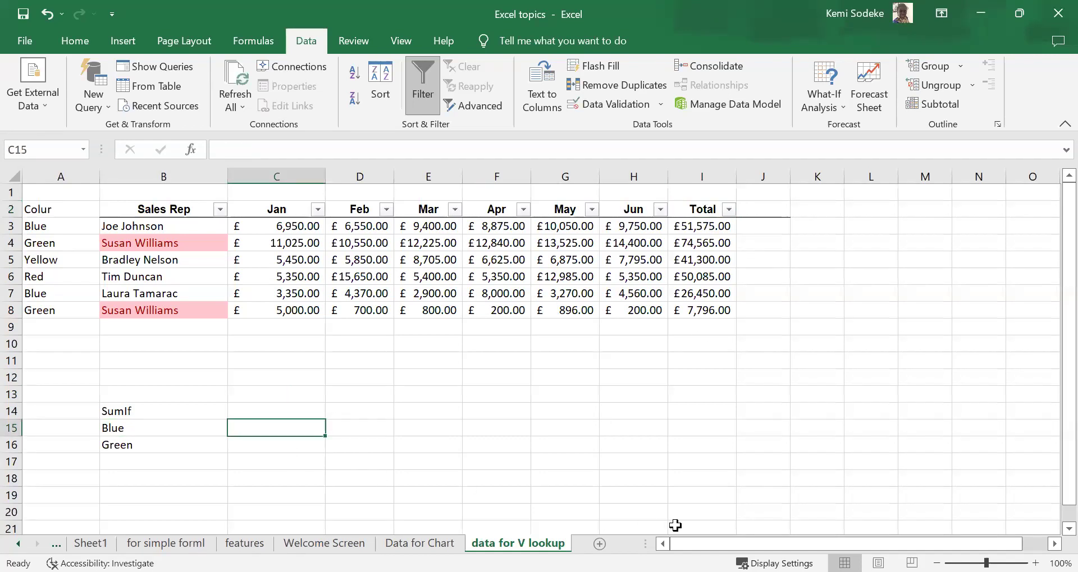
{"action": "type", "text": "="}
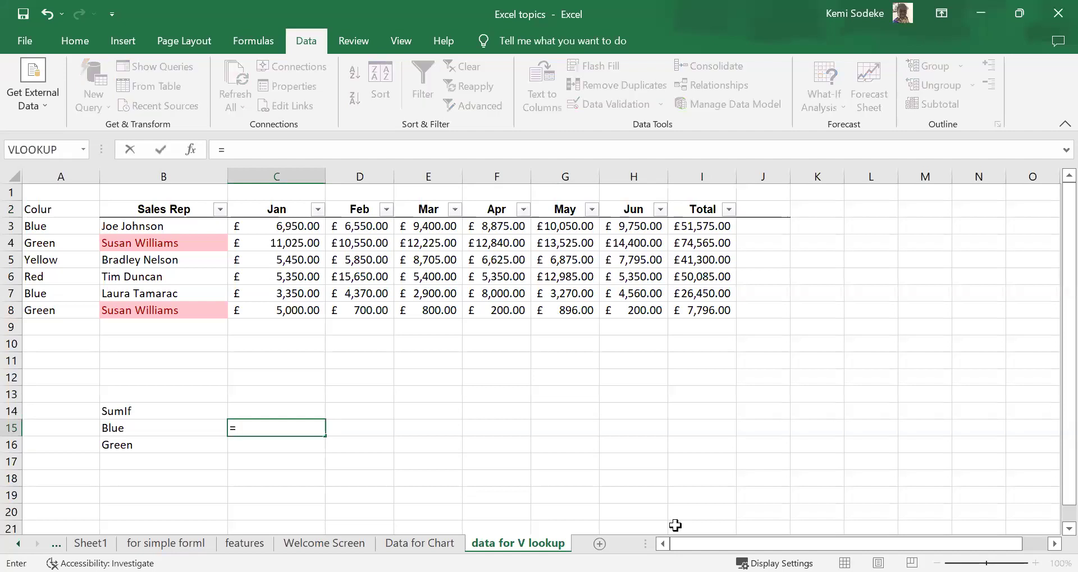
{"action": "type", "text": "sumif"}
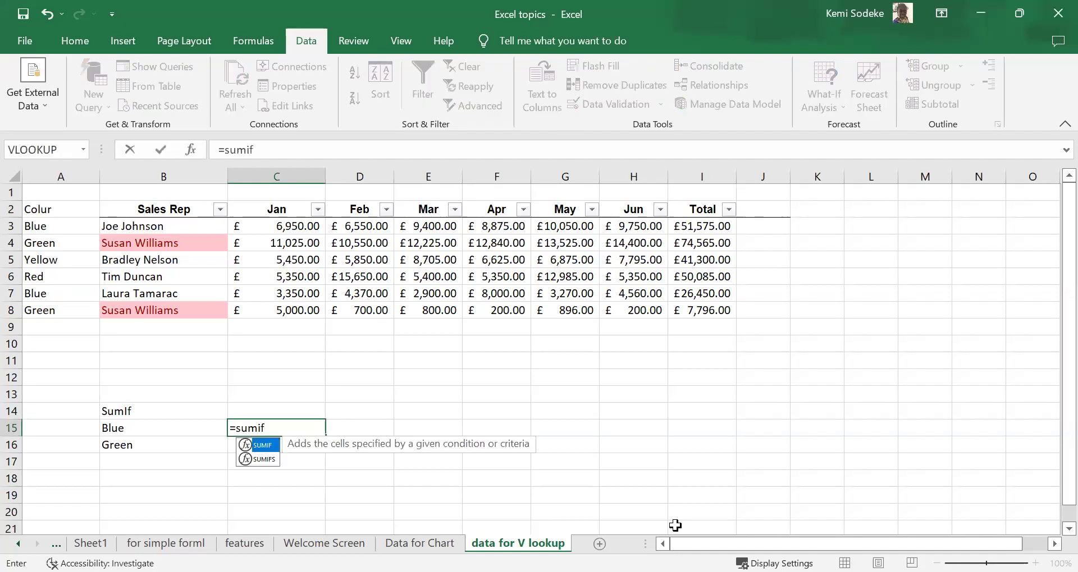
{"action": "type", "text": "("}
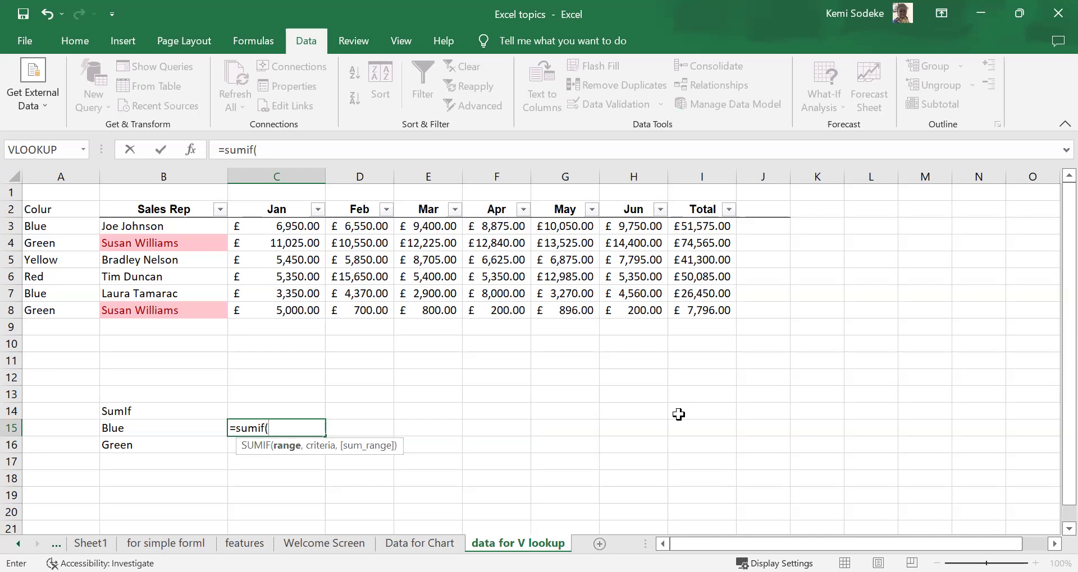
{"action": "left_click", "coordinate": [191, 153]}
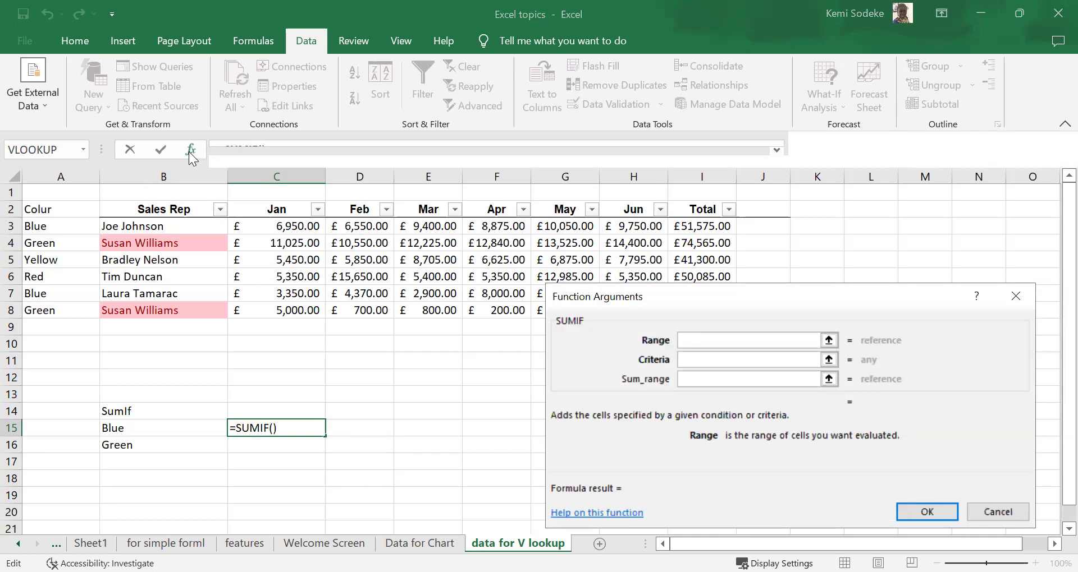
{"action": "left_click_drag", "start_coordinate": [715, 301], "coordinate": [712, 254]}
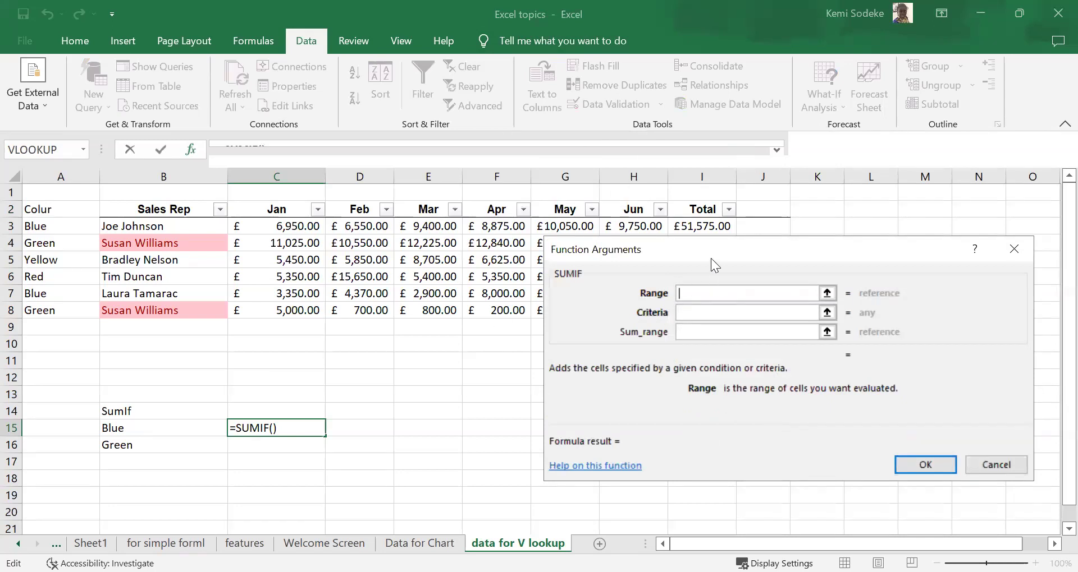
{"action": "left_click_drag", "start_coordinate": [701, 366], "coordinate": [708, 396]}
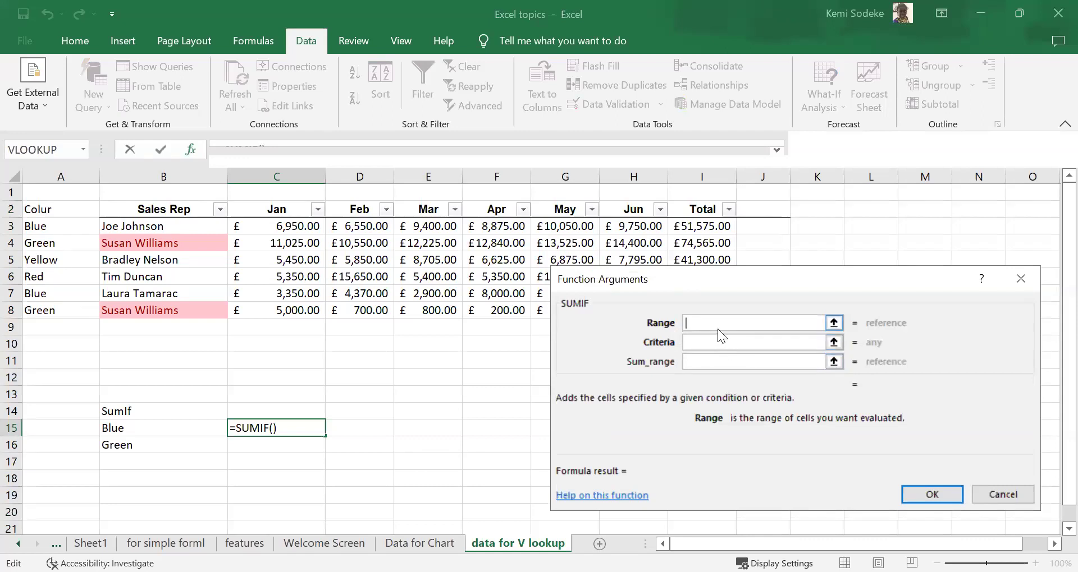
Step: Set the SUMIF range to the color cells A3:A8 and the criteria to B15
{"action": "left_click", "coordinate": [689, 336]}
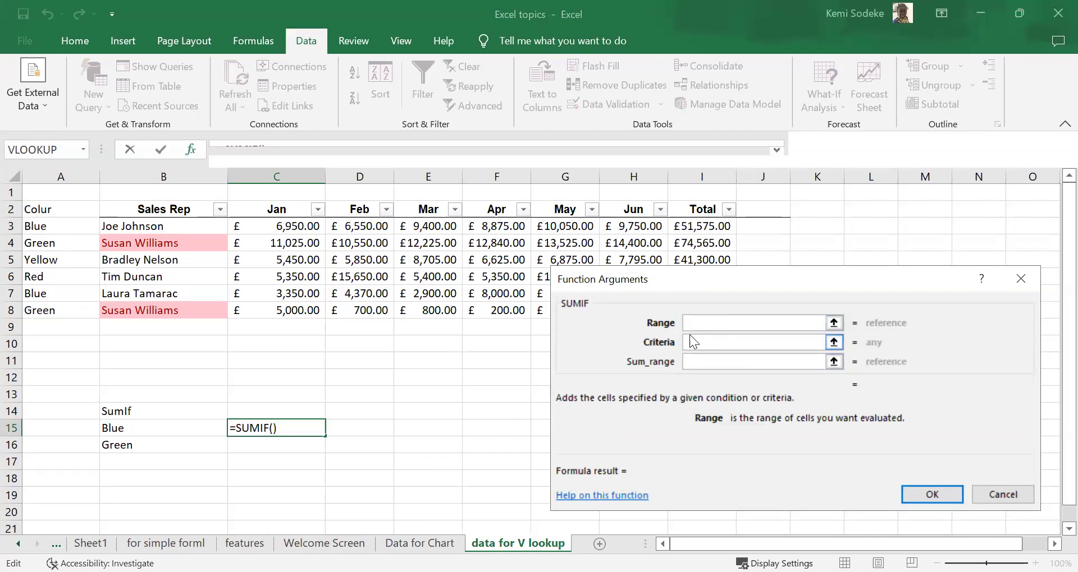
{"action": "left_click", "coordinate": [59, 229]}
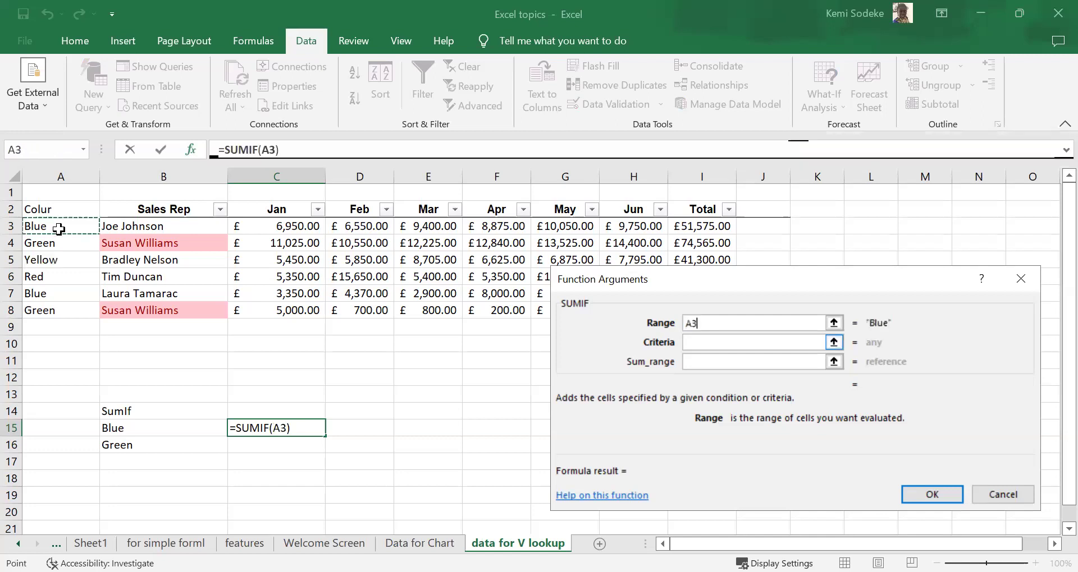
{"action": "left_click", "coordinate": [54, 310], "text": "shift"}
{"action": "left_click", "coordinate": [699, 342]}
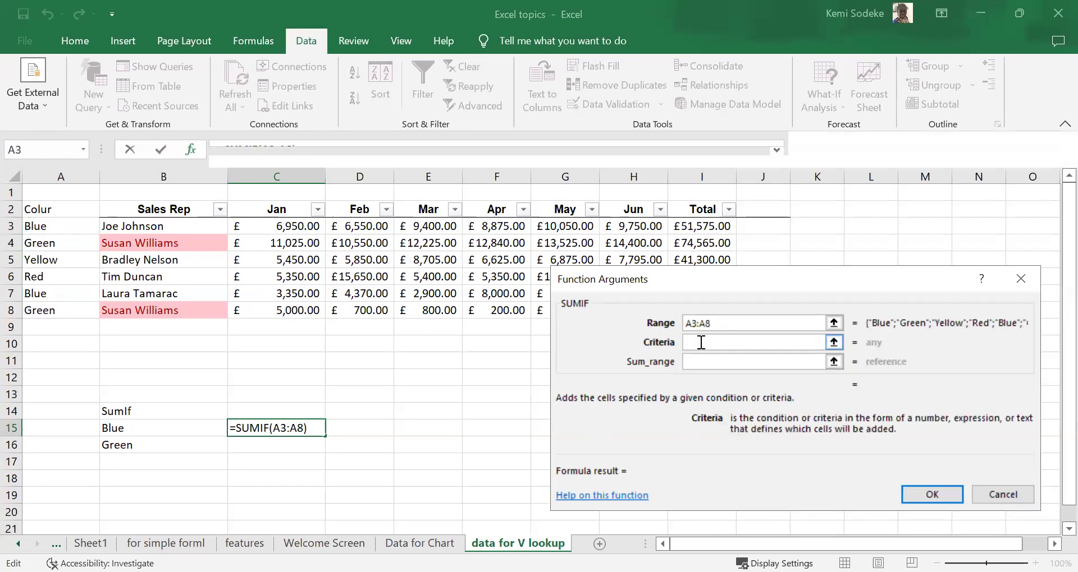
{"action": "left_click", "coordinate": [161, 429]}
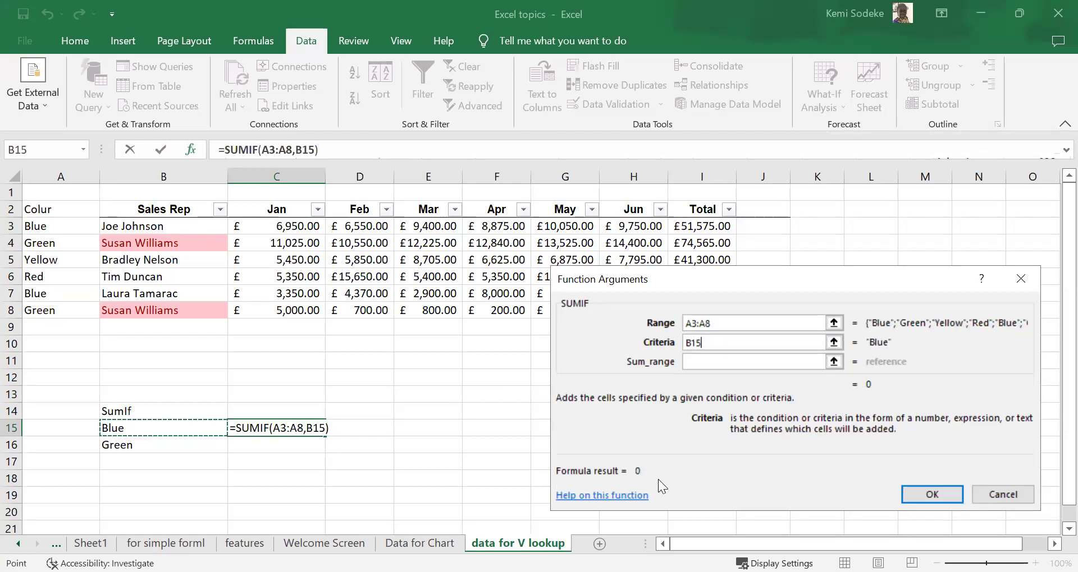
Step: Set the SUMIF sum range to the Total values I3:I8 and complete the formula
{"action": "left_click", "coordinate": [702, 361]}
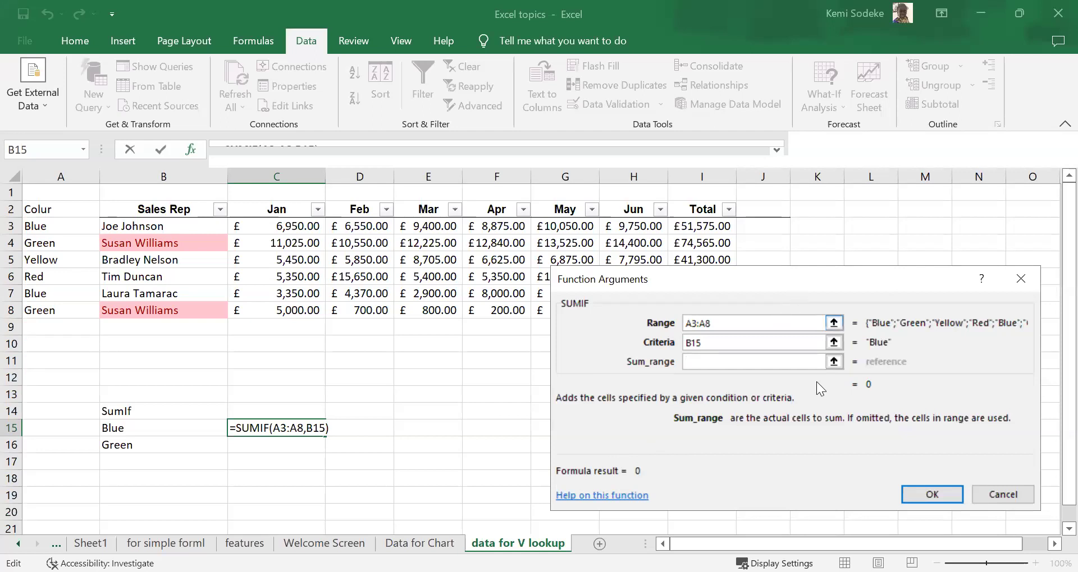
{"action": "left_click", "coordinate": [712, 228]}
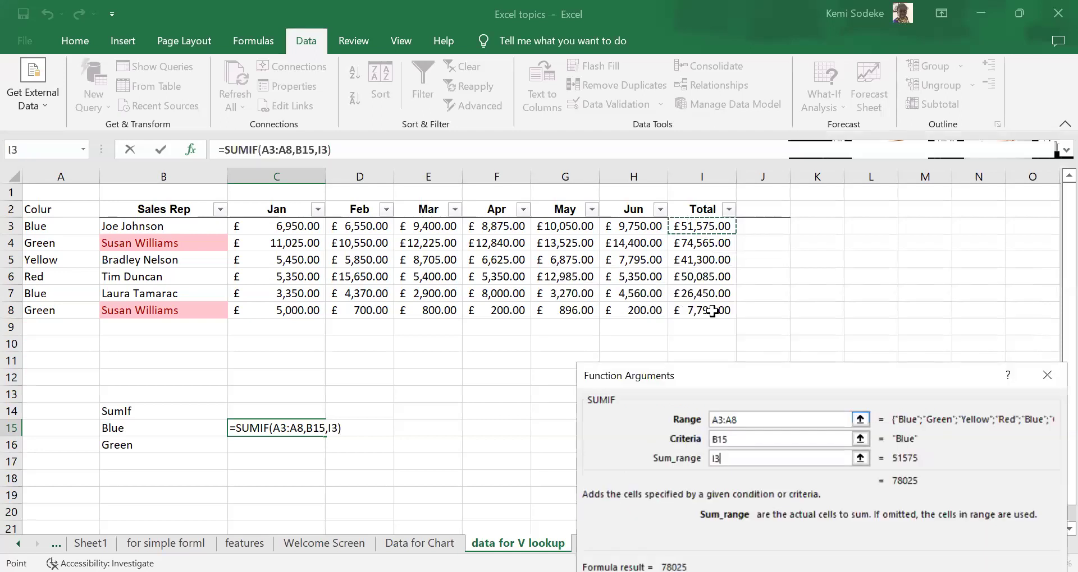
{"action": "key", "text": "ctrl+shift+Down"}
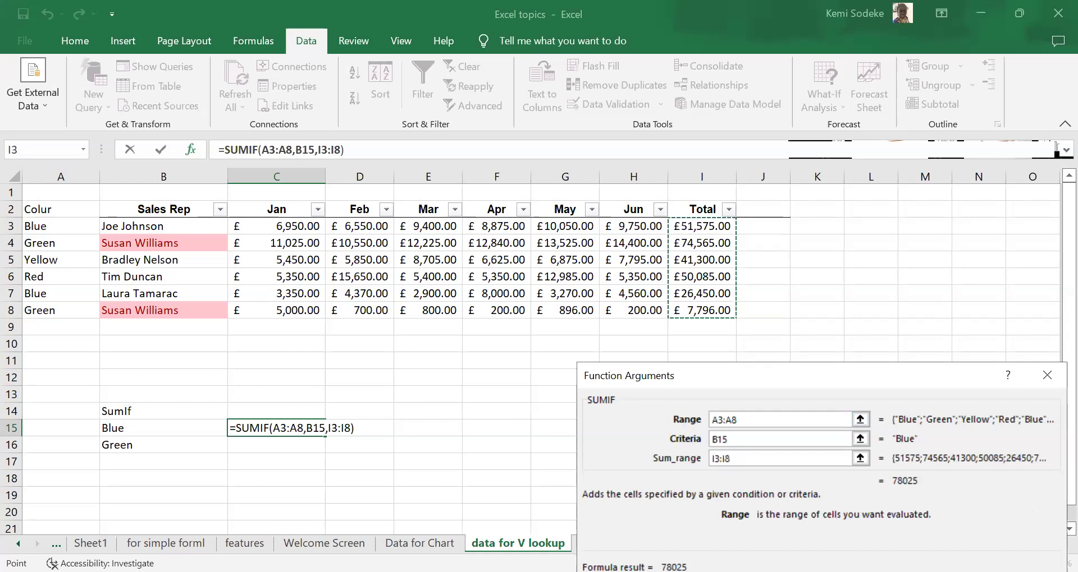
{"action": "key", "text": "Tab"}
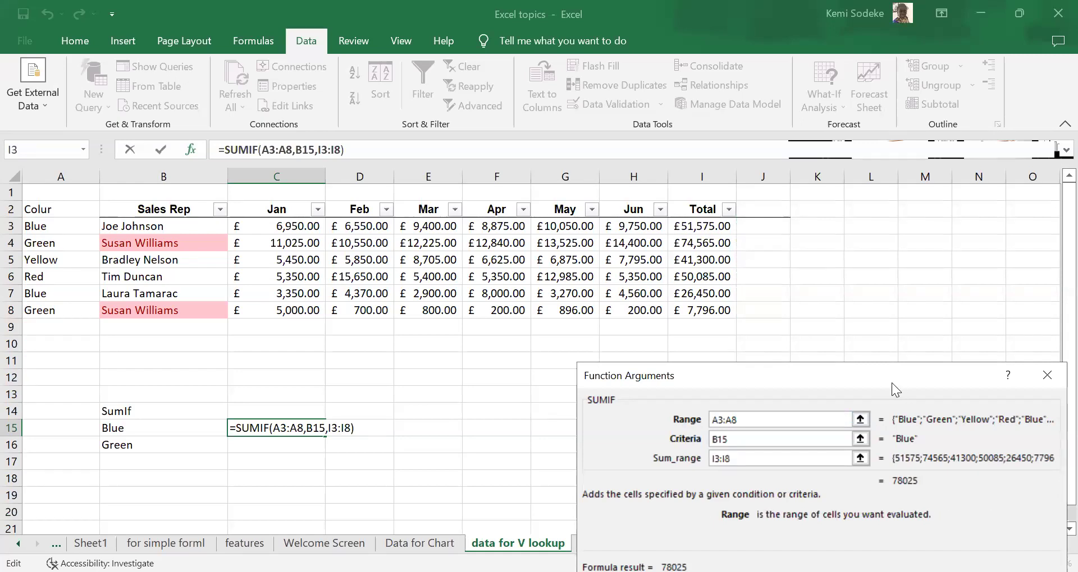
{"action": "left_click_drag", "start_coordinate": [828, 368], "coordinate": [818, 312]}
{"action": "left_click", "coordinate": [947, 527]}
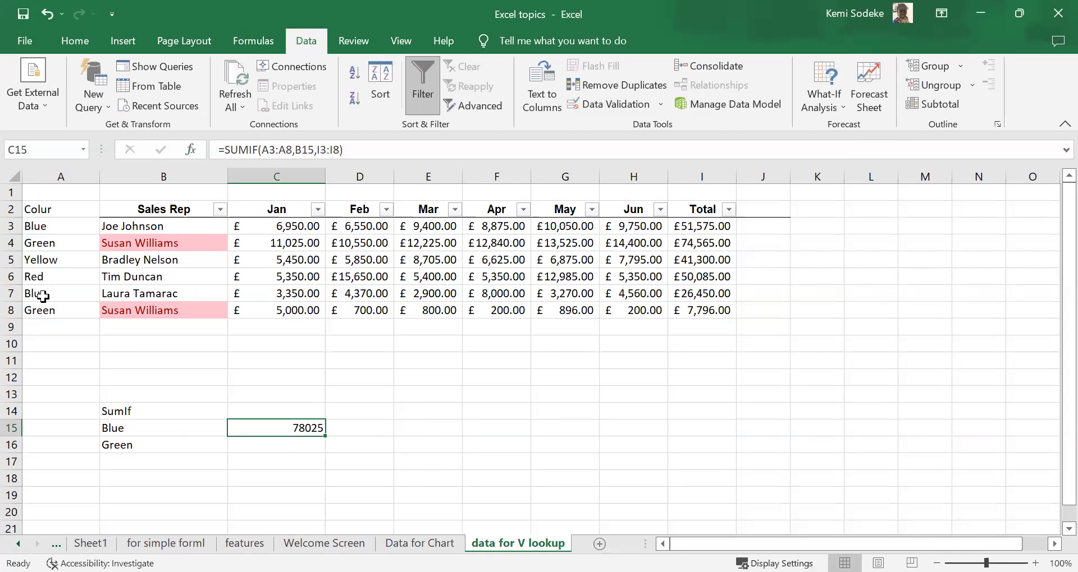
Step: Select both Blue rows of the sales table, rows 3 and 7, to review their totals
{"action": "left_click", "coordinate": [12, 292]}
{"action": "left_click", "coordinate": [11, 226], "text": "ctrl"}
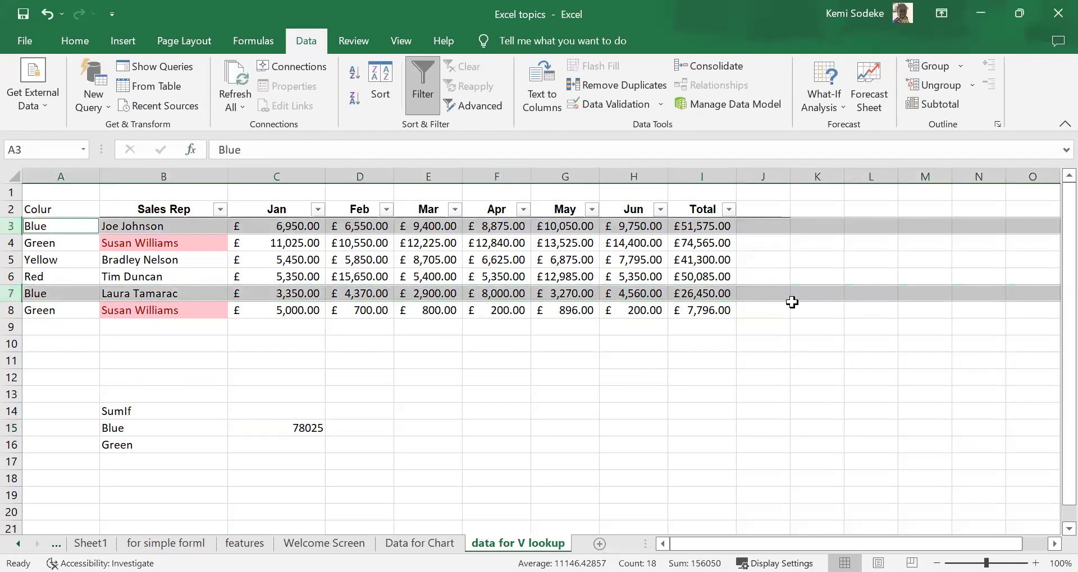
Step: Add the two Blue totals in J3 with the formula =I3+I7 to cross-check the SUMIF result
{"action": "left_click", "coordinate": [775, 226]}
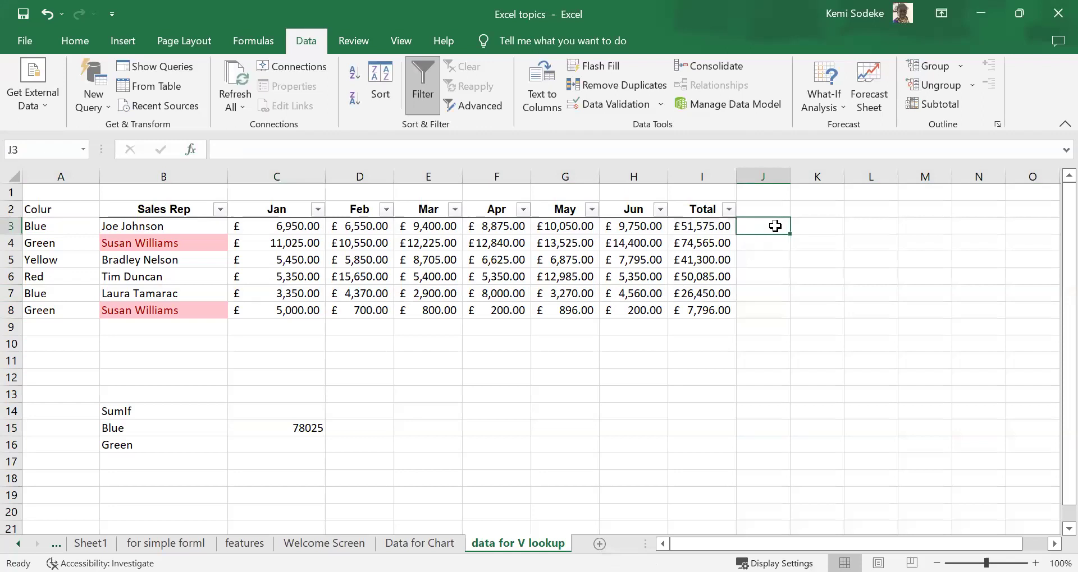
{"action": "type", "text": "="}
{"action": "left_click", "coordinate": [713, 227]}
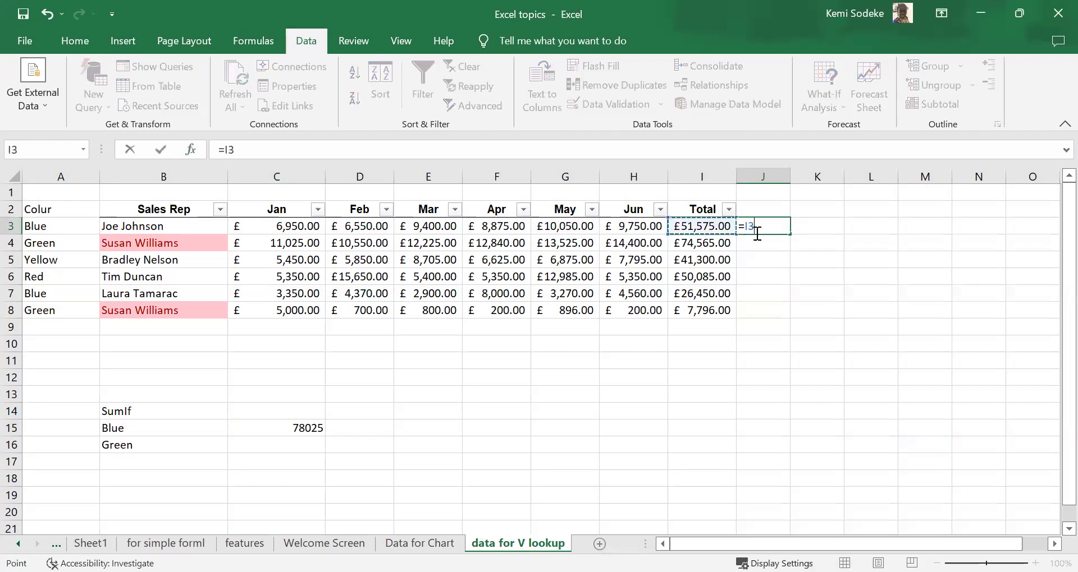
{"action": "type", "text": "+"}
{"action": "left_click", "coordinate": [706, 293]}
{"action": "key", "text": "Return"}
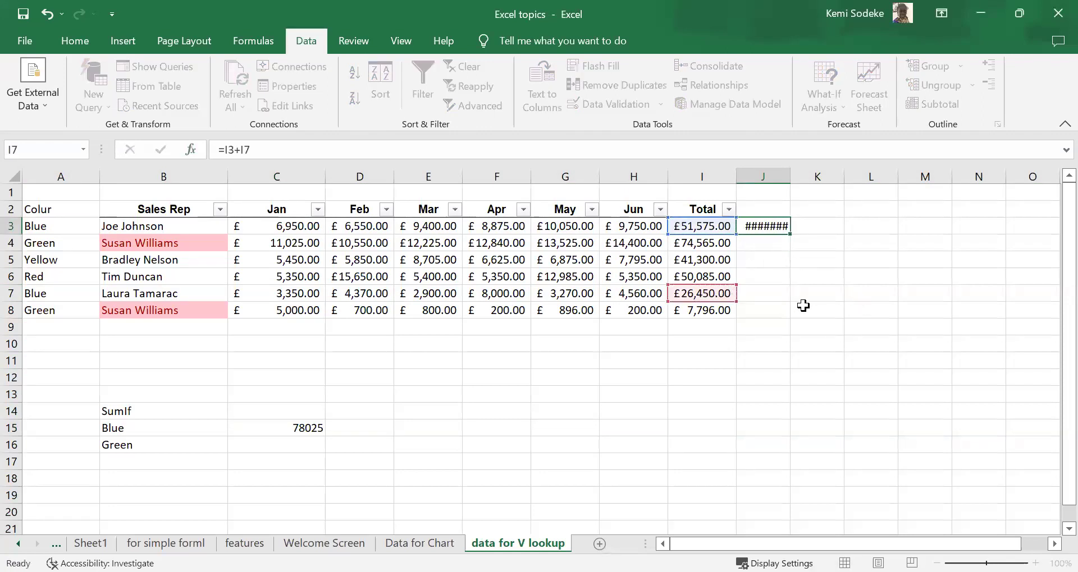
Step: Copy the SUMIF formula from C15 down to C16 beside the Green label
{"action": "left_click", "coordinate": [302, 429]}
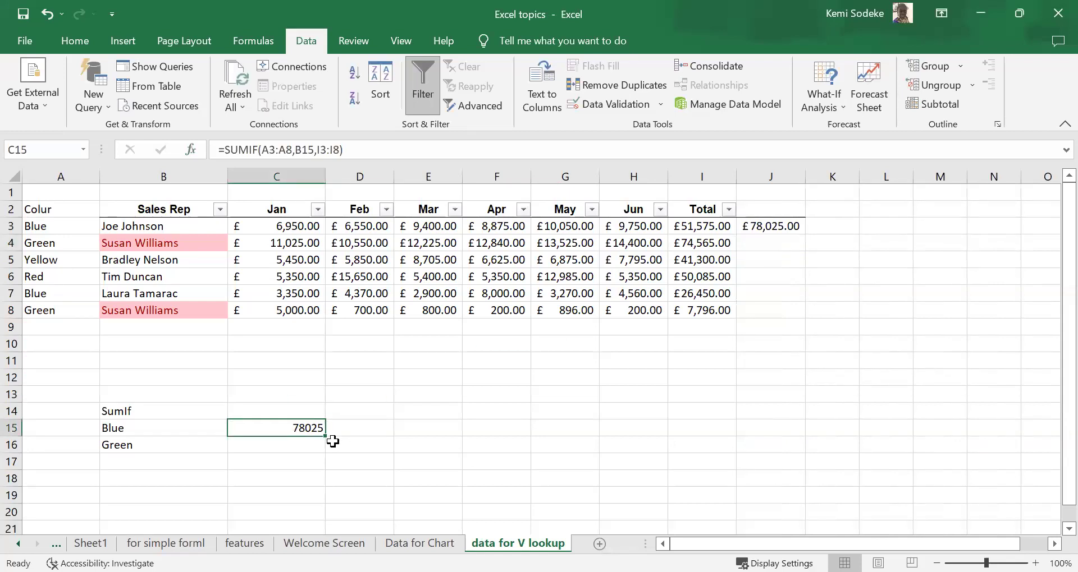
{"action": "left_click", "coordinate": [307, 447]}
{"action": "left_click", "coordinate": [302, 428]}
{"action": "left_click_drag", "start_coordinate": [325, 436], "coordinate": [323, 449]}
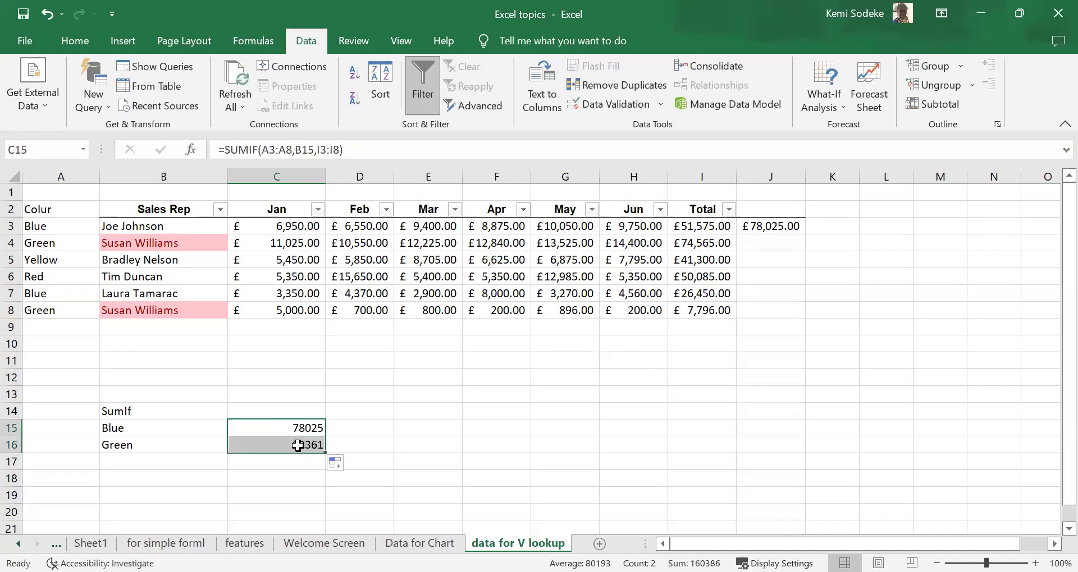
Step: Adjust the Green SUMIF formula in C16 to use color range A3:A9 and sum range I3:I9
{"action": "left_click", "coordinate": [297, 445]}
{"action": "left_click", "coordinate": [359, 149]}
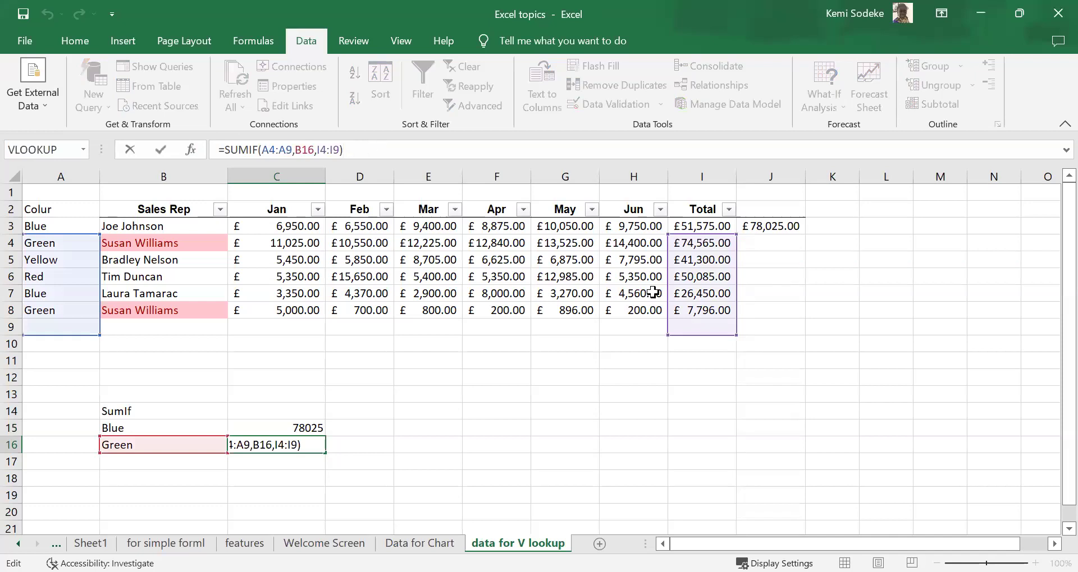
{"action": "left_click_drag", "start_coordinate": [734, 233], "coordinate": [734, 219]}
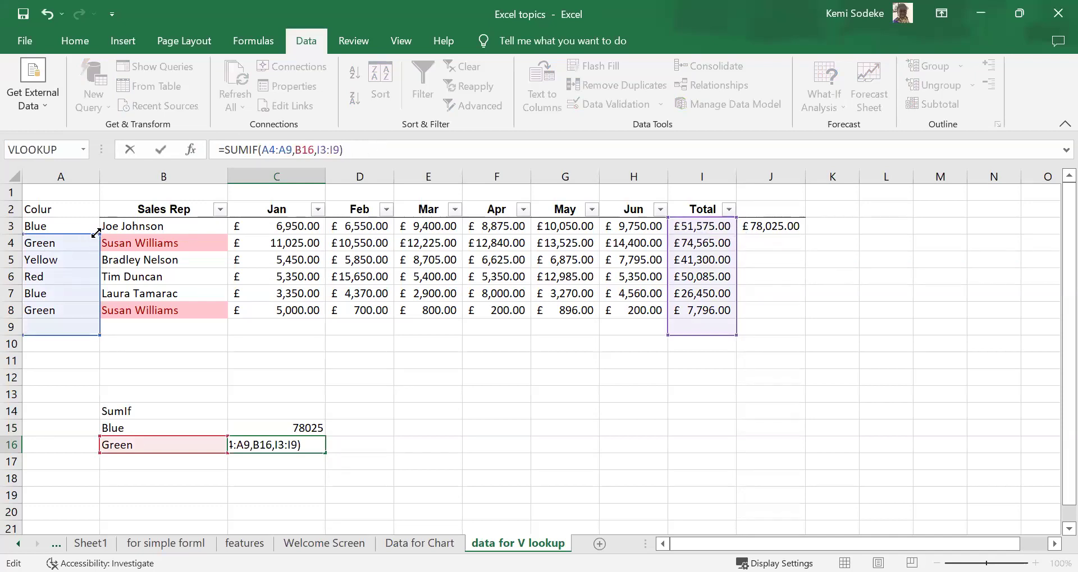
{"action": "left_click_drag", "start_coordinate": [99, 235], "coordinate": [98, 224]}
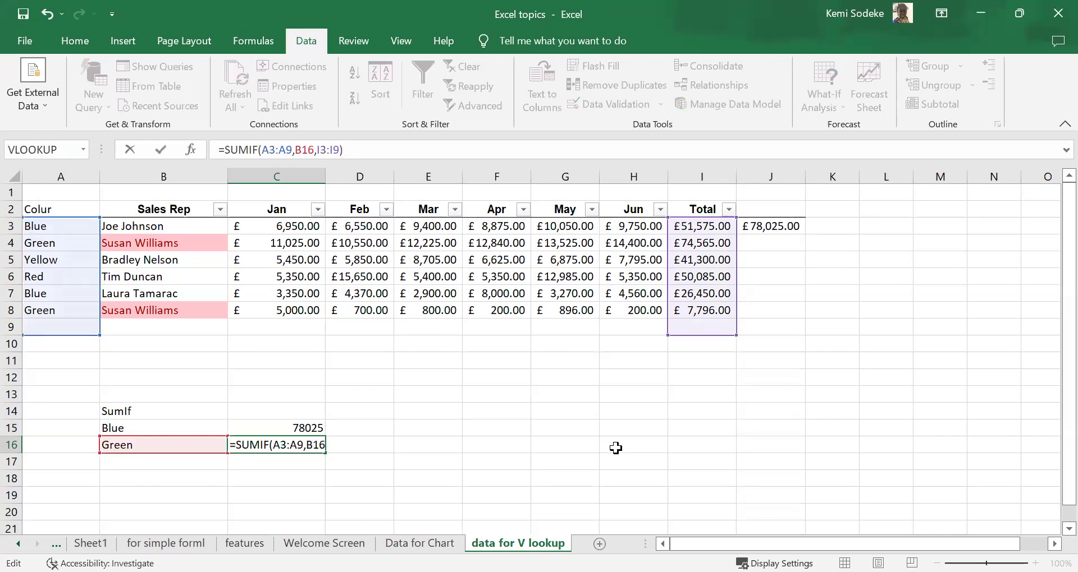
{"action": "key", "text": "Return"}
{"action": "left_click", "coordinate": [292, 445]}
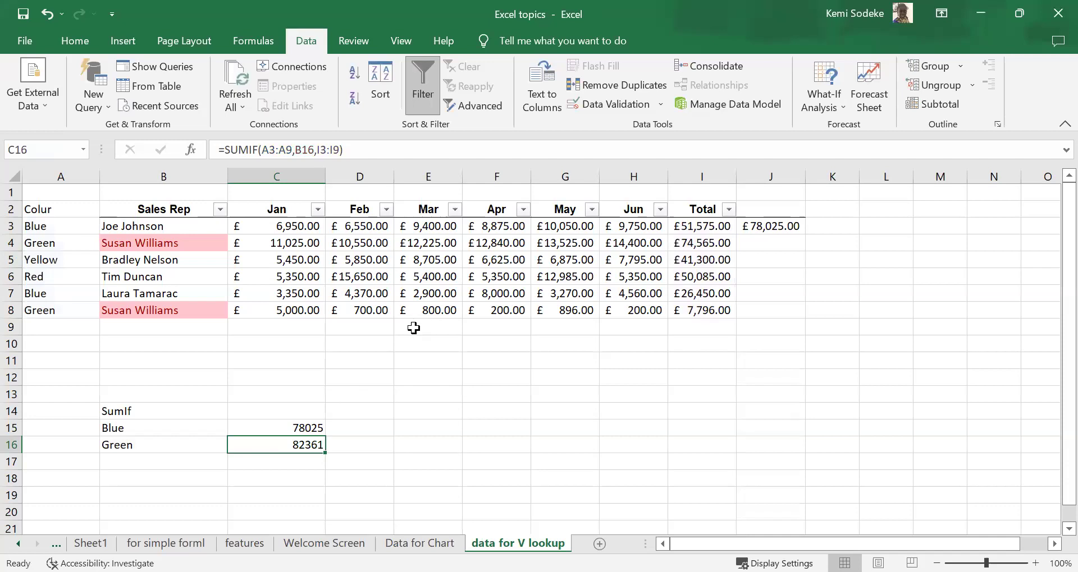
Step: Select the two Green color cells and their totals in I4 and I8 to review their combined sum
{"action": "left_click", "coordinate": [72, 311]}
{"action": "left_click", "coordinate": [74, 243], "text": "ctrl"}
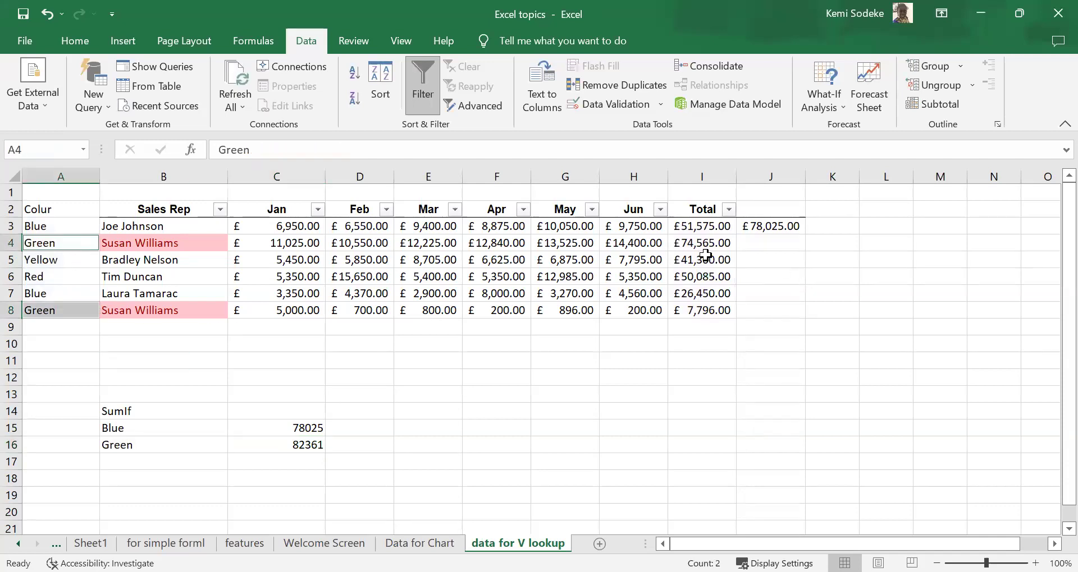
{"action": "left_click", "coordinate": [719, 242]}
{"action": "left_click", "coordinate": [696, 309], "text": "ctrl"}
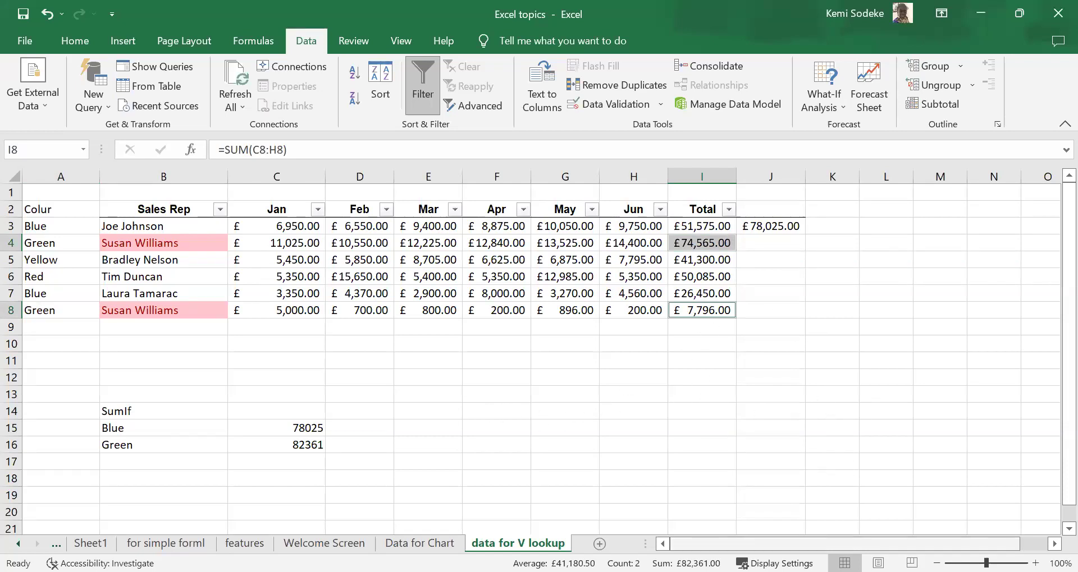
{"action": "scroll", "coordinate": [819, 427], "scroll_direction": "down", "scroll_amount": 2}
{"action": "scroll", "coordinate": [789, 323], "scroll_direction": "up", "scroll_amount": 2}
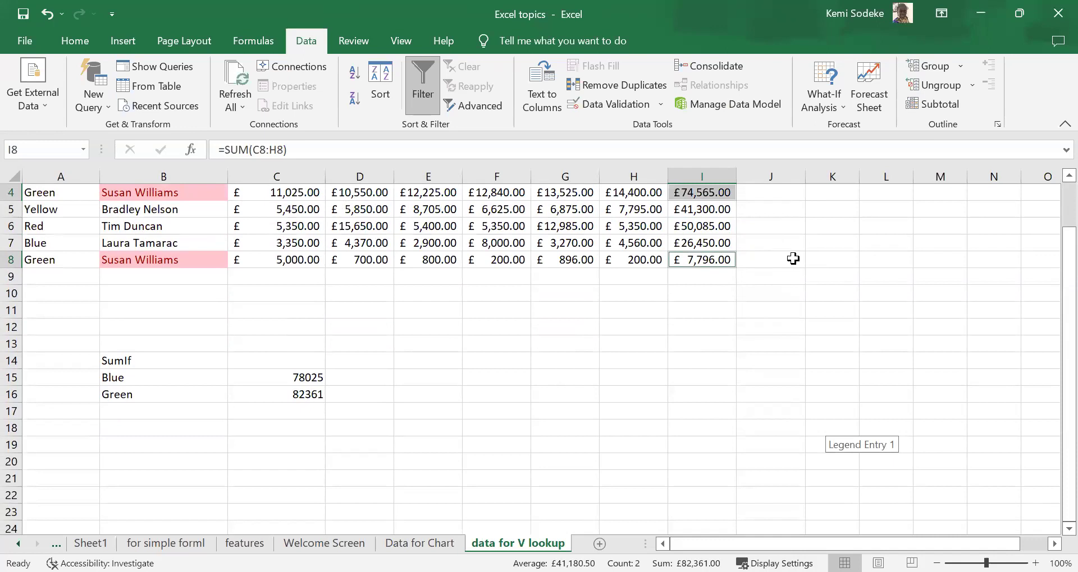
Step: Add the two Green totals in K4 with the formula =I4+I8
{"action": "left_click", "coordinate": [828, 241]}
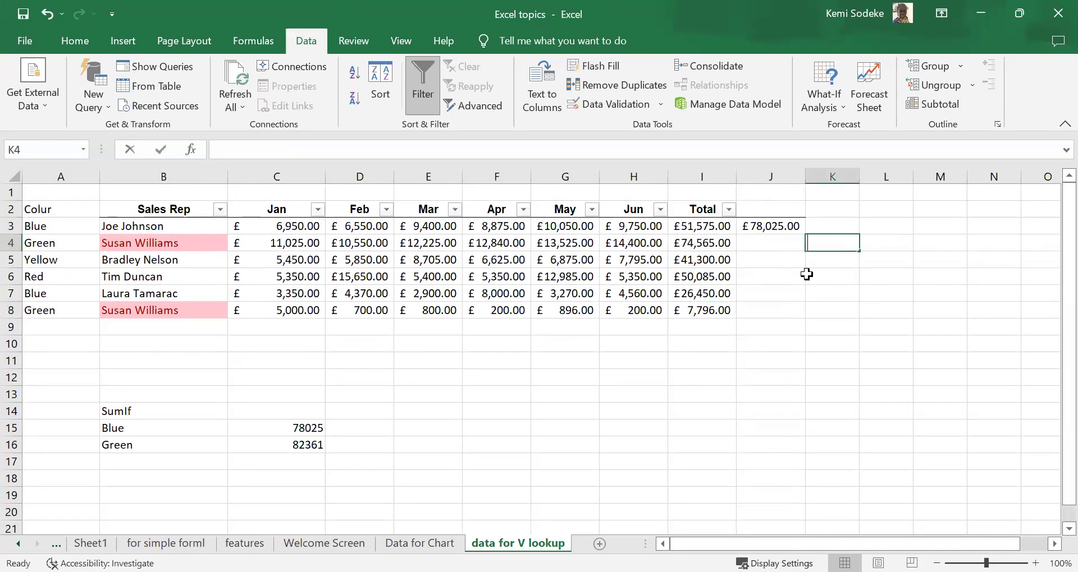
{"action": "type", "text": "="}
{"action": "left_click", "coordinate": [712, 248]}
{"action": "type", "text": "+"}
{"action": "left_click", "coordinate": [708, 312]}
{"action": "key", "text": "Return"}
{"action": "left_click", "coordinate": [853, 246]}
{"action": "left_click", "coordinate": [890, 311]}
{"action": "left_click", "coordinate": [357, 410]}
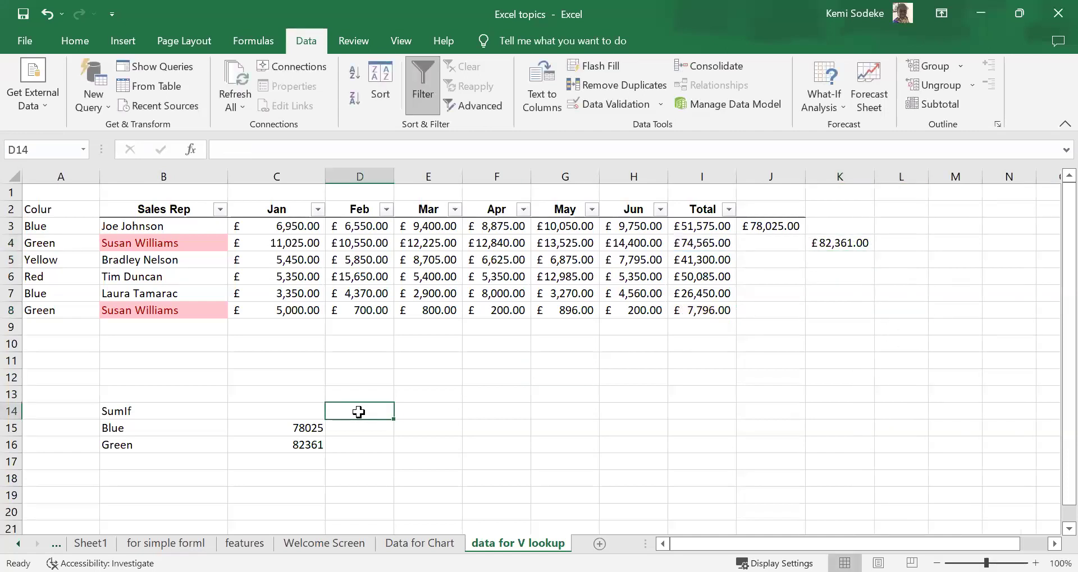
{"action": "left_click", "coordinate": [202, 411]}
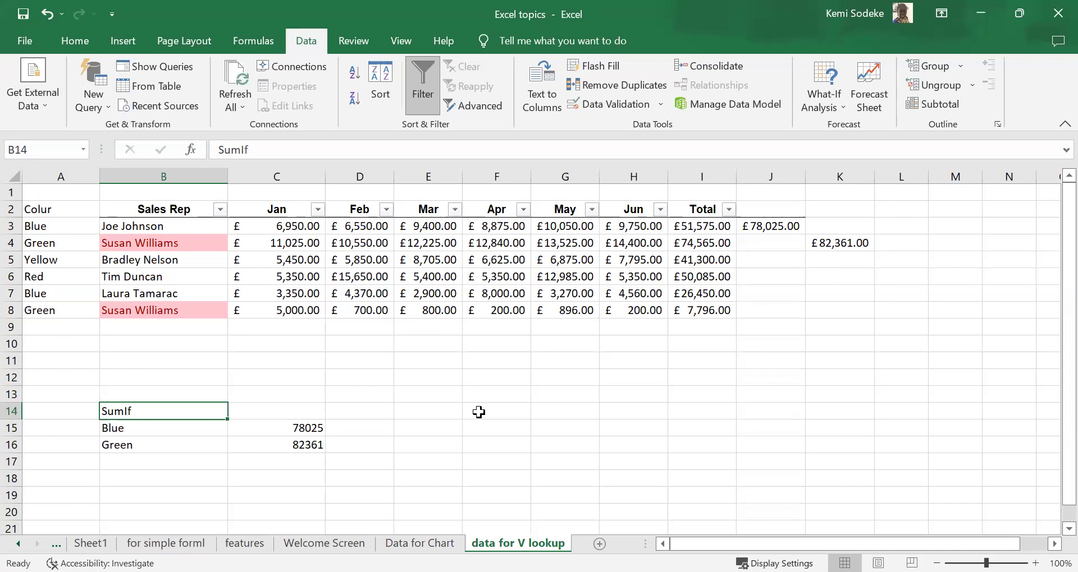
{"action": "left_click", "coordinate": [385, 393]}
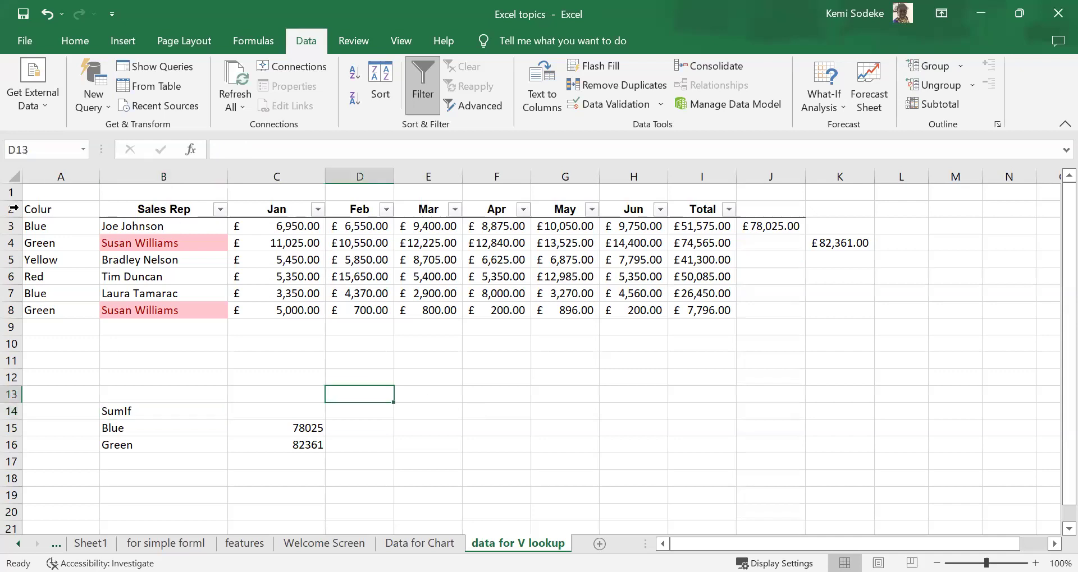
Step: Spell-check the sheet from A2, changing all occurrences of Colur to Colour and ignoring all occurrences of SumIf
{"action": "left_click", "coordinate": [61, 209]}
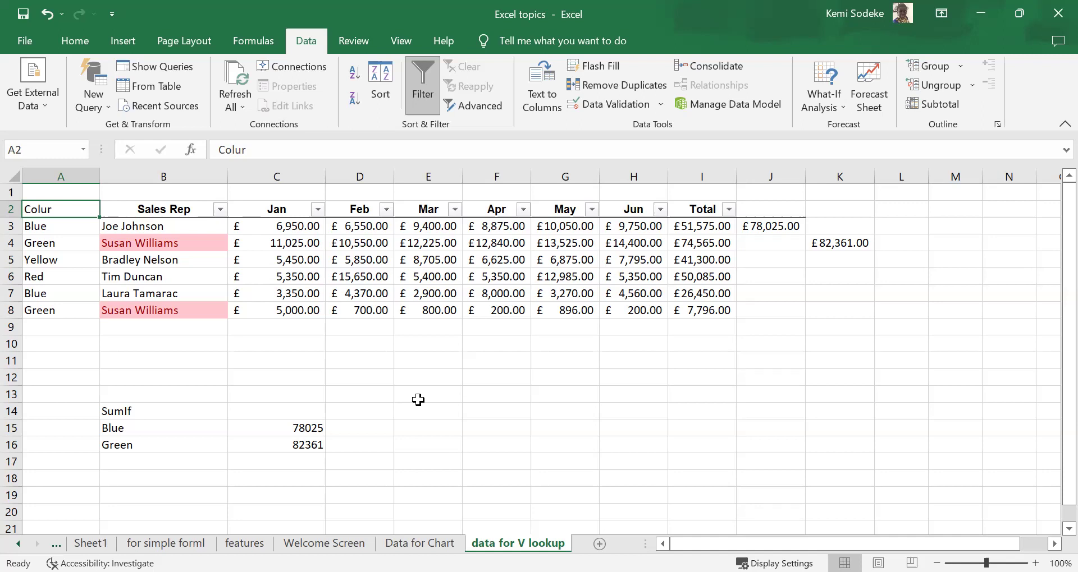
{"action": "left_click", "coordinate": [354, 41]}
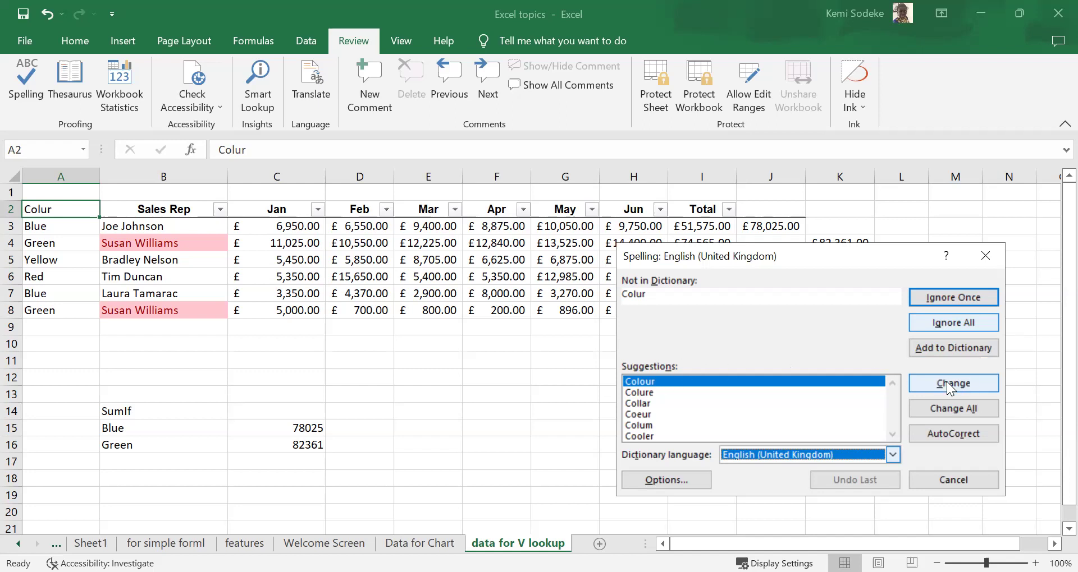
{"action": "left_click", "coordinate": [966, 410]}
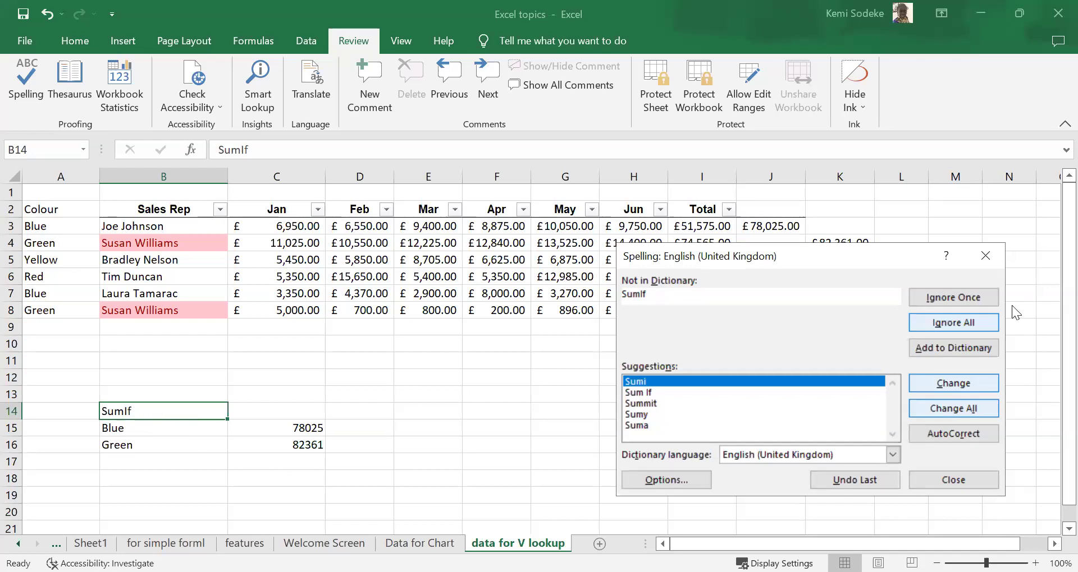
{"action": "left_click", "coordinate": [952, 324]}
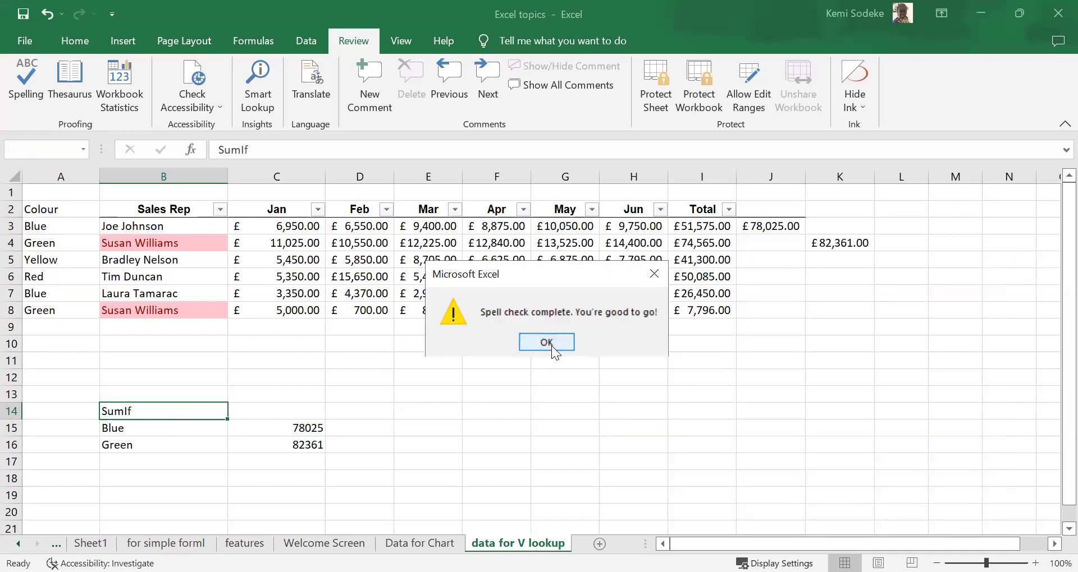
{"action": "left_click", "coordinate": [554, 345]}
Step: Run the spelling check again from G14 and decline to continue from the beginning of the sheet
{"action": "left_click", "coordinate": [581, 404]}
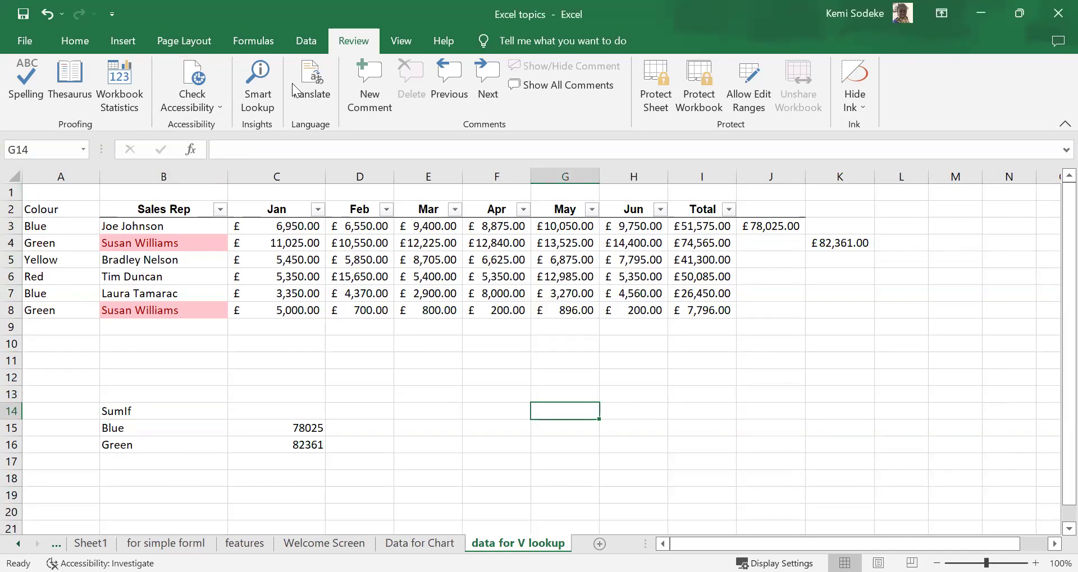
{"action": "left_click", "coordinate": [26, 80]}
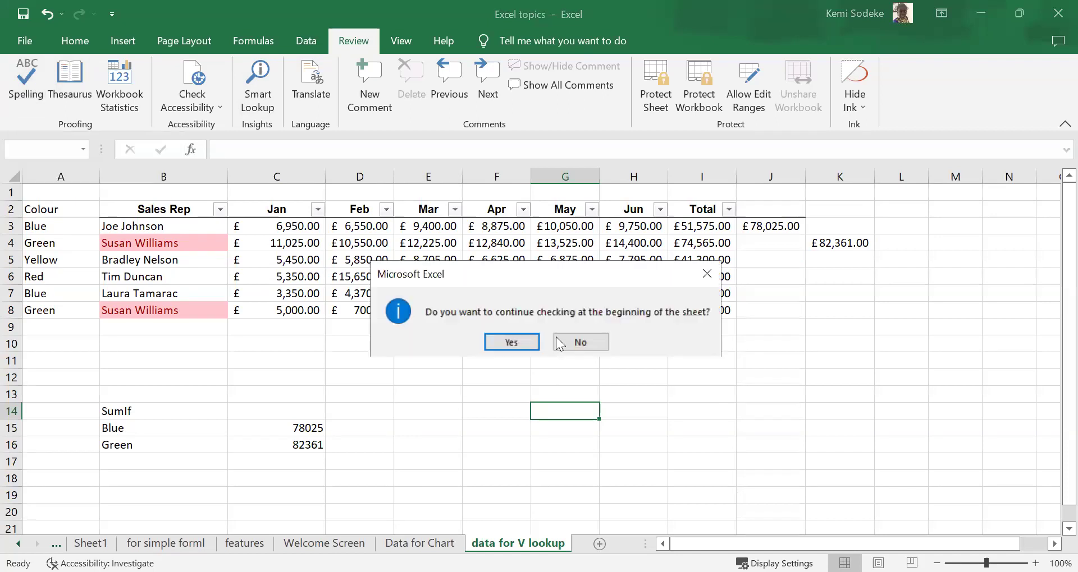
{"action": "left_click", "coordinate": [581, 345]}
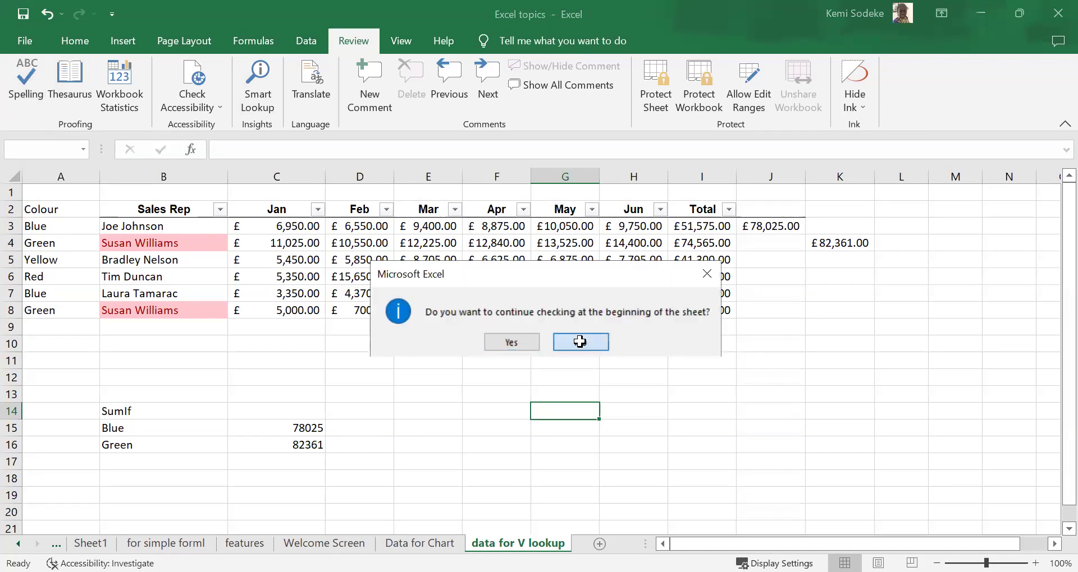
{"action": "left_click", "coordinate": [375, 358]}
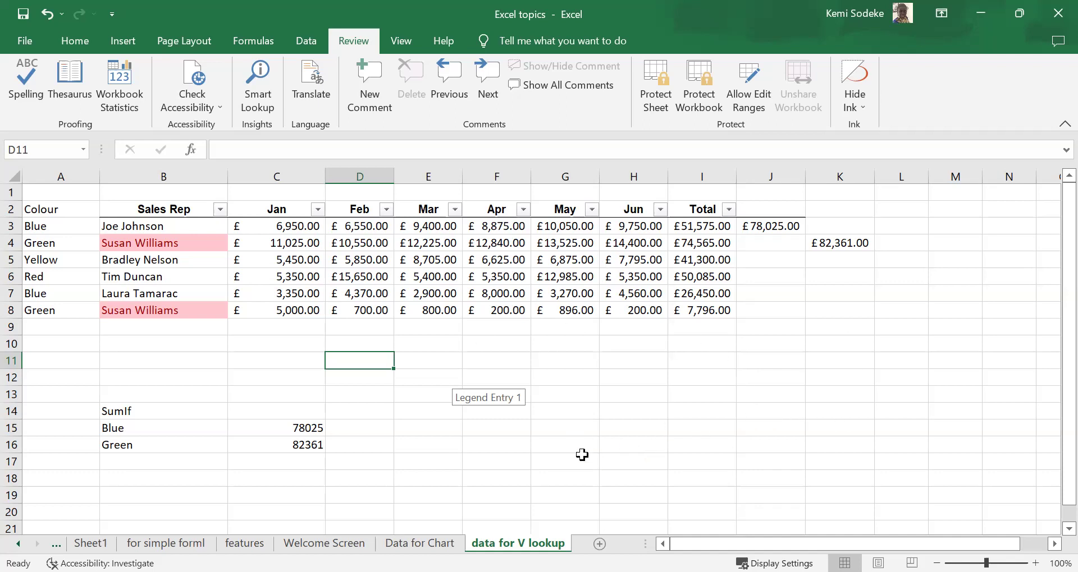
{"action": "left_click", "coordinate": [544, 347]}
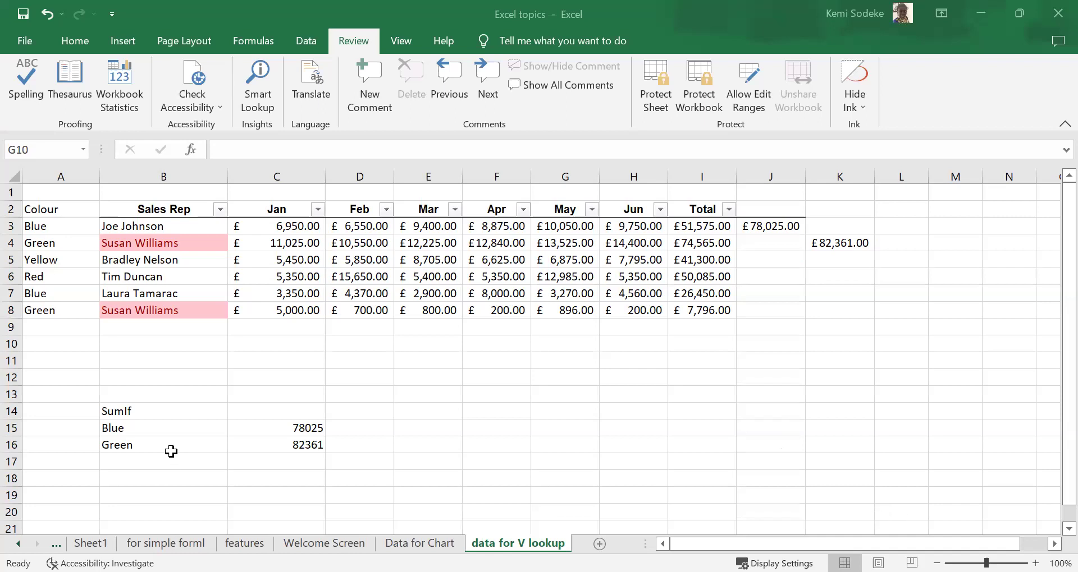
{"action": "scroll", "coordinate": [432, 474], "scroll_direction": "down", "scroll_amount": 2}
{"action": "scroll", "coordinate": [336, 505], "scroll_direction": "up", "scroll_amount": 2}
{"action": "scroll", "coordinate": [506, 450], "scroll_direction": "down", "scroll_amount": 2}
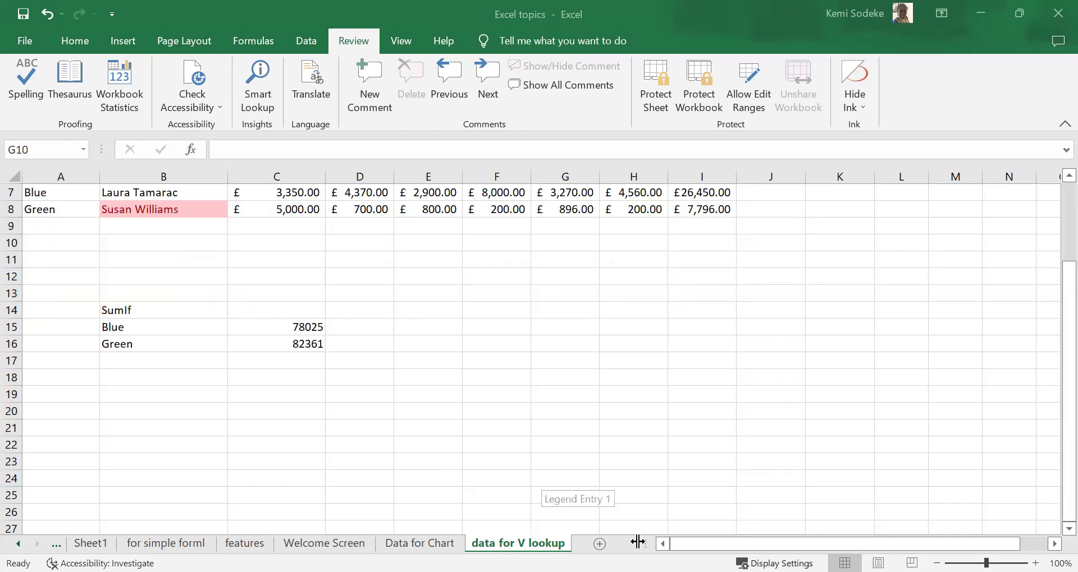